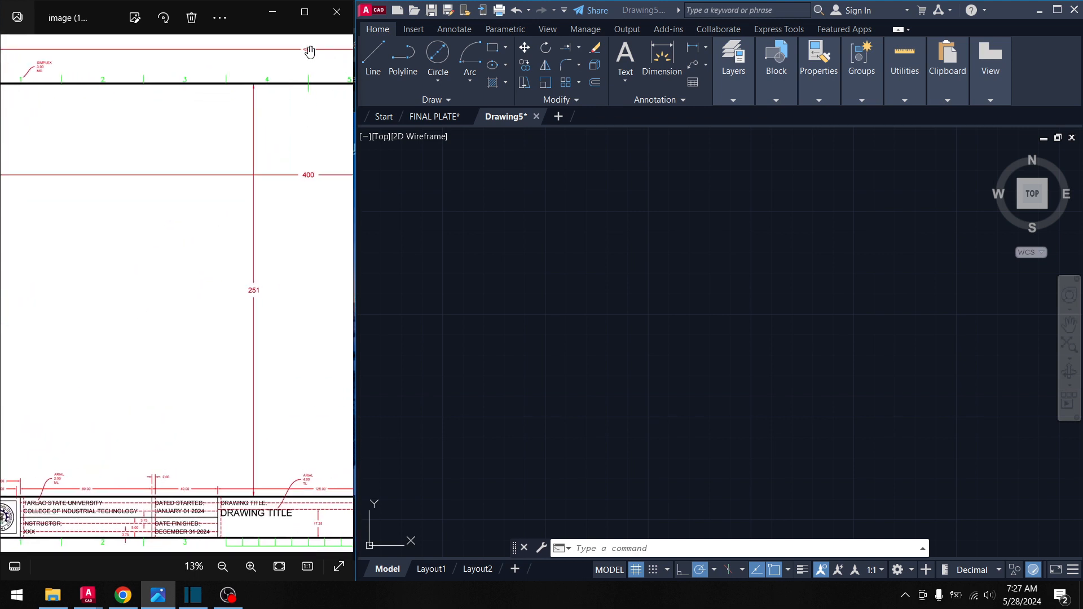
- Study the reference plate's left border and top-left corner, then return to the drawing
drag(102, 218, 312, 198)
scroll(93, 304, up, 2)
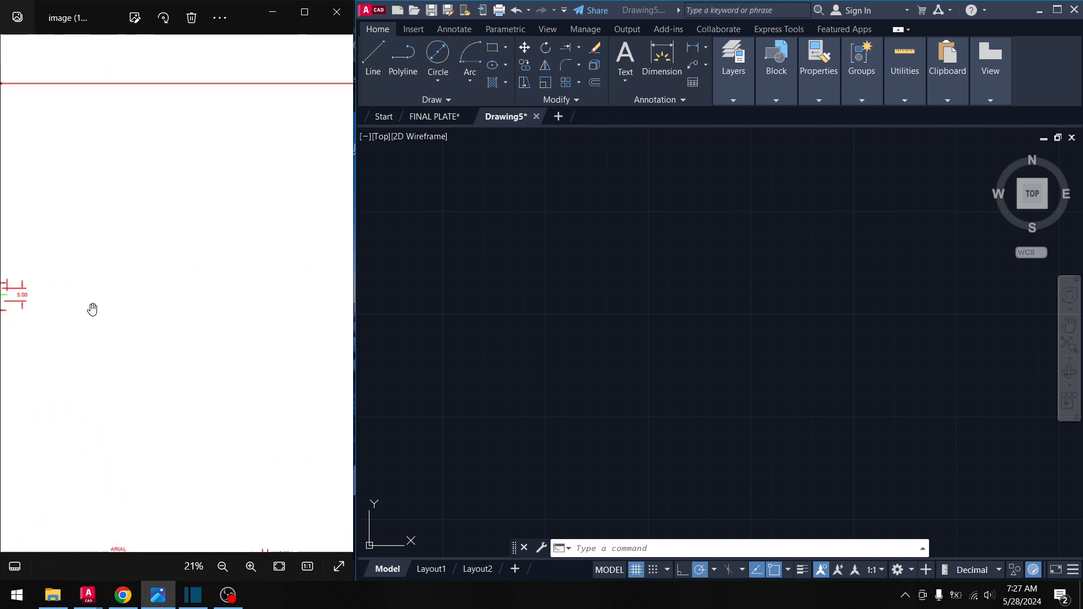
drag(92, 307, 136, 294)
scroll(222, 305, down, 3)
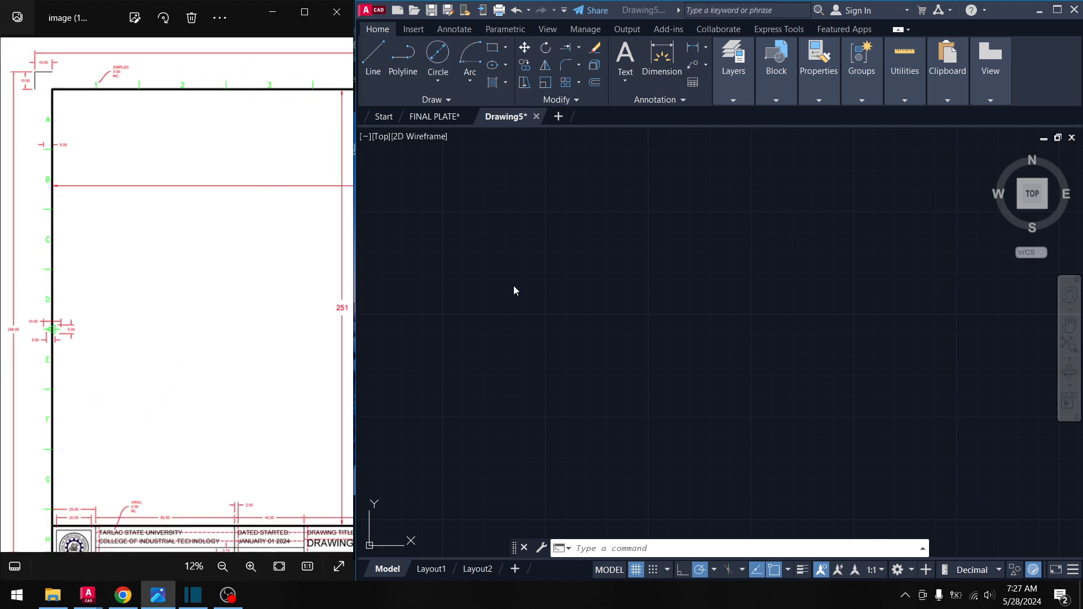
click(581, 314)
click(535, 255)
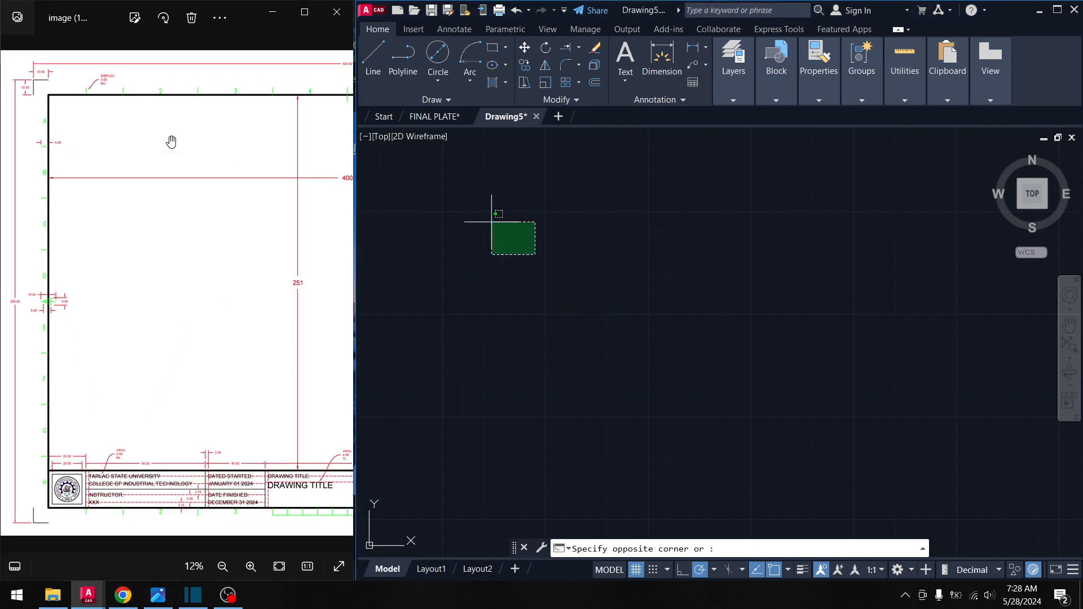
scroll(84, 101, up, 1)
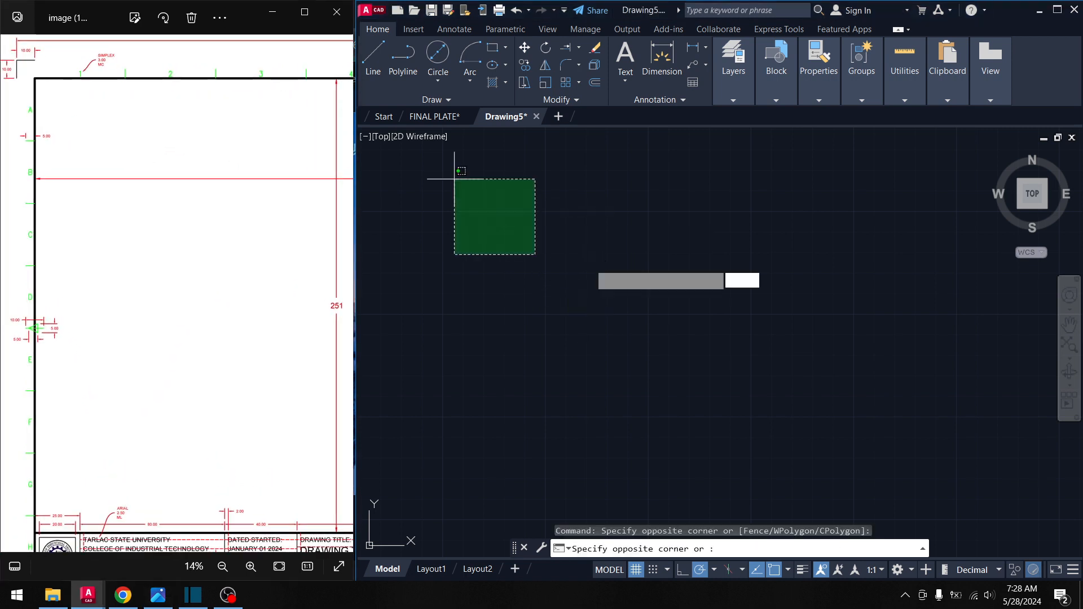
click(646, 276)
click(583, 327)
click(539, 246)
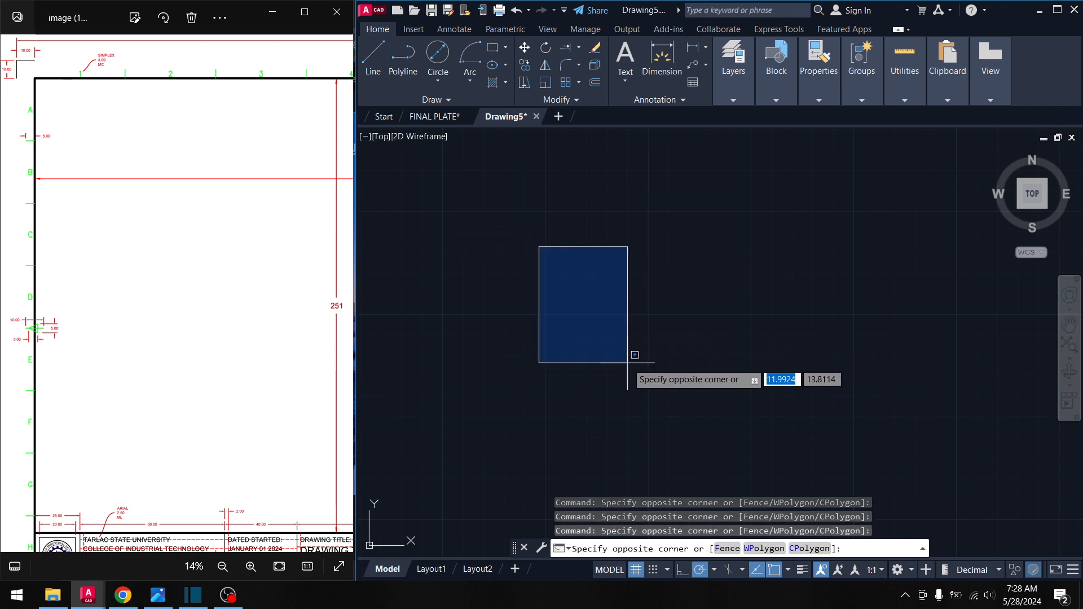
click(586, 328)
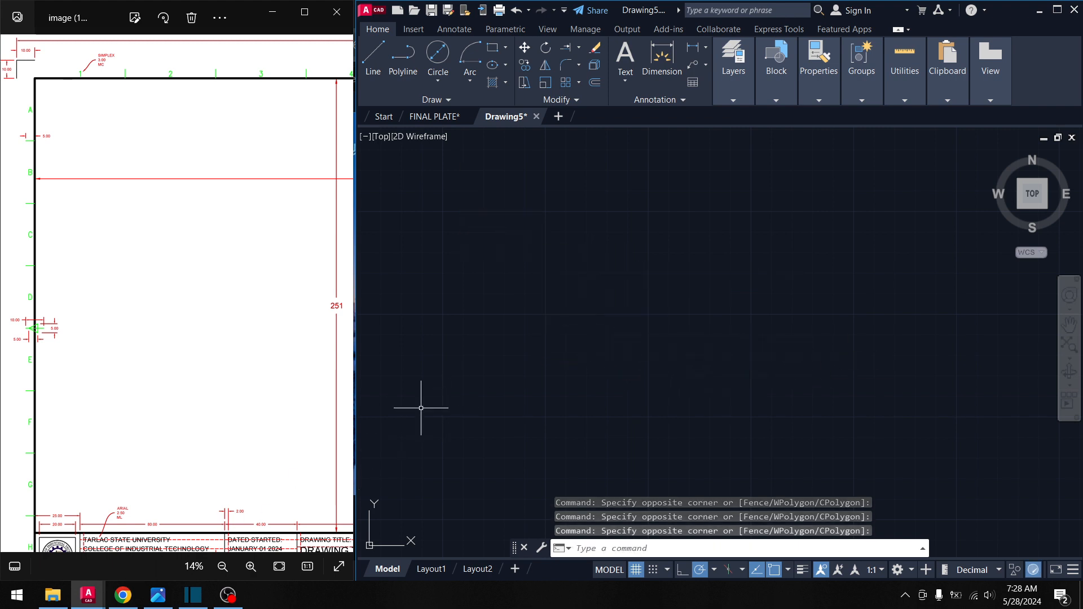
scroll(145, 154, up, 2)
drag(145, 154, 163, 230)
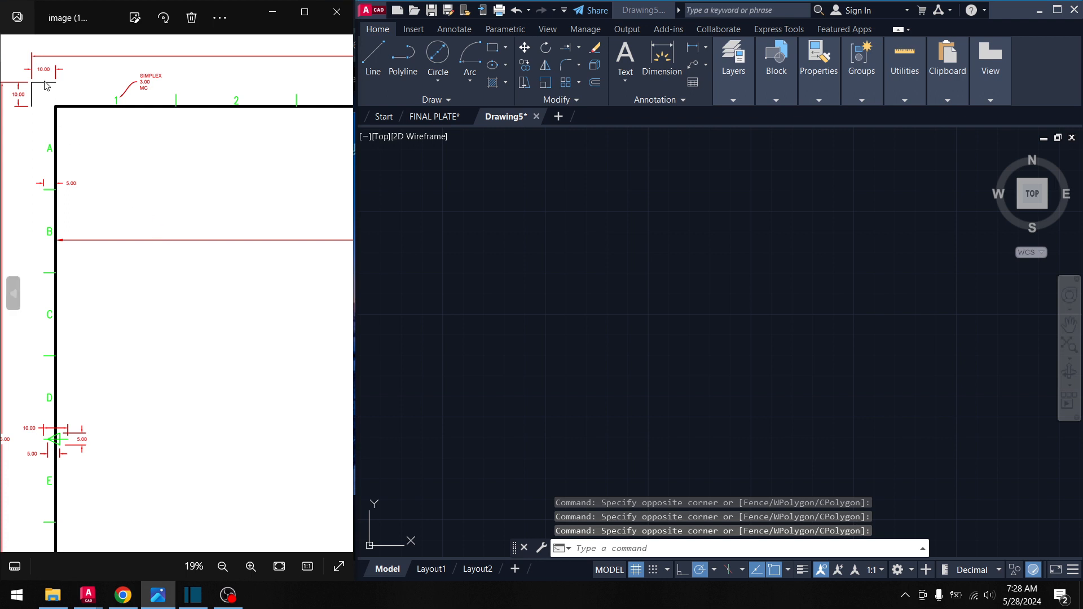
click(470, 273)
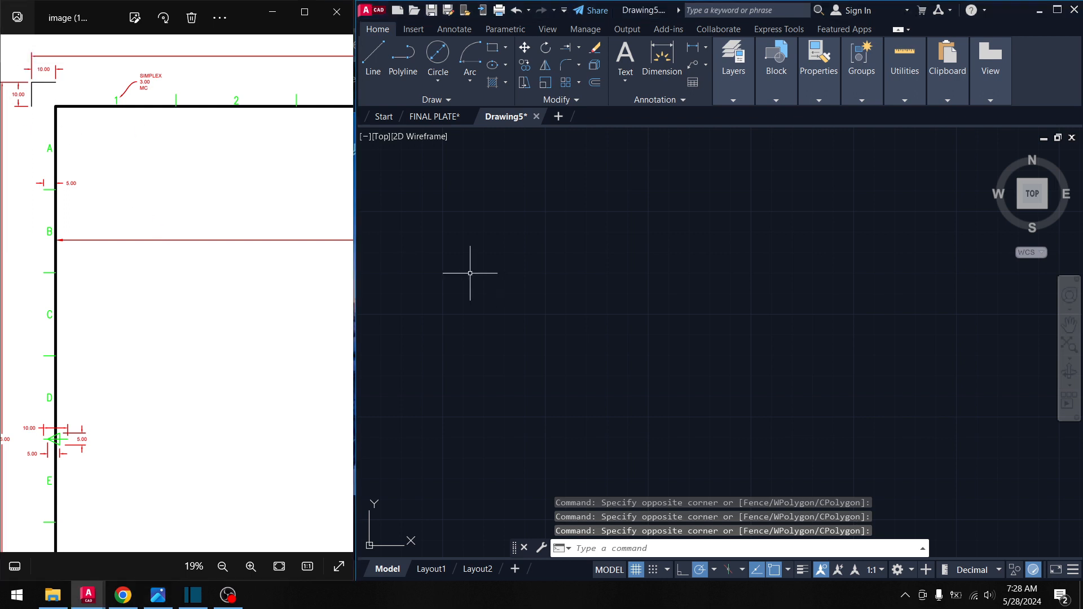
click(417, 208)
- Draw an L-shaped corner mark from a 10-unit horizontal and a 10-unit vertical line
text(l)
key(Return)
click(461, 221)
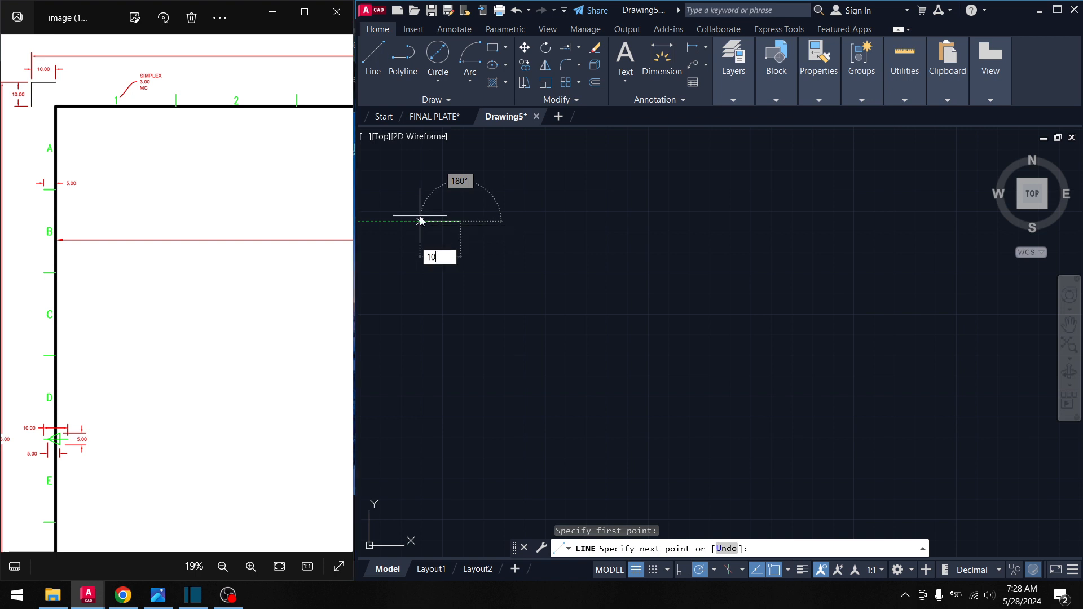
text(10)
key(Return)
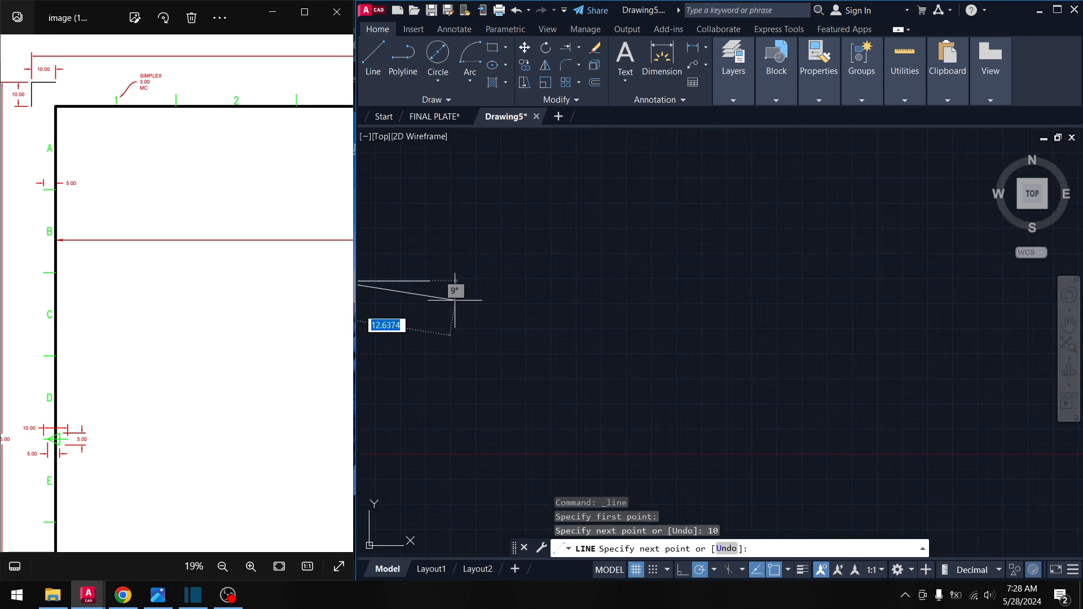
middle_drag(489, 303, 626, 297)
scroll(623, 299, down, 2)
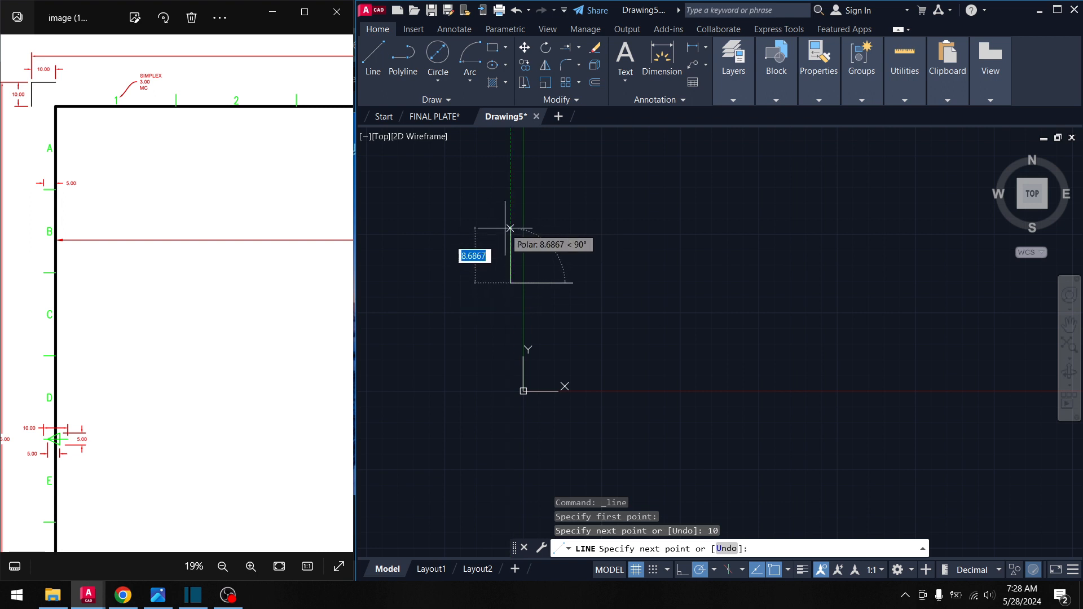
text(10)
key(Return)
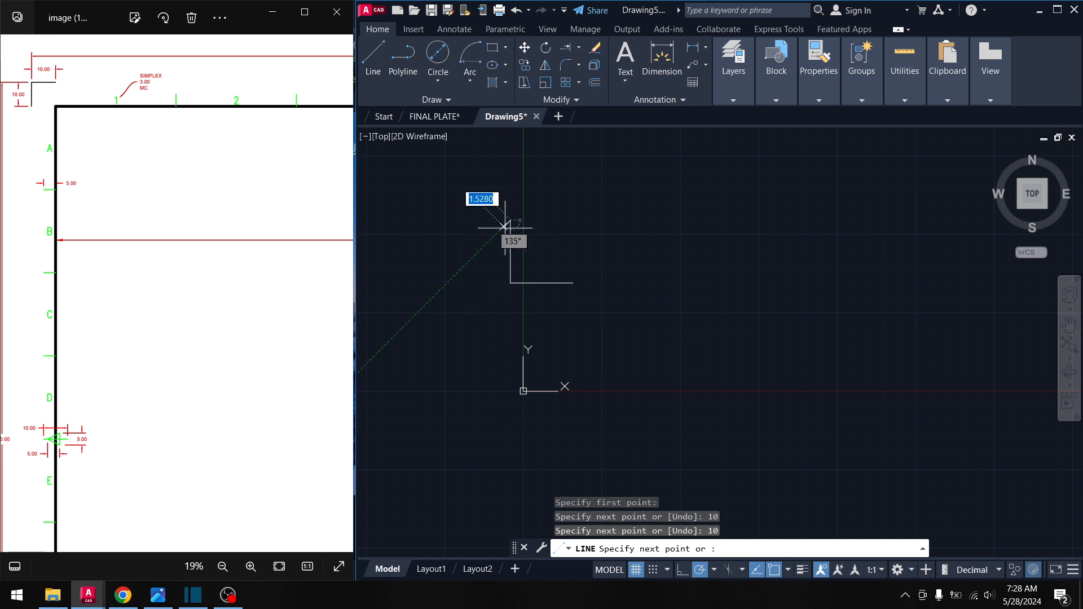
mouse_move(654, 254)
middle_down()
mouse_move(563, 243)
mouse_move(599, 282)
middle_up()
key(Return)
- Move both L lines up and to the right of the origin with the corner grip
click(557, 322)
click(435, 244)
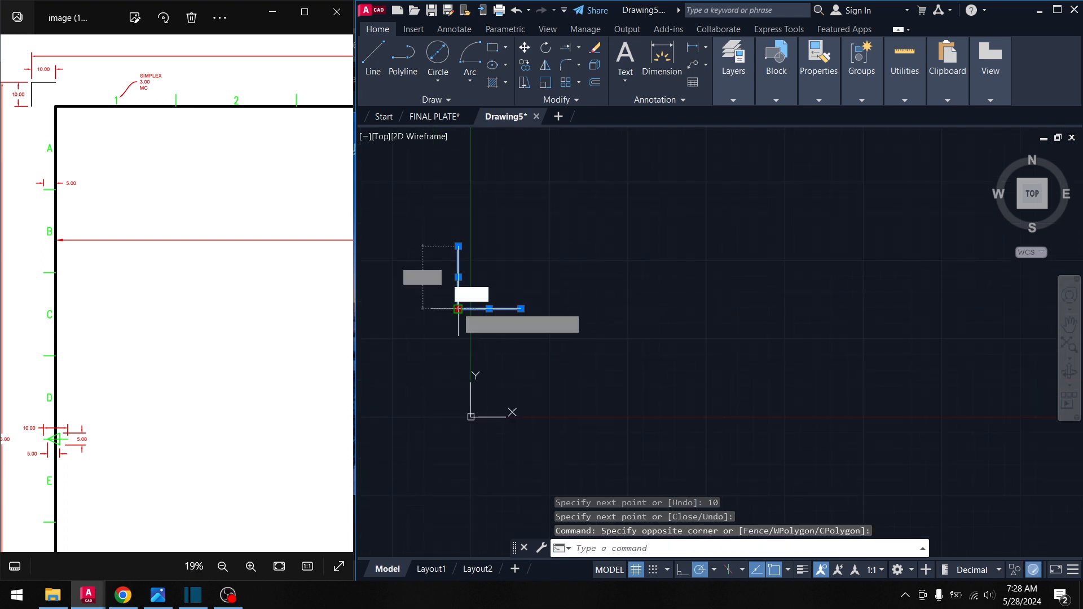
click(458, 308)
middle_drag(645, 230, 633, 271)
key(space)
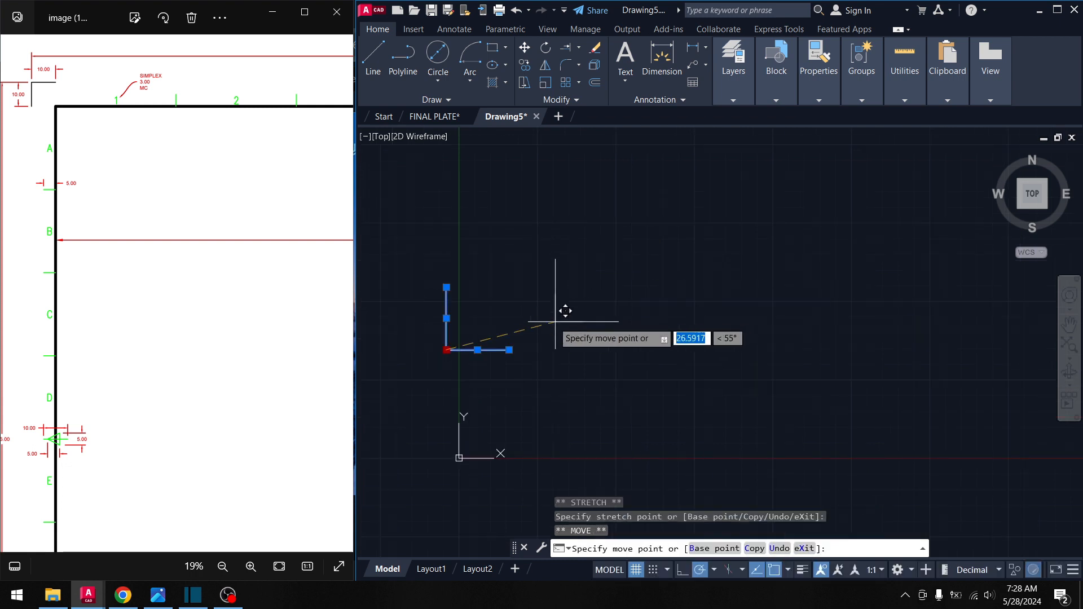
click(556, 322)
key(Escape)
scroll(575, 355, down, 3)
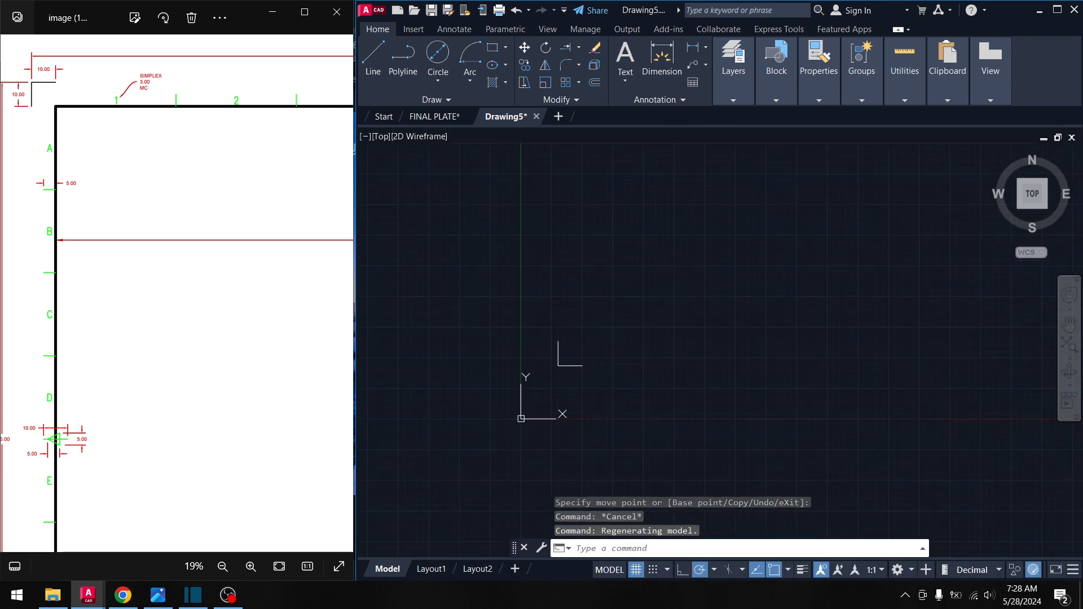
- Copy the L corner mark from its corner 296 units straight up
click(381, 73)
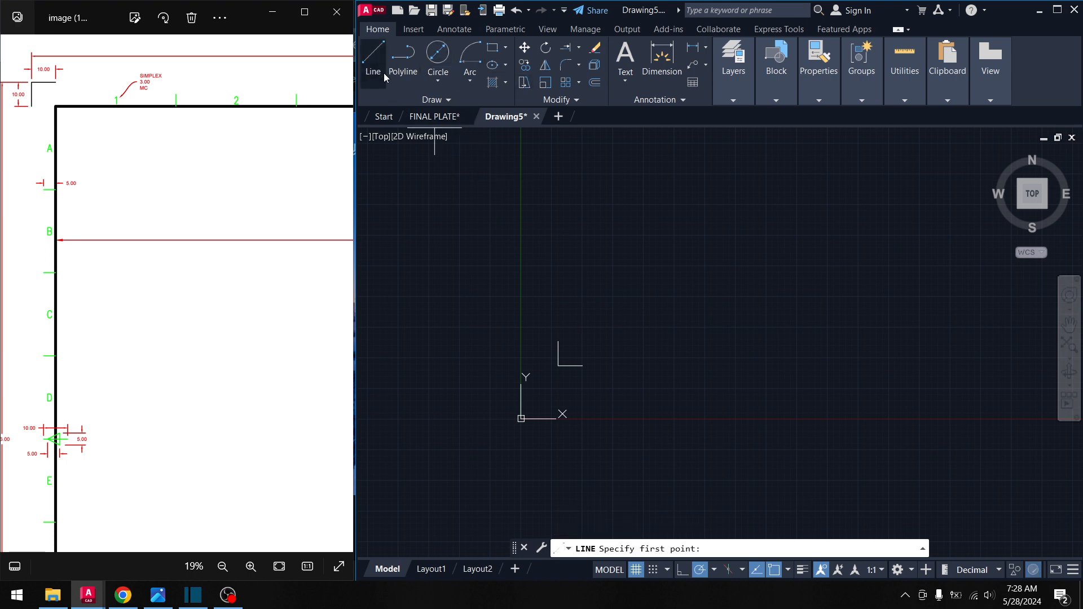
key(Escape)
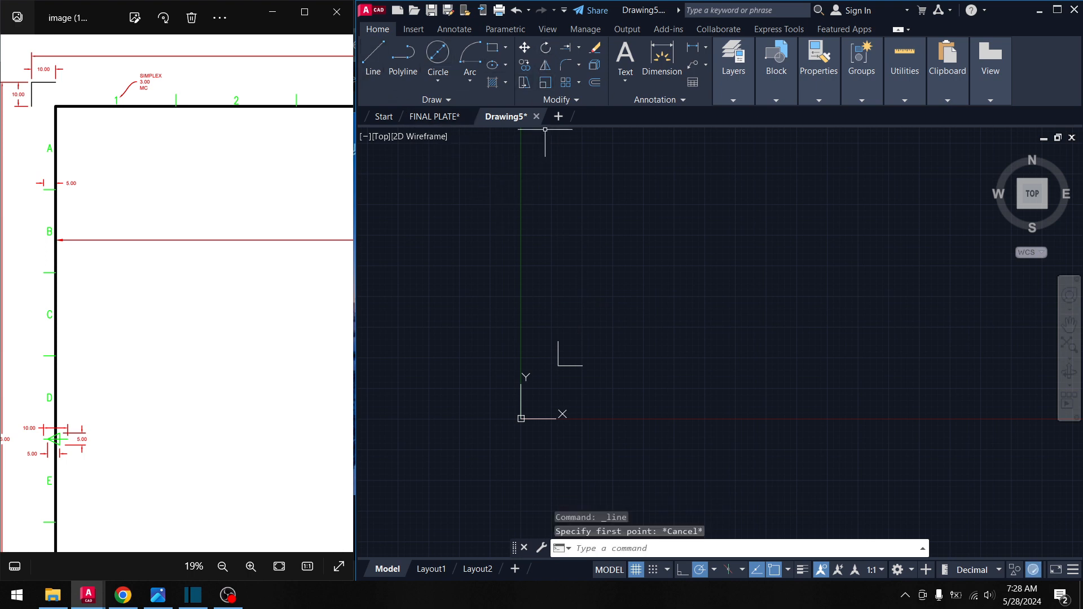
click(530, 66)
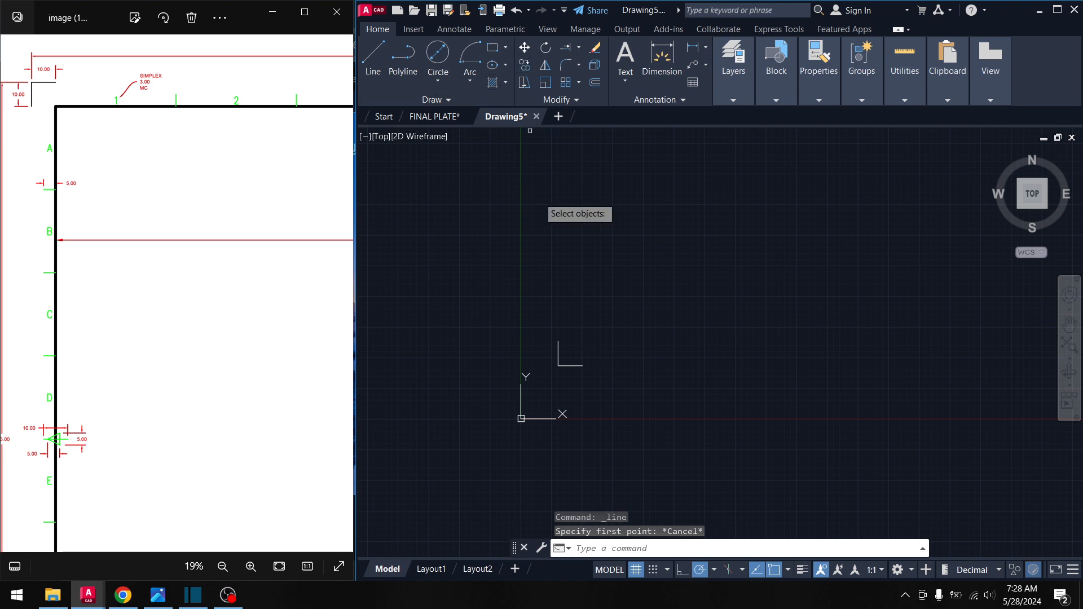
click(598, 374)
click(553, 340)
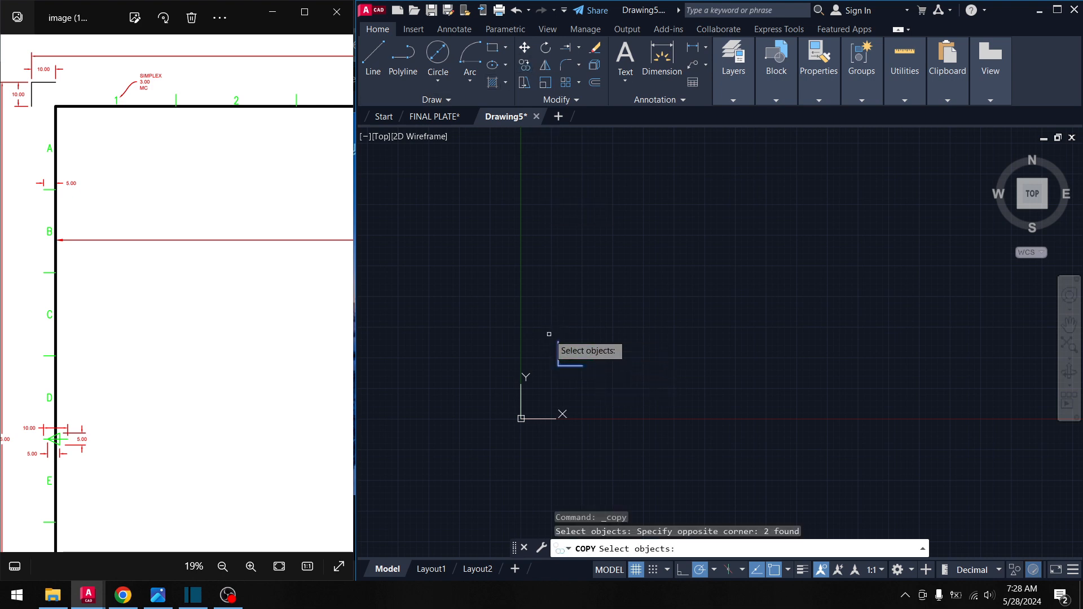
key(Return)
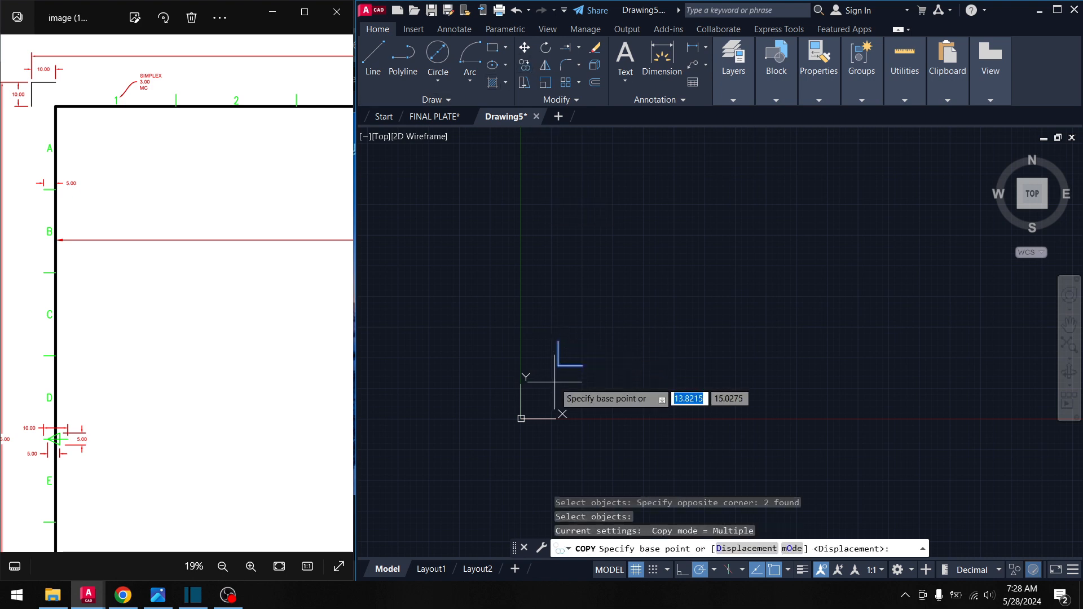
click(558, 365)
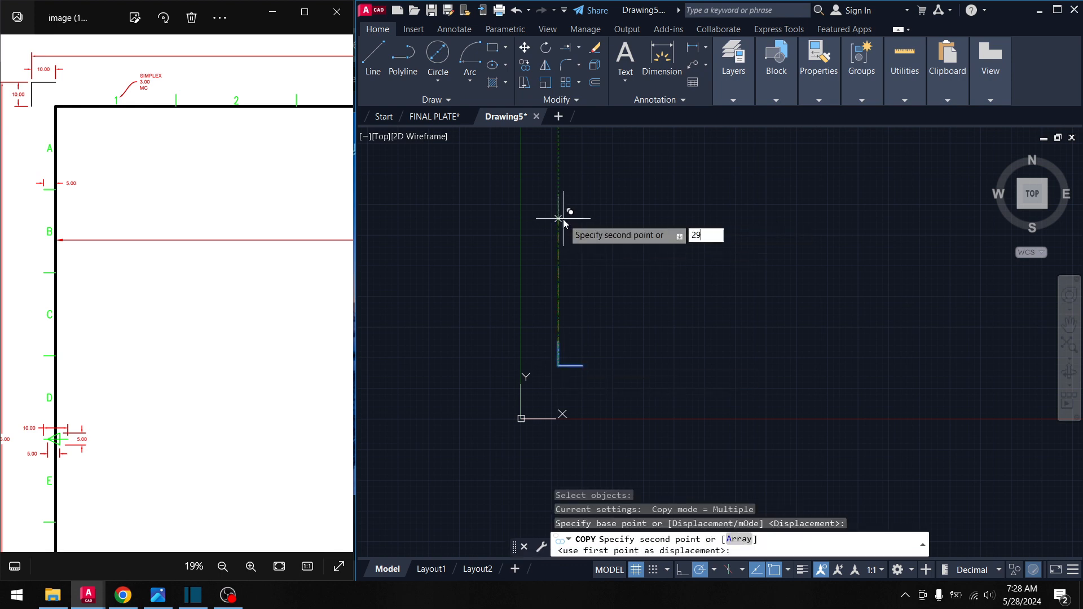
text(296)
key(Return)
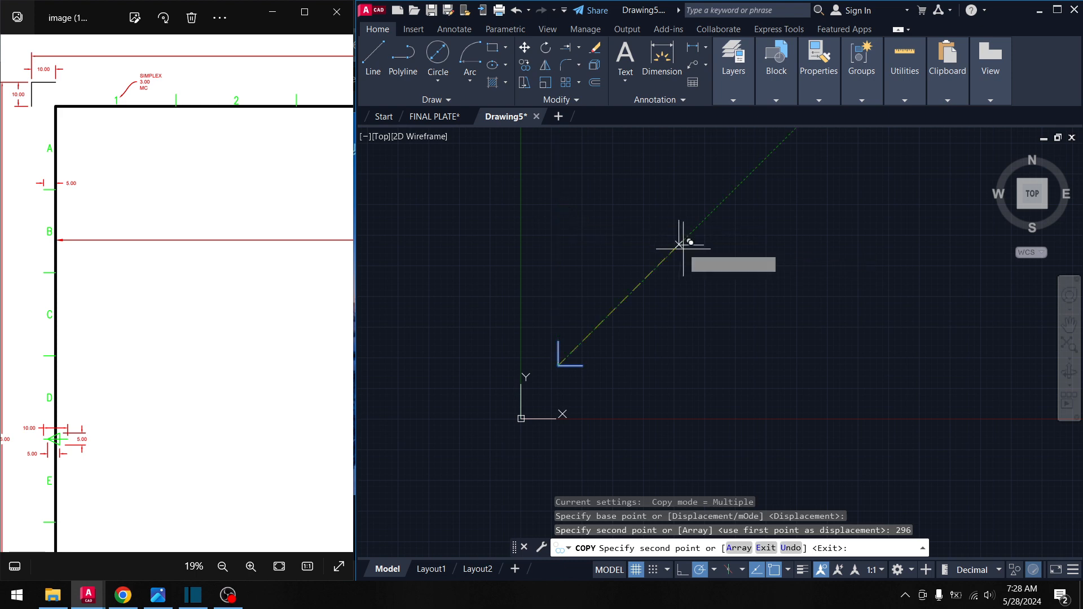
- End the copy and pan the view to bring both corner marks into view
scroll(684, 242, down, 2)
middle_click(588, 263)
scroll(617, 251, down, 2)
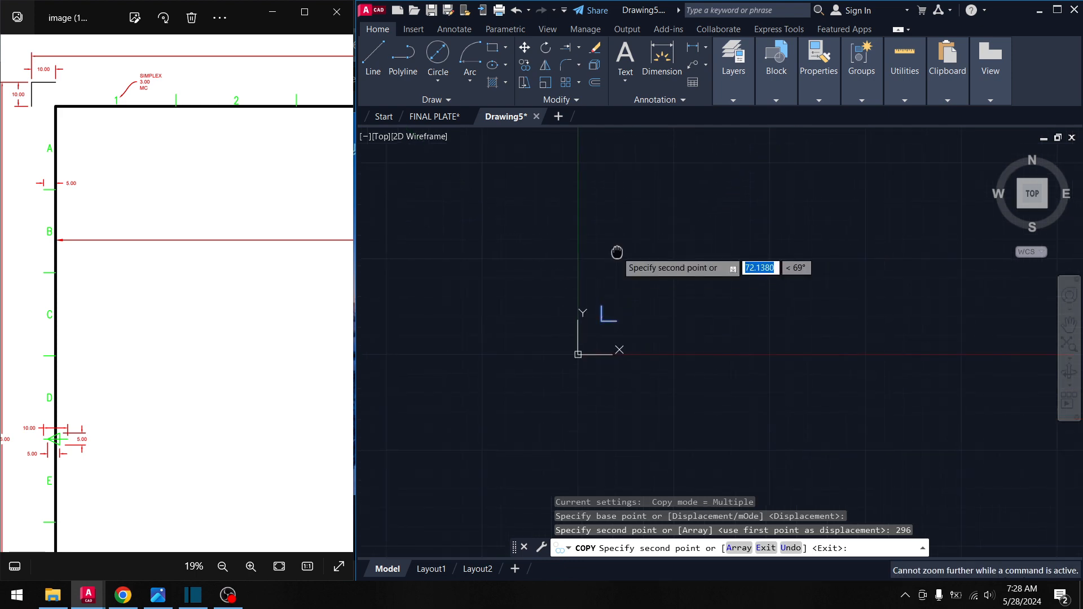
middle_drag(617, 252, 615, 265)
scroll(579, 255, down, 2)
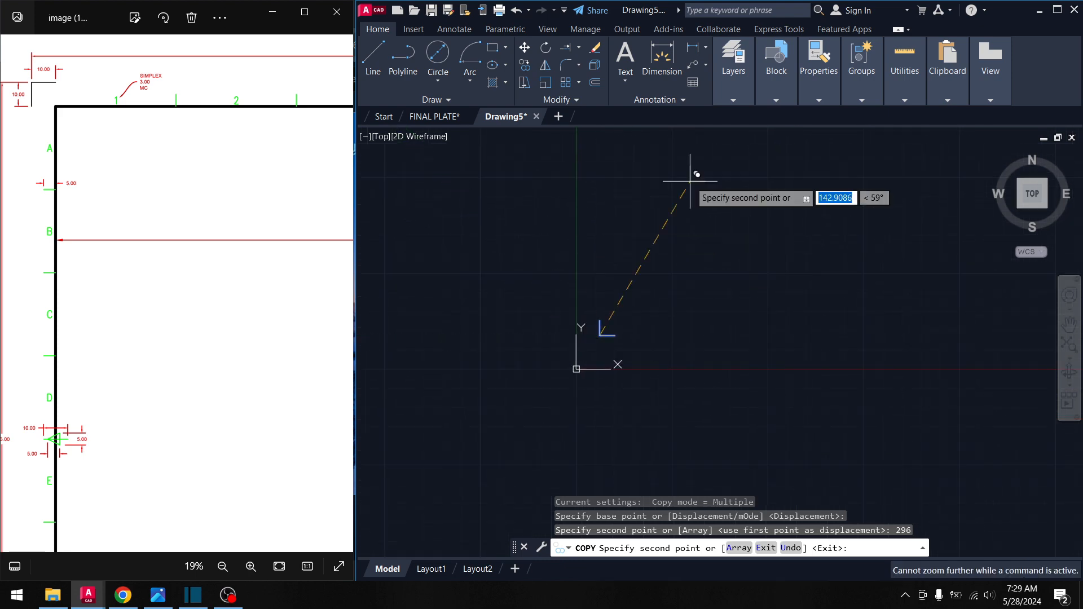
scroll(633, 195, up, 3)
middle_drag(633, 195, 584, 304)
scroll(581, 303, down, 2)
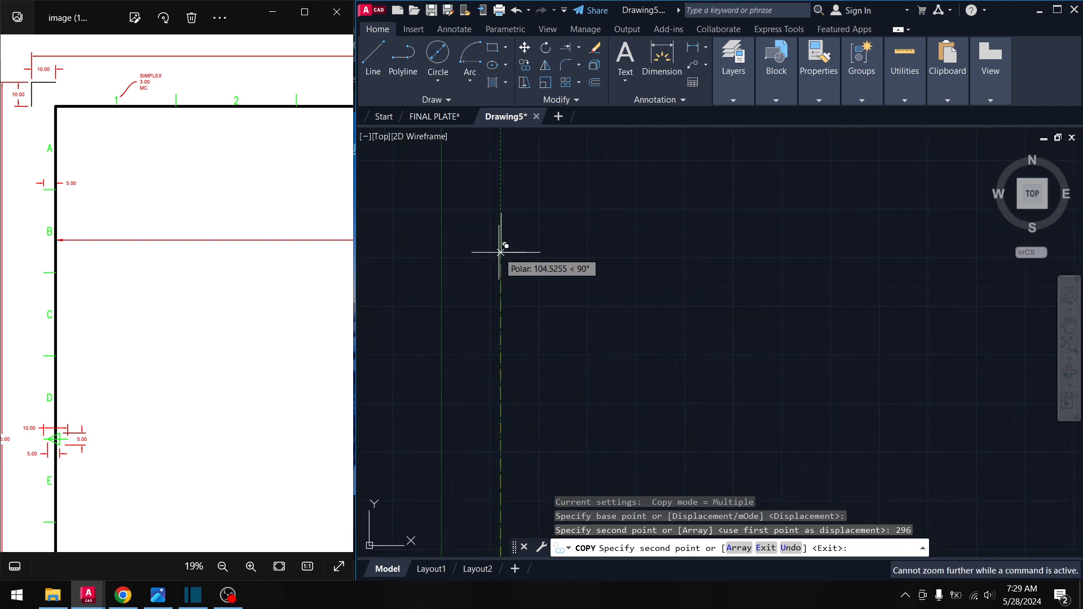
key(Escape)
scroll(554, 276, down, 4)
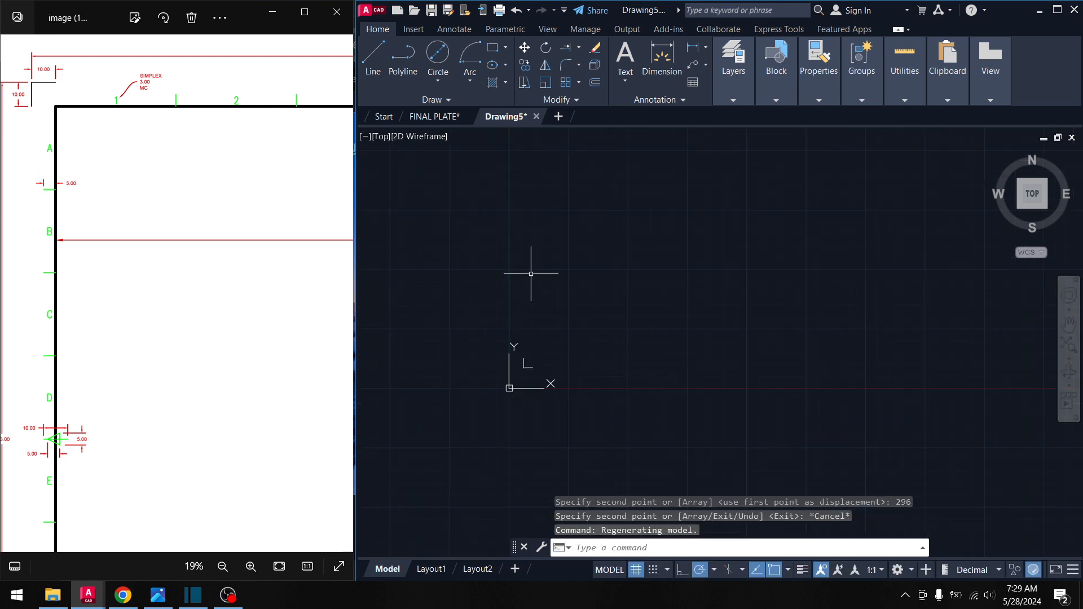
mouse_move(533, 275)
middle_down()
mouse_move(498, 314)
mouse_move(507, 242)
middle_up()
middle_drag(691, 381, 684, 373)
scroll(577, 270, down, 2)
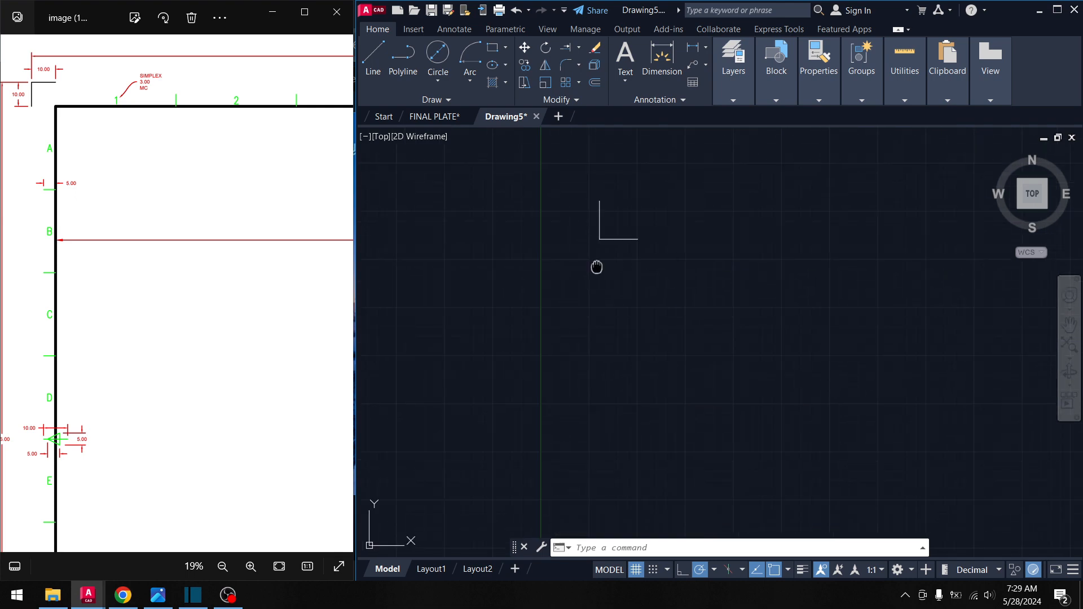
middle_drag(596, 267, 494, 312)
click(550, 286)
click(469, 225)
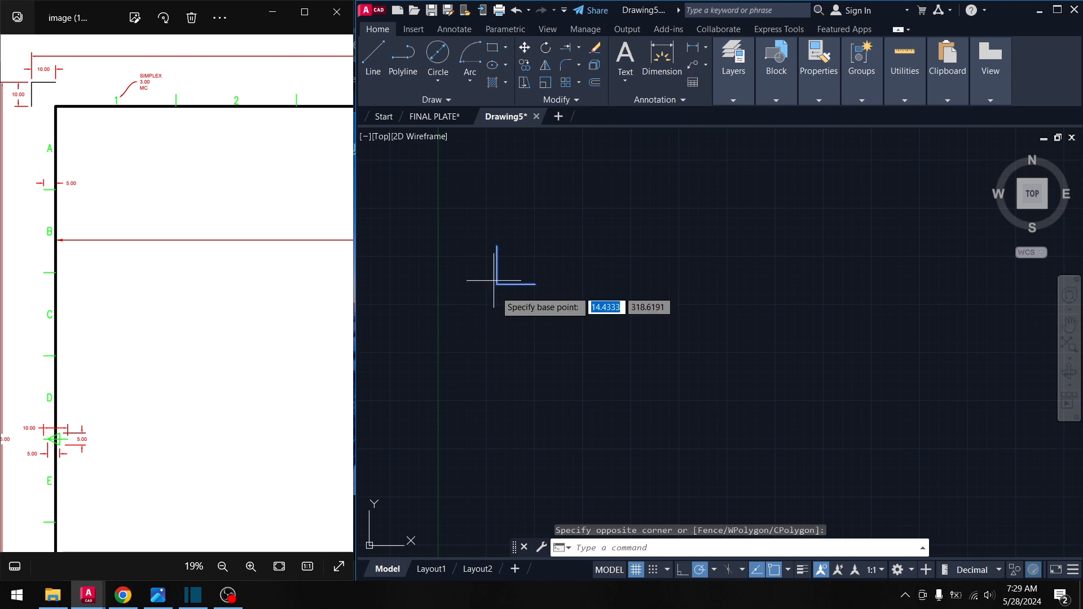
text(ro)
key(Return)
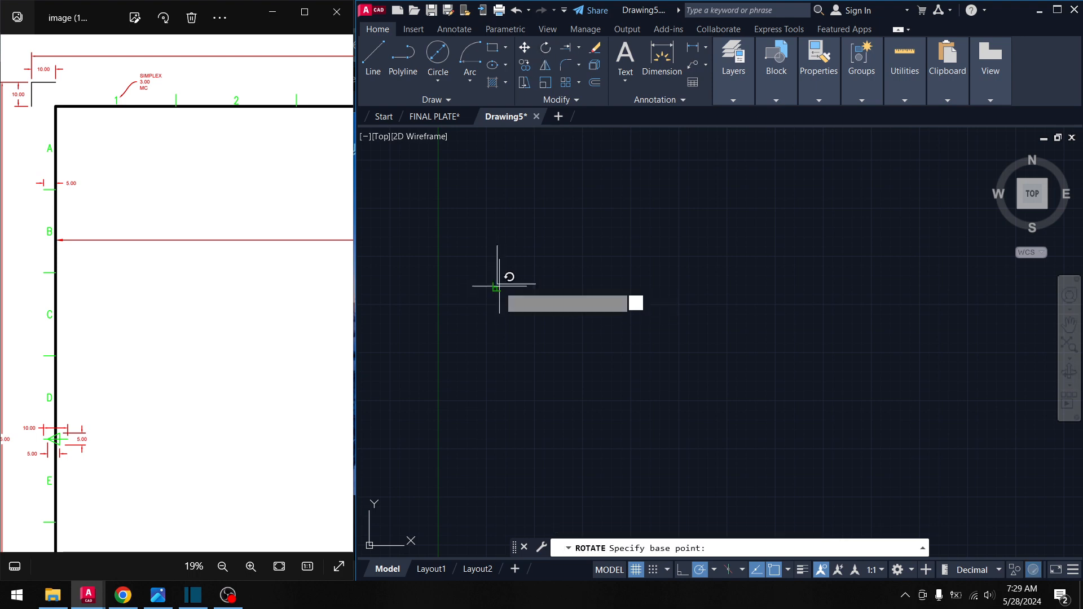
click(497, 285)
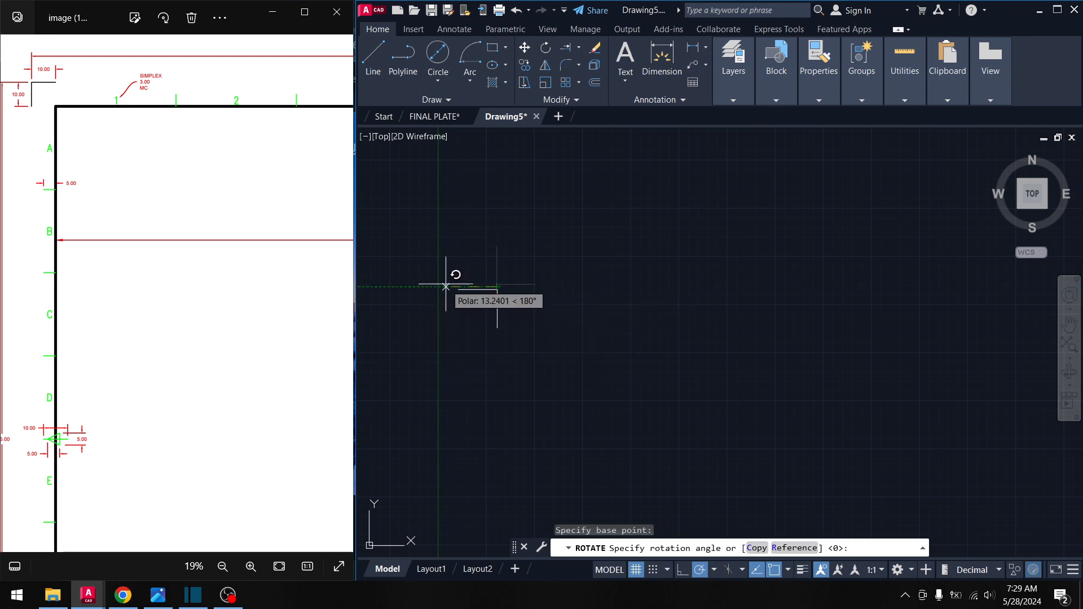
key(Escape)
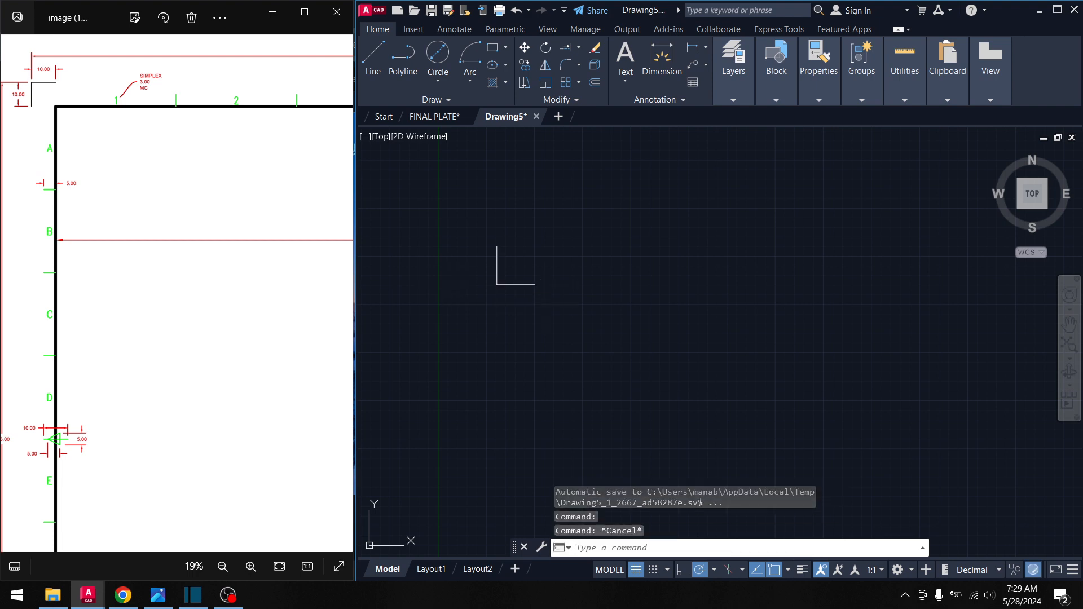
click(536, 280)
click(451, 213)
key(Escape)
click(567, 289)
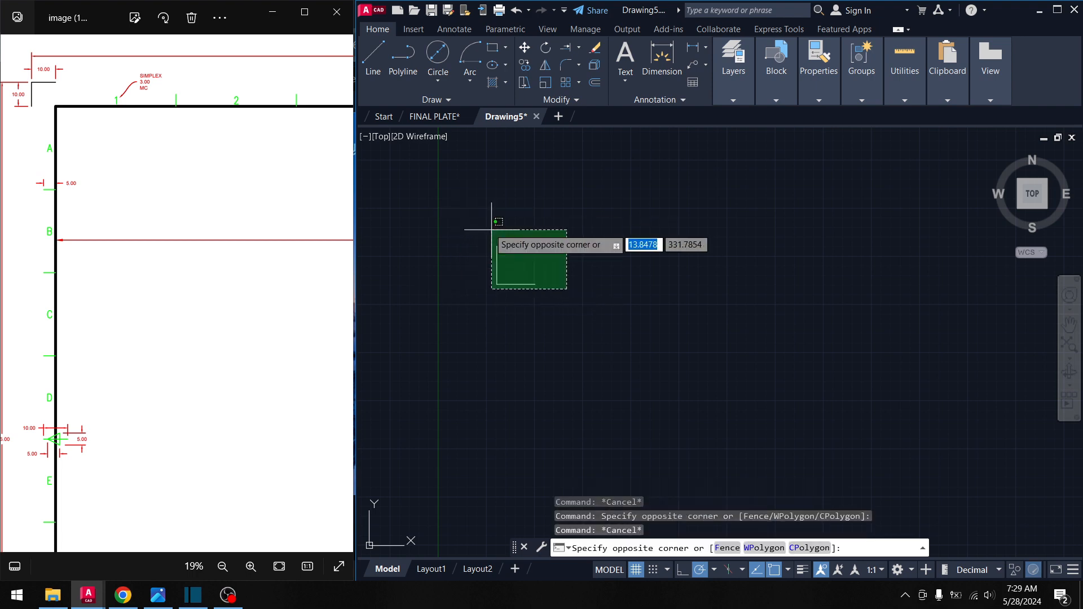
click(491, 230)
click(545, 47)
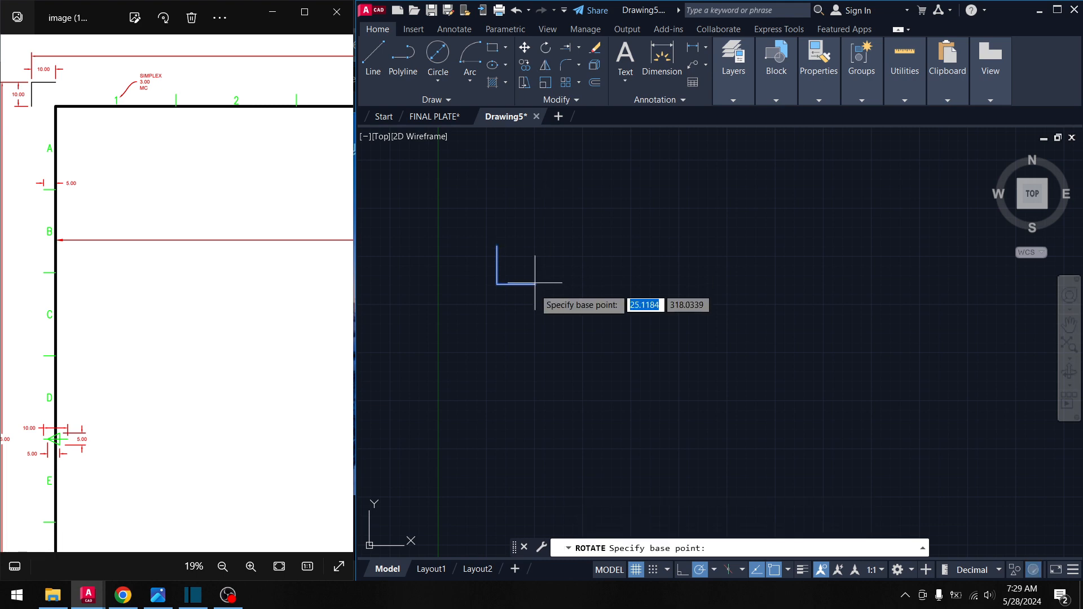
scroll(520, 284, up, 2)
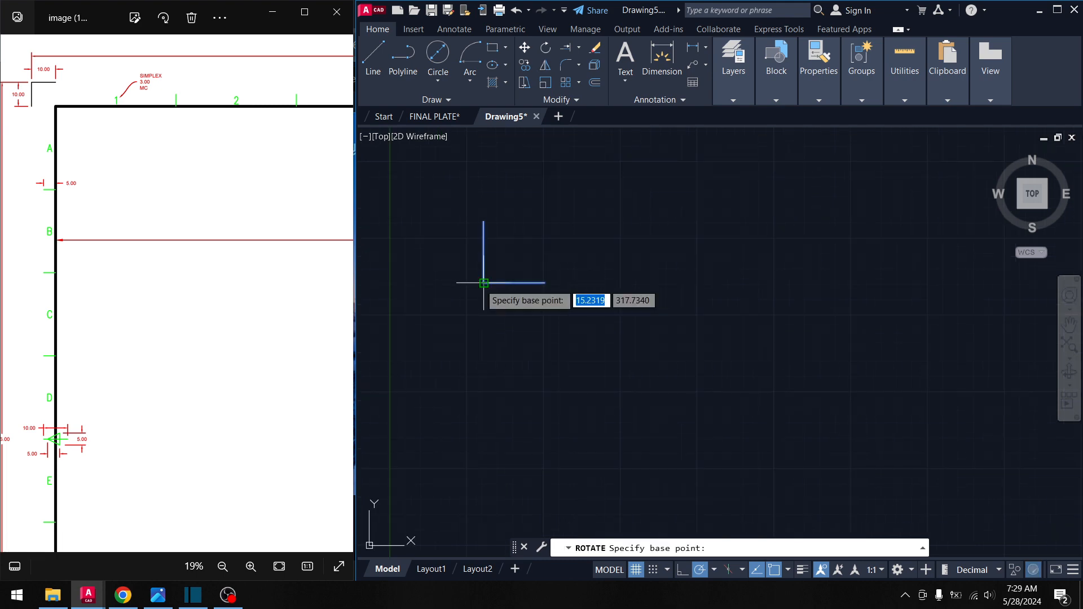
click(484, 282)
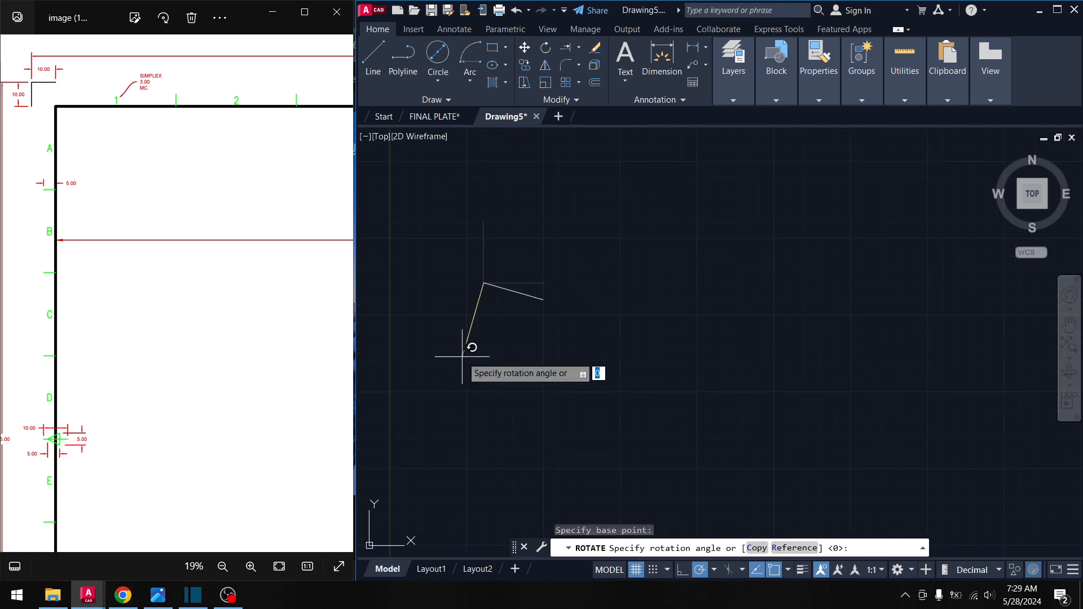
key(Escape)
scroll(507, 361, down, 5)
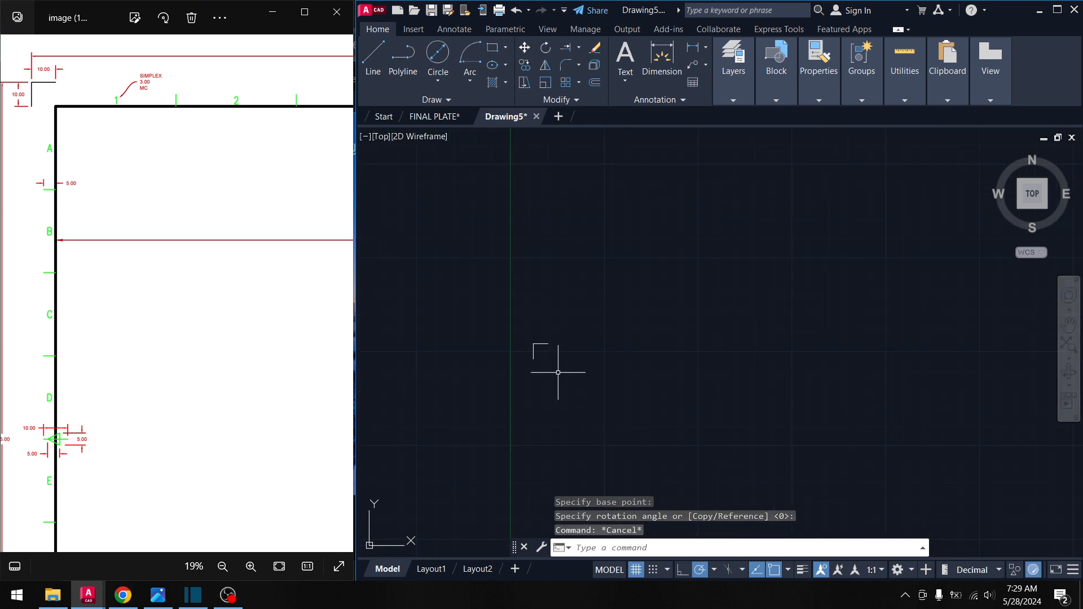
middle_drag(557, 367, 469, 254)
scroll(502, 268, down, 2)
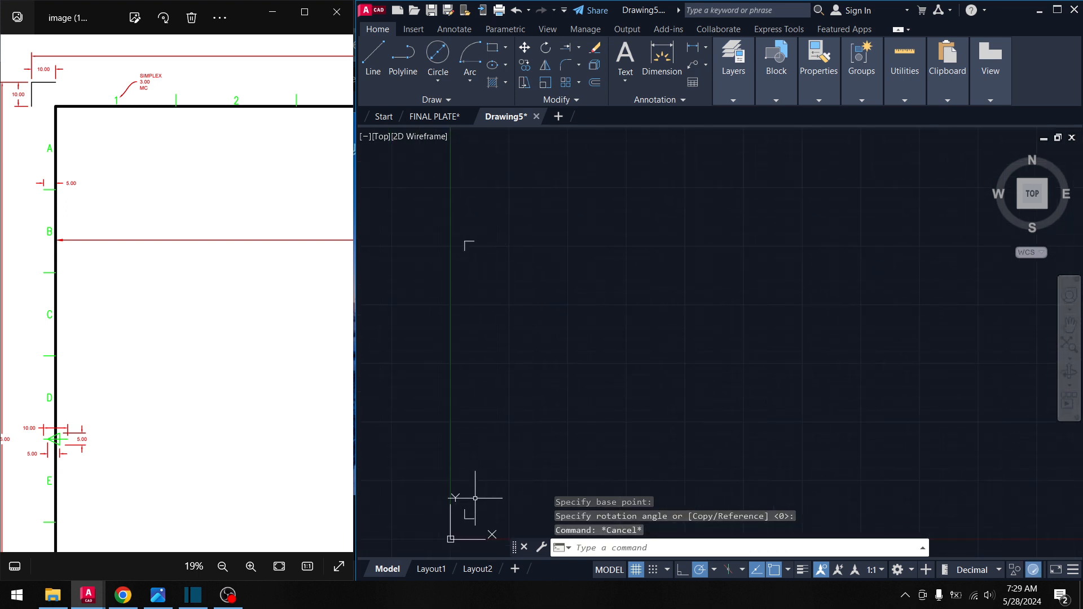
click(479, 526)
click(464, 203)
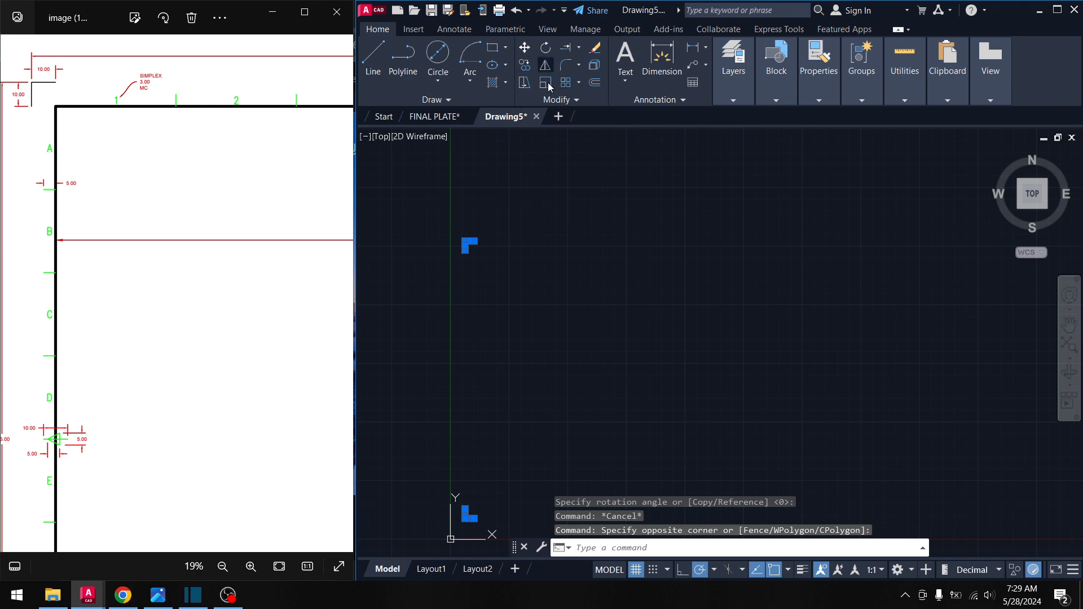
text(mi)
key(Return)
scroll(458, 243, down, 1)
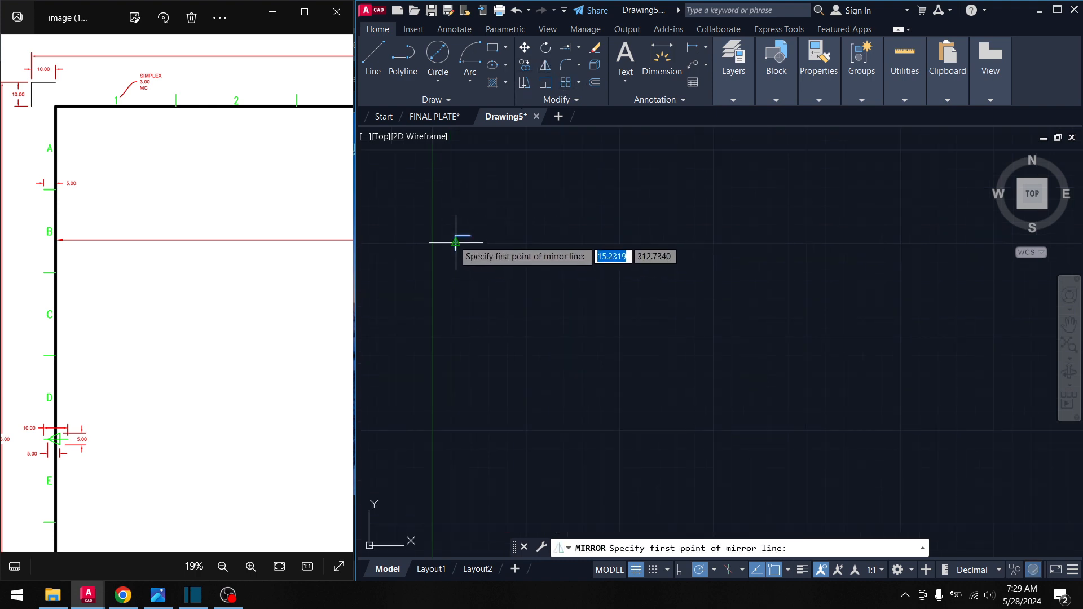
shift+right_click(455, 242)
click(480, 265)
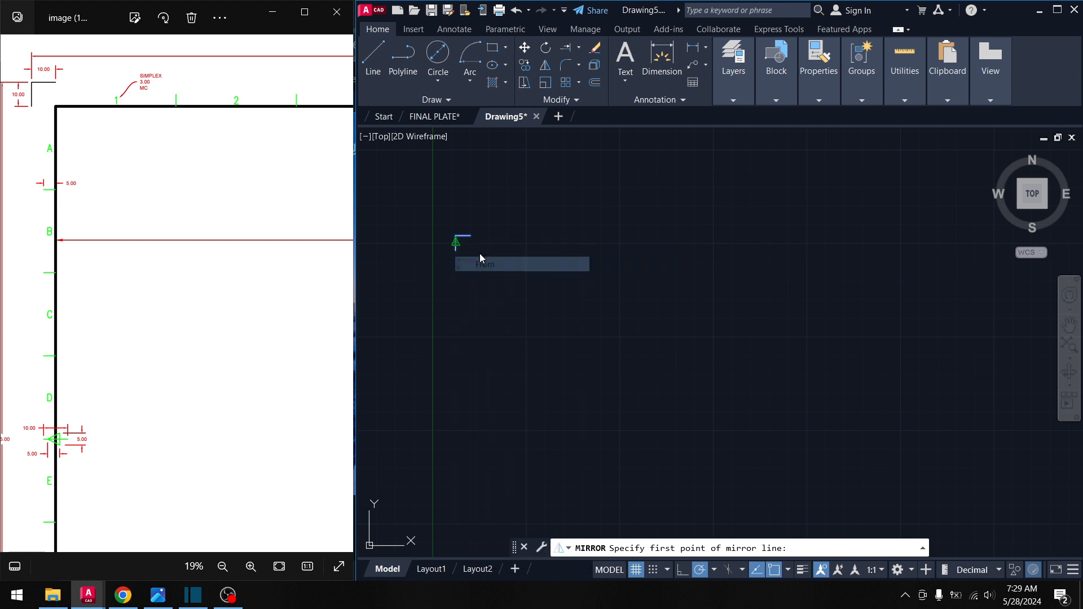
click(456, 237)
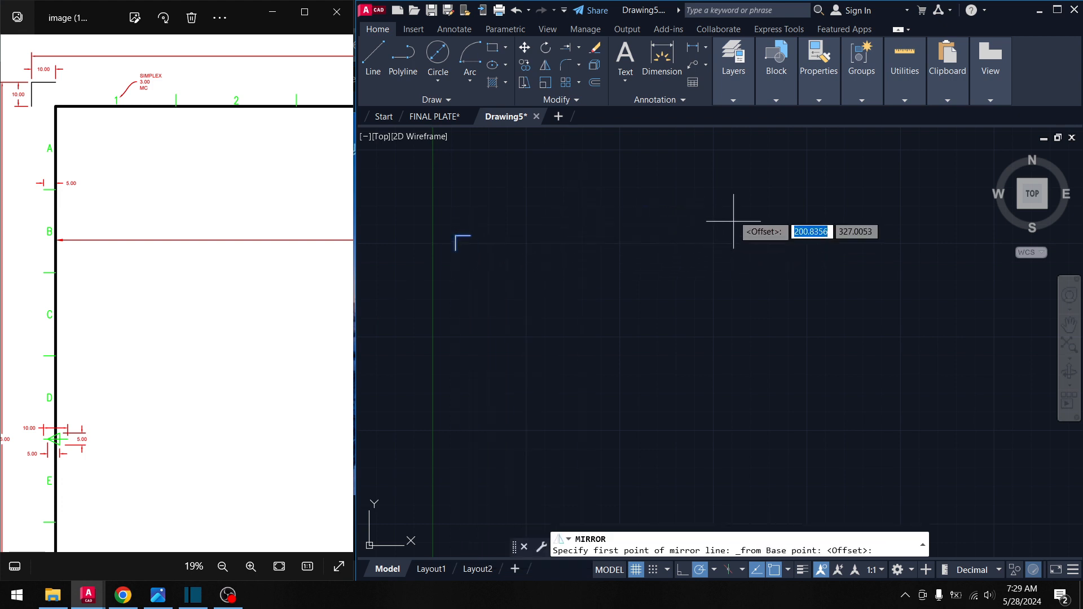
scroll(615, 296, down, 3)
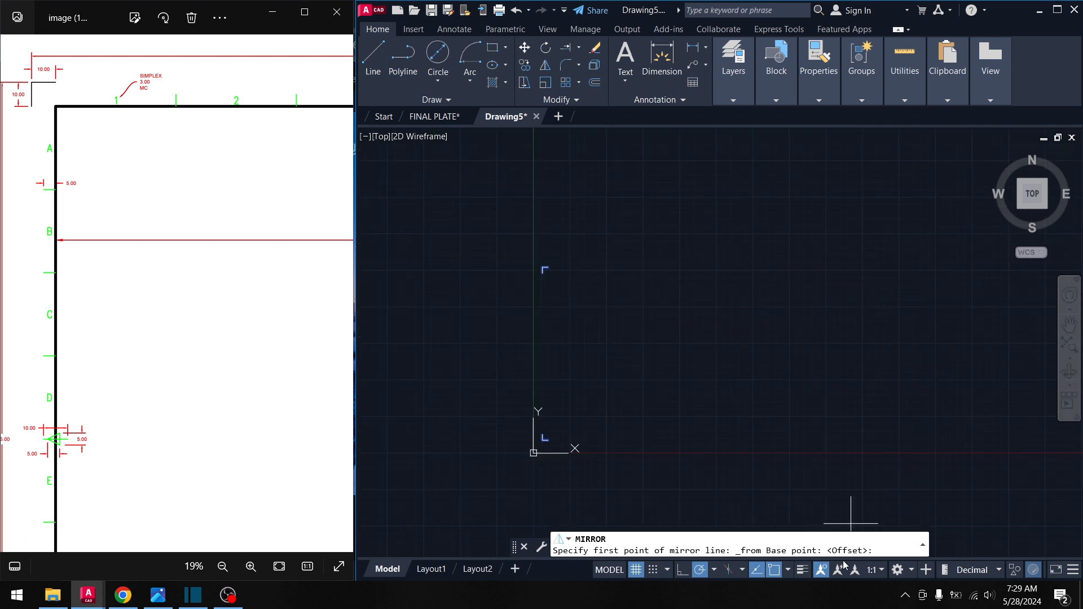
click(684, 571)
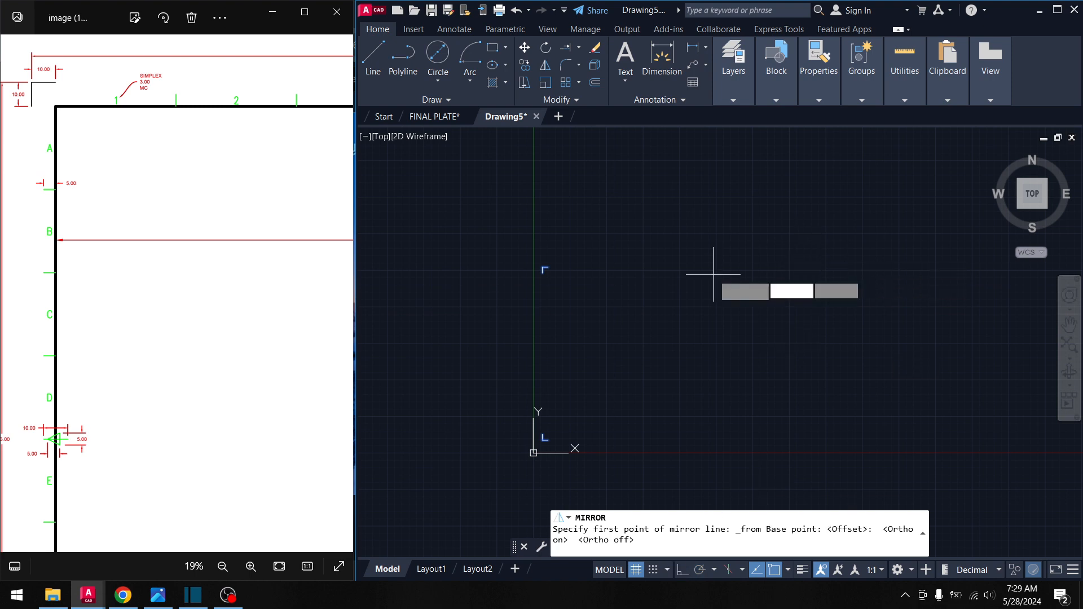
key(Escape)
key(Escape)
key(Escape)
middle_drag(607, 290, 587, 282)
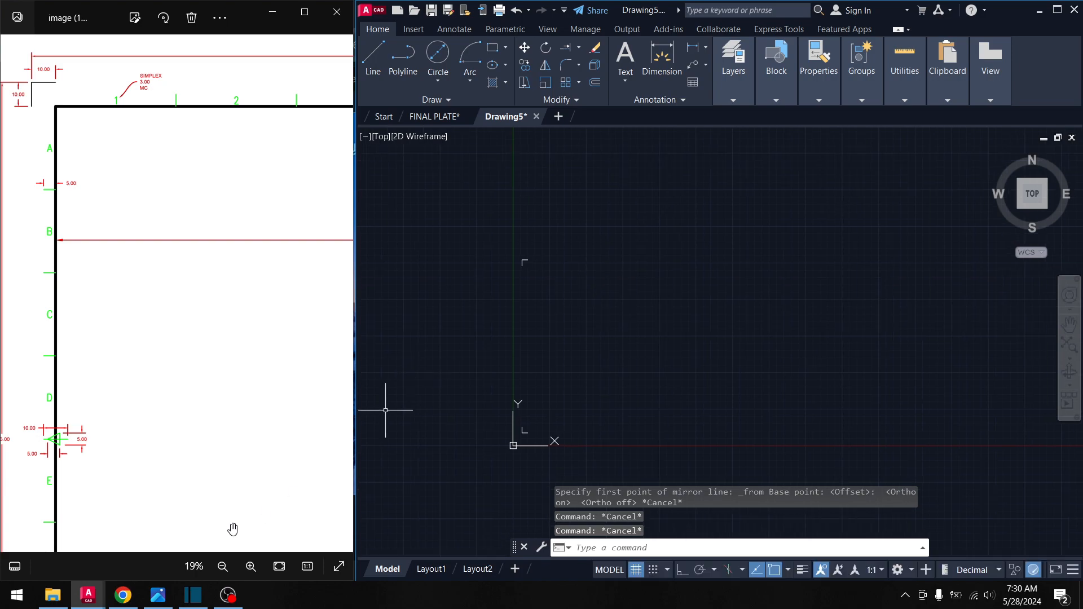
- Close the Chrome YouTube window and recentre the AutoCAD view on the L mark
click(123, 598)
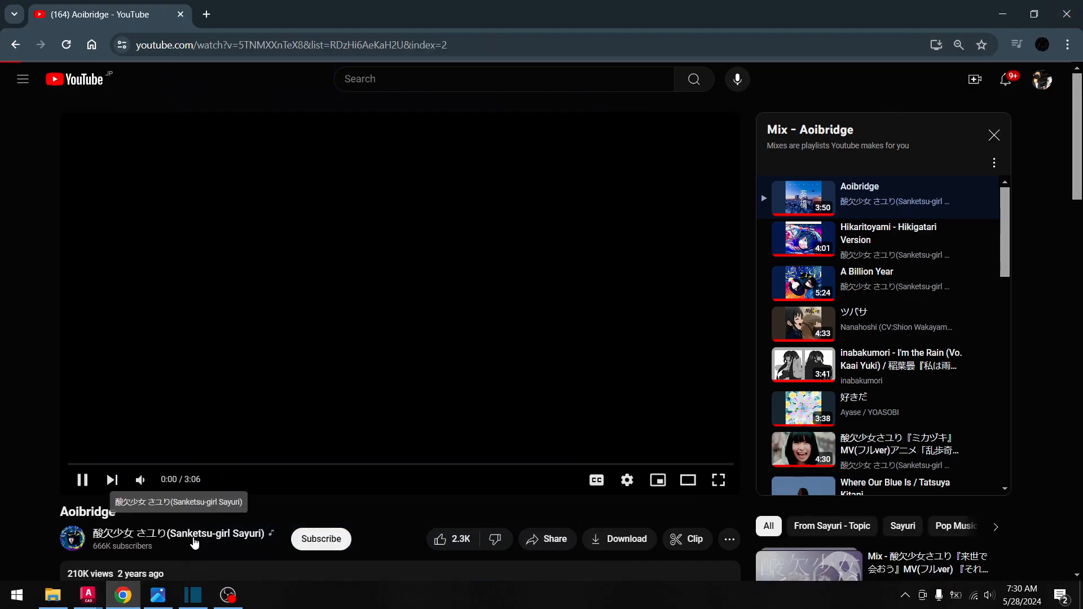
key(alt+F4)
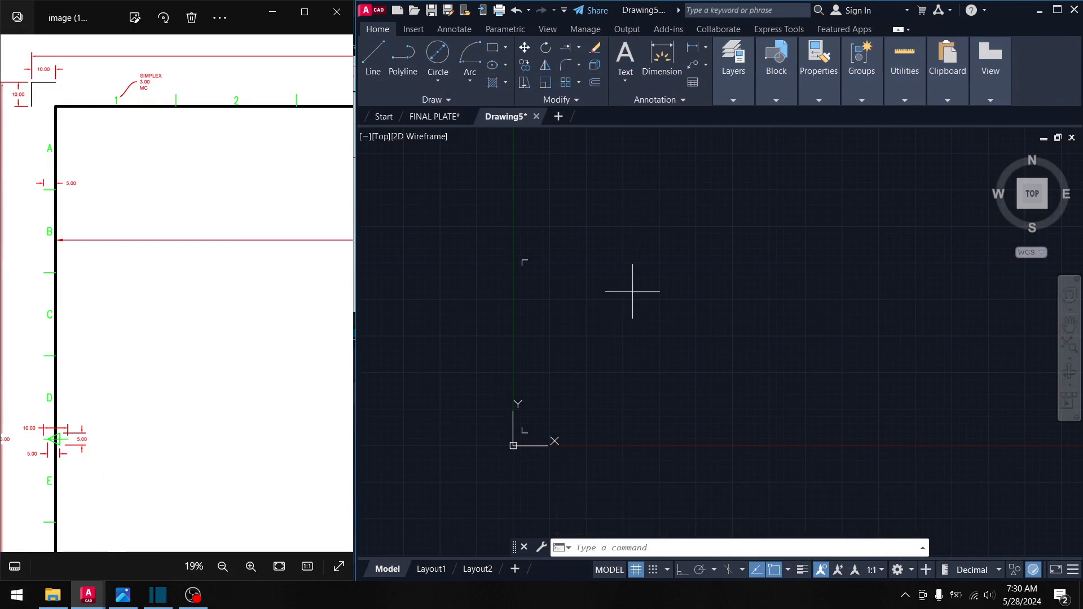
click(632, 291)
key(Escape)
key(Escape)
middle_drag(594, 354, 583, 337)
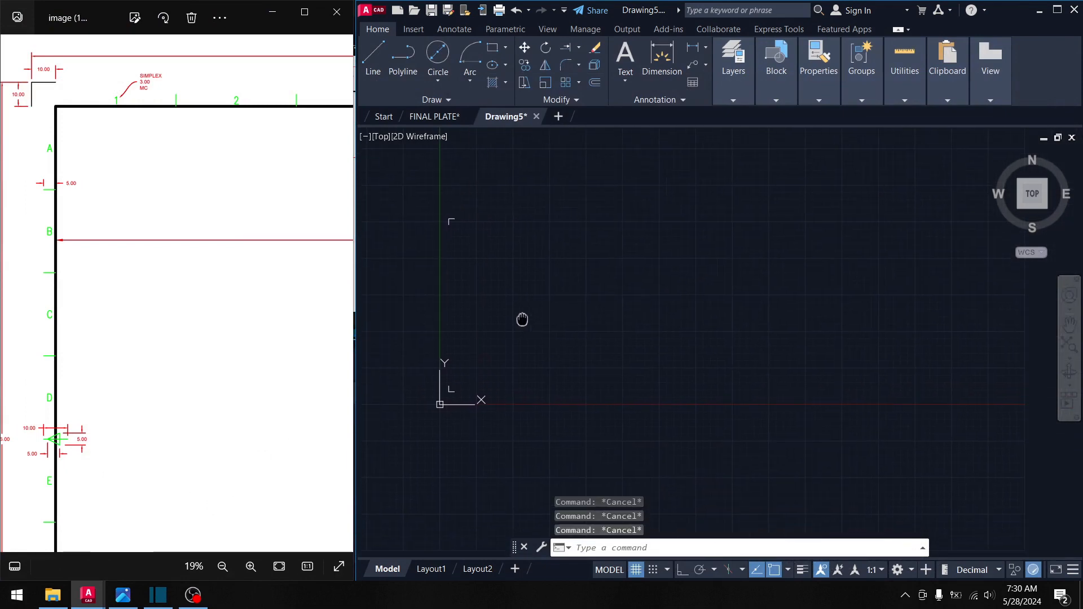
mouse_move(522, 319)
middle_down()
mouse_move(648, 339)
mouse_move(591, 337)
middle_up()
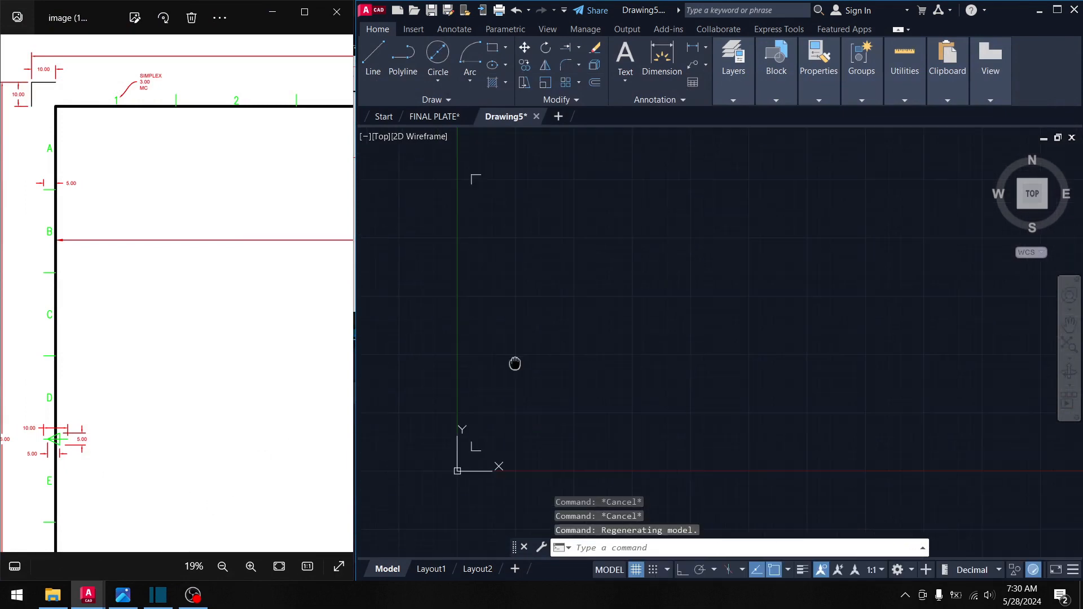
- Select the top L corner mark in the drawing
mouse_move(514, 364)
middle_down()
mouse_move(567, 363)
mouse_move(523, 309)
middle_up()
scroll(568, 362, down, 4)
scroll(558, 337, up, 2)
scroll(521, 312, up, 2)
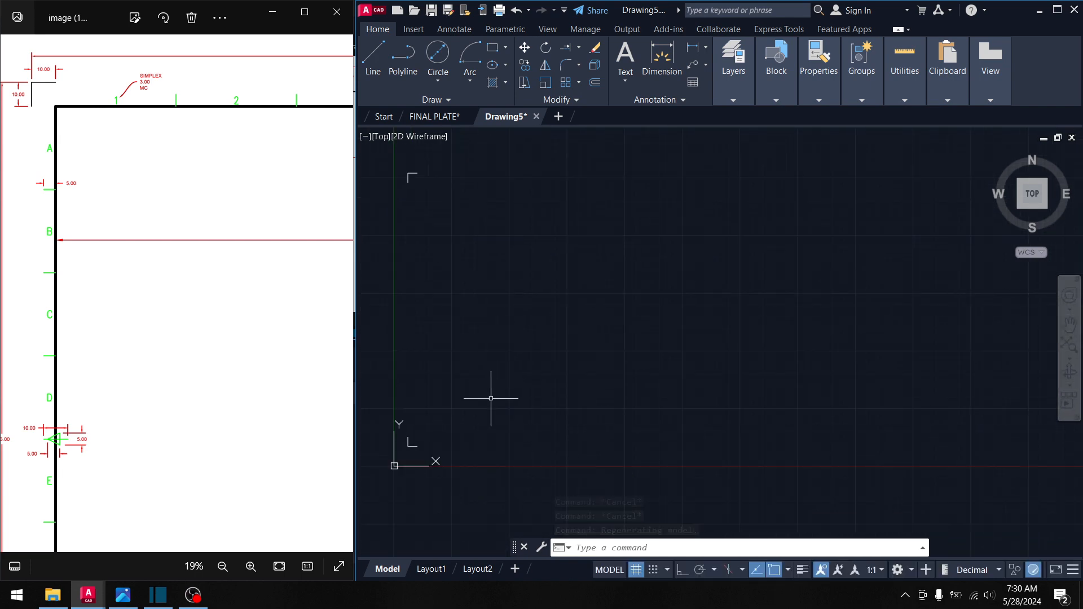
click(382, 70)
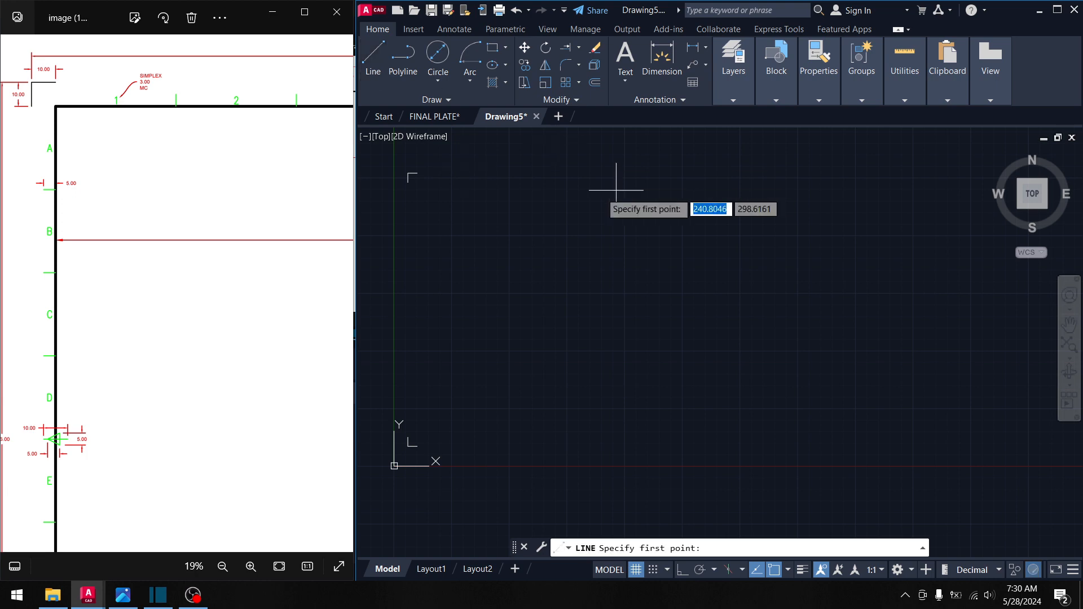
key(Escape)
key(Escape)
click(428, 196)
click(405, 169)
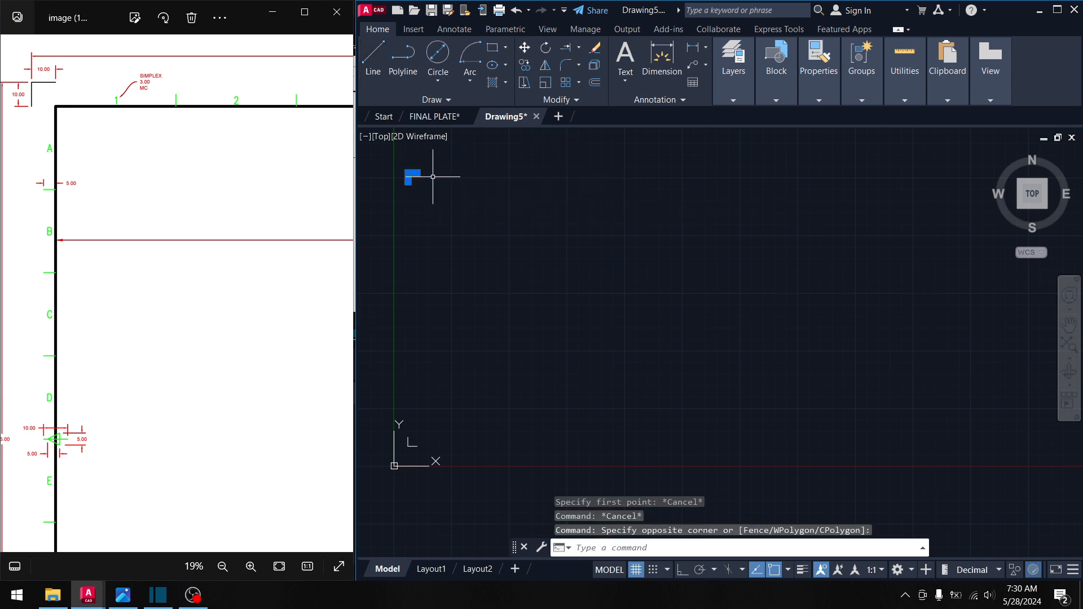
- Copy the selected L from its corner 420 units to the right
click(523, 71)
scroll(409, 177, up, 3)
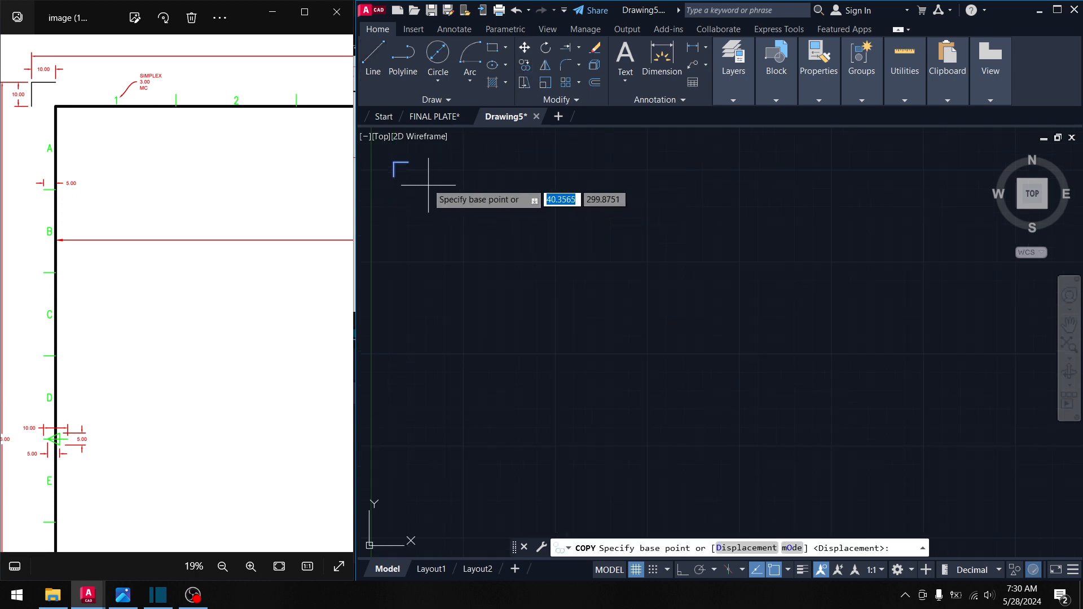
click(413, 178)
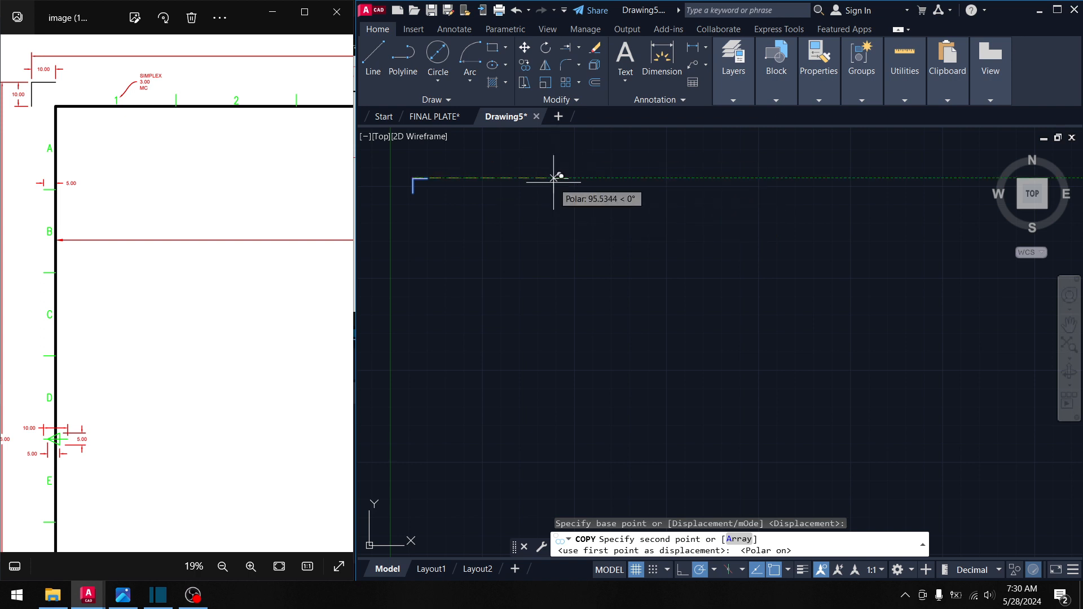
text(420)
key(Return)
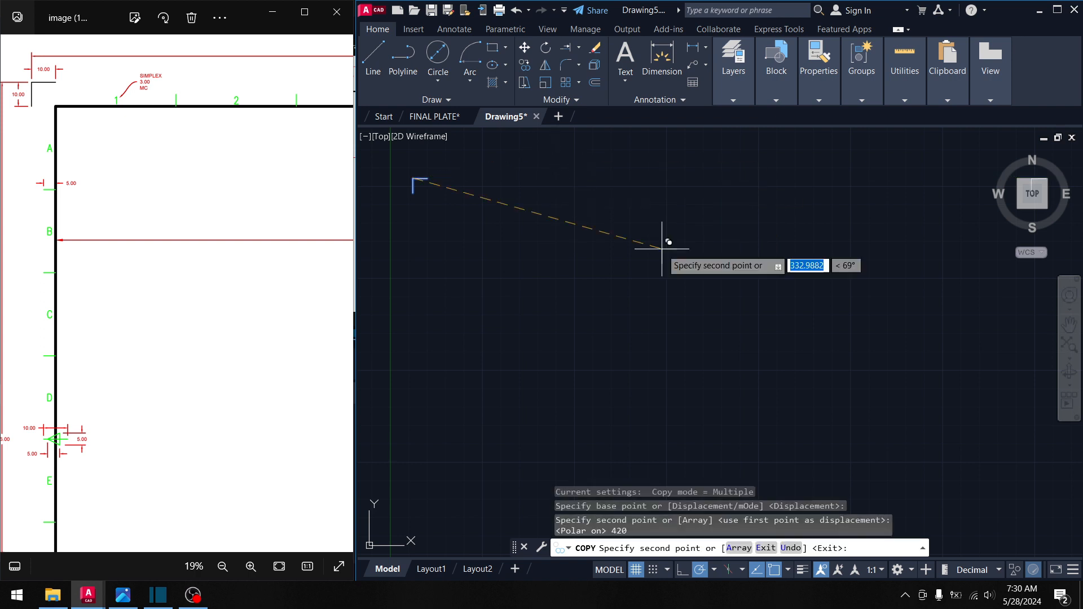
scroll(863, 243, down, 5)
mouse_move(862, 243)
middle_down()
mouse_move(833, 268)
mouse_move(671, 277)
middle_up()
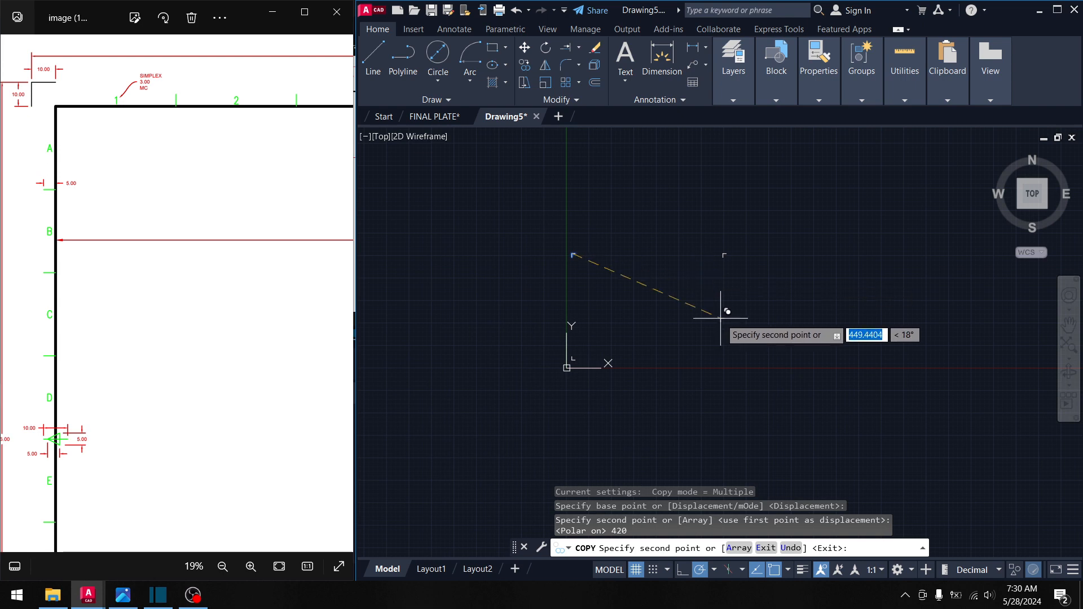
middle_drag(726, 309, 689, 311)
key(Return)
middle_drag(756, 256, 733, 267)
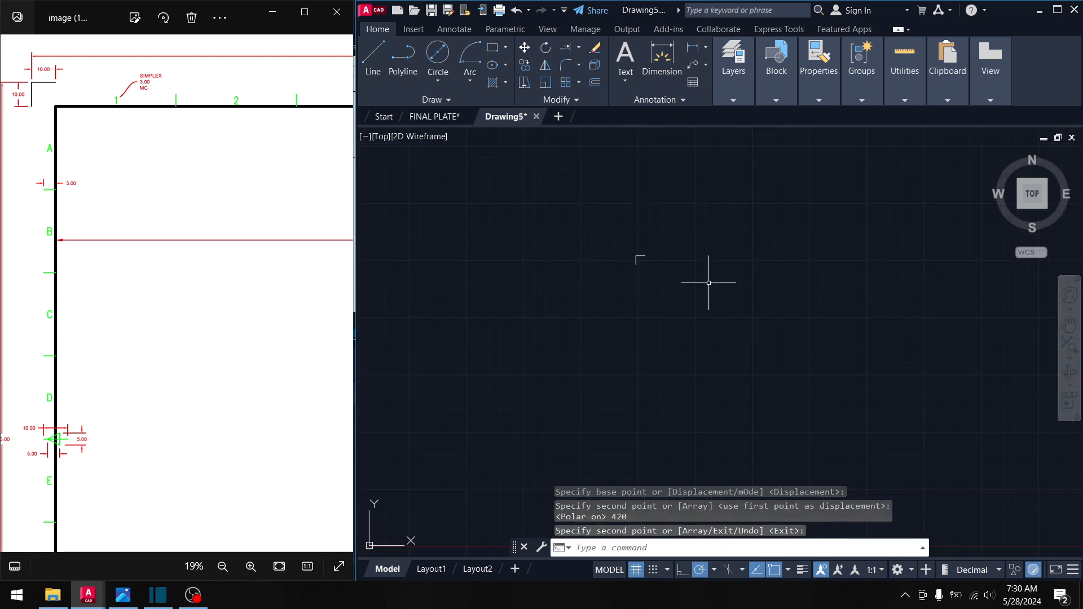
click(651, 272)
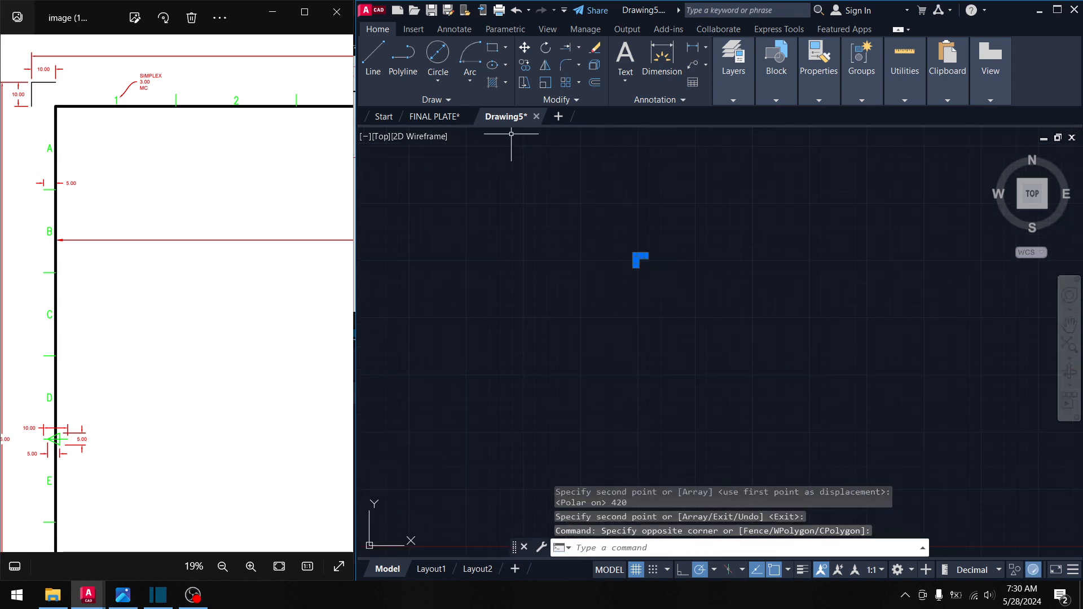
- Rotate the copied corner mark 270 degrees about its corner
click(546, 49)
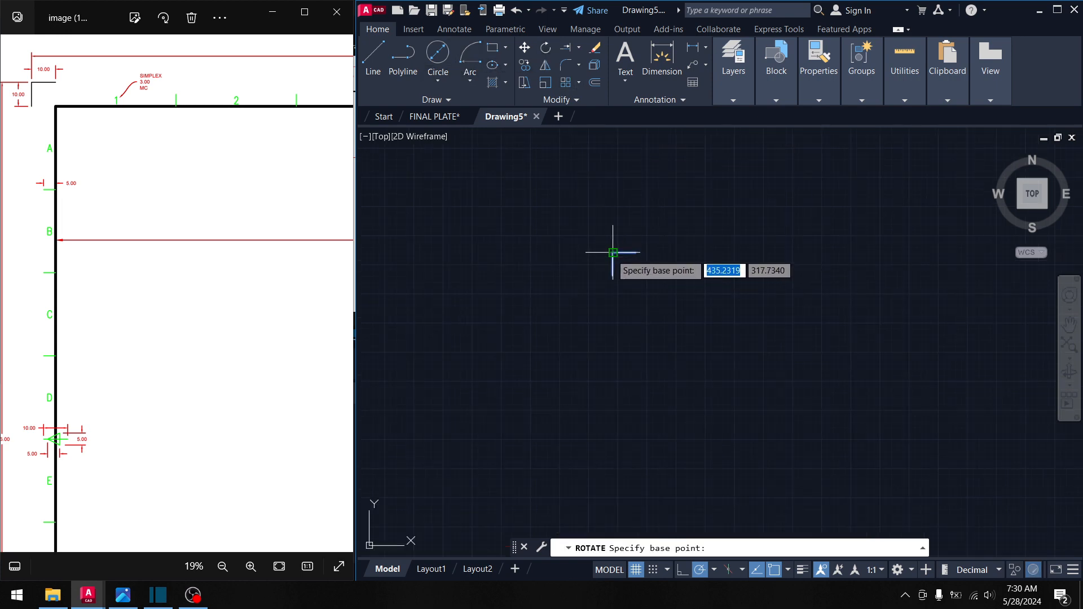
click(613, 252)
click(613, 338)
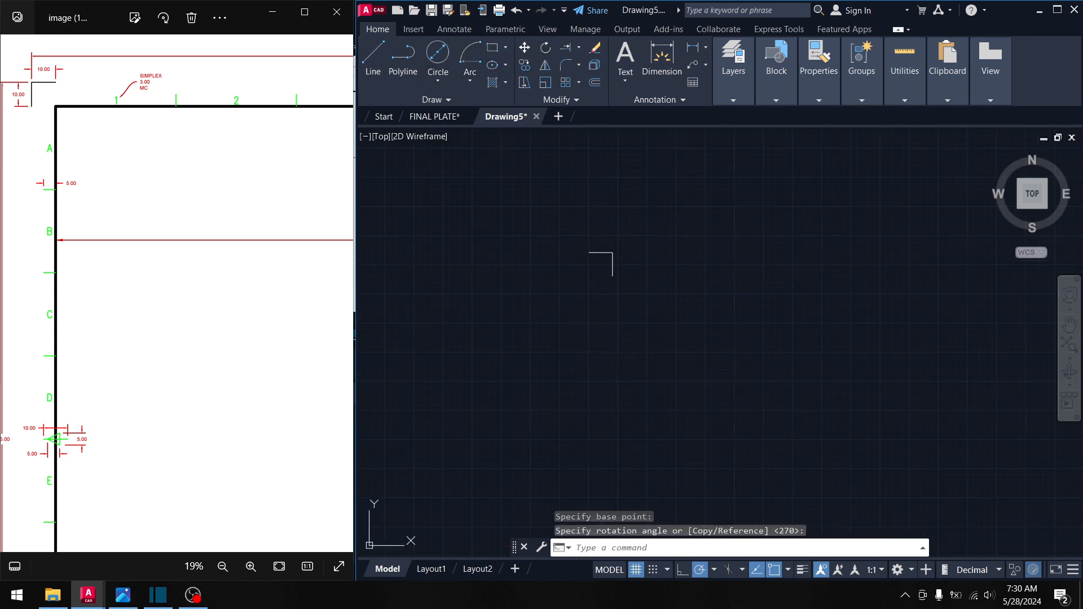
key(Escape)
middle_drag(639, 359, 647, 326)
- Mirror the corner marks, starting the mirror line at the midpoint between two marks
click(653, 312)
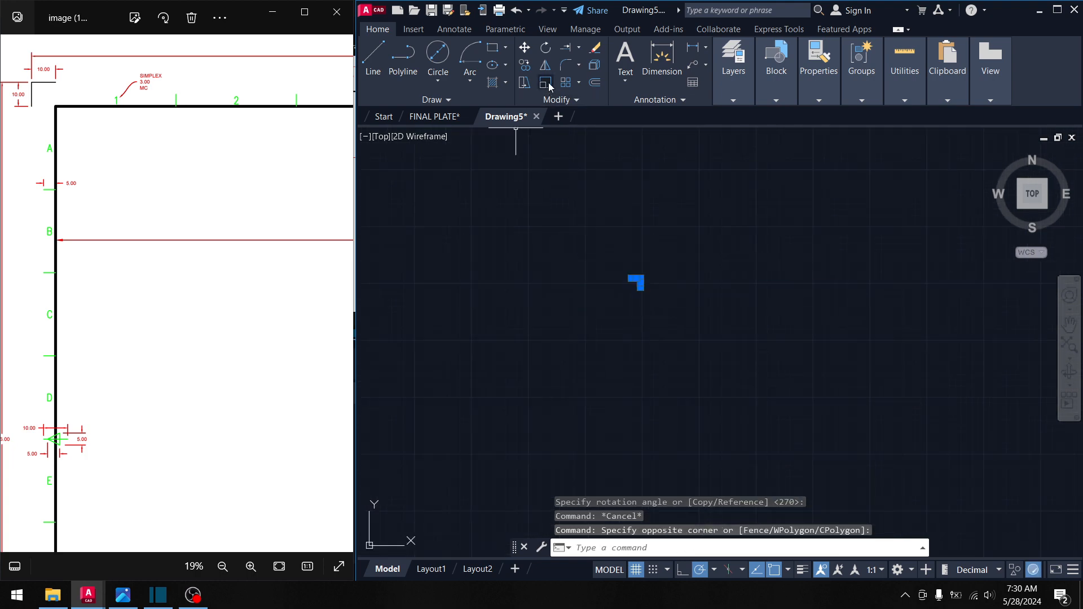
scroll(586, 252, down, 6)
middle_drag(587, 299, 614, 276)
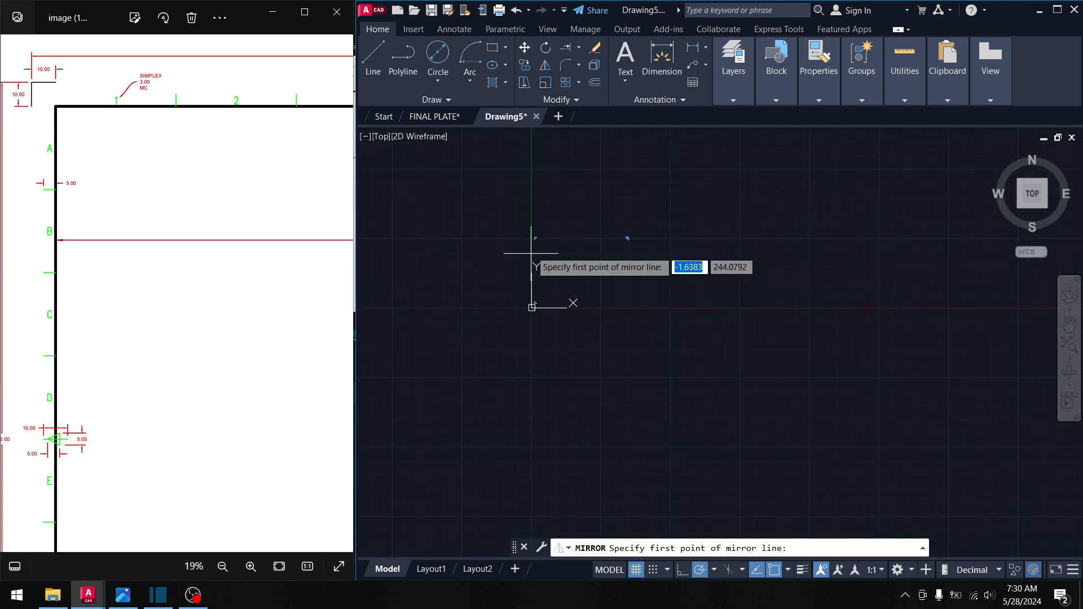
scroll(532, 243, up, 4)
shift+right_click(537, 246)
click(580, 283)
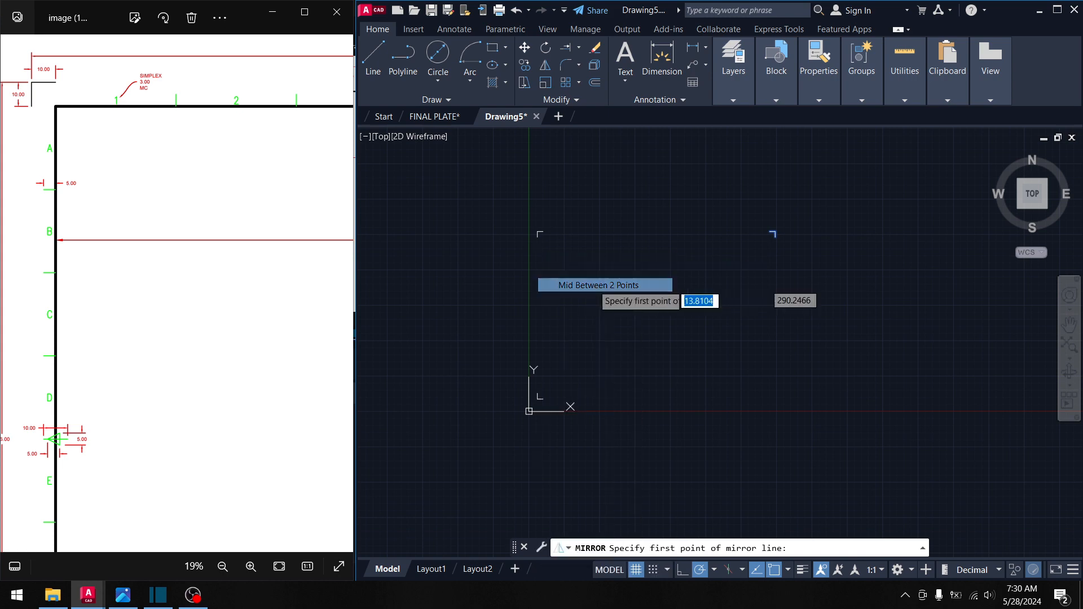
scroll(526, 227, up, 3)
click(521, 223)
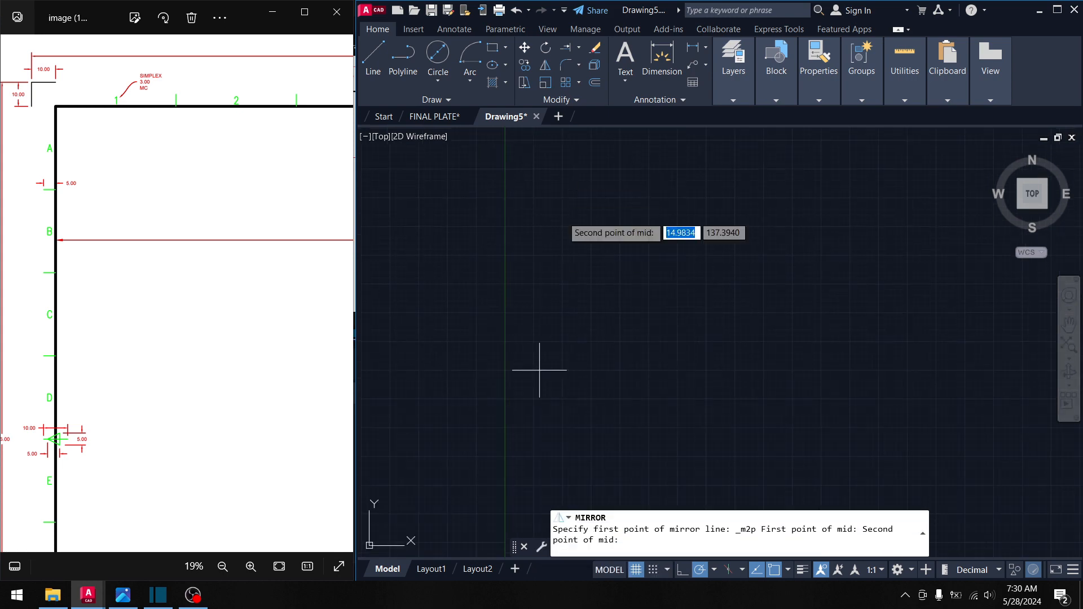
middle_drag(527, 363, 561, 250)
middle_drag(563, 442, 558, 334)
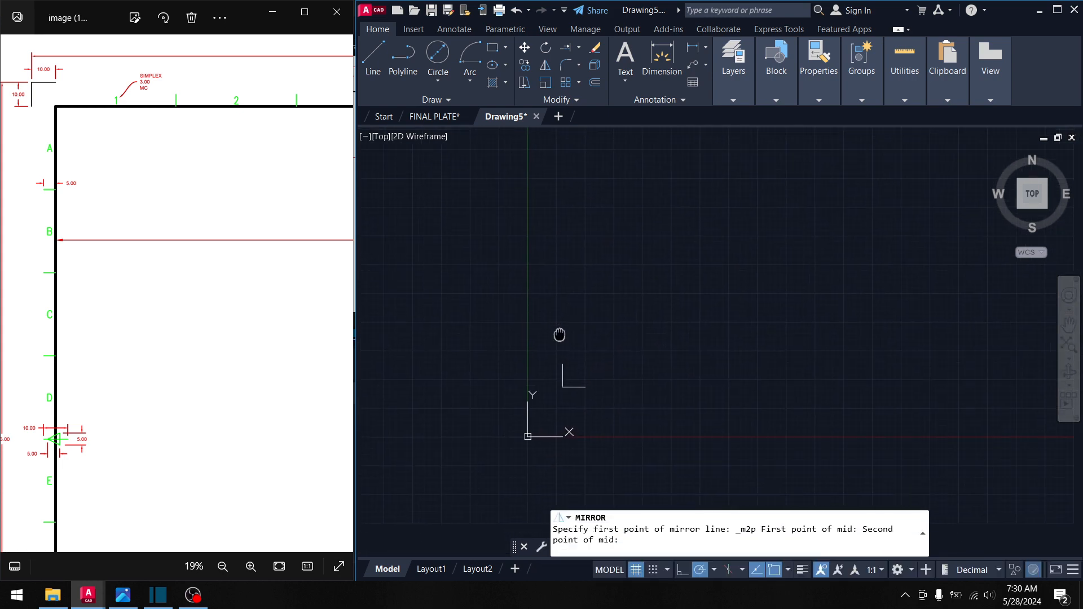
click(563, 385)
- Set the mirror line's second point and keep the original marks
scroll(749, 290, down, 3)
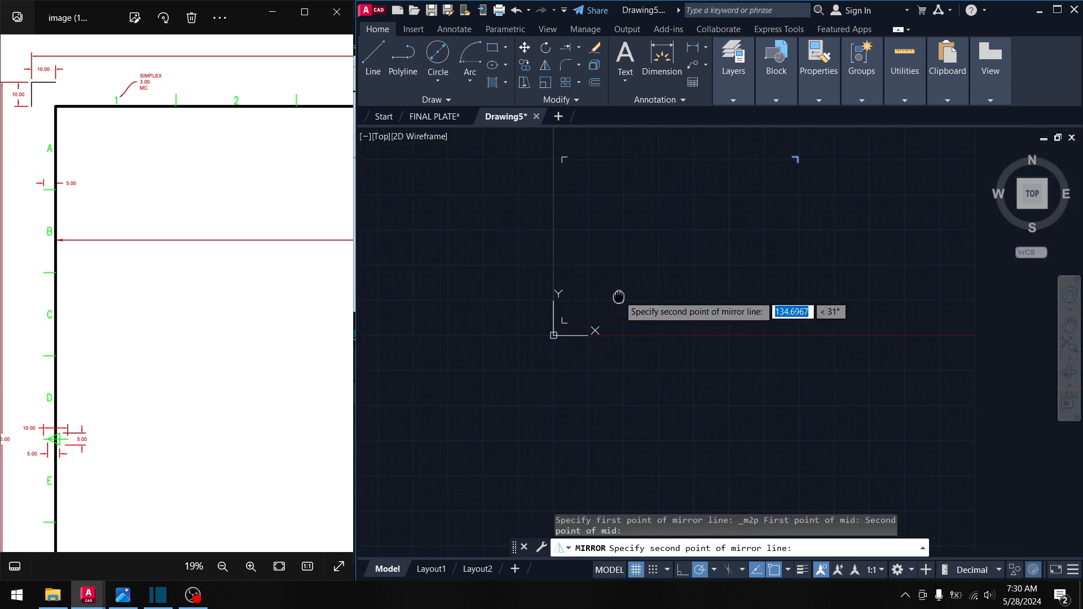
click(794, 238)
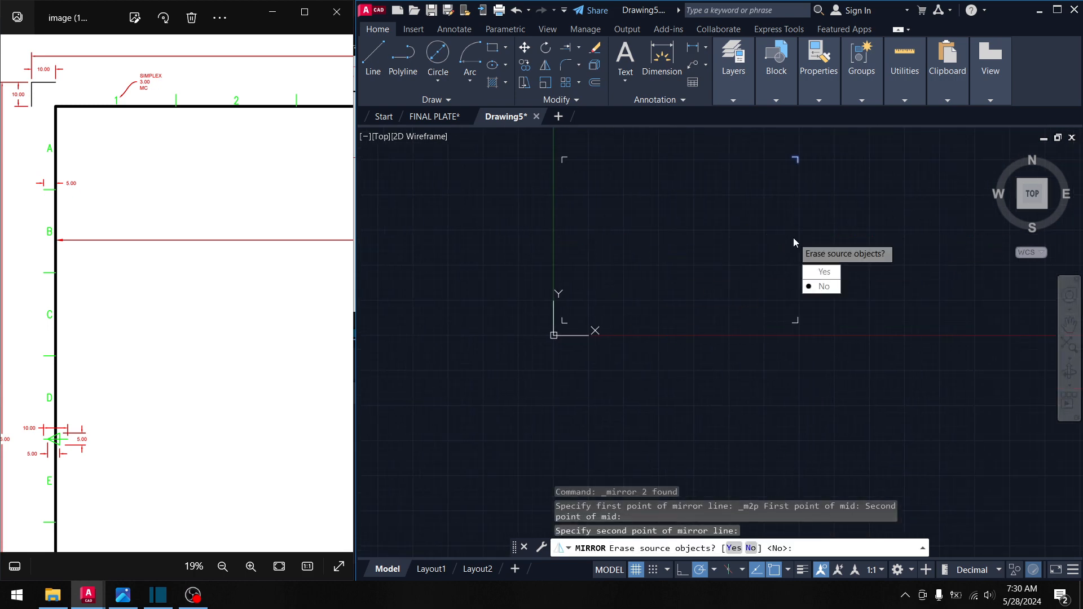
click(822, 286)
middle_drag(692, 213, 638, 207)
key(Escape)
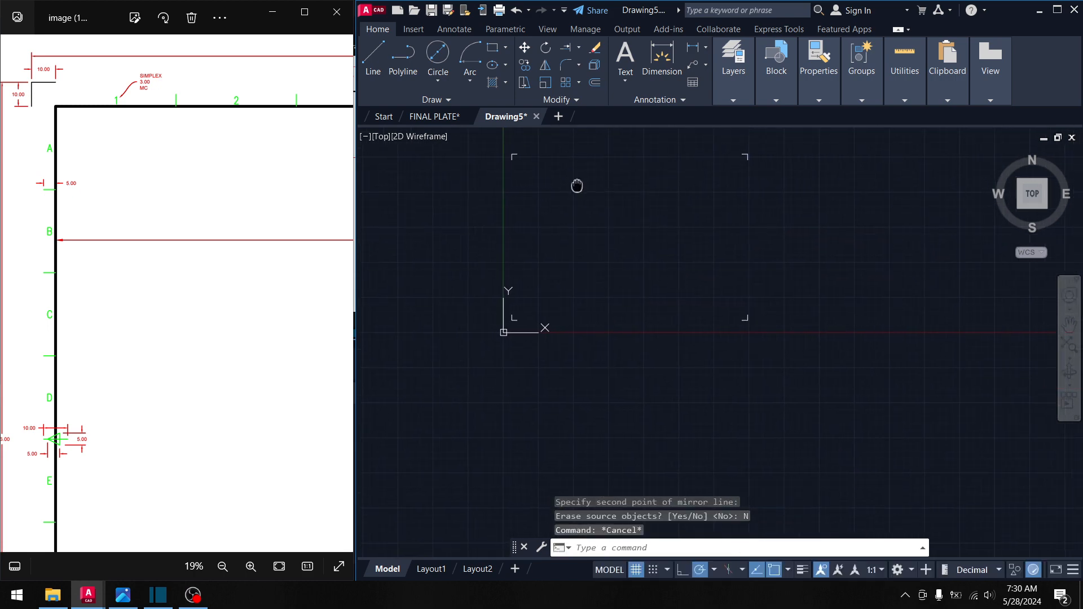
scroll(221, 203, down, 3)
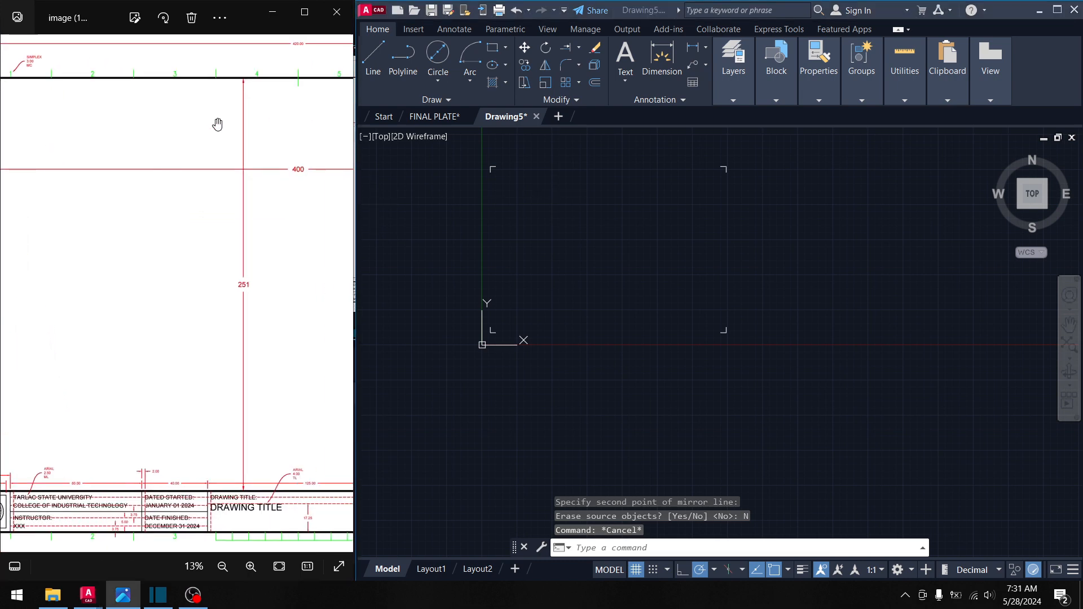
- Check the reference sheet image's left and right borders
scroll(300, 90, up, 4)
drag(274, 103, 241, 242)
scroll(229, 192, down, 5)
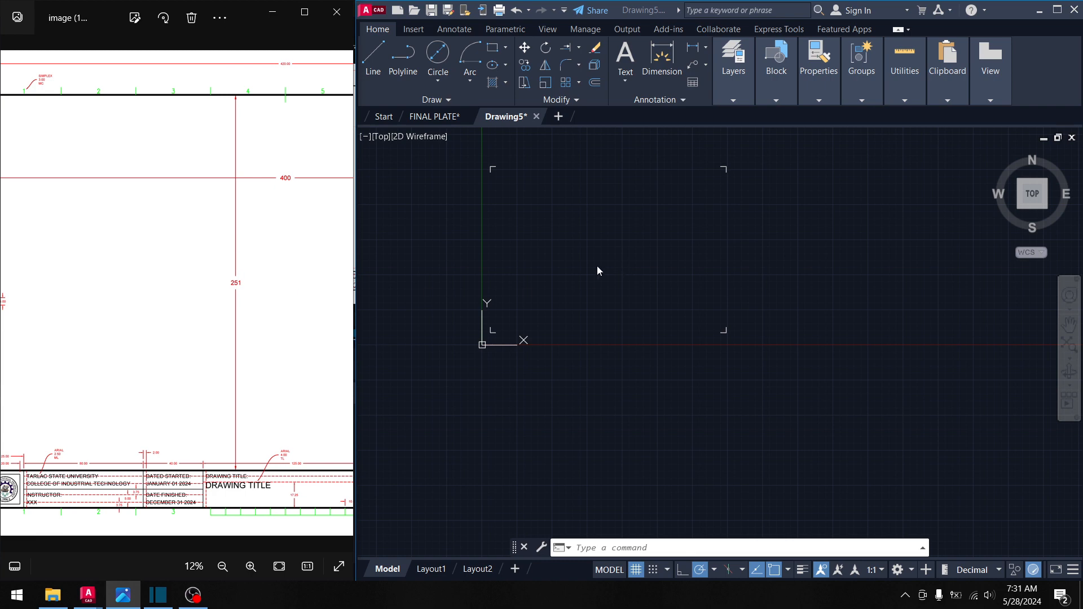
drag(216, 294, 353, 294)
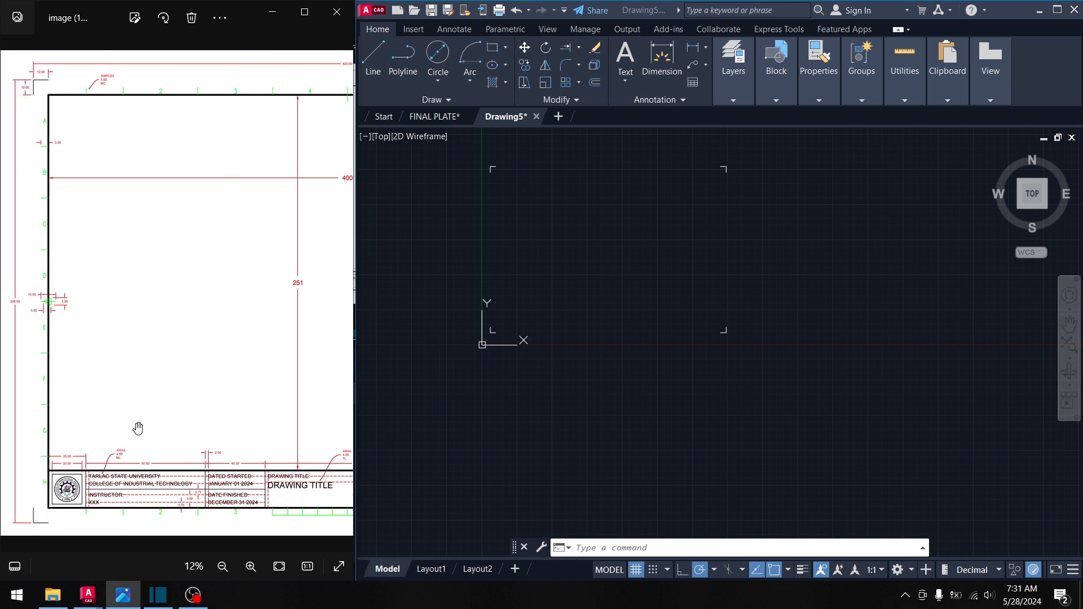
click(587, 223)
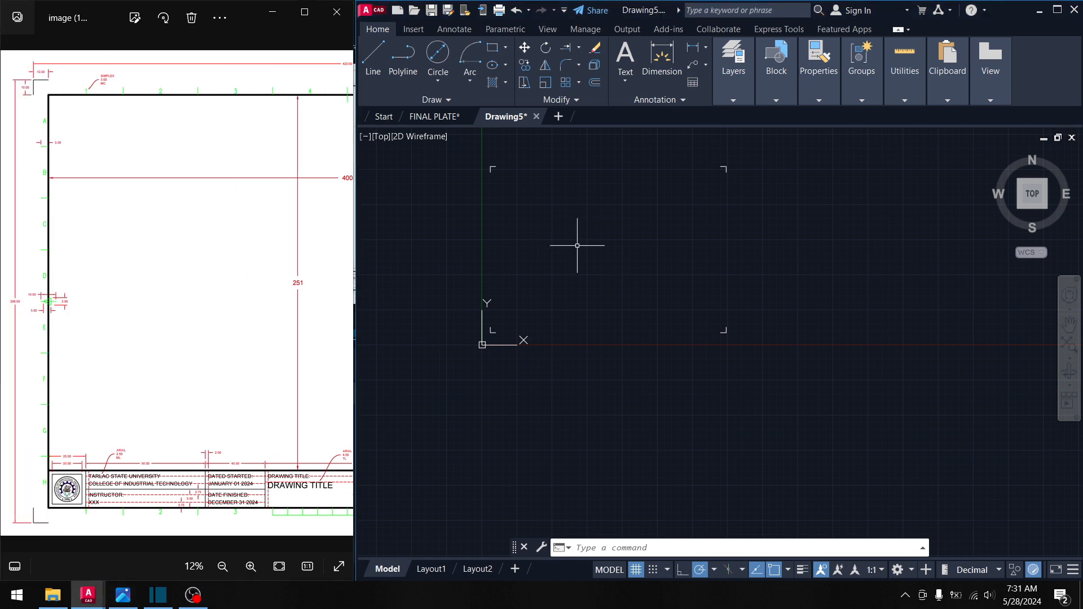
click(577, 246)
click(566, 212)
drag(186, 337, 51, 333)
drag(316, 326, 126, 332)
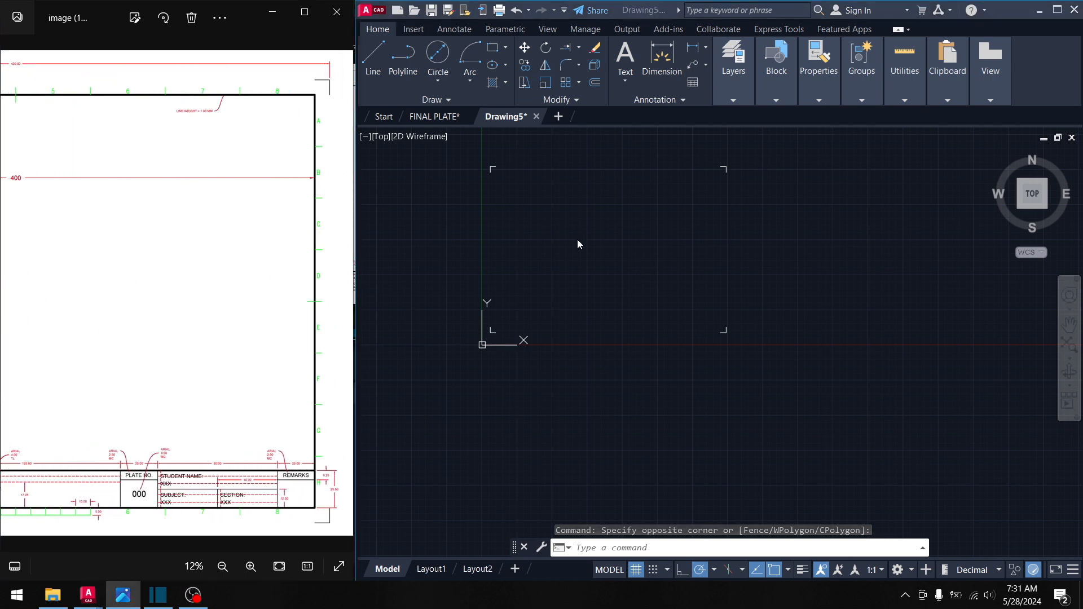
- Draw a 400 × 251 rectangle from a picked first corner
click(493, 47)
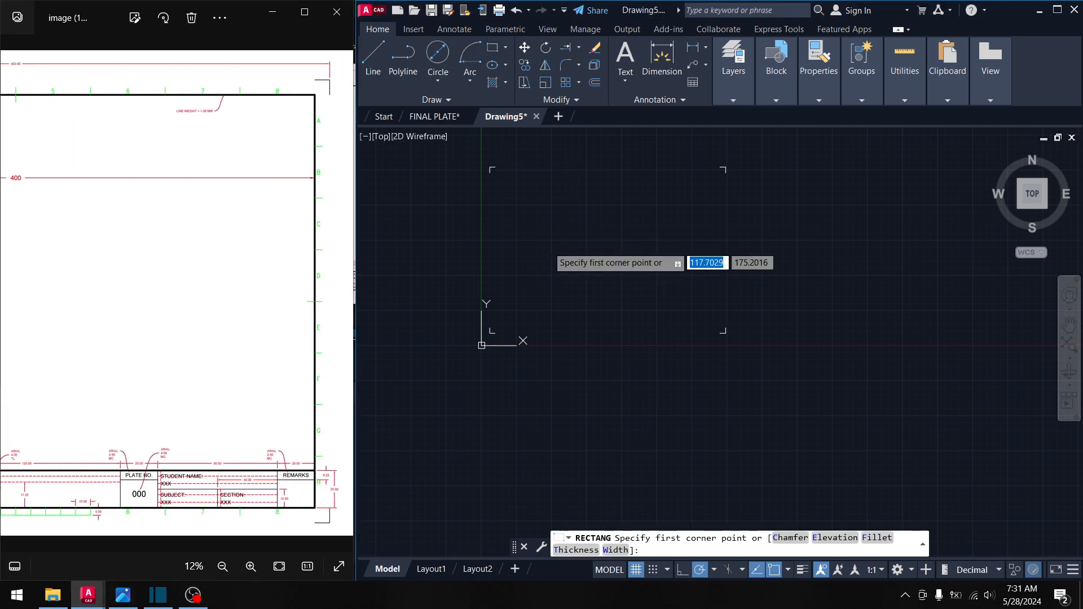
click(514, 194)
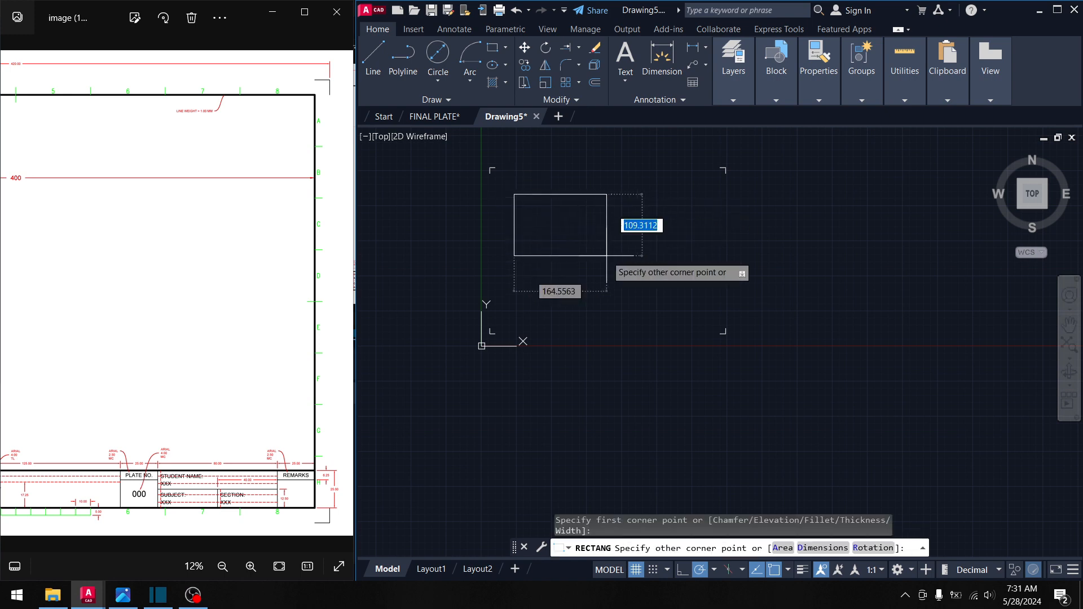
text(251)
key(Tab)
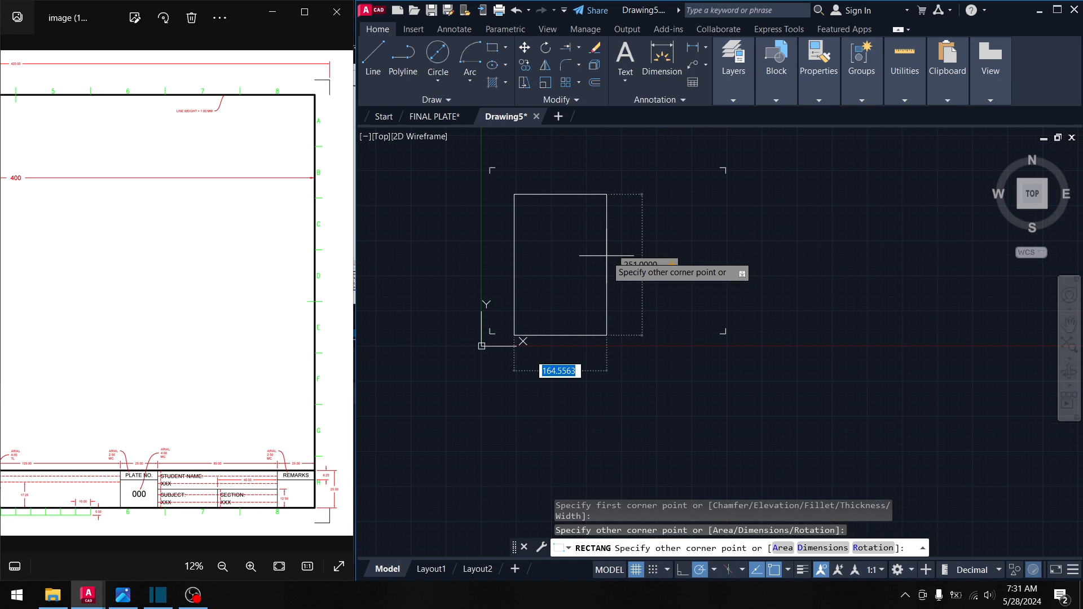
text(400)
key(Return)
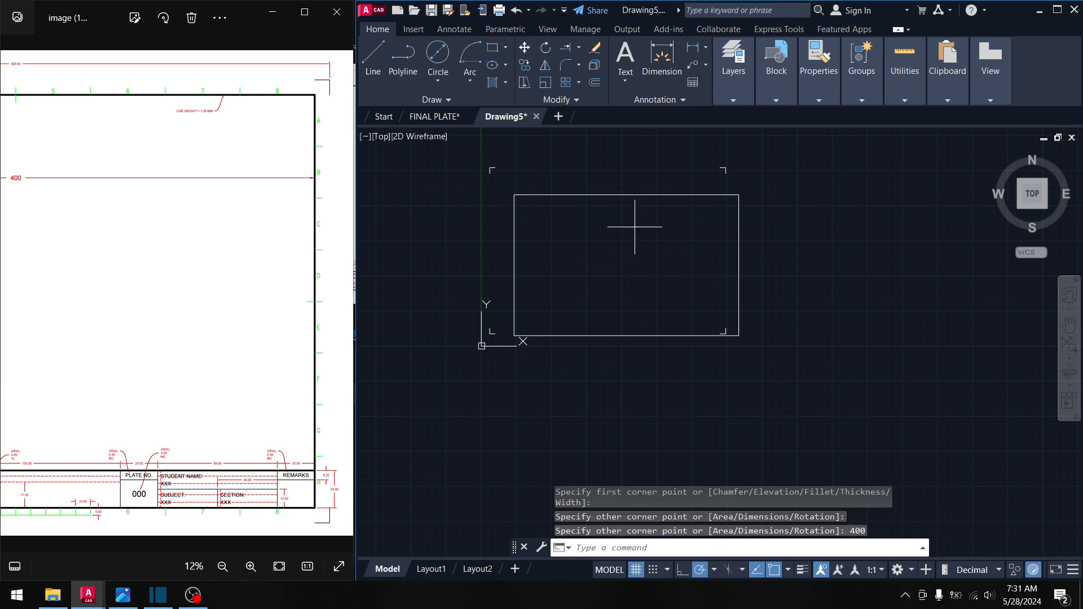
- Select the new rectangle with a crossing window
click(635, 227)
click(574, 189)
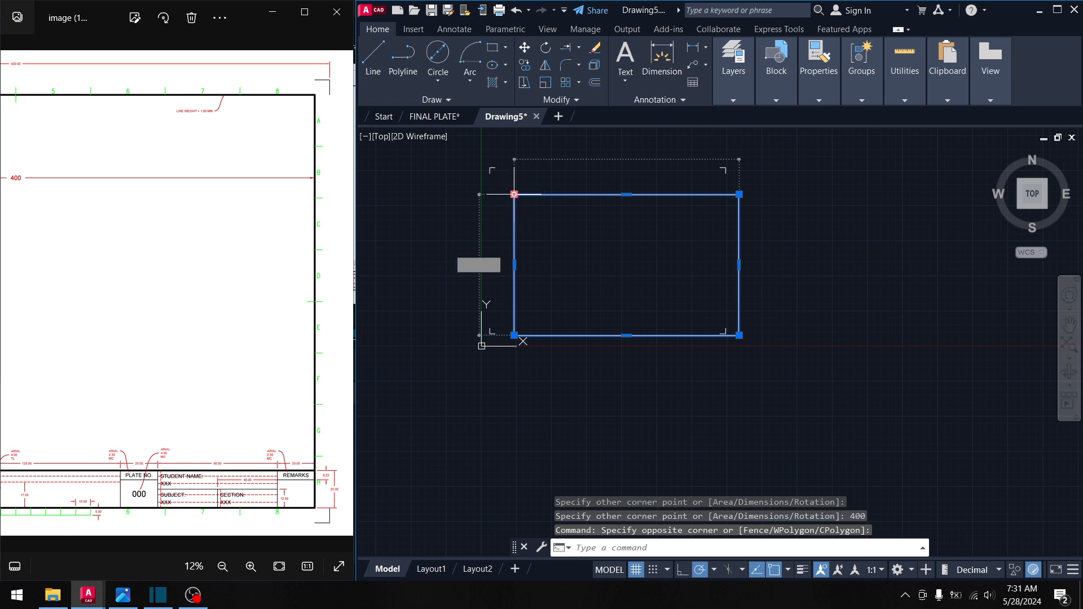
key(Return)
key(Escape)
click(570, 234)
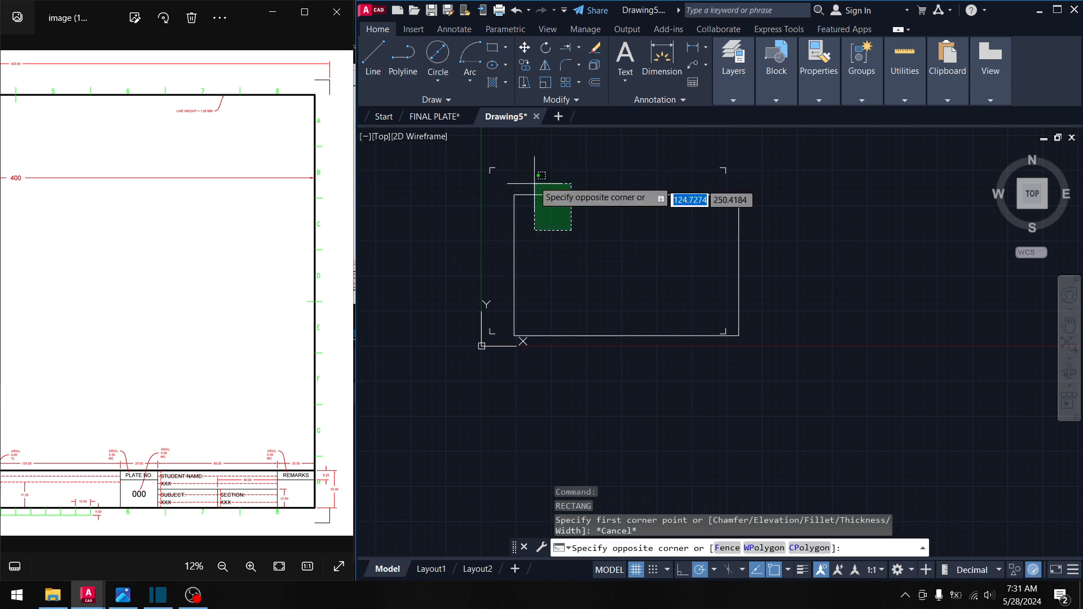
click(533, 178)
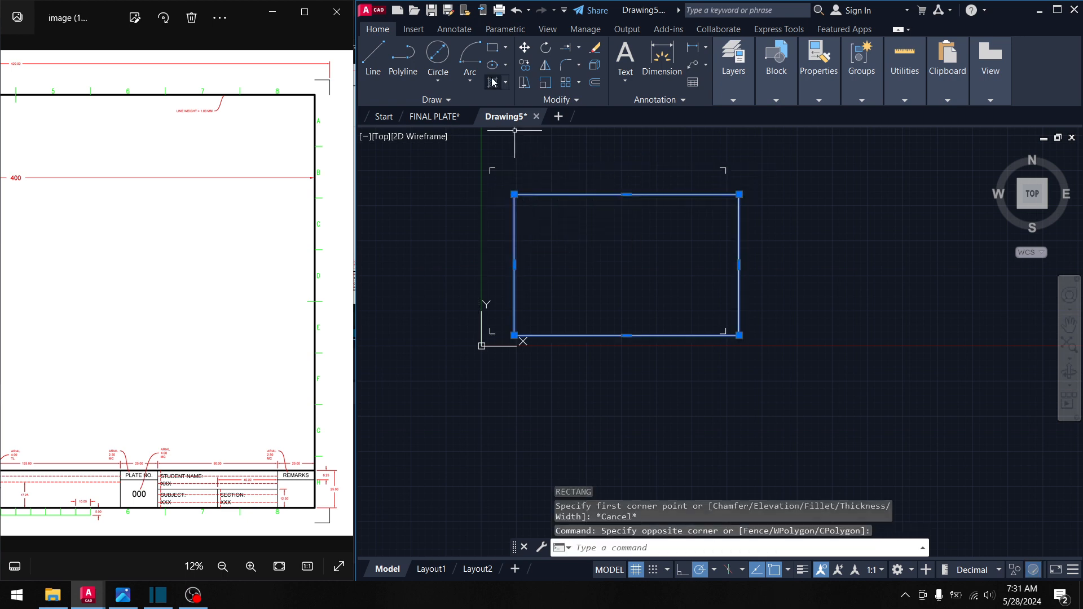
- Move the rectangle by its top-left corner to just inside the top-left corner mark
click(526, 49)
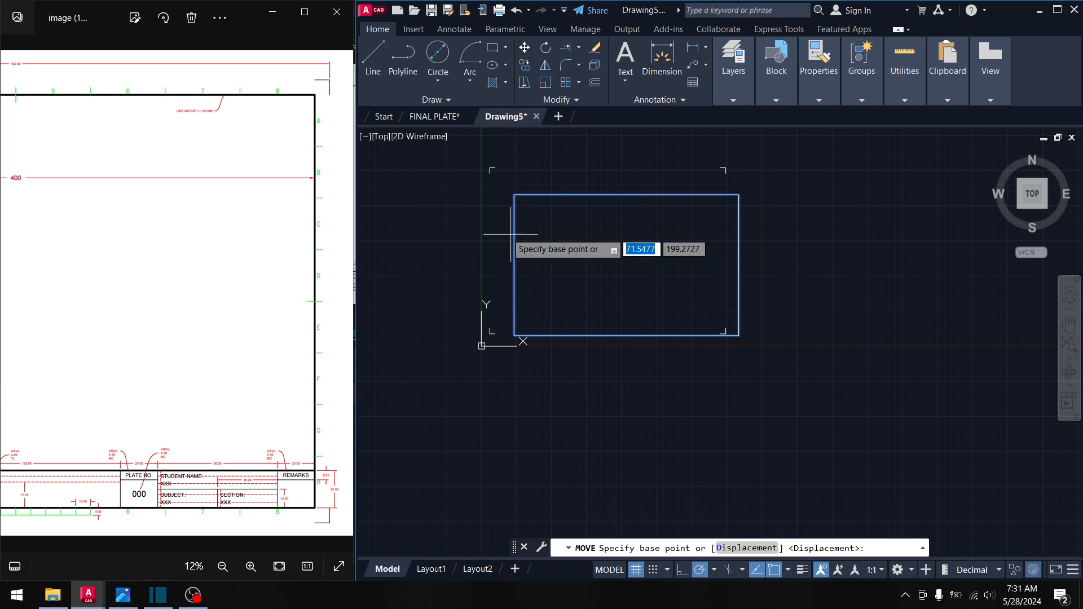
click(627, 265)
middle_drag(489, 188, 501, 193)
scroll(508, 180, up, 2)
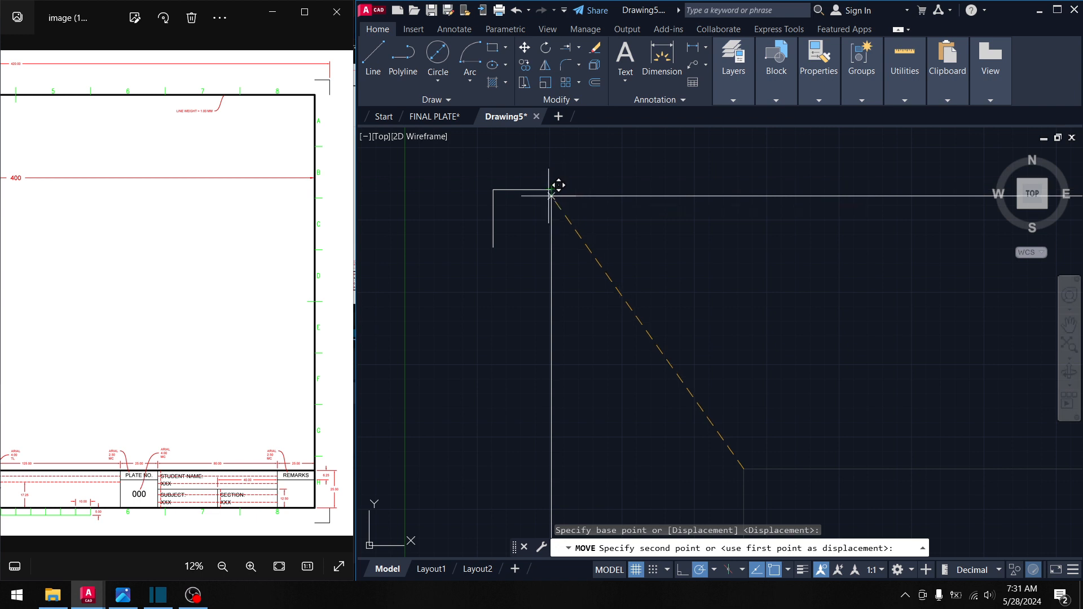
click(552, 245)
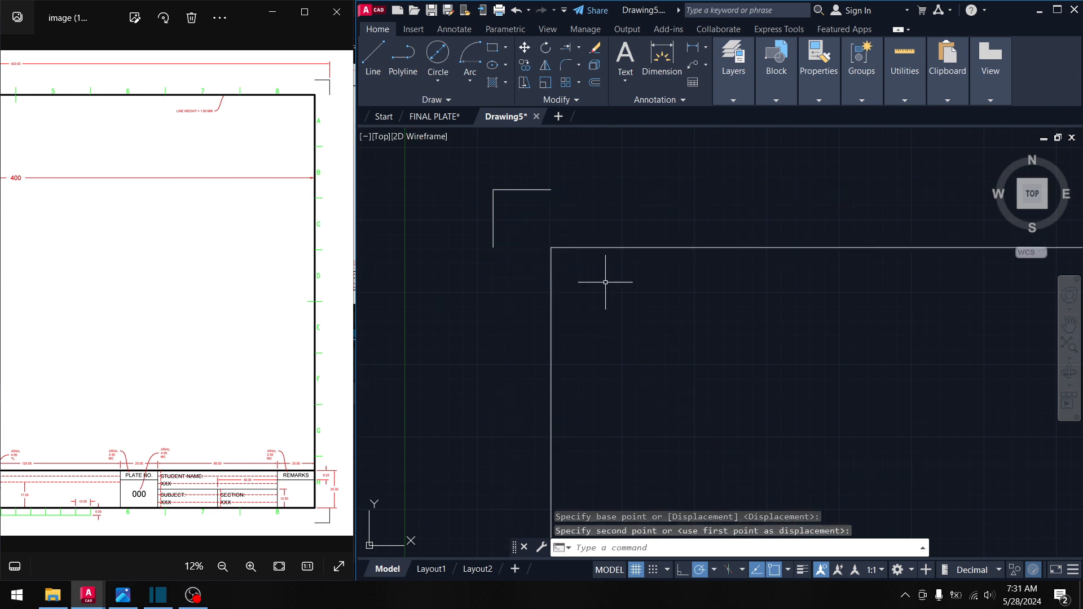
middle_drag(657, 311, 576, 291)
key(Escape)
scroll(576, 291, down, 3)
middle_drag(688, 361, 539, 220)
middle_drag(624, 358, 720, 241)
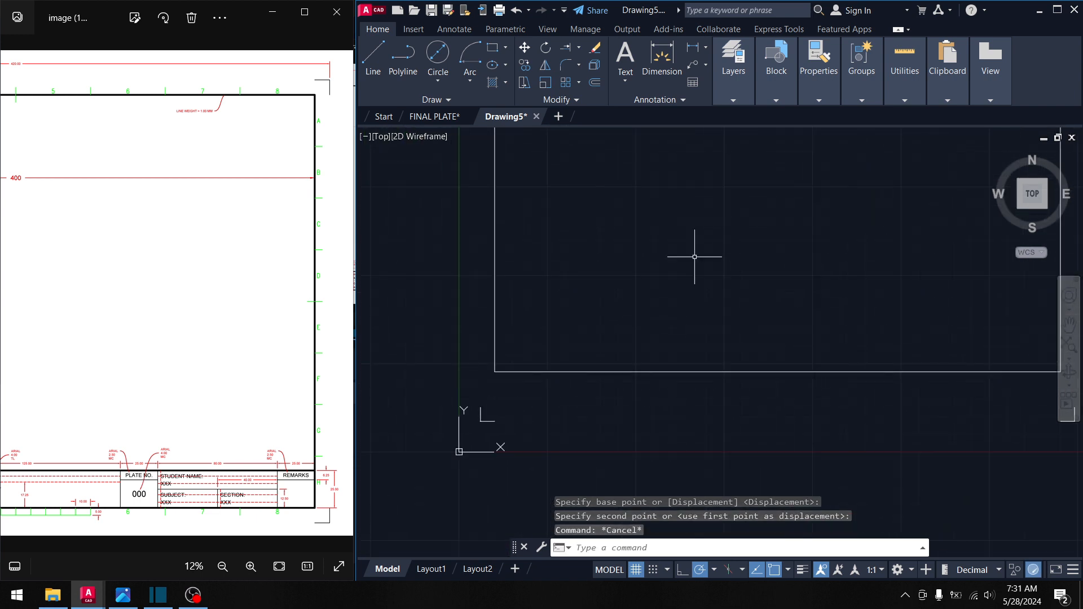
- Draw a mistaken 25 × 400 rectangle from the border's lower-left corner, then delete it
click(492, 48)
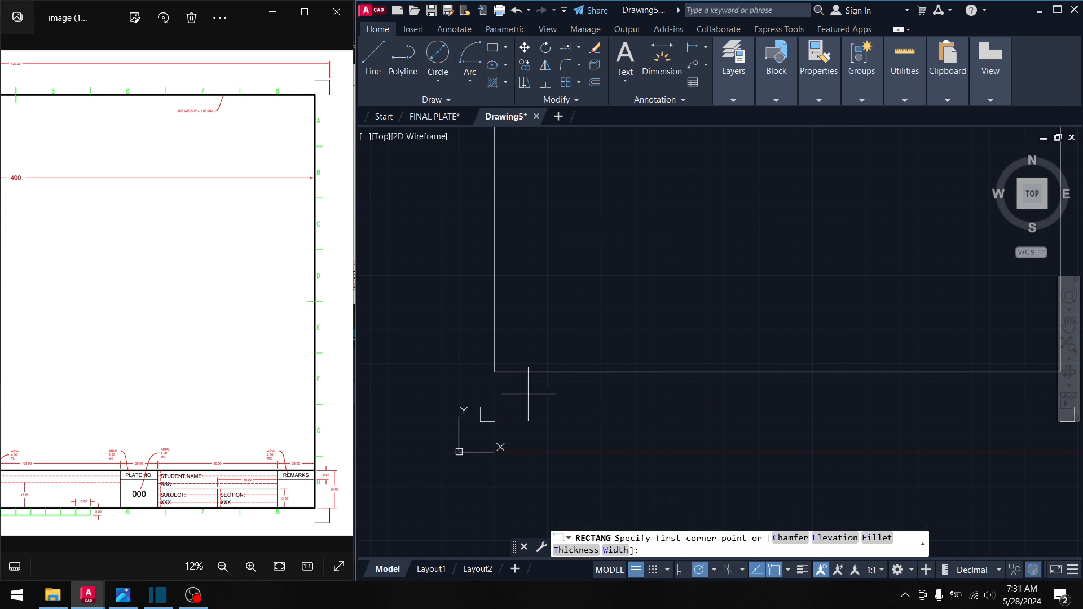
middle_drag(509, 391, 511, 338)
scroll(511, 338, up, 3)
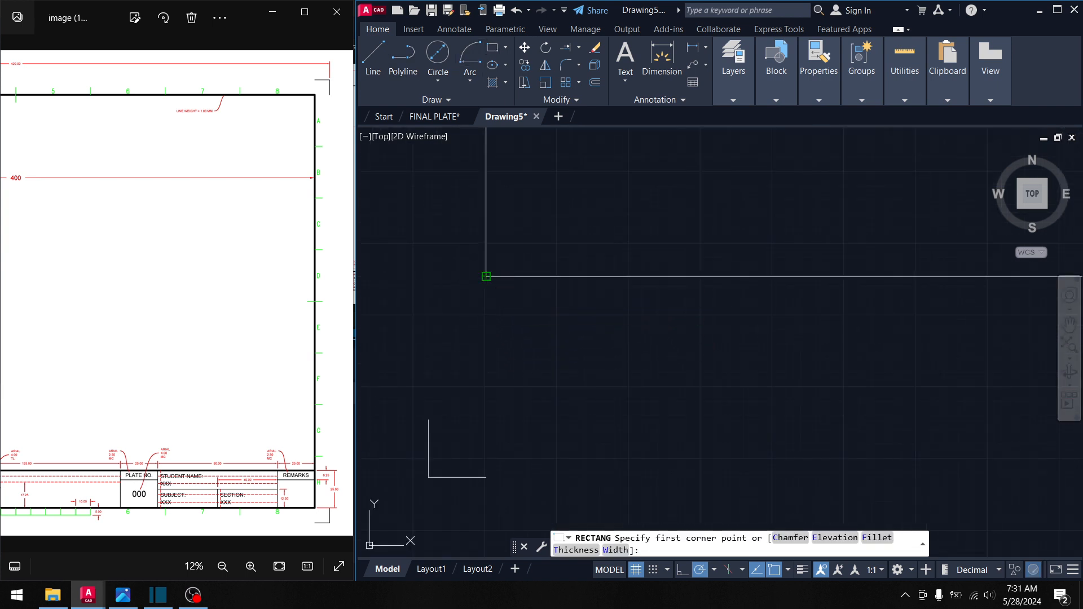
click(486, 276)
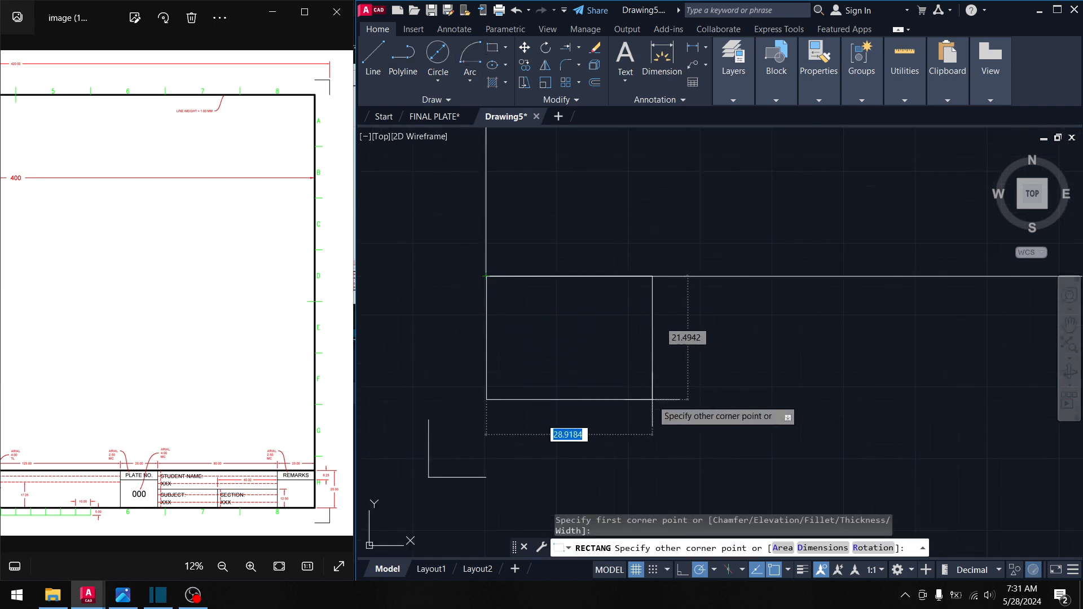
text(25)
key(Tab)
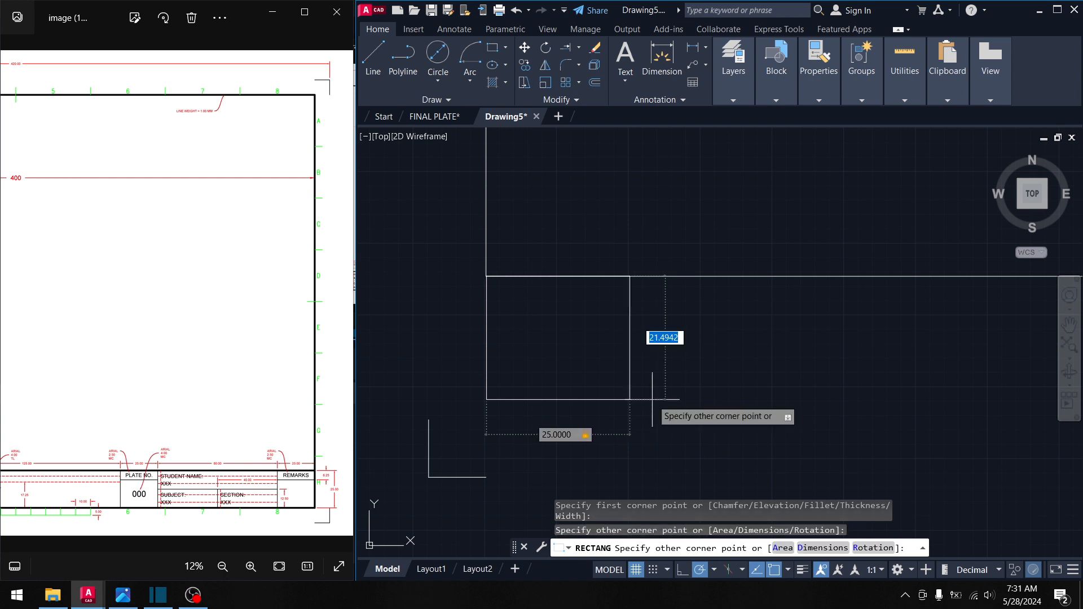
text(400)
key(Return)
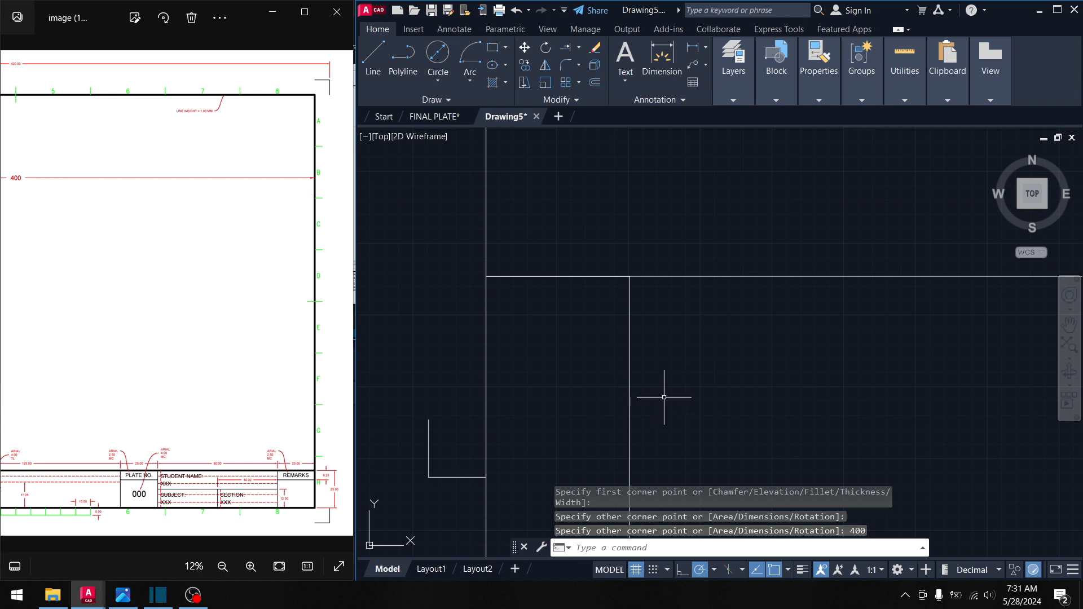
drag(643, 336, 600, 323)
key(Delete)
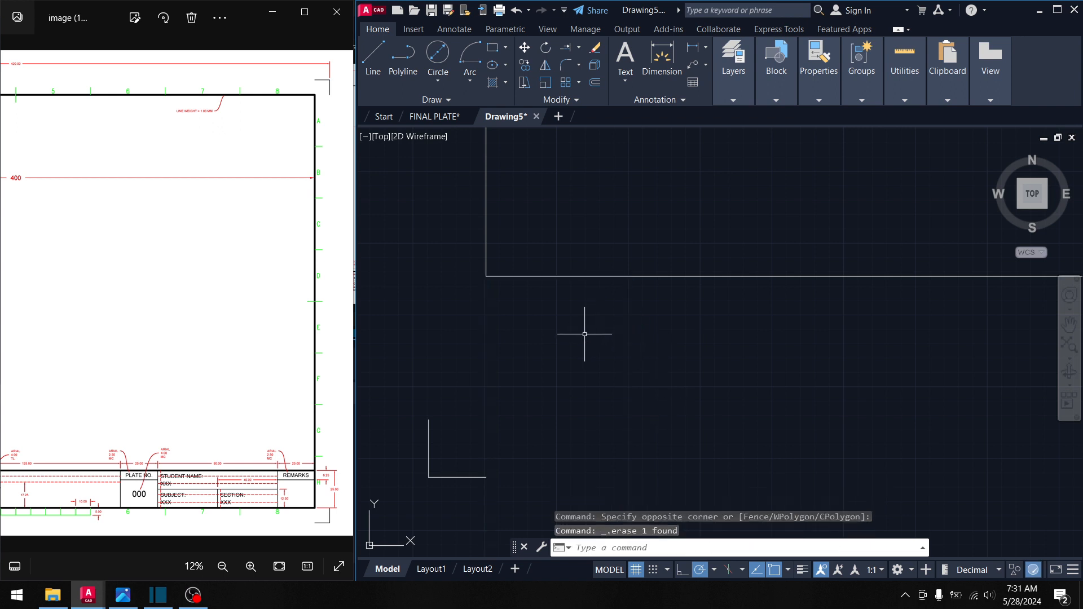
- Draw a 400 × 25 rectangle from the border's lower-left corner
click(492, 48)
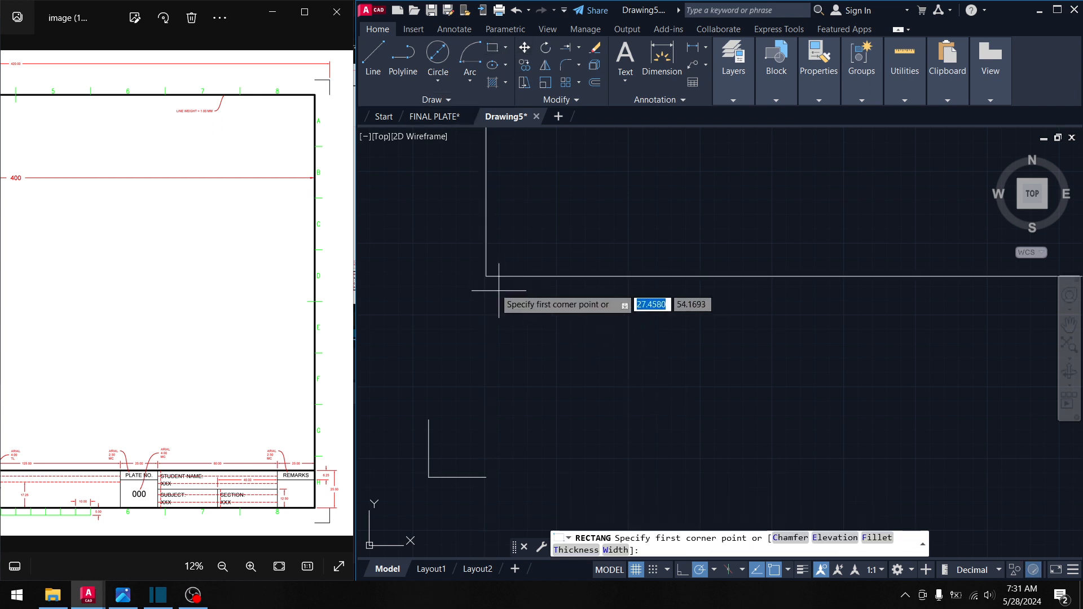
click(486, 276)
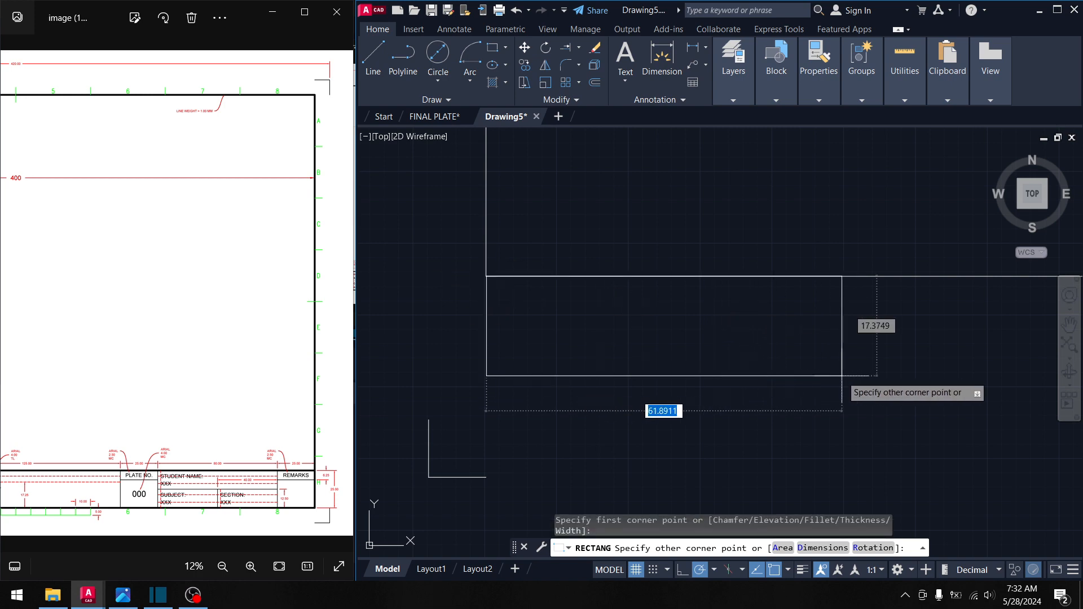
text(400)
key(Tab)
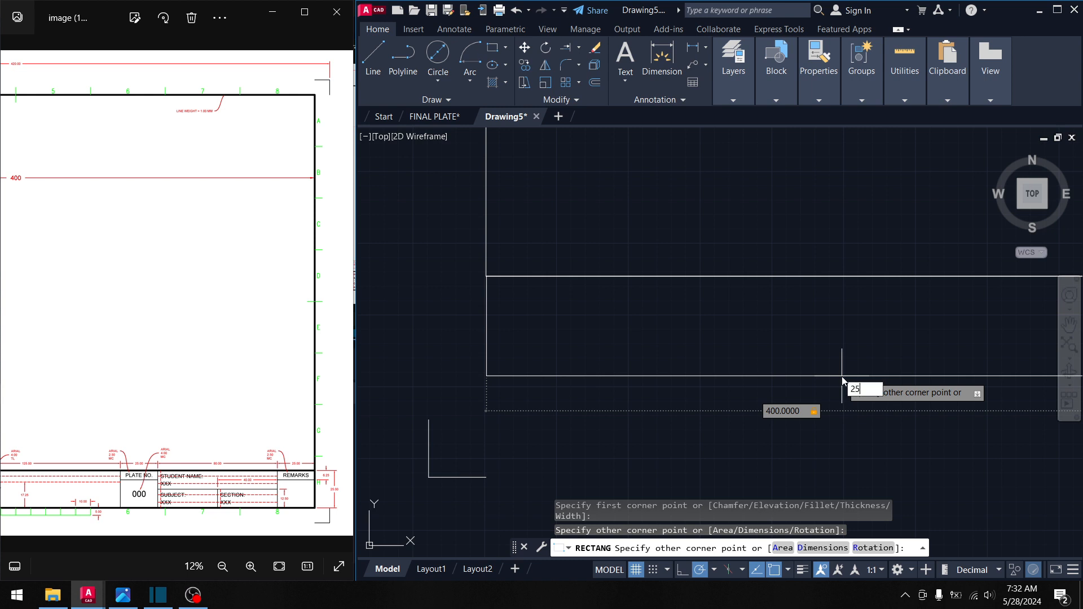
key(Return)
- Shift the reference sheet to study its title block and nudge the drawing view
scroll(842, 376, down, 7)
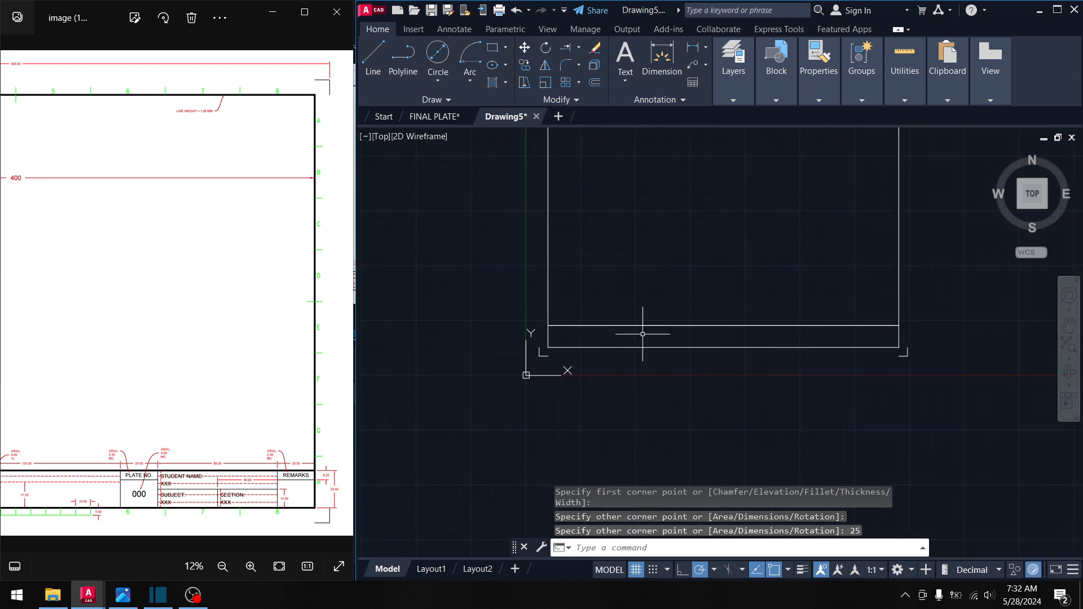
scroll(320, 473, up, 3)
drag(332, 521, 313, 504)
click(803, 244)
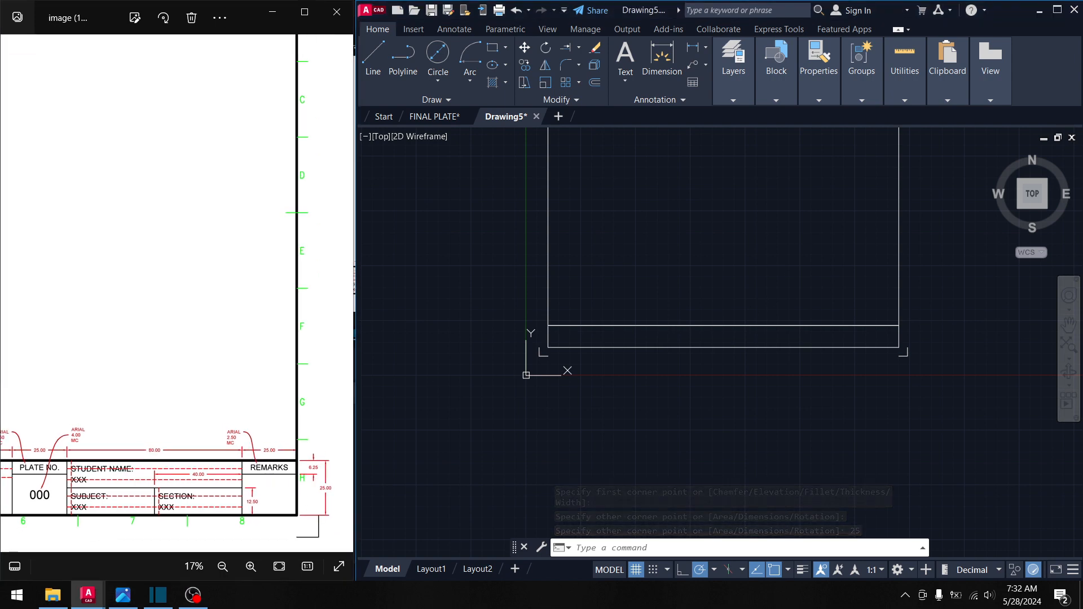
mouse_move(785, 250)
middle_down()
mouse_move(773, 268)
mouse_move(768, 344)
mouse_move(792, 281)
middle_up()
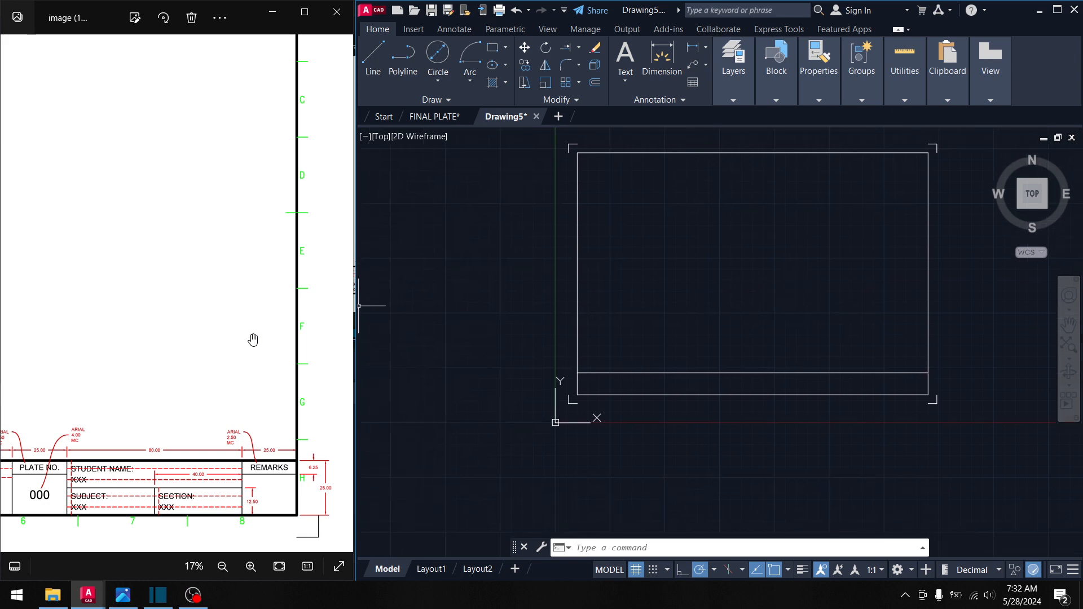
click(307, 319)
drag(257, 325, 277, 326)
scroll(617, 378, up, 4)
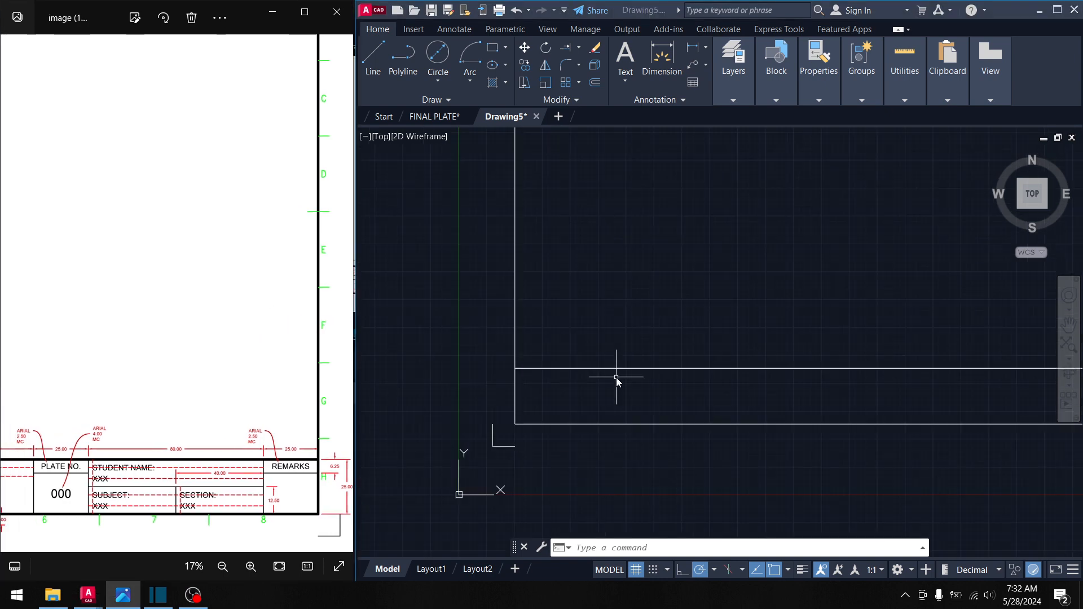
scroll(616, 377, down, 6)
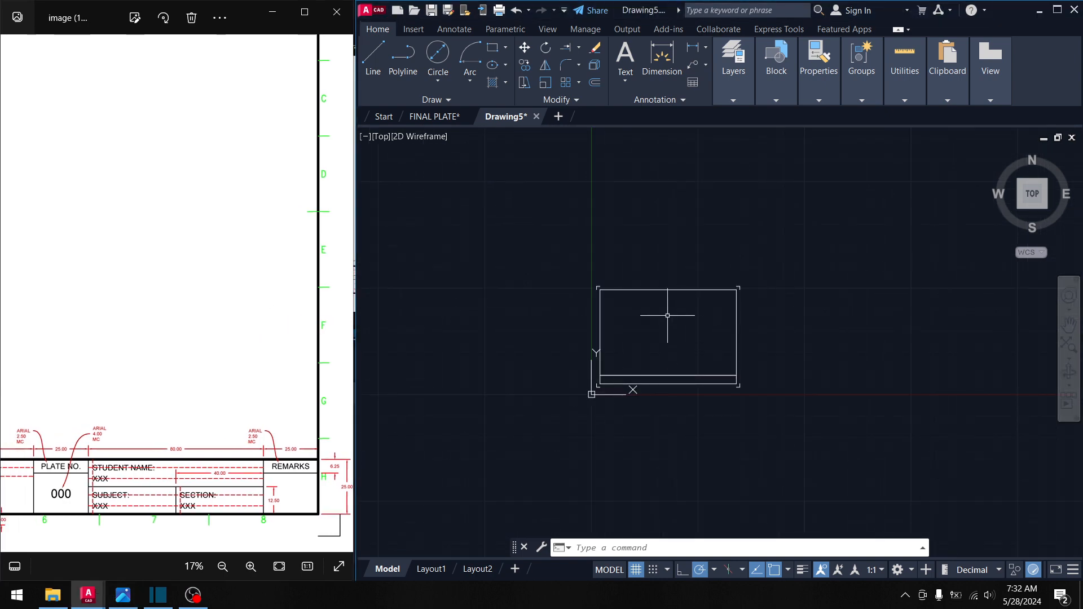
middle_drag(667, 315, 707, 294)
drag(226, 305, 280, 299)
scroll(293, 280, down, 2)
drag(173, 291, 272, 286)
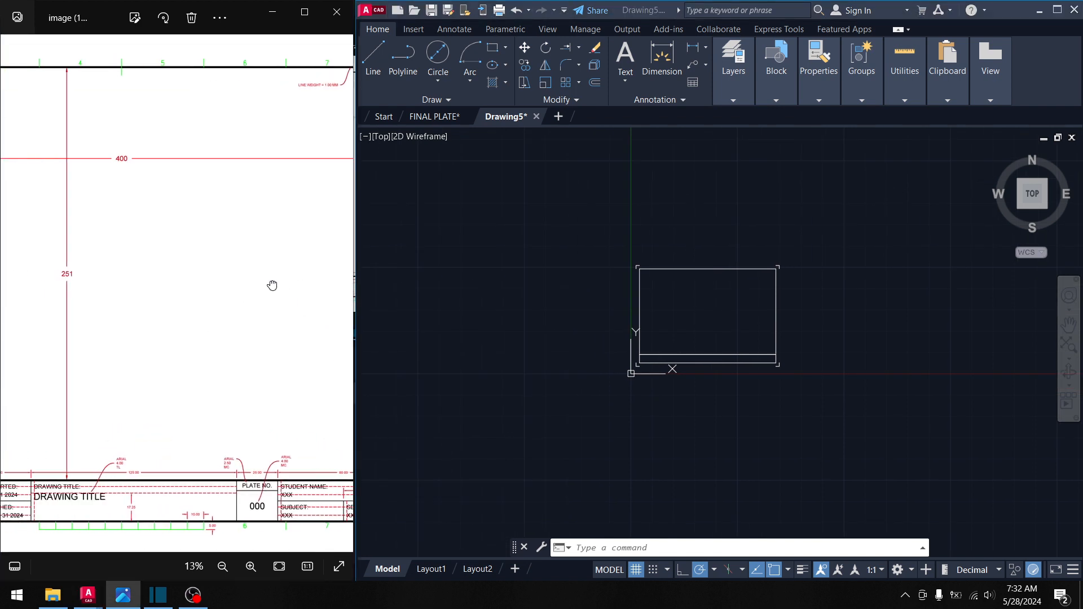
key(Right)
key(Right)
key(Left)
key(Left)
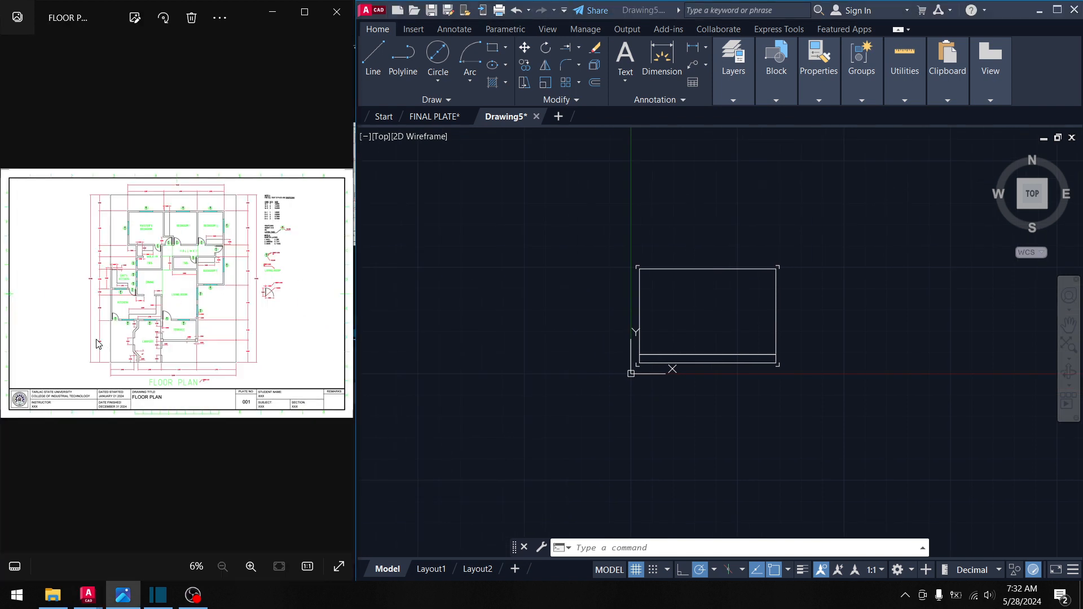
scroll(105, 328, up, 3)
drag(108, 346, 193, 367)
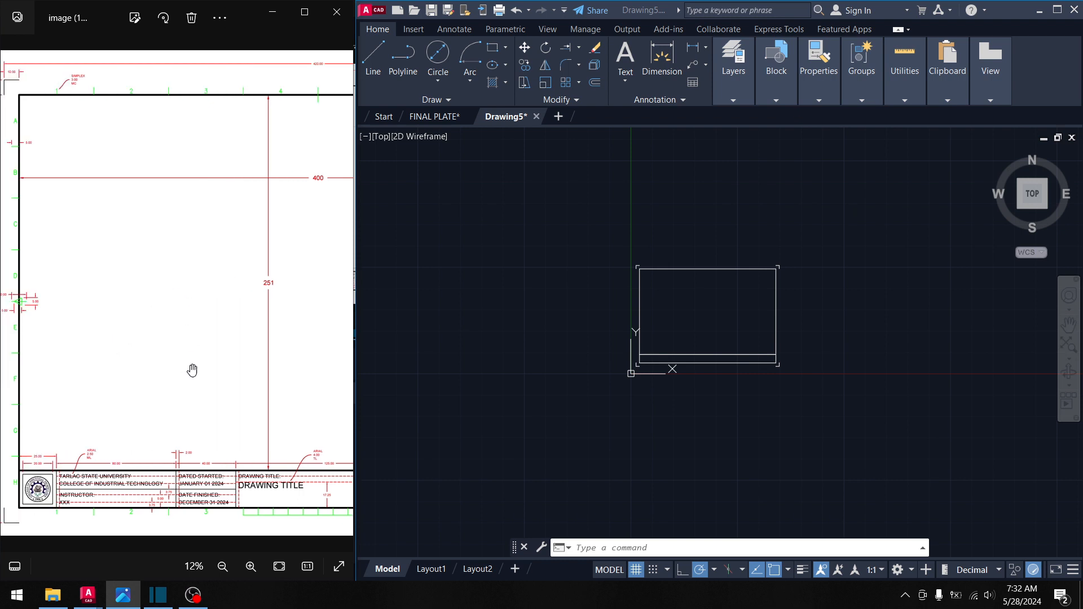
scroll(161, 434, up, 1)
scroll(136, 451, down, 2)
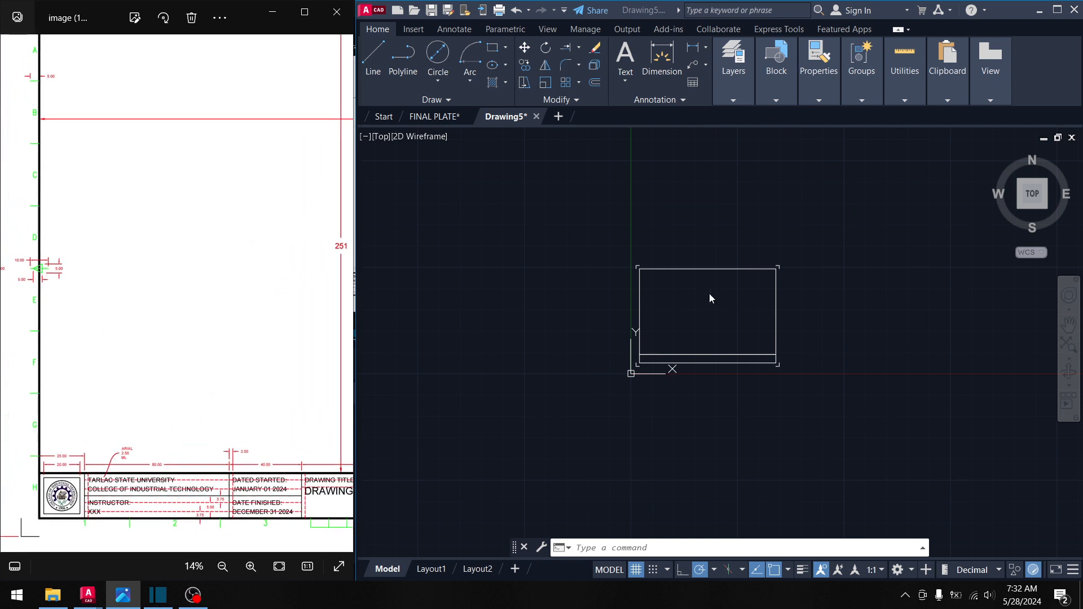
scroll(709, 294, up, 5)
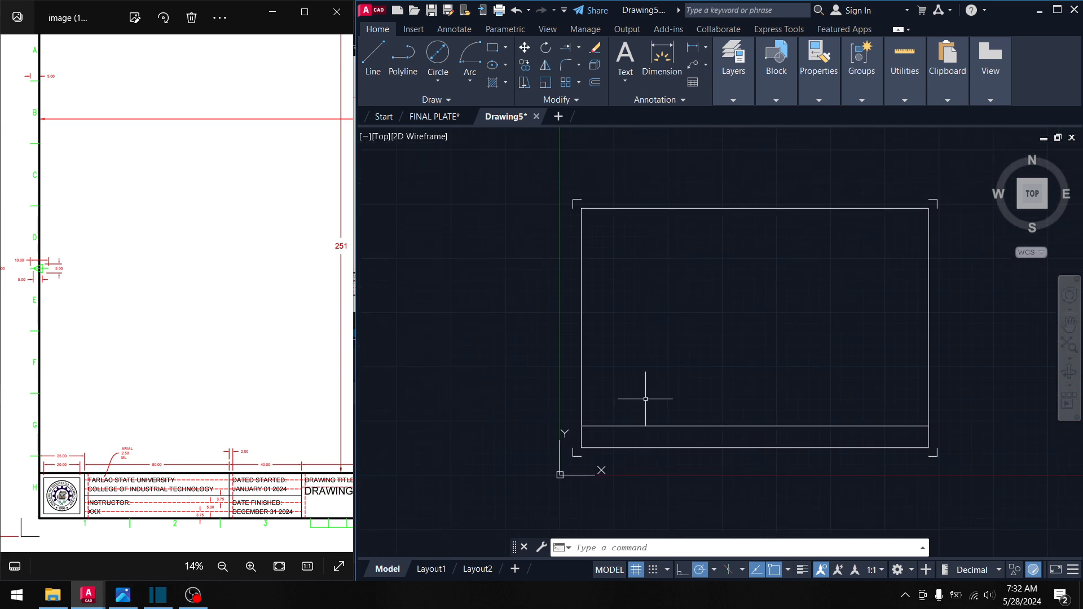
- Select both rectangles and move them up and right using the top-left corner grip
click(991, 458)
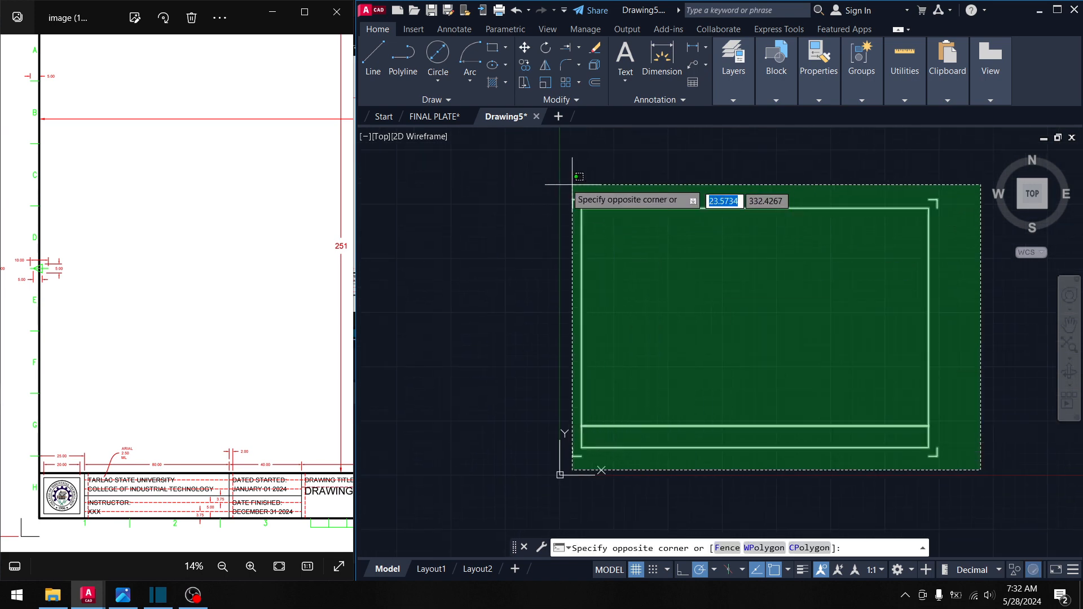
click(530, 156)
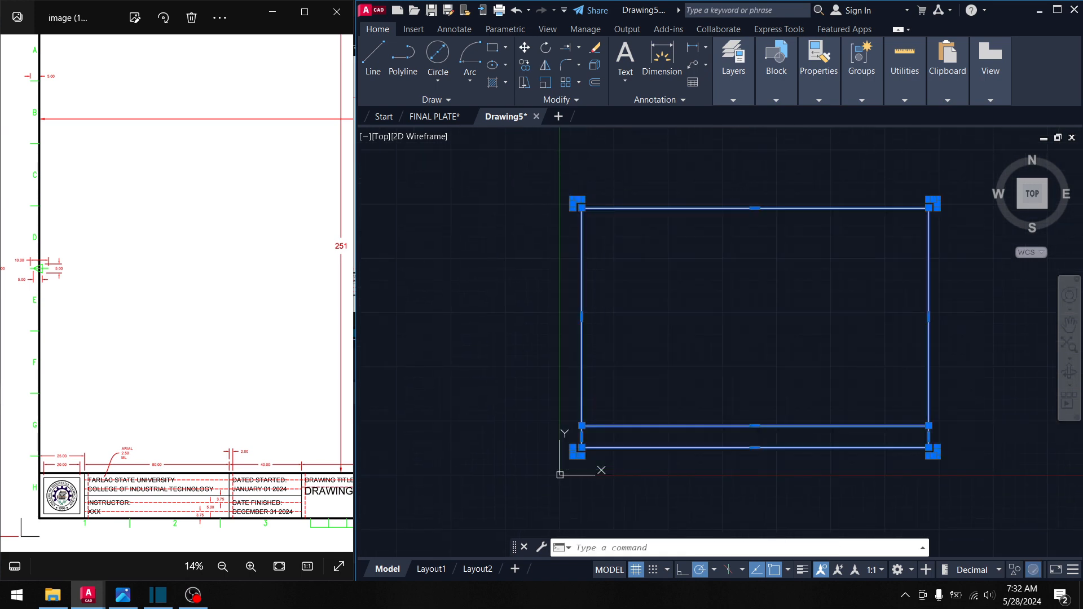
middle_drag(755, 210, 709, 255)
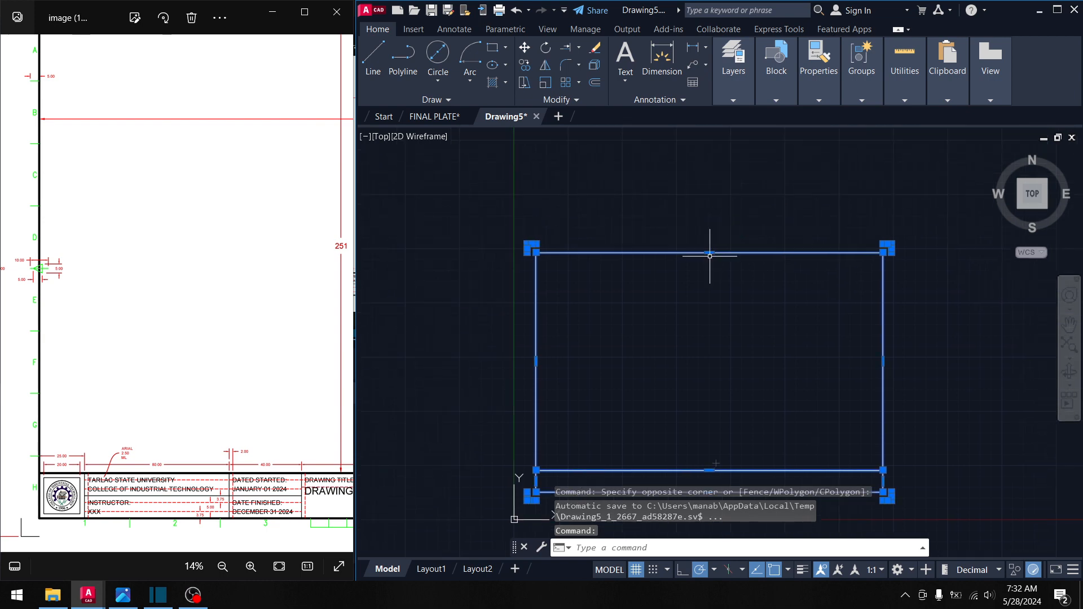
click(527, 245)
key(space)
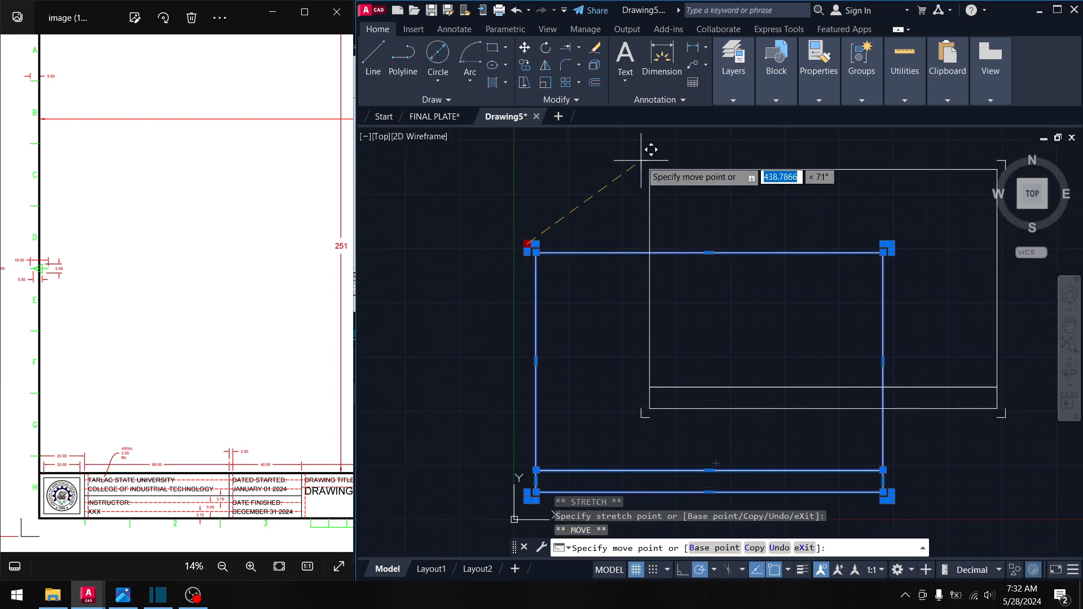
click(641, 161)
- Clear the selection and pan the view back over the sheet
middle_drag(719, 208, 584, 218)
click(679, 259)
click(628, 235)
key(Escape)
key(Escape)
middle_drag(649, 271, 592, 288)
scroll(467, 234, up, 4)
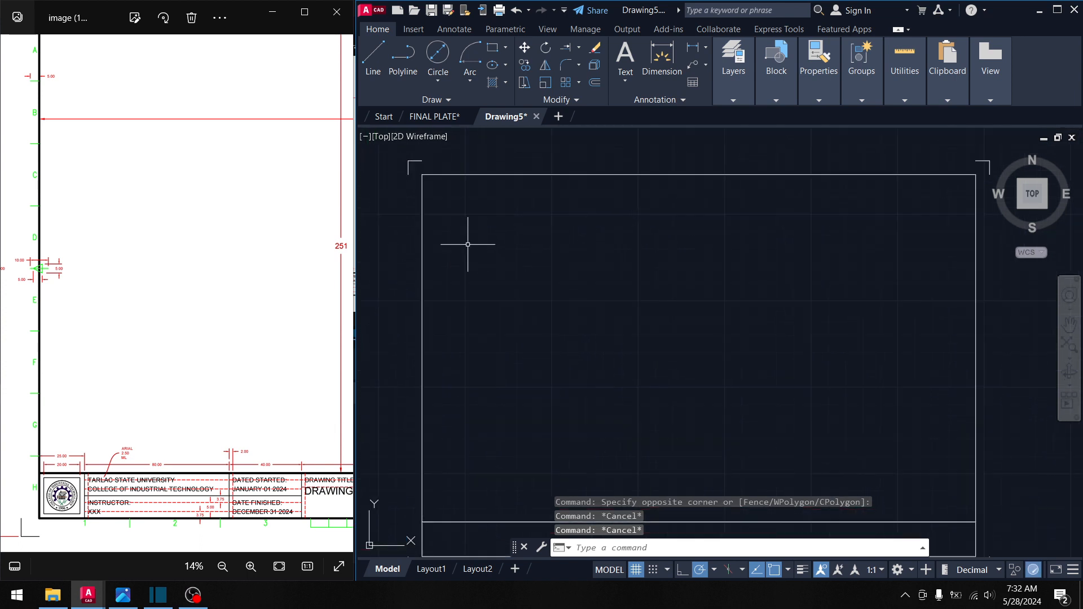
- Start and cancel the Line command twice, briefly selecting the border in between
click(380, 62)
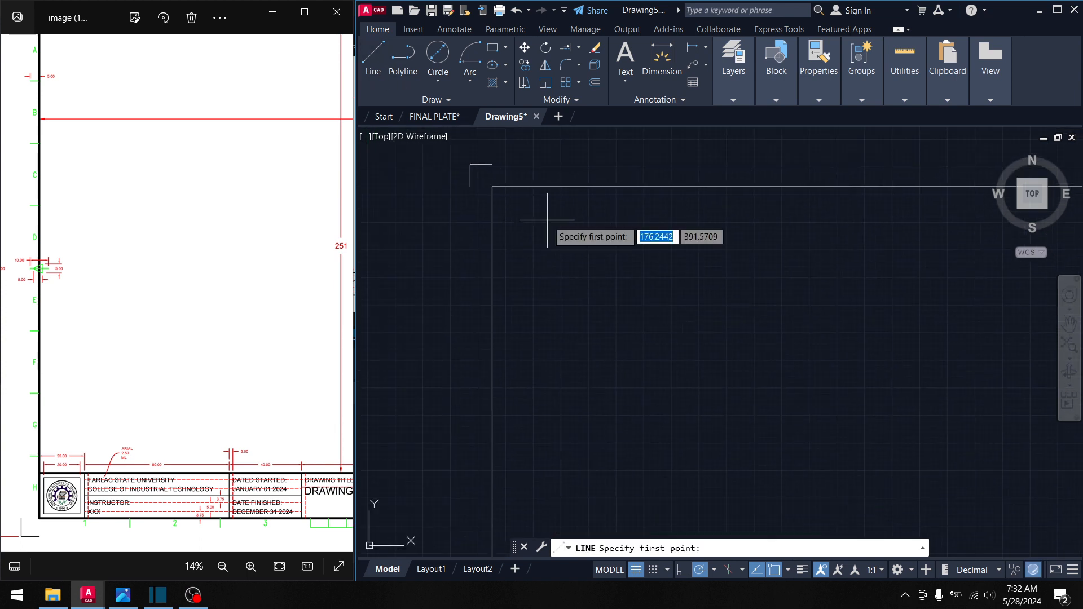
key(Escape)
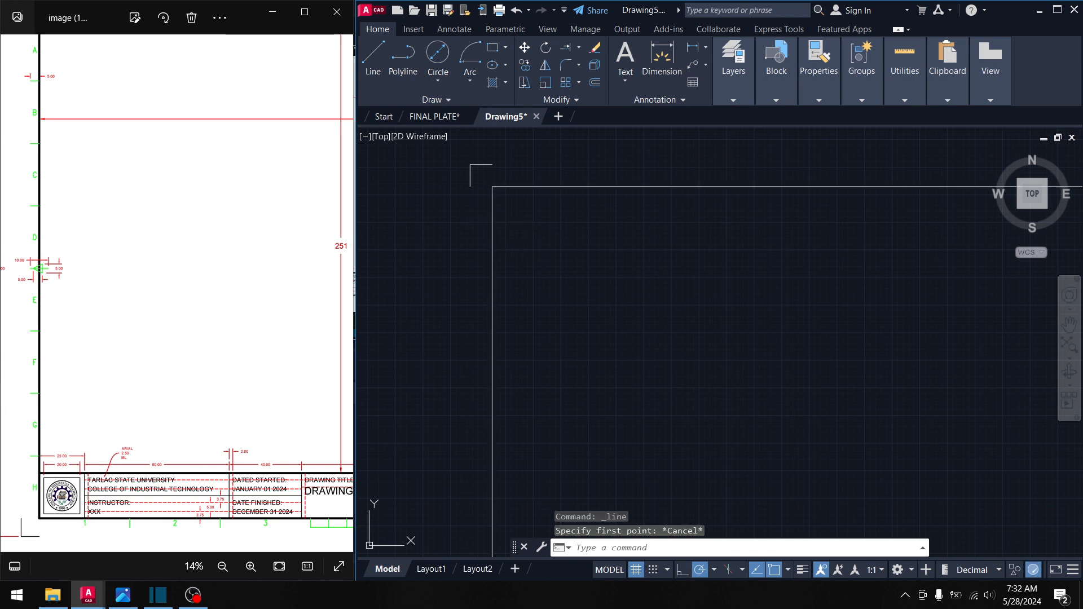
click(492, 222)
key(Escape)
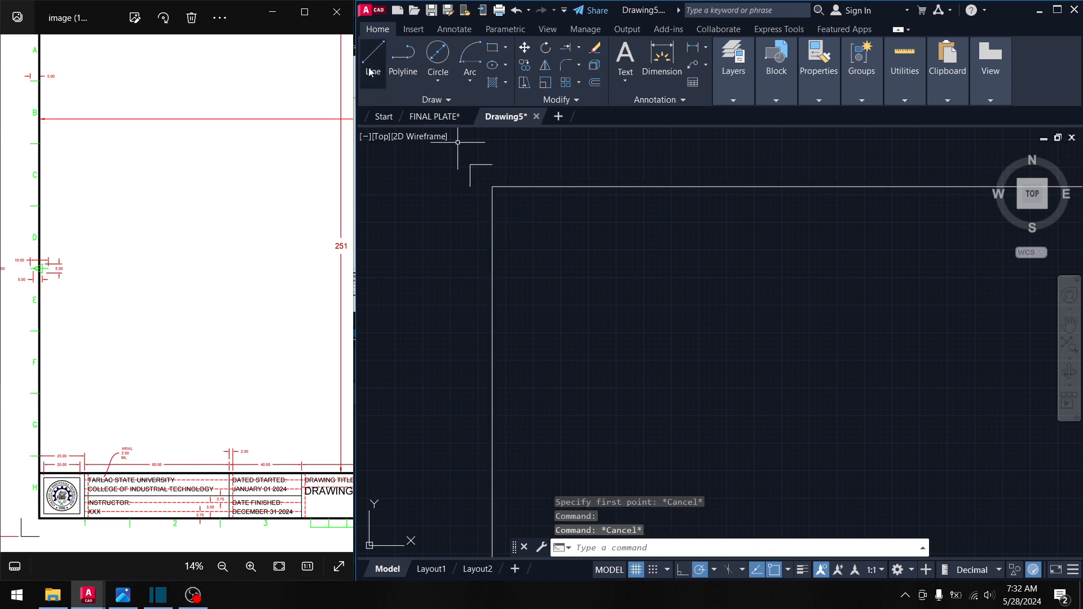
click(370, 72)
key(Escape)
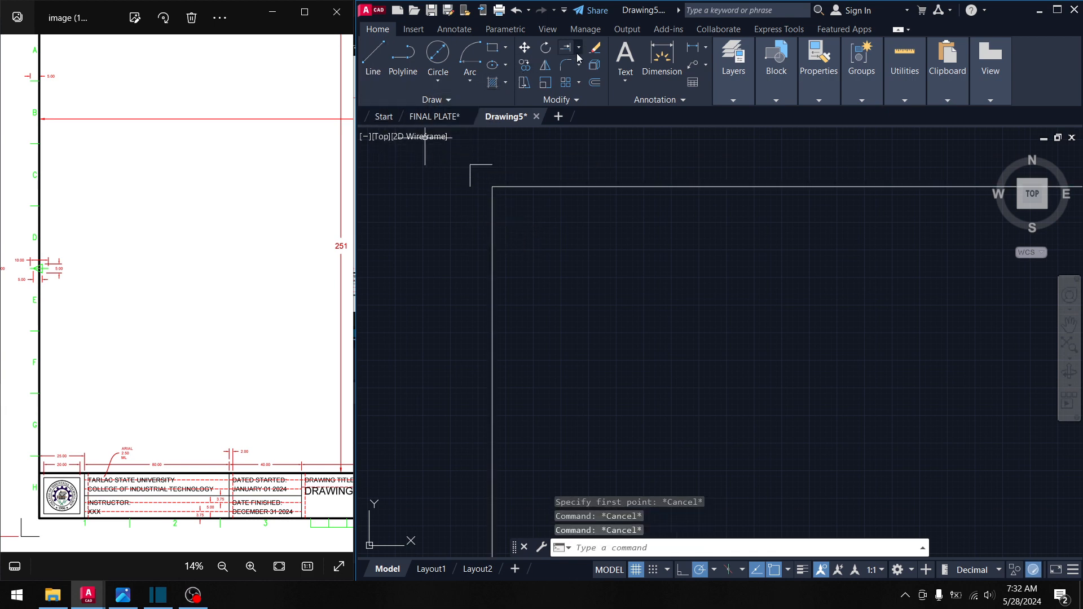
- Try exploding and grip-stretching the border rectangle, cancelling both attempts
click(595, 65)
click(501, 260)
click(468, 245)
scroll(554, 305, down, 3)
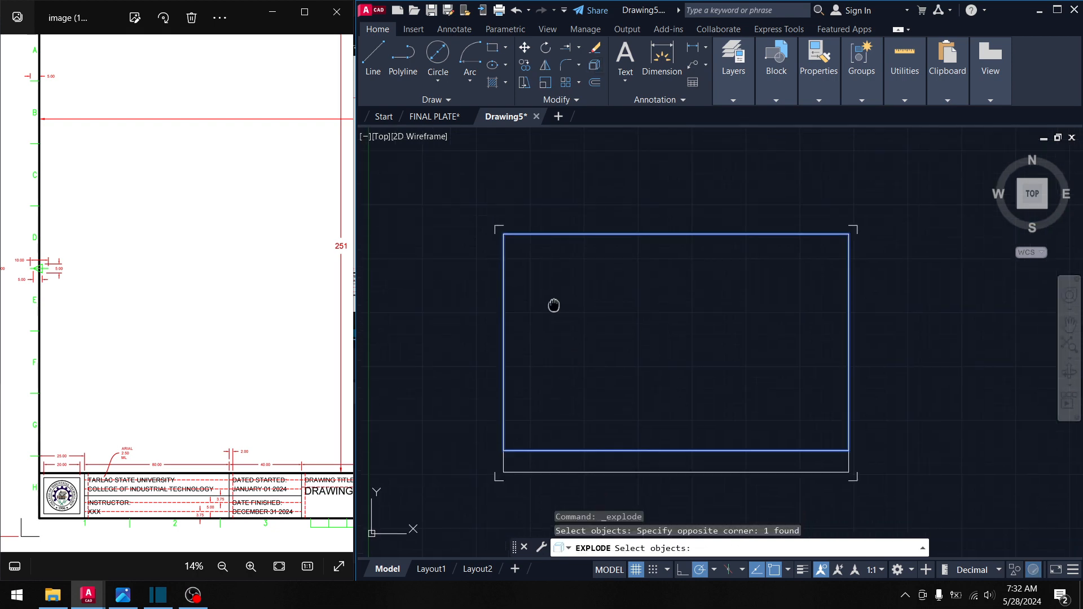
key(Escape)
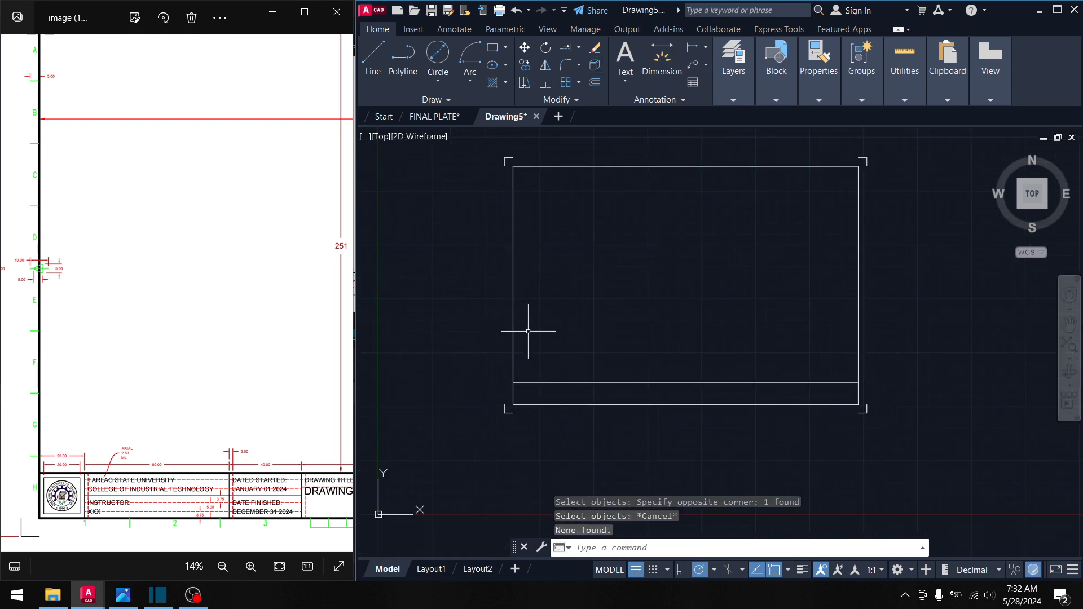
click(528, 325)
click(511, 312)
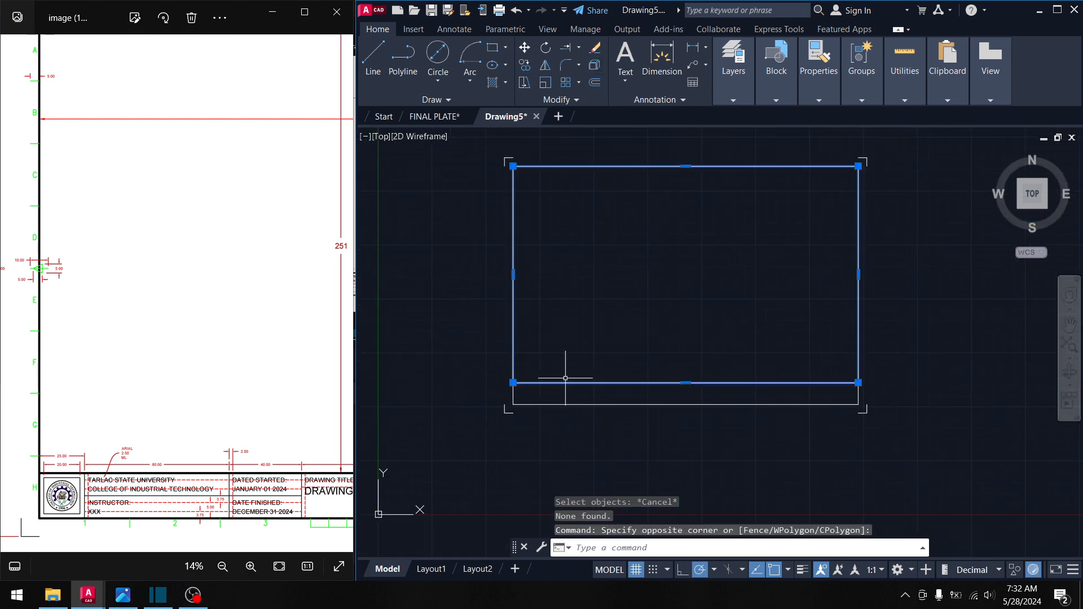
click(685, 382)
key(Escape)
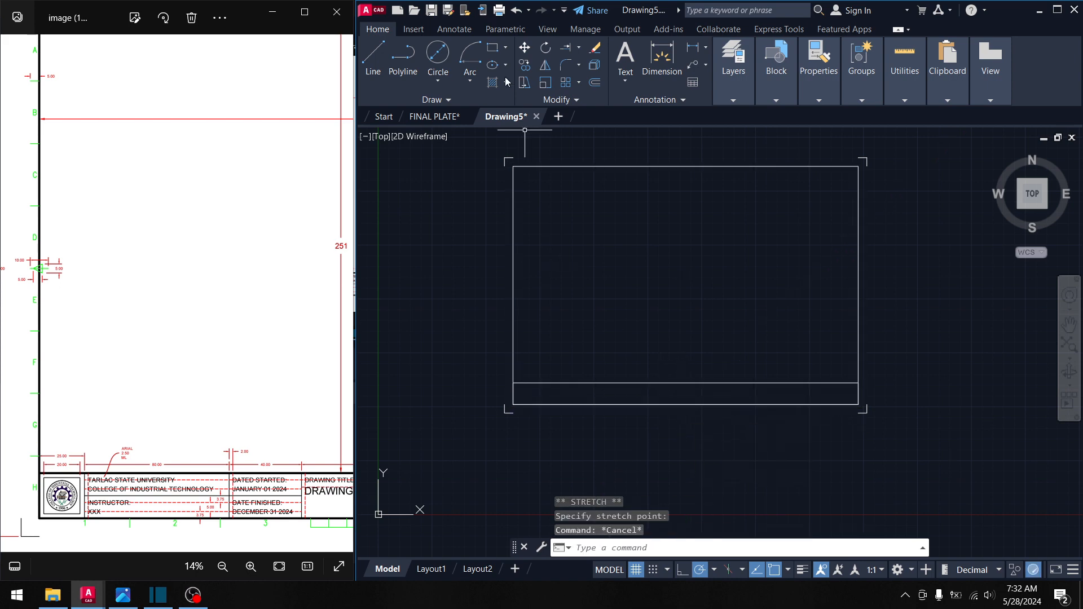
- Explode the title strip into lines and erase its duplicate bottom edge
click(593, 68)
click(558, 370)
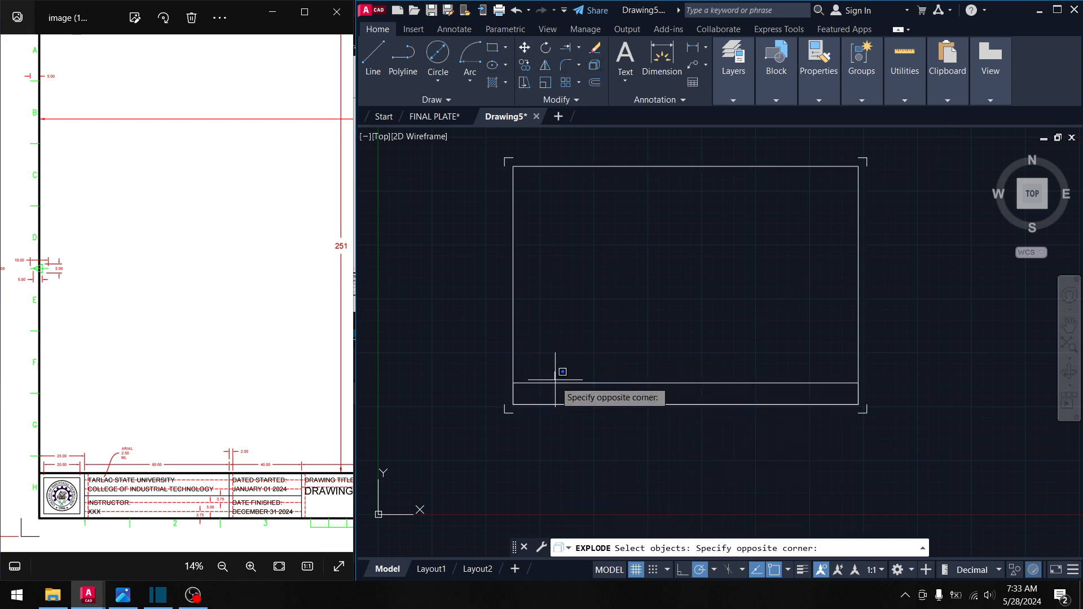
click(549, 383)
click(549, 384)
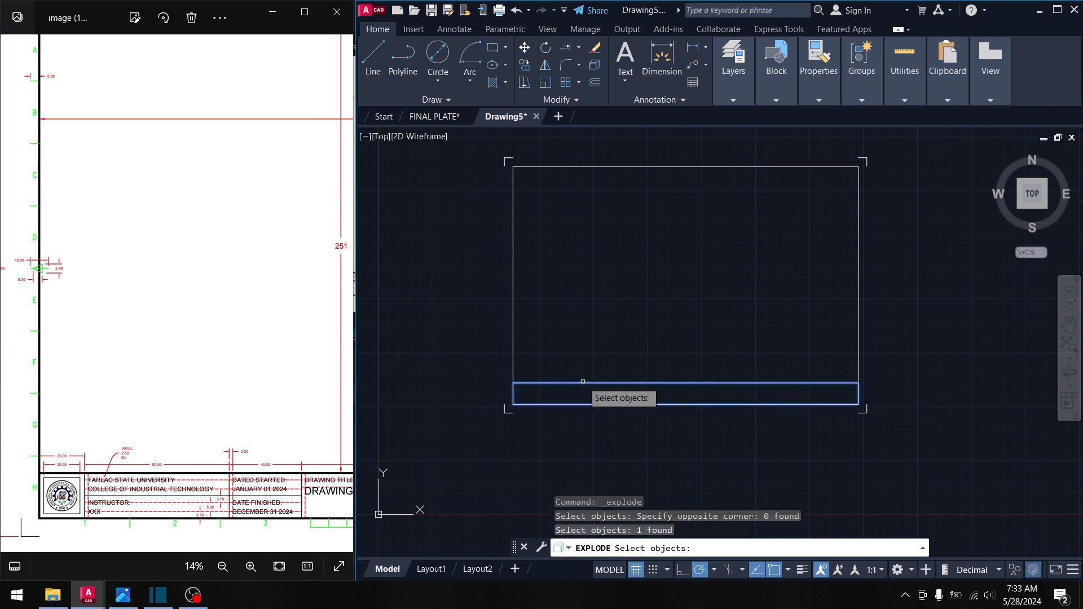
key(Return)
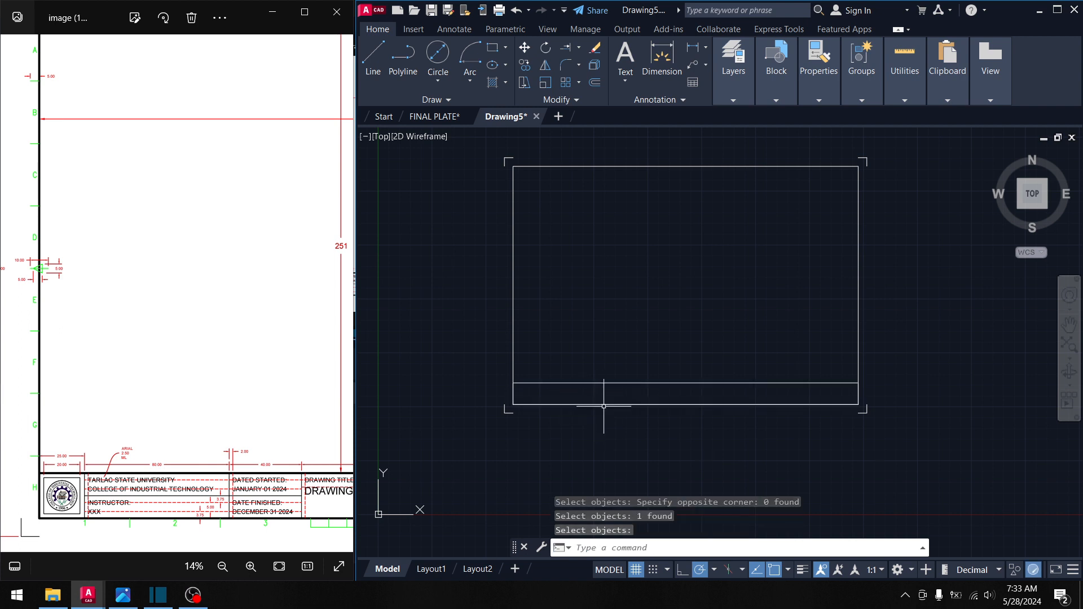
key(Return)
click(600, 405)
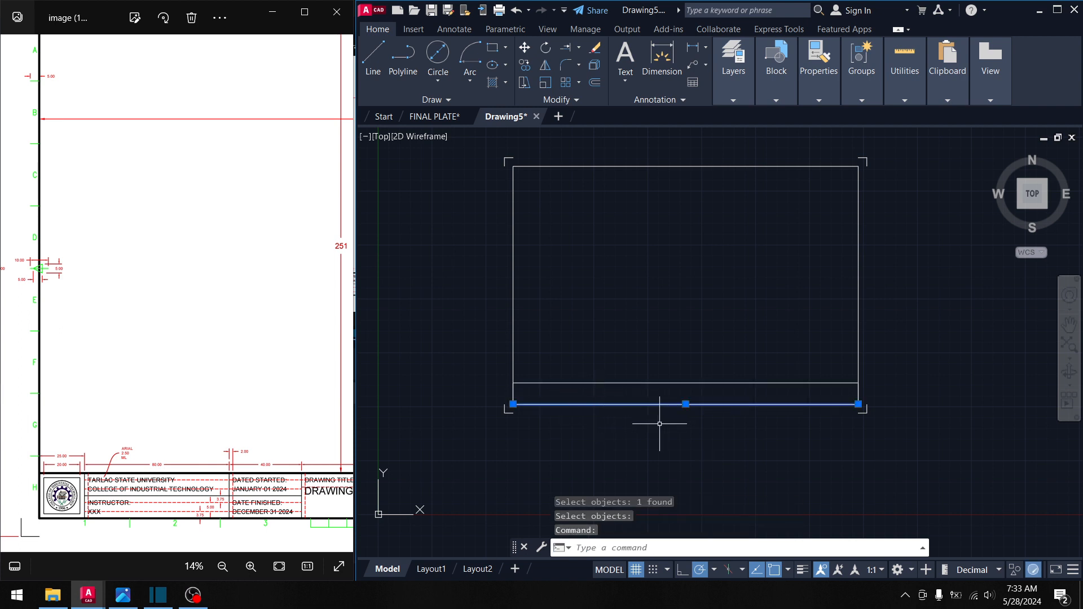
key(Delete)
- Check the border and inner strip line with trial selections, then start DIVIDE
click(622, 462)
click(592, 350)
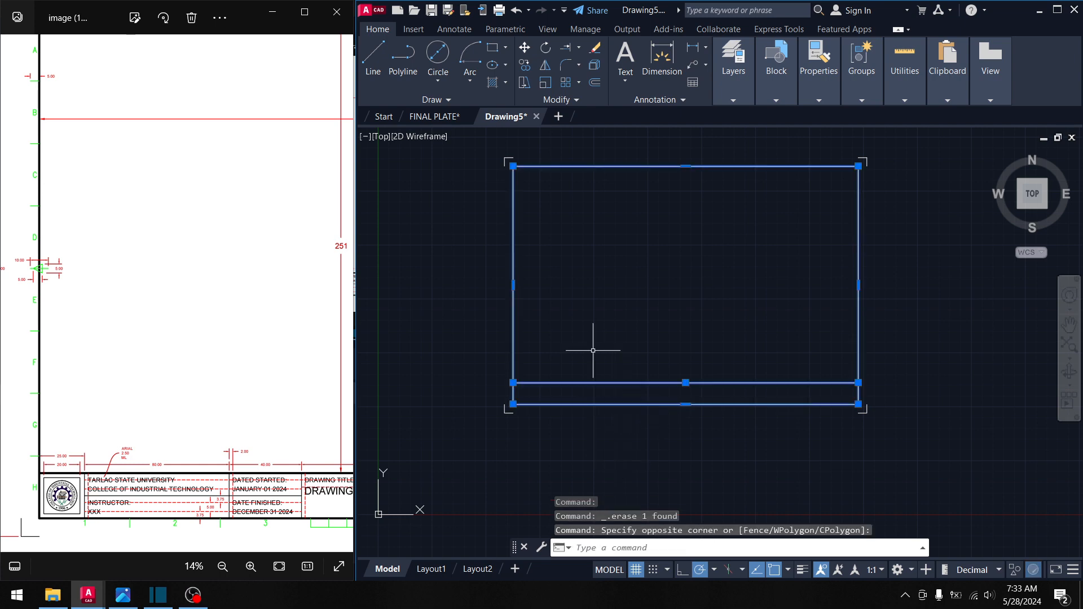
key(Escape)
click(602, 392)
click(588, 371)
key(Escape)
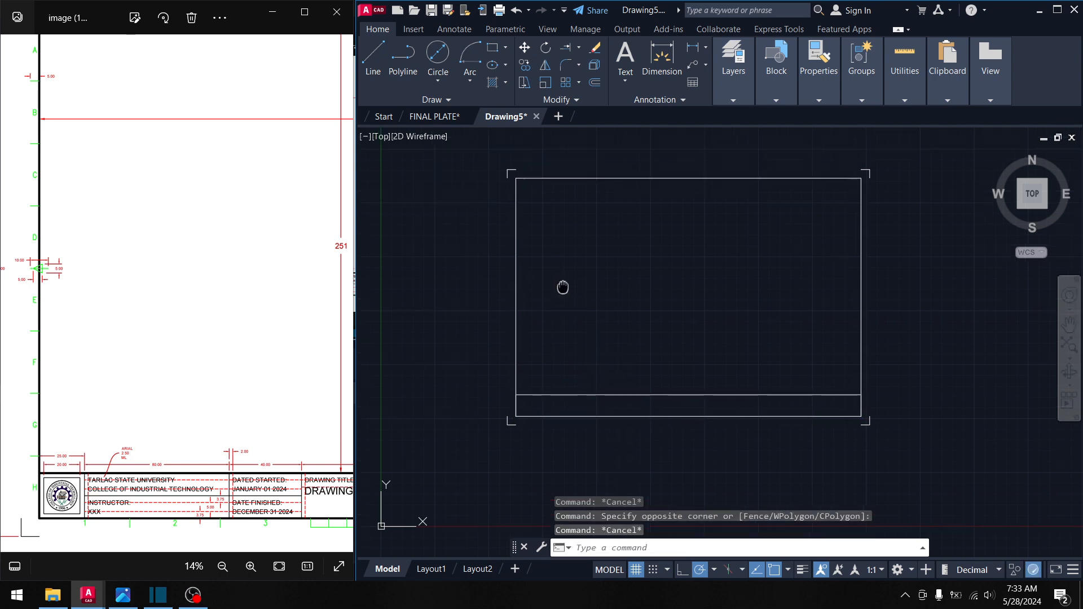
middle_drag(561, 288, 579, 310)
text(divide)
key(Return)
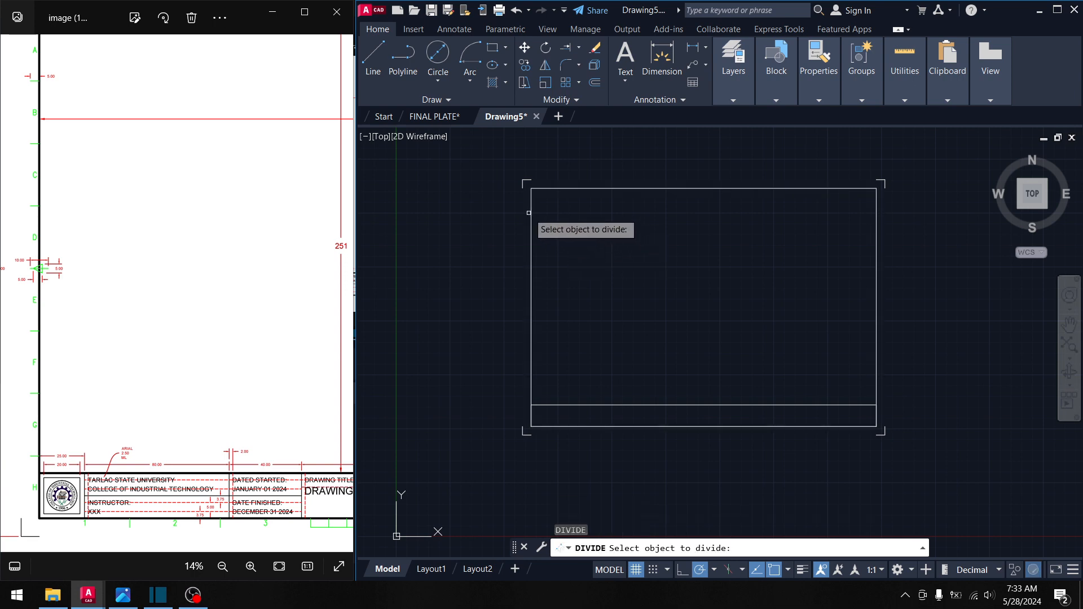
- Explode the outer border rectangle into separate lines
key(Escape)
click(598, 203)
click(587, 164)
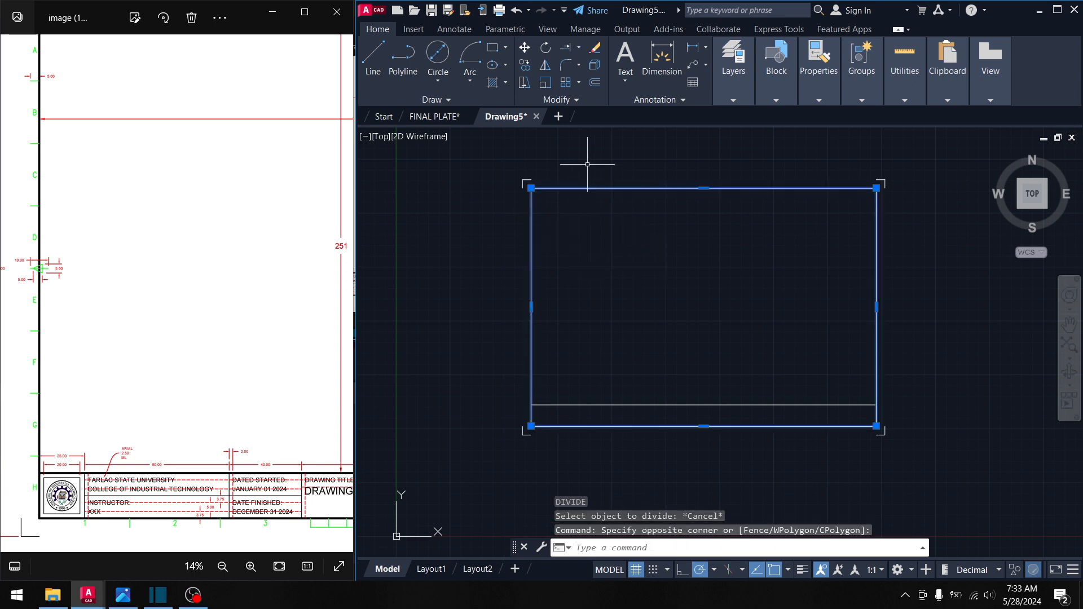
click(597, 65)
key(Escape)
- Divide the border's left edge into 8 equal parts with DIV
middle_drag(559, 238, 583, 230)
scroll(585, 242, up, 5)
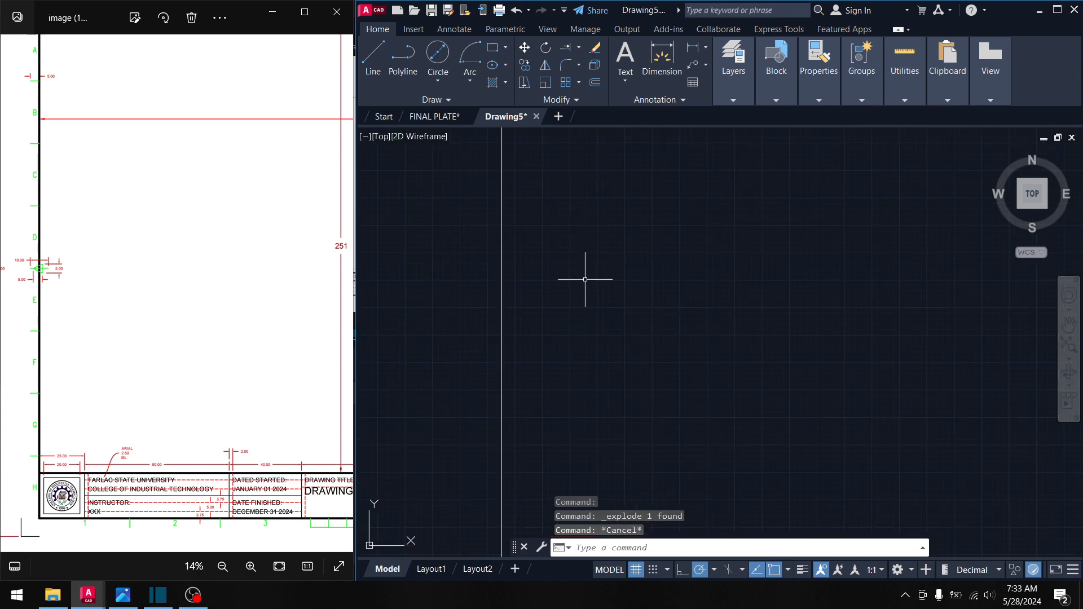
scroll(581, 291, down, 5)
scroll(578, 301, down, 2)
middle_drag(578, 301, 563, 267)
scroll(562, 267, up, 2)
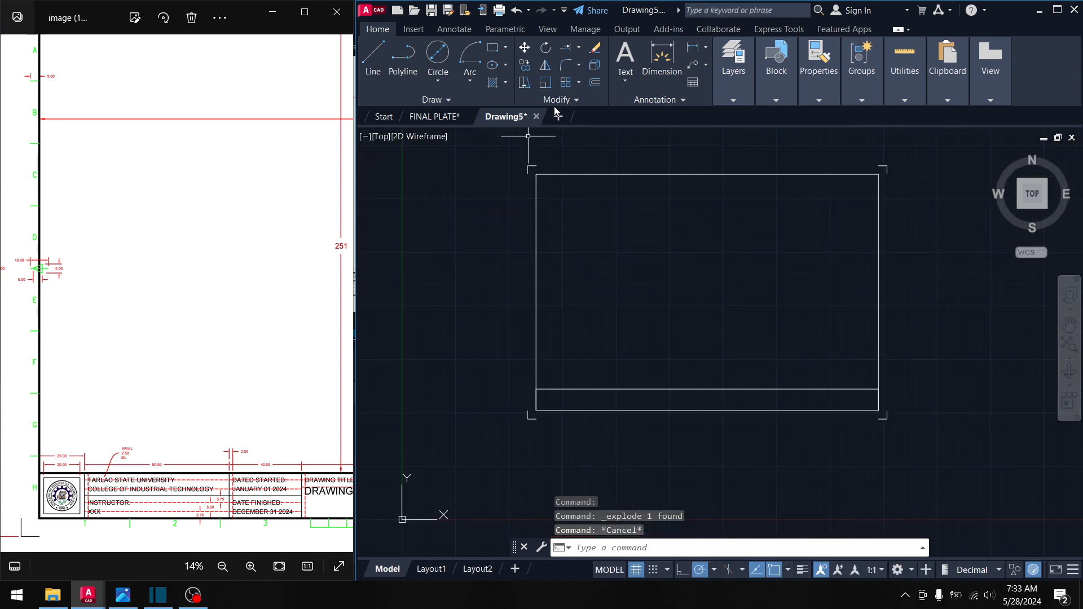
click(601, 256)
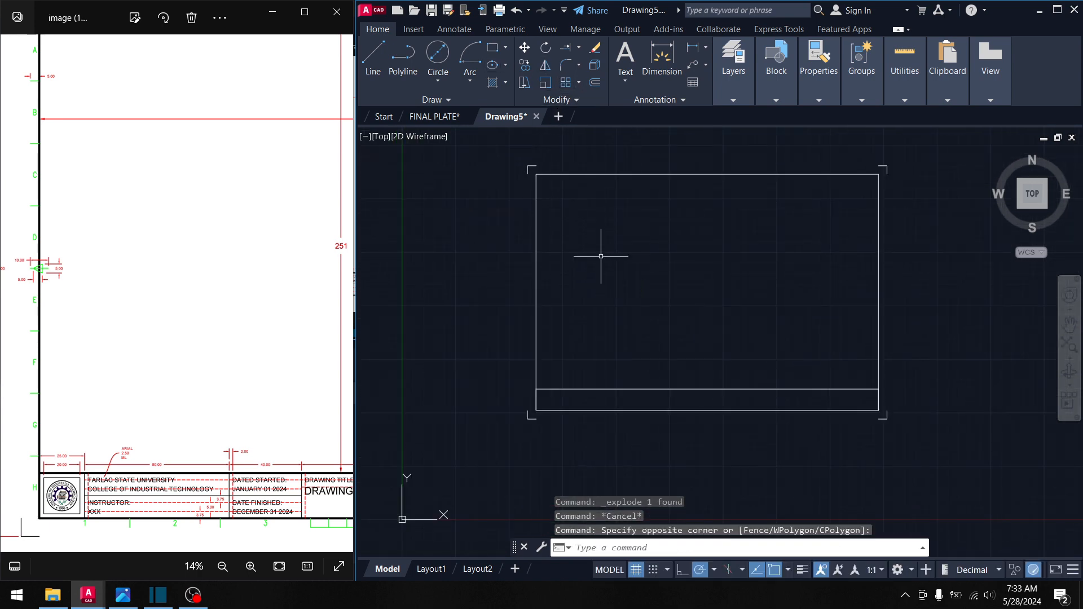
text(div)
key(Return)
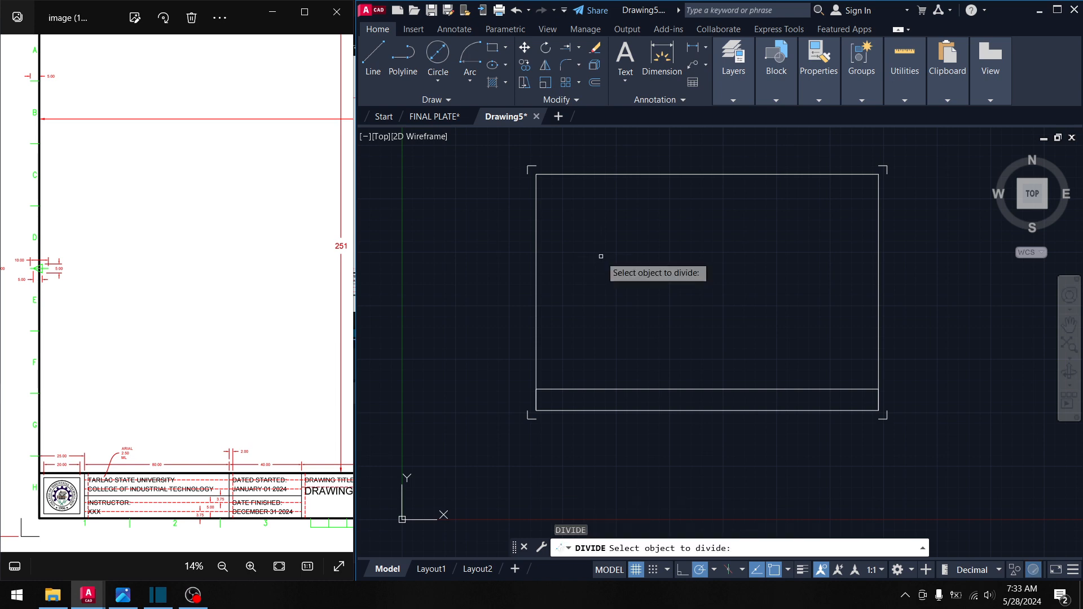
click(536, 217)
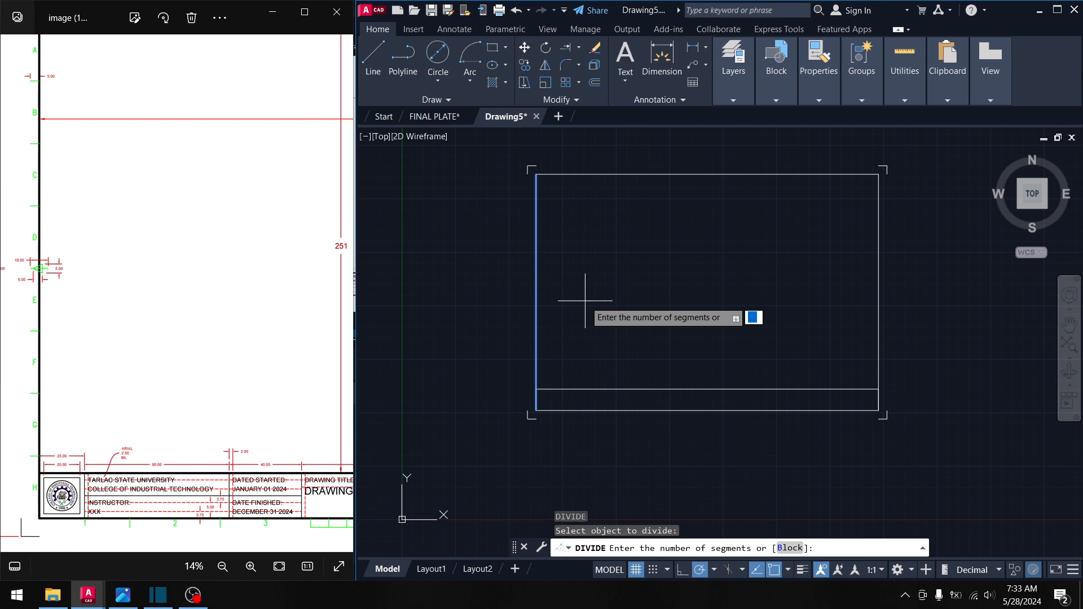
text(8)
key(Return)
key(Return)
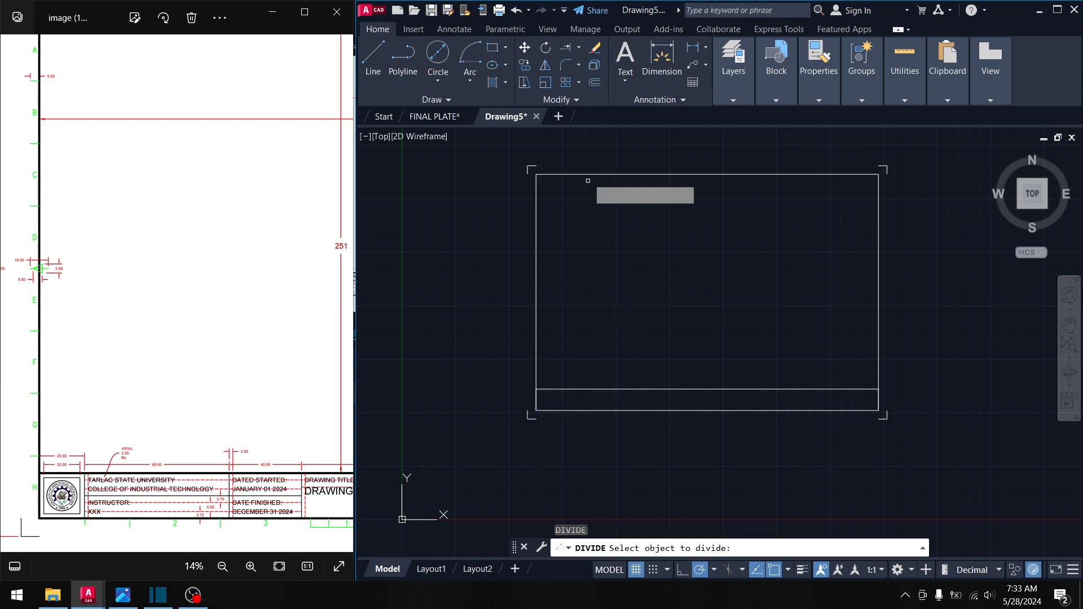
- Divide the border's top edge into 8 equal parts
click(592, 175)
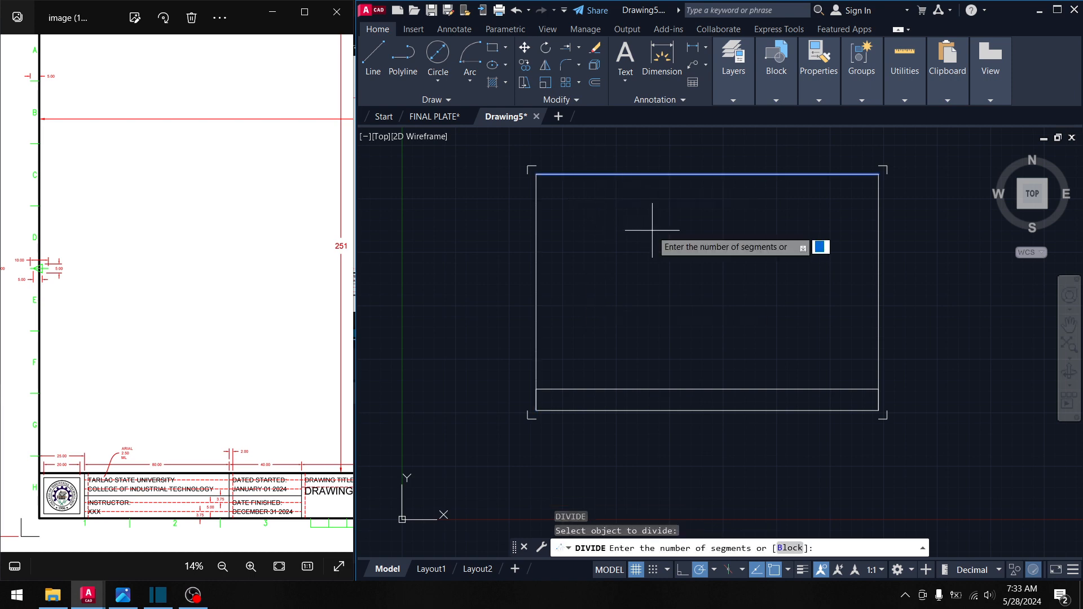
text(8)
key(Return)
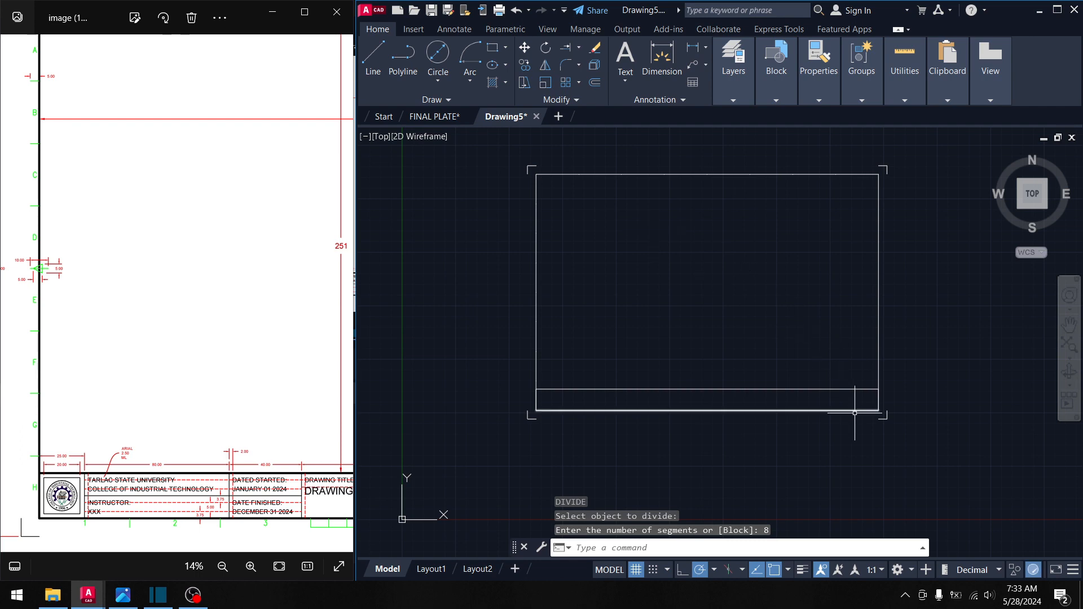
key(Escape)
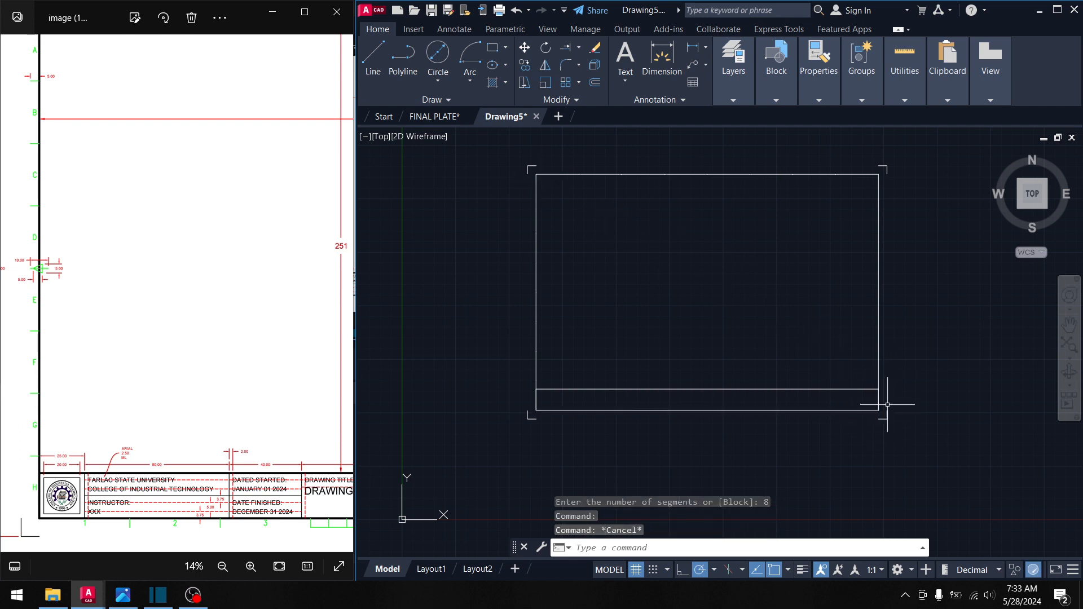
key(Escape)
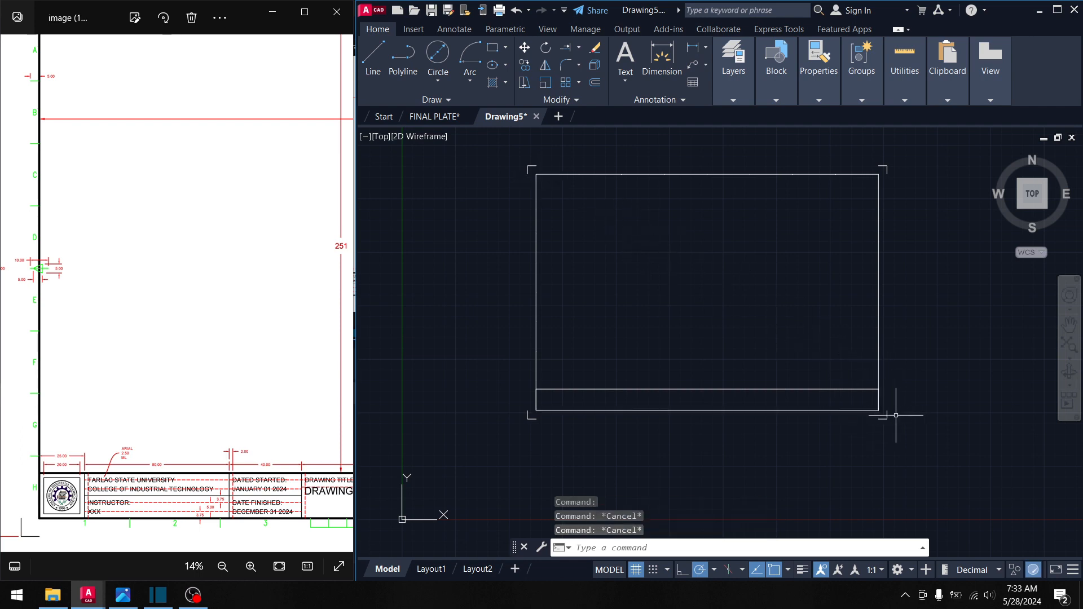
- Select all border and title-strip lines and set their lineweight to 1.00 mm
click(884, 410)
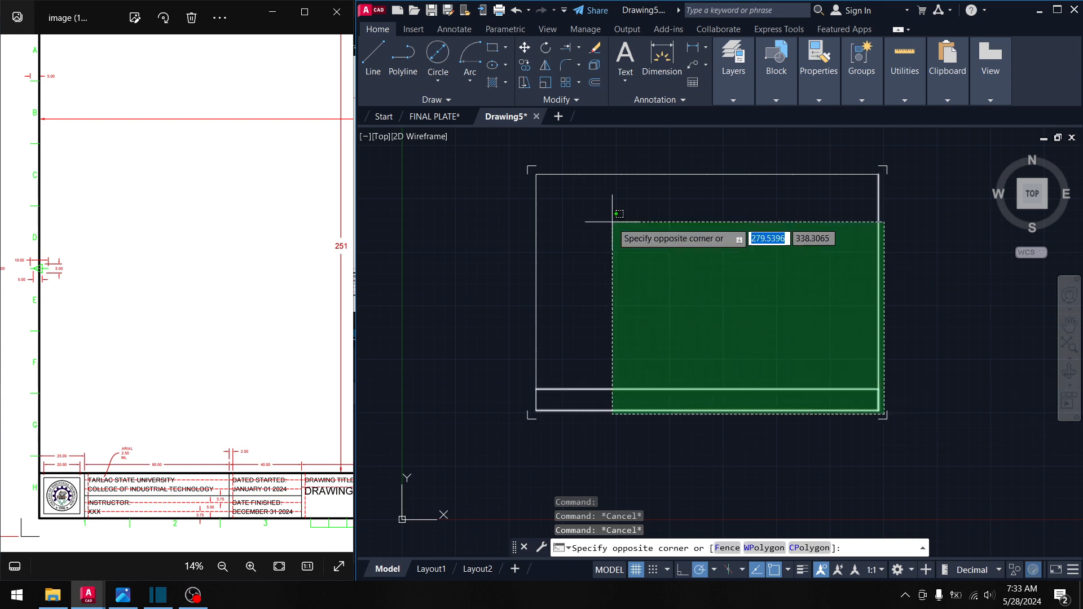
click(531, 169)
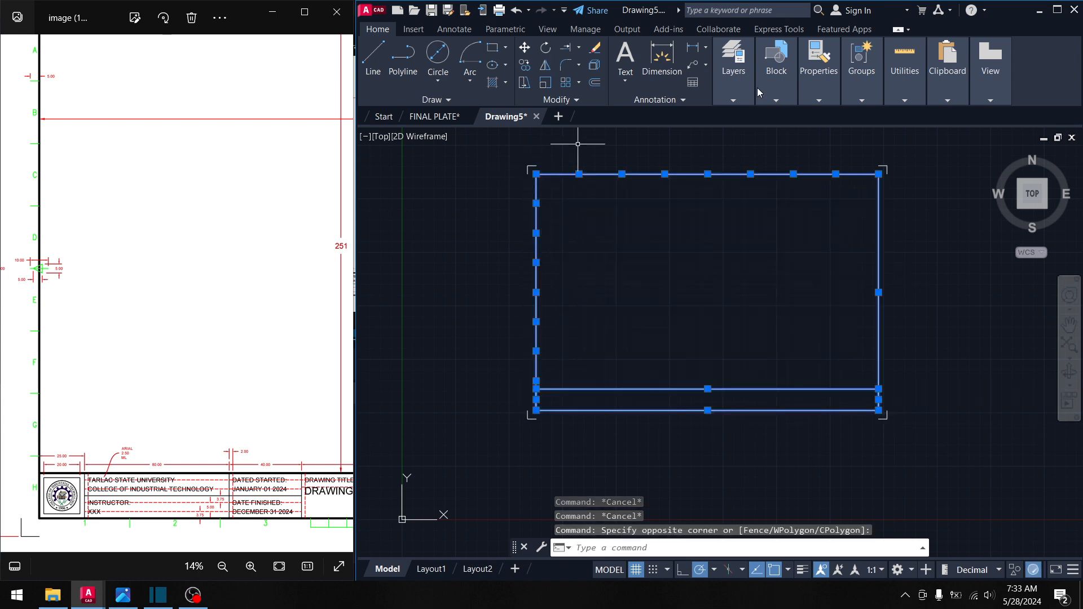
mouse_move(818, 67)
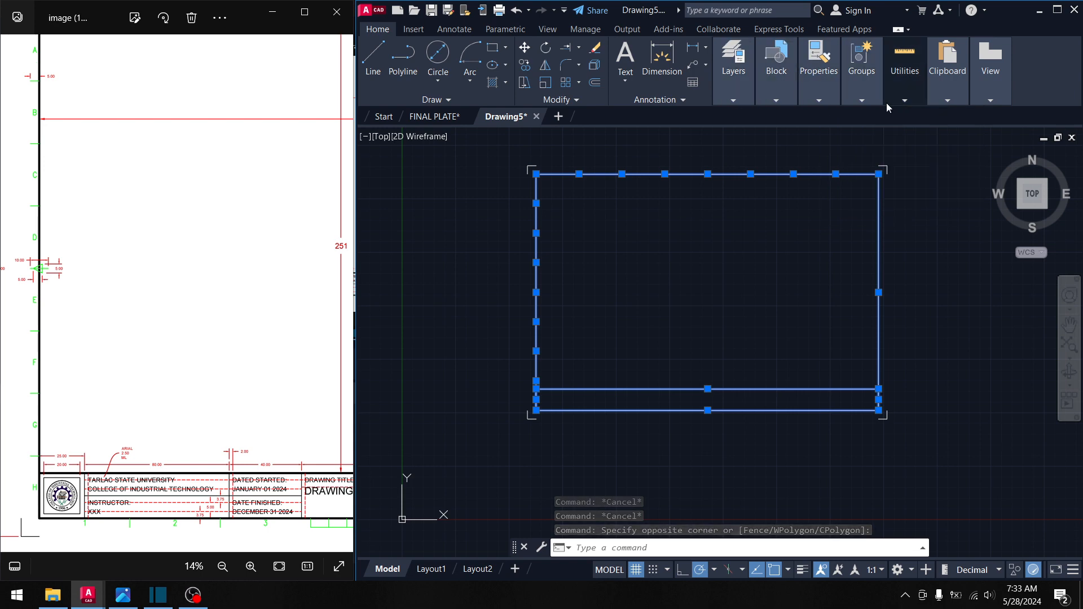
mouse_move(834, 95)
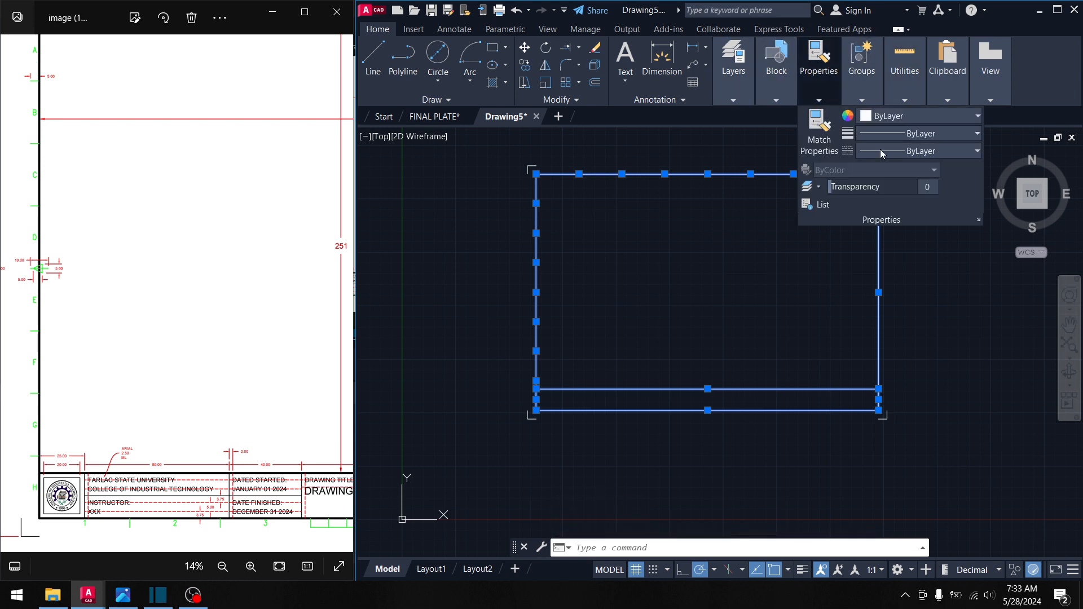
click(880, 148)
click(888, 134)
click(888, 133)
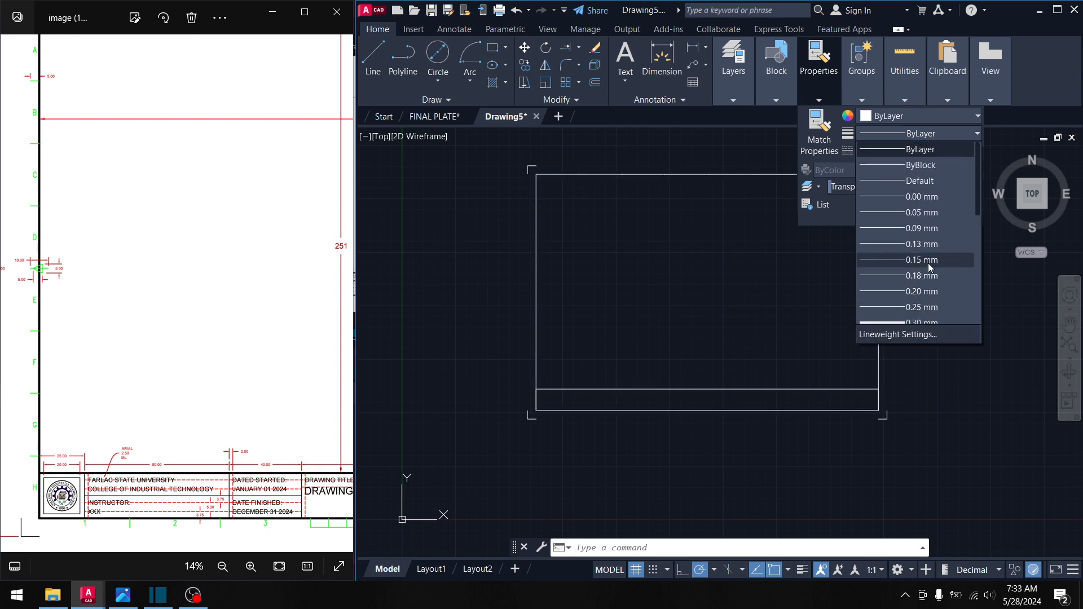
scroll(930, 267, down, 5)
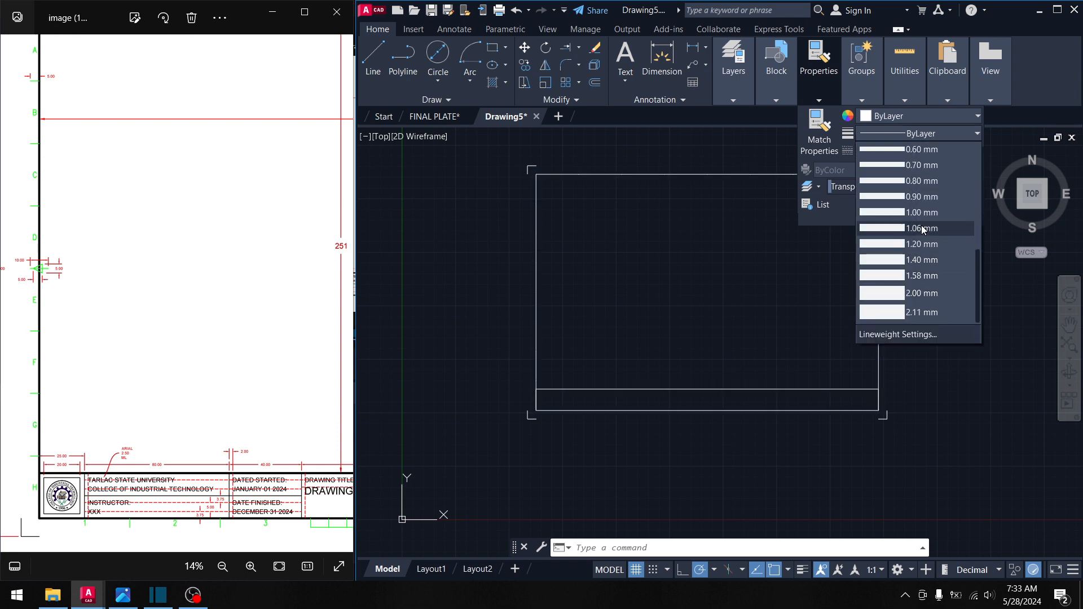
click(925, 212)
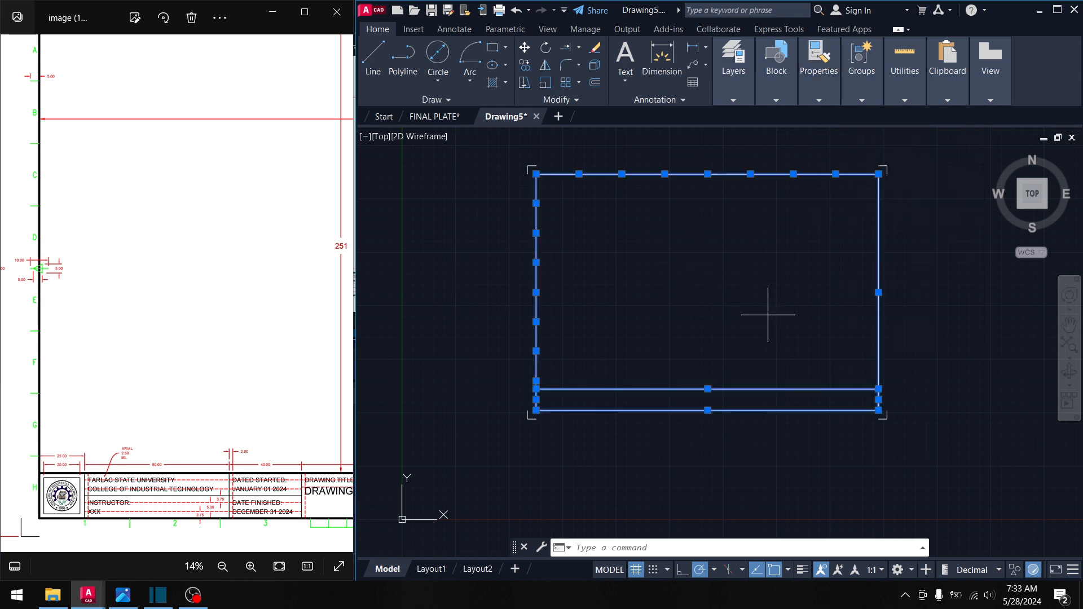
- Deselect the lines and toggle lineweight display on and off twice, leaving it off
click(766, 314)
click(726, 278)
key(Escape)
click(801, 570)
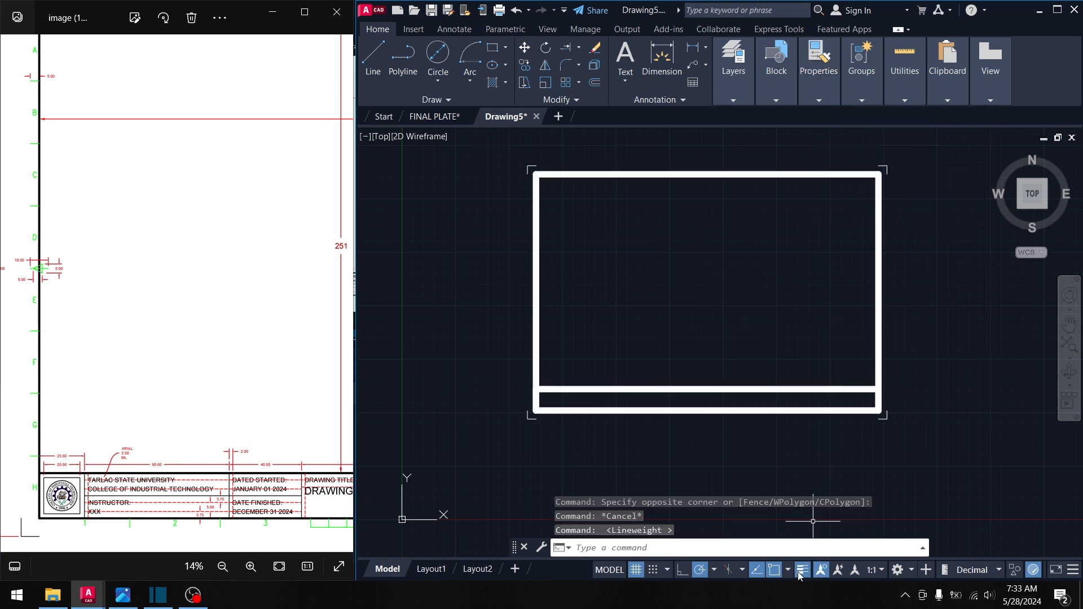
click(801, 569)
click(801, 570)
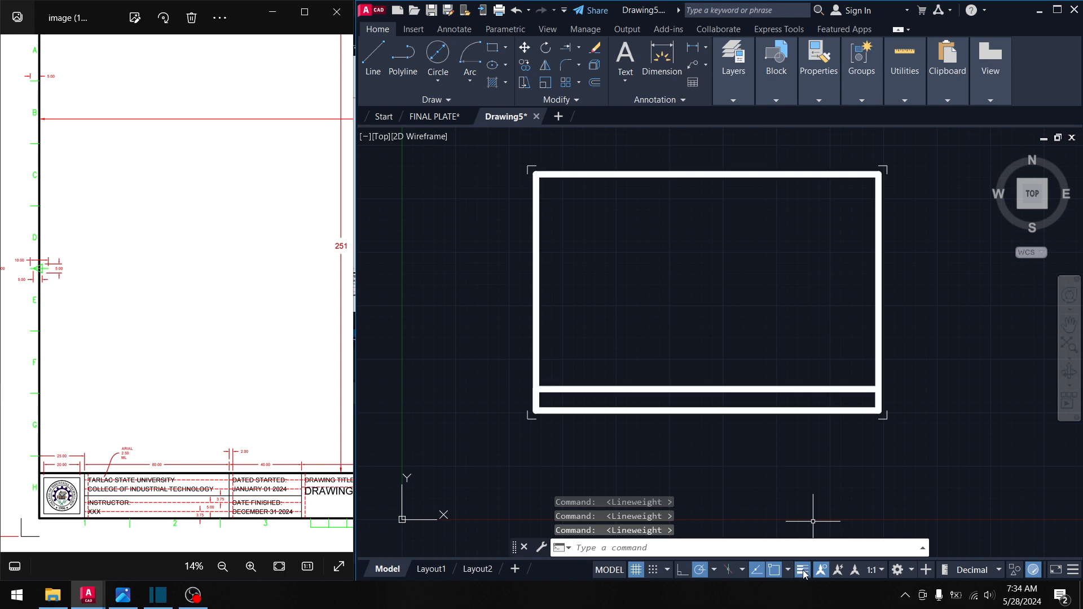
click(808, 572)
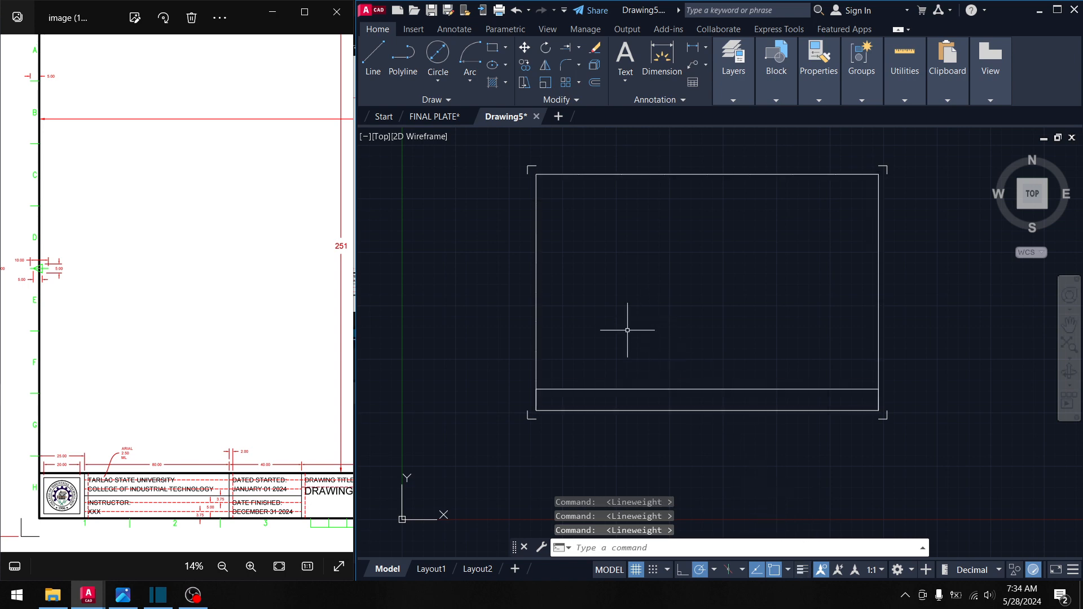
scroll(620, 316, up, 5)
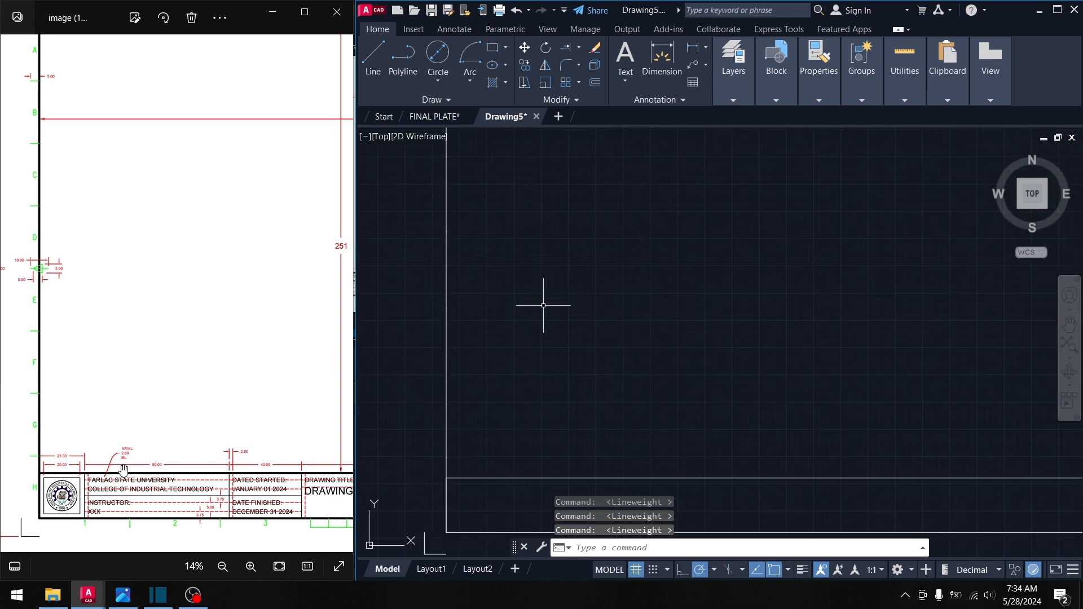
- Bring the border's top-left corner into view and pick Green from the Color dropdown
scroll(123, 470, up, 1)
middle_drag(525, 183, 552, 479)
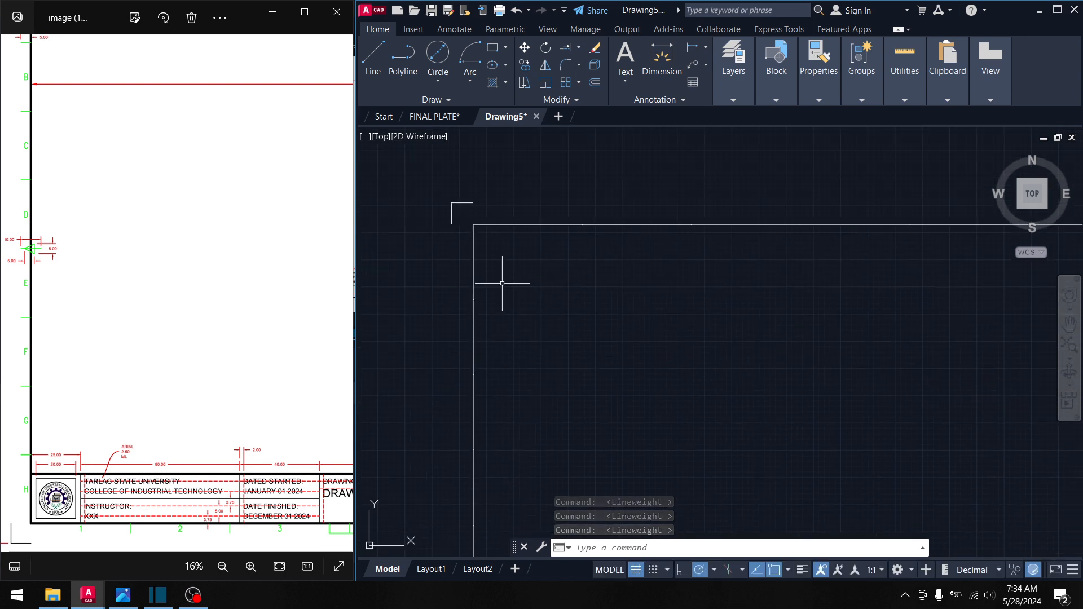
middle_drag(536, 272, 492, 327)
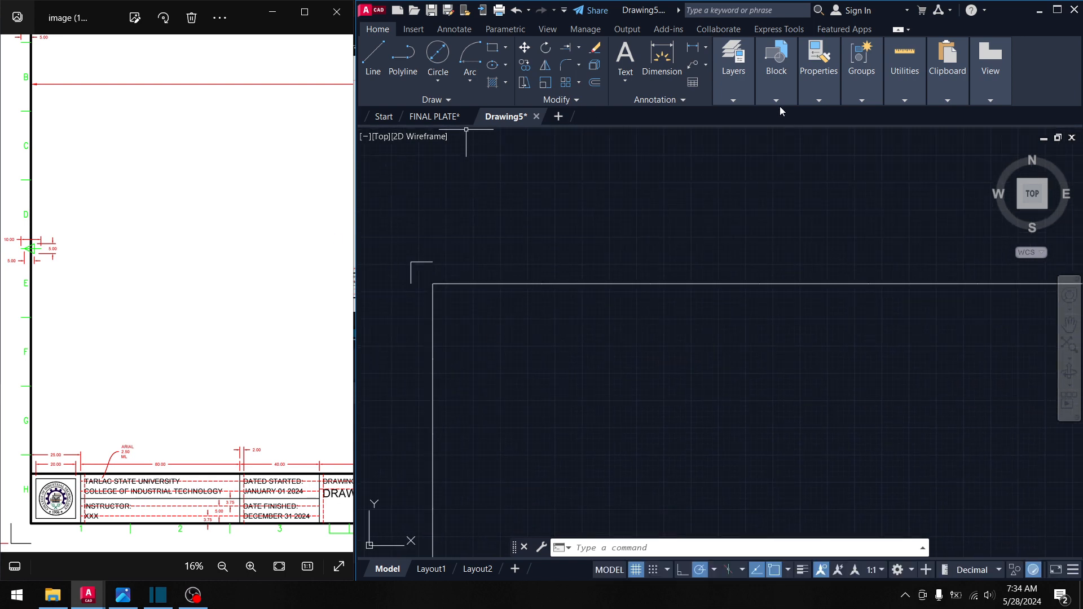
click(818, 100)
click(900, 117)
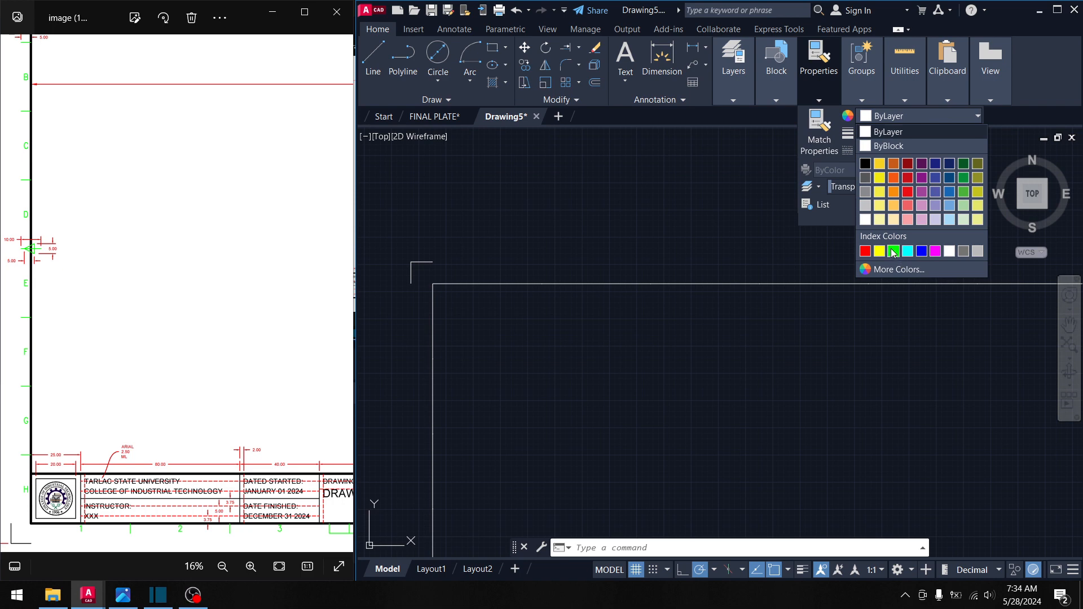
click(529, 198)
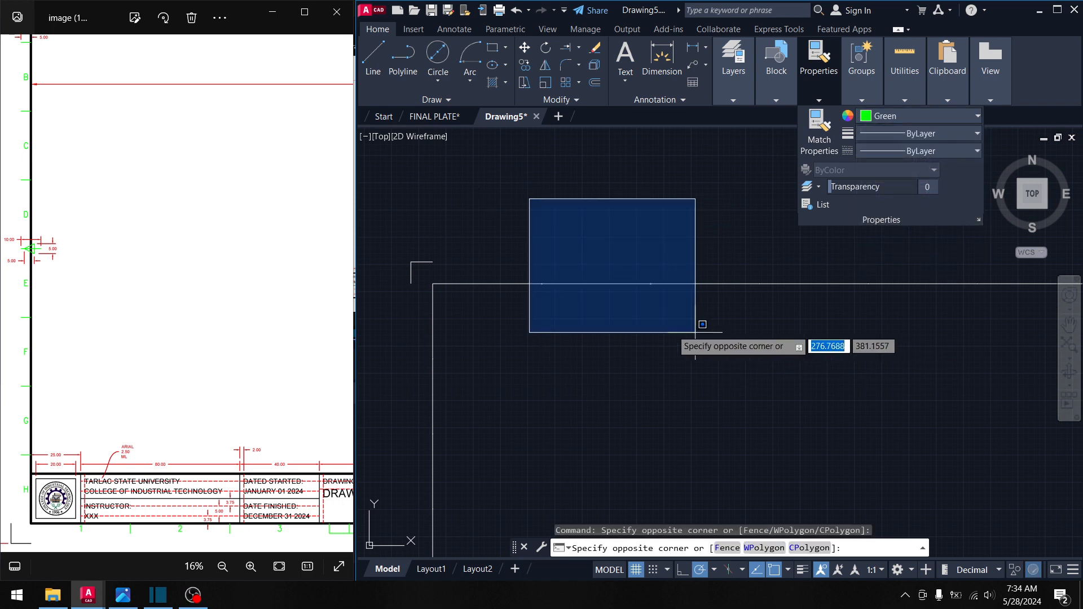
click(554, 222)
click(506, 201)
click(472, 167)
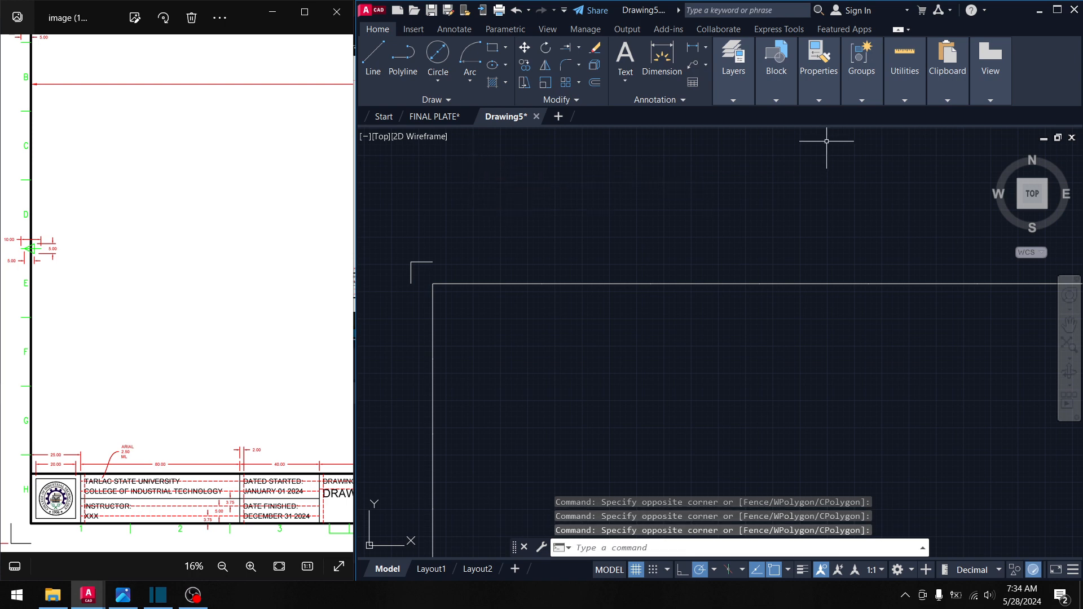
click(372, 62)
- Draw two 5-unit tick lines near the border's upper-left corner
click(541, 284)
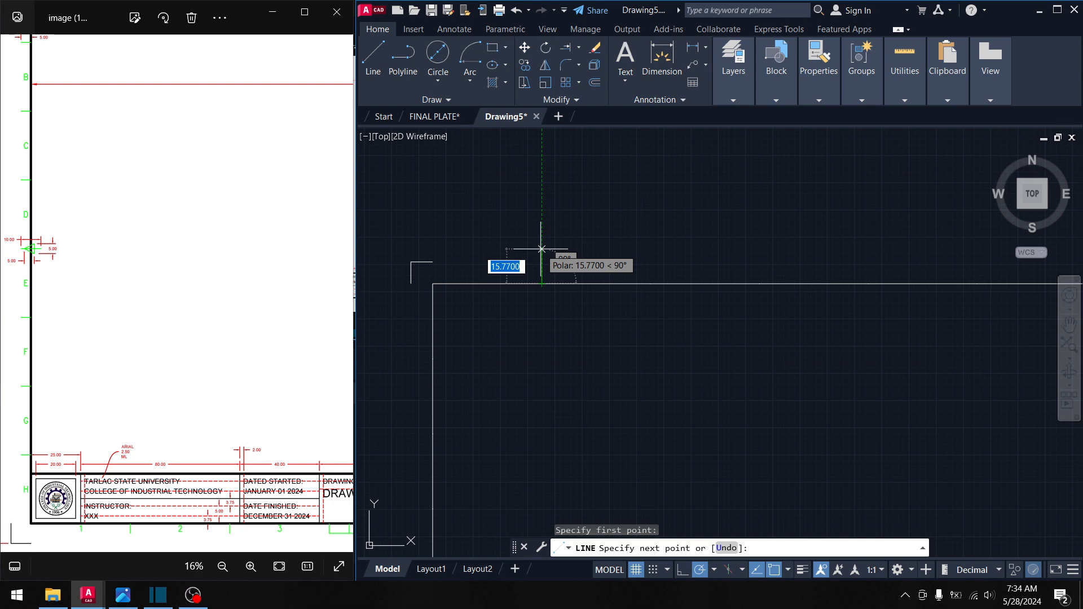
text(5)
key(Return)
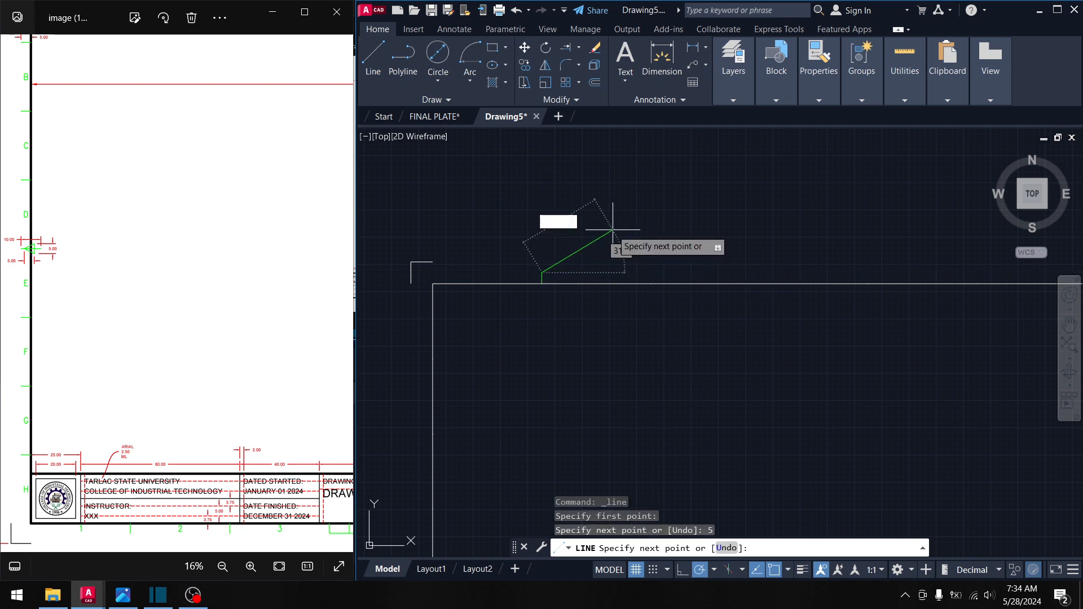
key(Return)
mouse_move(502, 314)
middle_down()
mouse_move(568, 242)
mouse_move(612, 219)
middle_up()
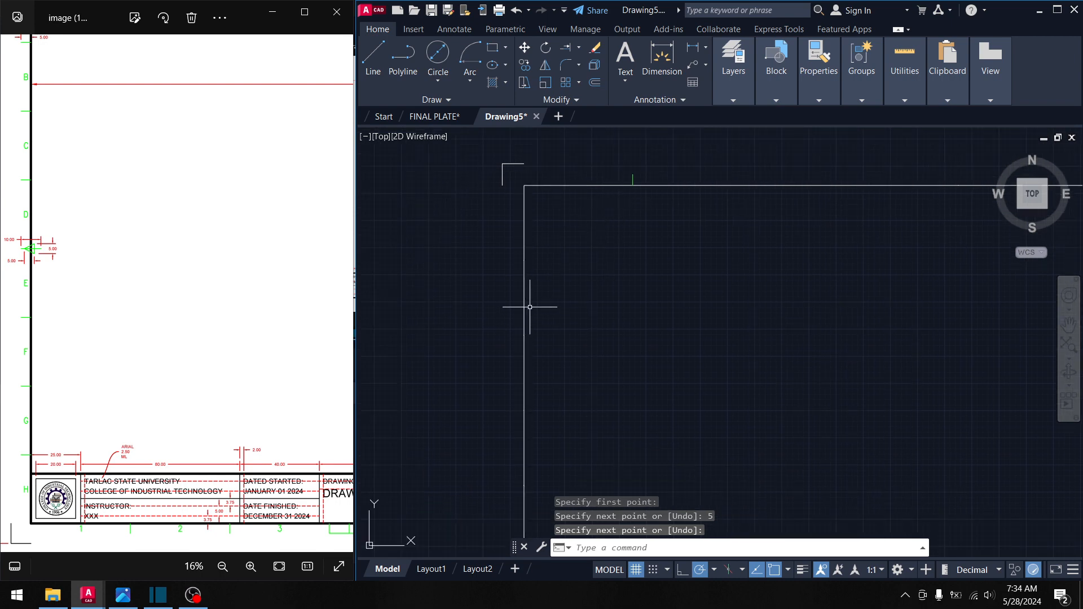
key(Return)
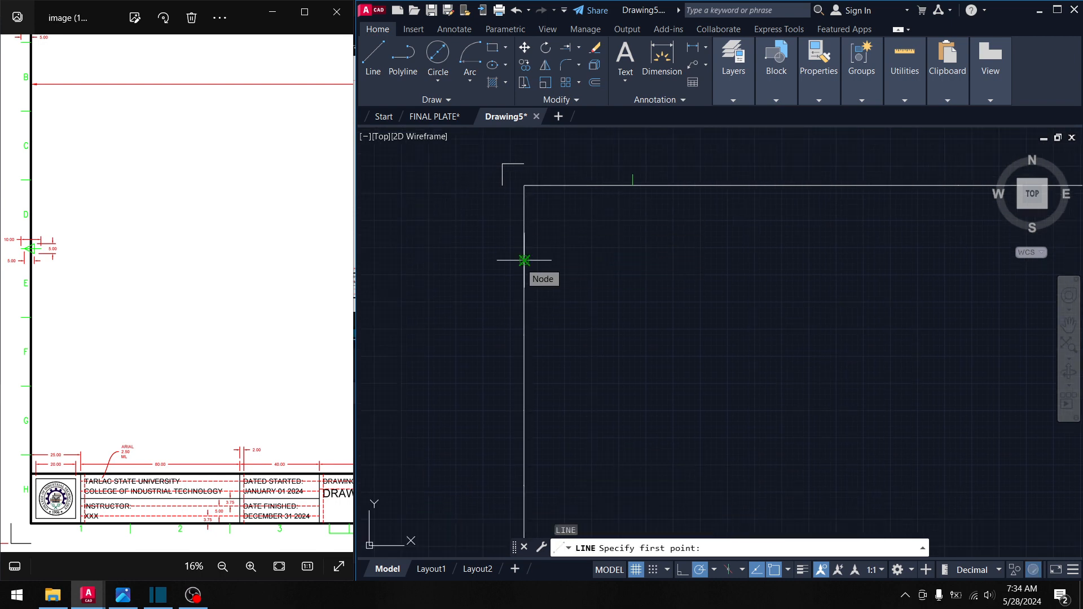
click(524, 260)
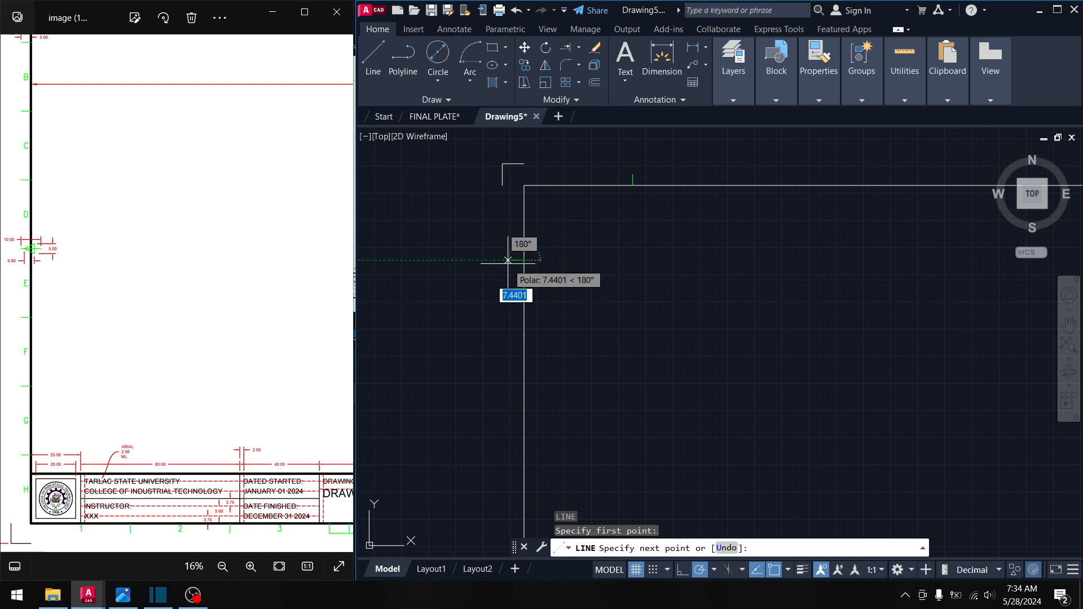
text(5)
key(Return)
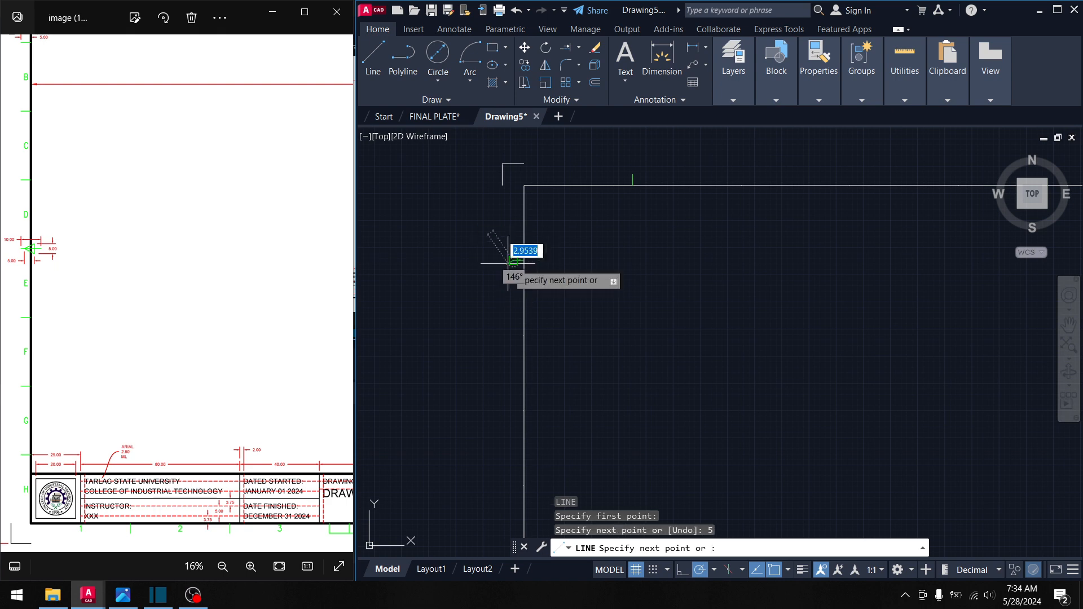
key(Return)
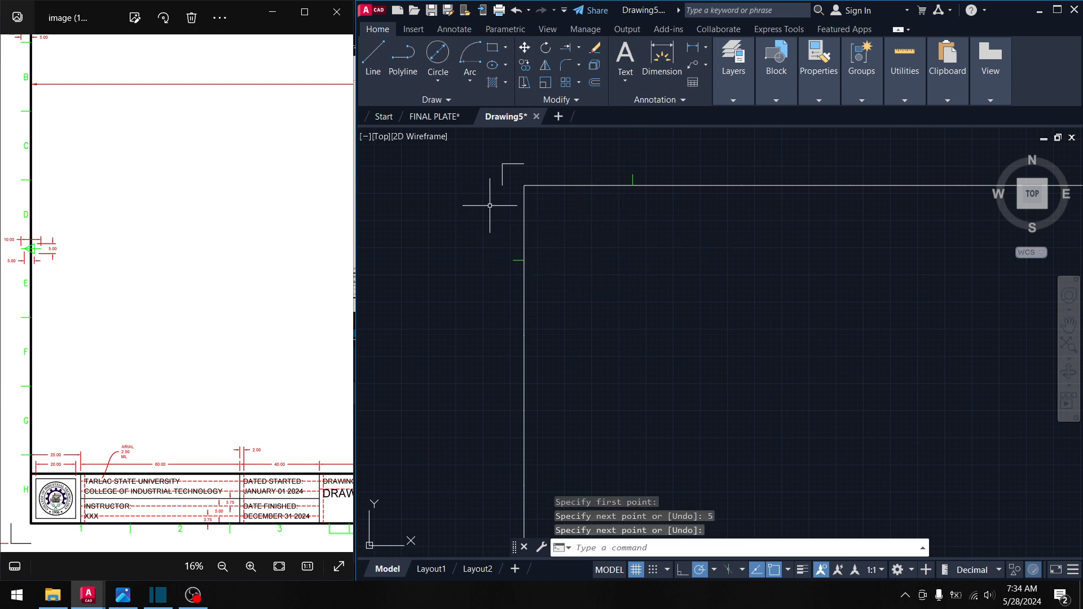
- Draw a vertical green line left of the border, from the bottom tick up to the top
scroll(494, 226, up, 2)
key(Return)
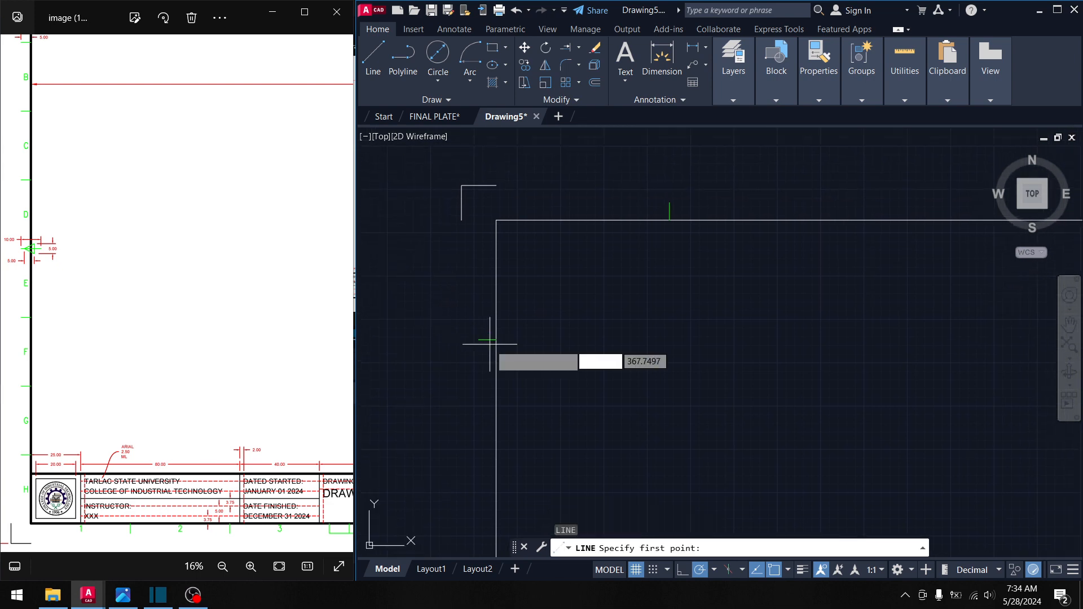
click(488, 339)
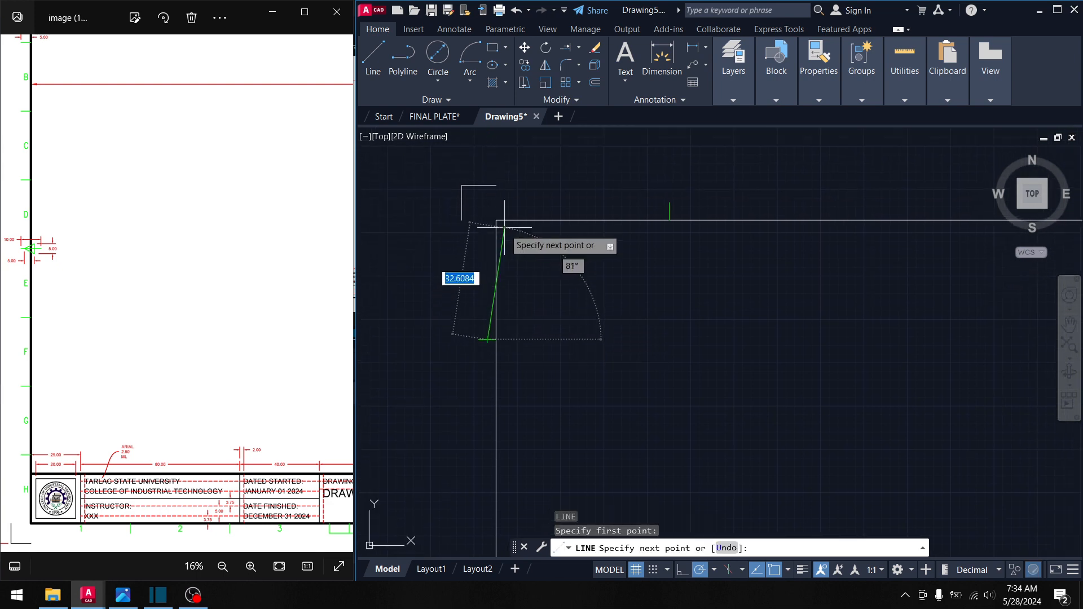
scroll(531, 285, up, 2)
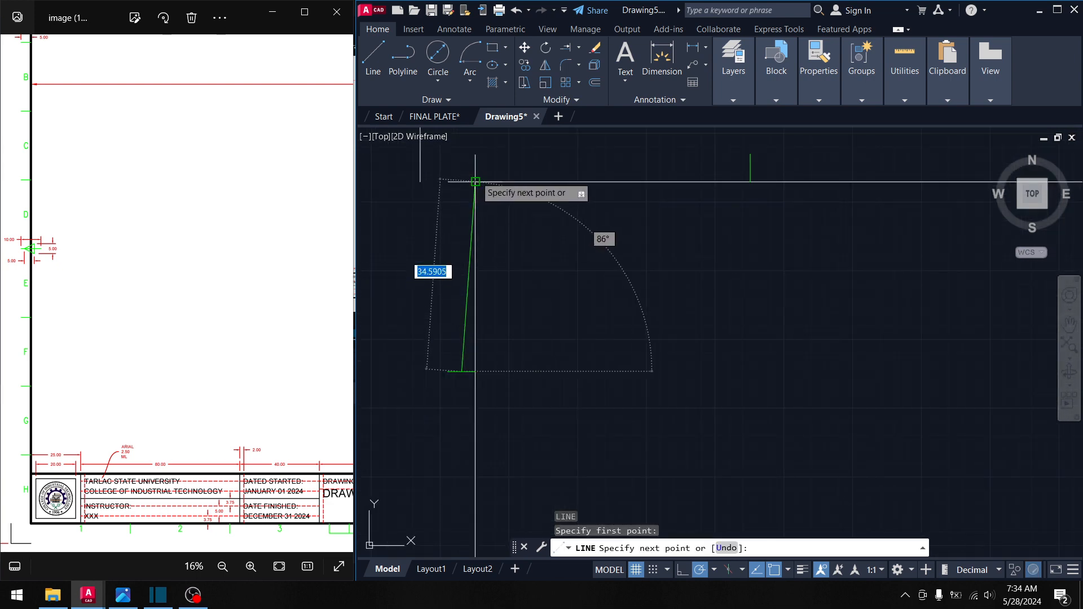
click(461, 181)
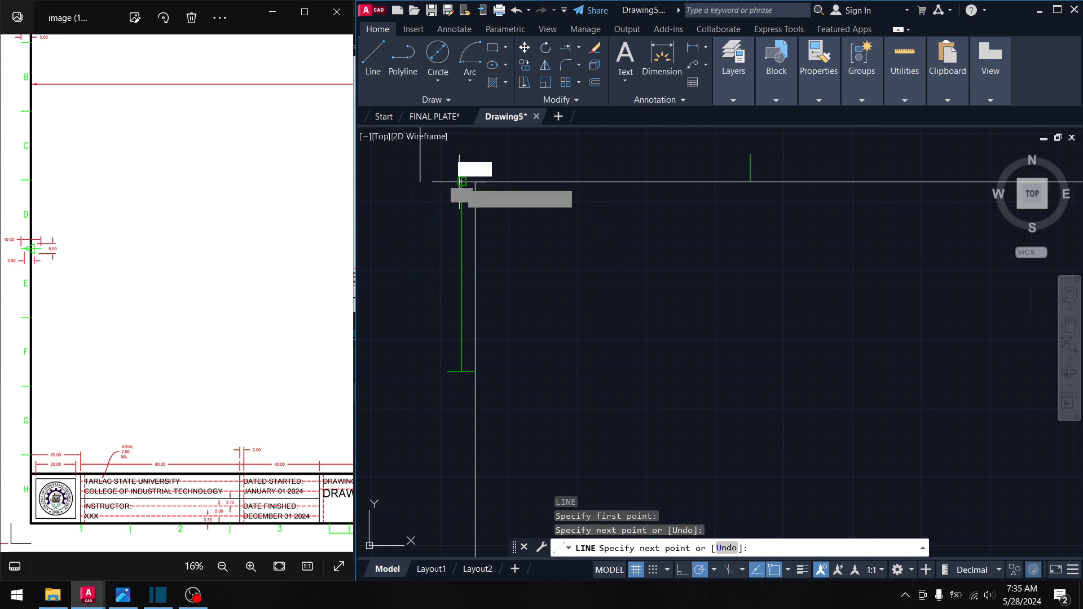
key(Return)
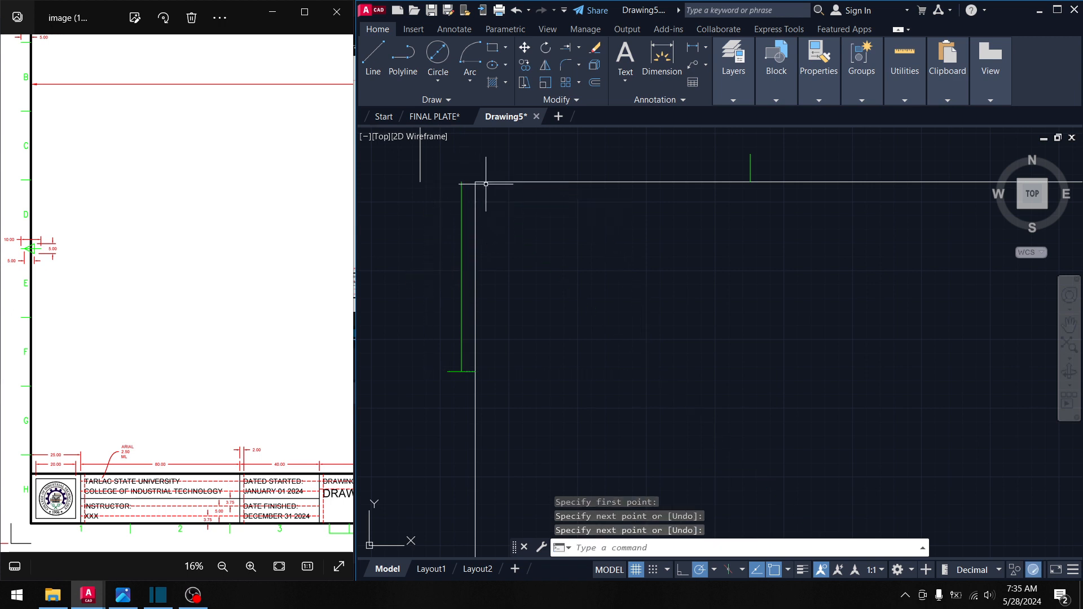
- Draw a horizontal green line above the border from the top tick left to the corner
middle_drag(486, 183, 457, 250)
key(Return)
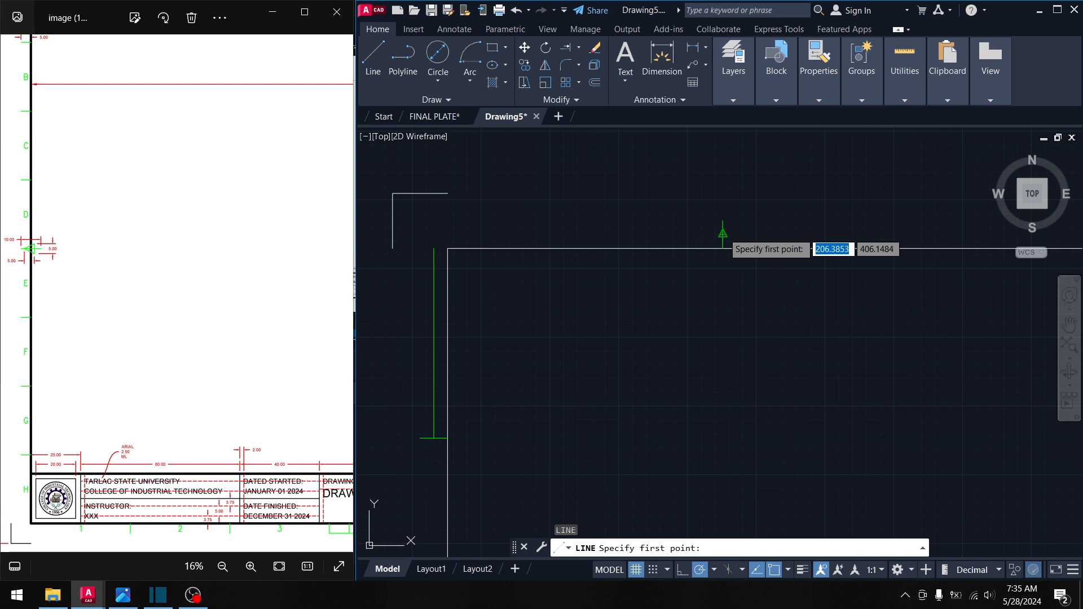
click(723, 233)
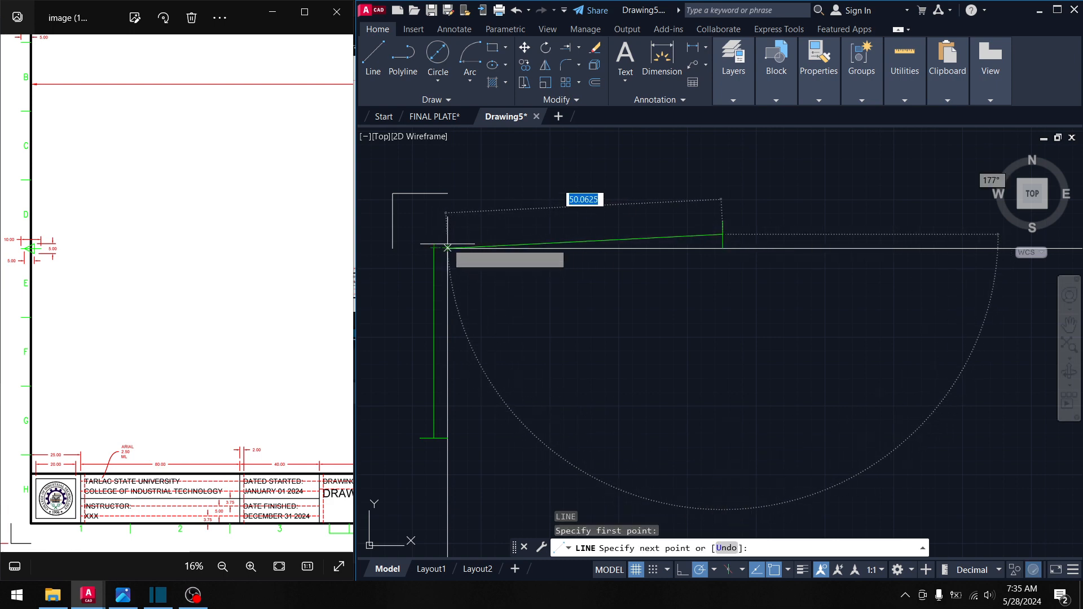
click(447, 234)
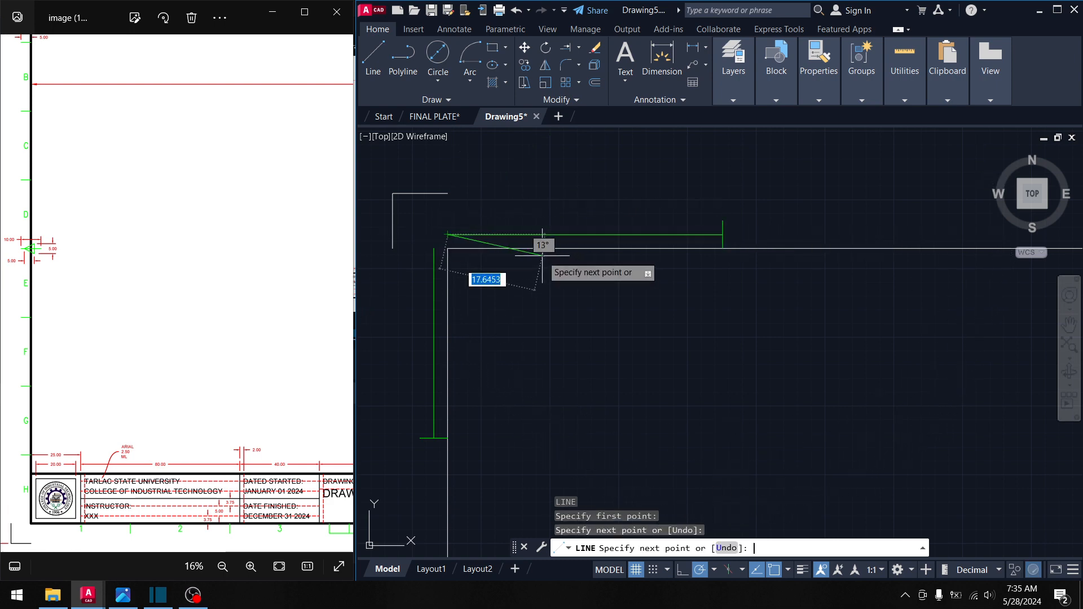
key(Return)
scroll(447, 233, up, 5)
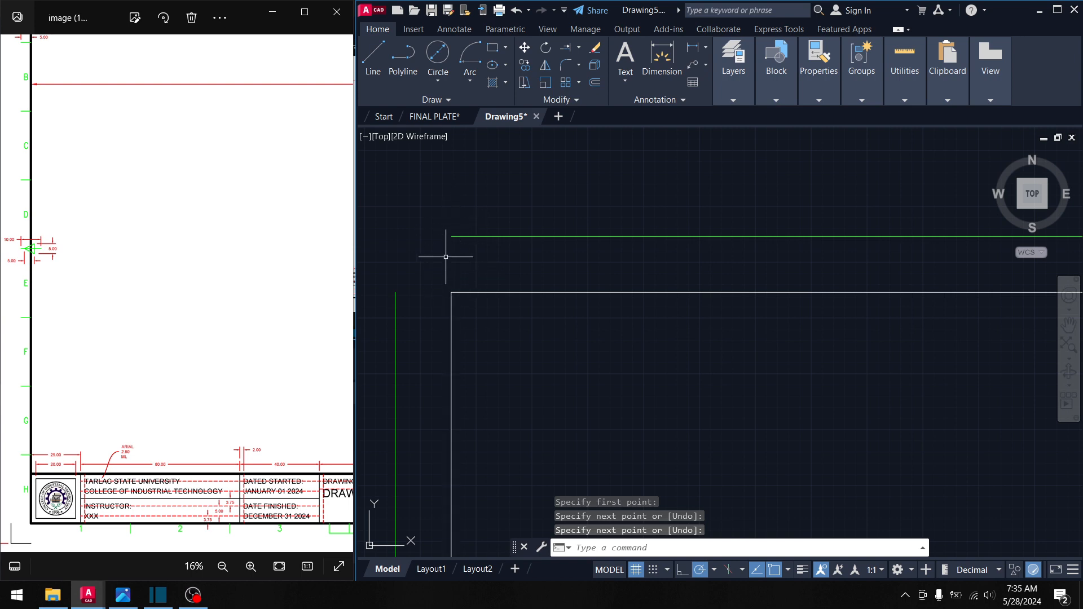
scroll(563, 275, down, 2)
mouse_move(561, 273)
middle_down()
mouse_move(531, 268)
mouse_move(524, 255)
middle_up()
scroll(609, 195, down, 1)
middle_drag(659, 309, 635, 292)
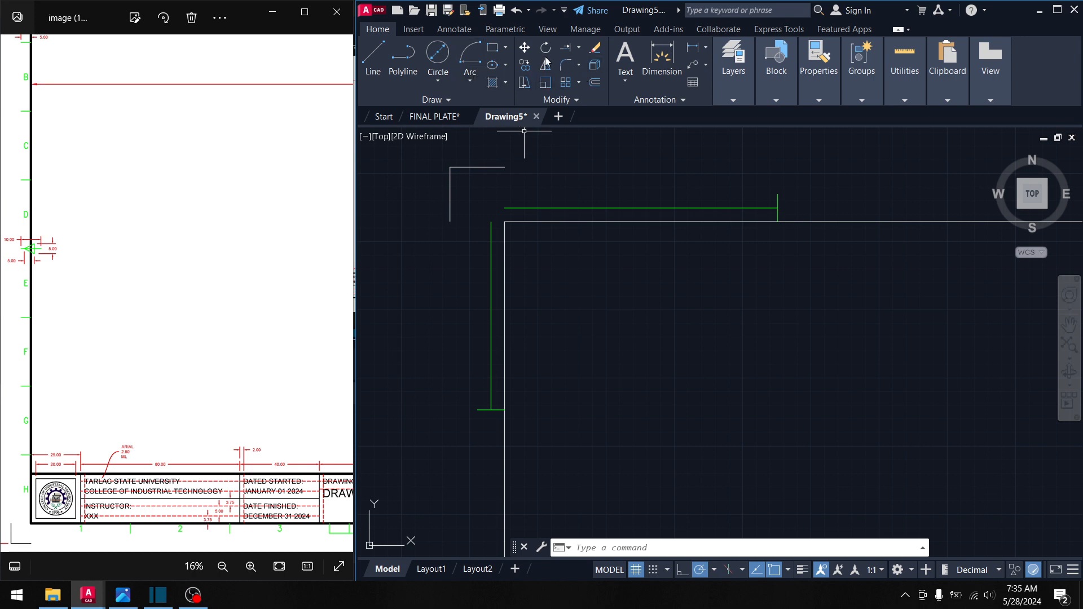
- Start a Multiline Text box and look over the reference plate's borders
click(625, 79)
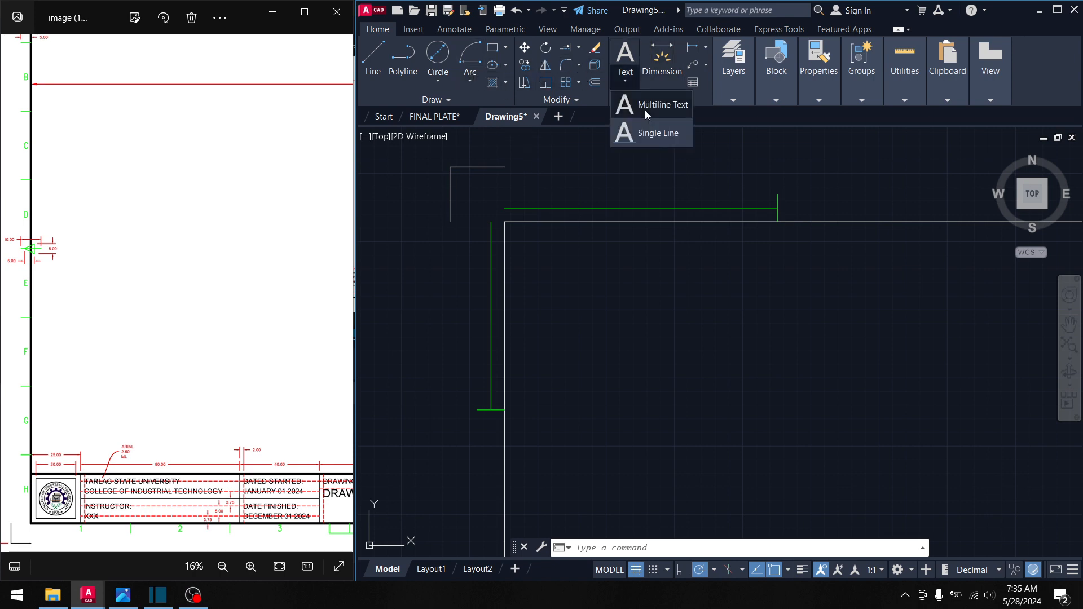
click(646, 102)
scroll(227, 326, down, 1)
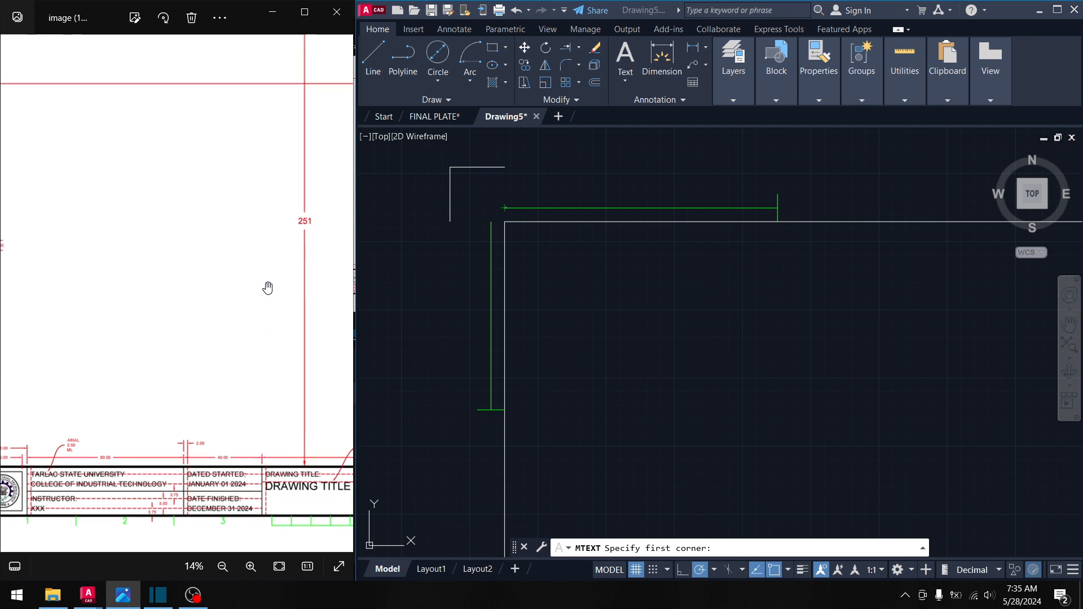
scroll(265, 285, down, 2)
drag(260, 302, 143, 307)
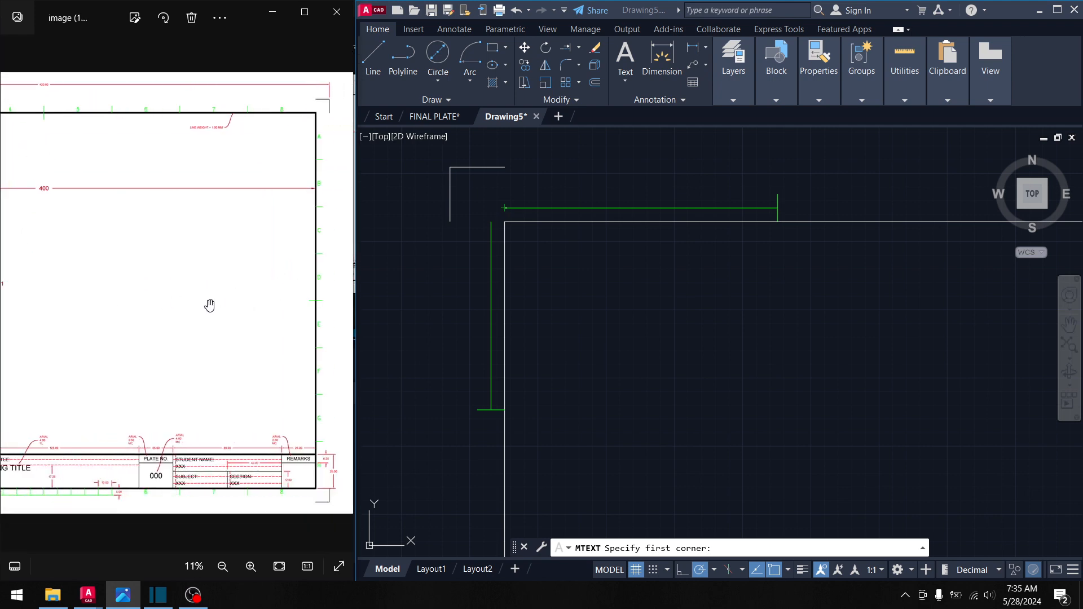
scroll(230, 293, up, 1)
scroll(229, 293, down, 4)
scroll(230, 280, up, 4)
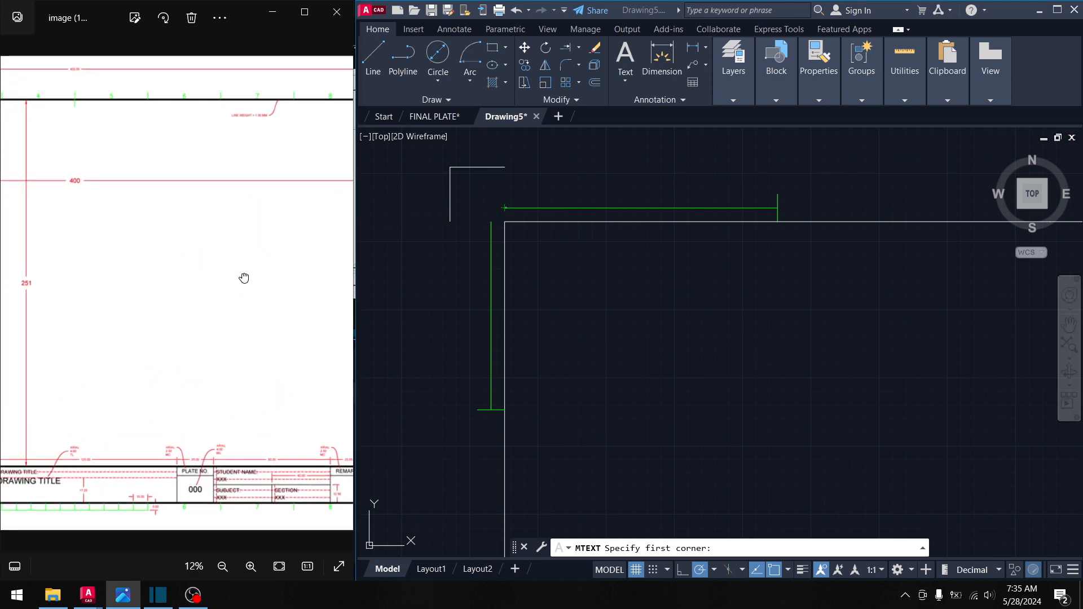
drag(248, 278, 322, 308)
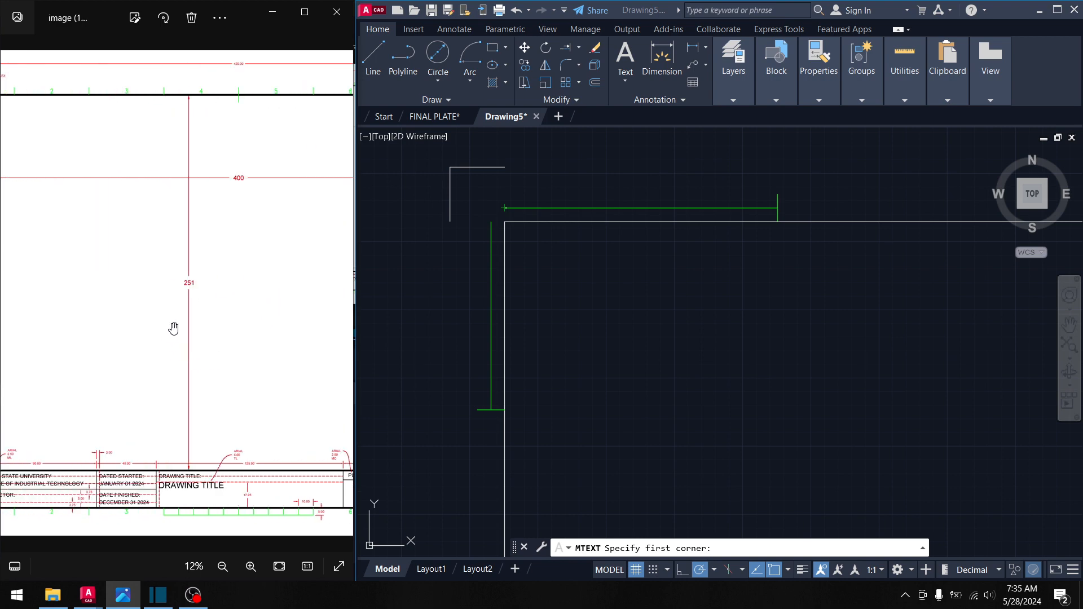
drag(178, 355, 254, 319)
drag(213, 397, 138, 403)
- Span the text box from the top green line's endpoint to an opposite corner
scroll(314, 512, up, 4)
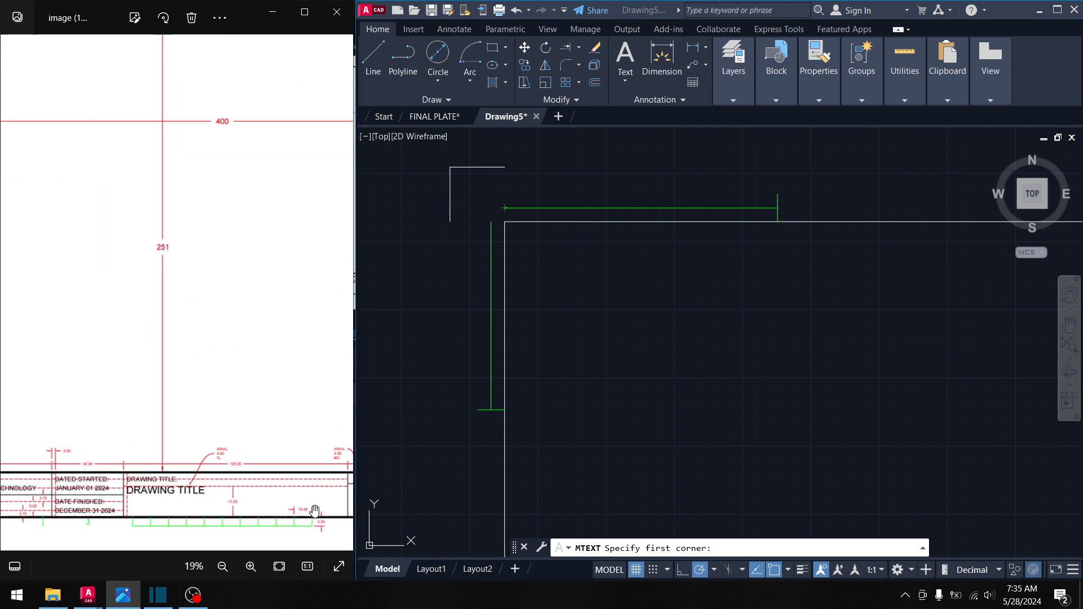
scroll(313, 513, down, 4)
drag(167, 213, 270, 220)
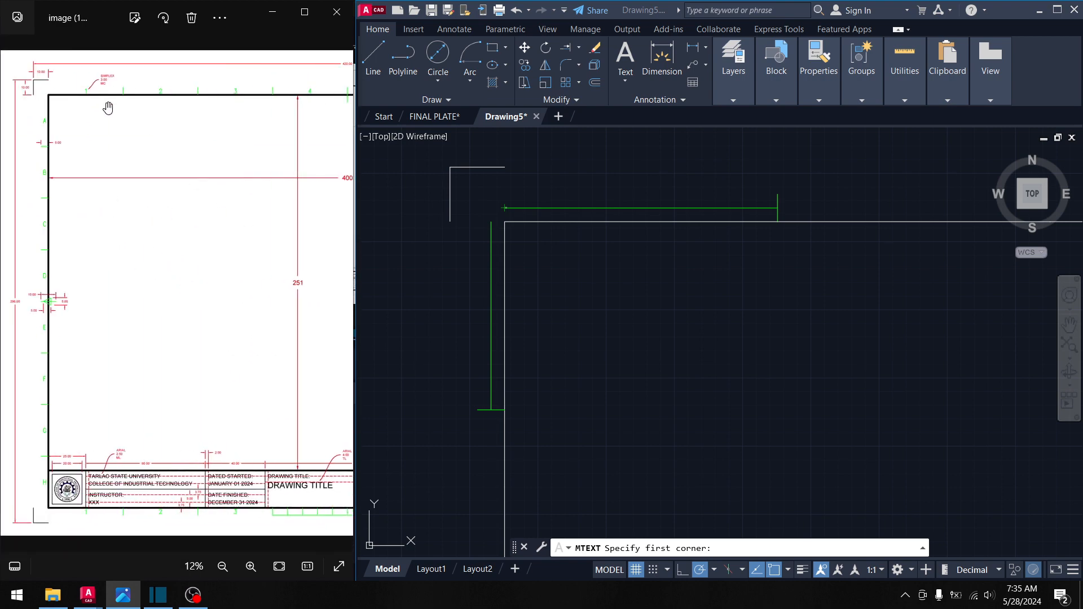
scroll(110, 86, up, 4)
scroll(110, 87, up, 3)
scroll(104, 110, down, 4)
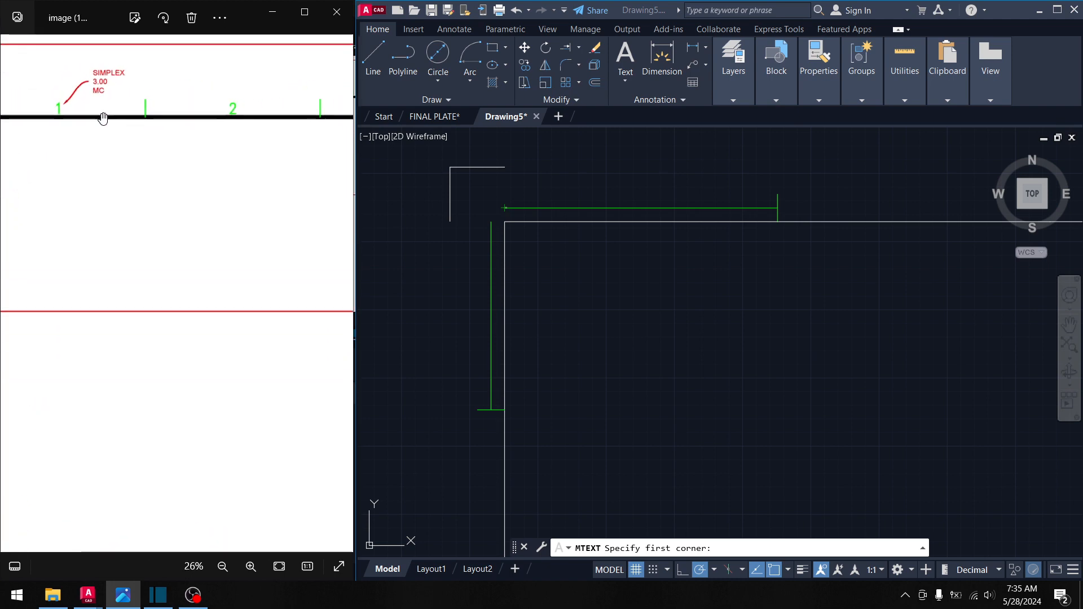
click(492, 271)
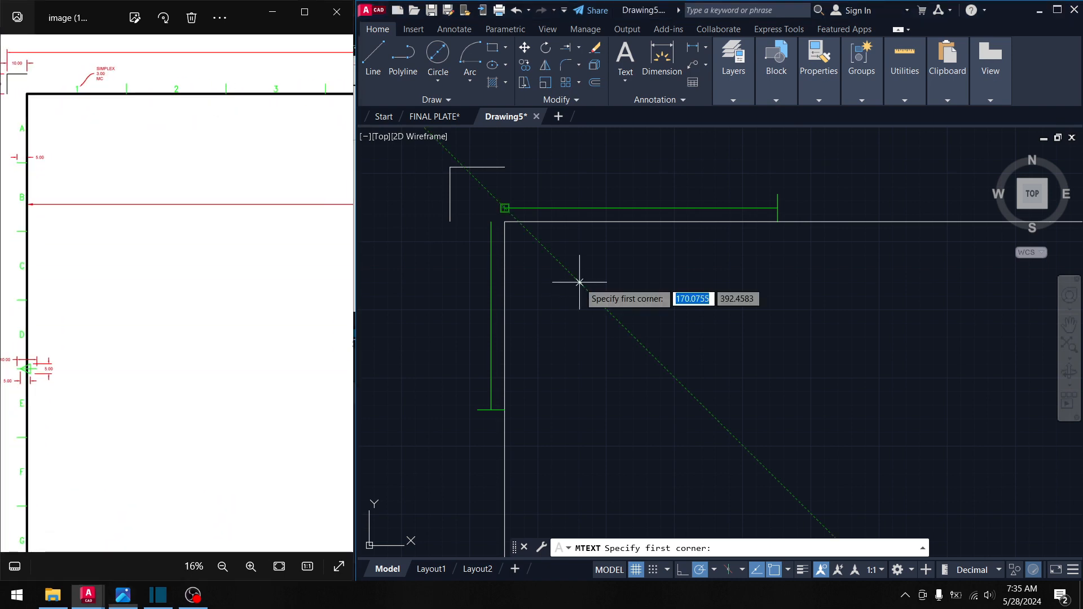
click(504, 208)
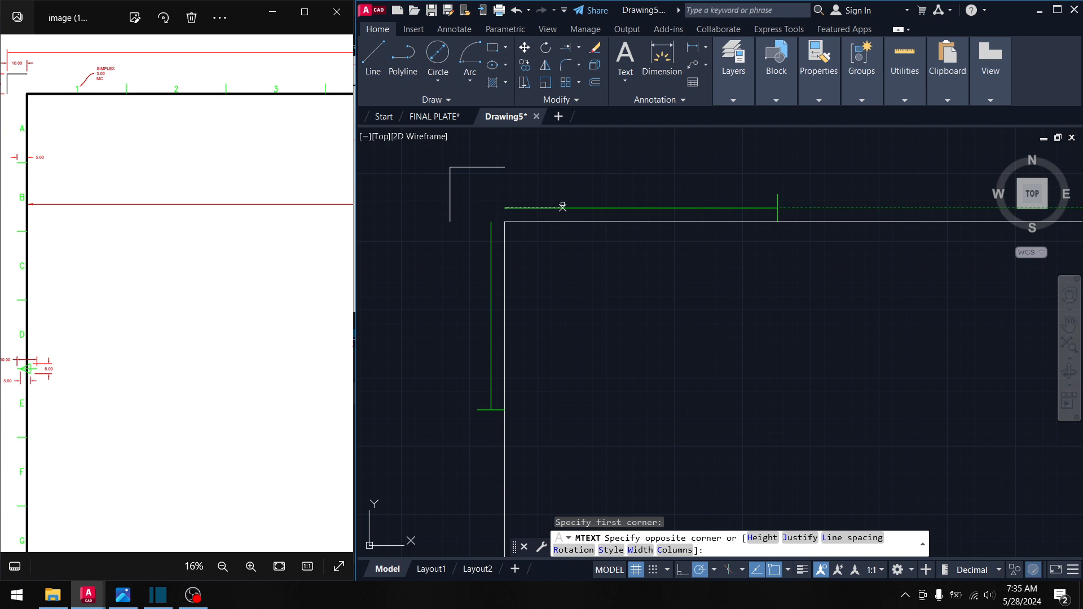
click(593, 262)
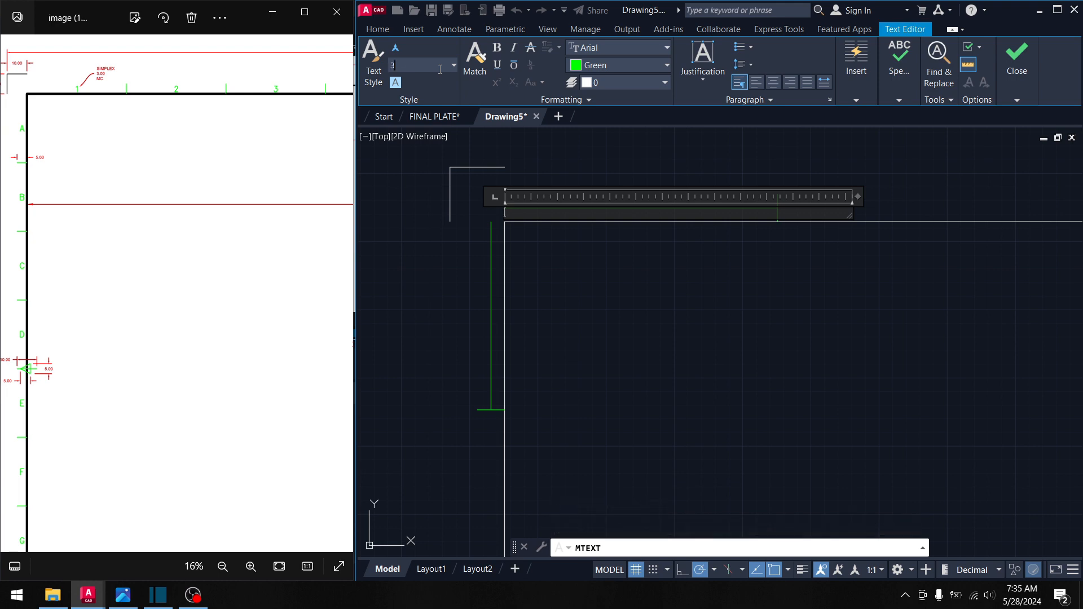
- Set the text height to 3 and the font to simplex
click(440, 69)
text(3)
key(Return)
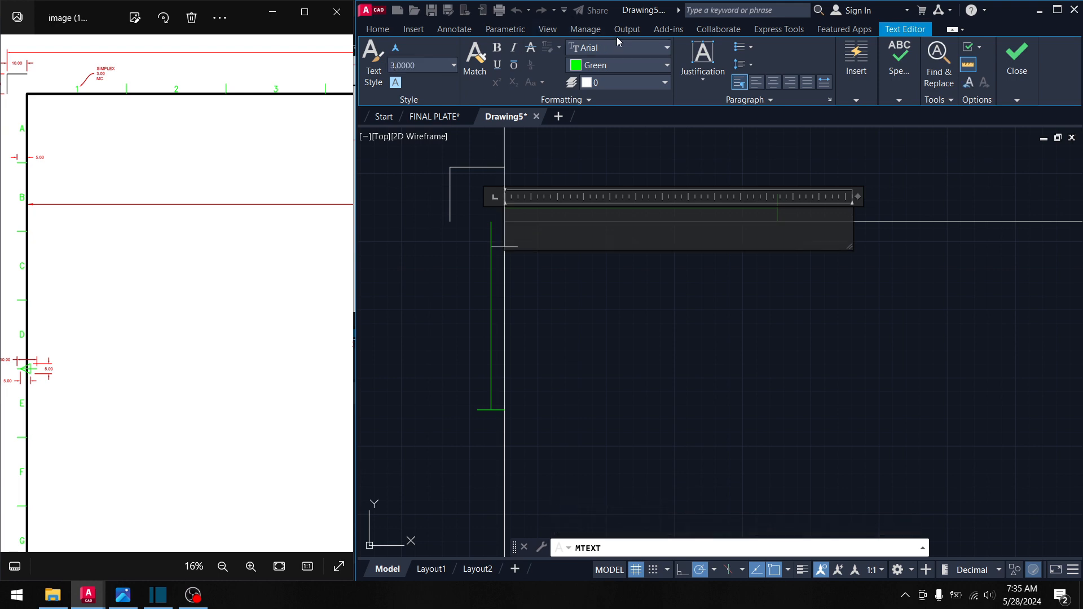
click(620, 47)
text(simplex)
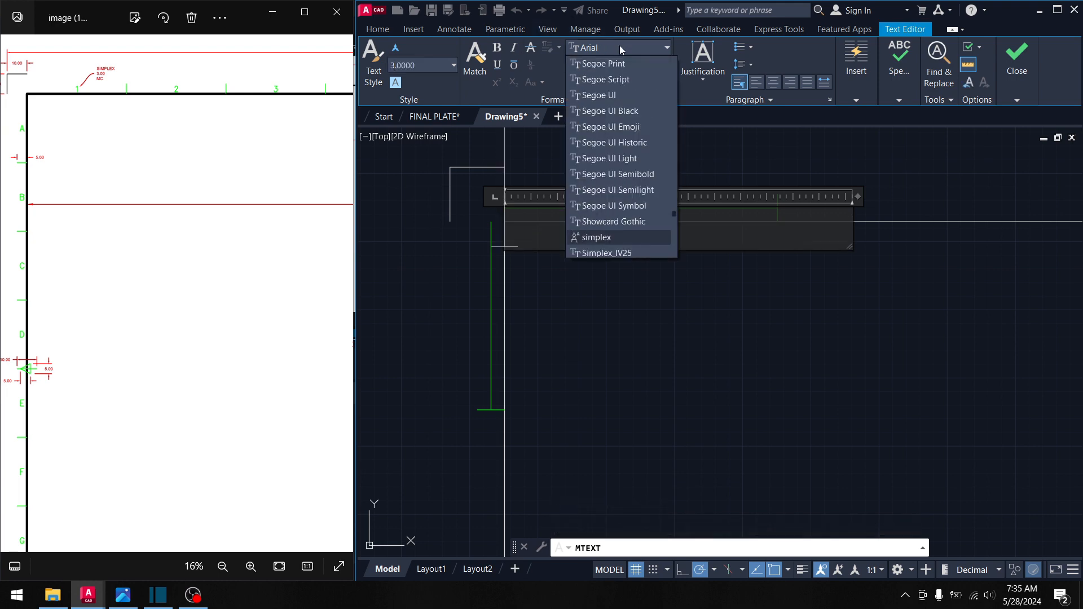
key(Return)
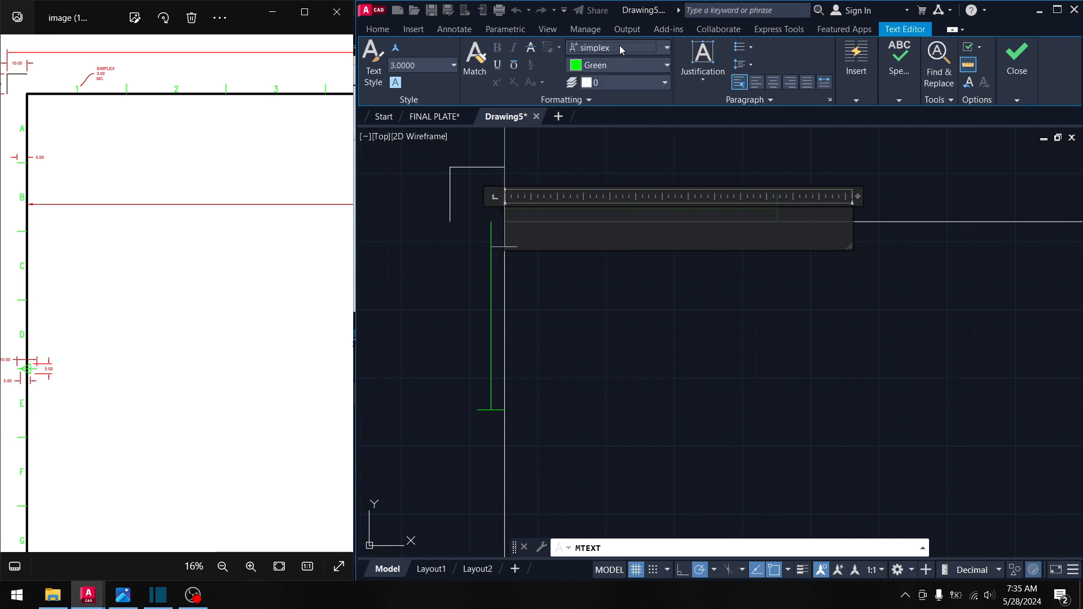
- Justify the numeral 1 Middle Center and close the text editor
click(706, 79)
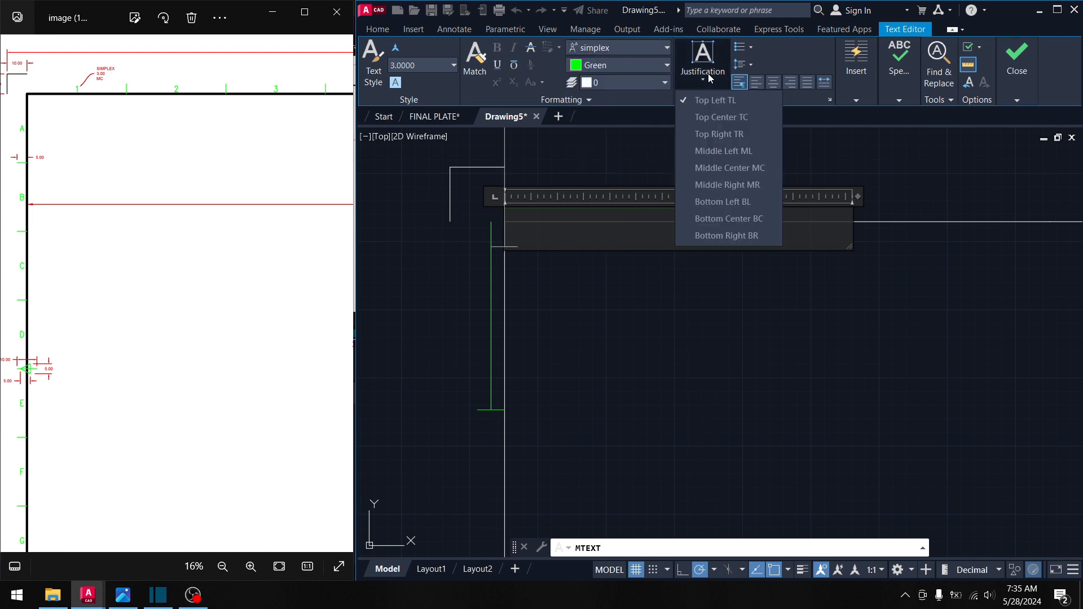
click(726, 172)
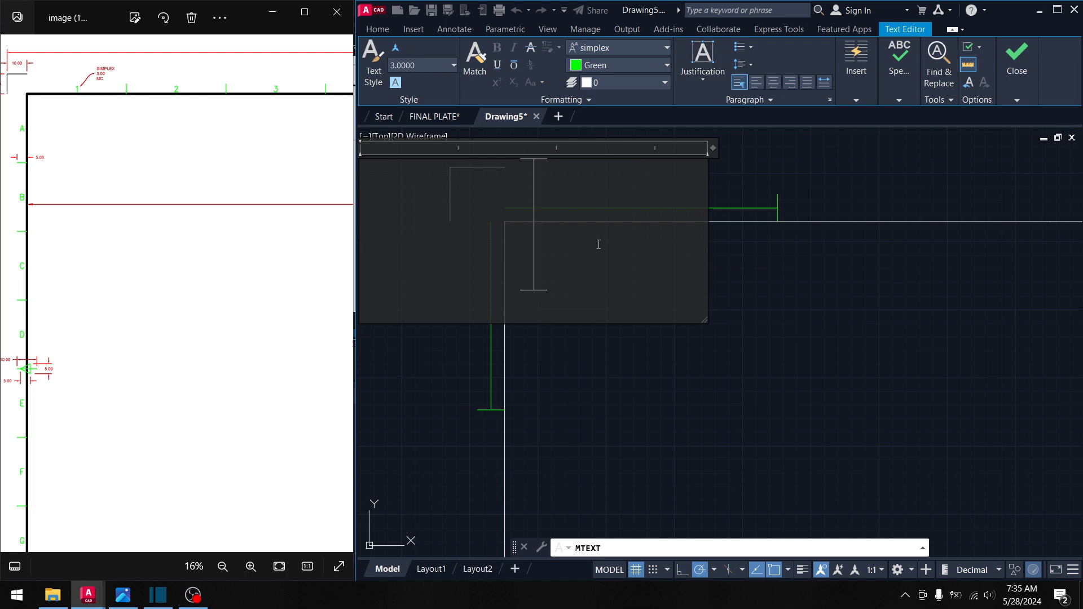
click(776, 265)
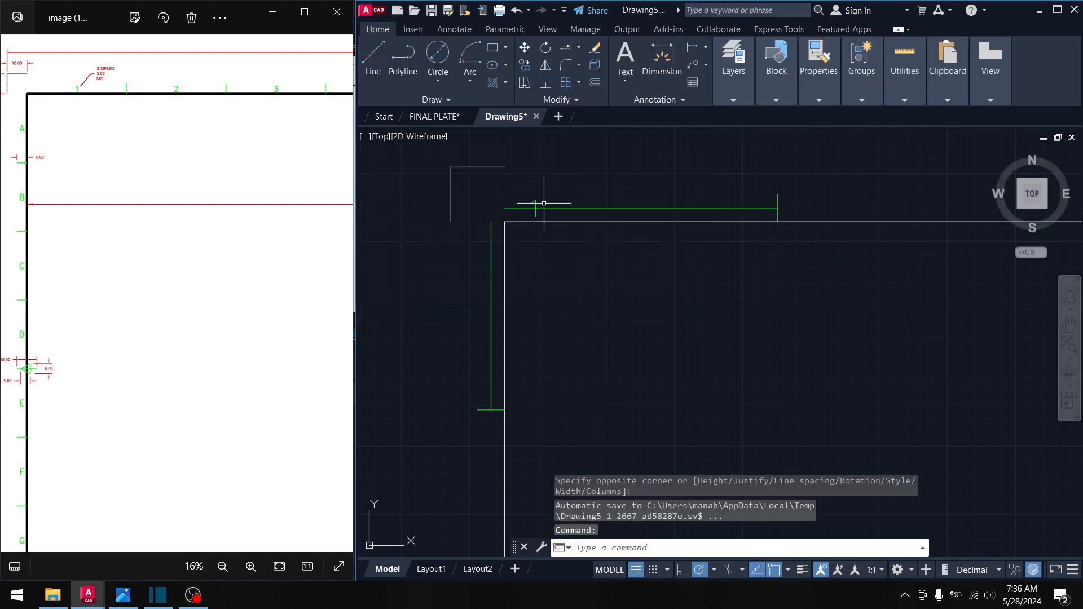
- Move the green 1 text by its base point to a new position
scroll(541, 202, up, 4)
click(533, 204)
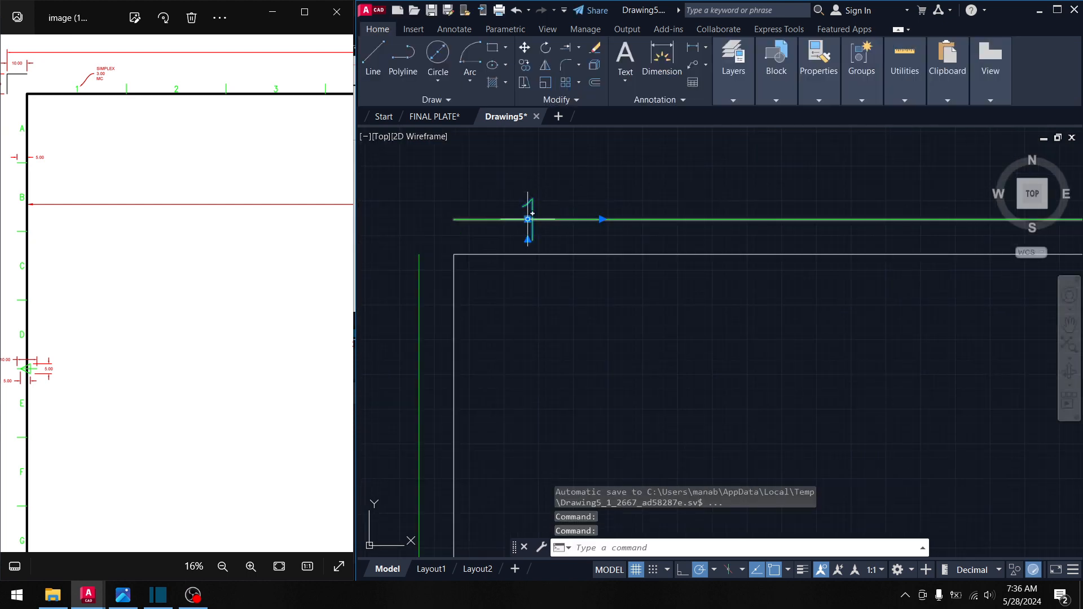
click(527, 218)
key(space)
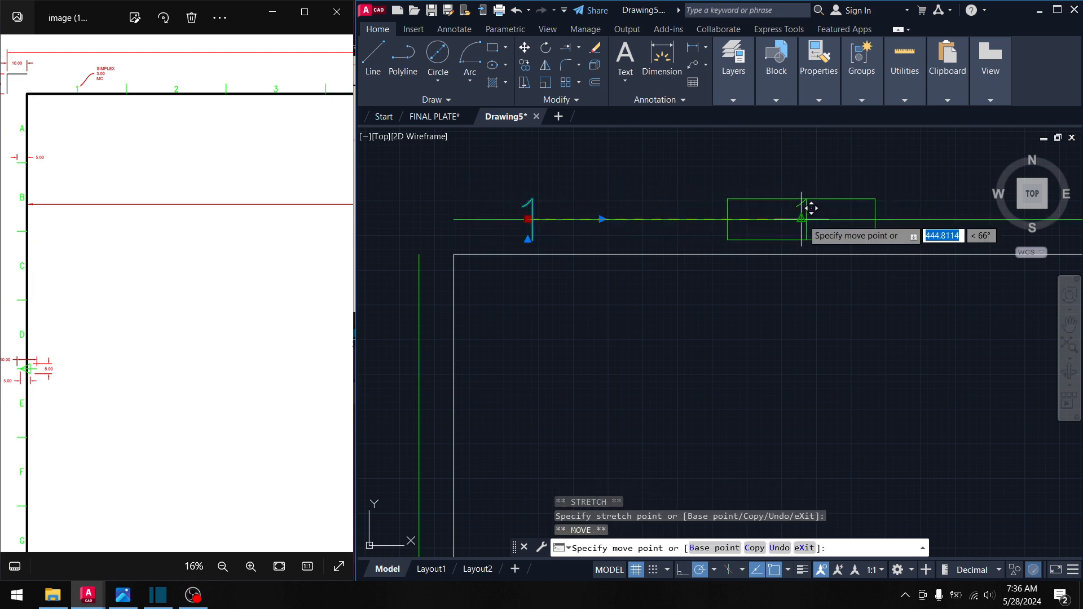
click(801, 219)
- Paste a copy of the numeral 1 and begin moving it by its base point
scroll(698, 294, down, 6)
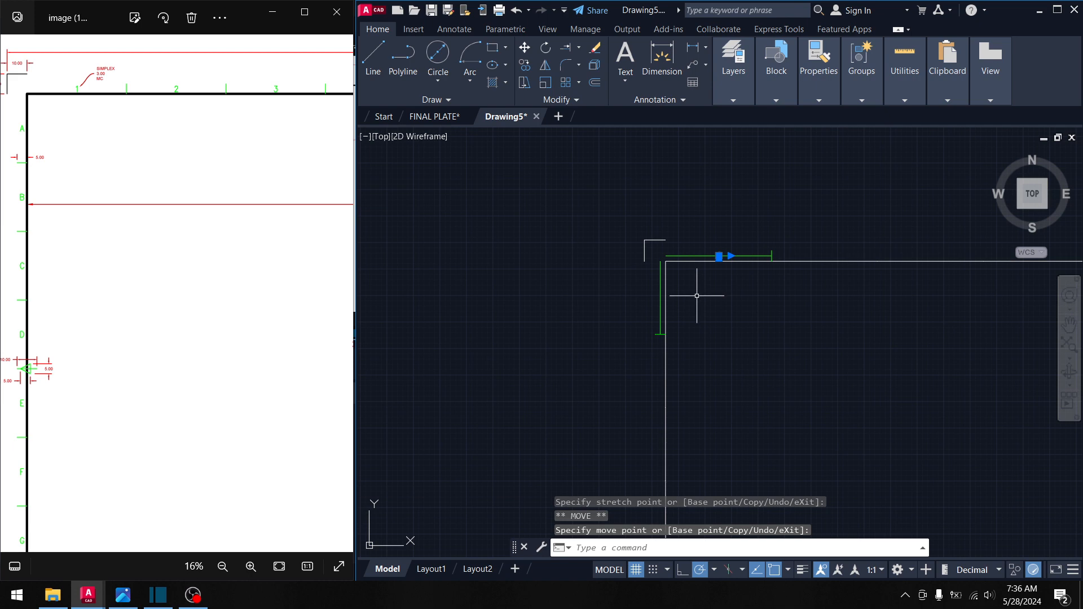
key(ctrl+v)
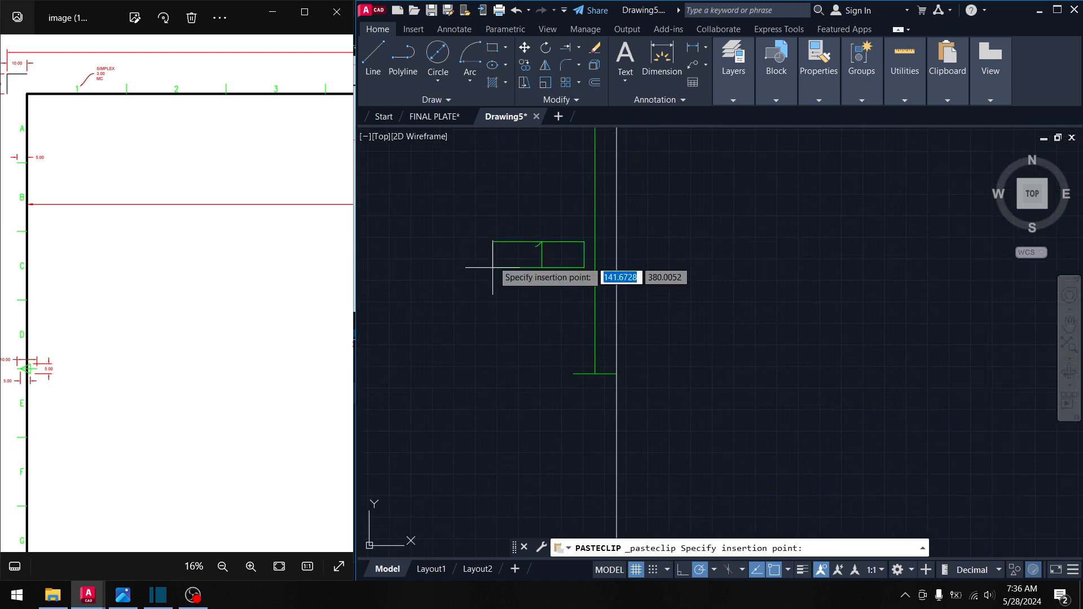
mouse_move(552, 248)
mouse_down()
mouse_move(527, 212)
mouse_move(539, 228)
mouse_up()
click(533, 224)
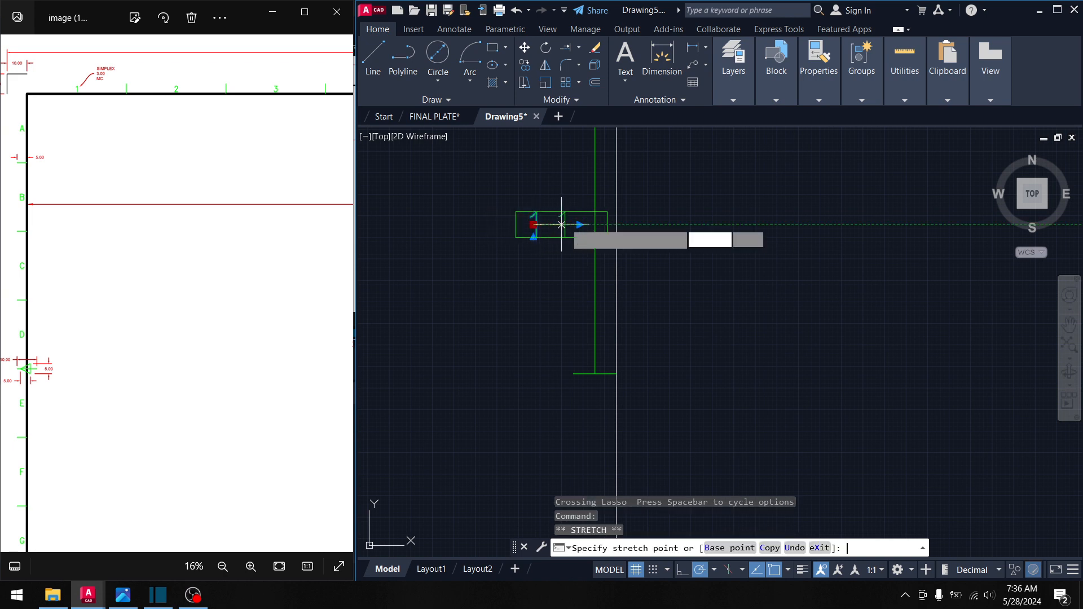
key(space)
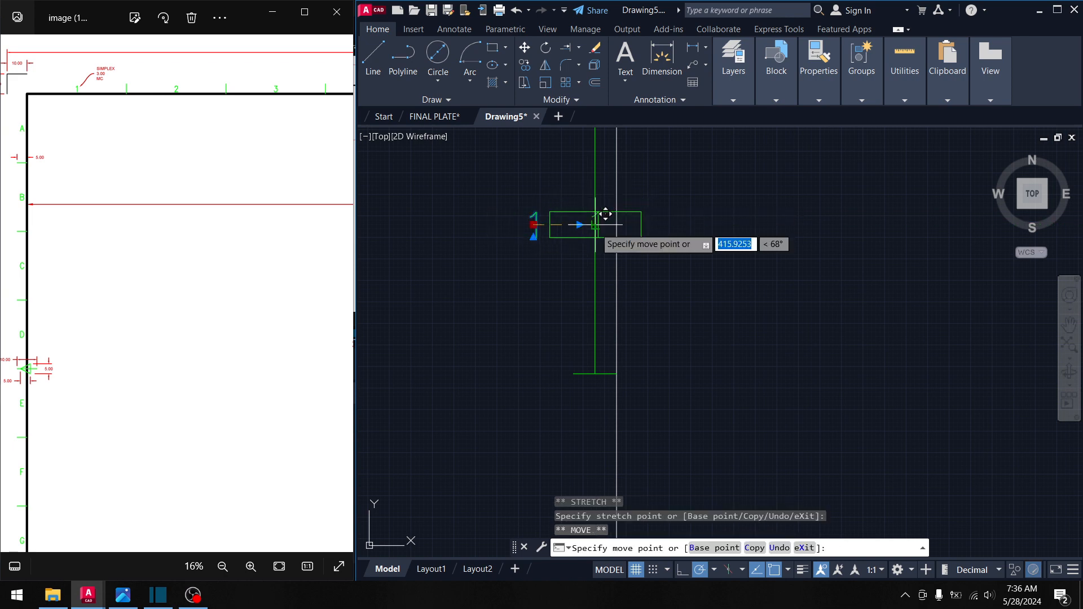
scroll(606, 178, up, 3)
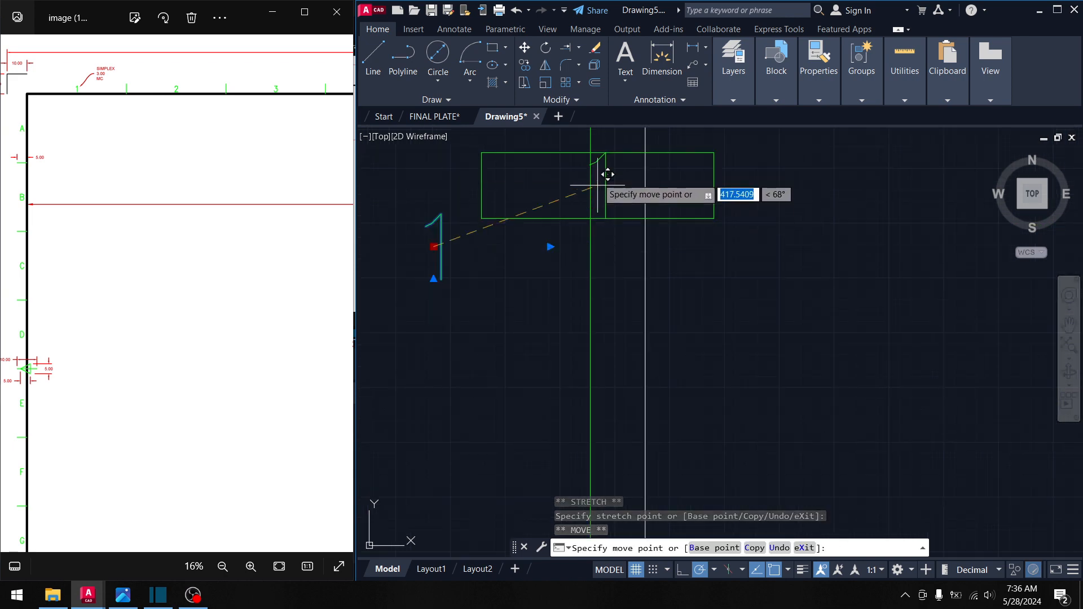
scroll(583, 269, down, 3)
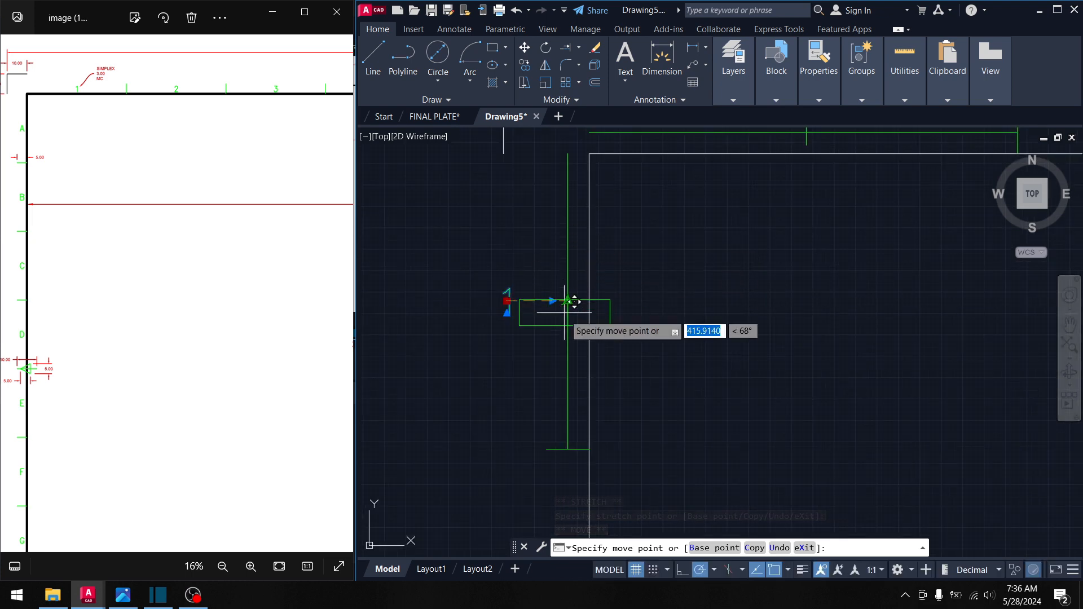
- Drop the moved 1 into the green line's gap and change the copy to A
scroll(569, 294, up, 8)
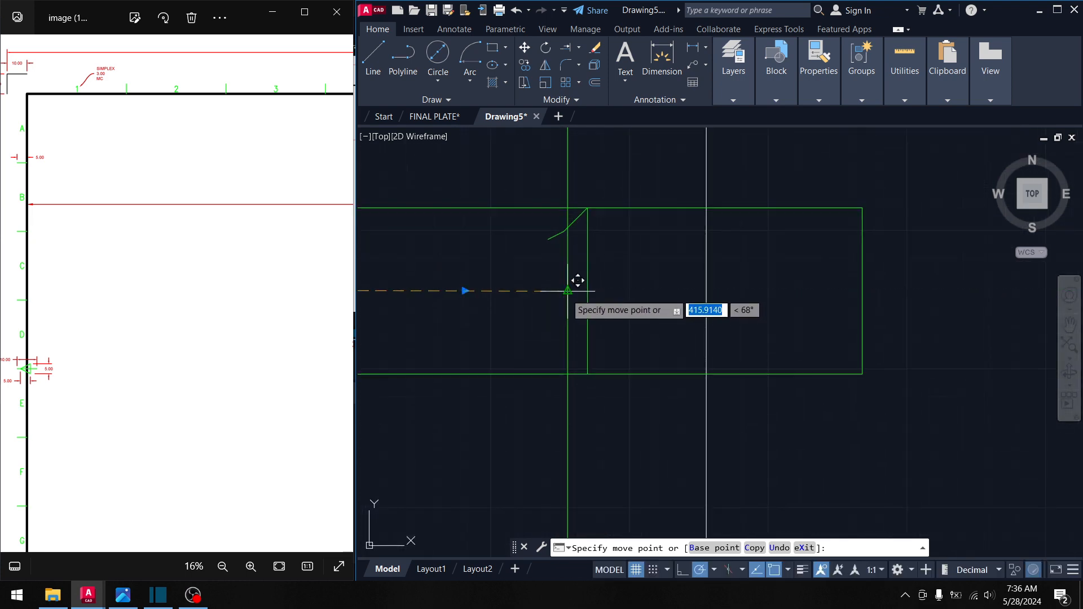
click(567, 291)
key(Escape)
scroll(574, 355, down, 4)
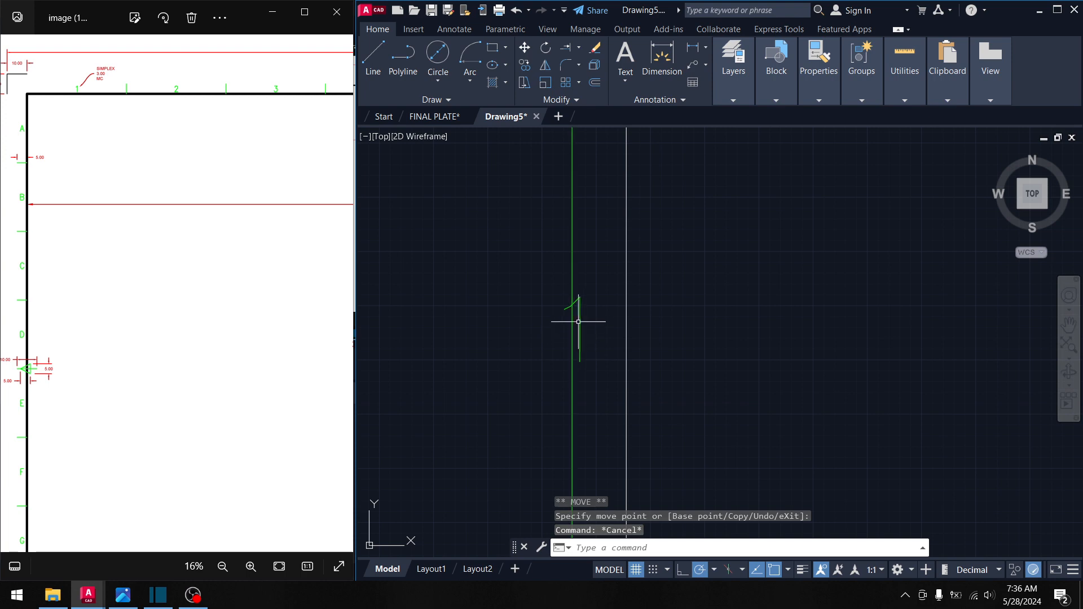
click(579, 321)
double_click(639, 393)
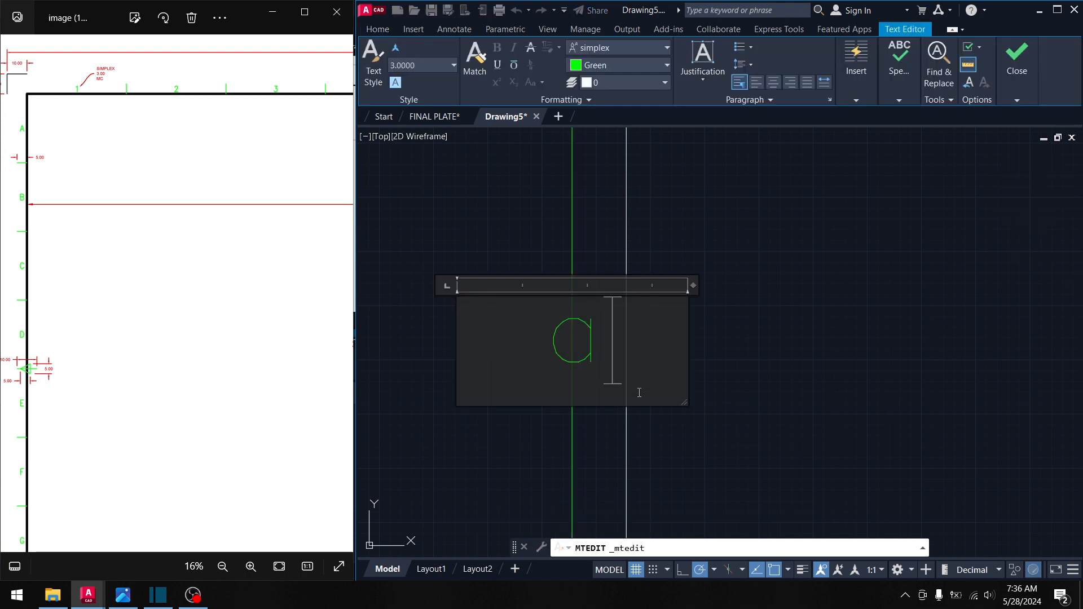
click(846, 367)
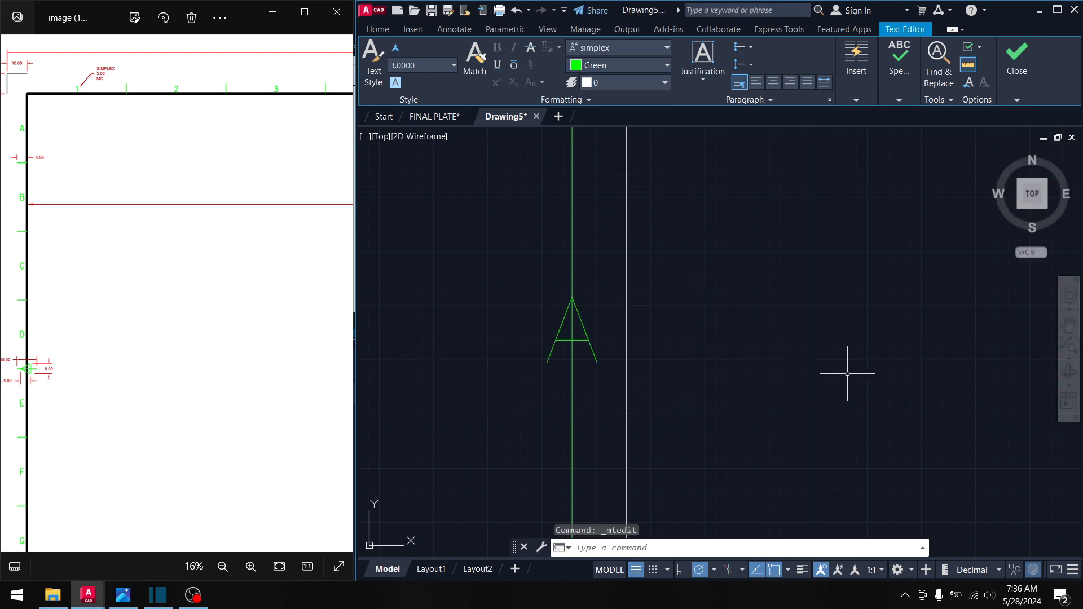
- Erase the green vertical and horizontal guide lines
scroll(779, 338, down, 4)
drag(688, 291, 672, 283)
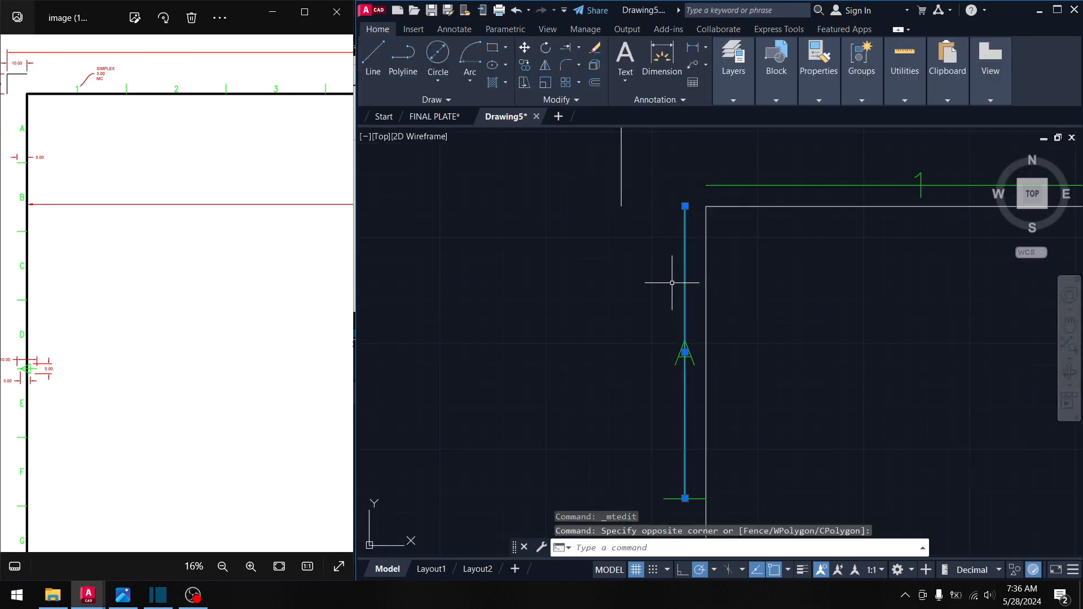
key(Delete)
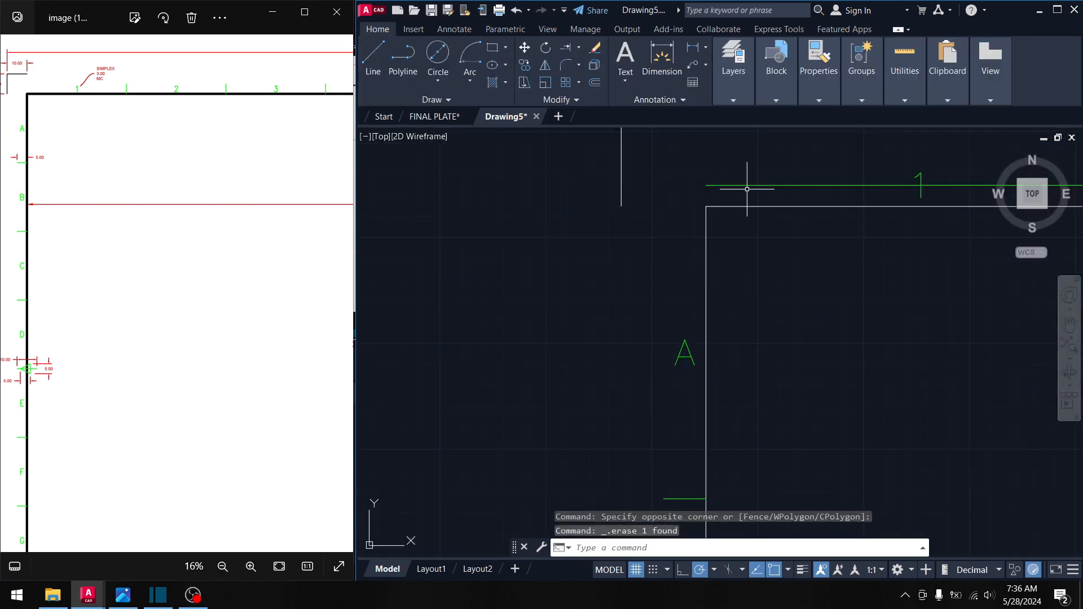
click(747, 186)
key(Delete)
scroll(733, 215, down, 3)
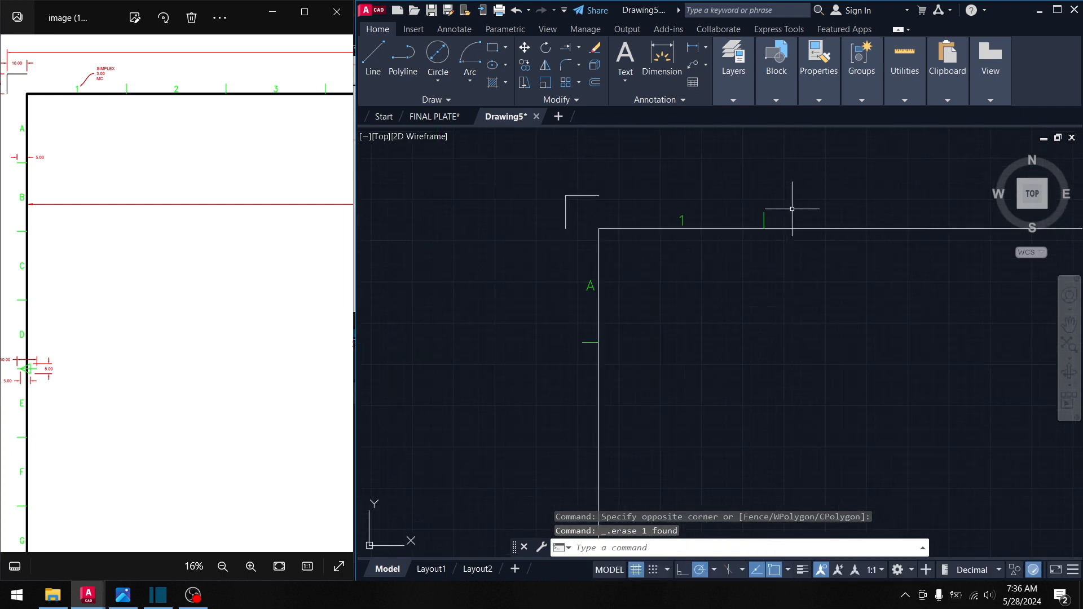
scroll(792, 209, up, 2)
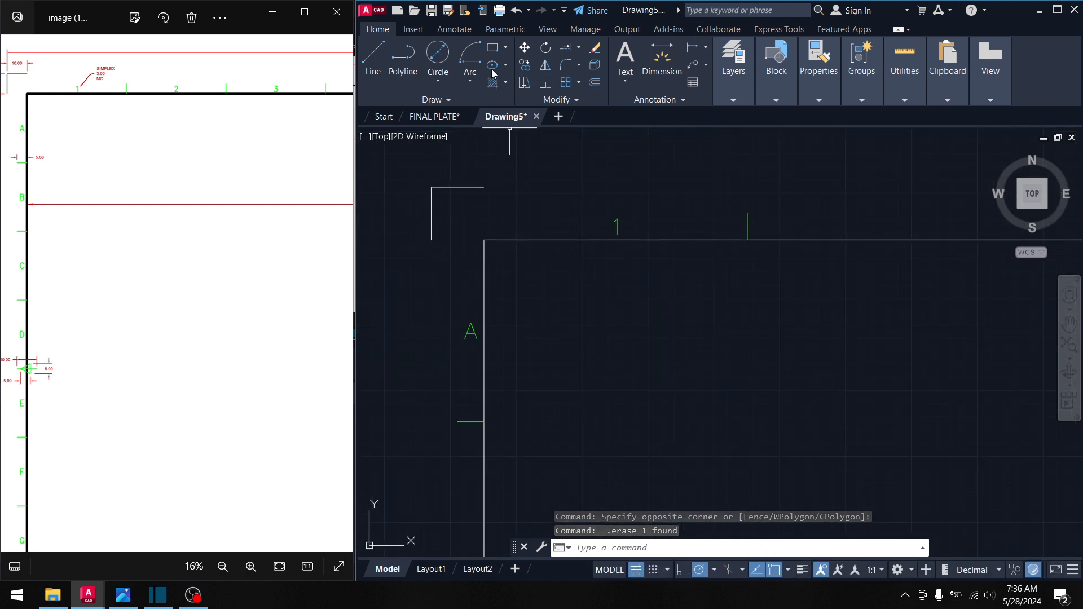
- Copy the top tick and numeral 1 from the border corner to the next zone
click(525, 66)
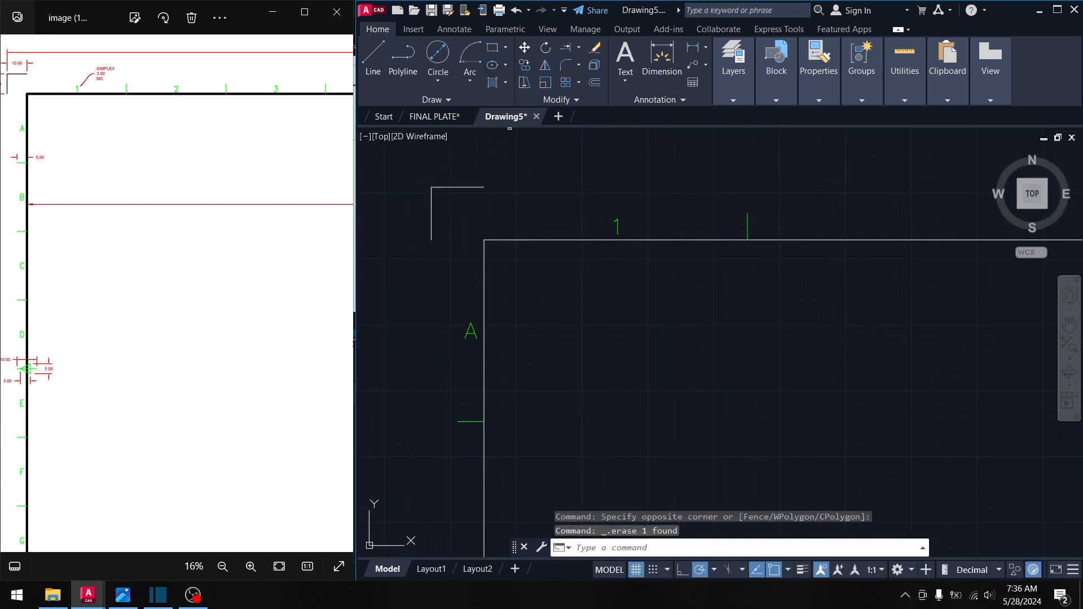
click(765, 233)
click(588, 198)
key(Return)
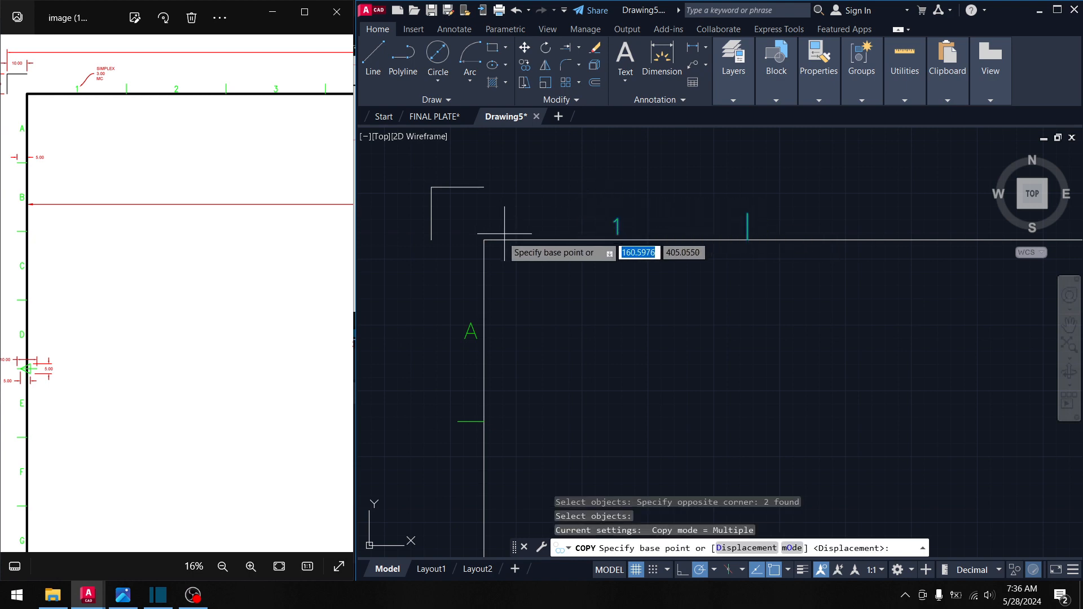
click(484, 239)
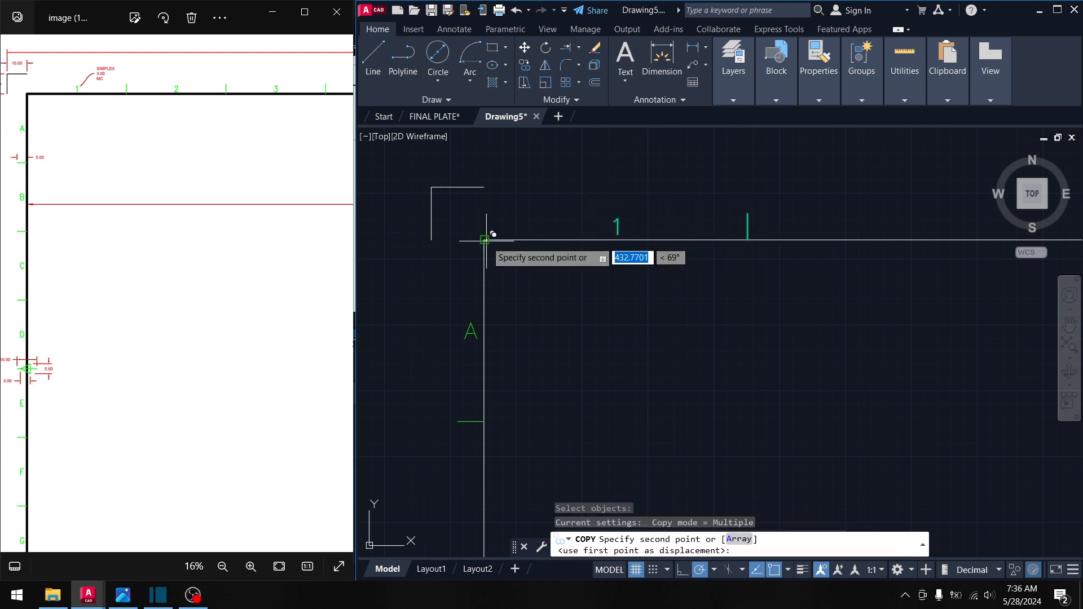
click(747, 240)
middle_drag(736, 258, 406, 234)
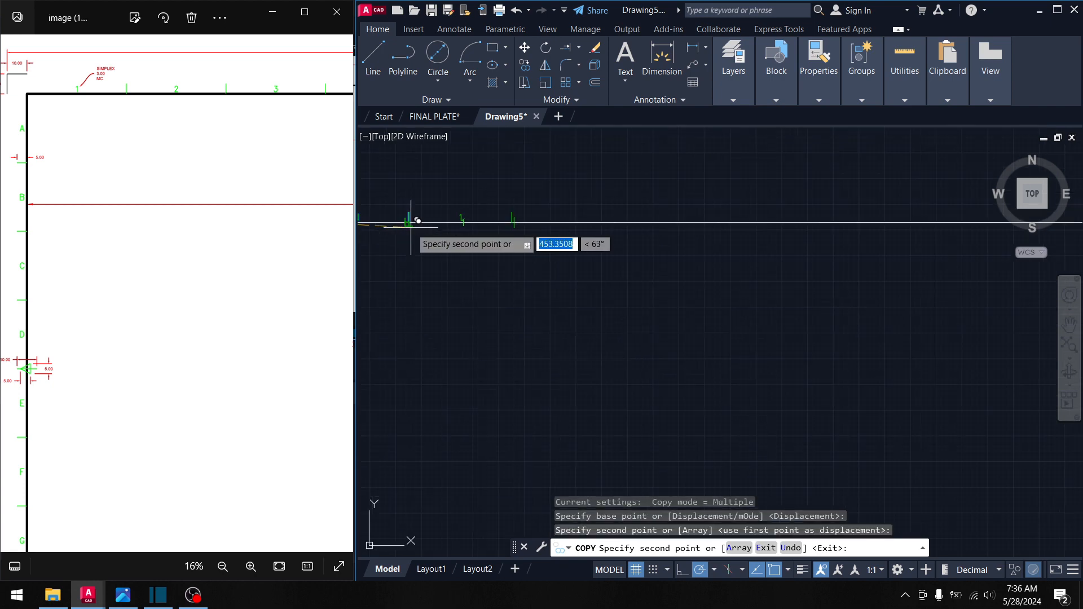
scroll(431, 226, down, 4)
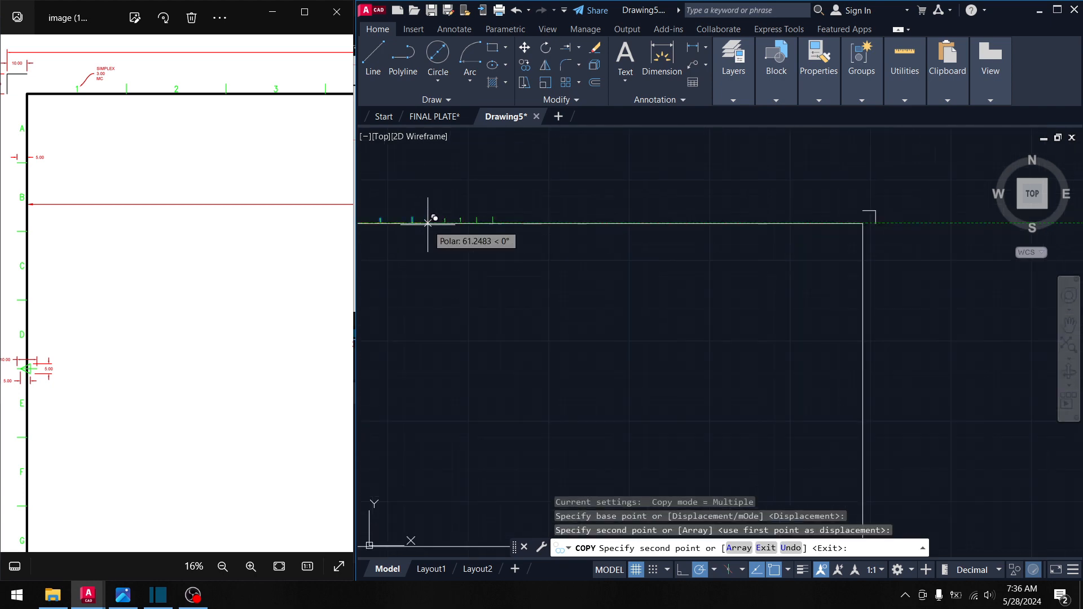
scroll(508, 232, up, 4)
- Place further tick-and-1 copies along the top border up to the right end
click(503, 227)
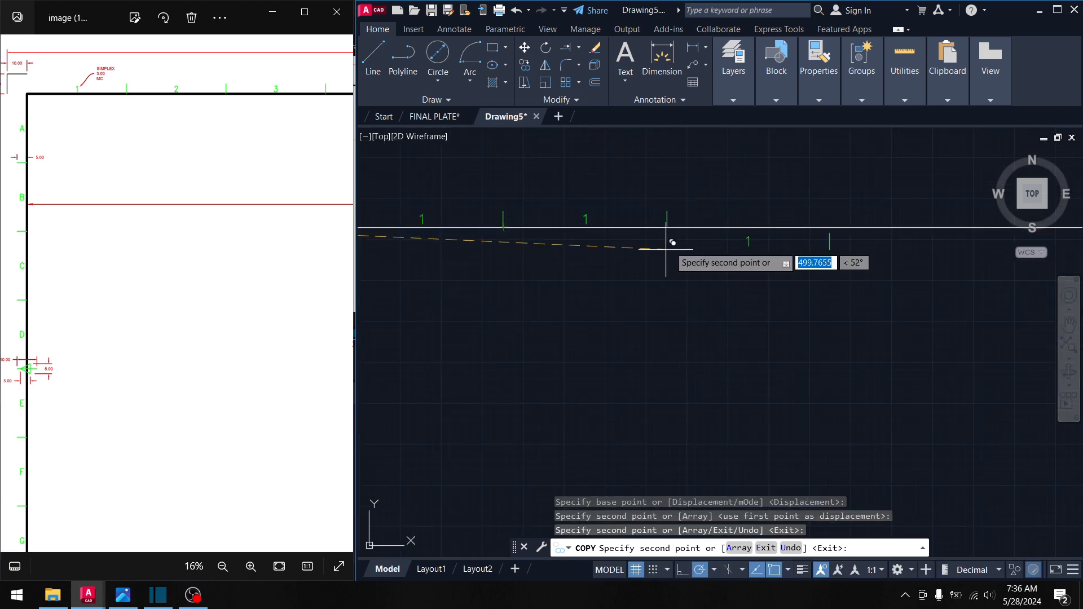
click(667, 227)
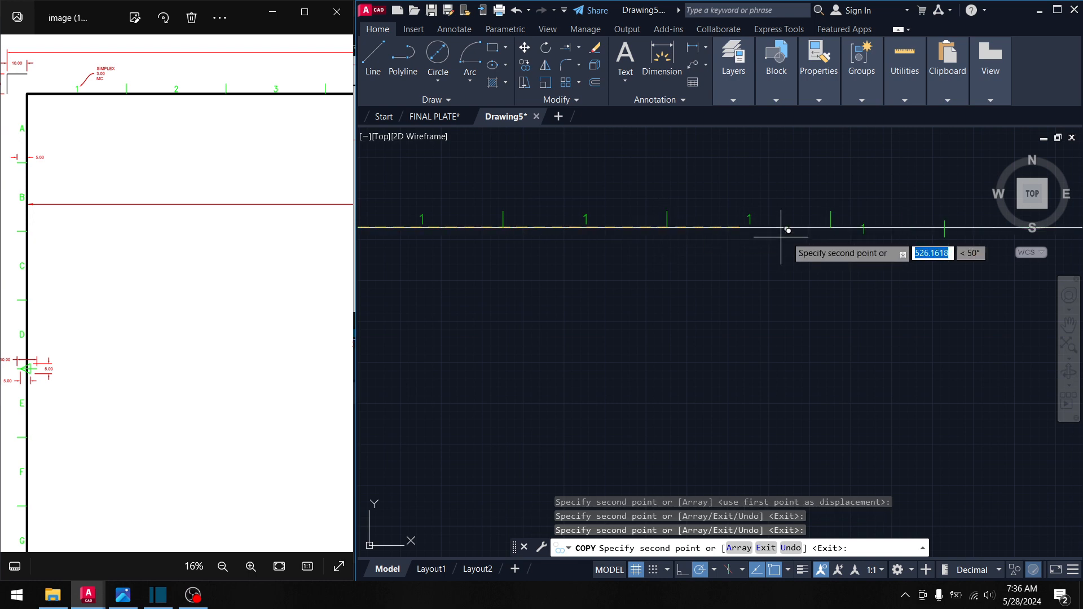
click(831, 228)
middle_drag(831, 227, 816, 236)
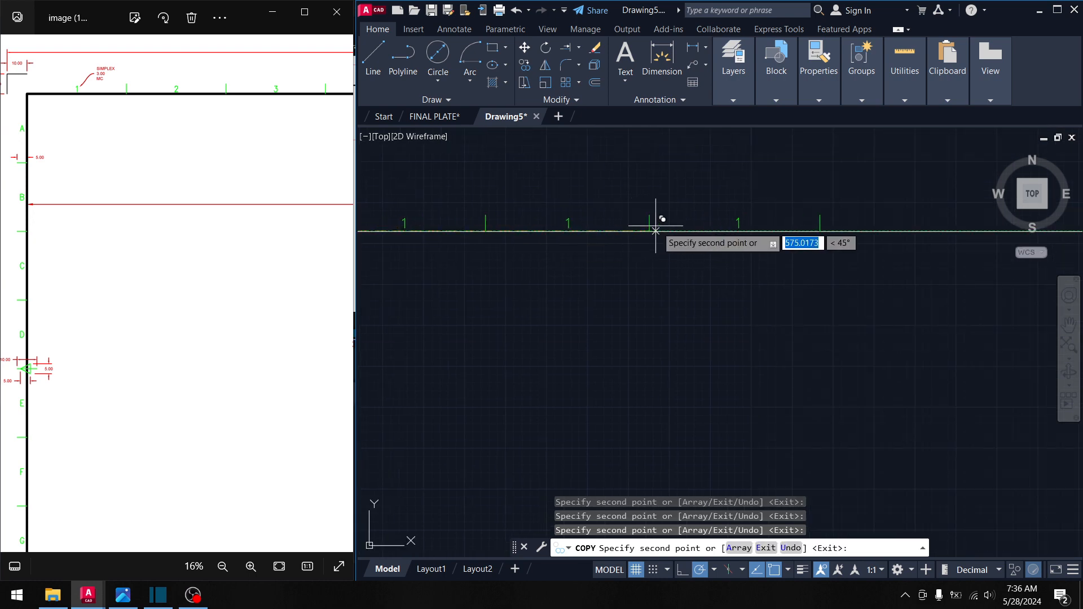
click(813, 230)
scroll(736, 242, down, 2)
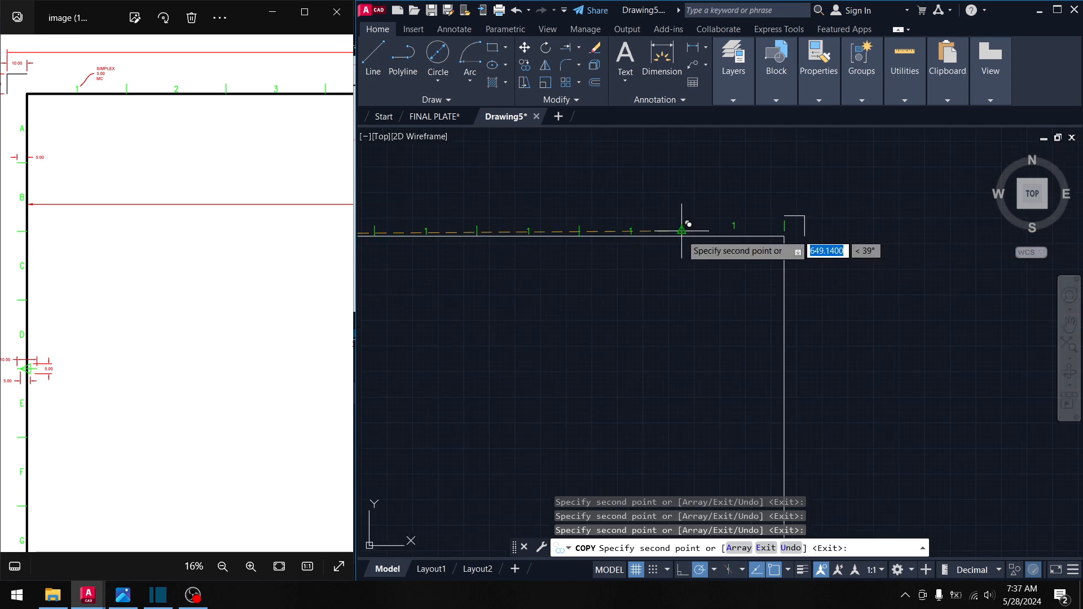
click(681, 238)
middle_drag(733, 293, 754, 295)
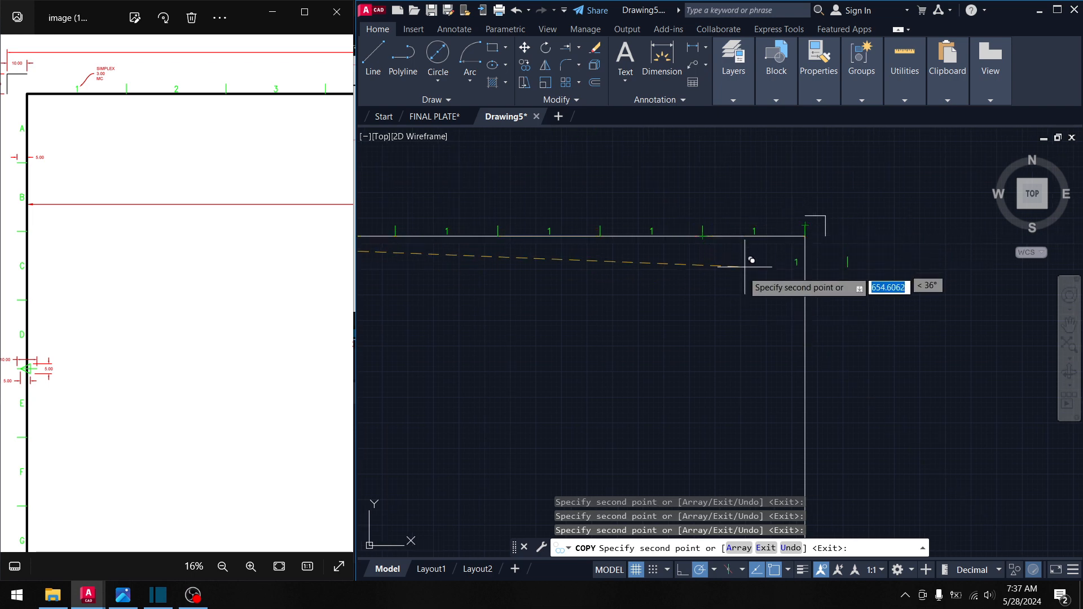
click(805, 226)
scroll(682, 271, down, 4)
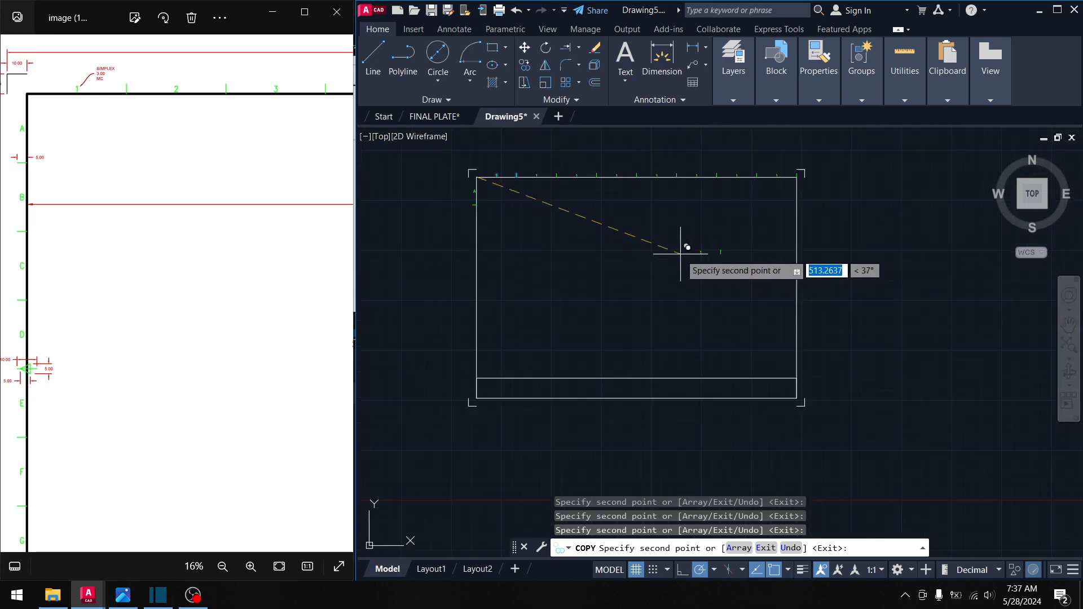
middle_drag(531, 260, 566, 258)
key(space)
scroll(492, 186, up, 6)
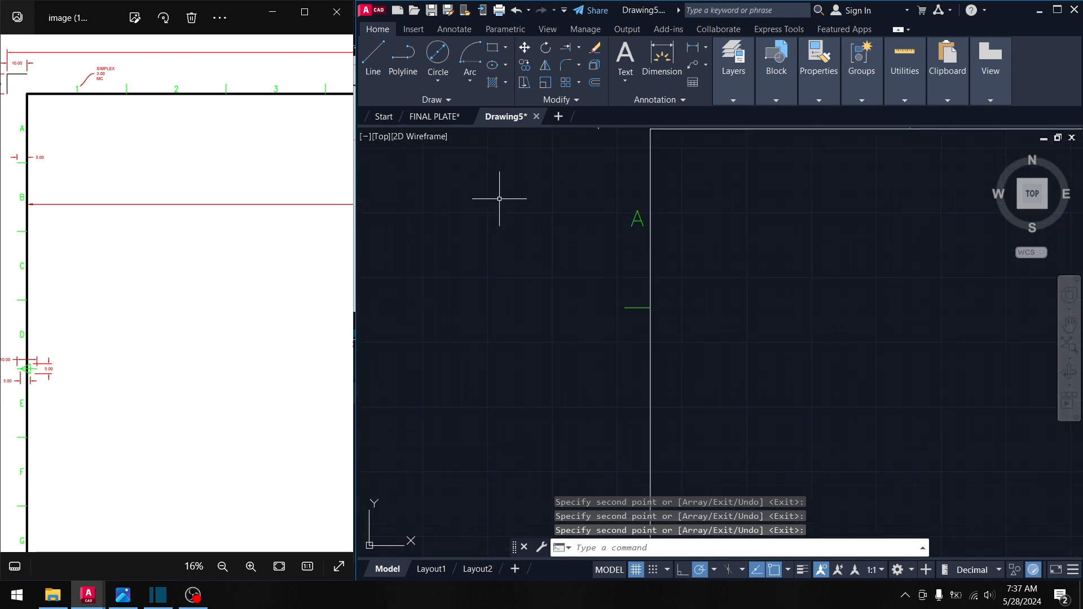
- Copy the A label and its tick from the top-left corner into the first left-edge zones
middle_drag(498, 198, 447, 238)
key(space)
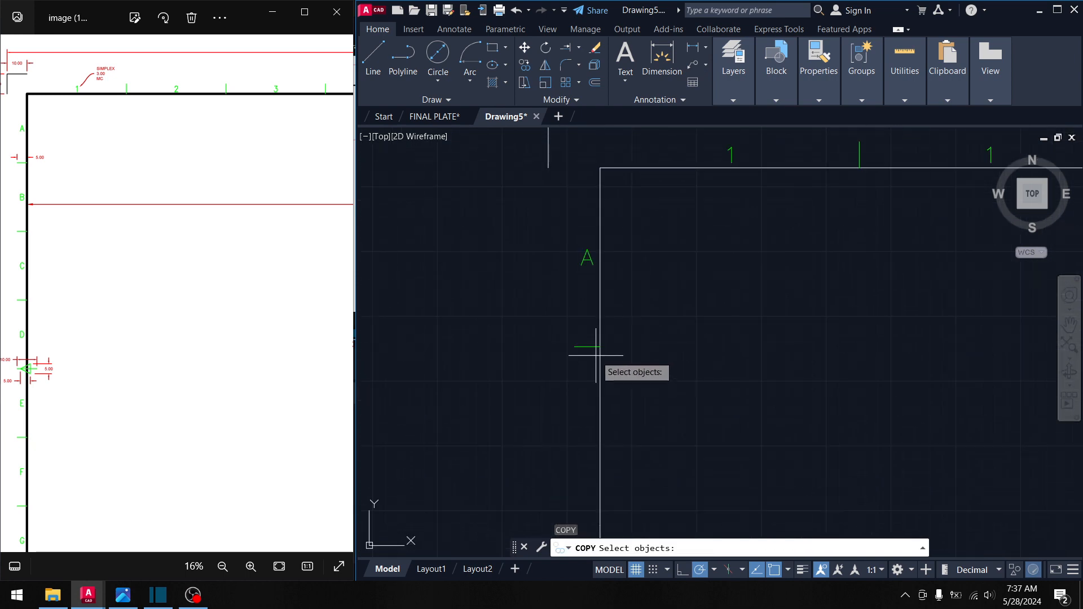
click(597, 357)
click(556, 226)
key(space)
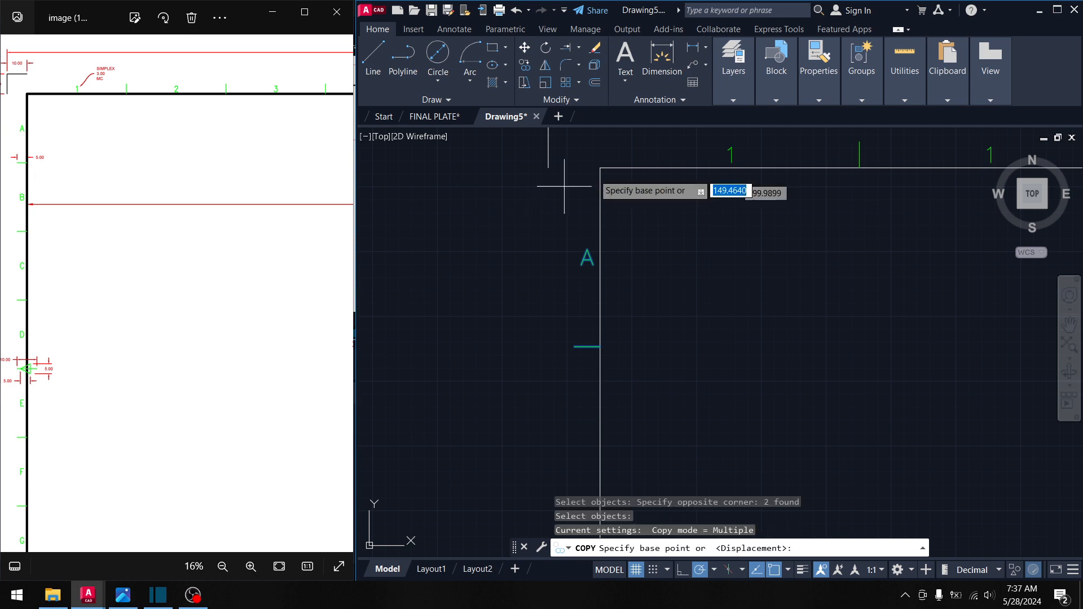
click(601, 167)
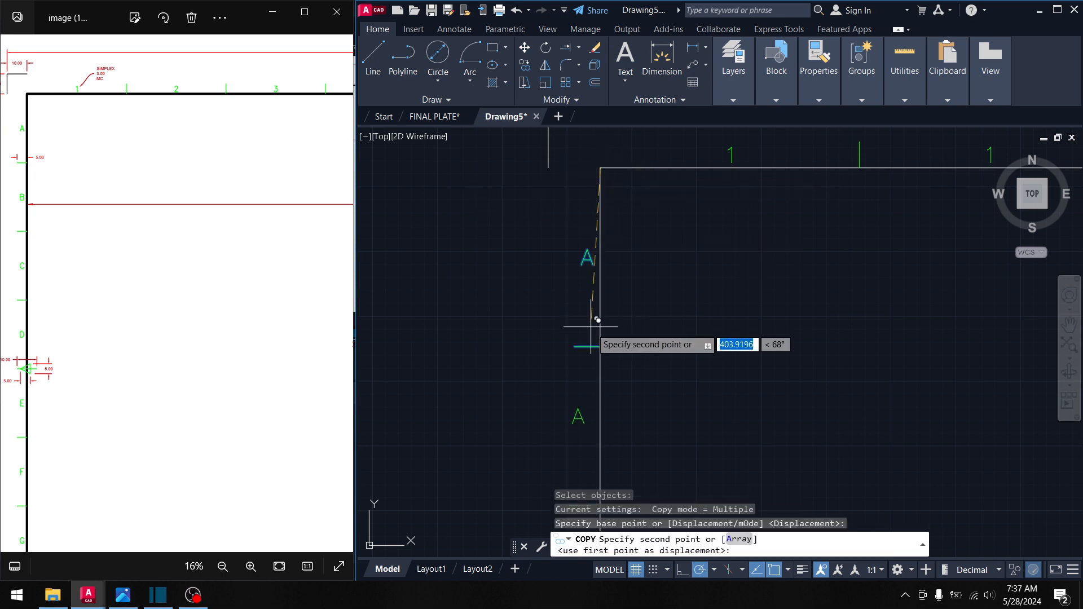
click(601, 343)
scroll(601, 341, down, 4)
scroll(621, 181, down, 3)
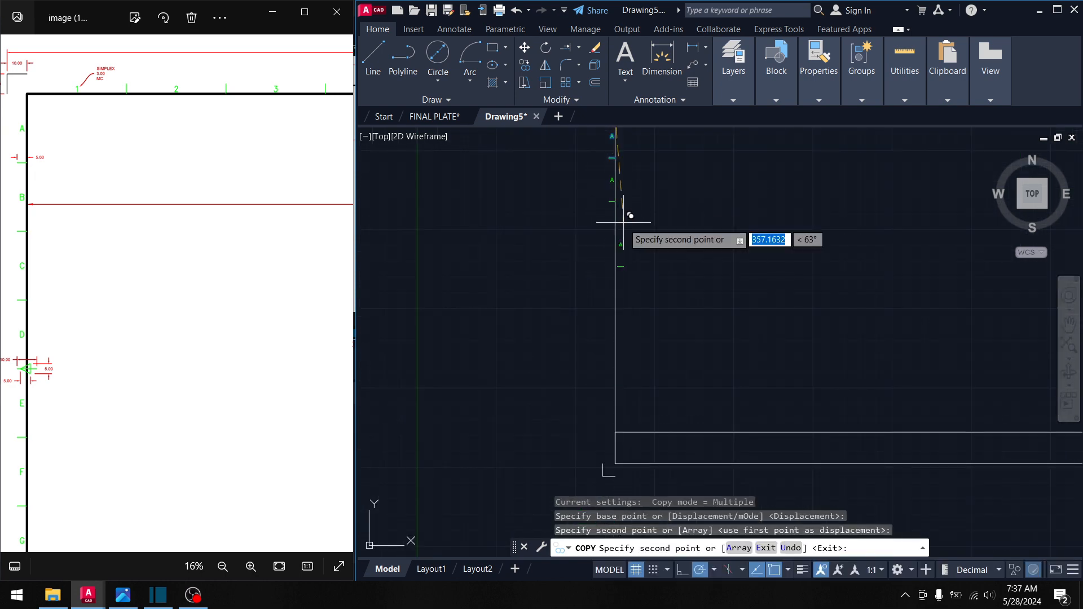
click(615, 201)
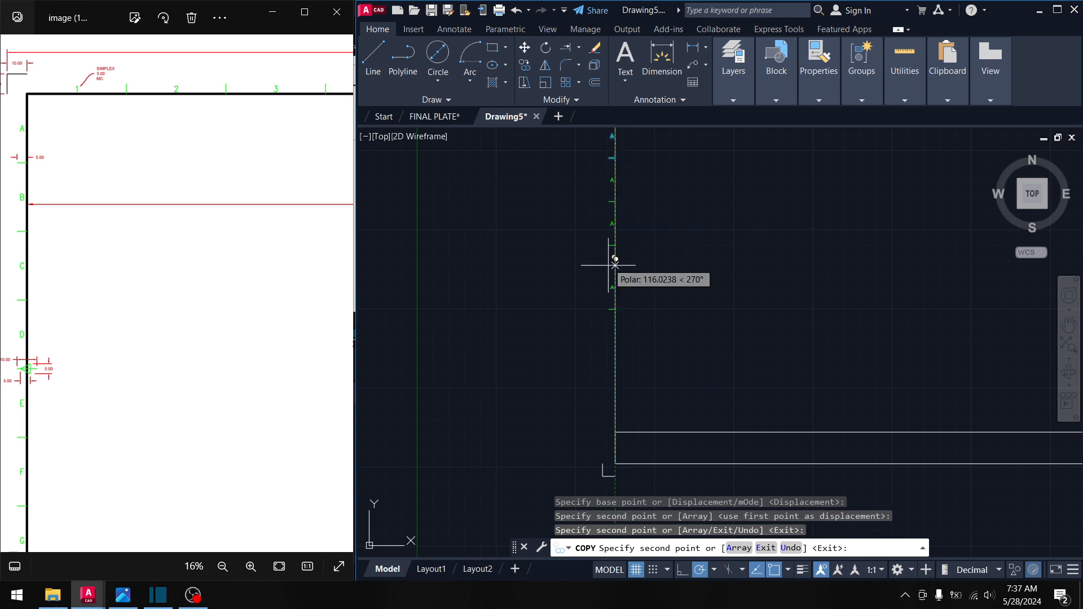
scroll(613, 261, up, 5)
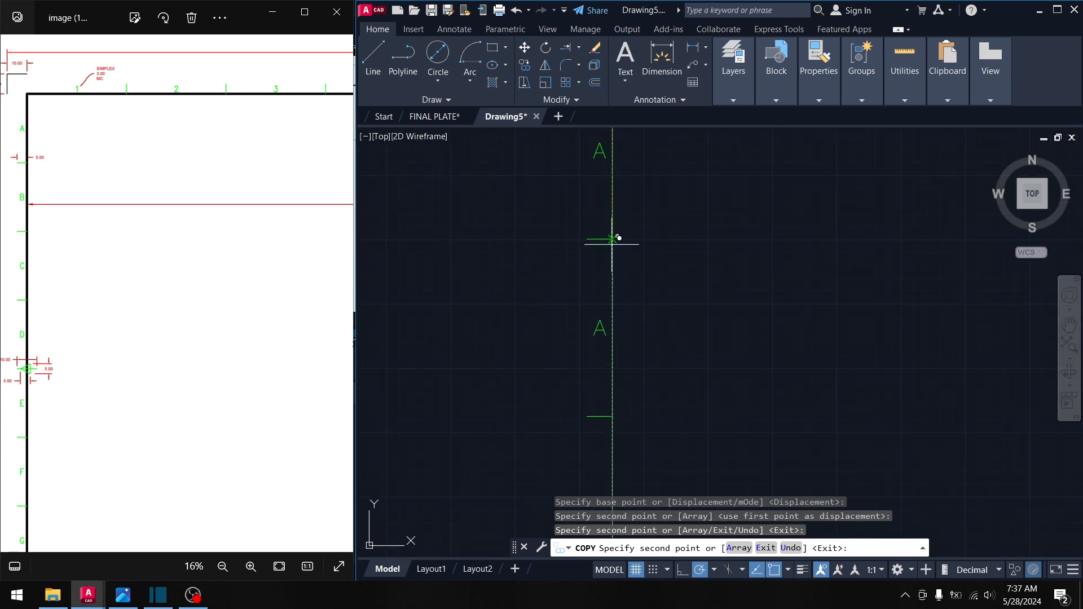
click(614, 247)
- Place the remaining A copies down to the bottom-left corner, then select a stray tick there
scroll(607, 319, down, 4)
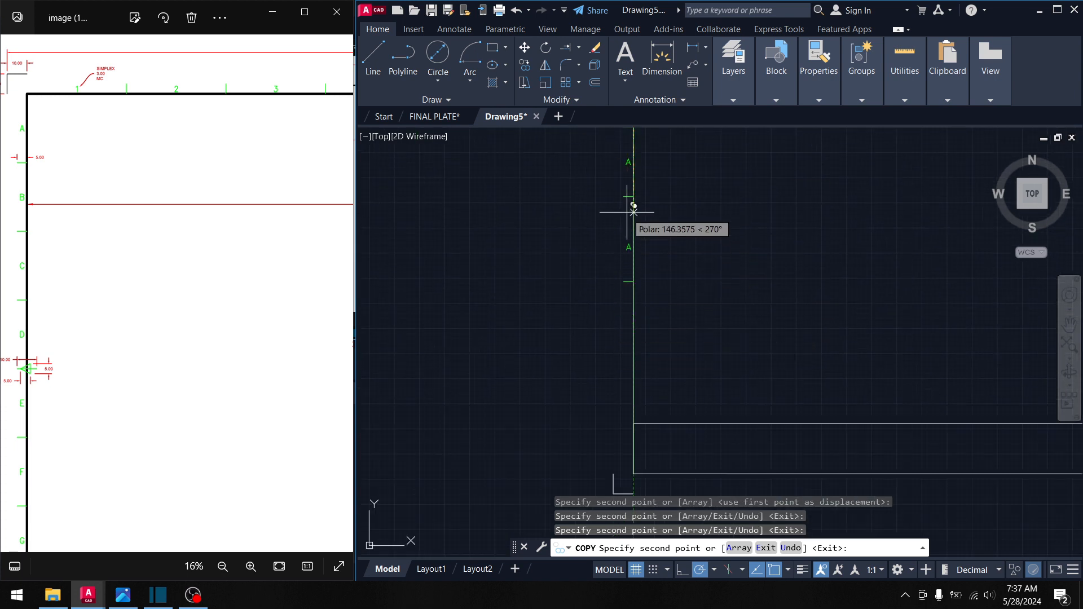
click(632, 196)
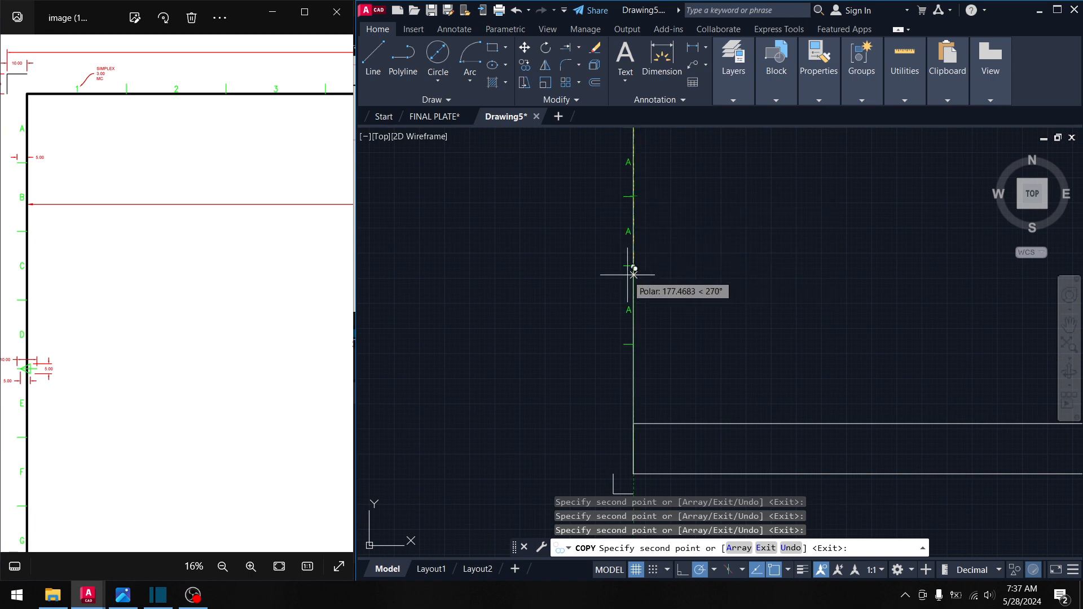
scroll(630, 259, up, 5)
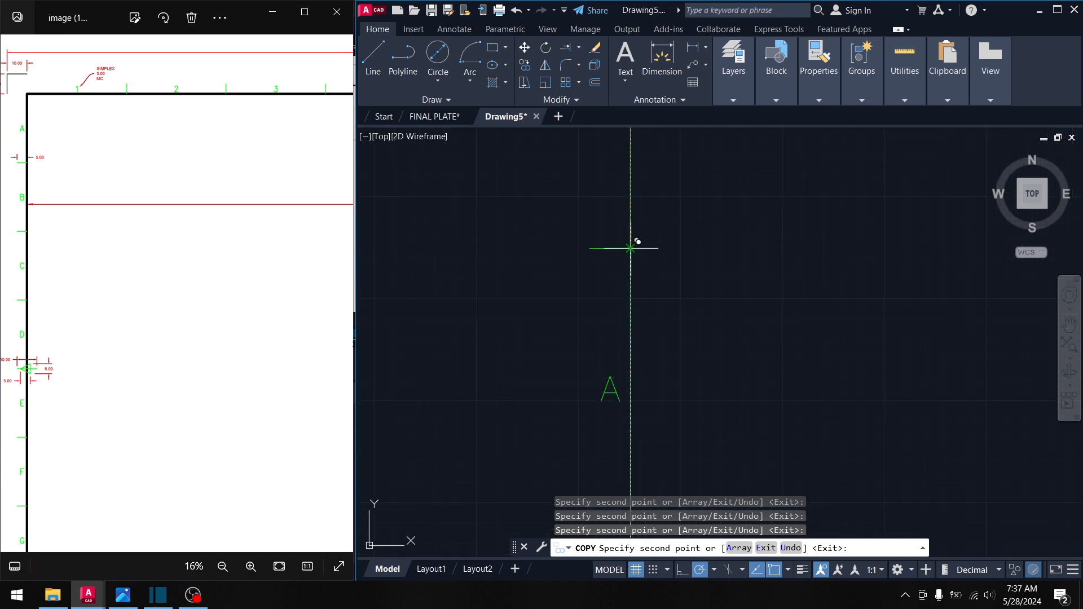
click(631, 249)
scroll(632, 310, down, 6)
middle_drag(621, 339, 633, 197)
scroll(644, 264, up, 4)
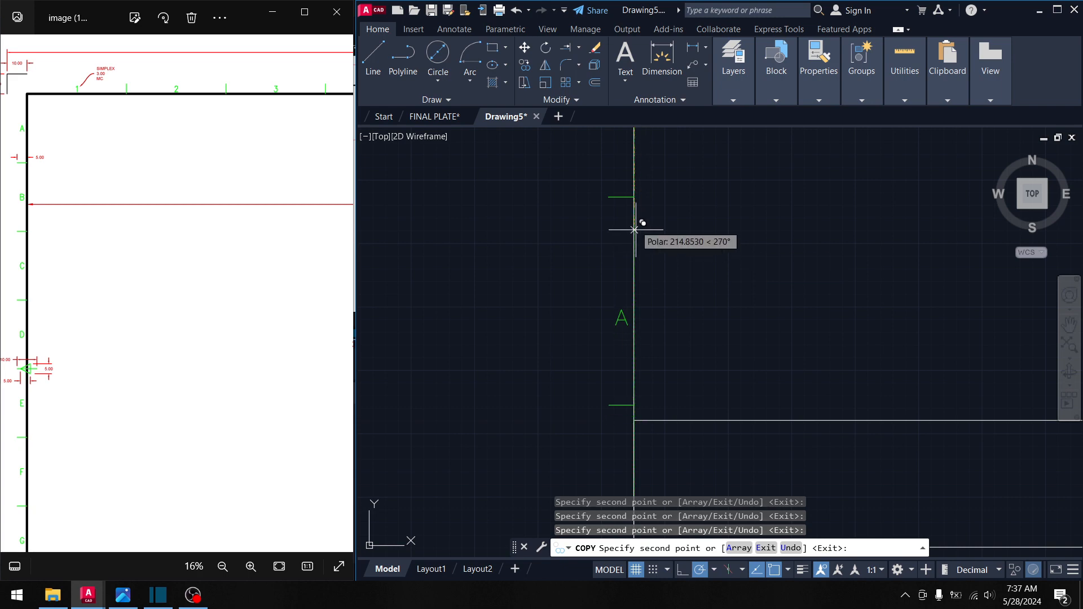
click(636, 197)
middle_drag(624, 287, 635, 137)
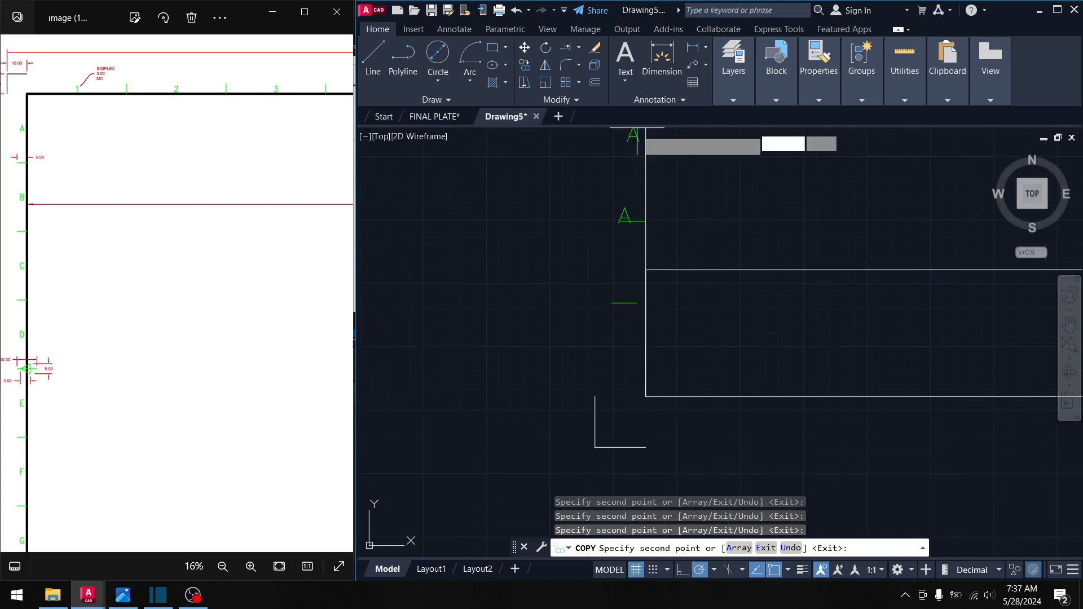
click(645, 221)
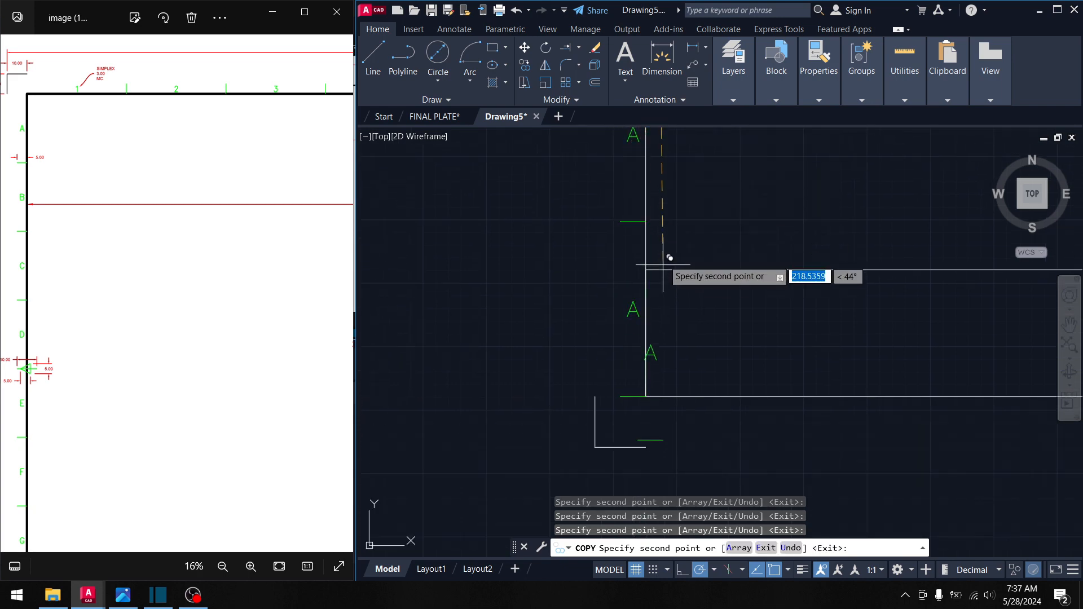
middle_drag(682, 241, 684, 234)
key(Return)
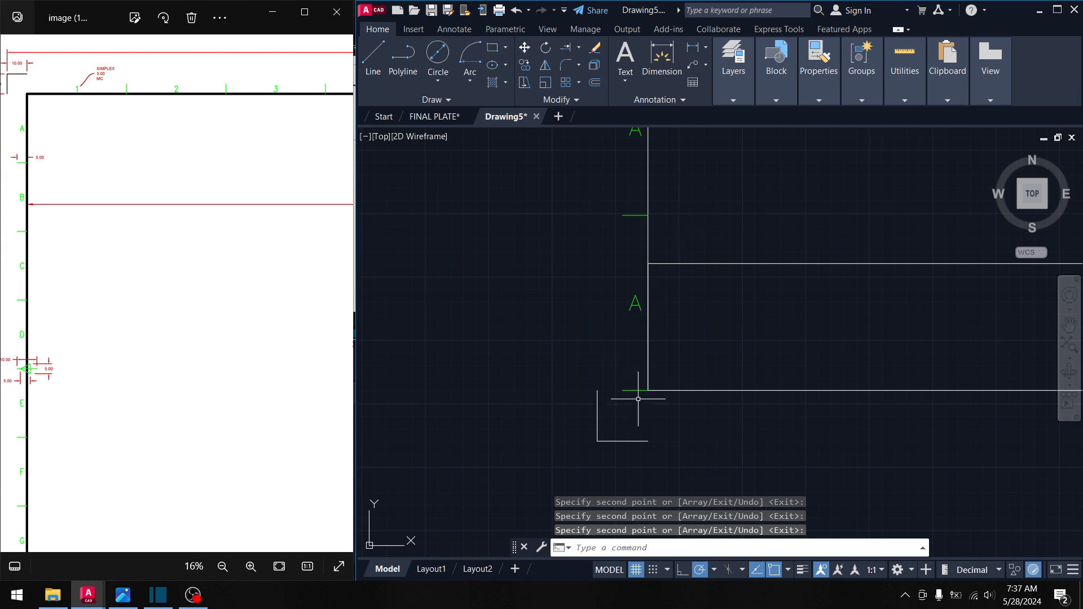
click(638, 399)
click(626, 371)
- Erase the stray ticks at the bottom-left and top-right corners, undoing an over-erase
key(Delete)
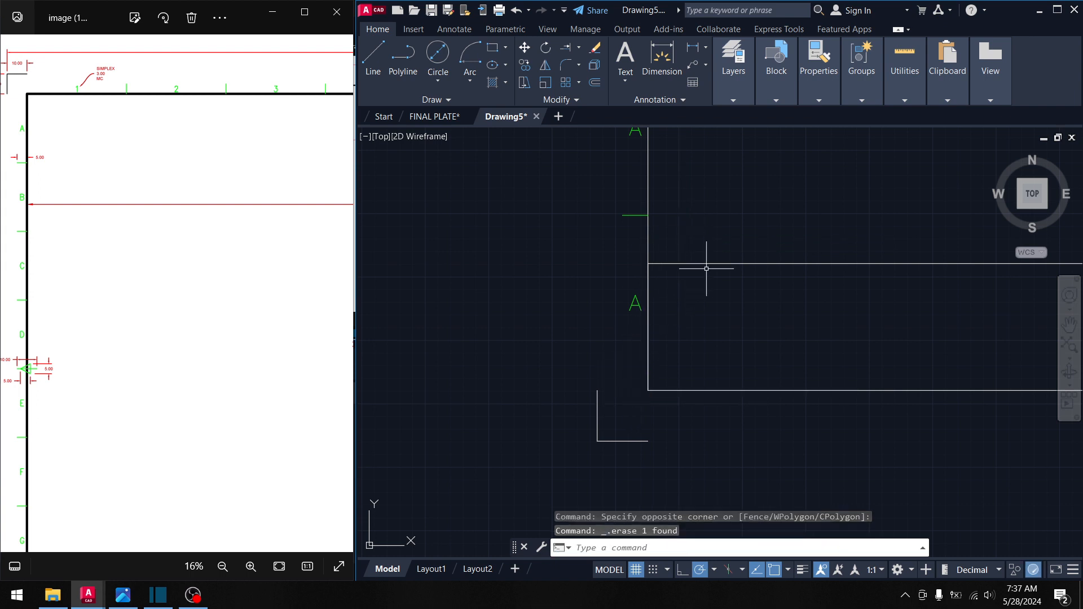
scroll(761, 217, down, 5)
scroll(667, 222, up, 2)
middle_drag(672, 196, 630, 225)
scroll(701, 193, up, 10)
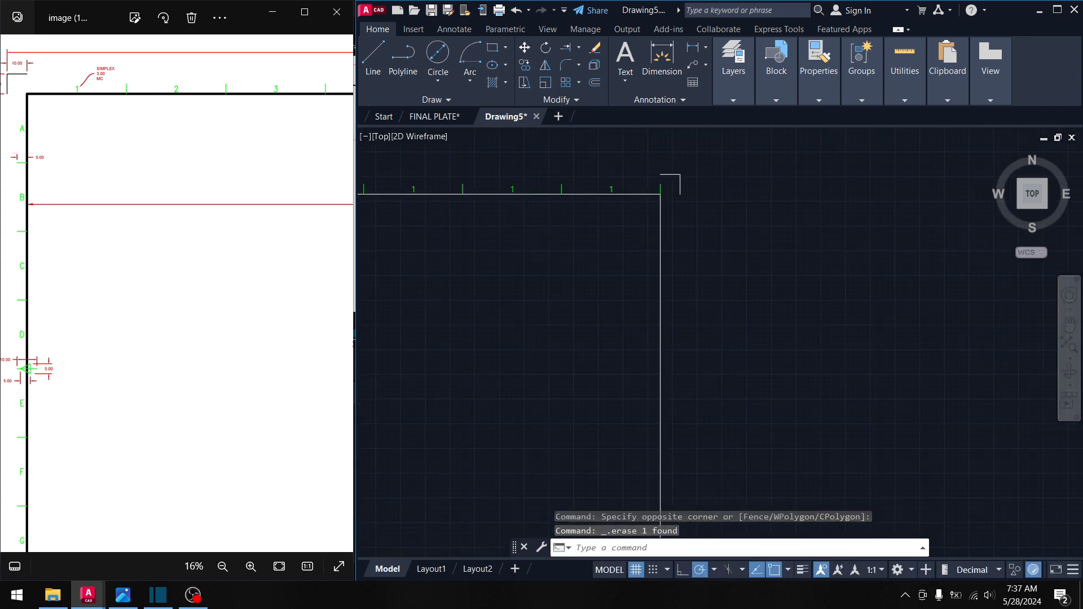
middle_drag(461, 163, 615, 256)
drag(615, 256, 548, 236)
key(Delete)
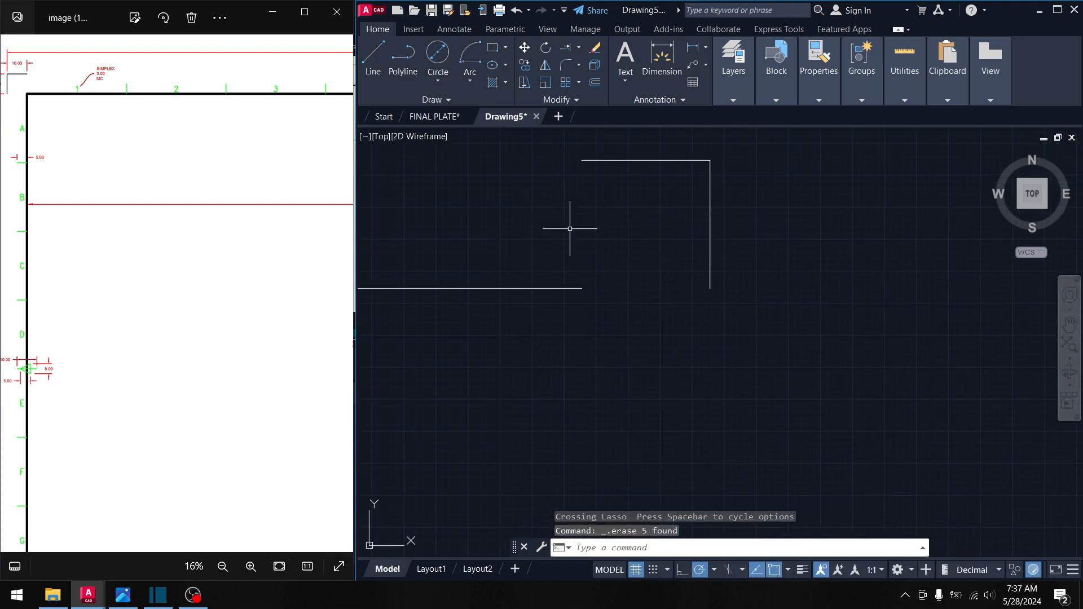
key(ctrl+z)
key(Escape)
click(610, 251)
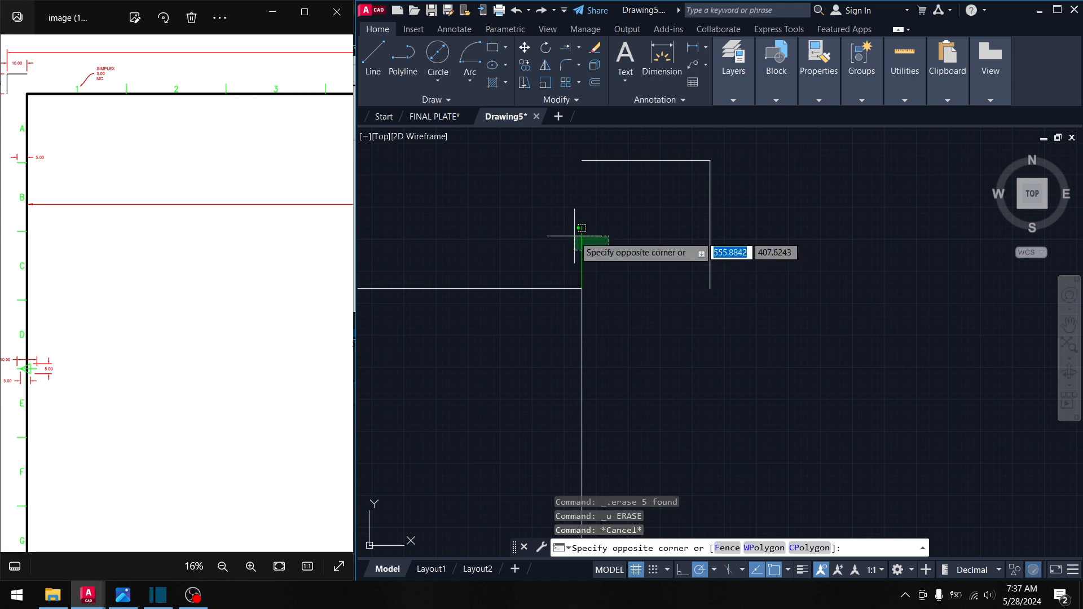
click(574, 235)
key(Delete)
scroll(573, 235, down, 10)
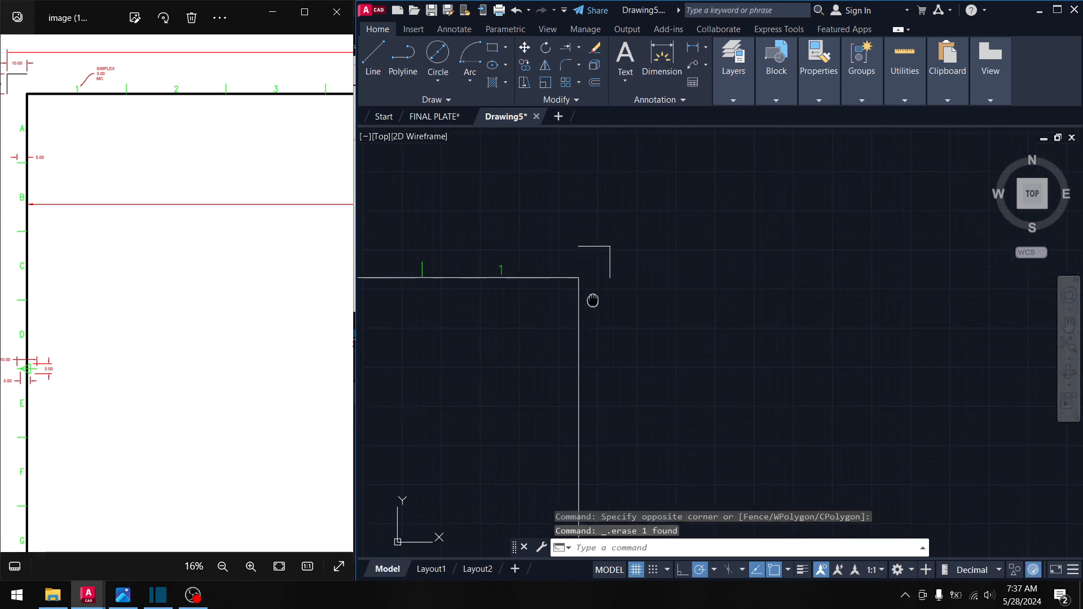
- Select all tick marks along the top edge and start mirroring them
middle_drag(624, 271, 788, 255)
middle_drag(698, 287, 630, 381)
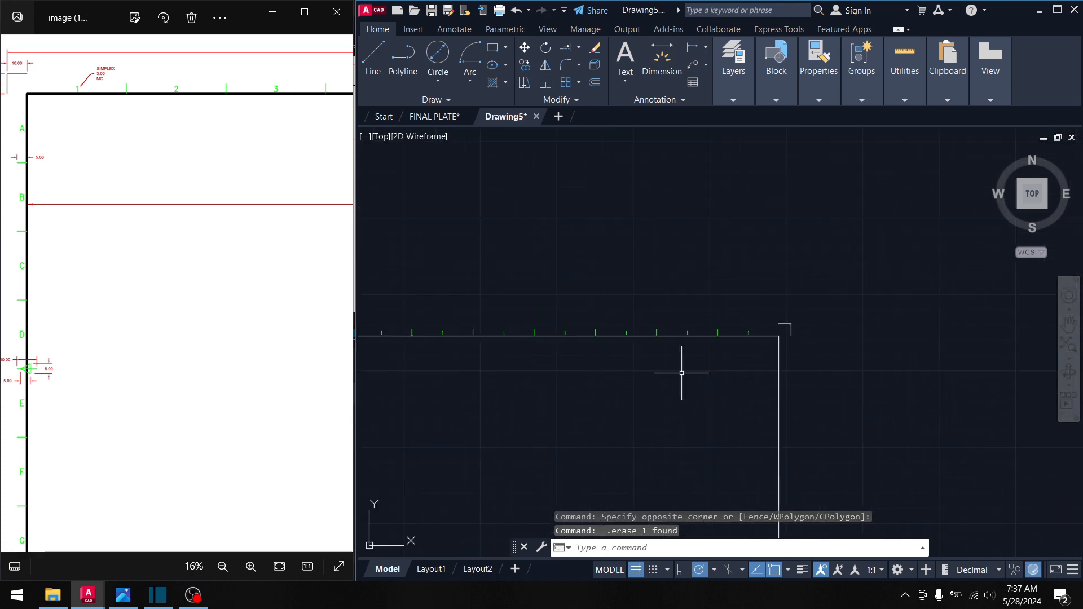
scroll(756, 333, up, 8)
click(773, 307)
middle_drag(468, 280, 762, 272)
scroll(405, 266, down, 7)
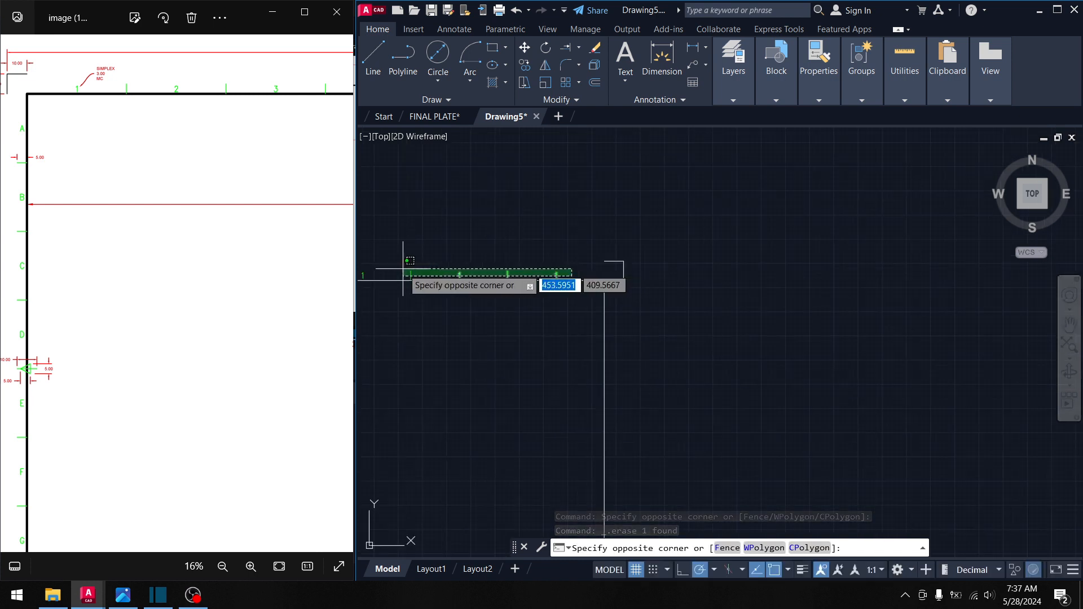
middle_drag(404, 265, 798, 269)
middle_drag(408, 234, 627, 256)
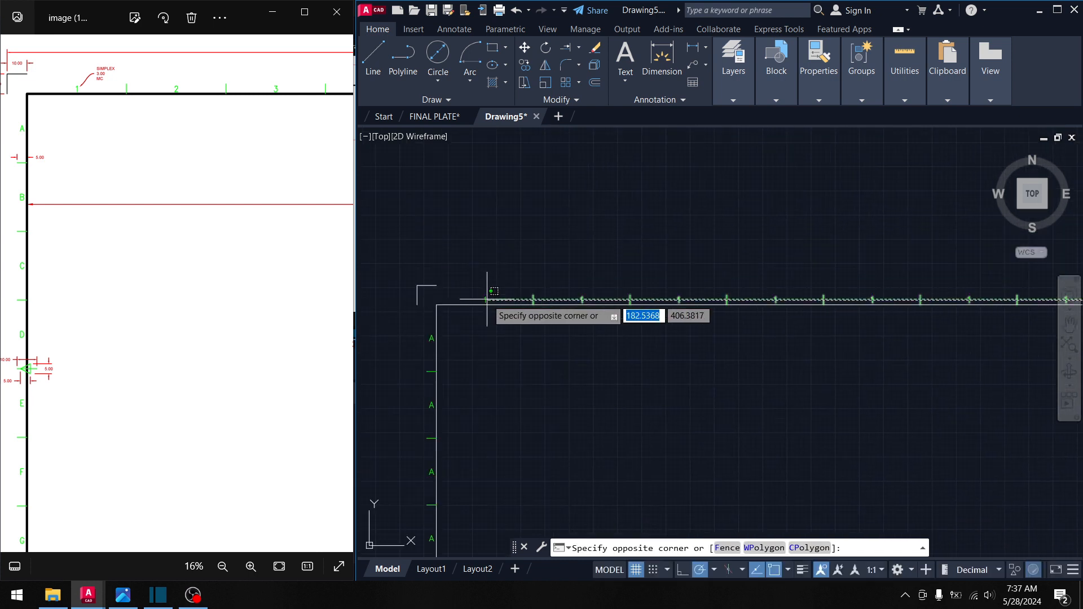
click(461, 294)
mouse_move(459, 295)
middle_down()
mouse_move(594, 334)
mouse_move(453, 238)
middle_up()
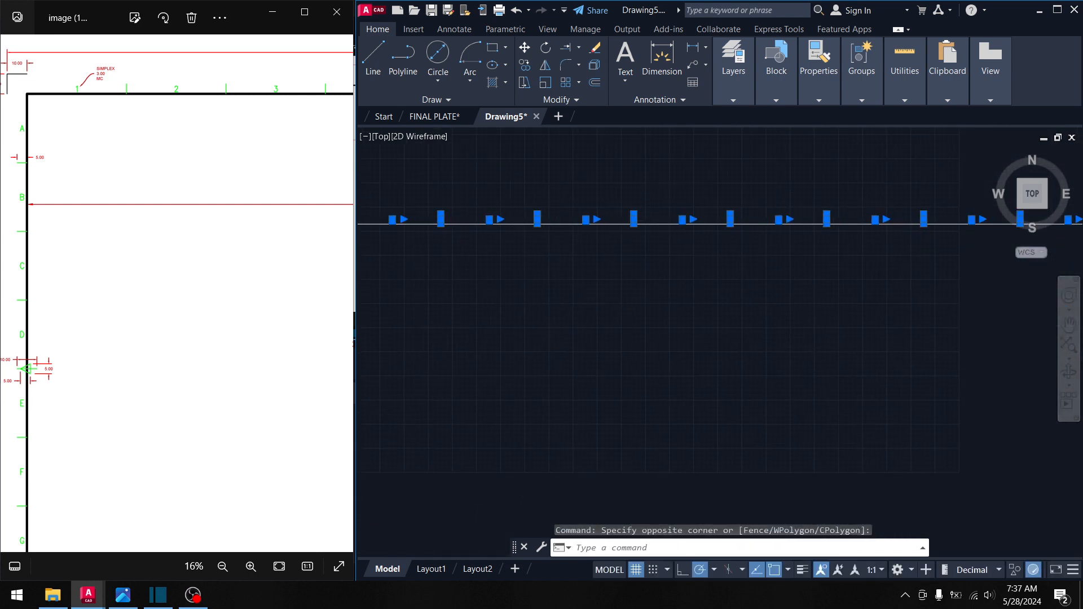
click(545, 66)
scroll(564, 271, down, 9)
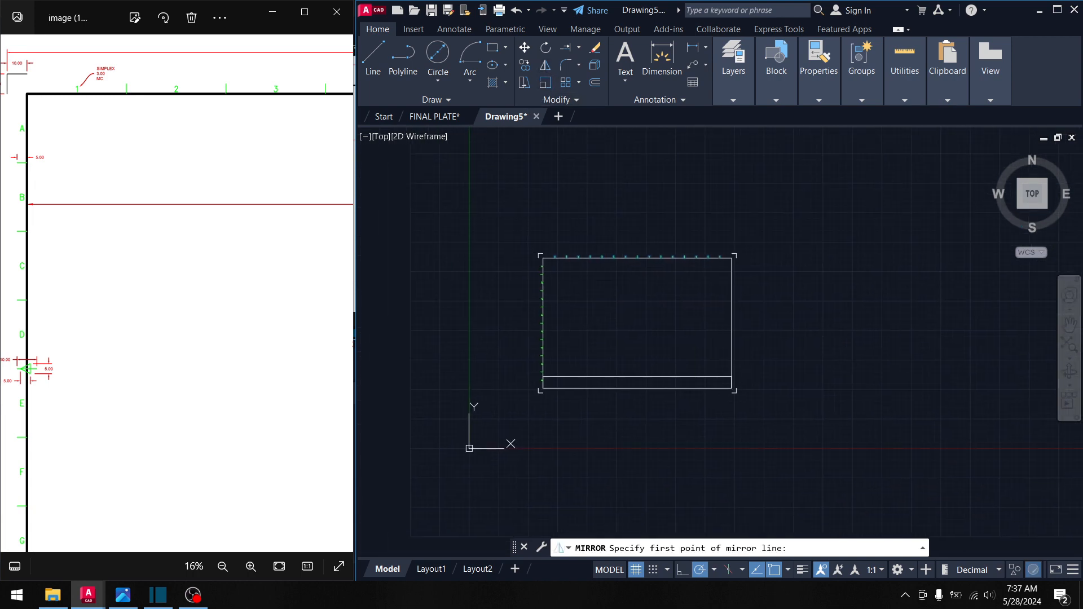
scroll(537, 315, up, 4)
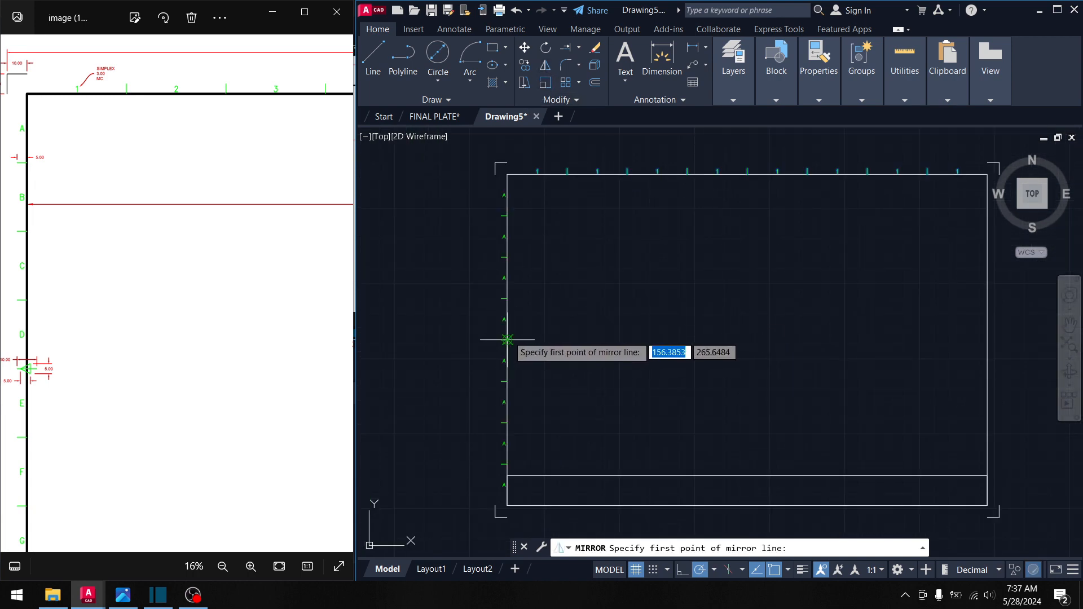
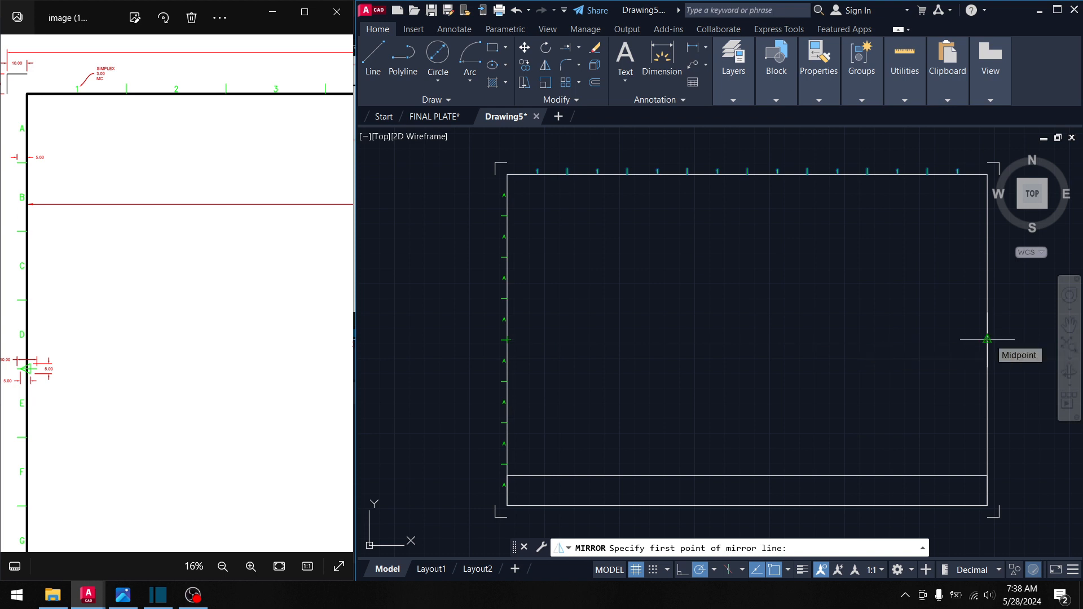
- Mirror the top tick marks across the horizontal midline onto the bottom border, keeping the originals
click(987, 339)
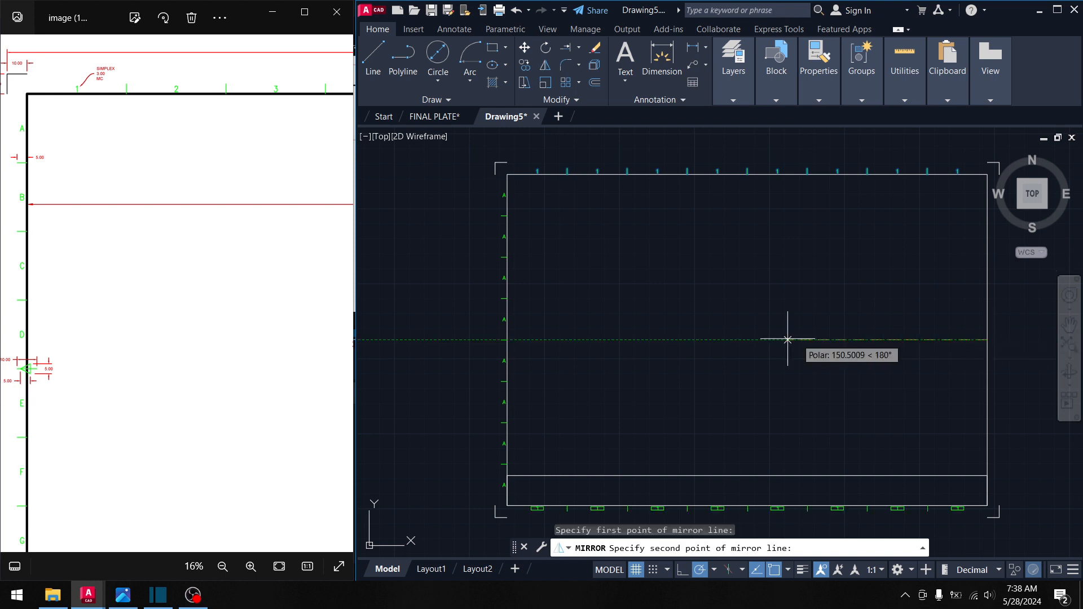
click(519, 340)
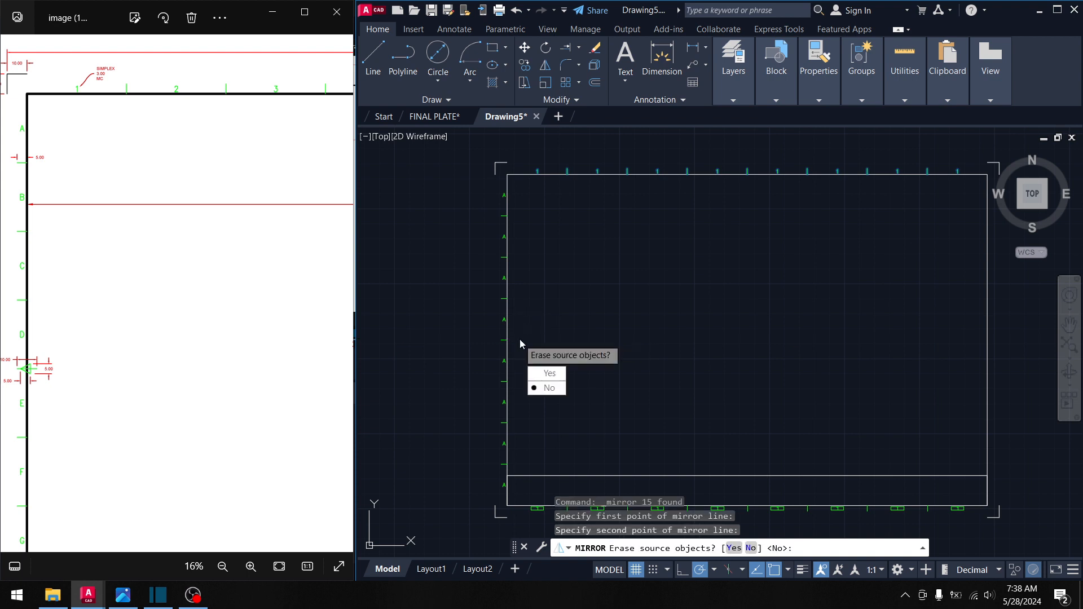
click(556, 388)
- Mirror the left border's A labels and ticks across the vertical midline onto the right border, keeping the originals
mouse_move(590, 346)
middle_down()
mouse_move(647, 249)
mouse_move(747, 321)
mouse_move(768, 359)
middle_up()
click(551, 151)
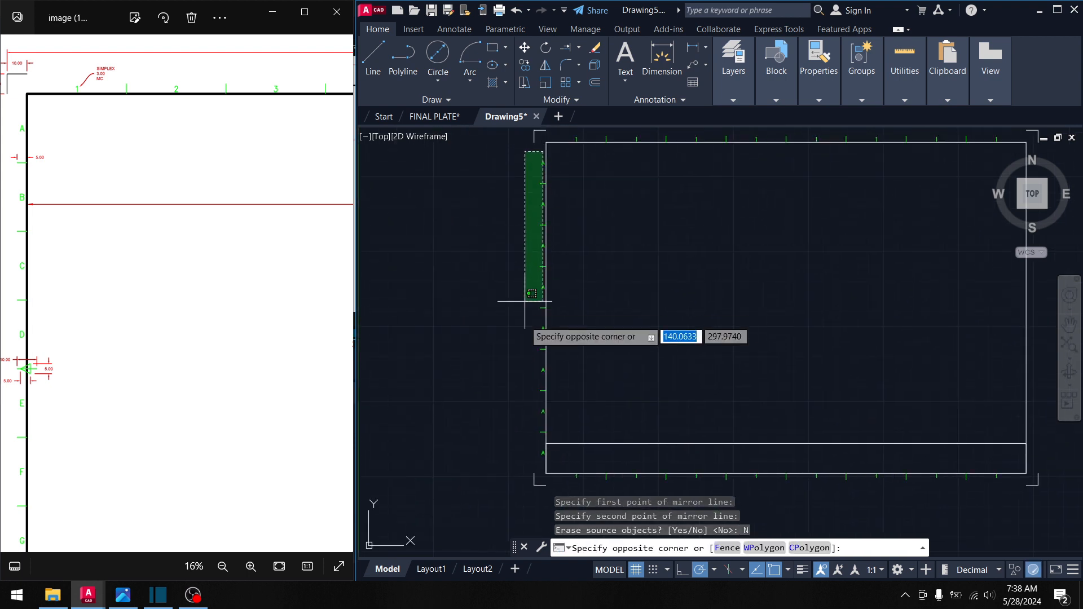
click(528, 468)
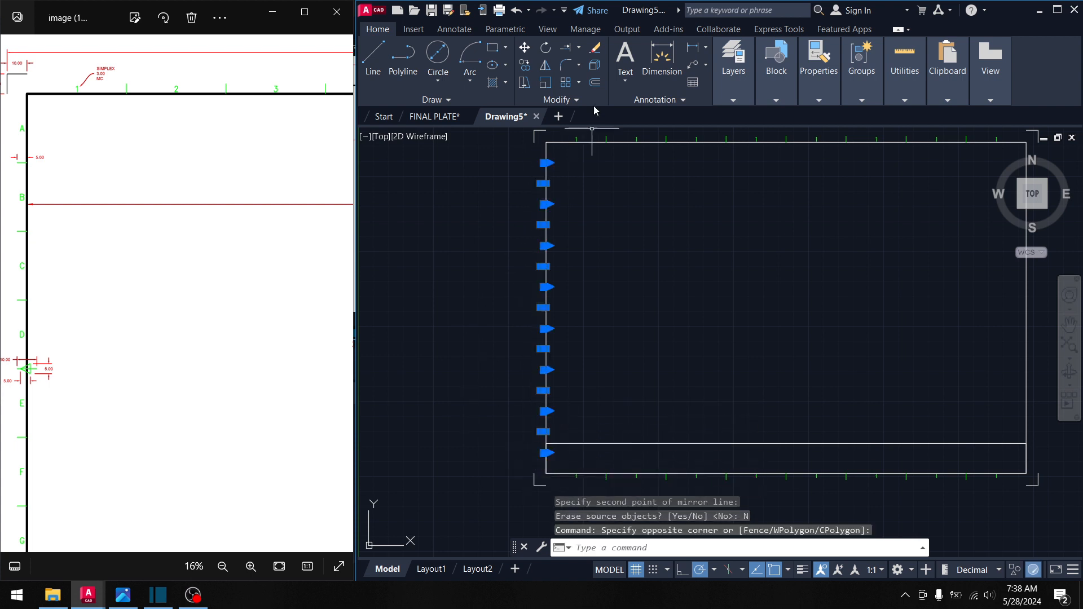
key(Return)
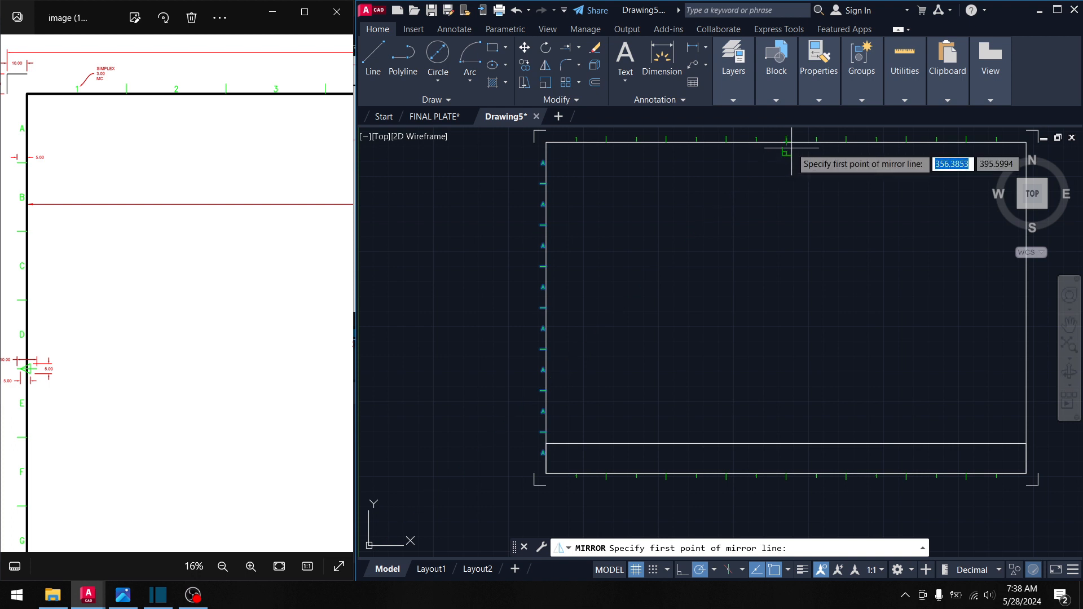
click(787, 143)
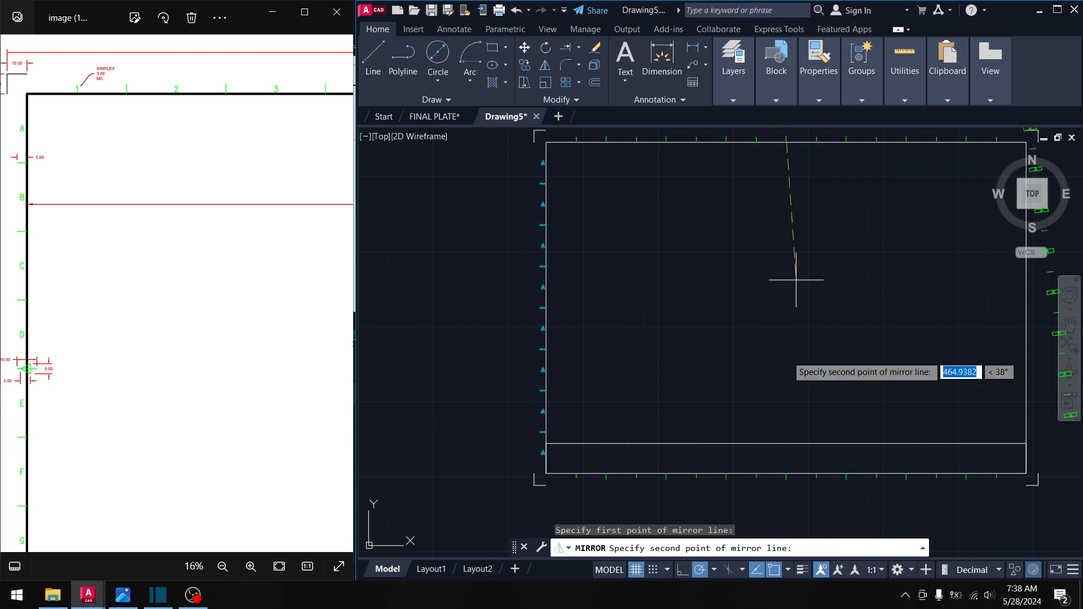
click(786, 395)
click(812, 443)
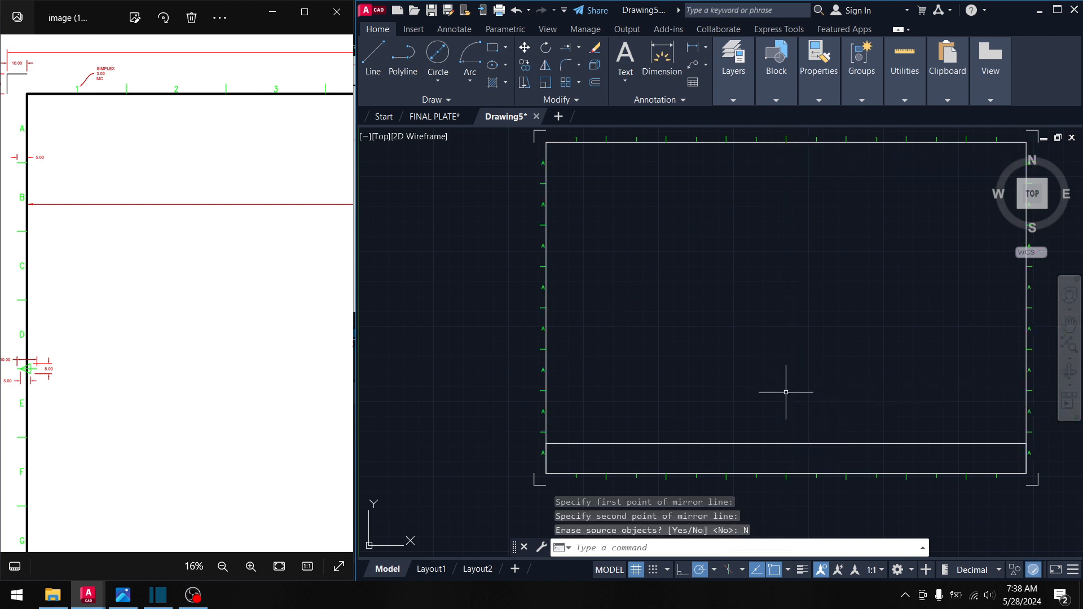
- Pan and zoom around the sheet to check the mirrored ticks on the right border
middle_drag(936, 296, 780, 286)
scroll(863, 282, up, 4)
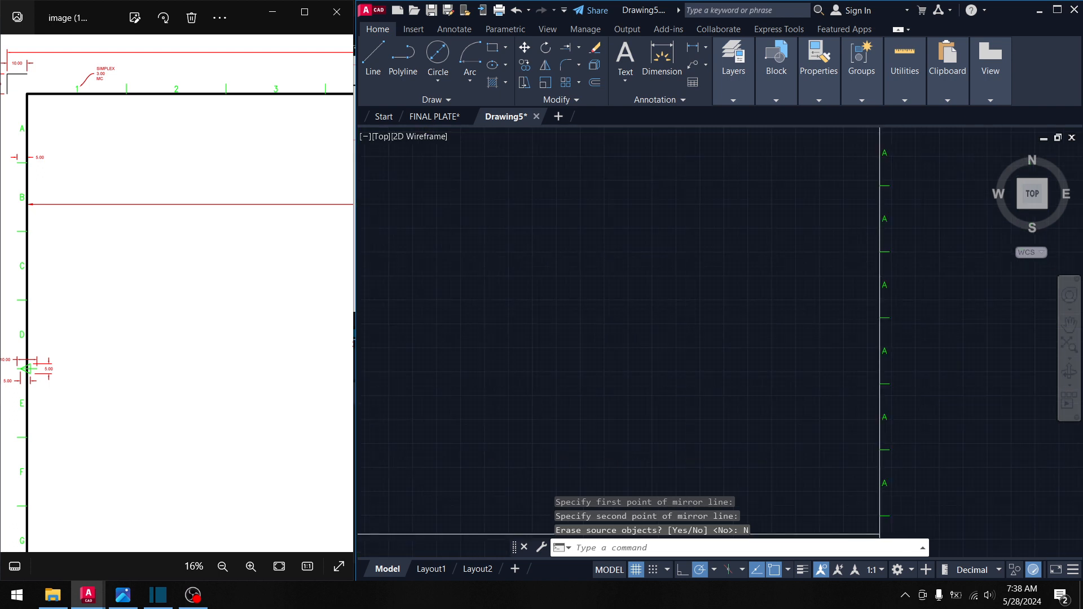
middle_drag(851, 252, 735, 215)
scroll(778, 372, down, 4)
mouse_move(773, 396)
middle_down()
mouse_move(812, 254)
mouse_move(857, 387)
middle_up()
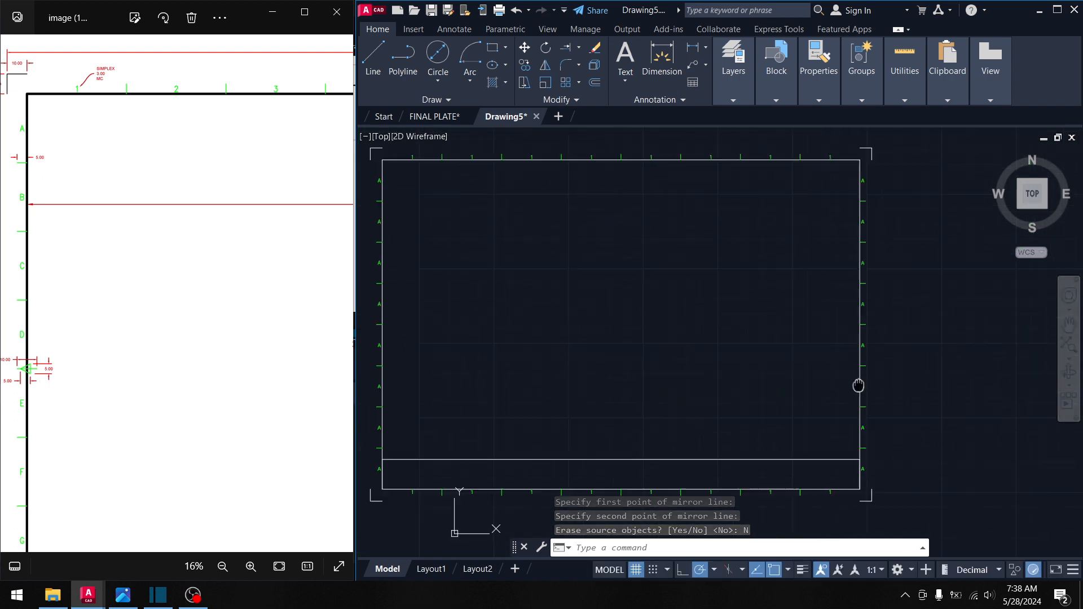
middle_drag(681, 299, 843, 304)
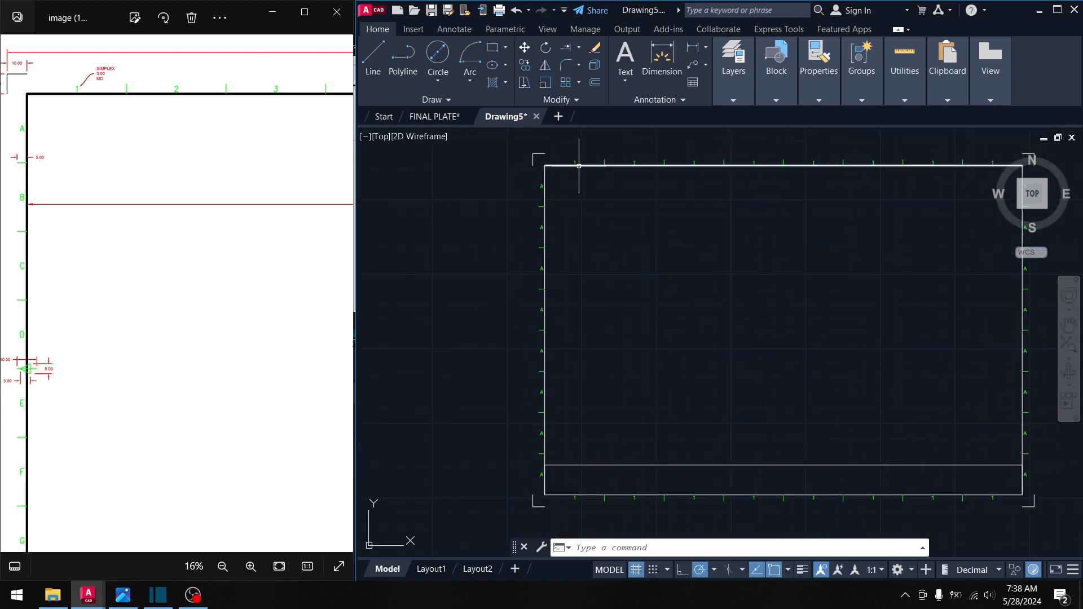
scroll(579, 166, up, 2)
mouse_move(634, 254)
middle_down()
mouse_move(646, 295)
mouse_move(635, 290)
middle_up()
scroll(571, 183, up, 4)
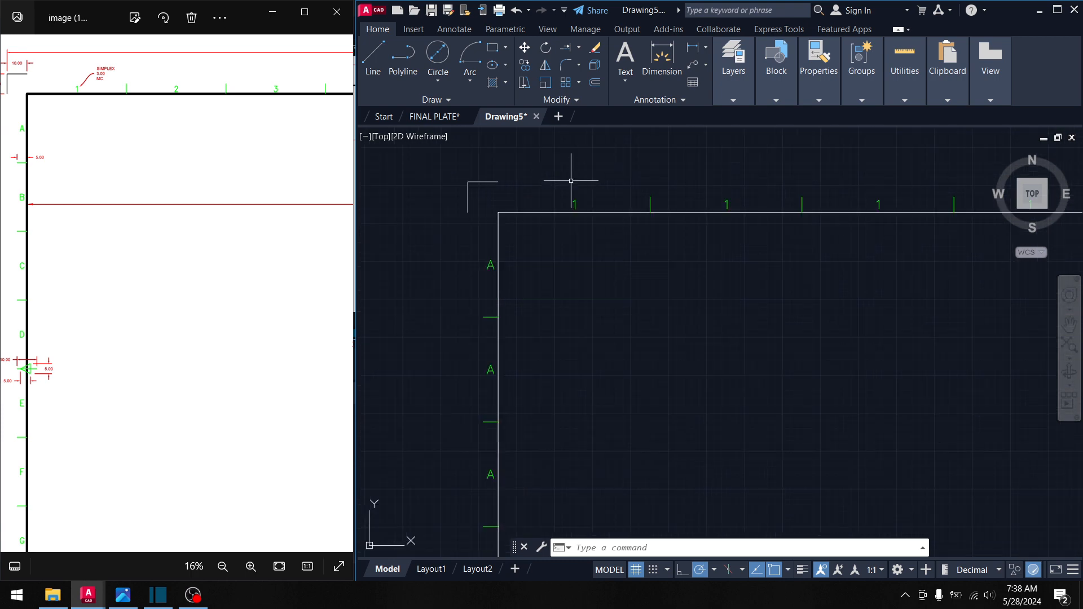
drag(193, 110, 127, 130)
scroll(208, 137, down, 2)
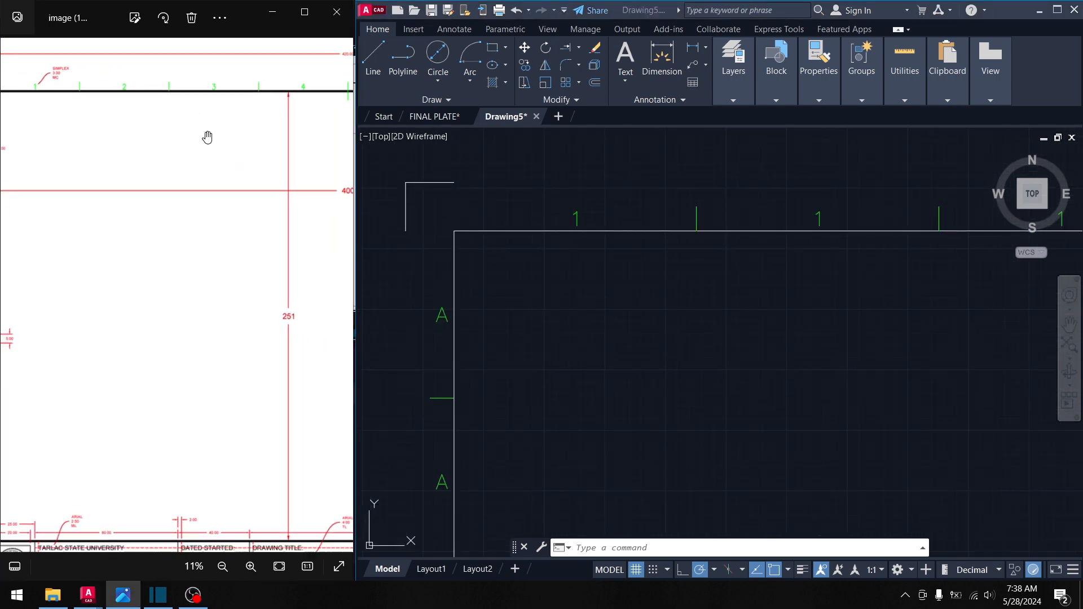
scroll(241, 146, right, 5)
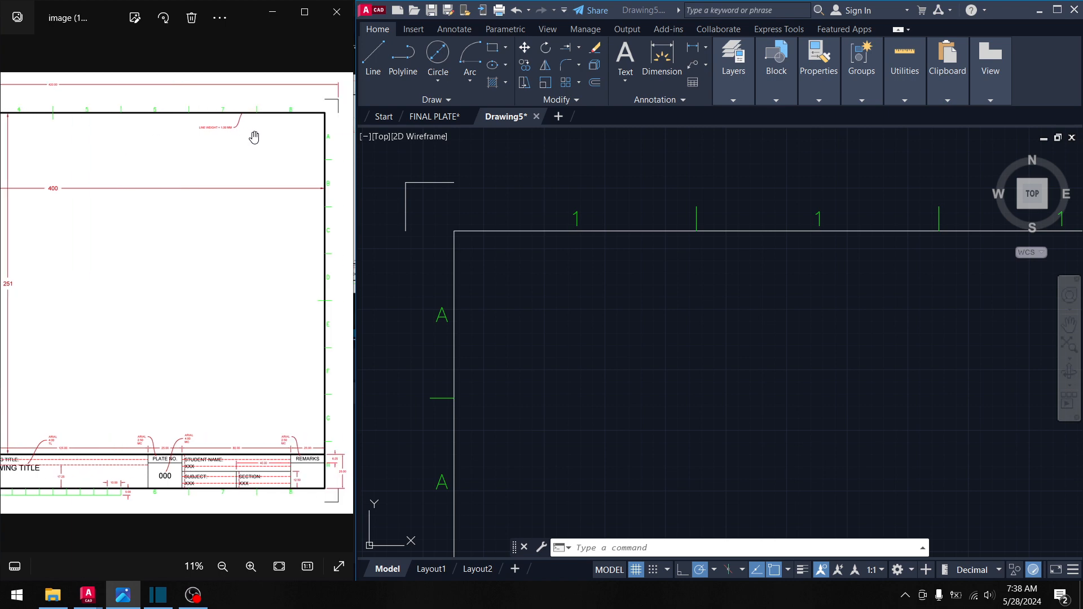
scroll(229, 232, left, 1)
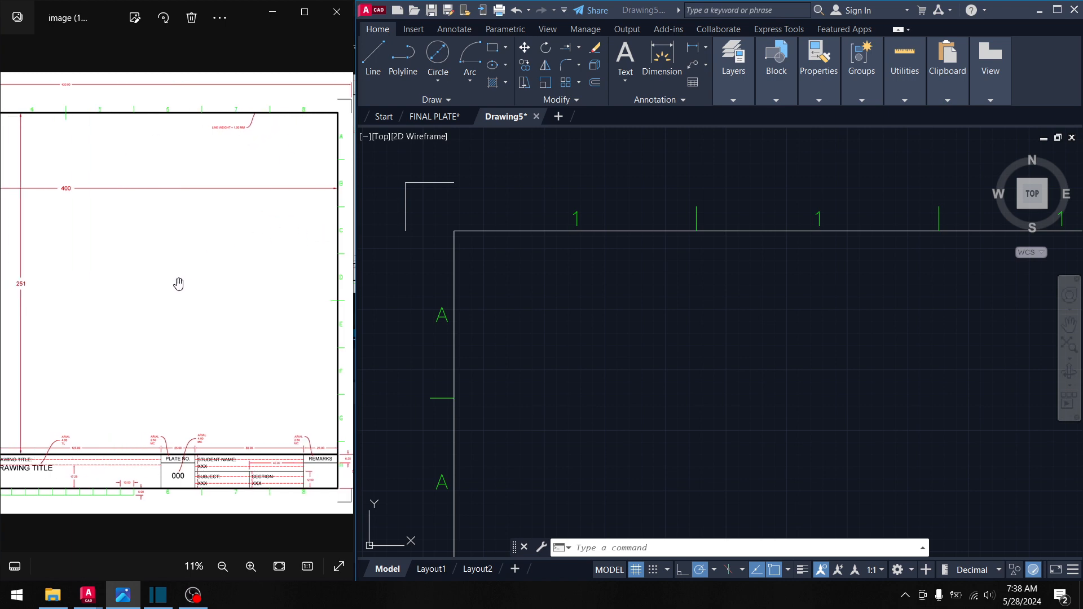
scroll(176, 283, down, 2)
scroll(94, 339, left, 2)
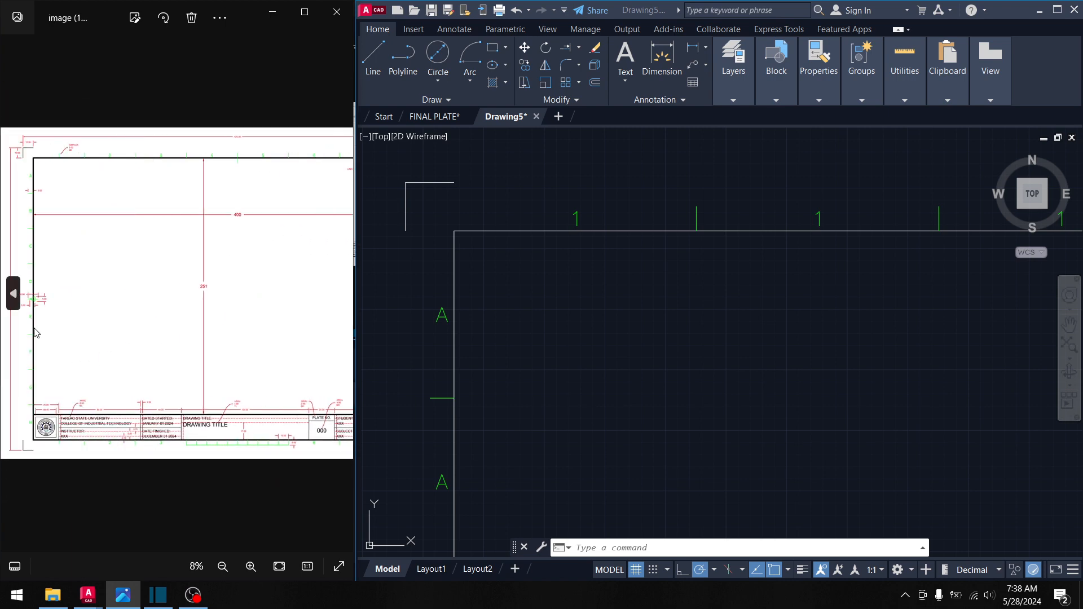
key(Left)
key(Right)
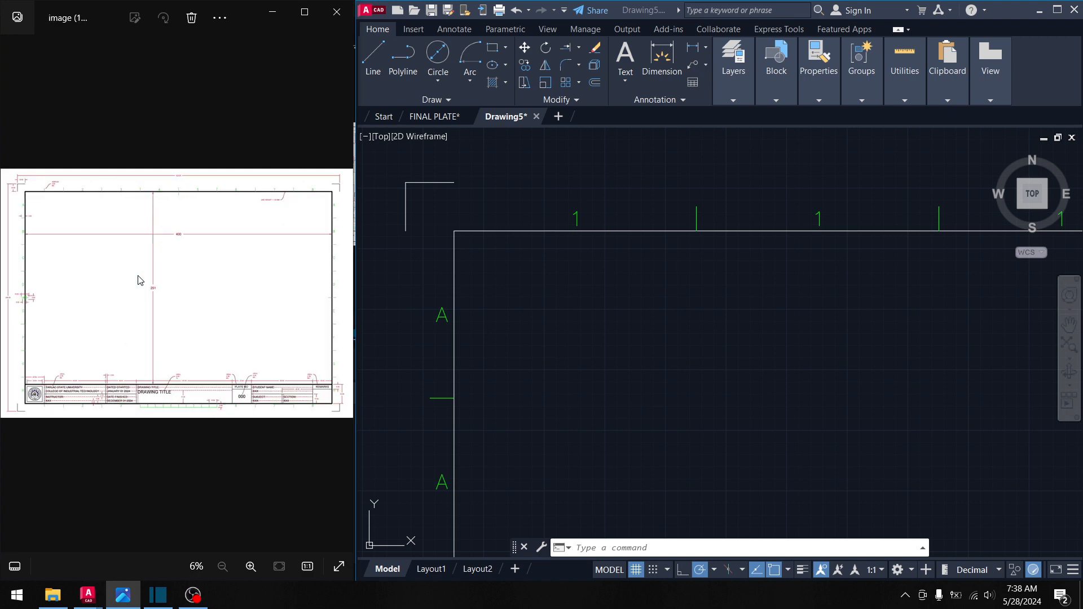
scroll(147, 307, up, 3)
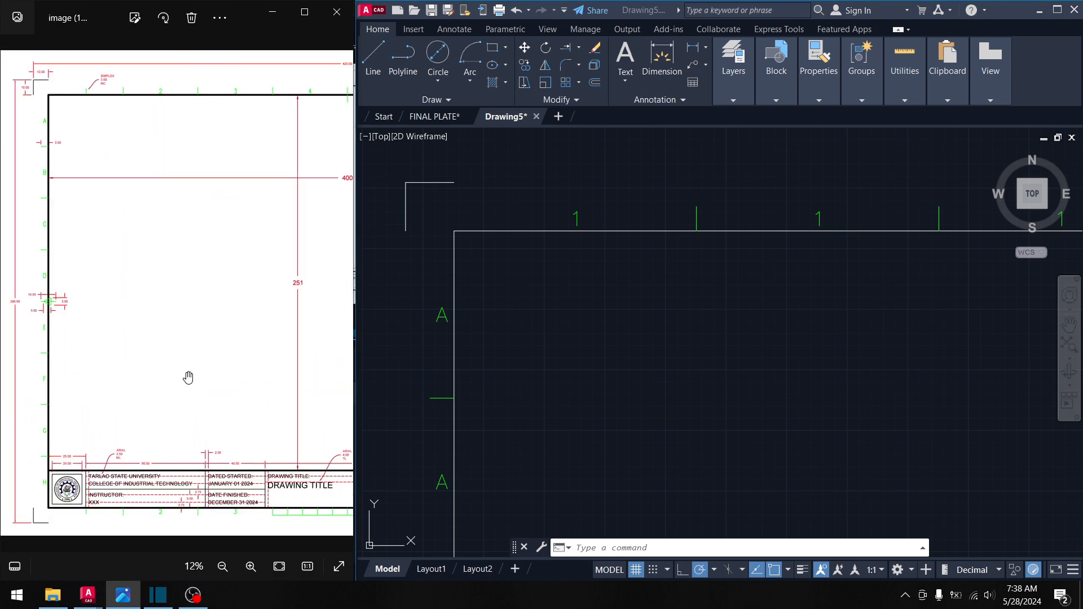
- Bring the title strip along the bottom of the sheet into view
click(621, 401)
click(573, 346)
scroll(567, 371, down, 4)
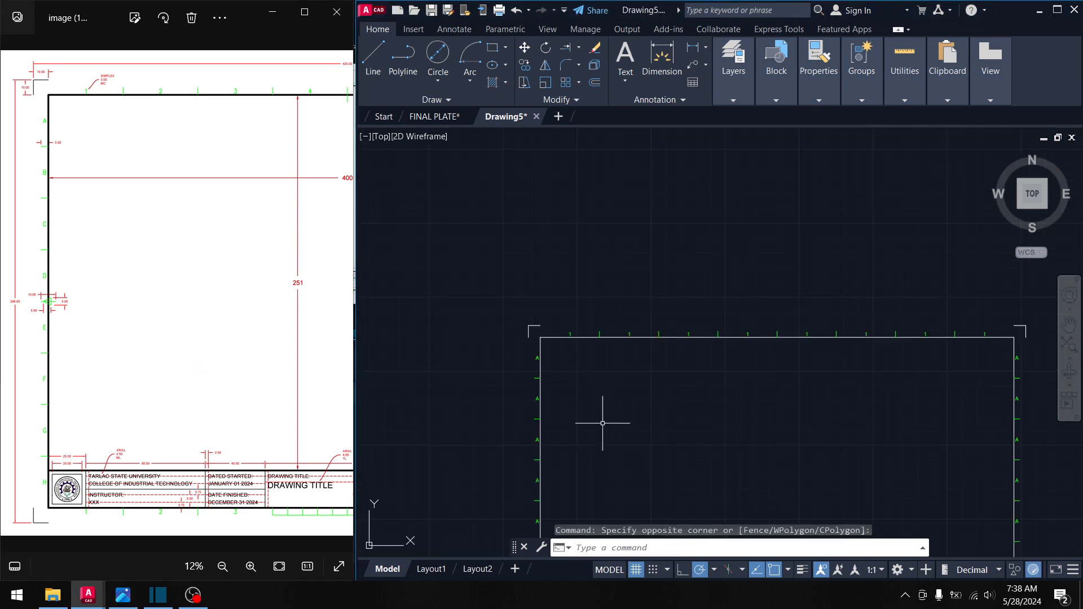
mouse_move(602, 423)
middle_down()
mouse_move(586, 269)
mouse_move(578, 287)
middle_up()
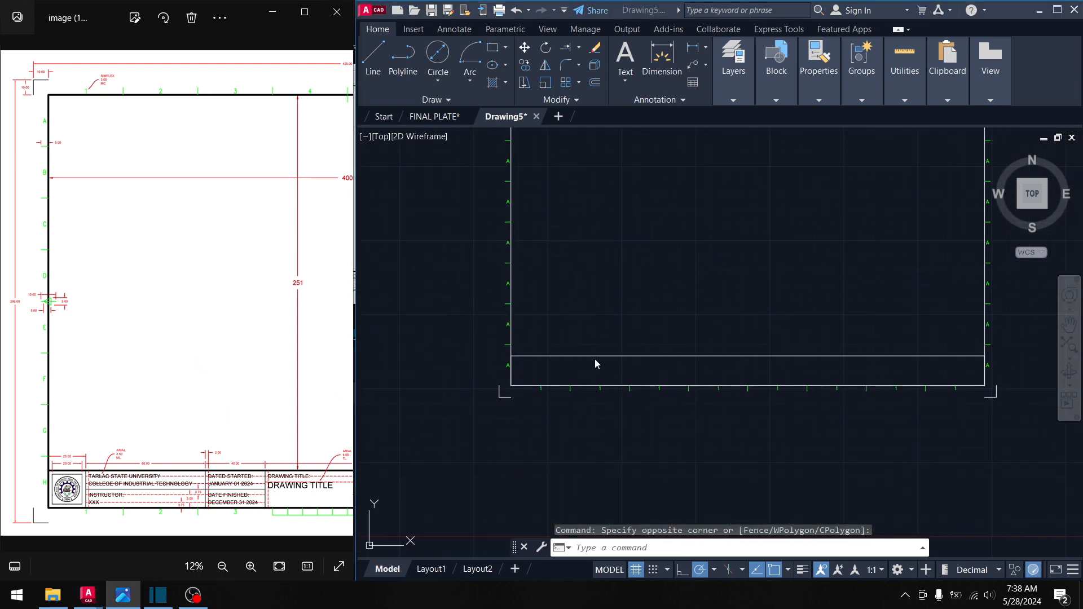
scroll(595, 361, up, 4)
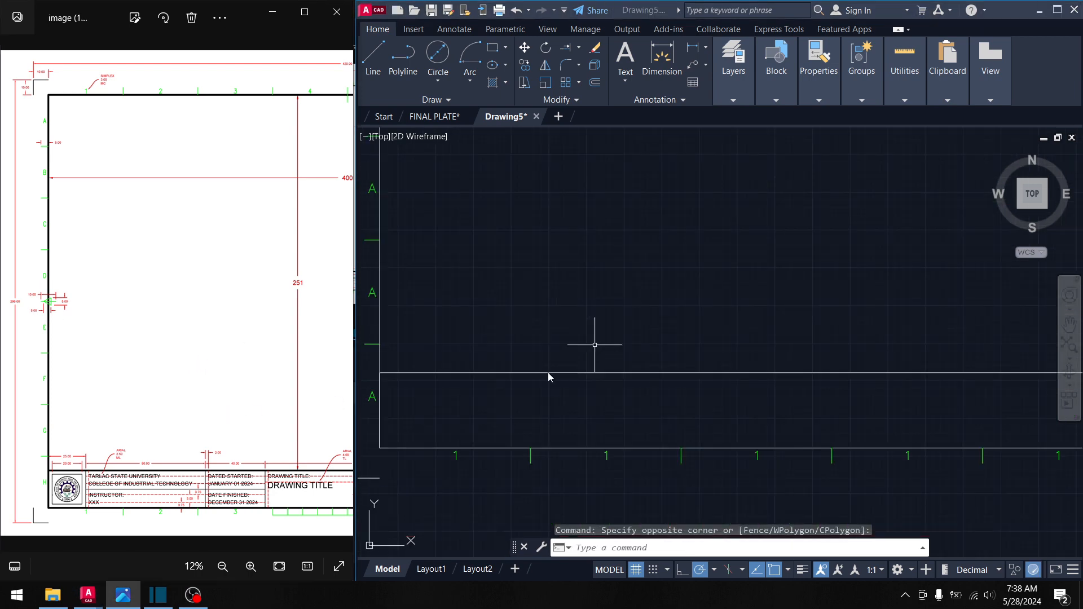
- Draw a vertical divider 25 units from the title strip's left end down to the bottom border
click(373, 56)
scroll(430, 343, up, 2)
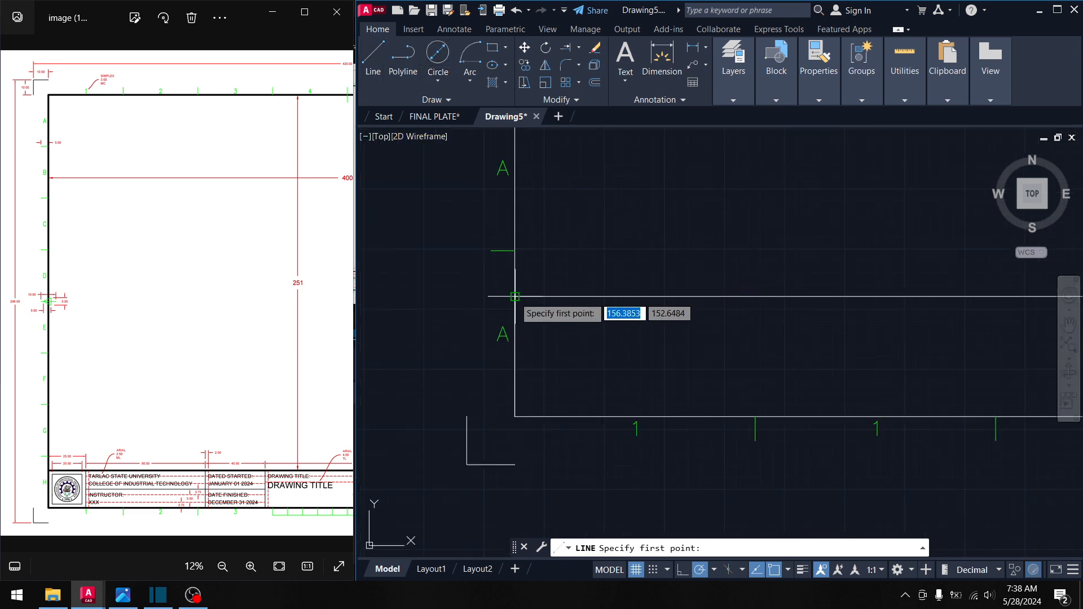
shift+right_click(515, 296)
key(Up)
key(Return)
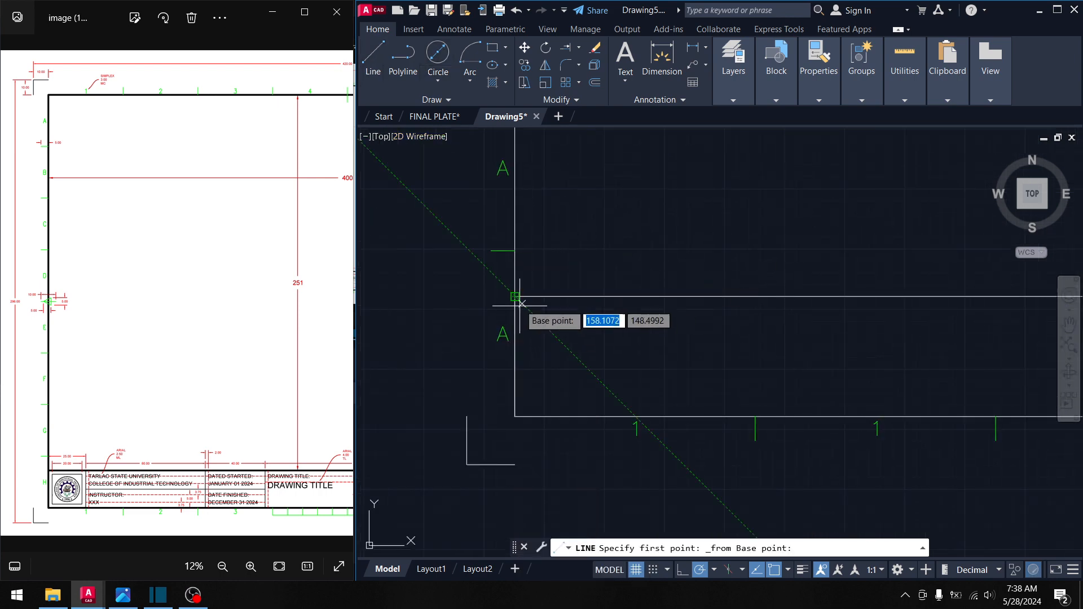
click(515, 296)
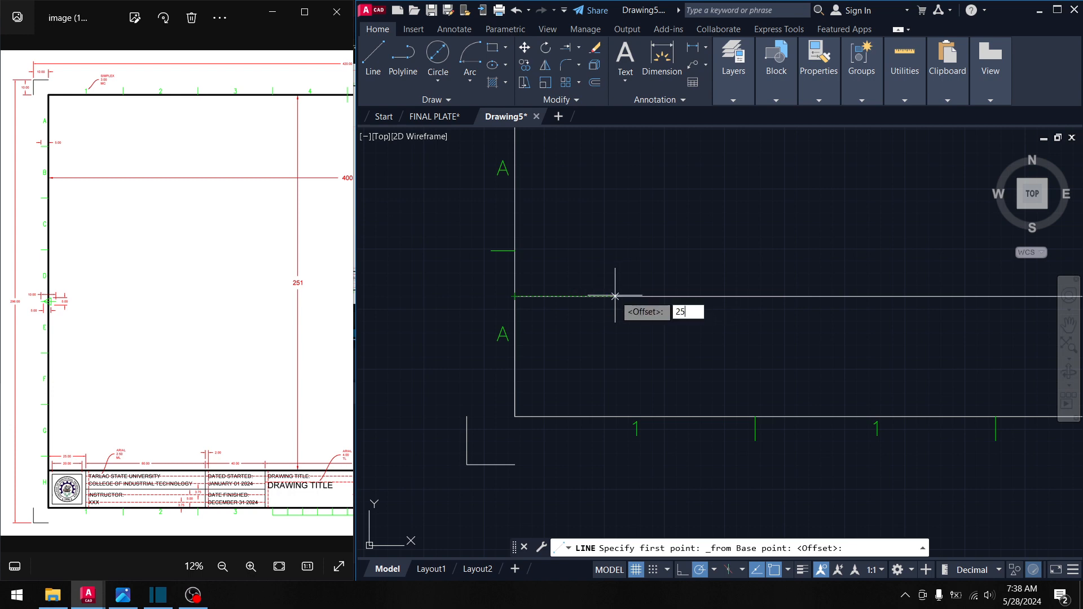
key(Return)
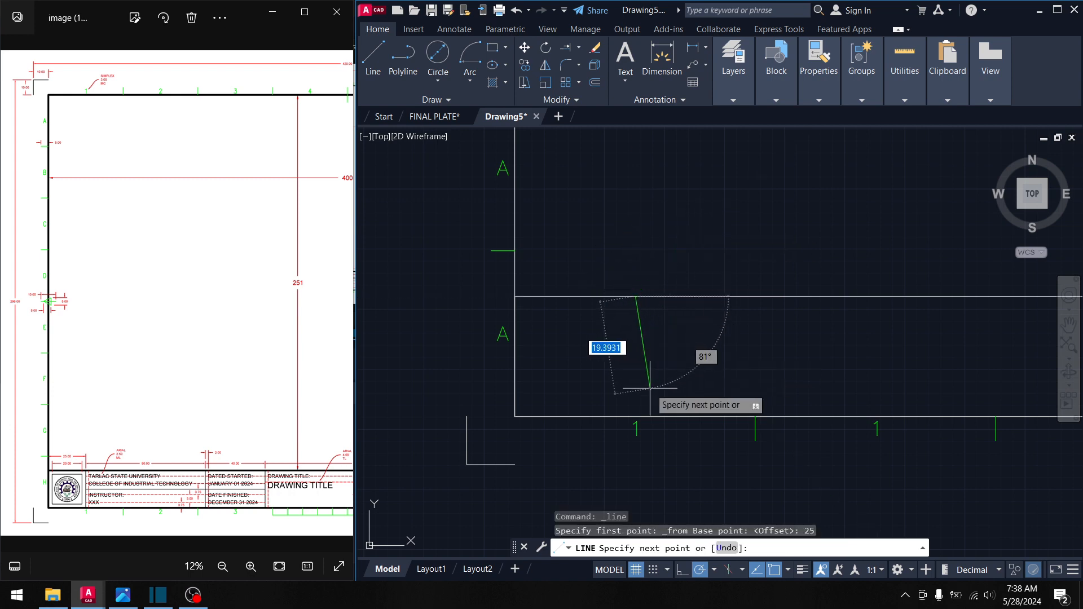
click(635, 416)
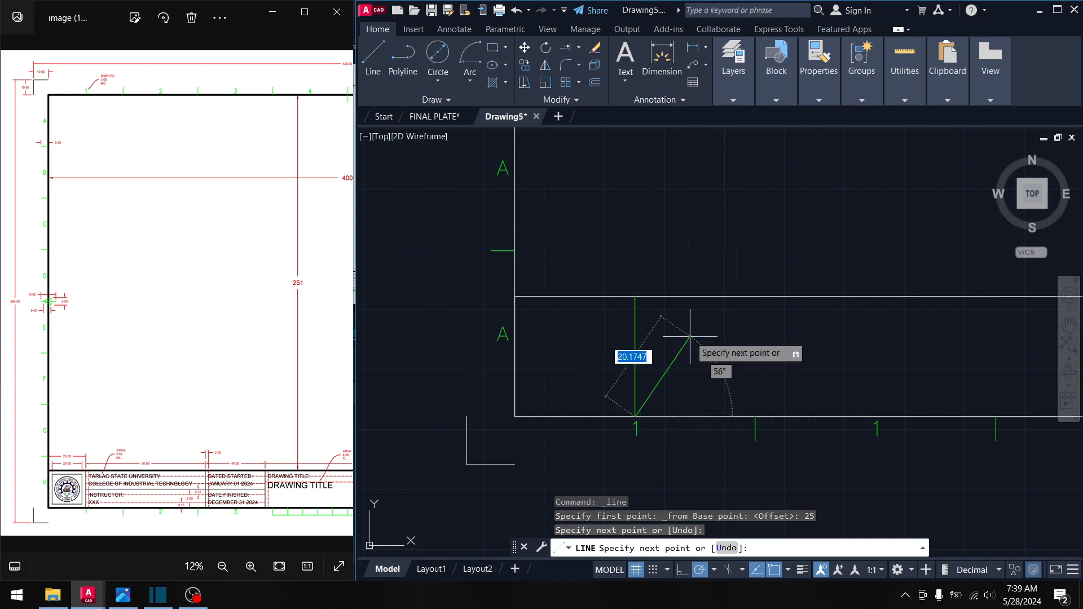
key(Return)
- Change the new divider line's colour to ByLayer
click(669, 345)
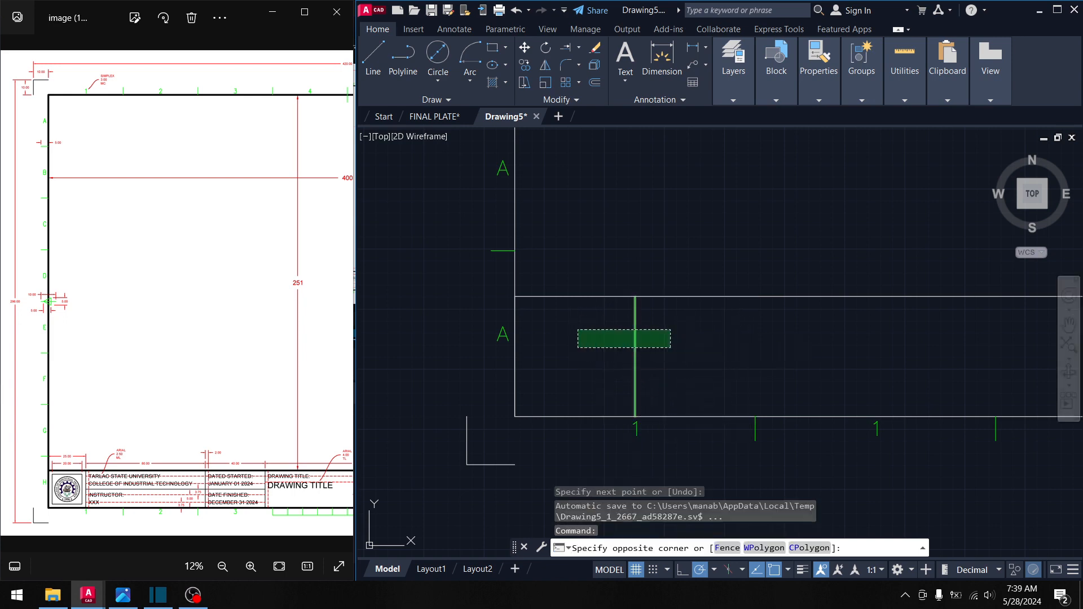
click(578, 330)
mouse_move(818, 95)
click(890, 115)
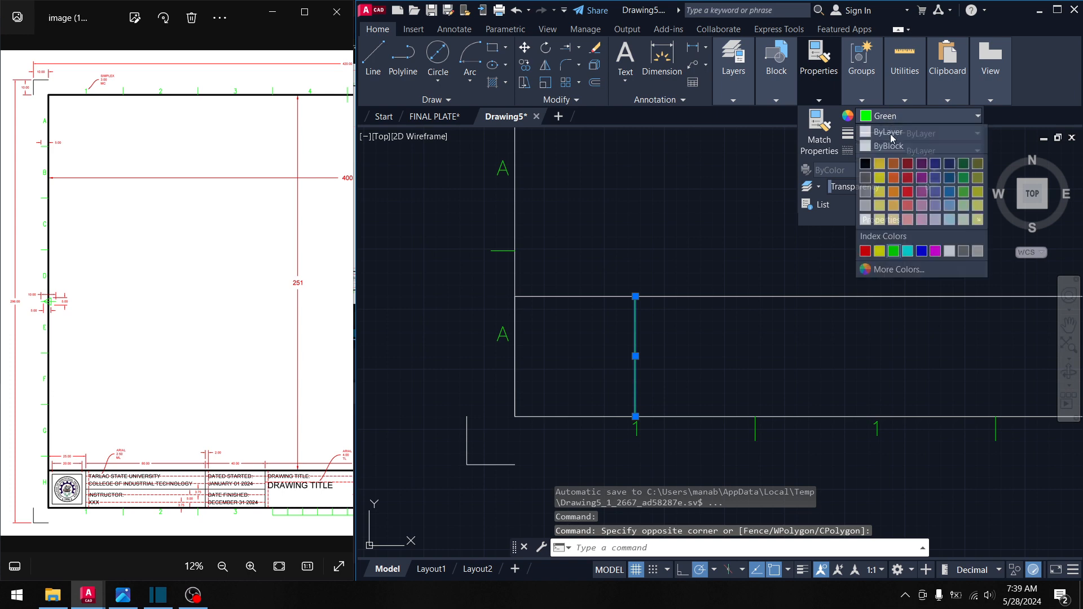
click(887, 129)
key(Escape)
key(Escape)
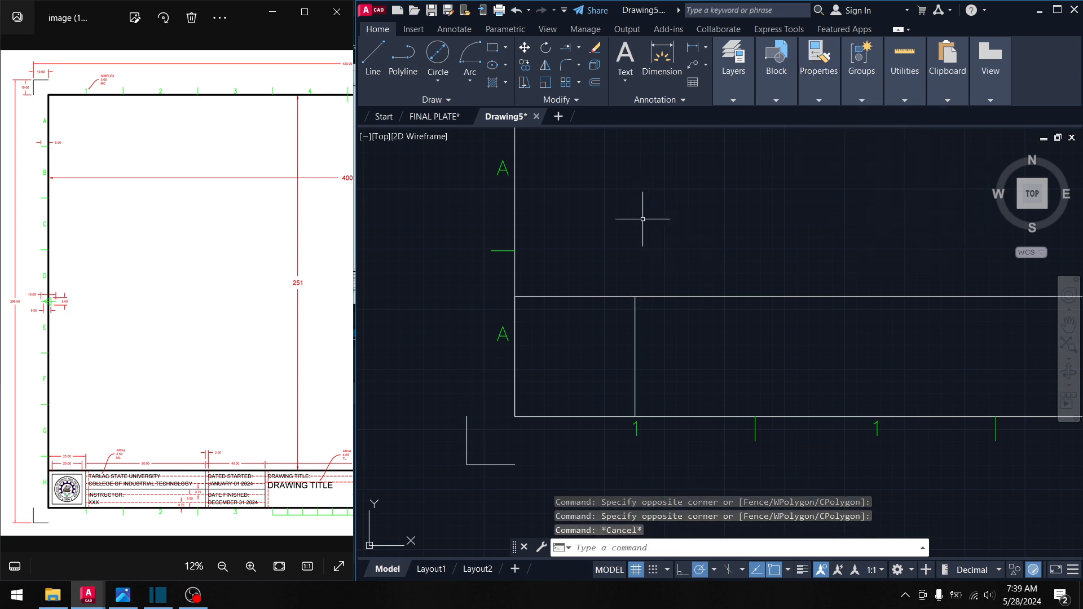
- Set the current colour to ByLayer and crossing-select the lines
mouse_move(819, 62)
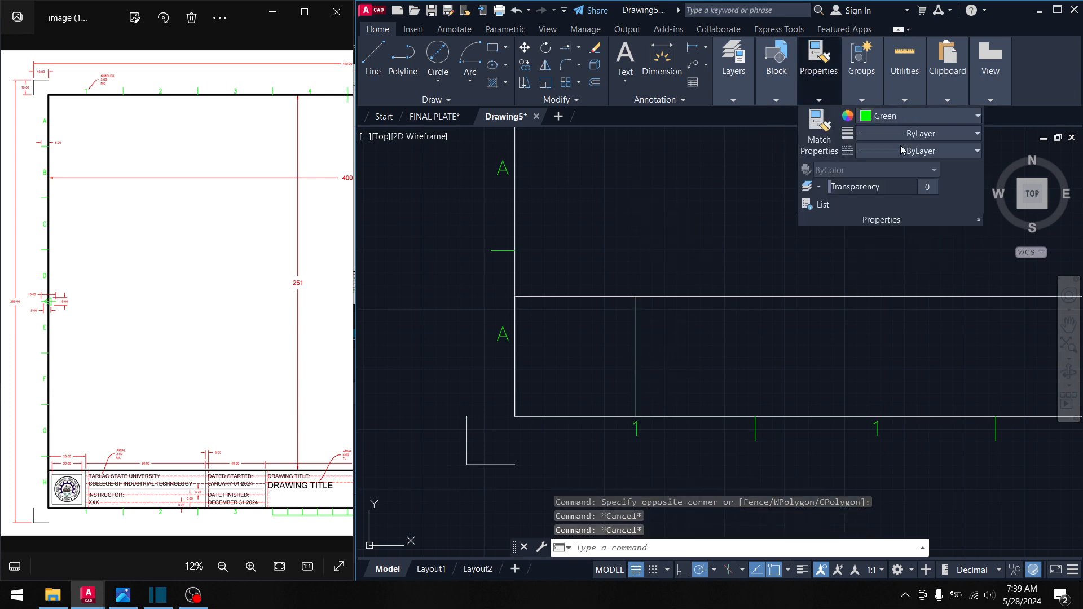
click(889, 115)
click(887, 130)
click(716, 259)
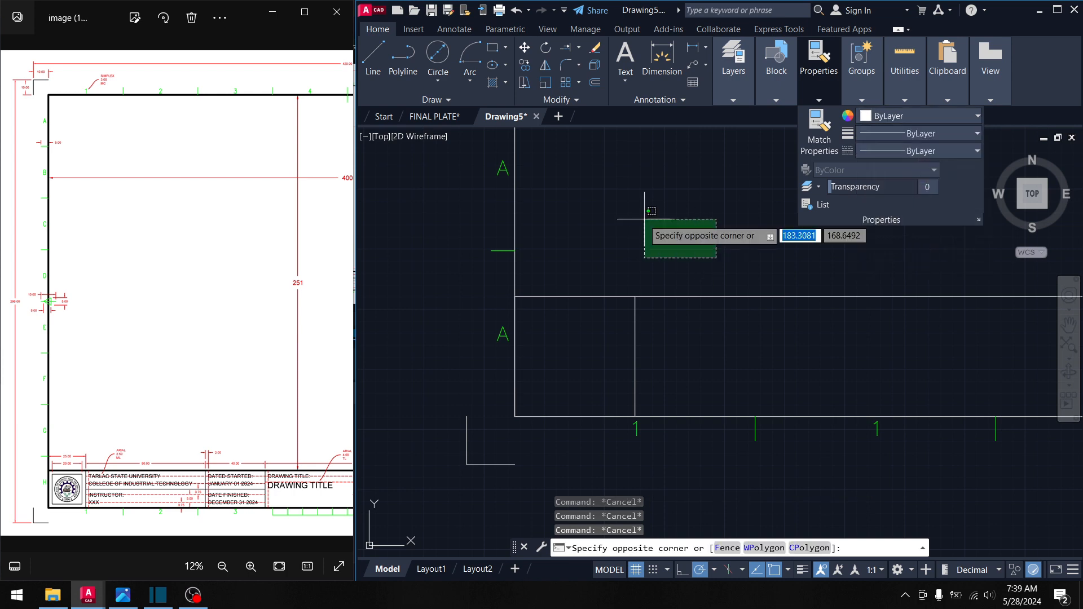
click(624, 207)
middle_drag(638, 215, 620, 191)
- Draw vertical title-strip dividers 80 and 40 units along, down to the bottom border
scroll(148, 444, up, 3)
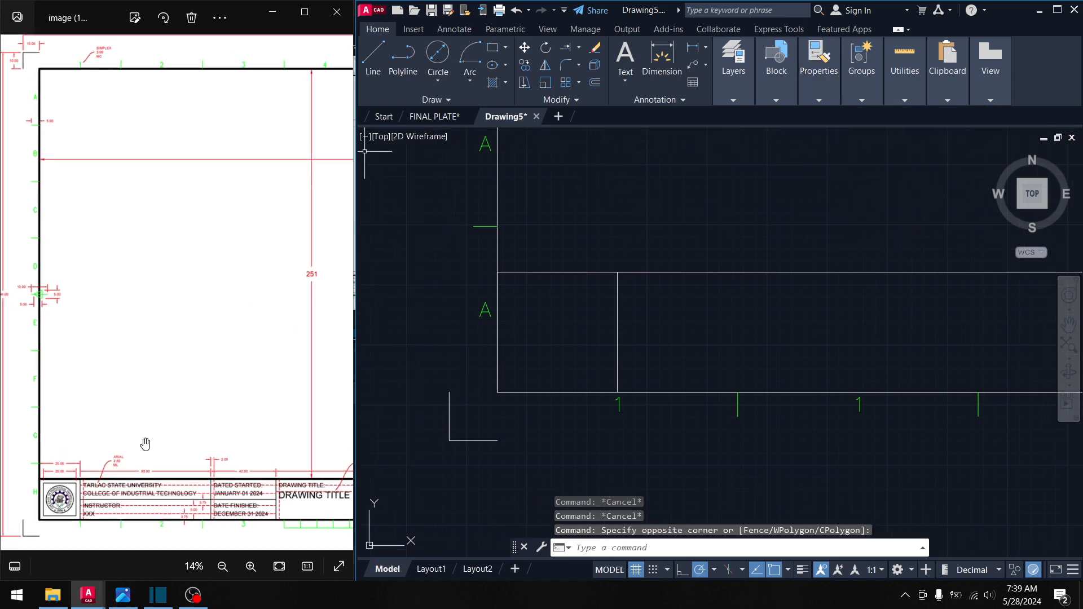
scroll(143, 476, up, 1)
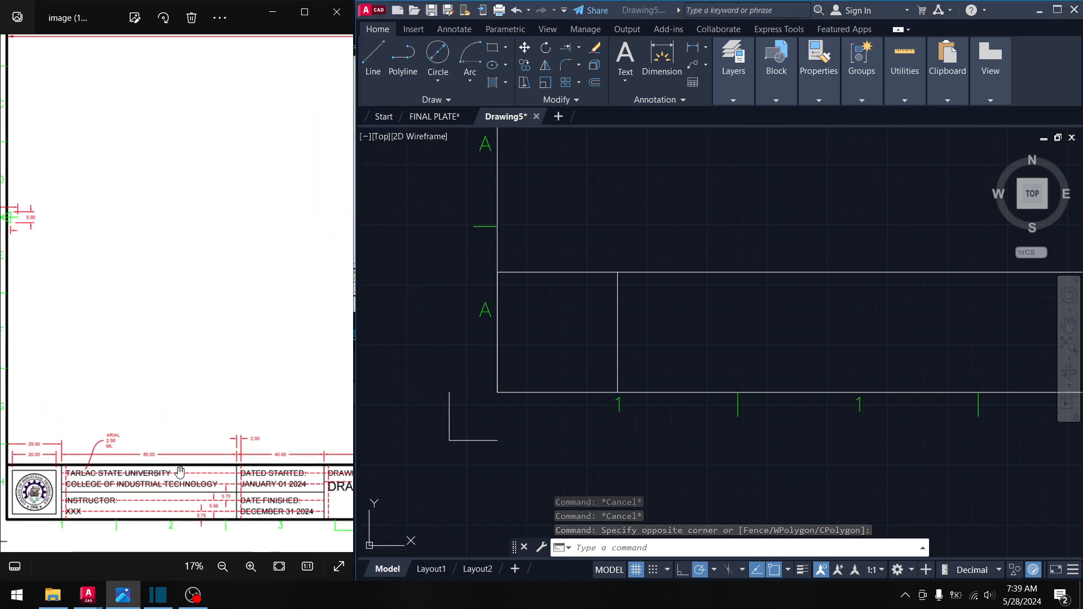
drag(241, 447, 210, 443)
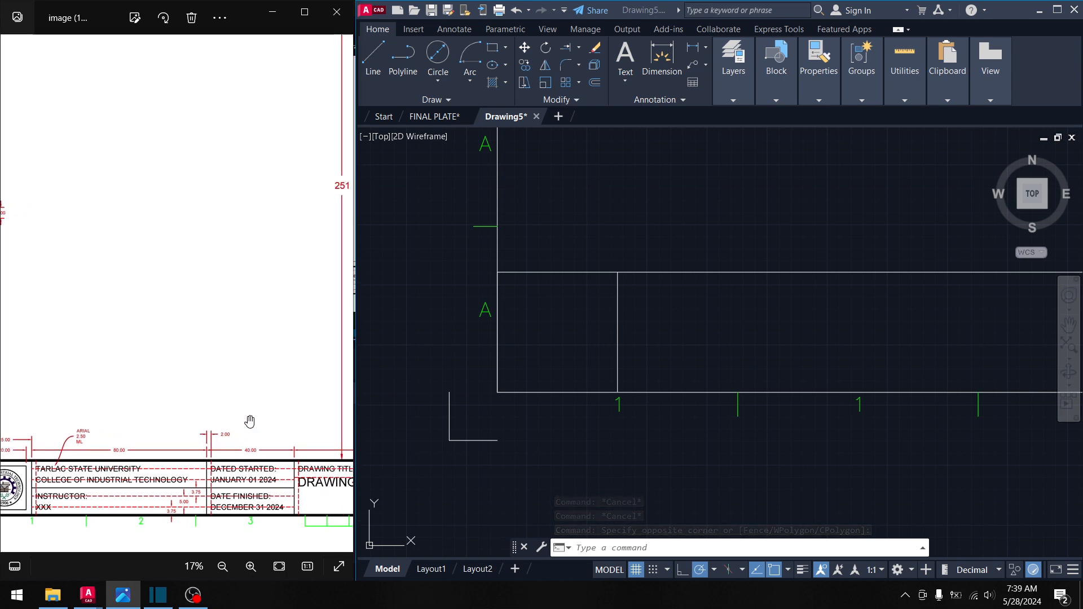
click(379, 68)
click(373, 61)
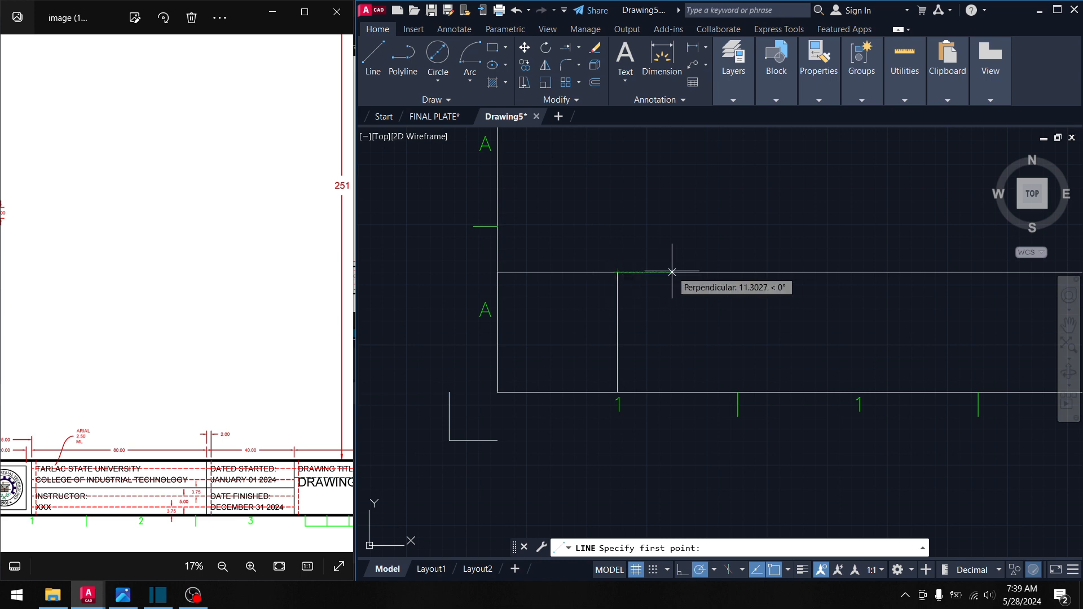
text(80)
key(Return)
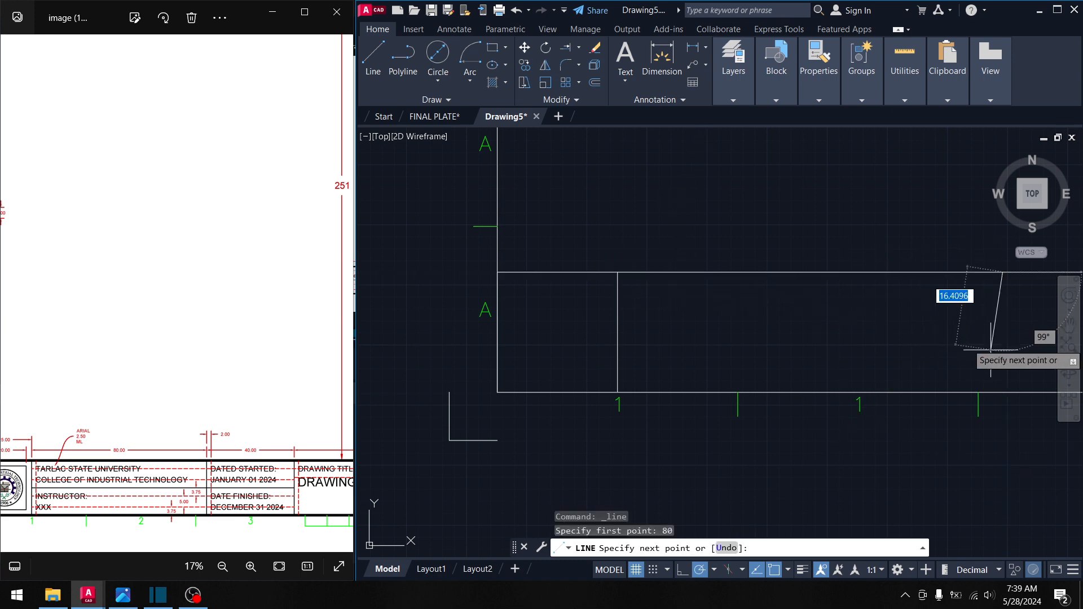
middle_drag(931, 334, 815, 307)
click(890, 367)
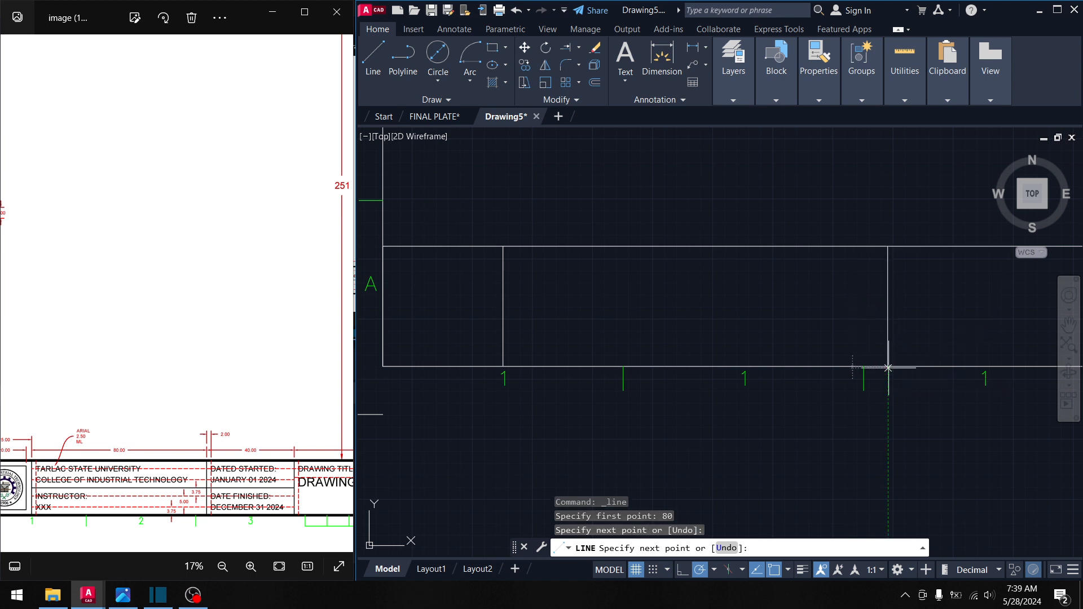
middle_drag(889, 367, 730, 430)
key(Return)
key(Return)
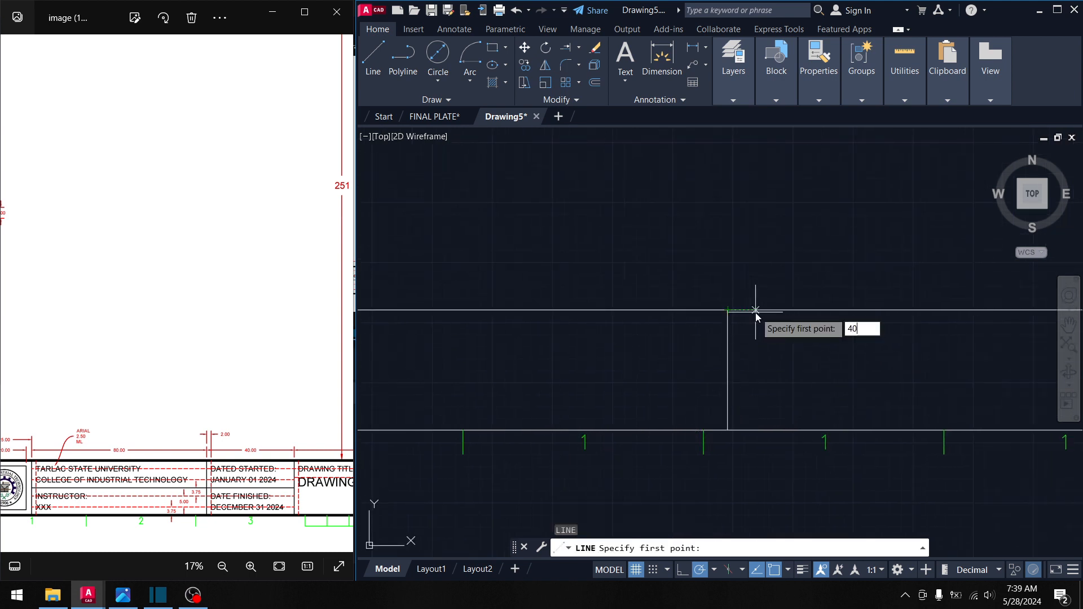
key(Return)
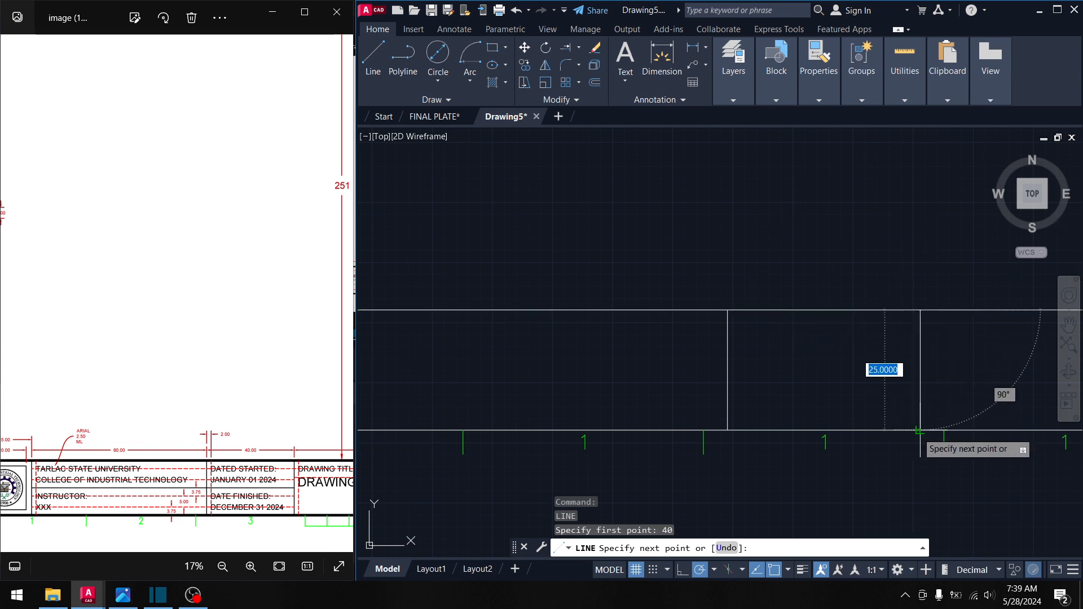
click(920, 430)
middle_drag(838, 371, 819, 350)
key(Return)
- Add the next dividers 125 and 25 units along, matching the reference title block
mouse_move(297, 433)
mouse_down()
mouse_move(226, 429)
mouse_move(176, 405)
mouse_move(151, 421)
mouse_up()
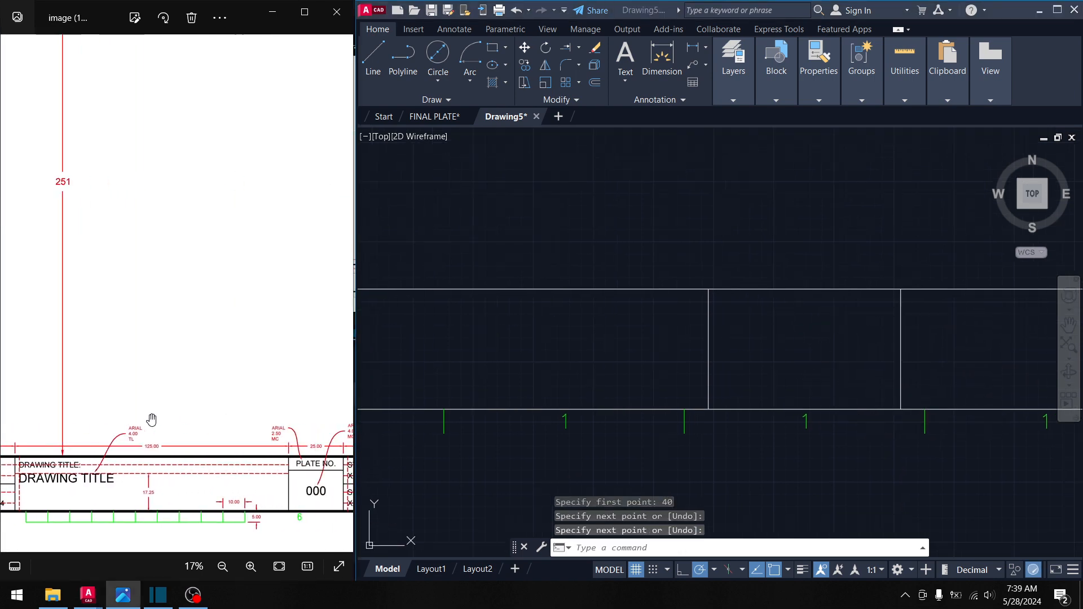
click(930, 346)
middle_drag(960, 325, 706, 327)
scroll(800, 320, down, 1)
key(Return)
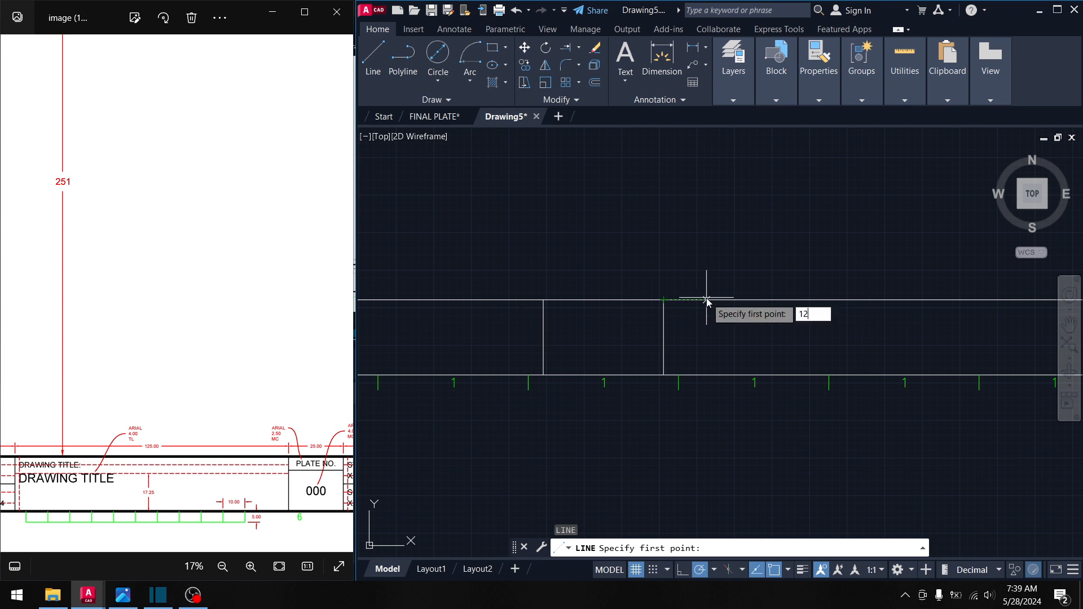
key(Return)
middle_drag(874, 357, 663, 315)
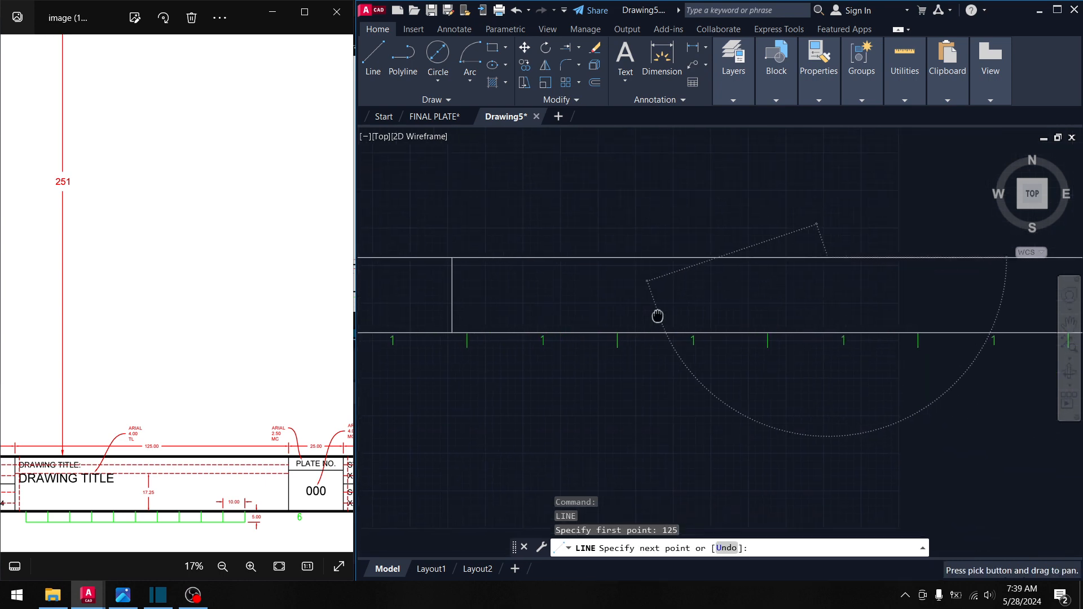
click(828, 333)
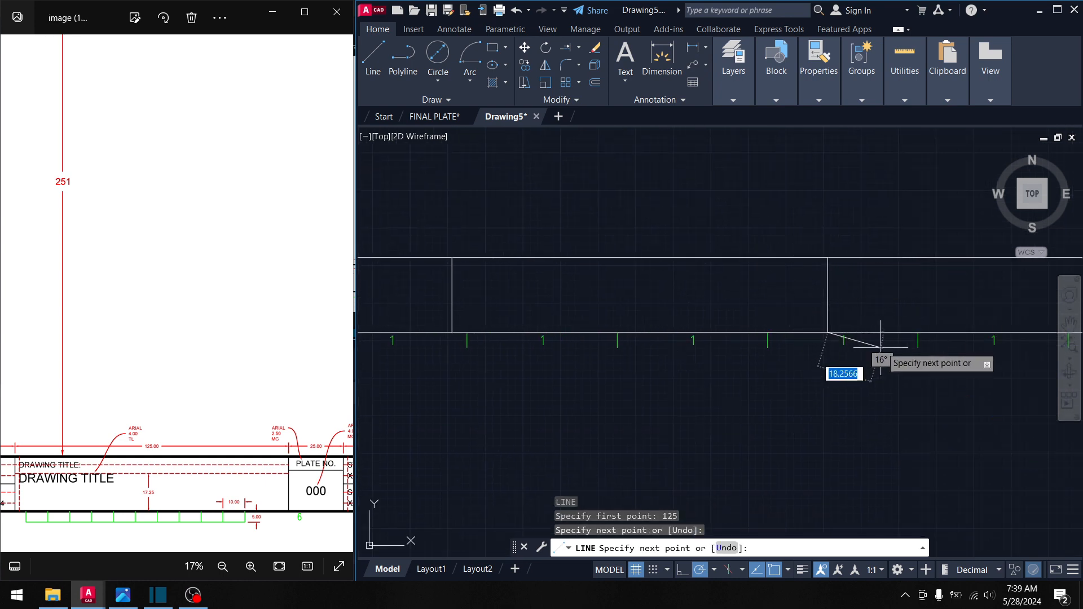
middle_drag(835, 344, 750, 332)
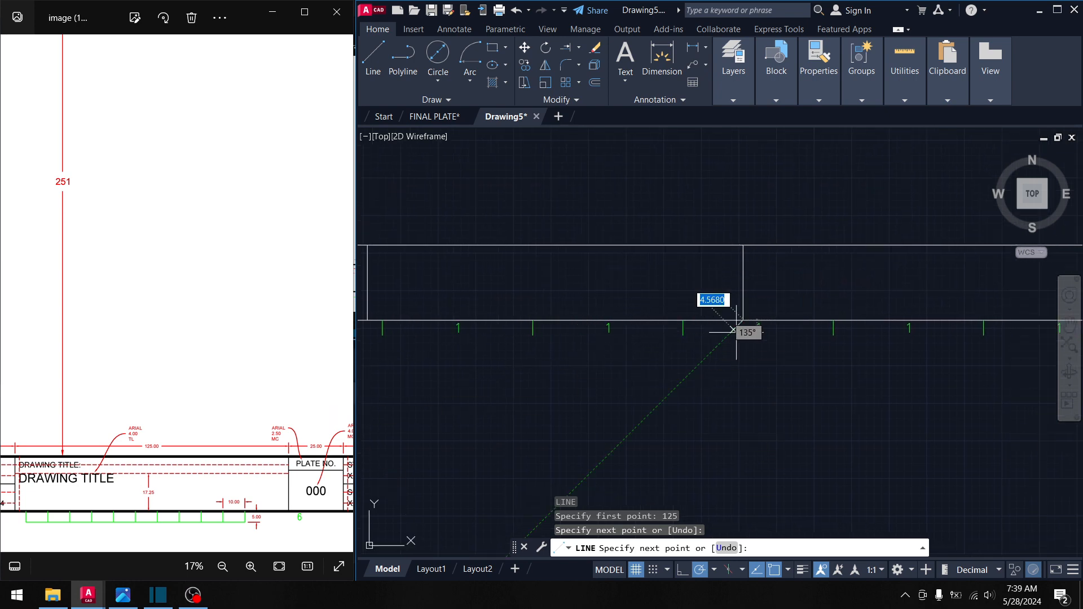
key(Return)
key(Return)
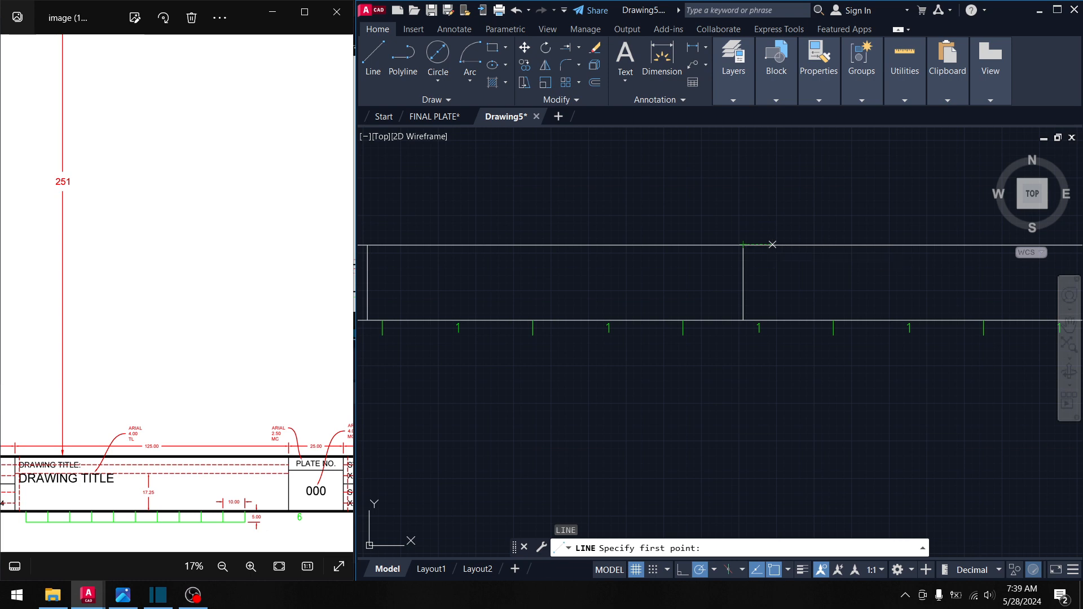
text(25)
key(Return)
middle_drag(862, 279, 580, 259)
key(Return)
- Draw a divider 80 units along for the student name block, down to the bottom line
drag(168, 352, 62, 355)
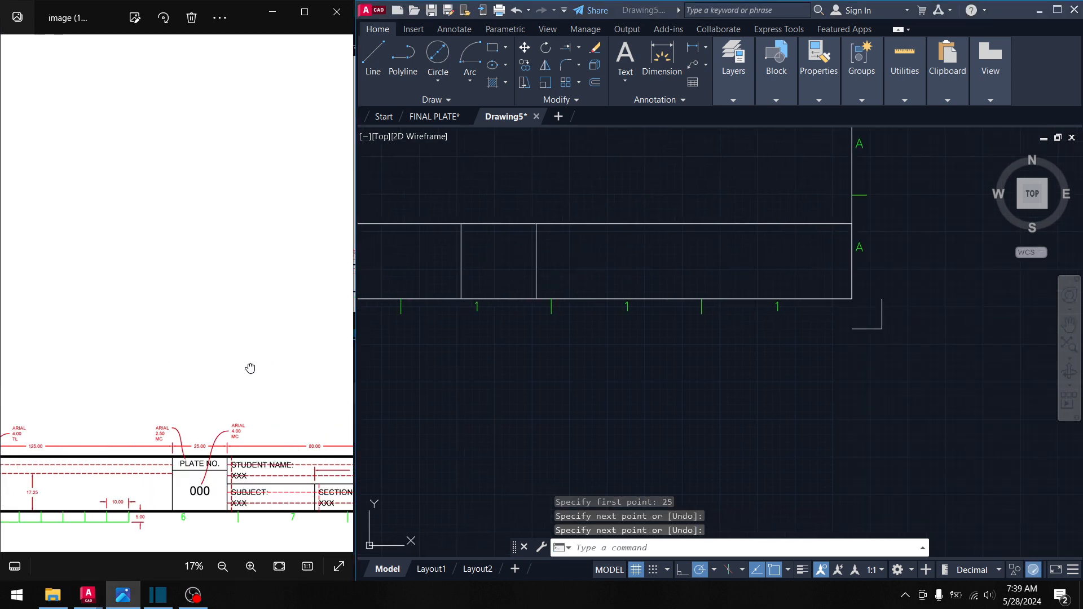
drag(249, 367, 155, 338)
click(509, 318)
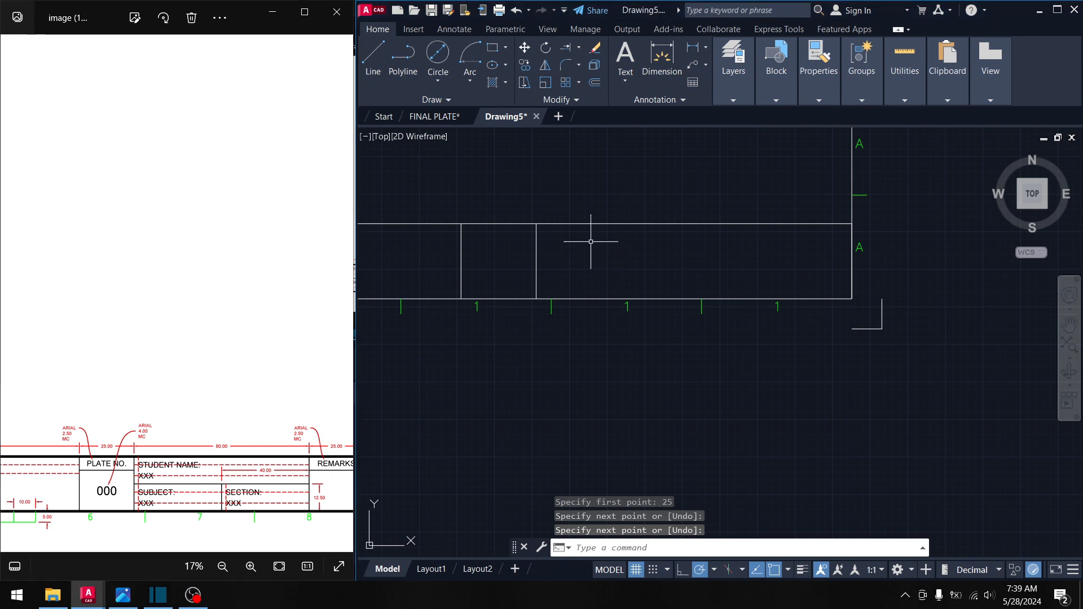
key(Return)
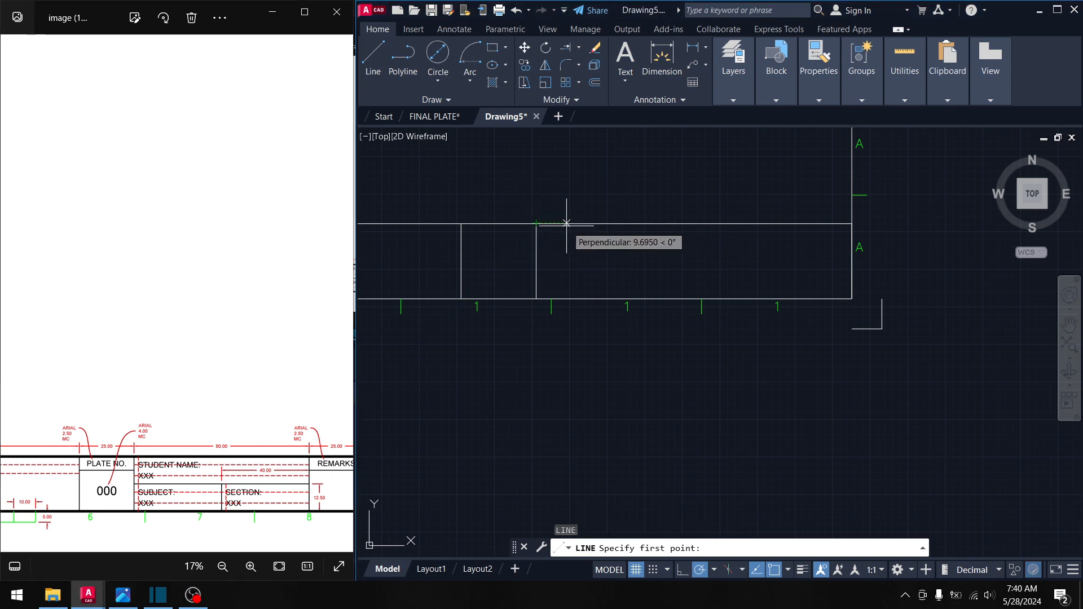
text(80)
key(Return)
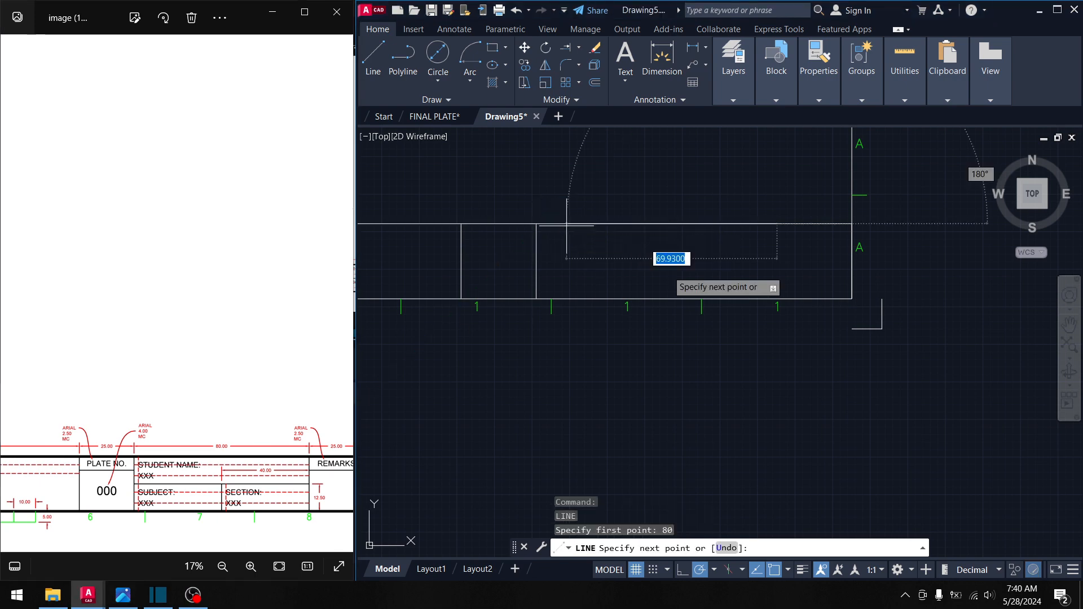
click(776, 299)
key(Return)
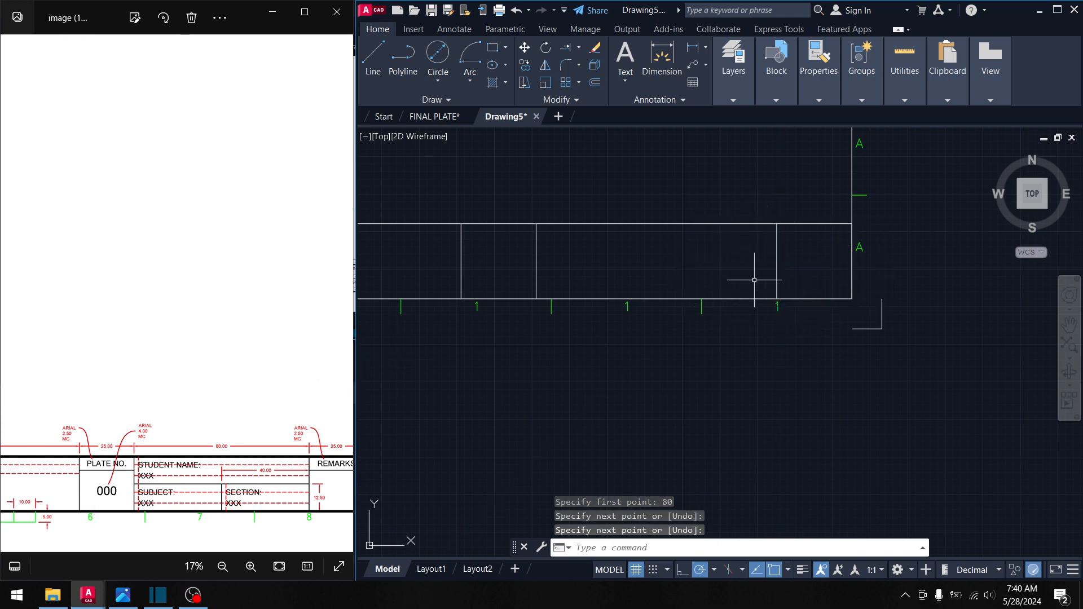
scroll(574, 302, down, 2)
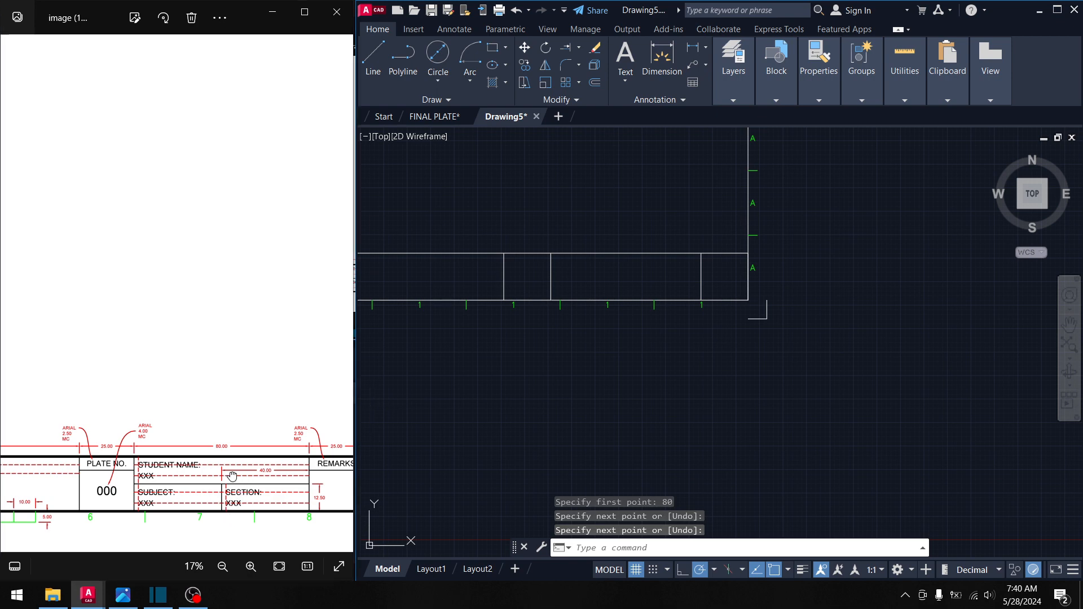
- Pan and zoom the reference across its Drawing Title, Plate No. and Remarks sections
drag(231, 476, 161, 475)
scroll(289, 470, up, 3)
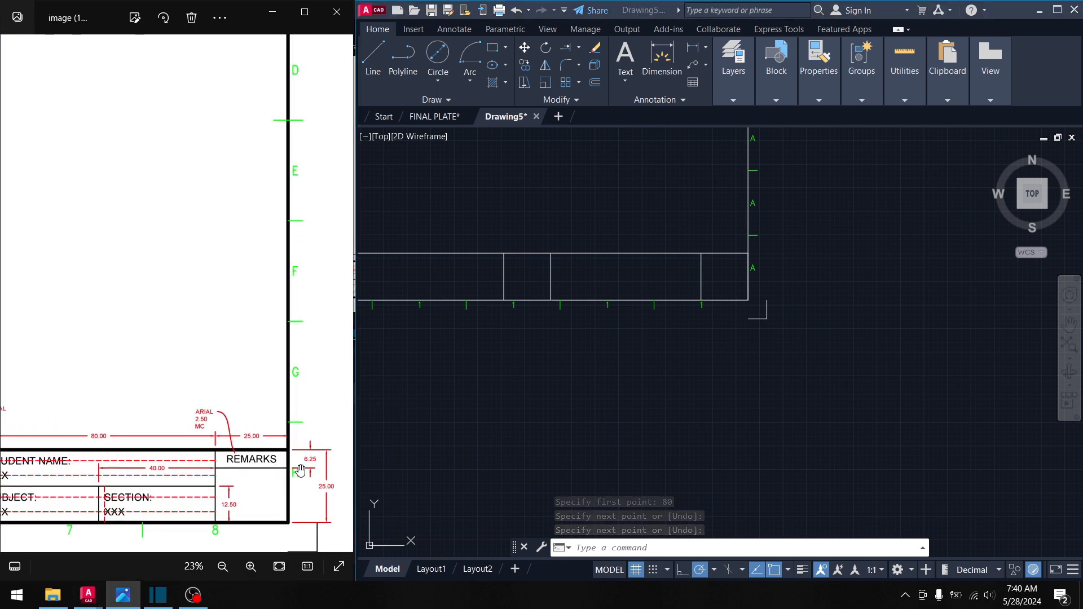
scroll(167, 423, down, 5)
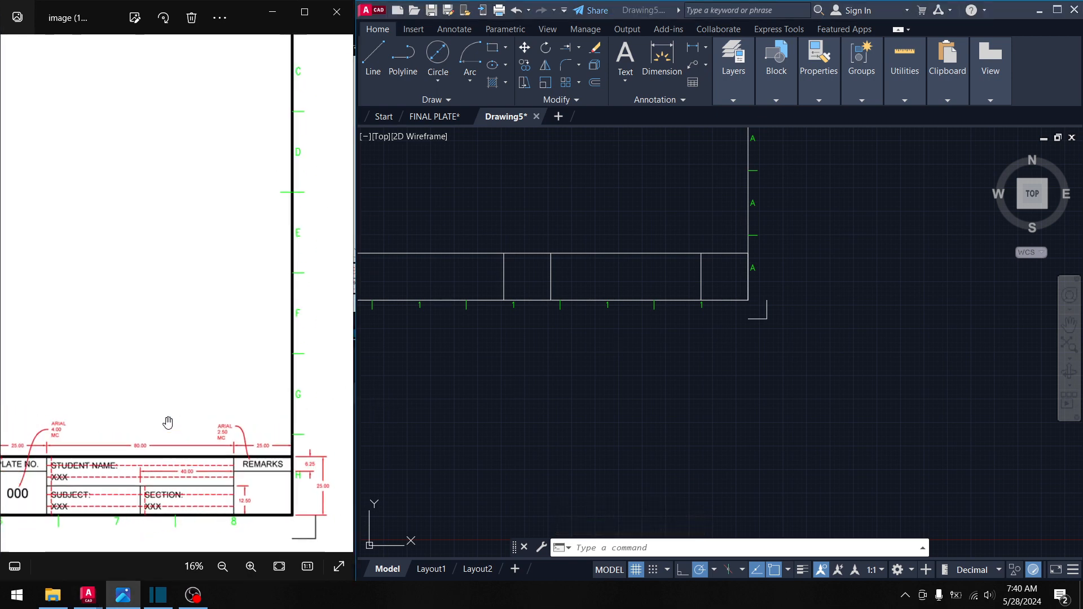
drag(164, 425, 254, 433)
drag(130, 429, 287, 420)
mouse_move(167, 410)
mouse_down()
mouse_move(293, 406)
mouse_move(114, 406)
mouse_up()
mouse_move(208, 406)
mouse_down()
mouse_move(34, 407)
mouse_move(153, 415)
mouse_up()
drag(243, 433, 143, 415)
scroll(297, 457, up, 1)
scroll(296, 456, up, 3)
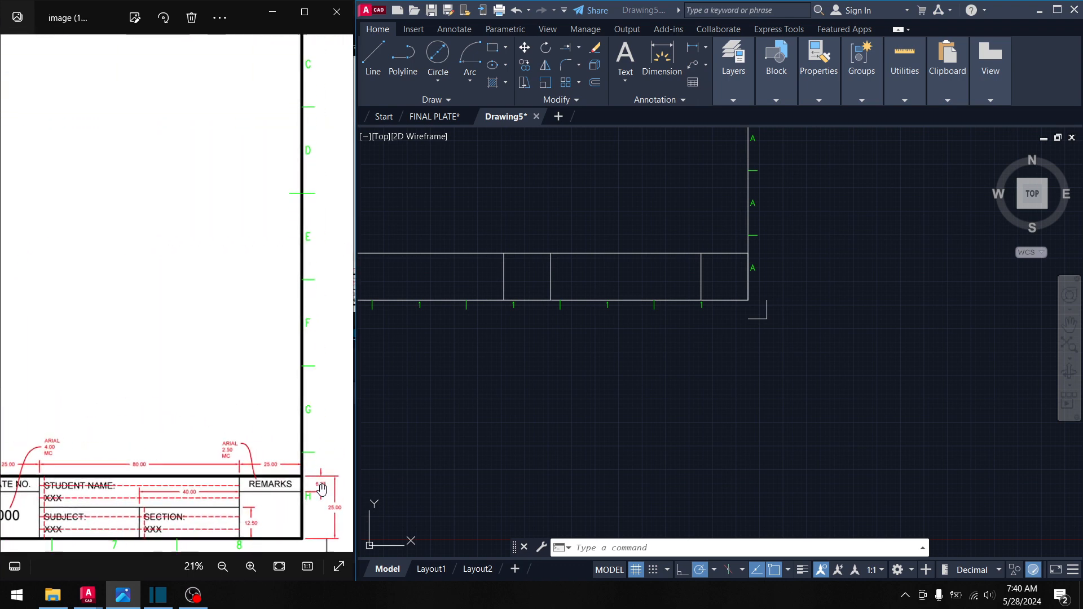
- Go back to the AutoCAD drawing and start a new line
click(735, 283)
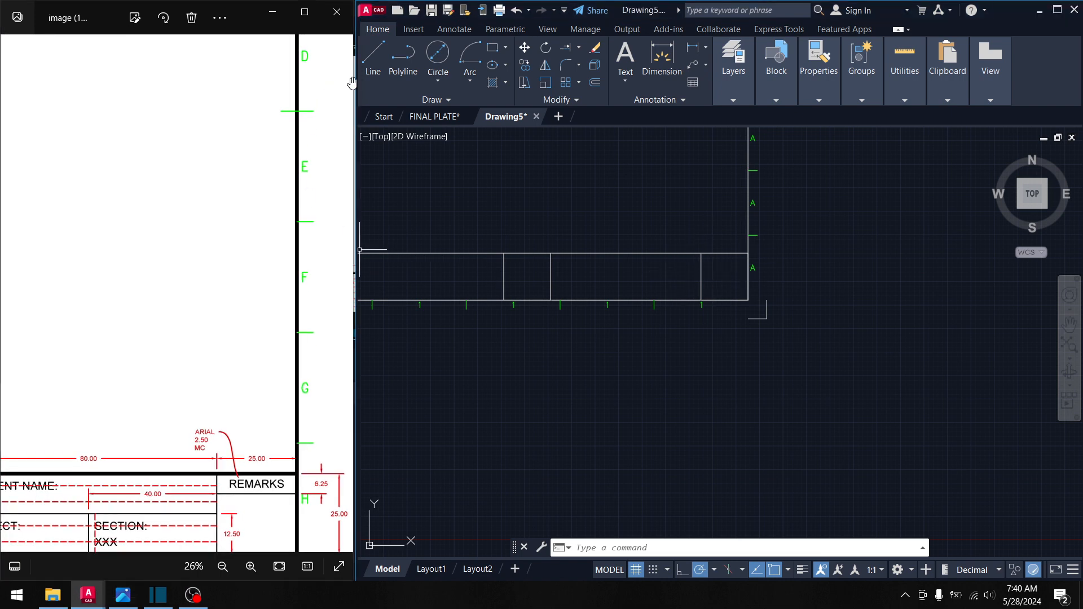
key(Return)
scroll(716, 265, up, 4)
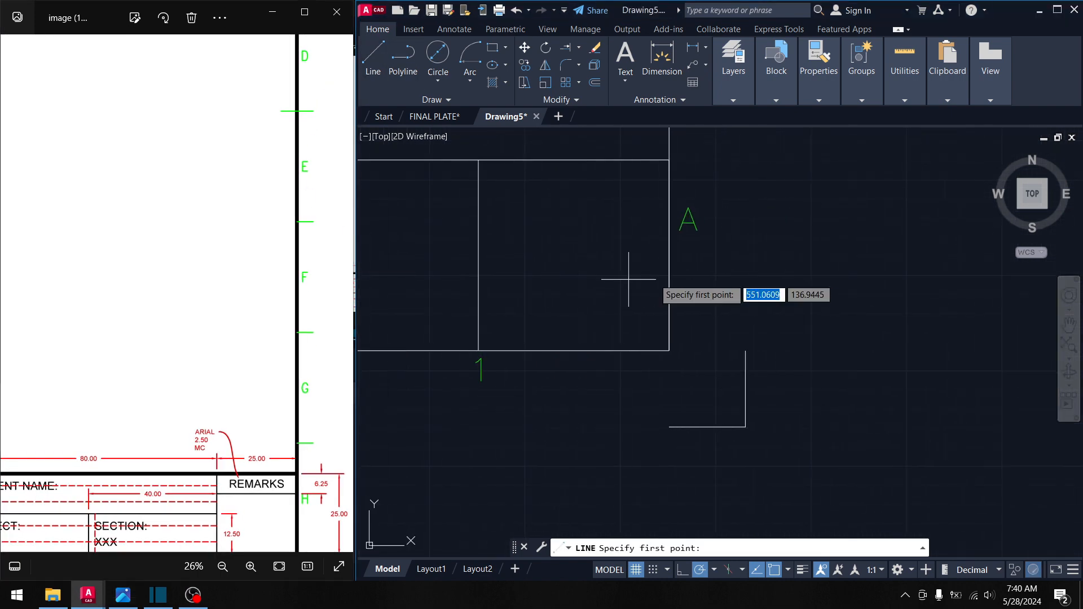
- Draw a horizontal line 6.25 units below the border corner across to the vertical cell edge
shift+right_click(669, 164)
click(697, 189)
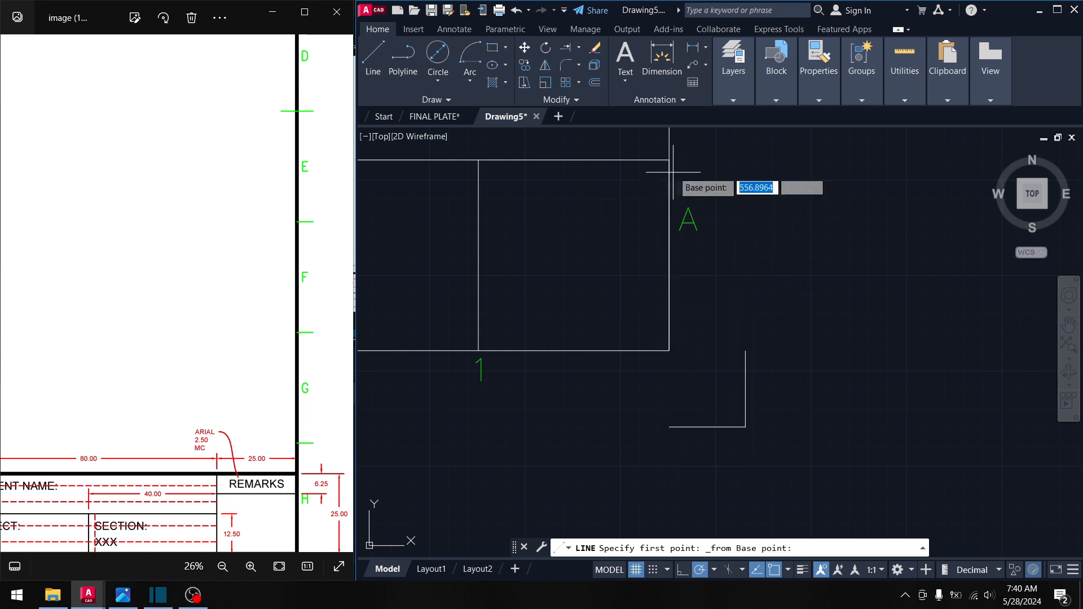
click(669, 160)
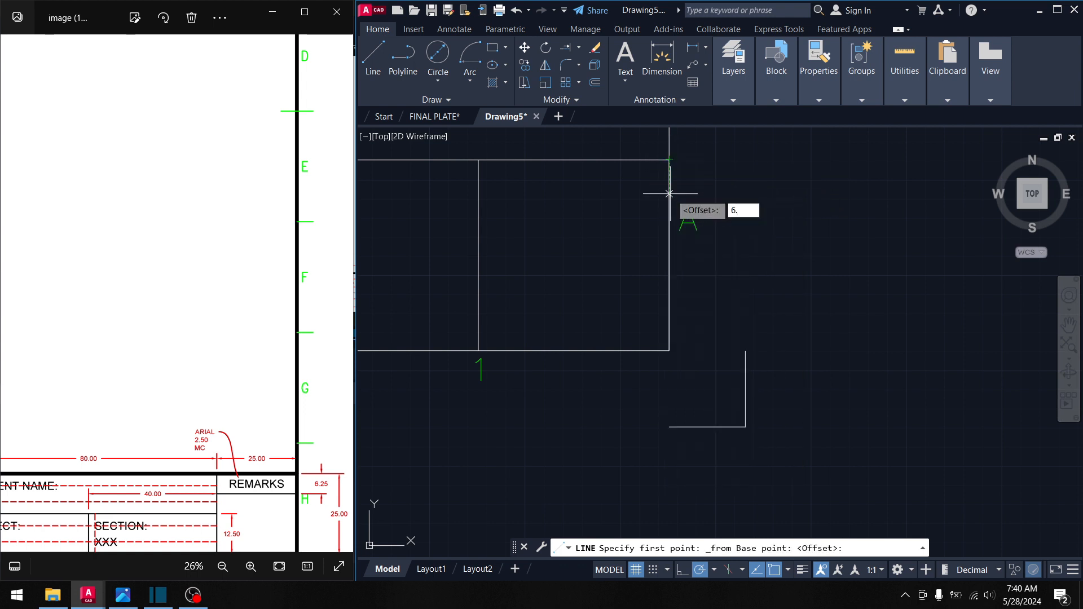
text(6.25)
key(Return)
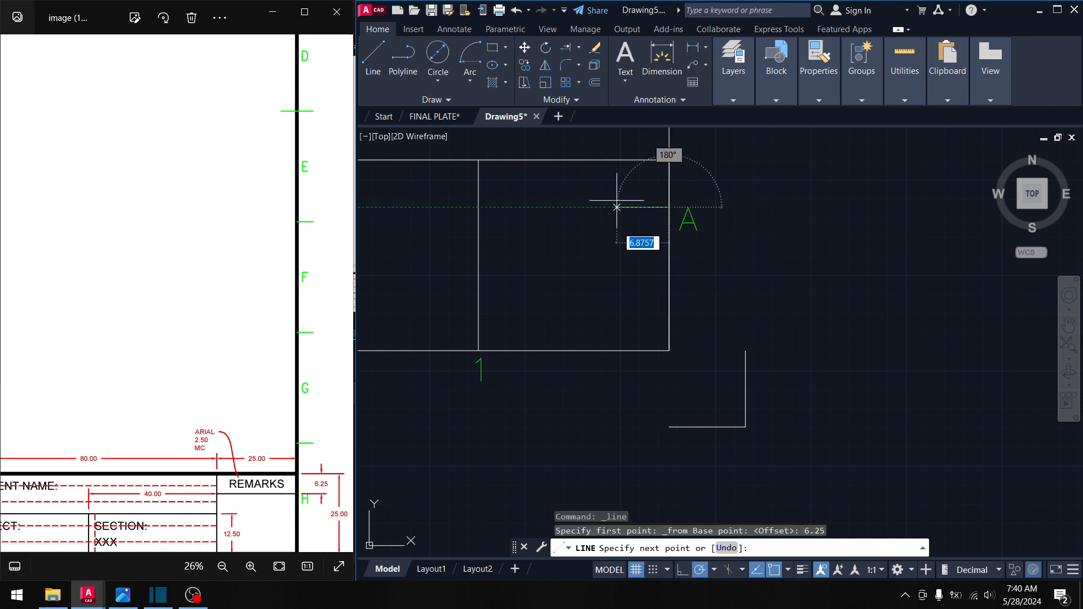
click(477, 209)
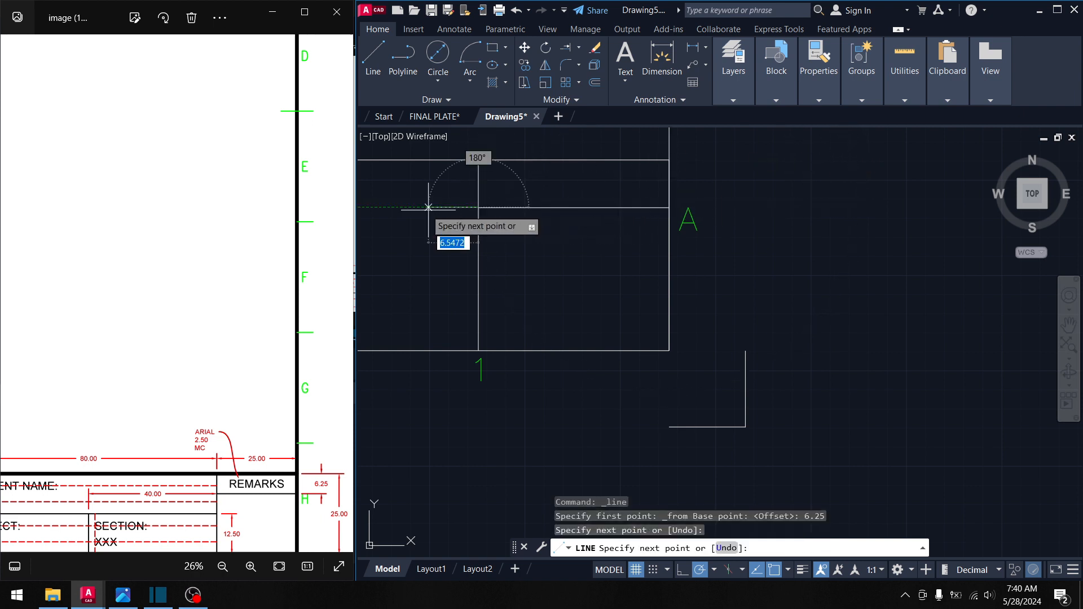
middle_drag(462, 222, 631, 237)
key(Return)
- Copy that horizontal line with CO from its top-right corner into the neighbouring box
click(727, 236)
click(702, 207)
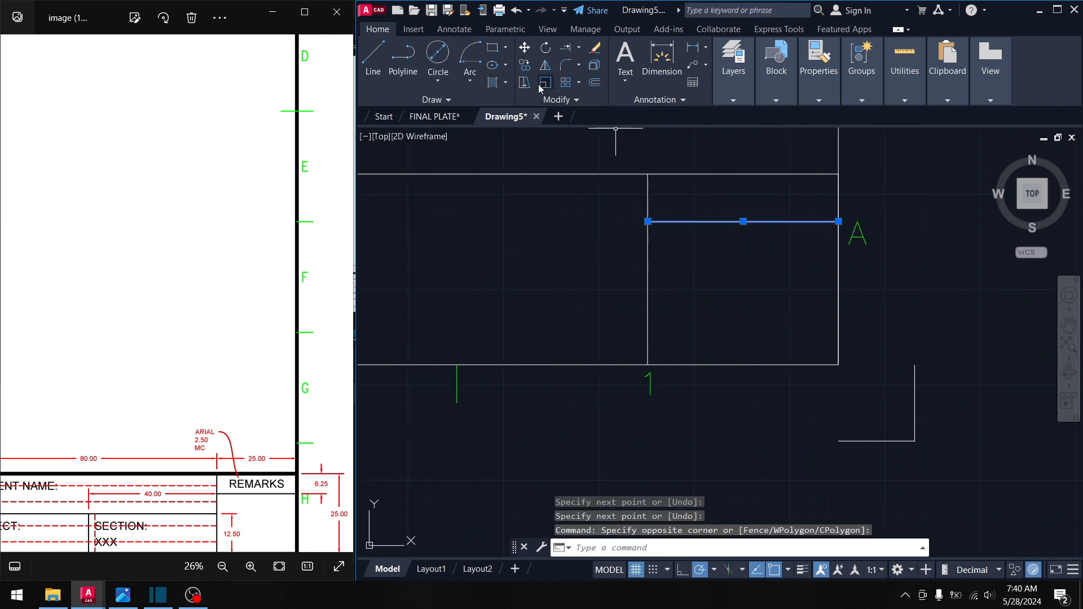
text(co)
key(Return)
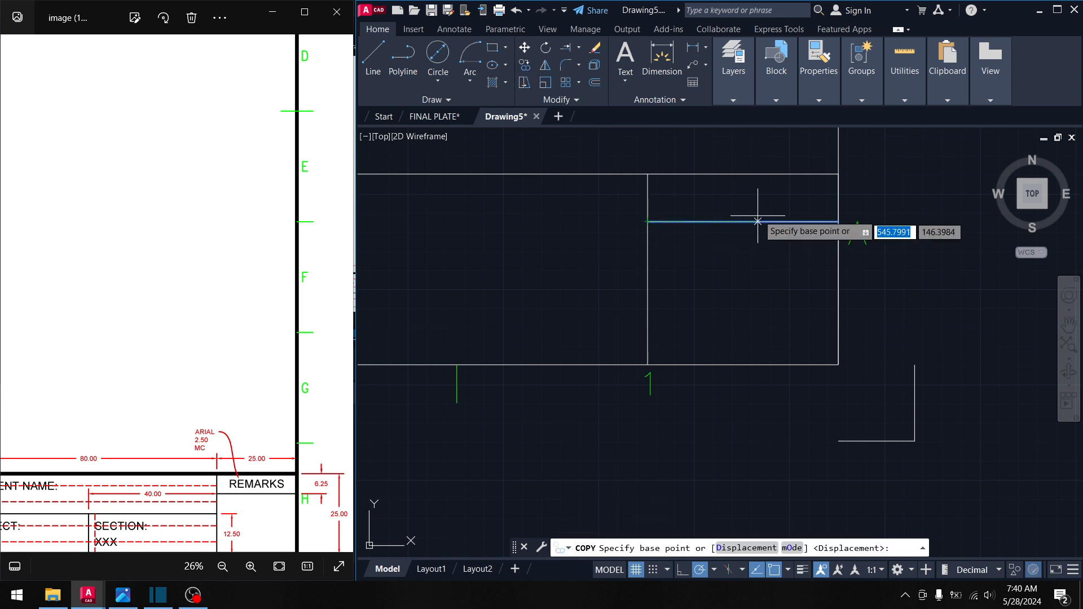
click(834, 174)
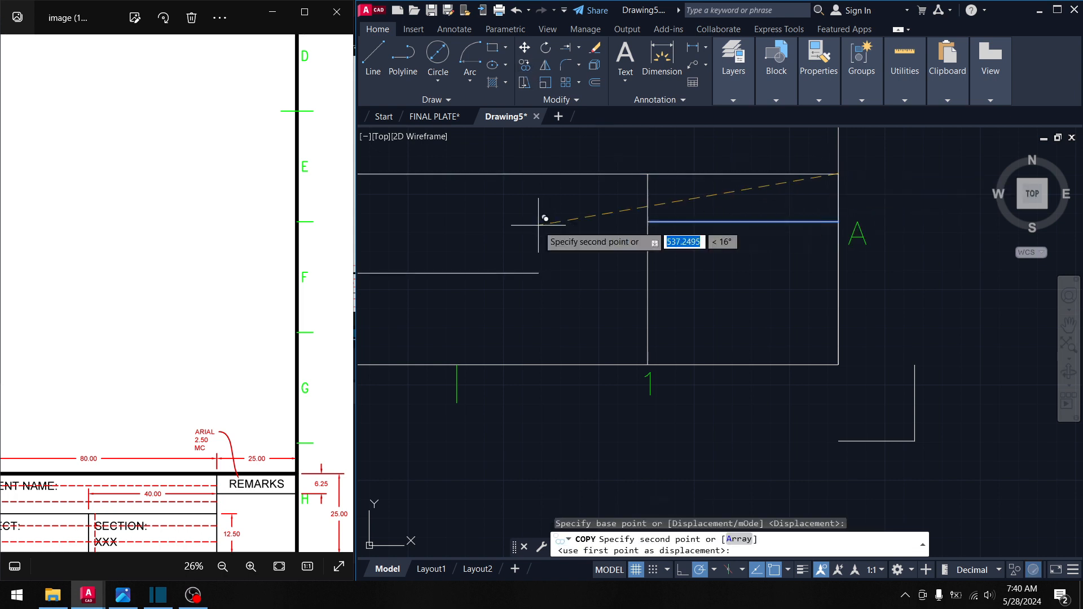
scroll(428, 236, down, 2)
middle_drag(427, 236, 680, 237)
middle_drag(533, 239, 725, 234)
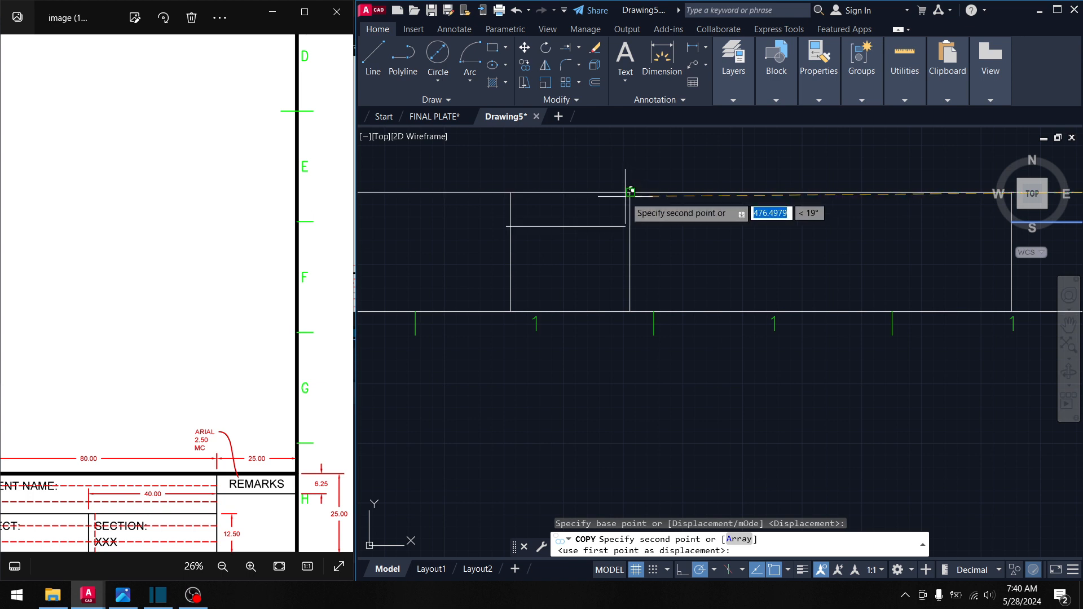
click(630, 192)
middle_drag(700, 237, 700, 229)
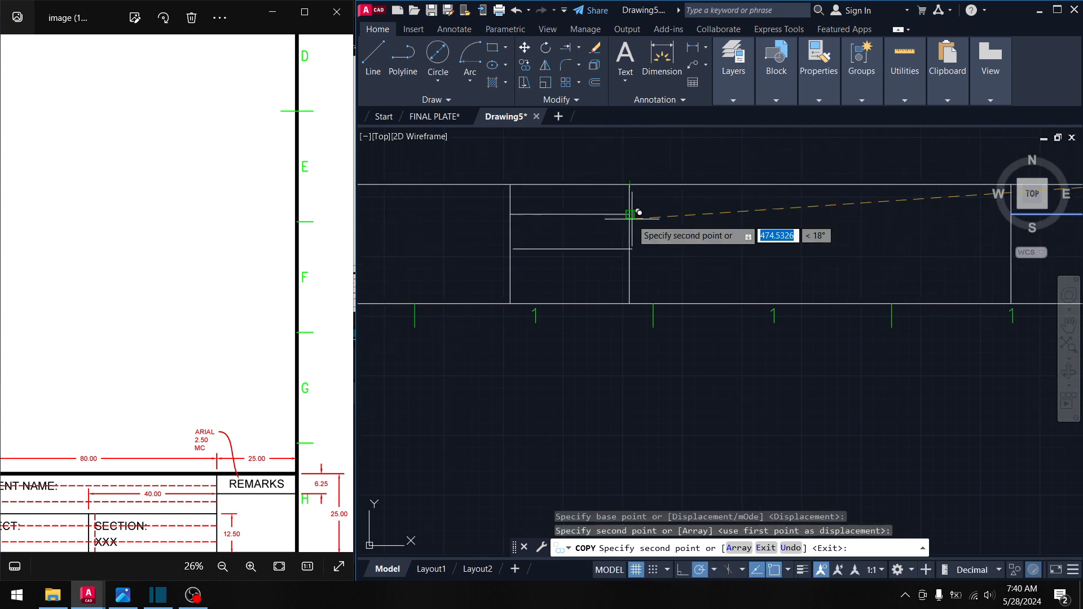
key(Return)
scroll(801, 246, down, 3)
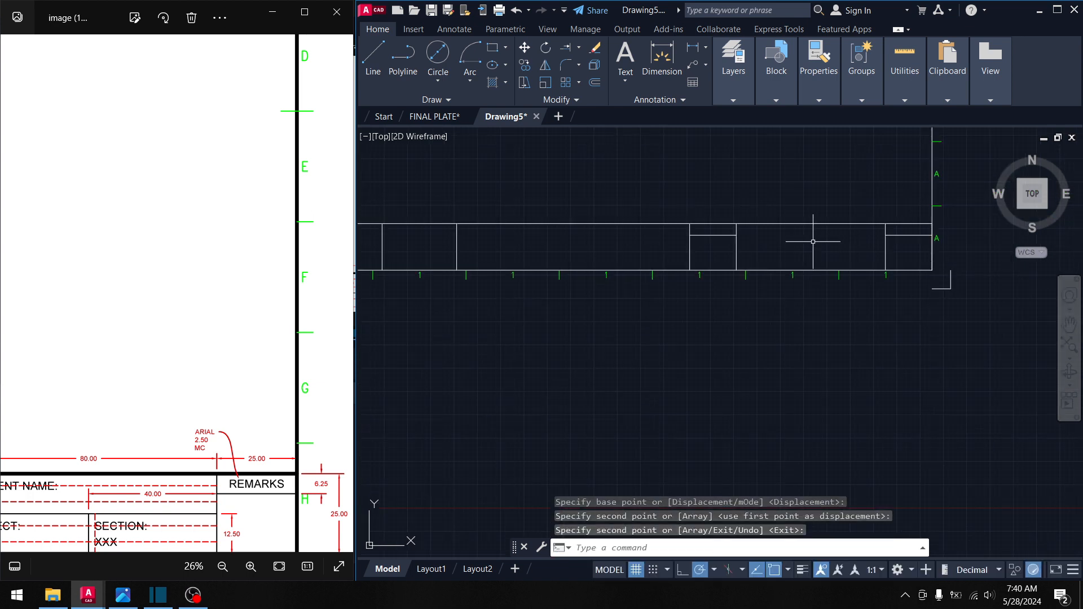
click(246, 405)
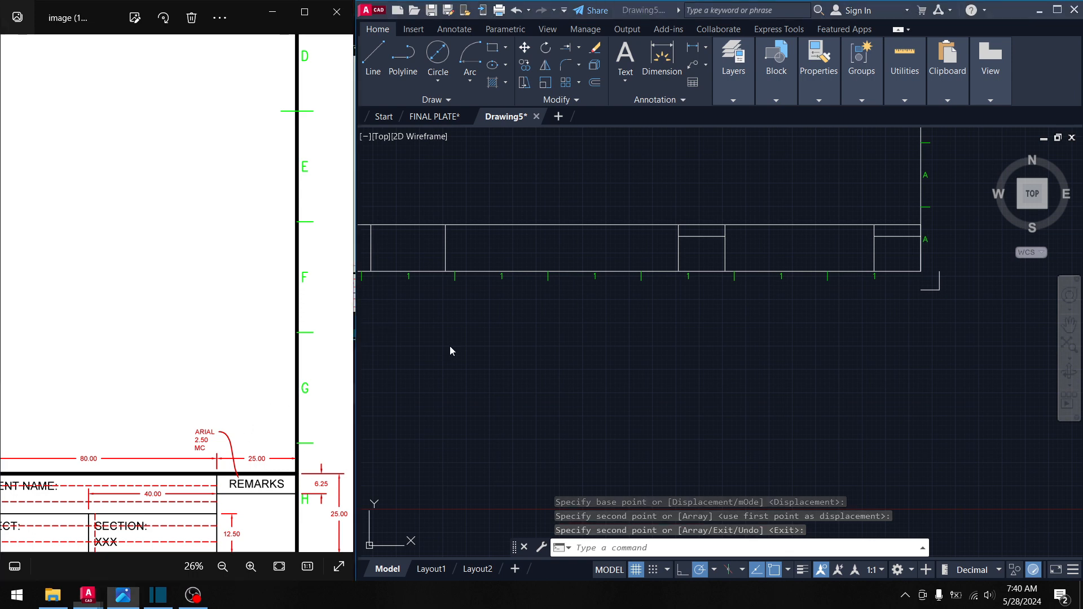
- Browse back to the title-block reference and zoom to its school, instructor and date cells
scroll(136, 428, down, 3)
drag(147, 425, 253, 442)
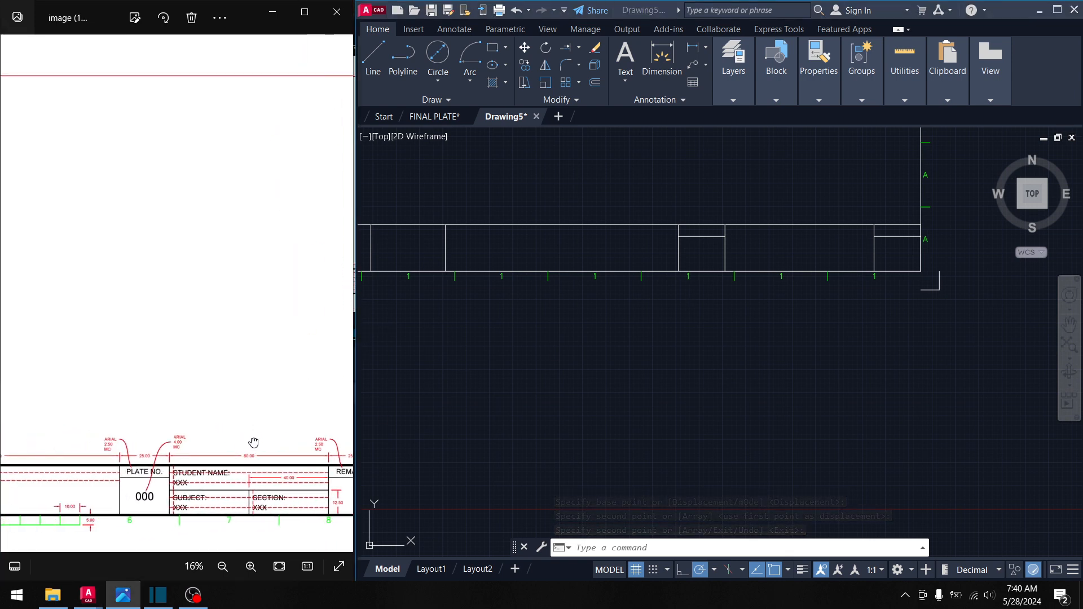
scroll(48, 458, down, 6)
scroll(126, 415, down, 2)
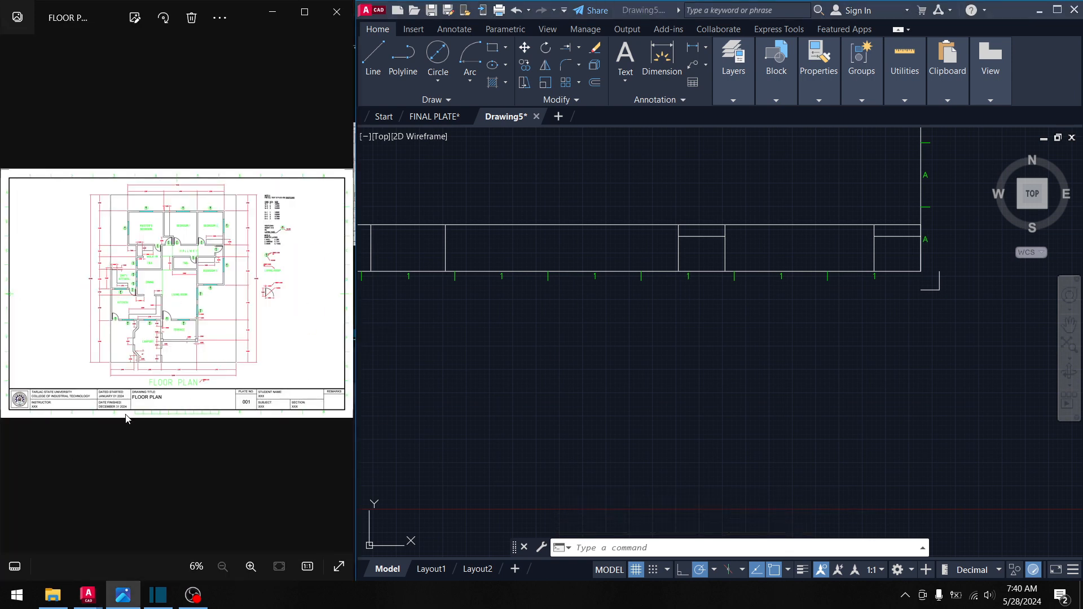
scroll(91, 393, up, 3)
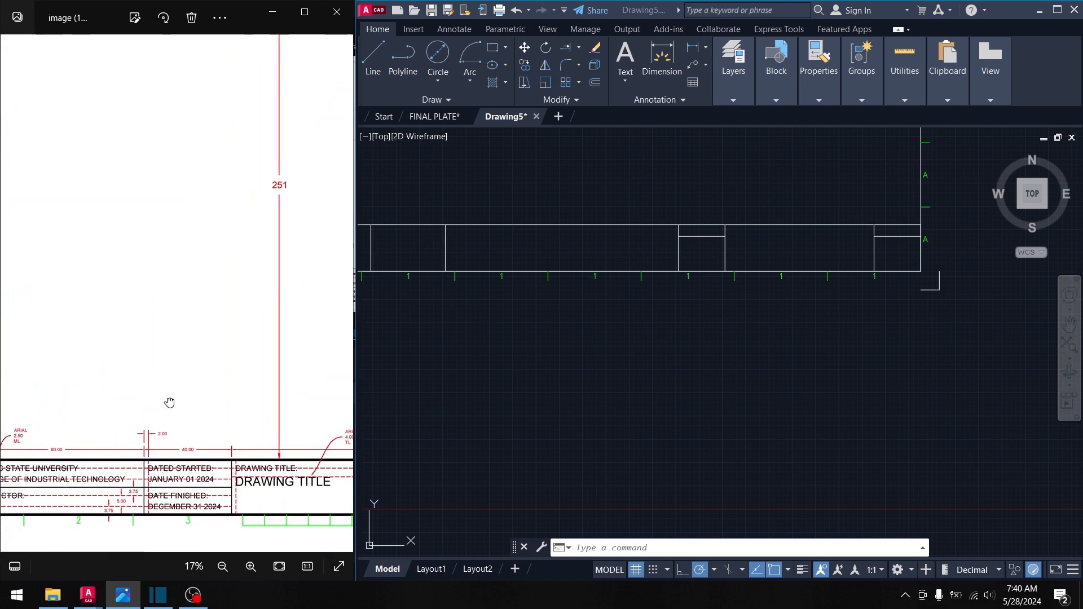
middle_drag(434, 251, 673, 246)
middle_drag(532, 249, 600, 252)
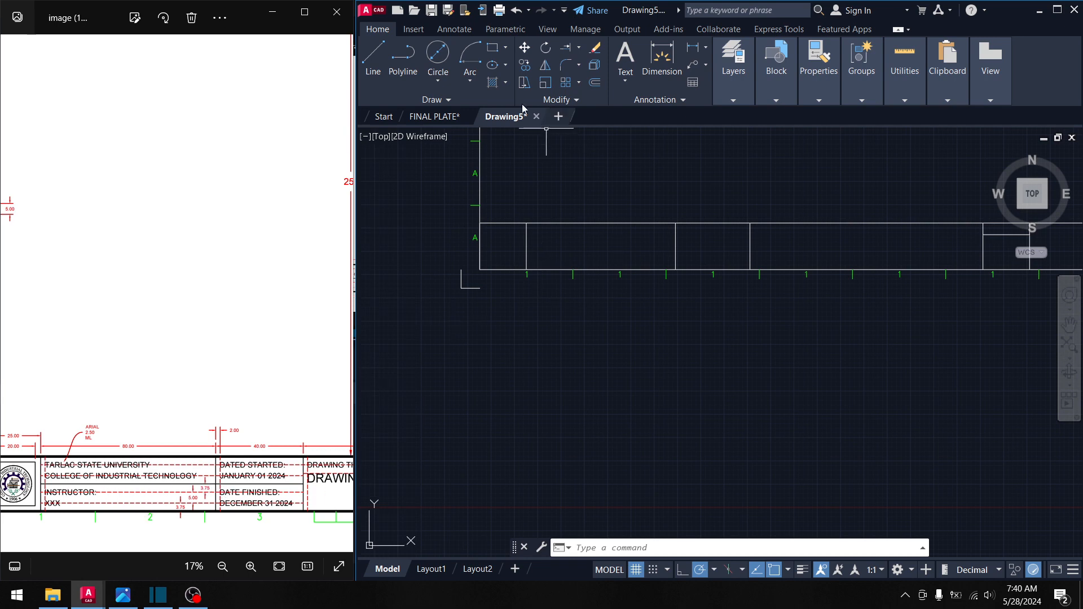
- Draw a horizontal divider across the left title-block cell to the vertical cell edge
click(377, 64)
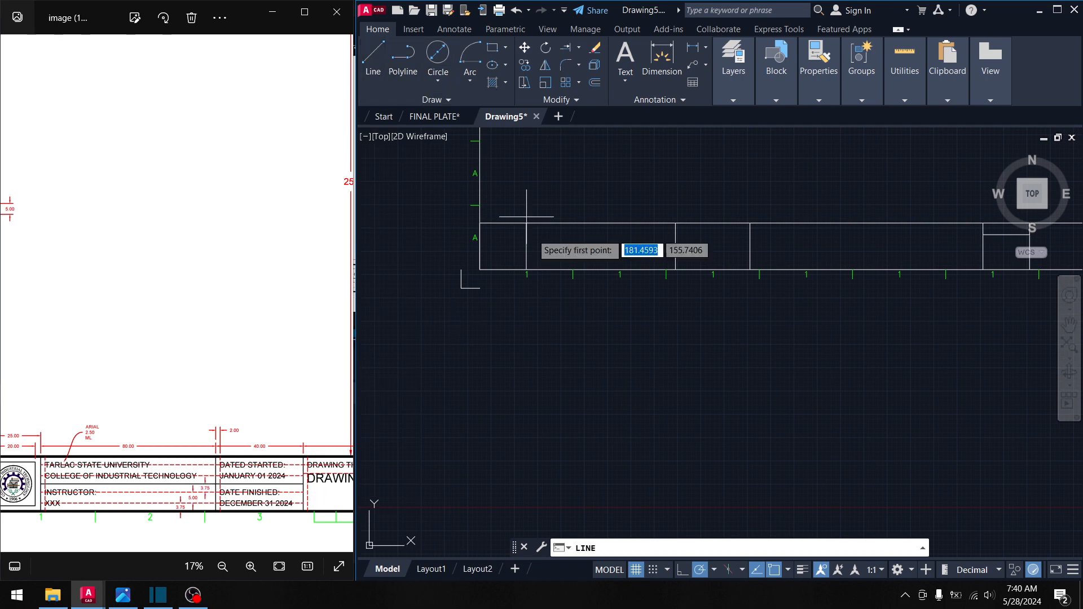
click(527, 246)
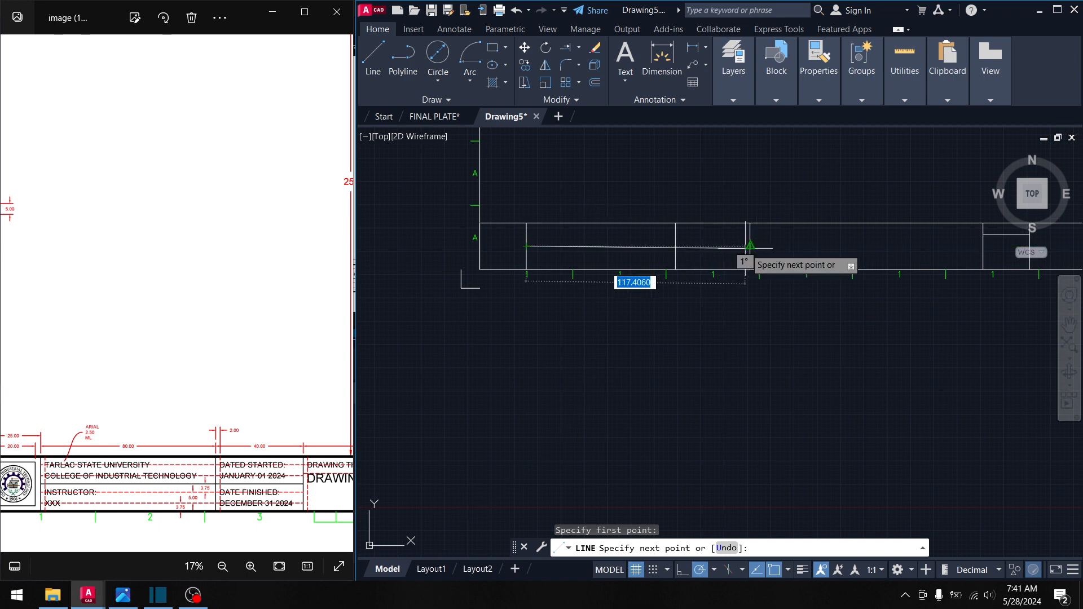
click(750, 246)
middle_drag(769, 293, 531, 270)
key(Return)
- Near the right end, add a horizontal divider and a short vertical line down to the bottom border
scroll(729, 295, up, 2)
middle_drag(730, 295, 324, 316)
drag(274, 434, 145, 443)
mouse_move(250, 458)
mouse_down()
mouse_move(37, 458)
mouse_move(83, 446)
mouse_move(20, 447)
mouse_up()
click(561, 208)
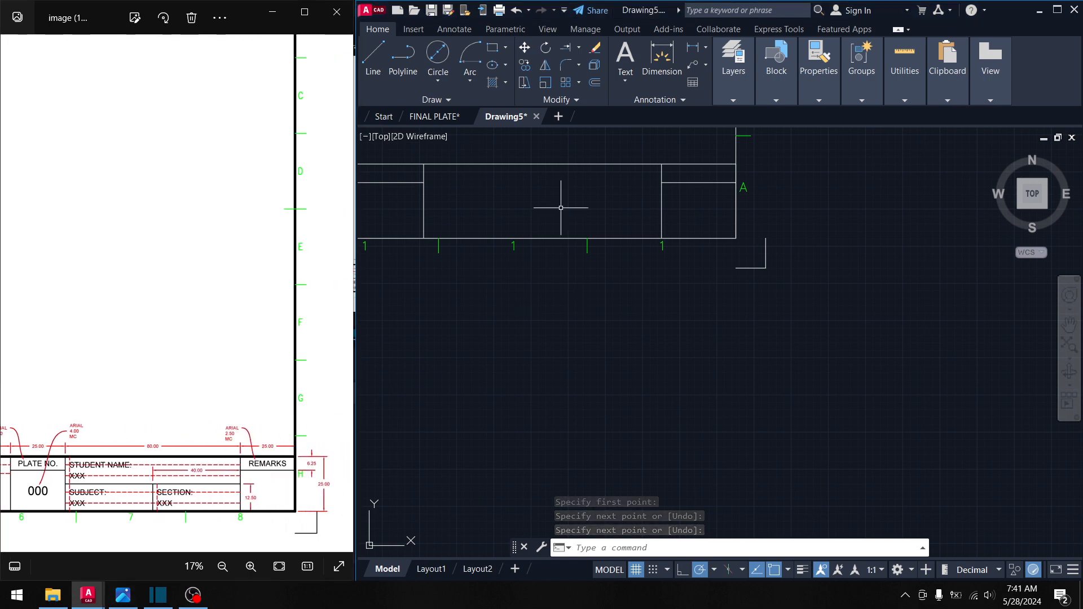
click(373, 56)
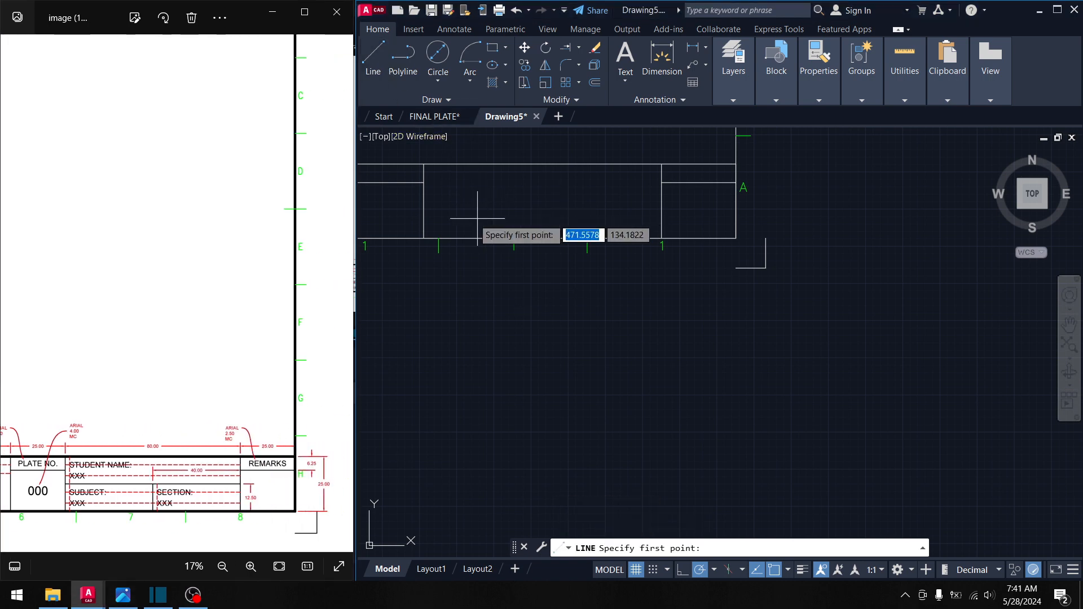
click(424, 206)
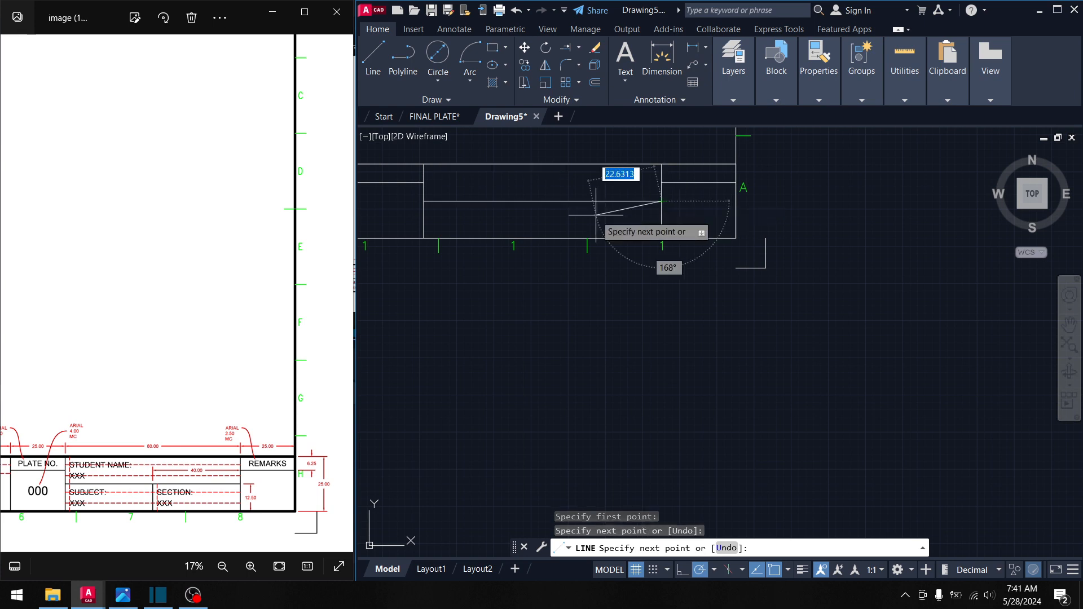
key(Return)
key(Return)
click(543, 201)
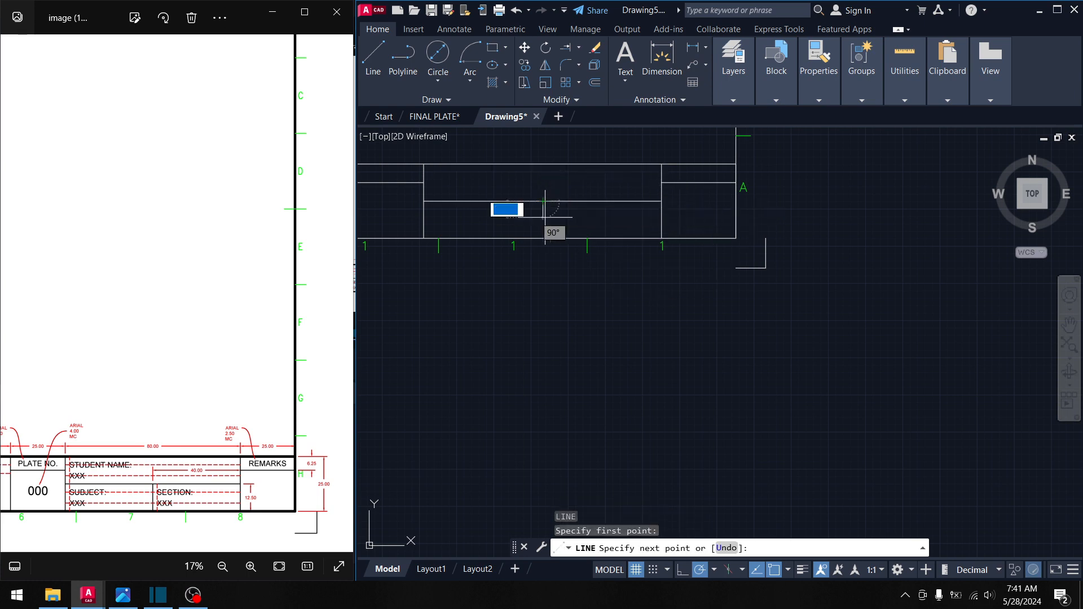
click(543, 238)
key(Return)
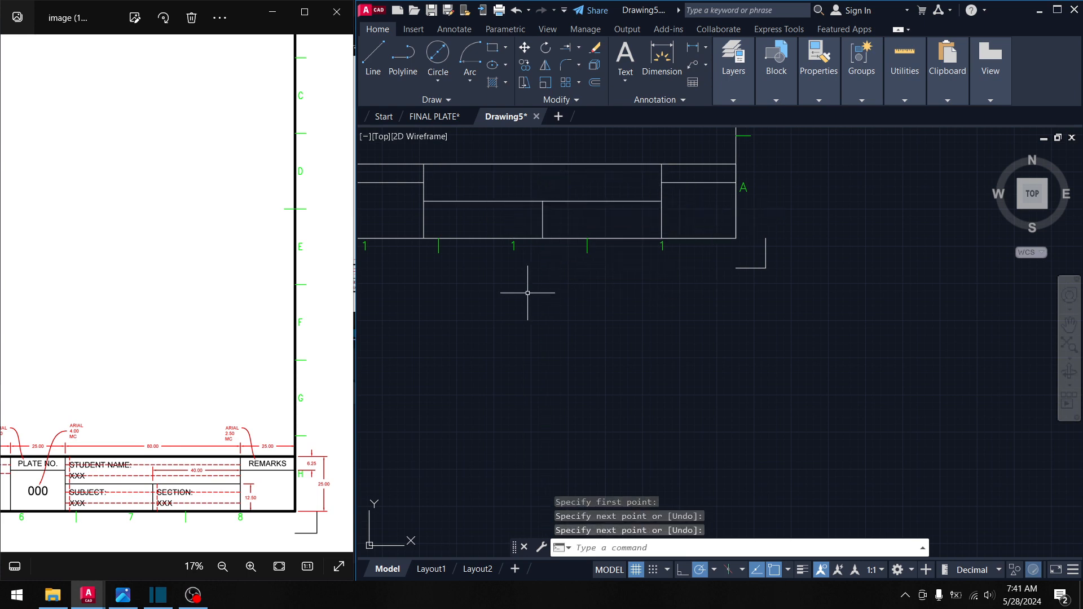
- Zoom and pan the Photos reference onto the school name and DATED STARTED / DATE FINISHED cells
scroll(564, 242, up, 2)
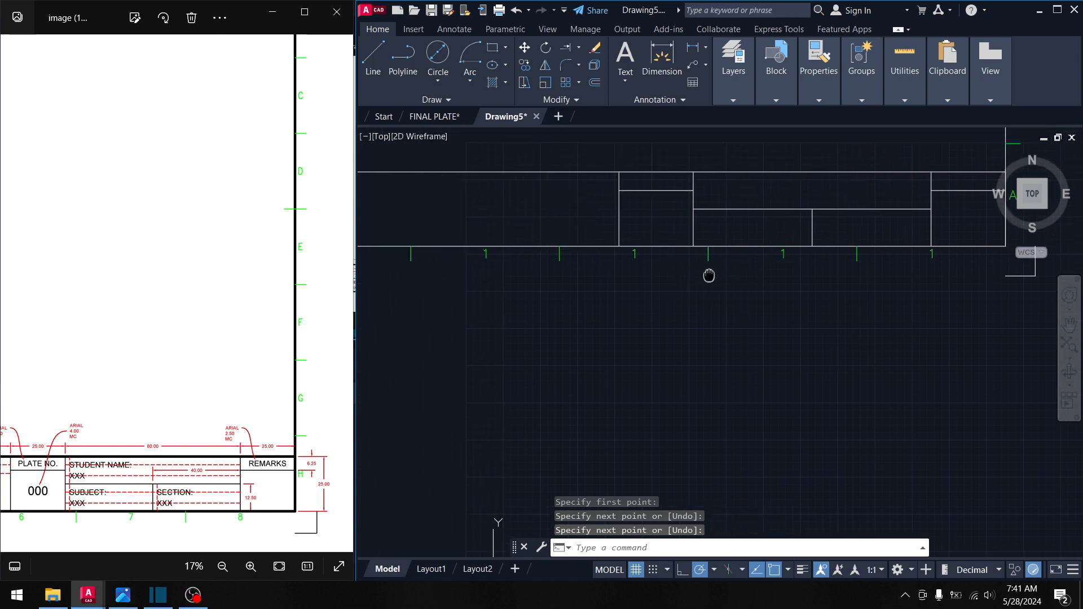
scroll(708, 273, down, 4)
scroll(524, 345, up, 3)
middle_drag(711, 357, 925, 377)
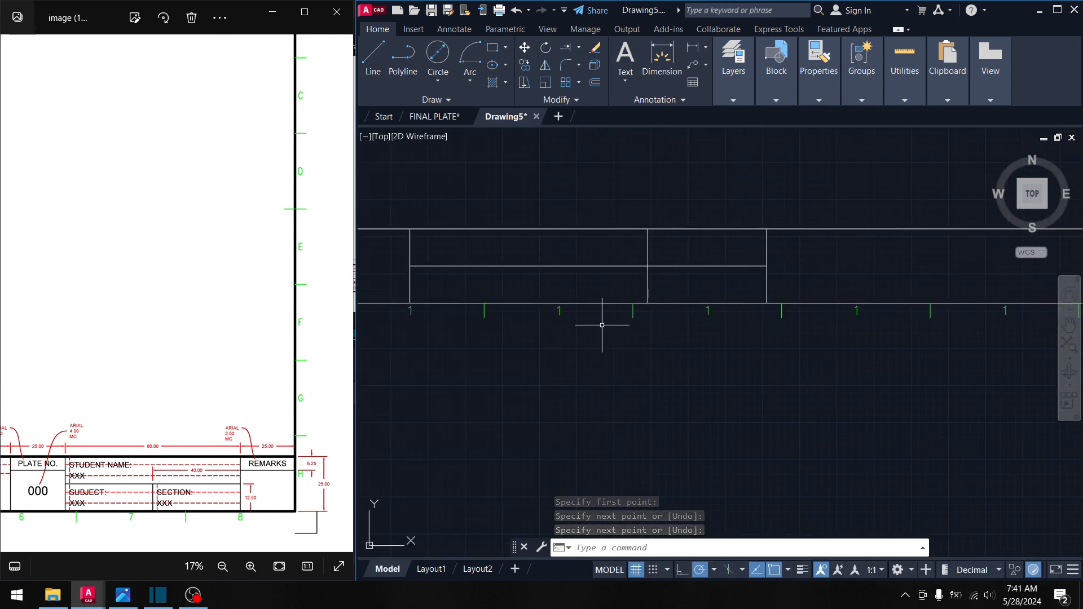
scroll(123, 506, left, 10)
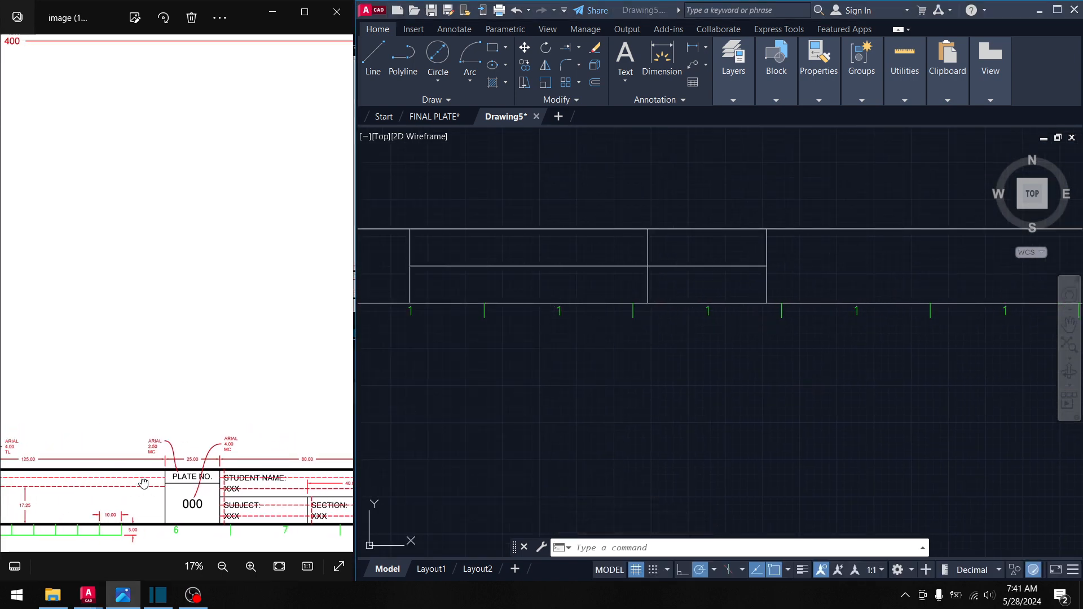
drag(109, 488, 247, 487)
scroll(111, 487, up, 3)
drag(111, 487, 213, 485)
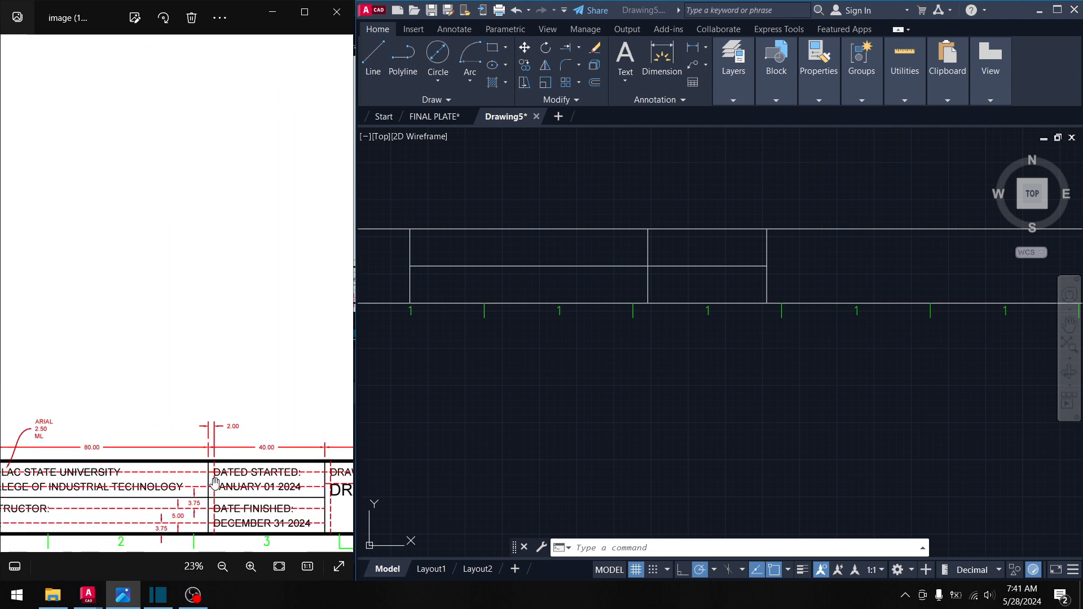
scroll(172, 529, up, 1)
scroll(172, 529, up, 2)
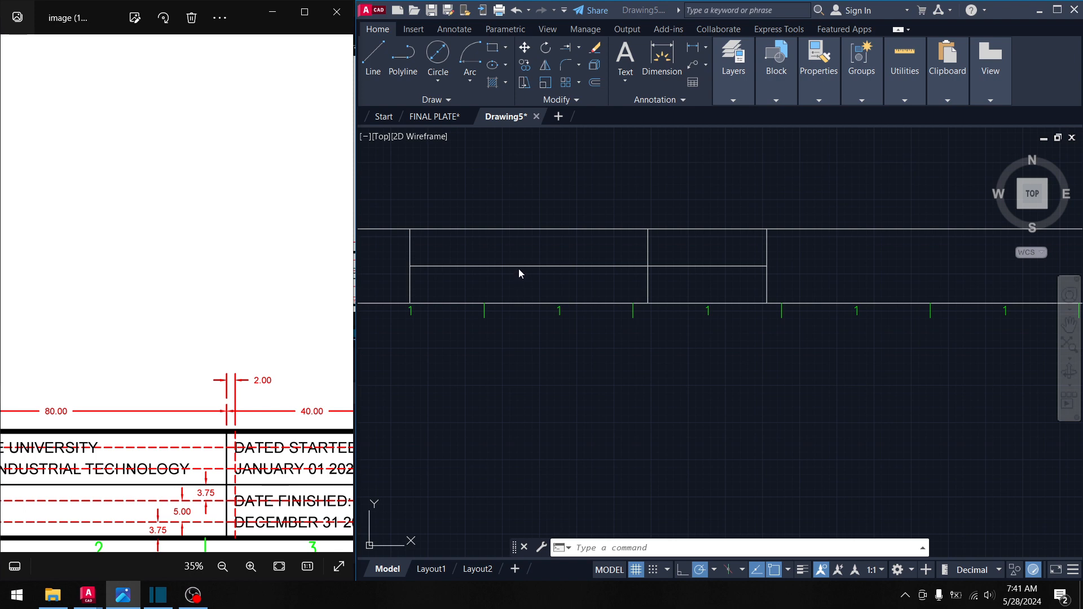
click(594, 87)
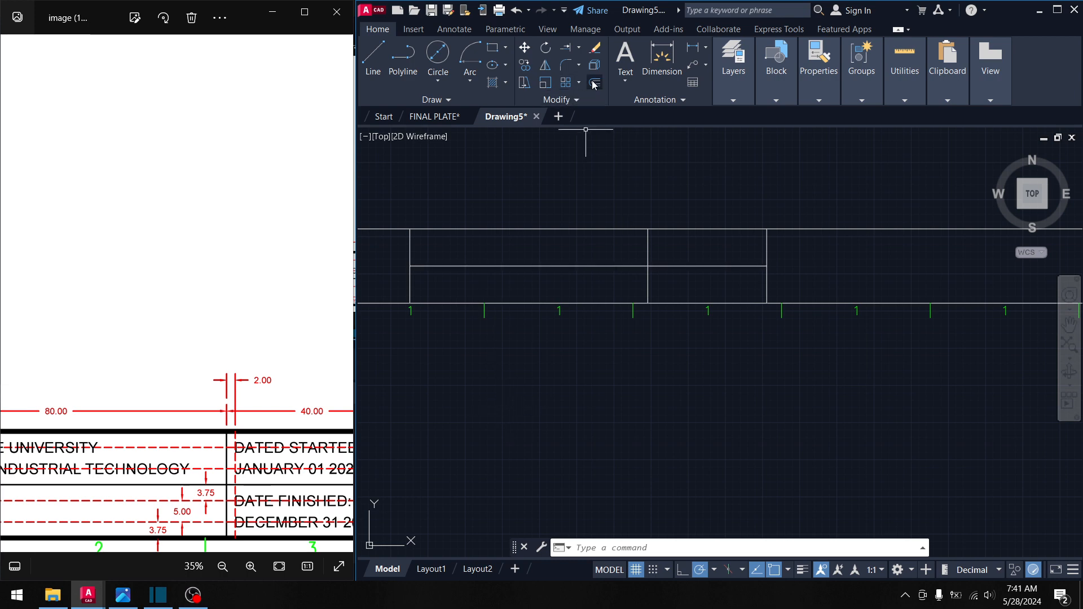
- Set the current drawing colour to Cyan, leaving the linetype unchanged
click(595, 82)
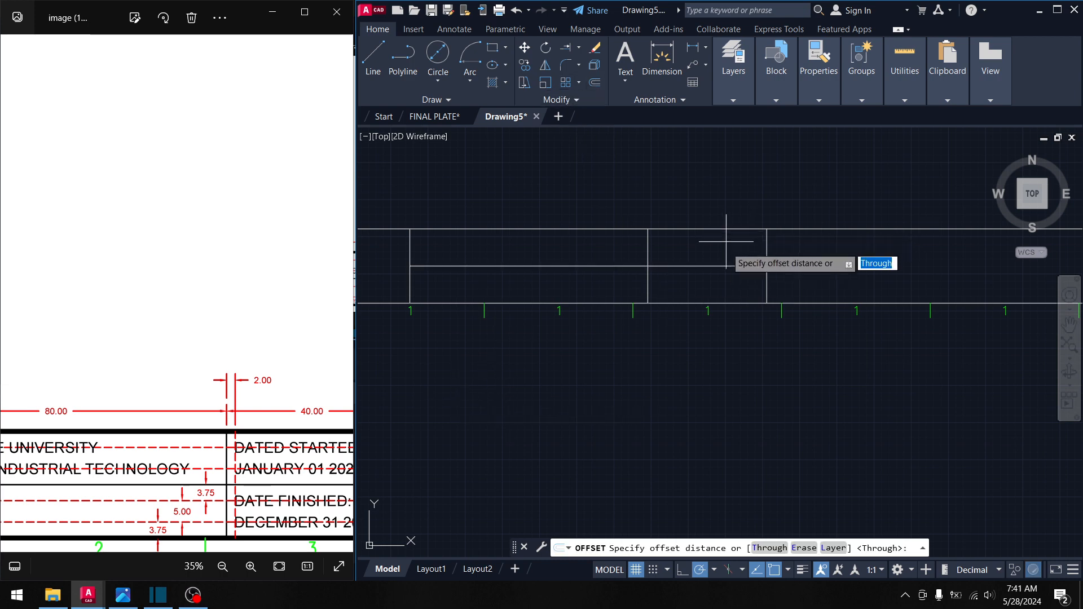
key(Escape)
click(818, 100)
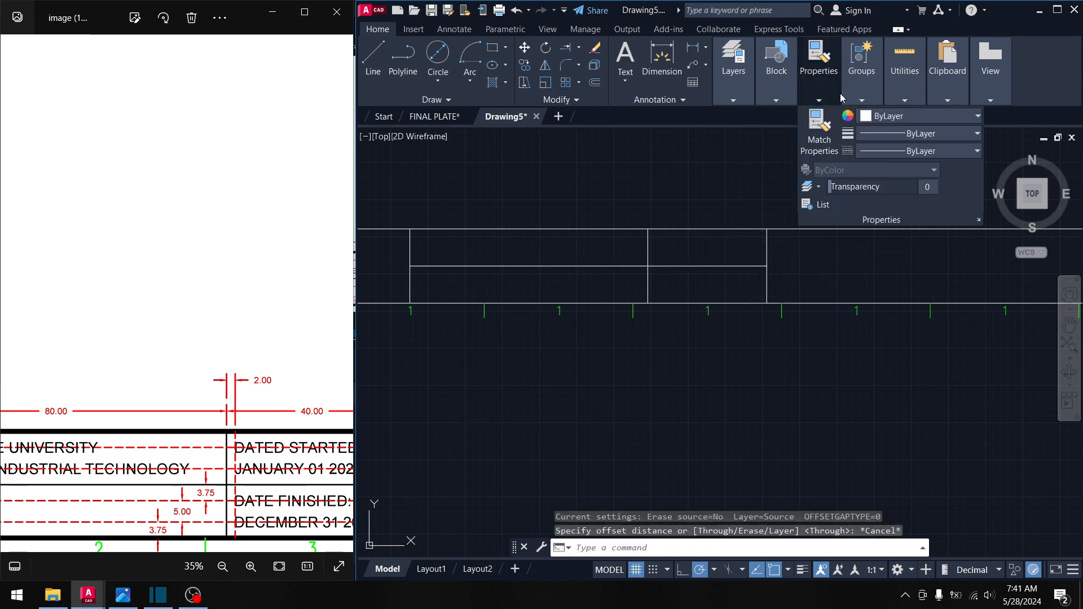
click(883, 153)
click(912, 151)
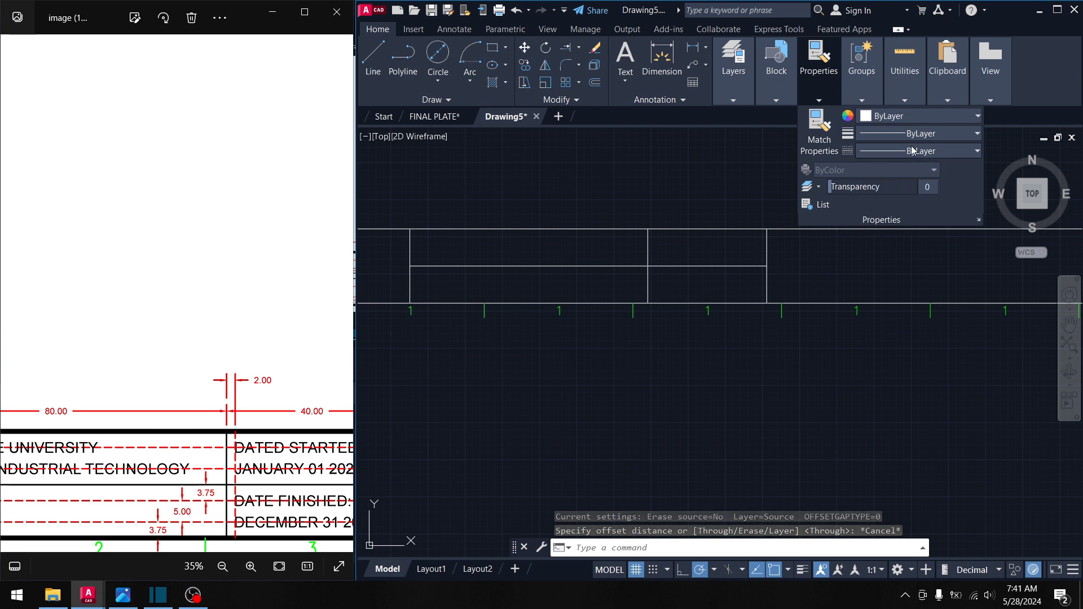
click(912, 150)
click(912, 149)
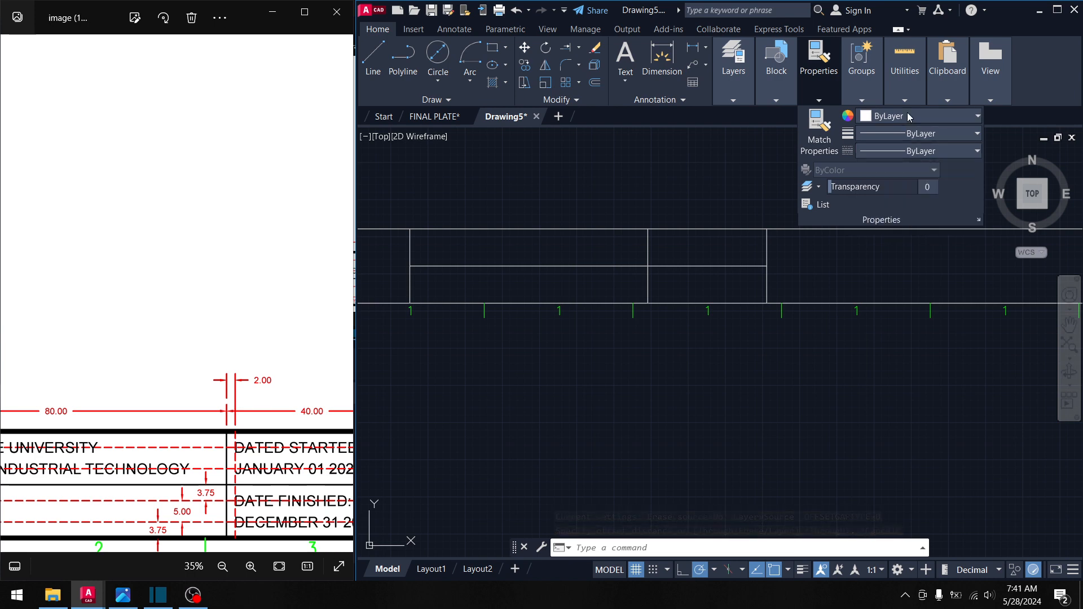
click(908, 114)
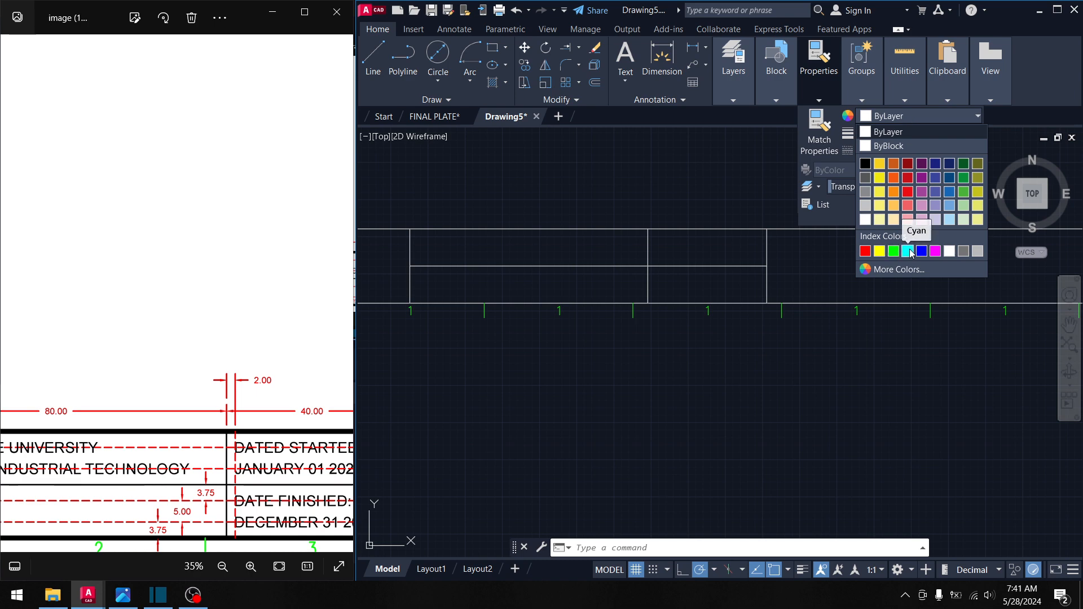
click(907, 250)
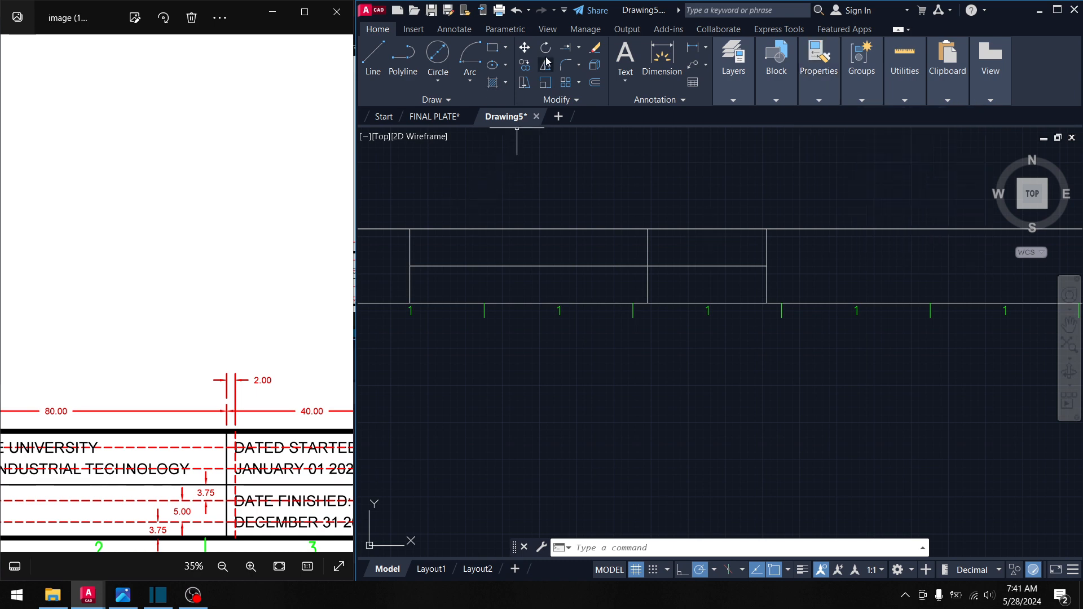
- Offset the inner title-block line 3.75 units downward
click(596, 82)
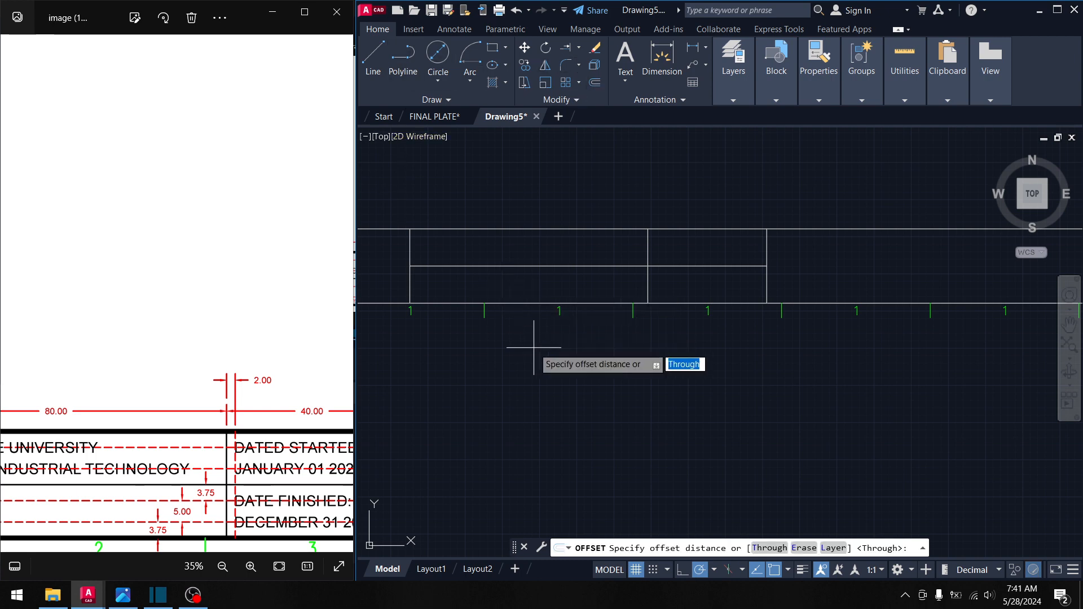
text(3.75)
key(Return)
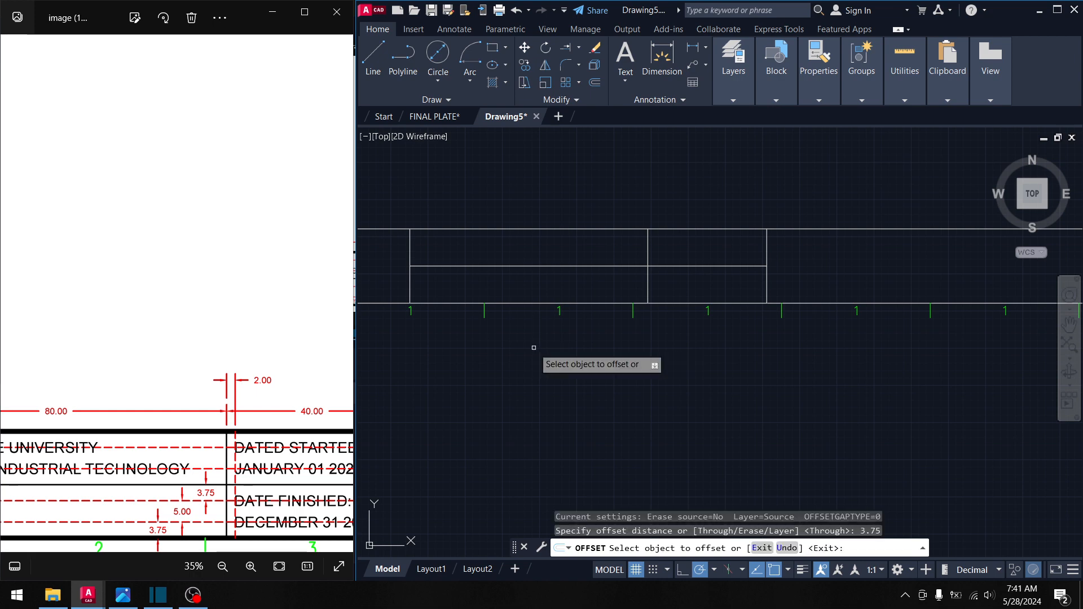
click(529, 266)
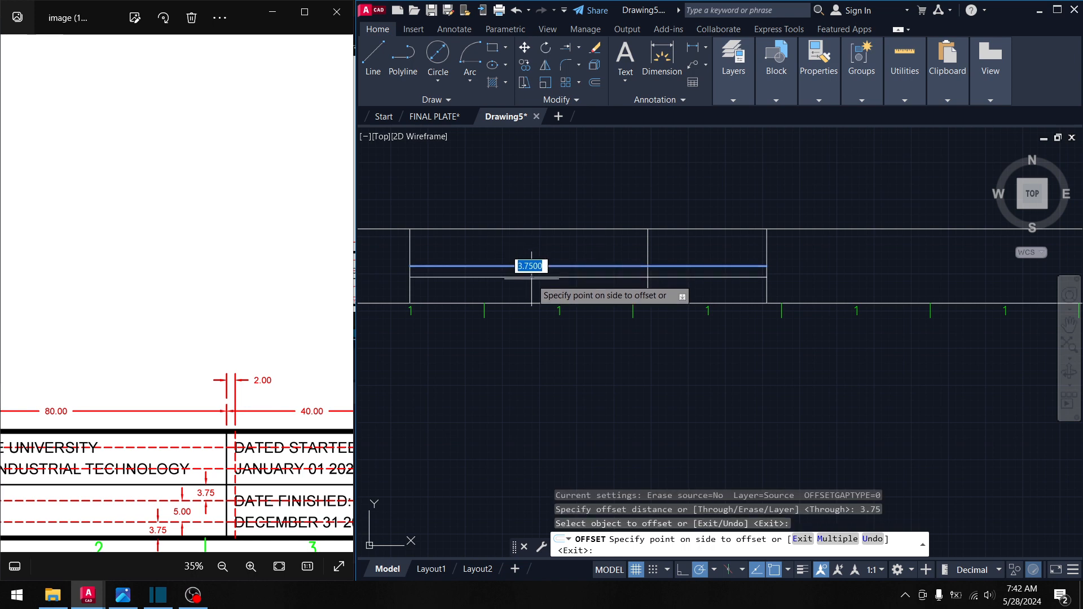
click(531, 278)
key(Escape)
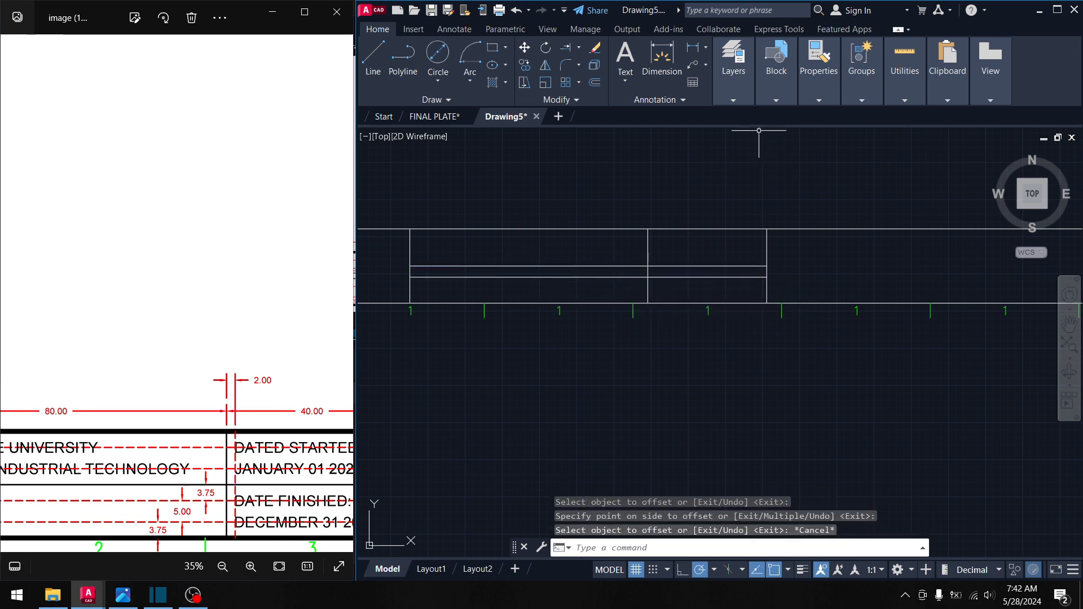
- Select the newly offset lower row line
mouse_move(744, 99)
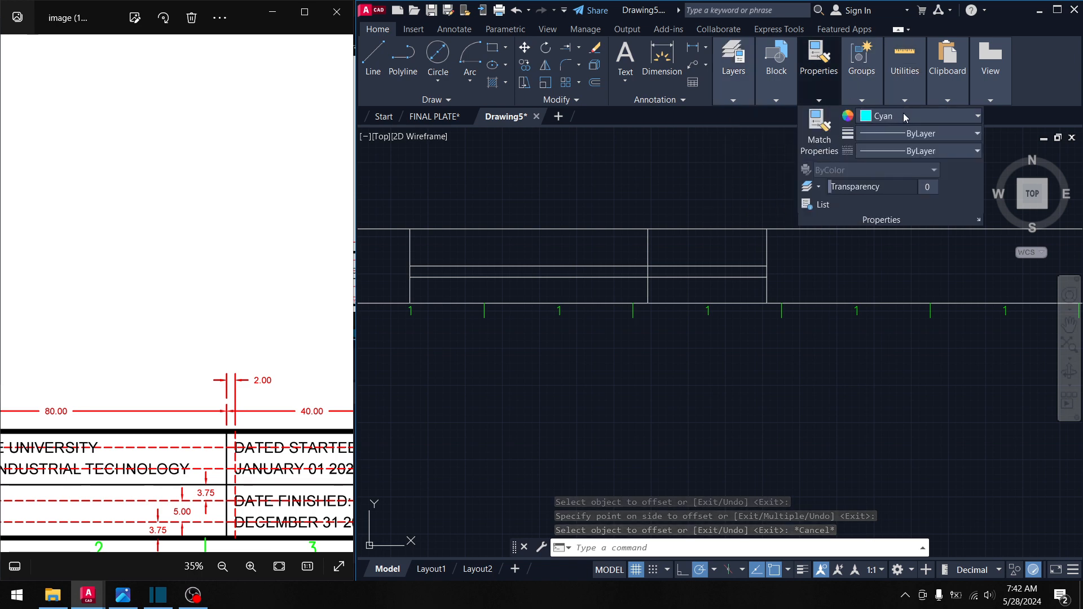
click(903, 116)
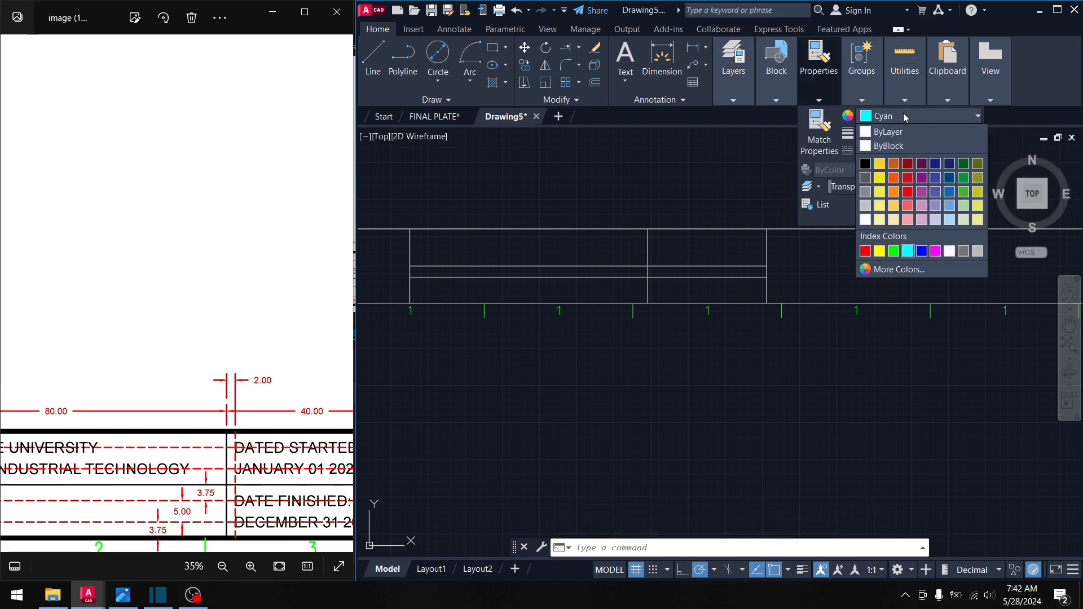
click(907, 251)
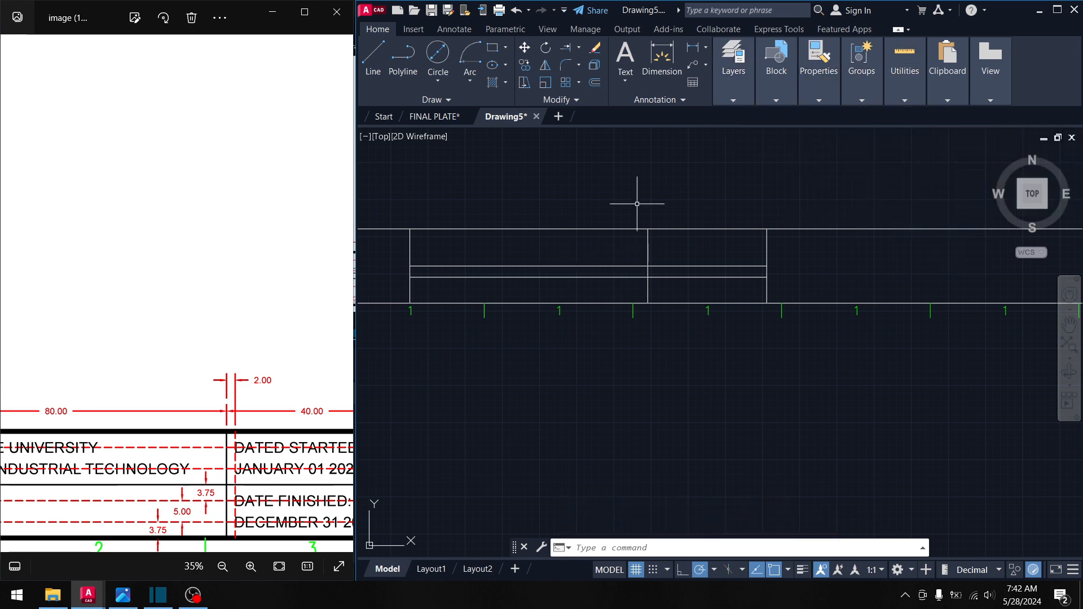
click(831, 96)
click(489, 151)
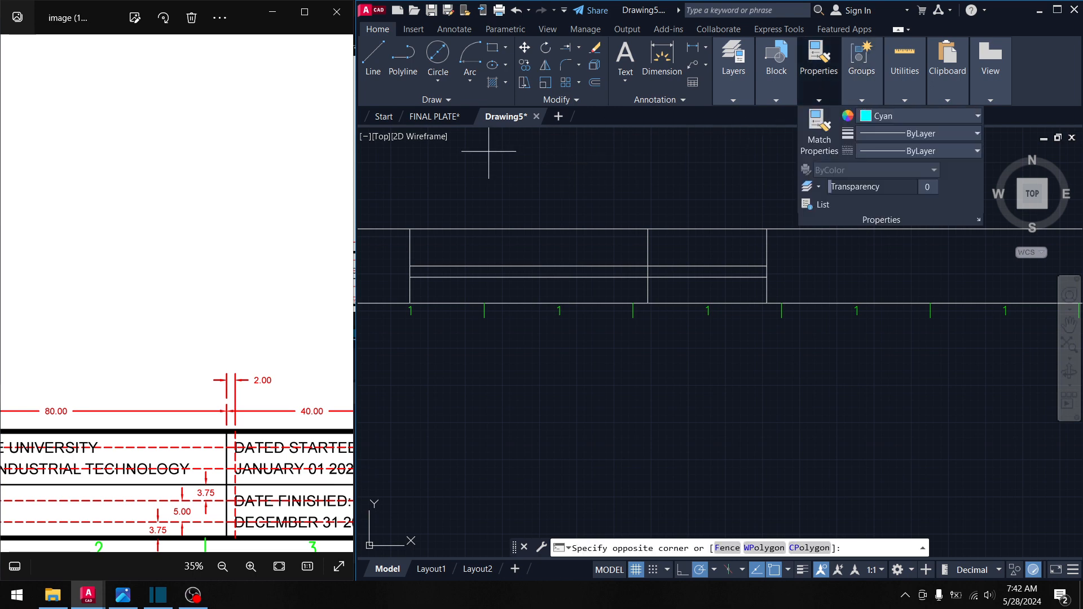
key(Escape)
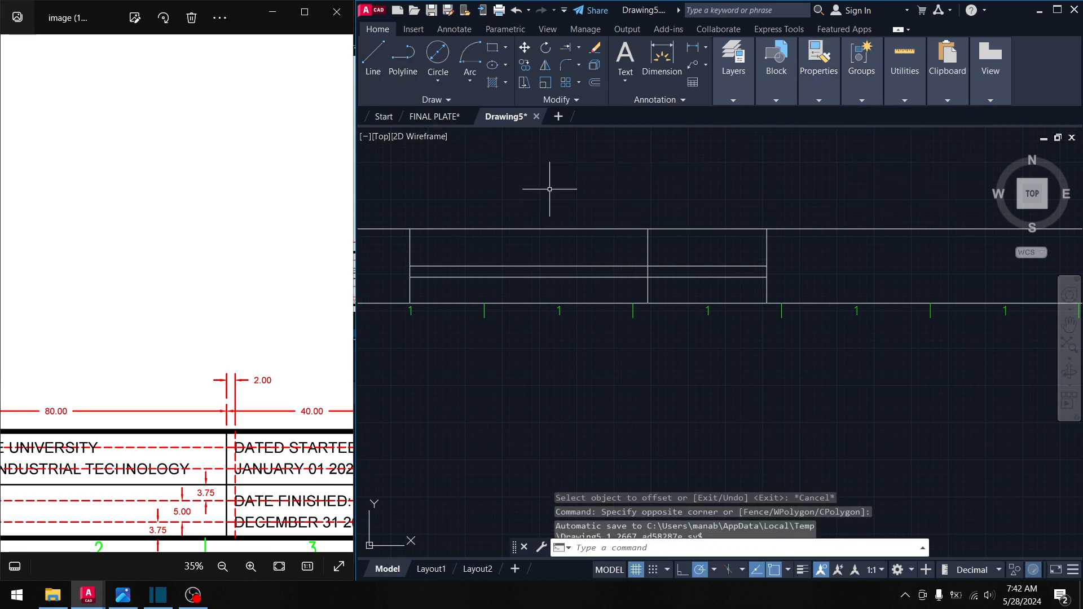
click(595, 281)
click(589, 277)
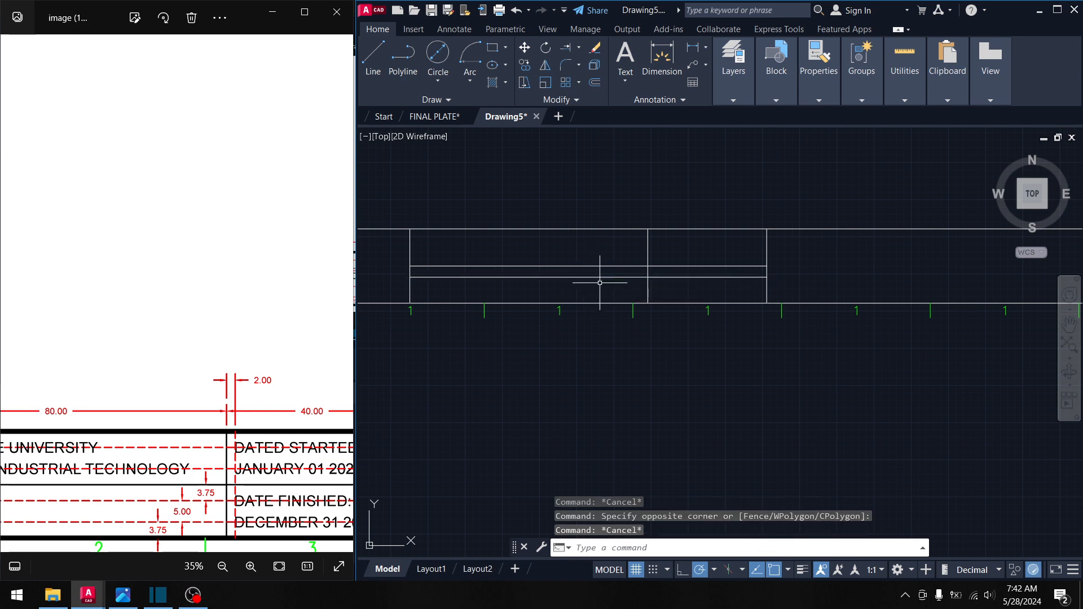
- Change the selected line's colour to Cyan and reselect it to confirm
click(818, 97)
click(890, 116)
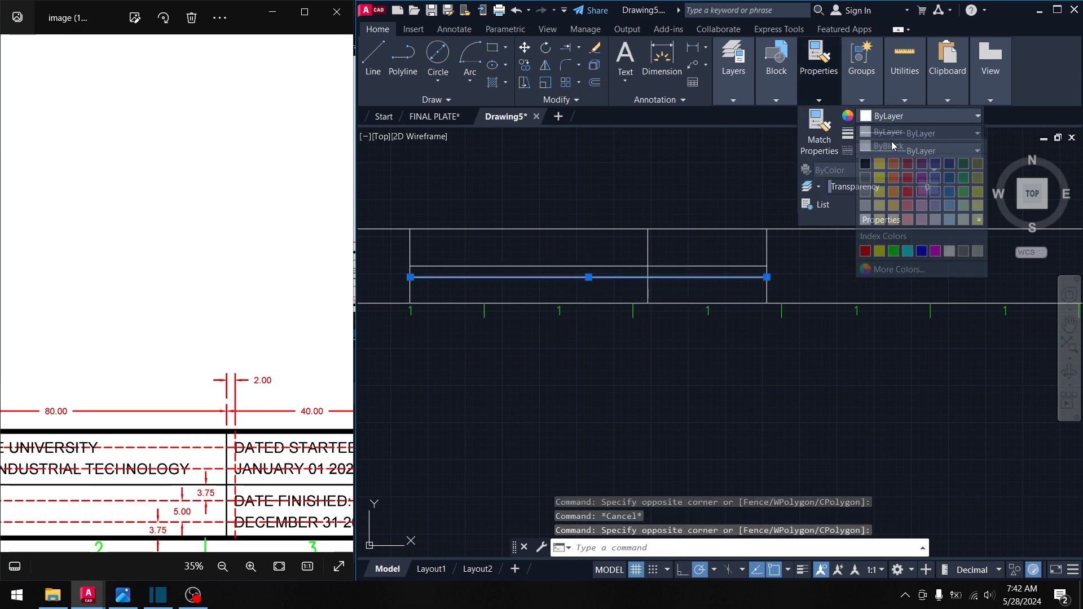
click(907, 251)
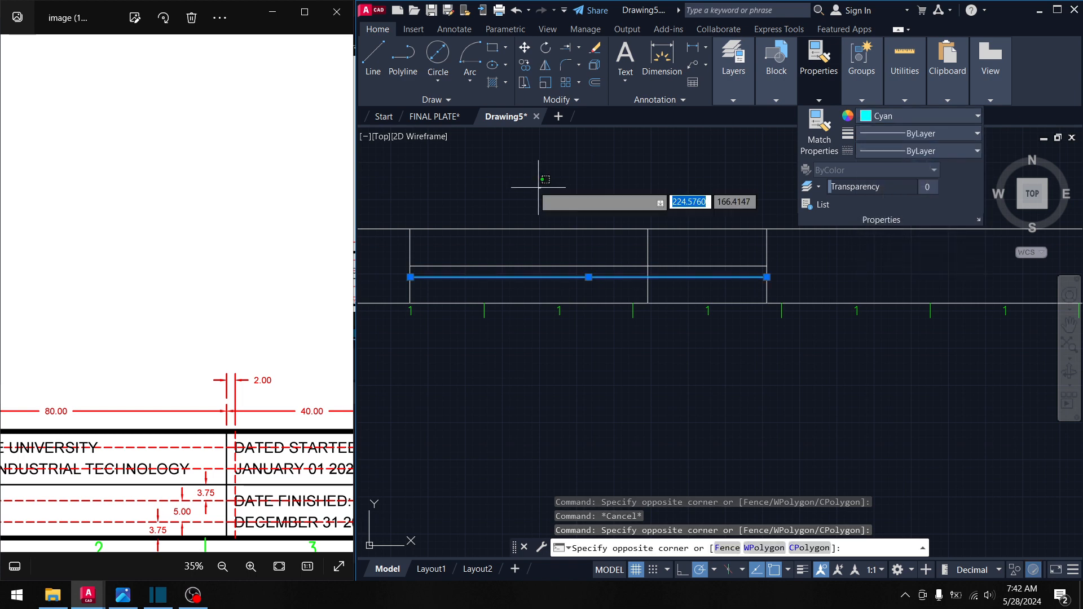
key(Escape)
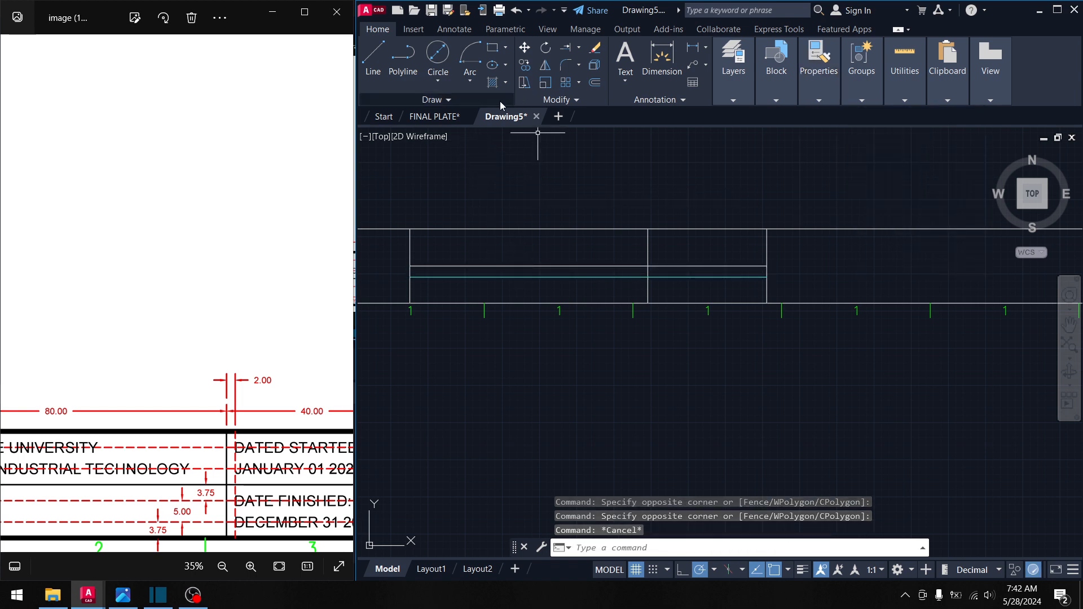
click(552, 282)
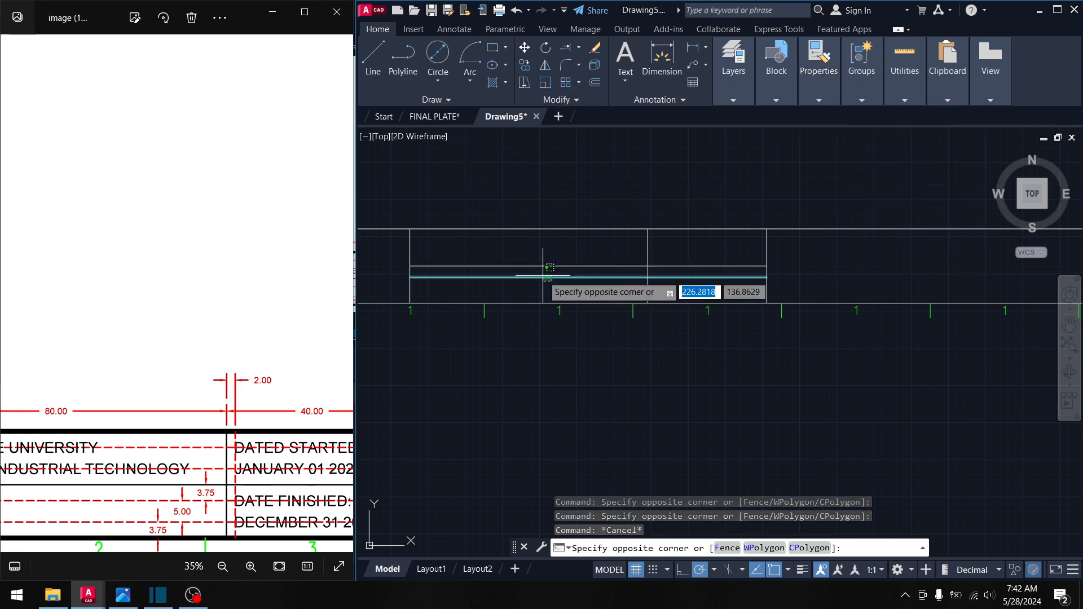
click(542, 275)
key(Escape)
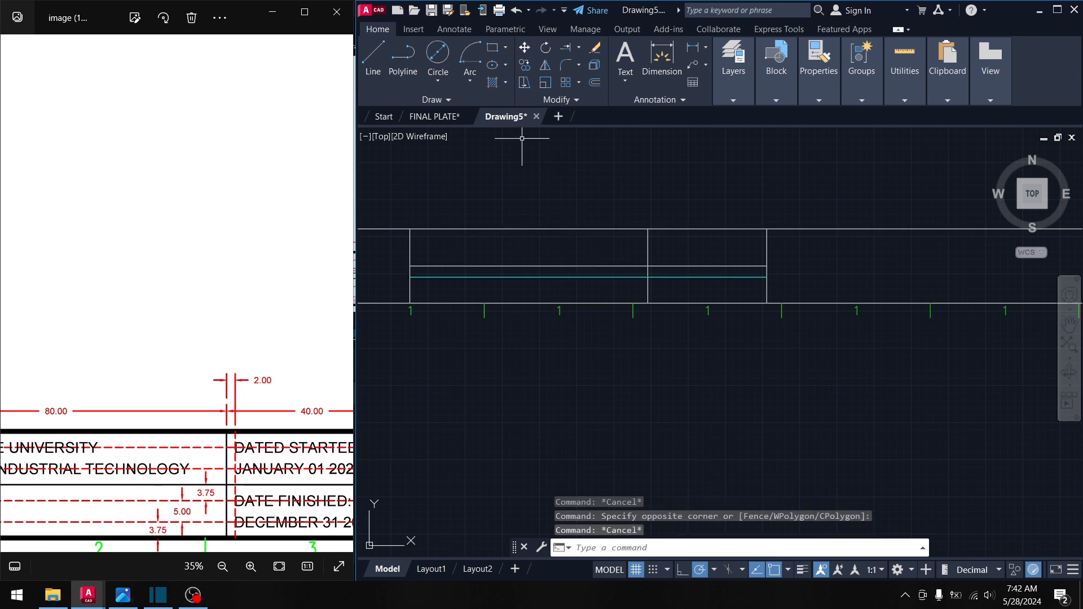
- Offset the inner title-block line 3.75 units upward
click(595, 84)
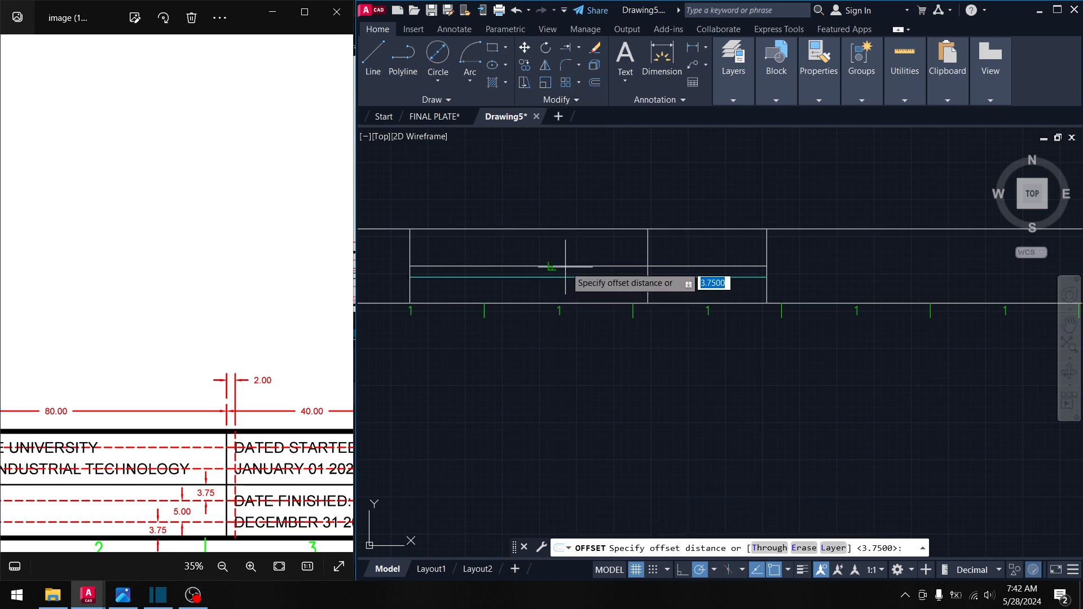
key(Escape)
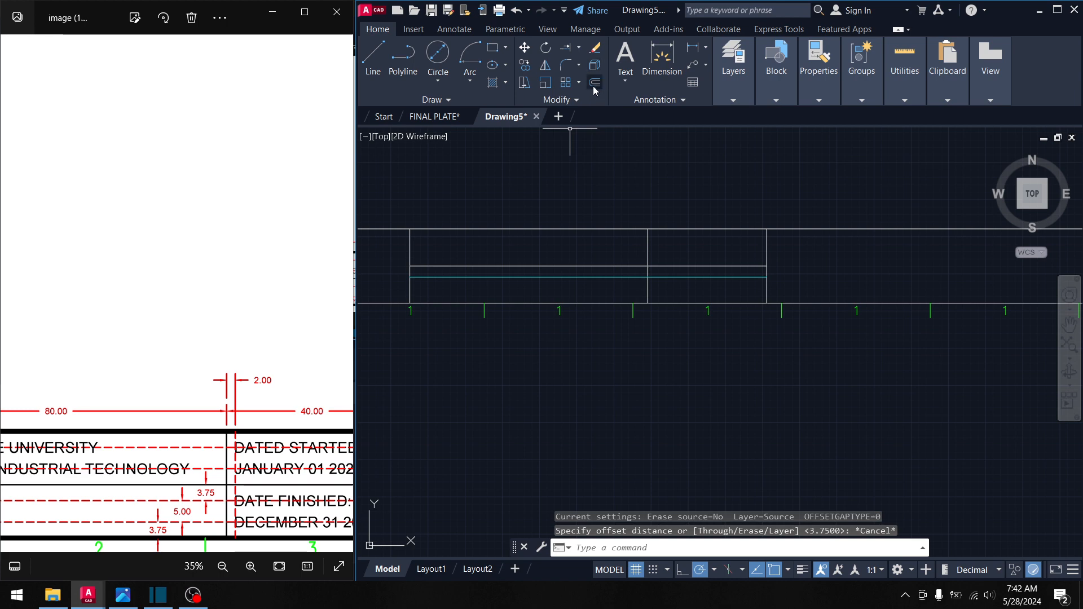
click(593, 85)
key(Return)
click(598, 266)
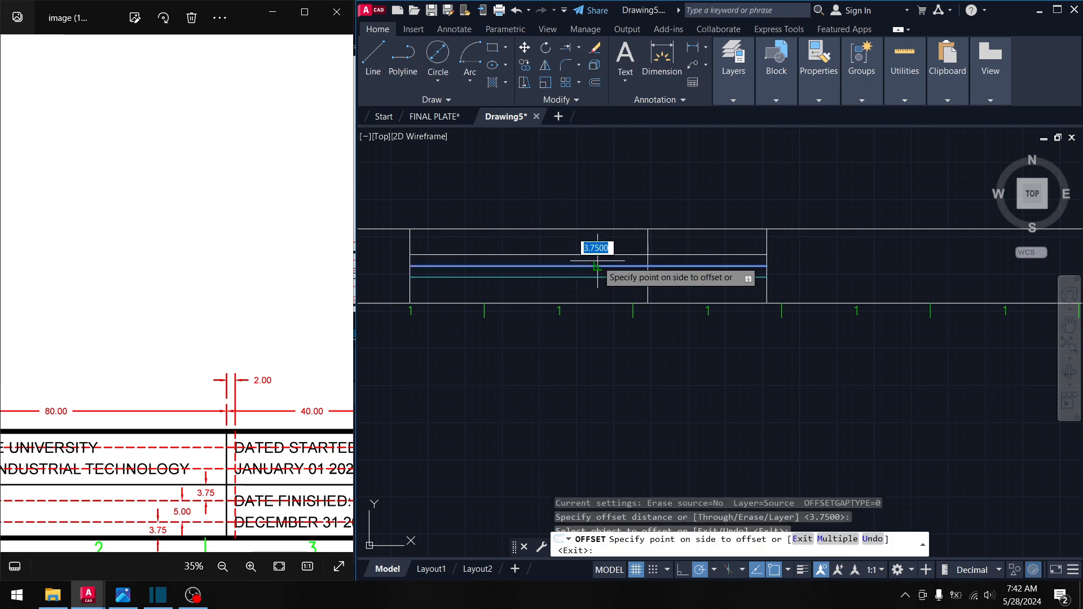
click(598, 262)
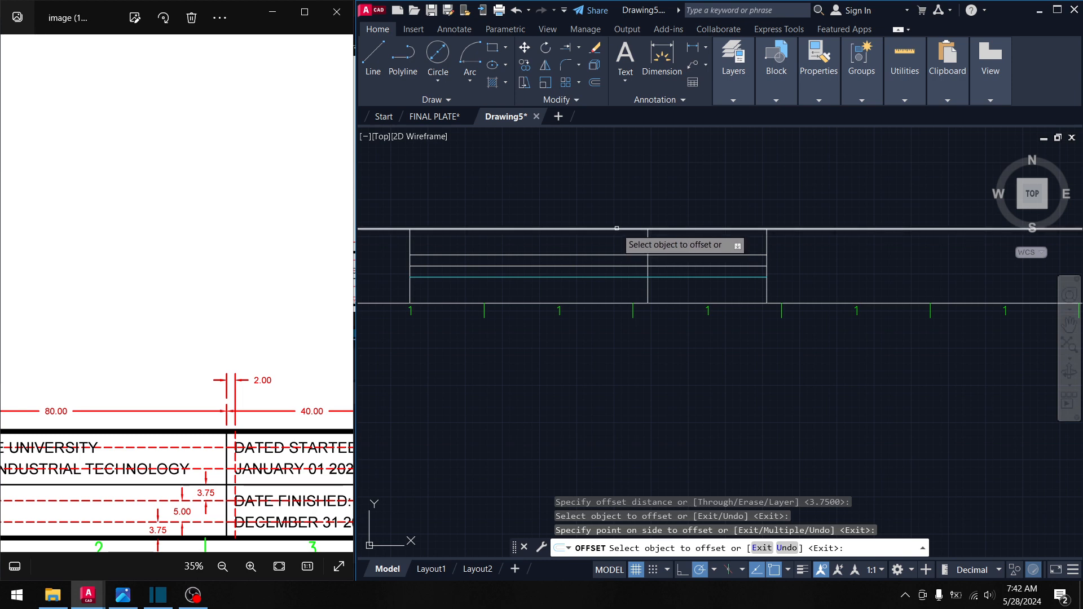
key(Escape)
- Offset by 5 units: the upper row line upward and the cyan line downward
key(Return)
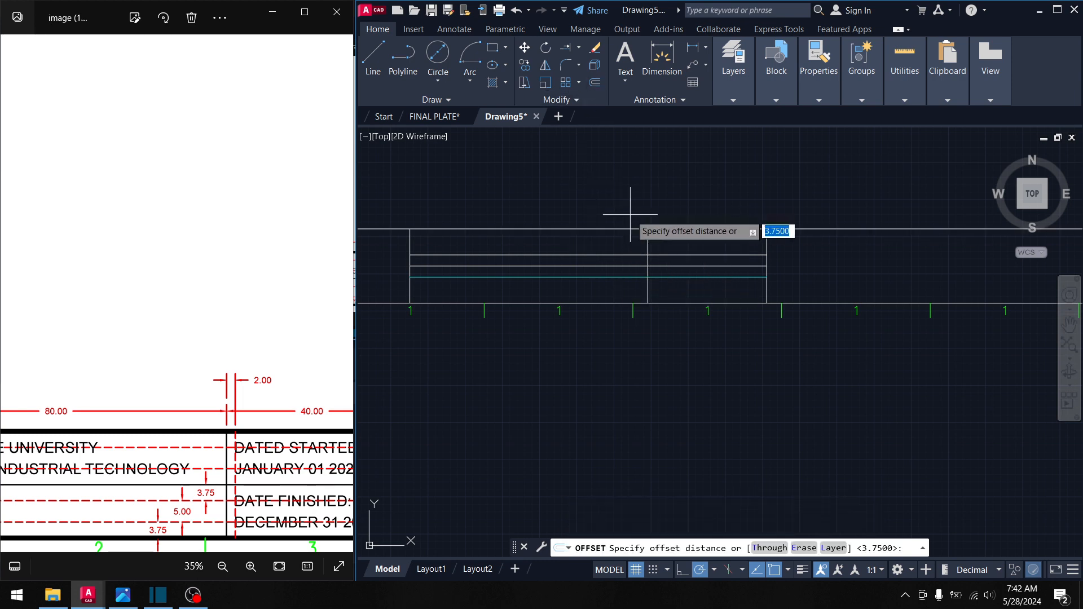
key(Return)
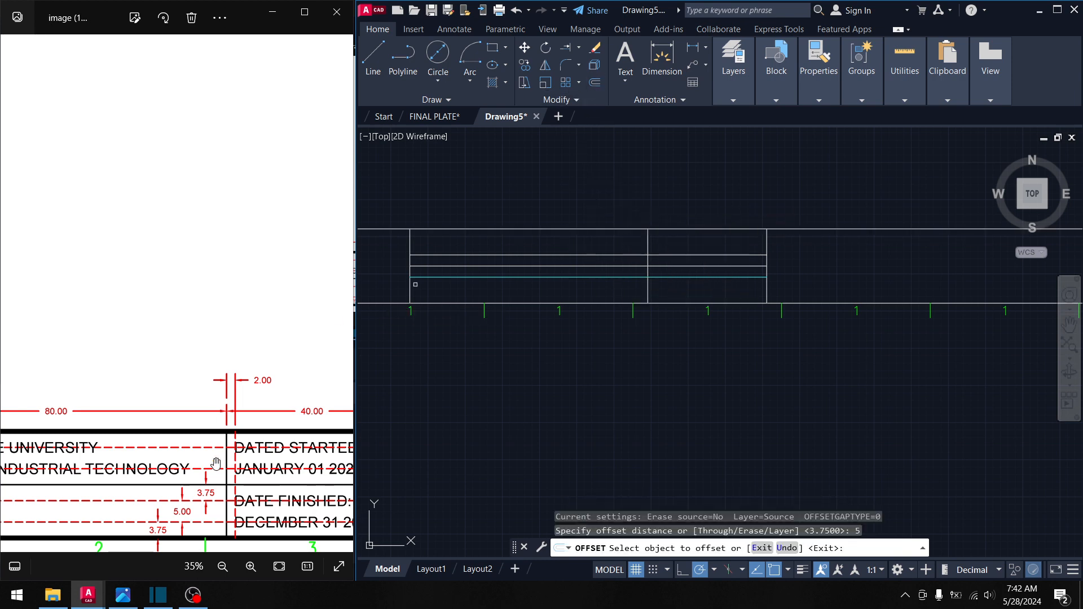
click(564, 256)
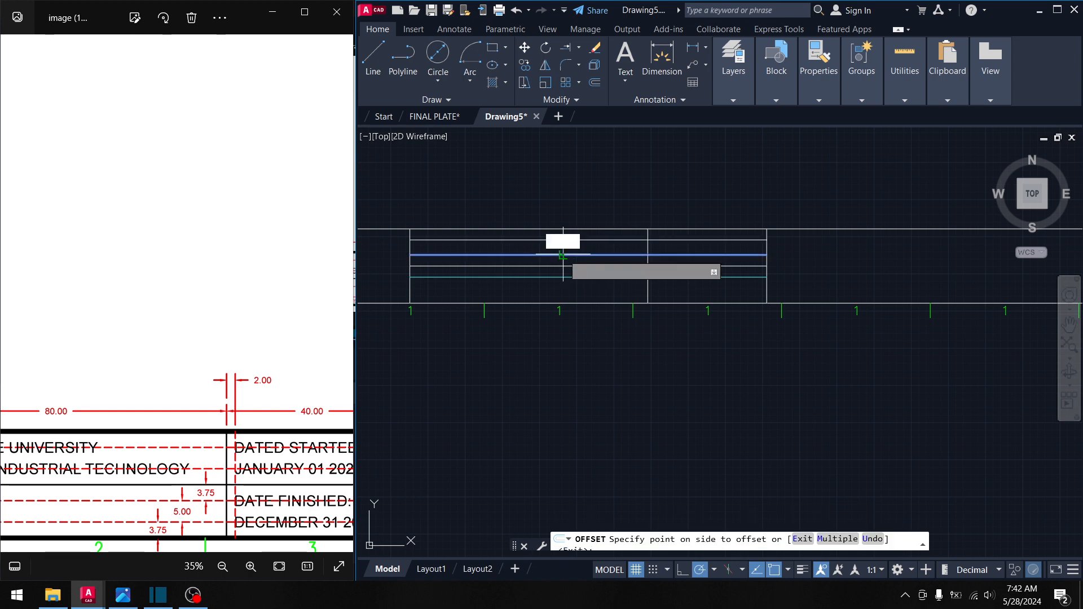
click(561, 244)
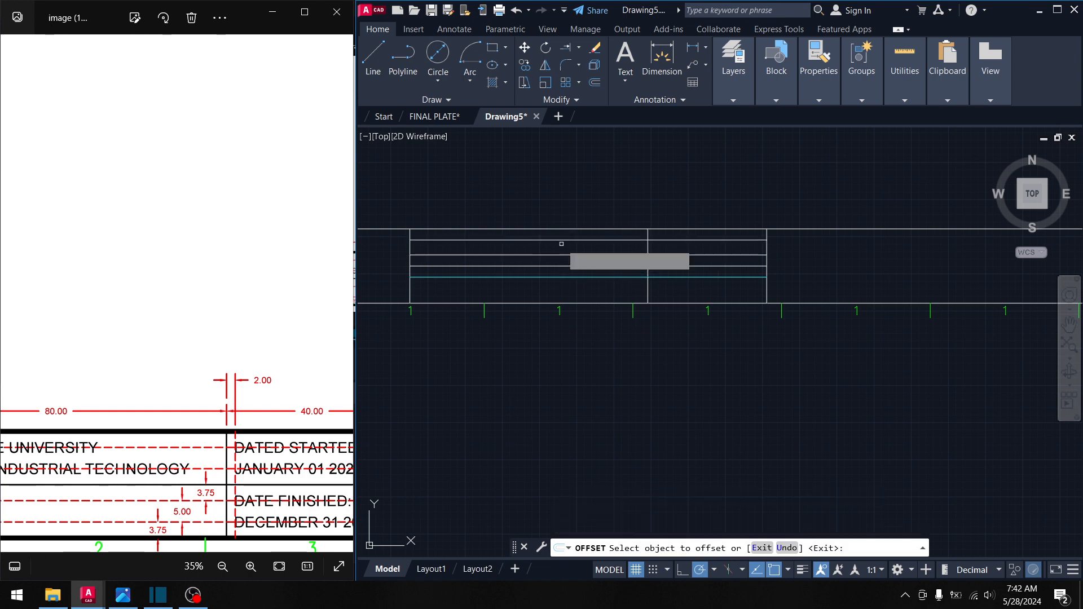
click(579, 278)
click(578, 292)
middle_drag(576, 287, 587, 295)
key(Escape)
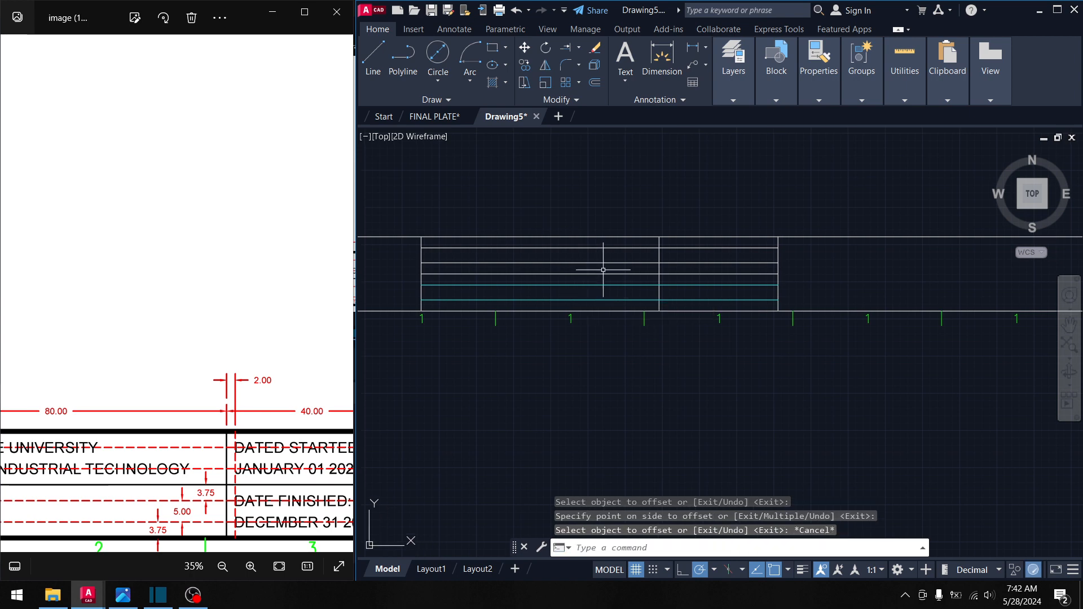
scroll(639, 277, up, 4)
- Recolour the two upper row lines Cyan
click(644, 247)
click(624, 205)
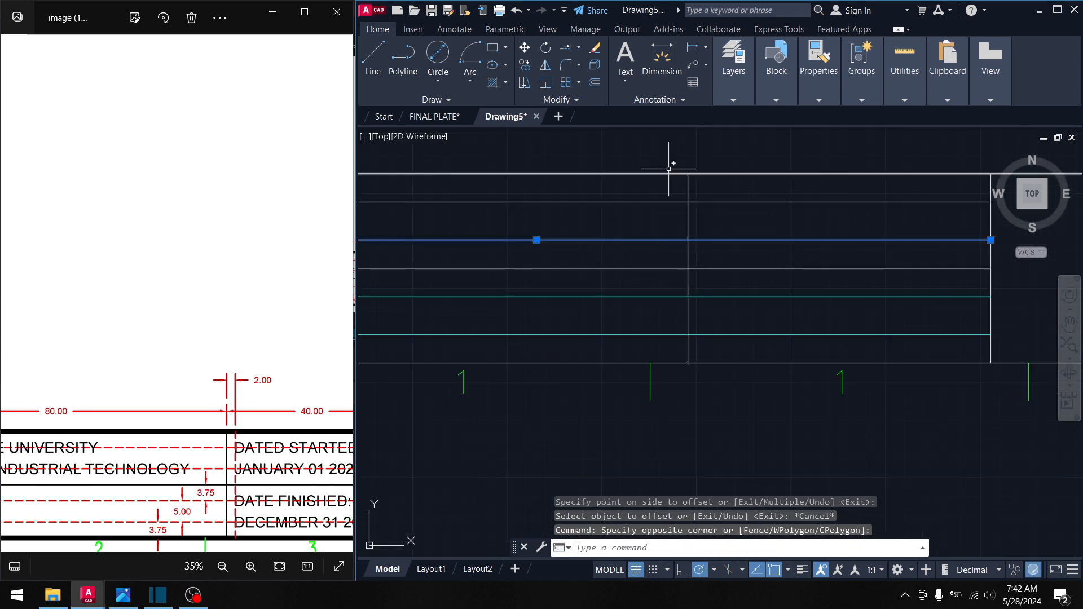
click(641, 200)
click(733, 99)
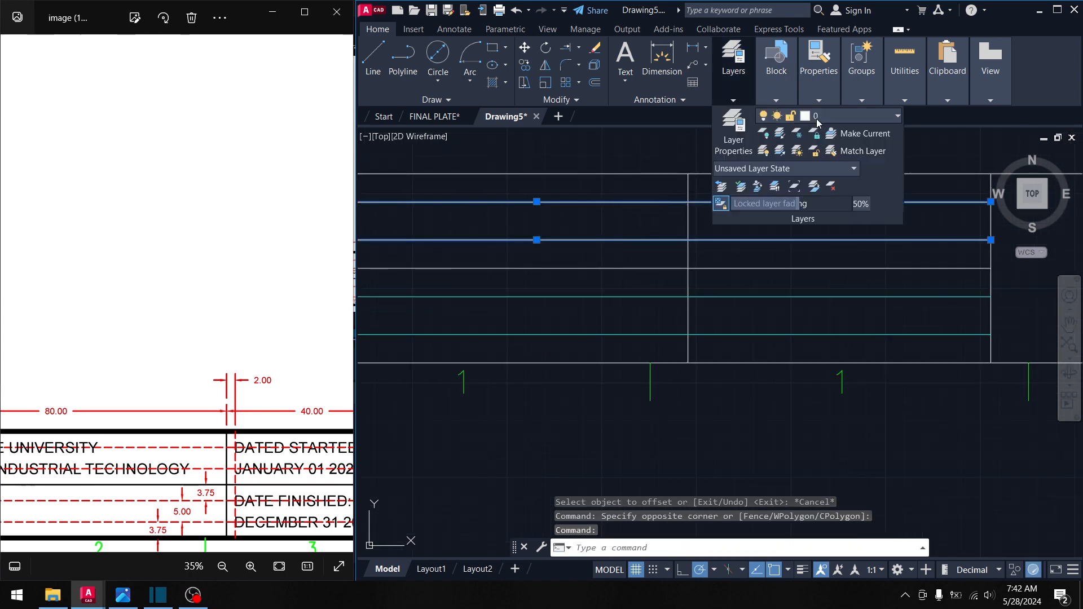
click(828, 93)
click(883, 117)
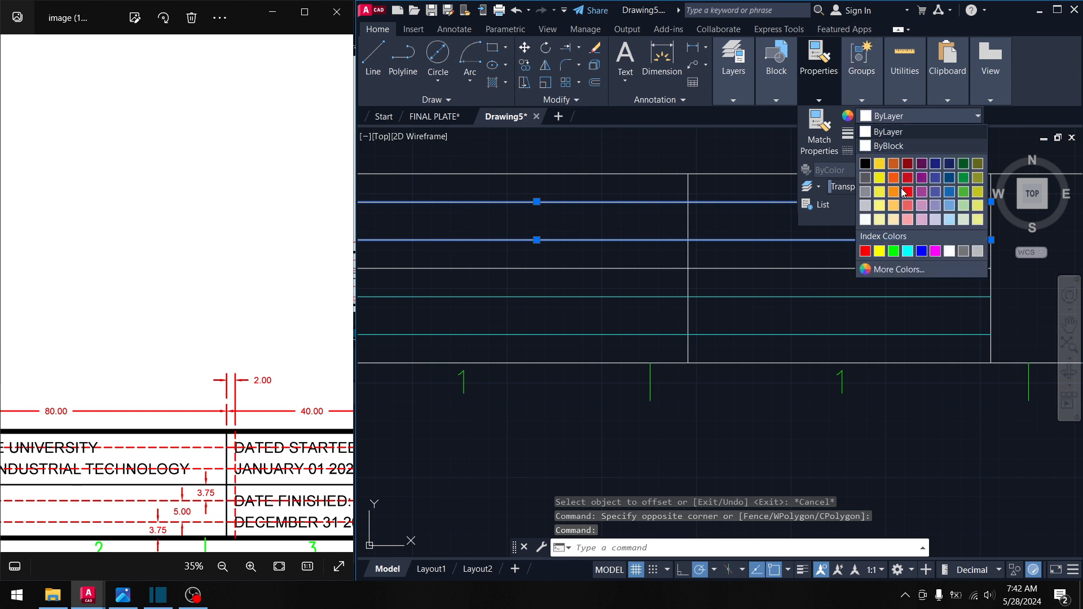
click(906, 248)
mouse_move(829, 266)
middle_down()
mouse_move(756, 285)
mouse_move(578, 264)
middle_up()
key(Escape)
- Pan across the title block to bring the cyan-lined columns into view
scroll(578, 264, down, 2)
middle_drag(679, 273, 450, 271)
middle_drag(762, 265, 570, 280)
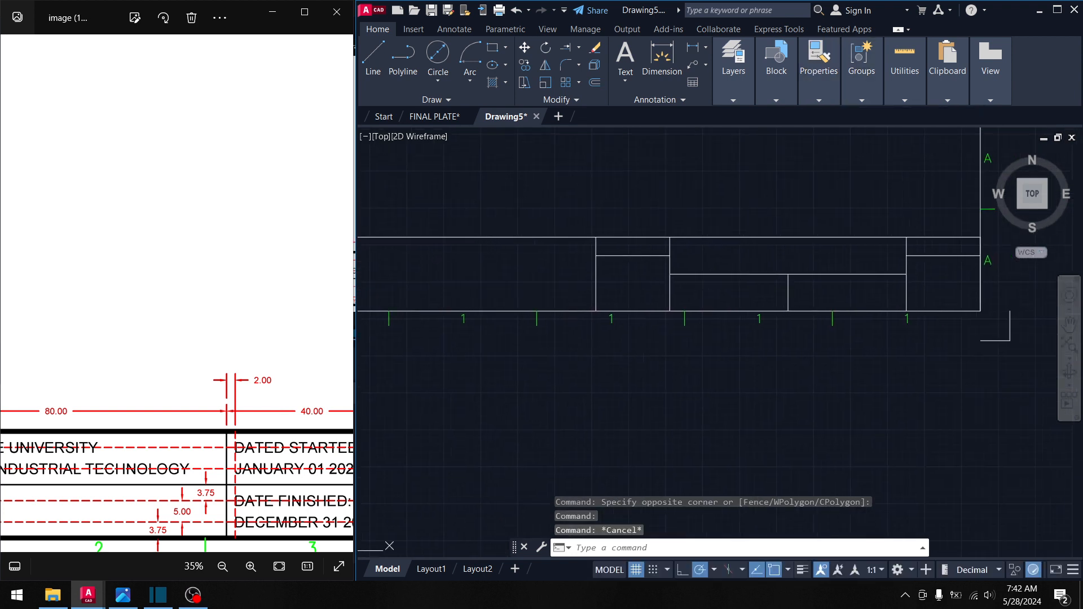
middle_drag(395, 269, 547, 276)
middle_drag(423, 290, 628, 284)
middle_drag(480, 289, 515, 289)
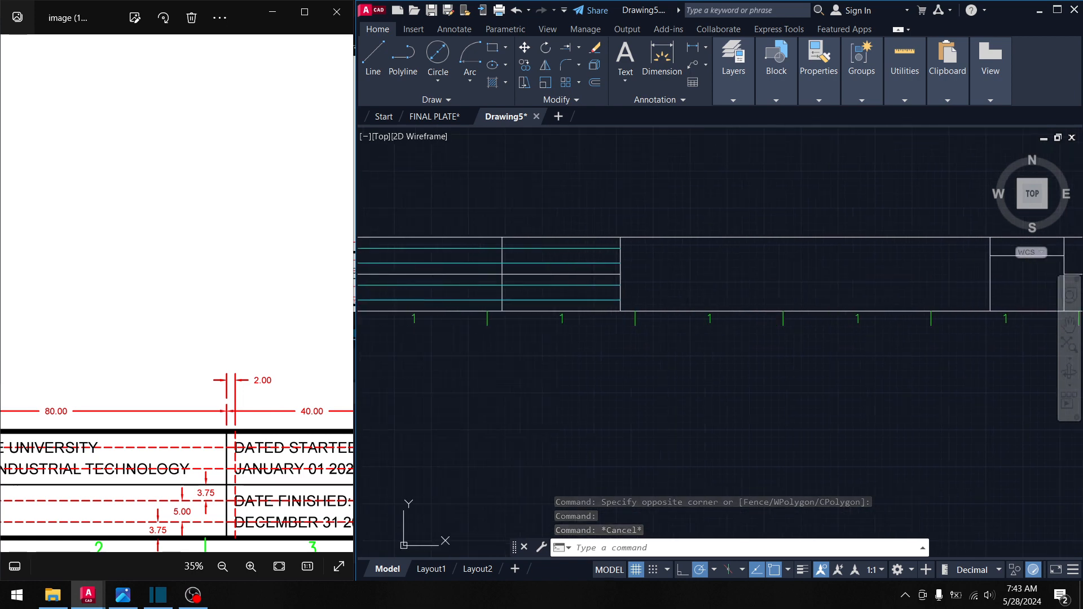
- Select the four cyan row guide lines in the left columns
click(554, 263)
click(544, 244)
click(550, 268)
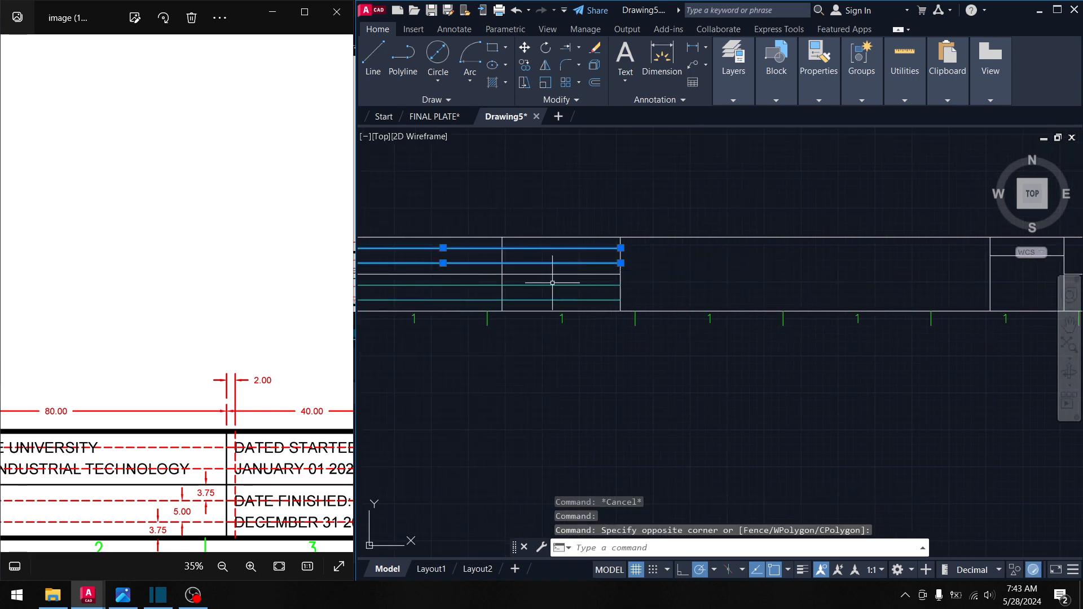
click(561, 305)
click(513, 193)
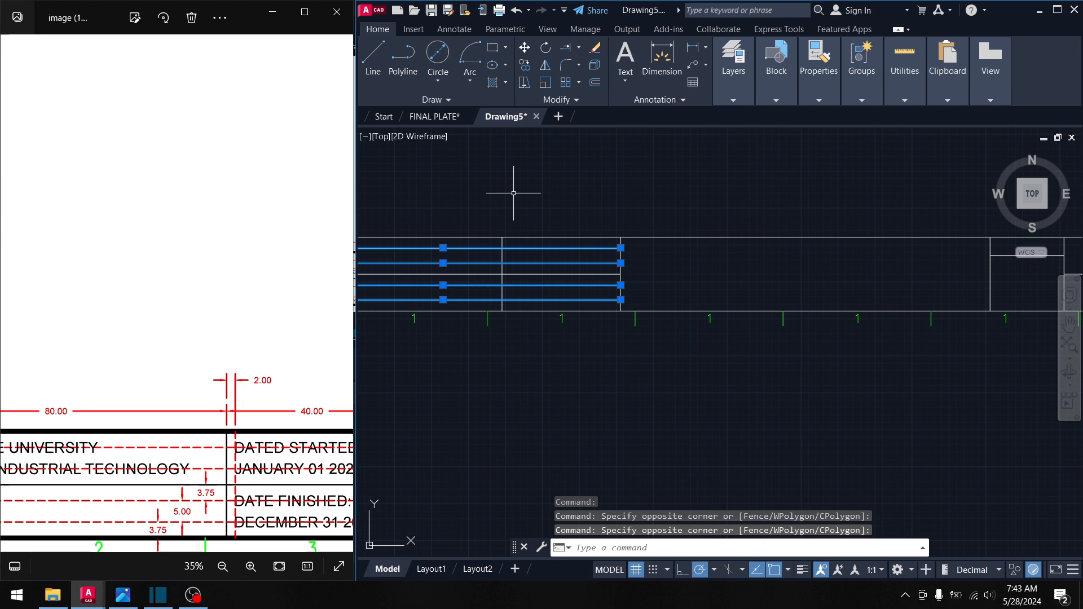
- Copy the lines from their top-left corner to the next cell's corner
click(524, 68)
middle_drag(446, 229, 653, 207)
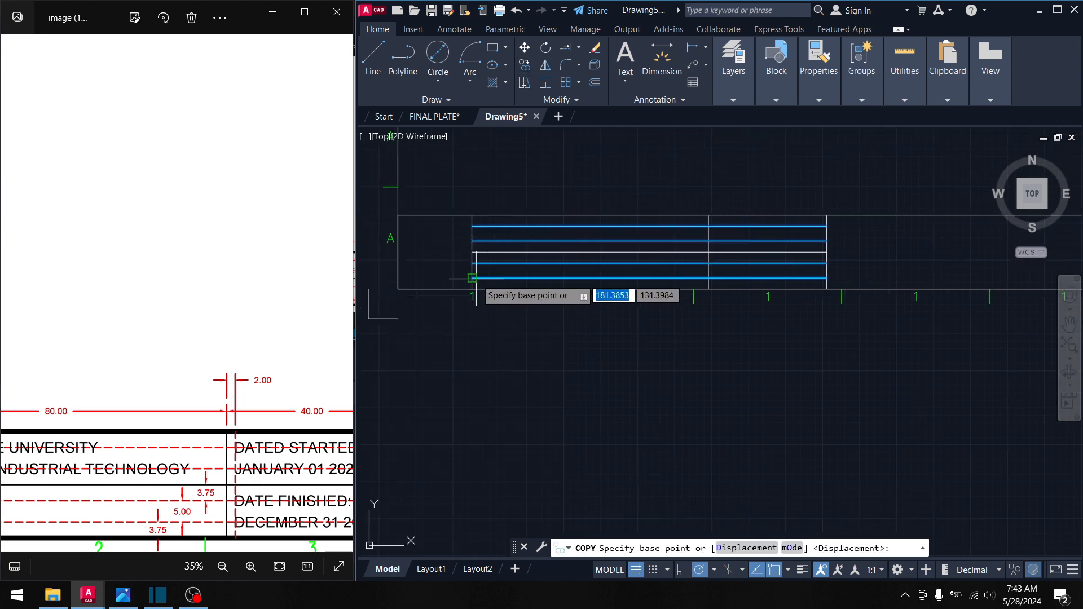
click(472, 215)
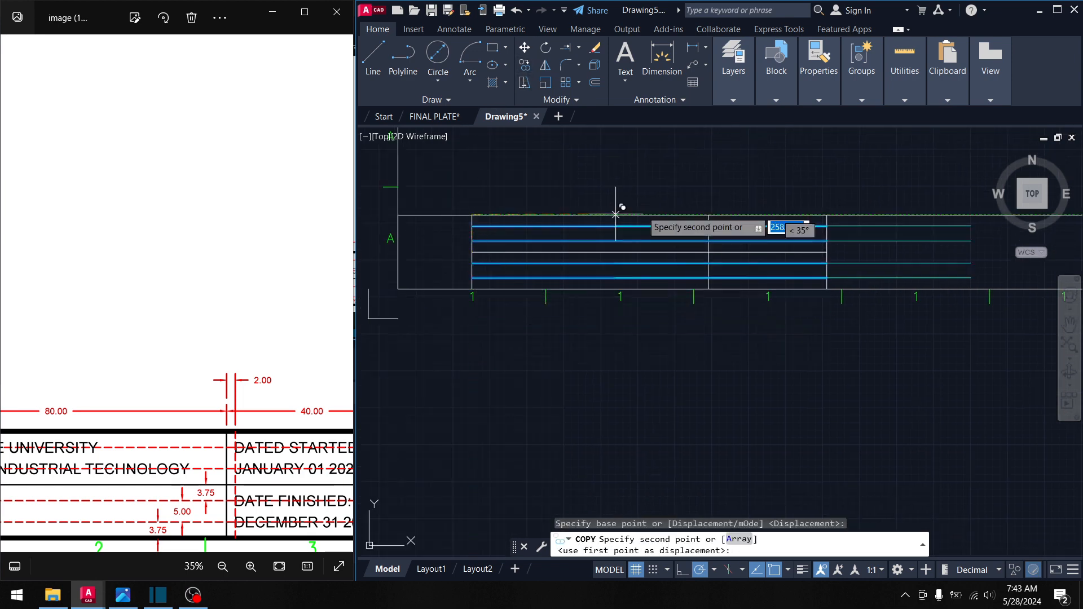
middle_drag(617, 205, 363, 233)
middle_drag(725, 264, 553, 268)
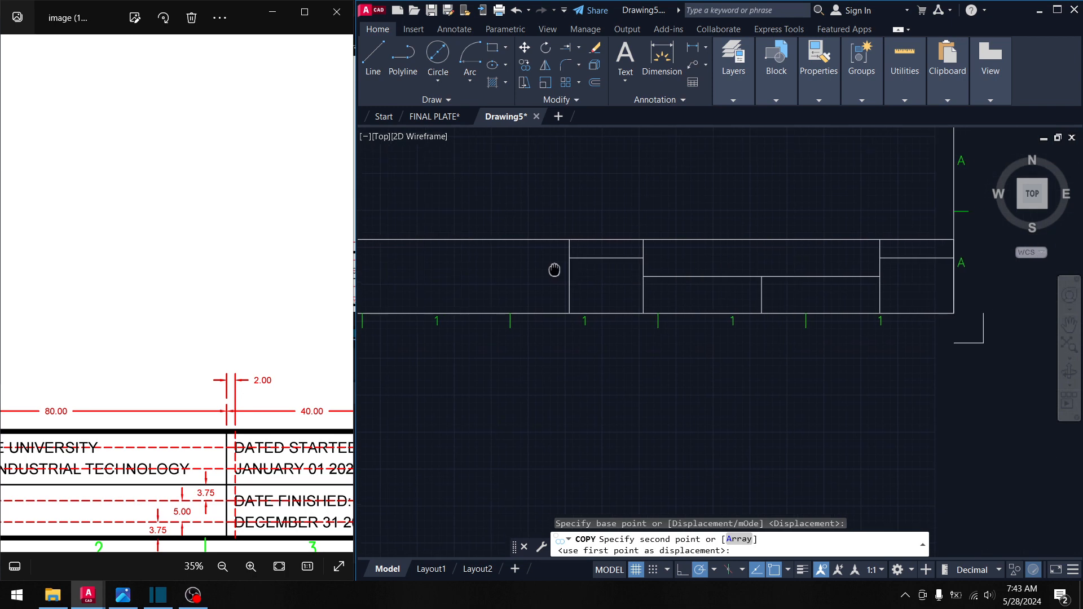
click(644, 239)
middle_drag(689, 279, 662, 288)
key(Escape)
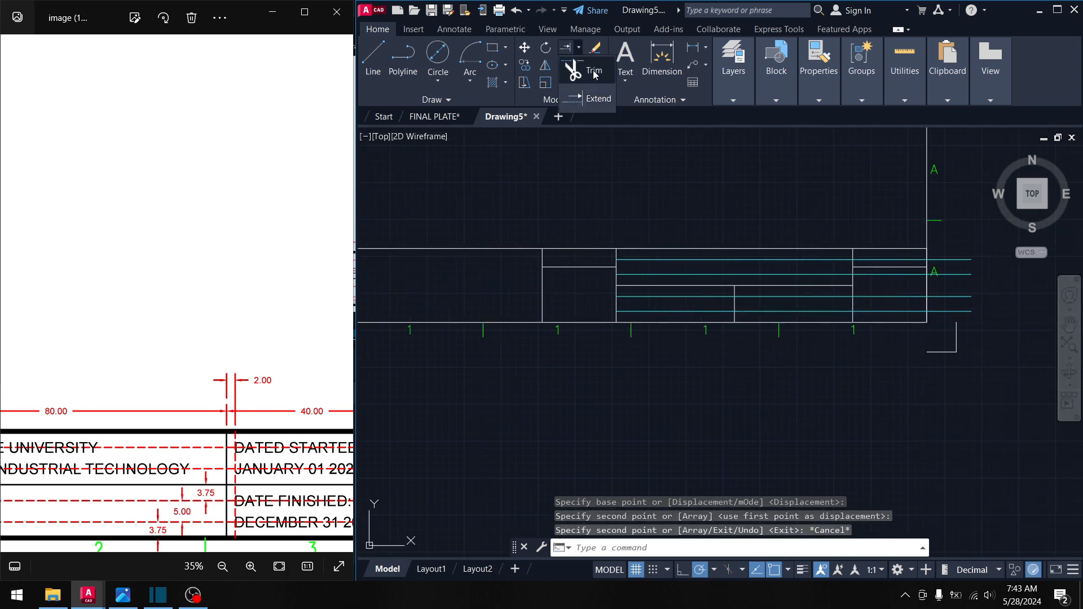
- Trim the copied cyan line ends that overrun the compartment's right border
click(593, 70)
scroll(913, 268, up, 2)
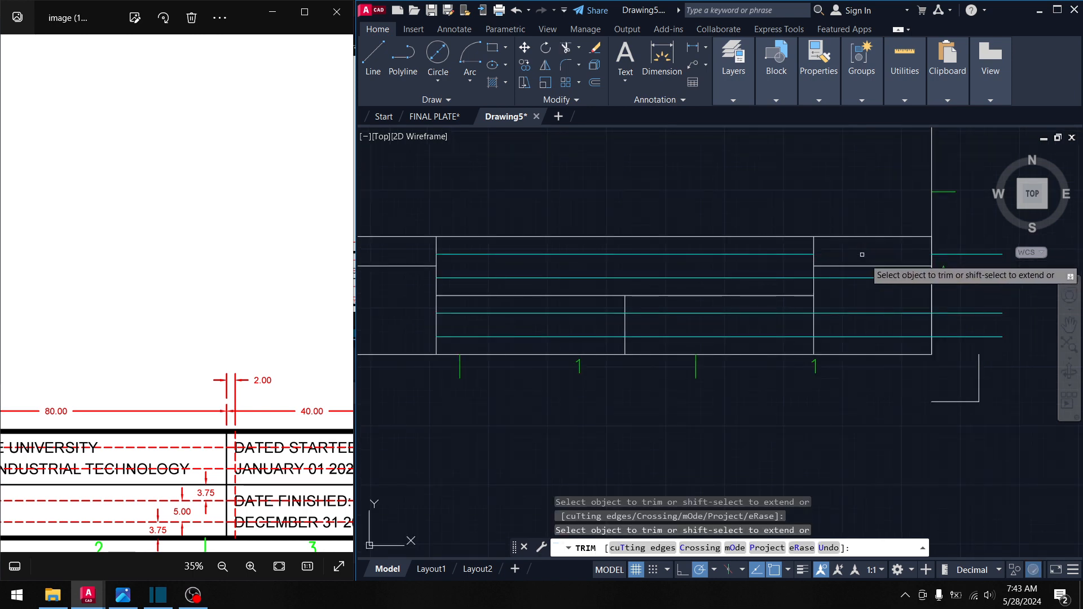
click(866, 275)
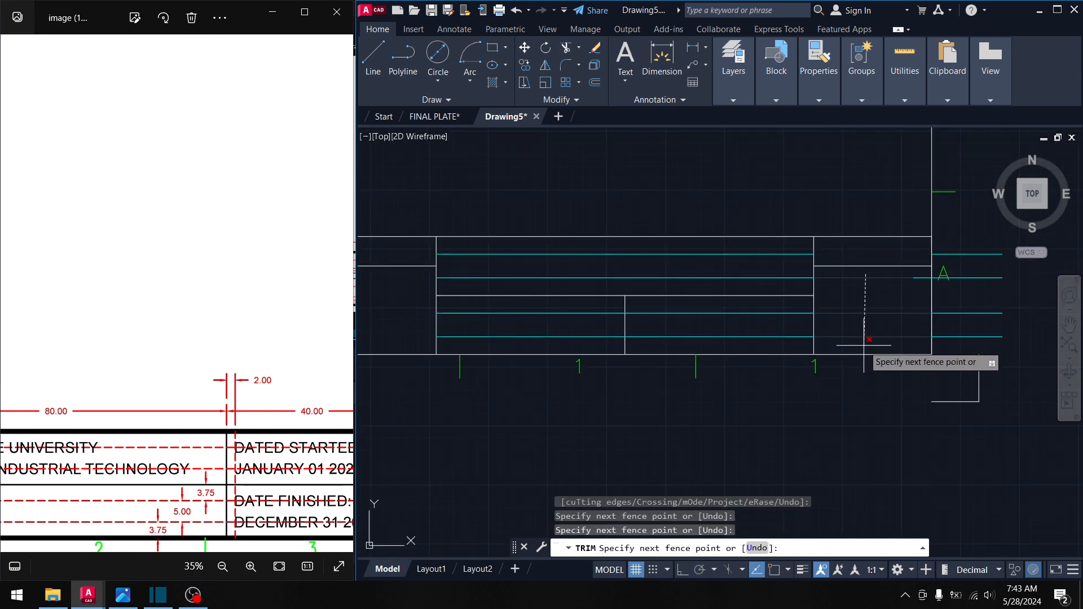
drag(864, 346, 865, 347)
scroll(947, 317, up, 2)
drag(988, 368, 976, 220)
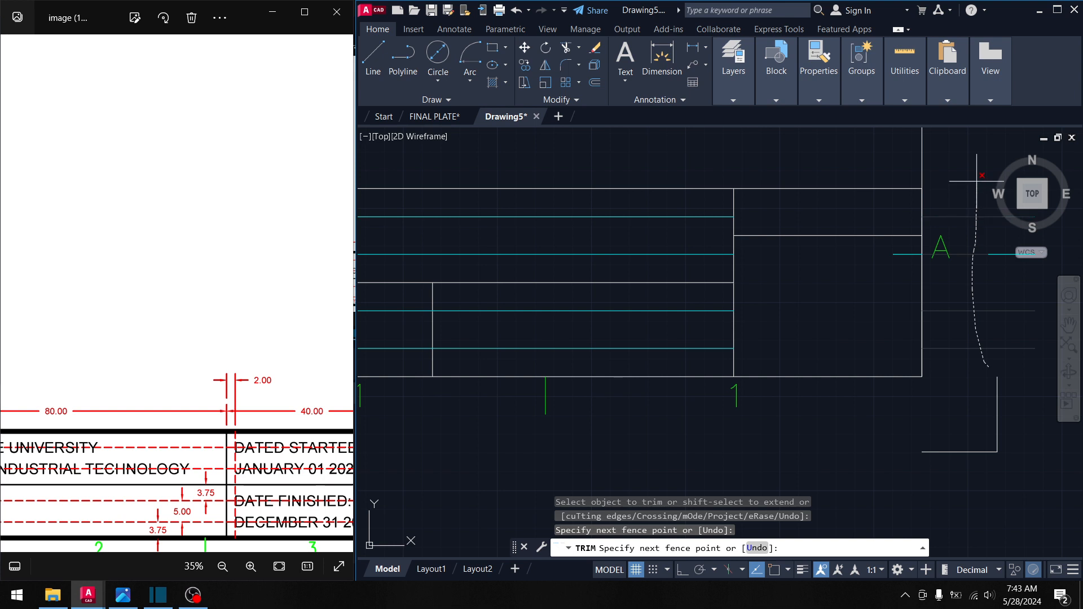
drag(976, 181, 976, 179)
- Trim the remaining short cyan stubs and stray segment, then check the result
drag(913, 262, 911, 242)
middle_drag(846, 268, 745, 283)
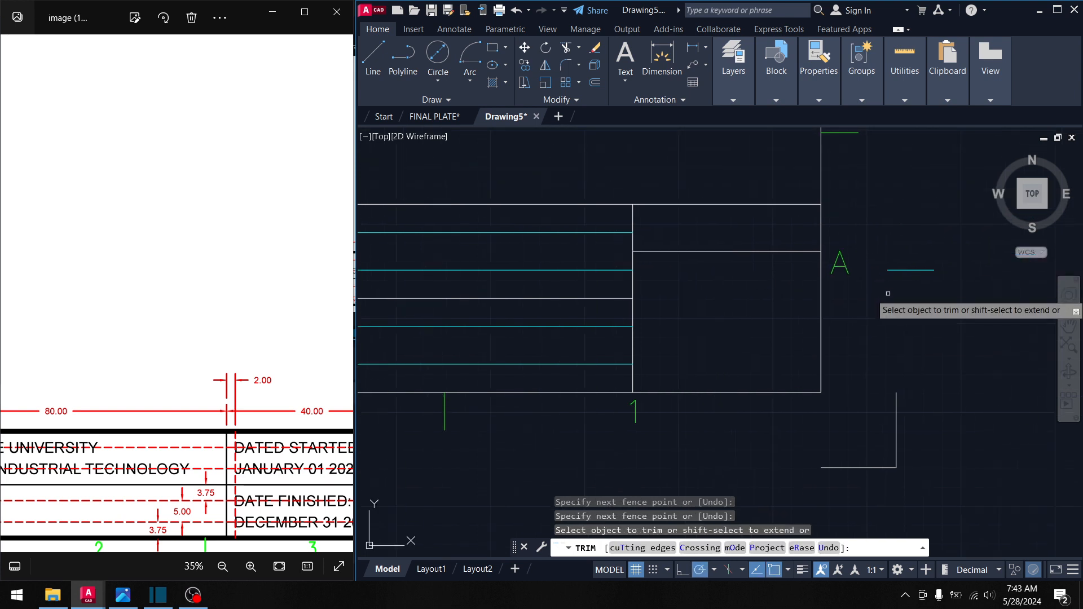
drag(905, 283, 919, 229)
middle_drag(581, 296, 718, 297)
scroll(680, 295, down, 2)
middle_drag(644, 298, 684, 301)
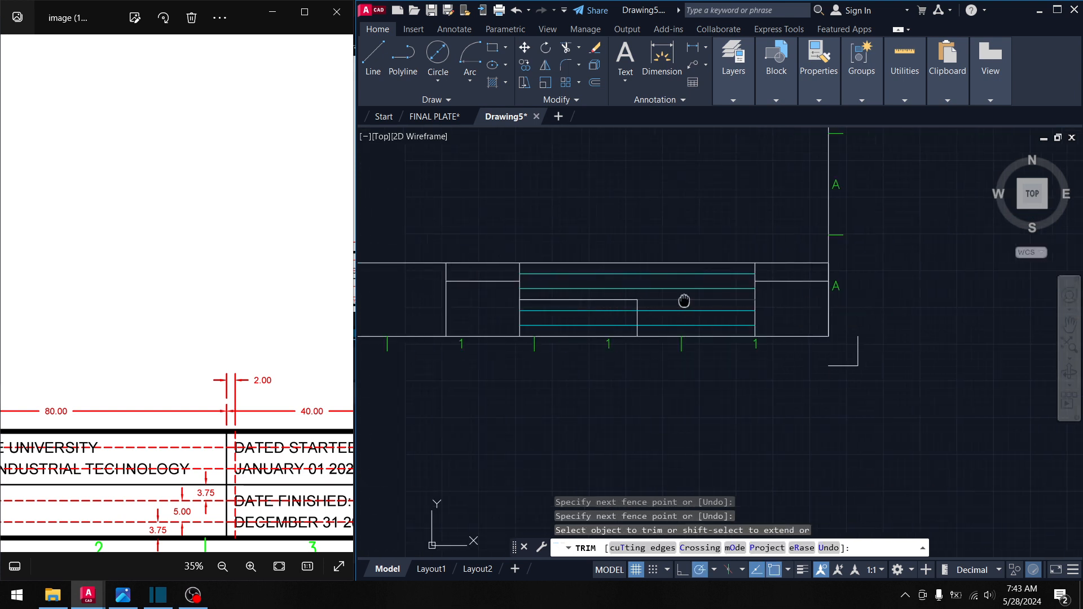
key(Escape)
middle_drag(522, 305, 725, 292)
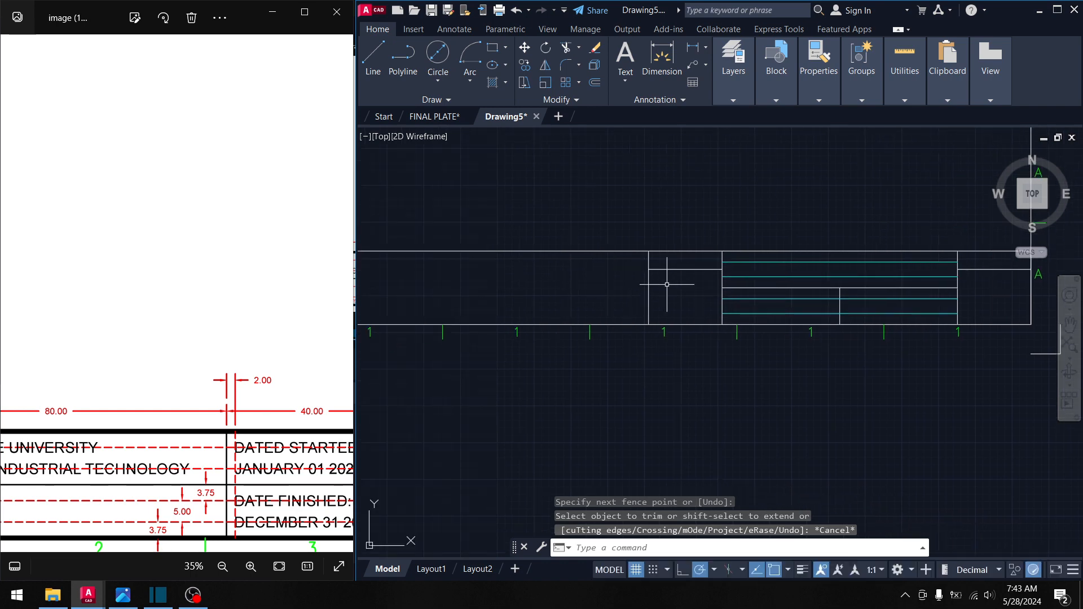
scroll(667, 284, up, 5)
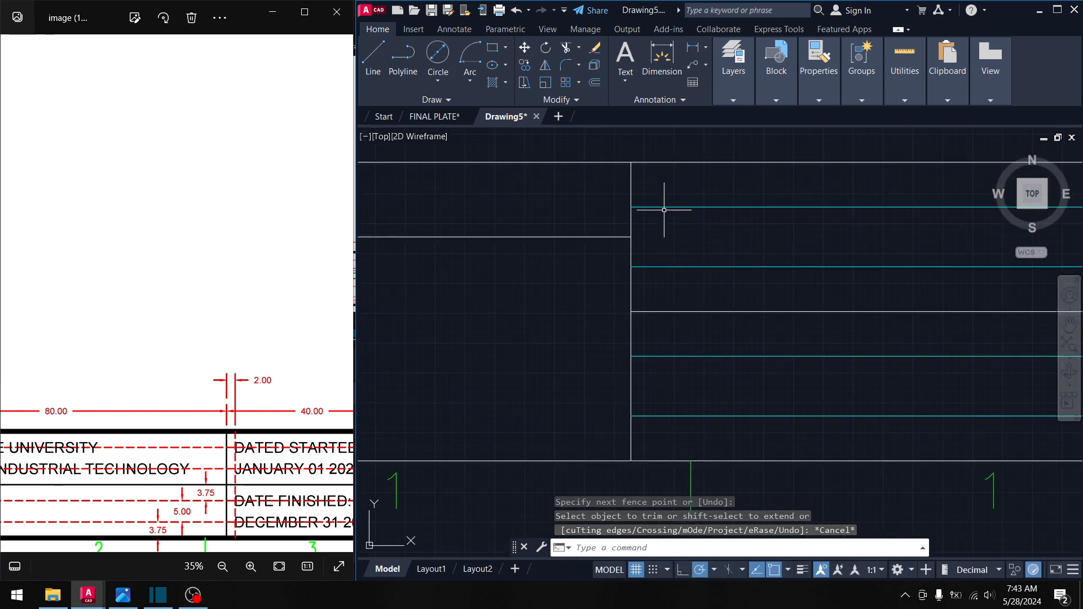
drag(174, 417, 345, 382)
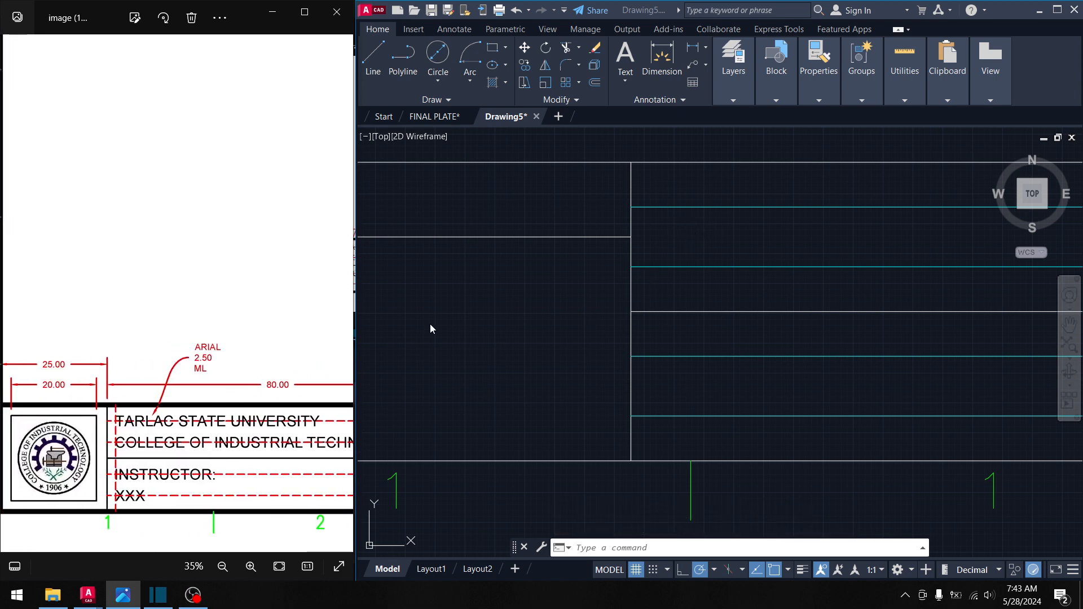
drag(189, 405, 73, 401)
drag(253, 430, 138, 427)
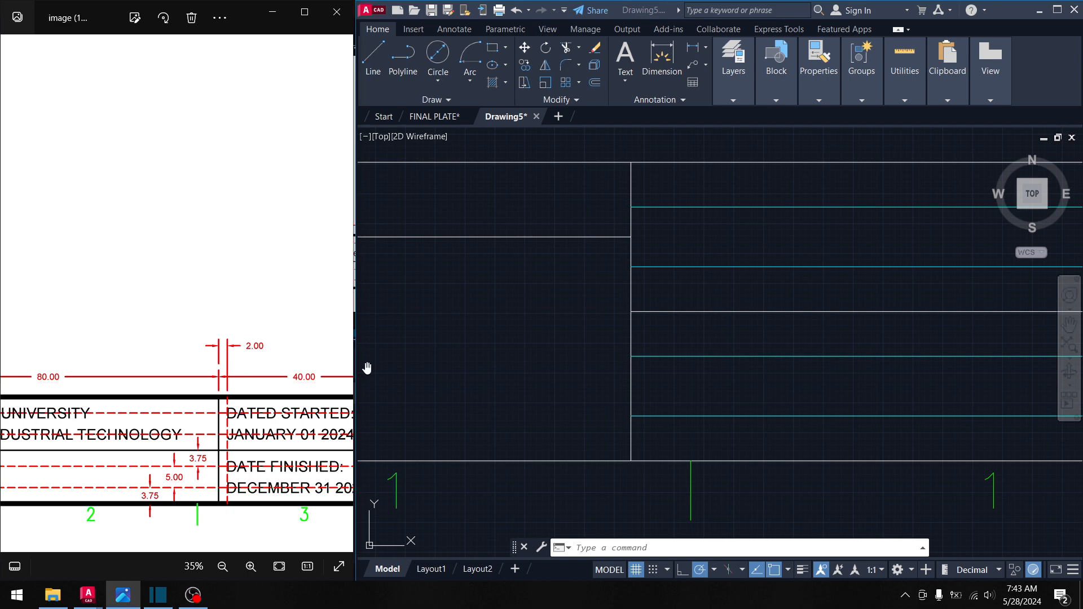
click(709, 259)
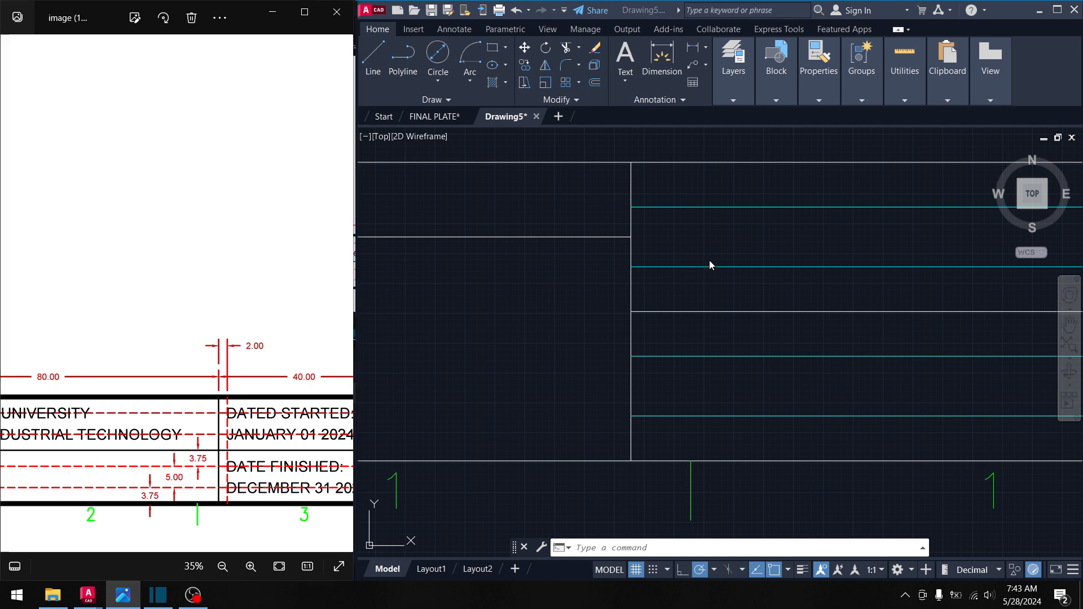
click(370, 62)
key(Escape)
key(Escape)
key(Escape)
- Offset the vertical cell border by 2 to the right
text(o)
key(Return)
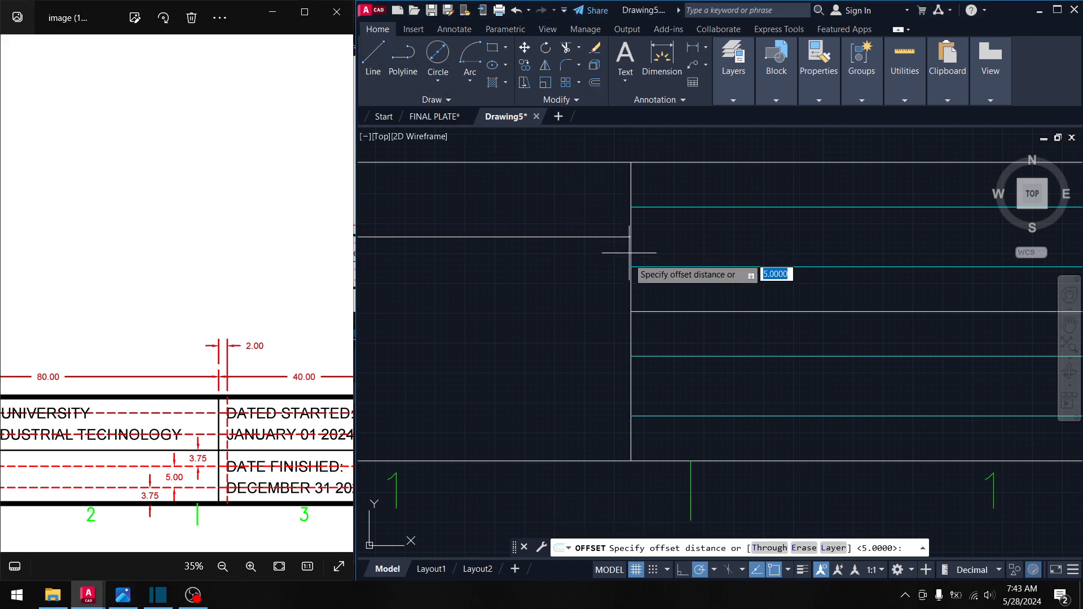
text(2)
key(Return)
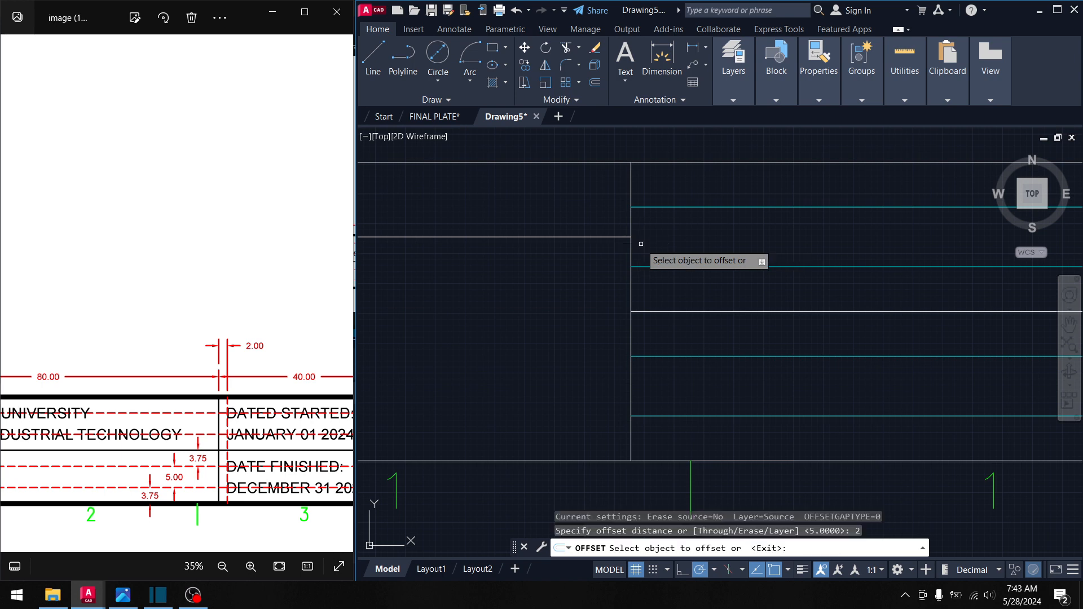
click(631, 193)
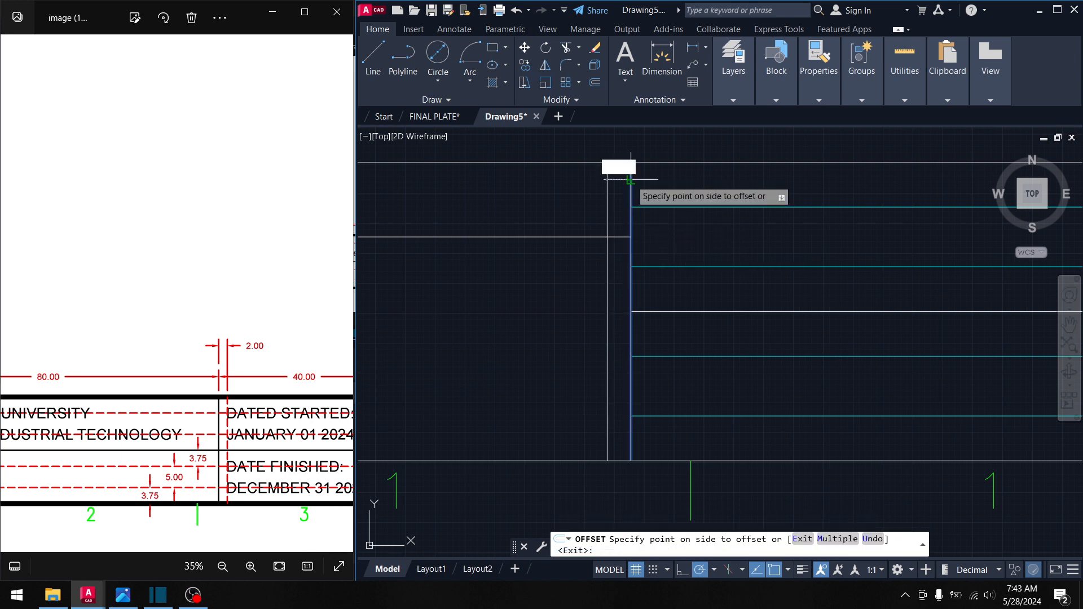
click(680, 178)
key(Escape)
- Change the new vertical line's colour to Cyan in Properties
click(662, 186)
click(654, 180)
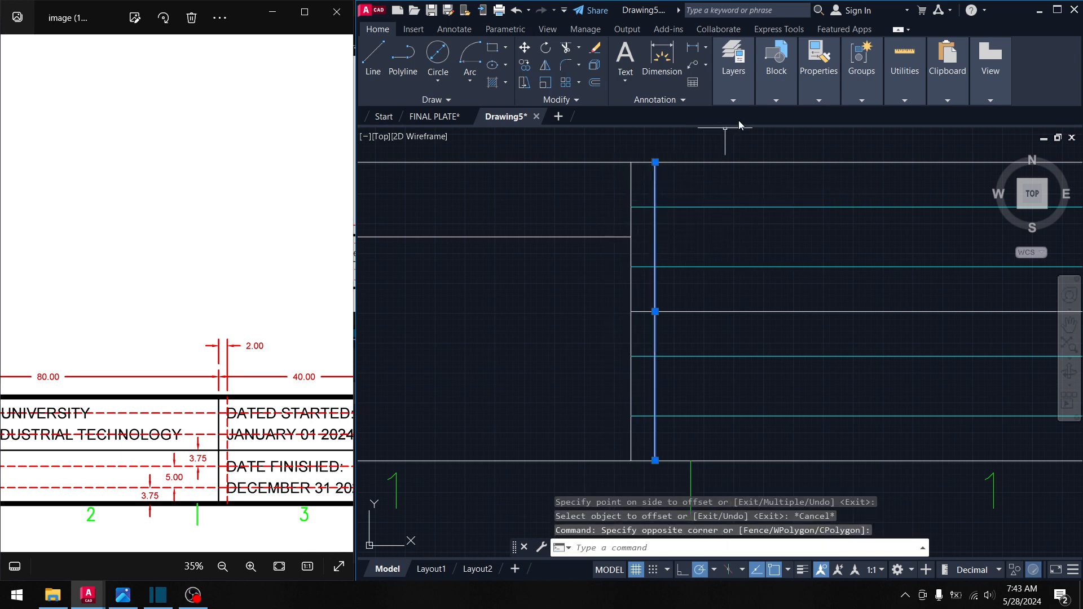
click(818, 100)
click(902, 116)
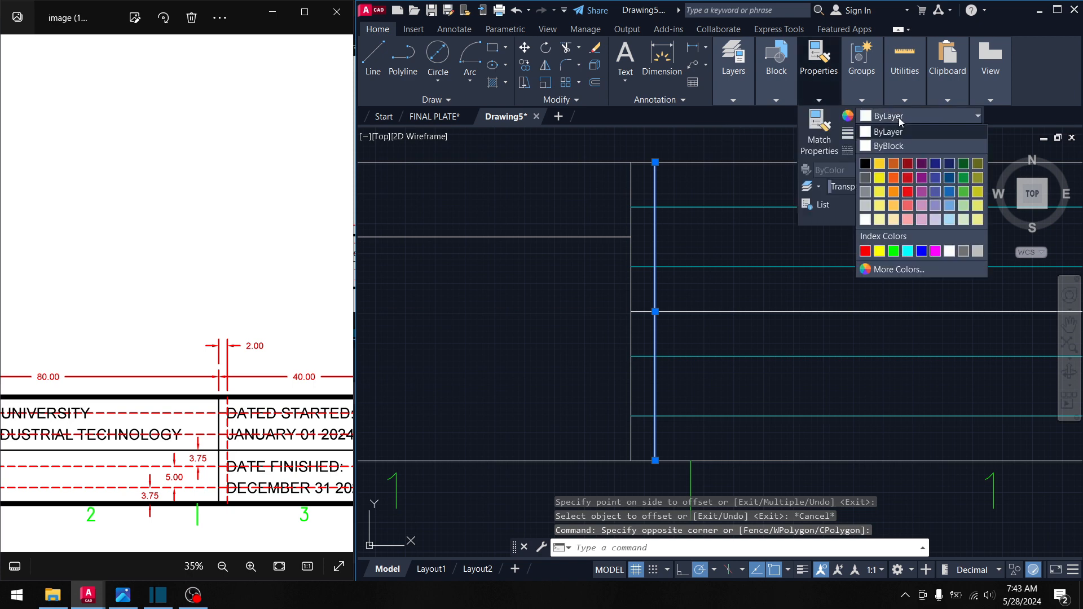
click(907, 252)
click(767, 317)
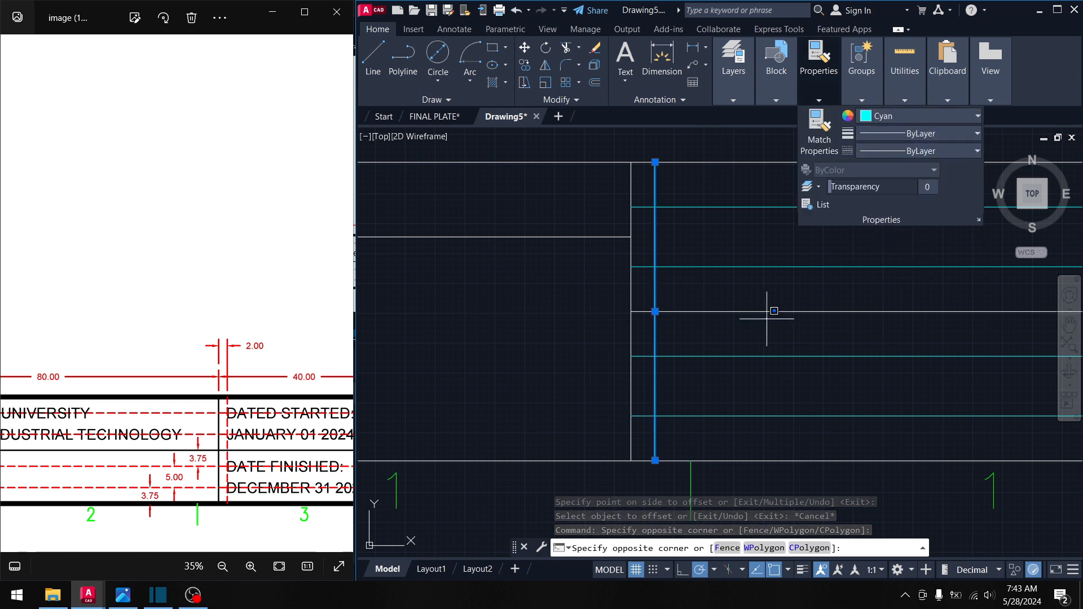
key(Escape)
key(Escape)
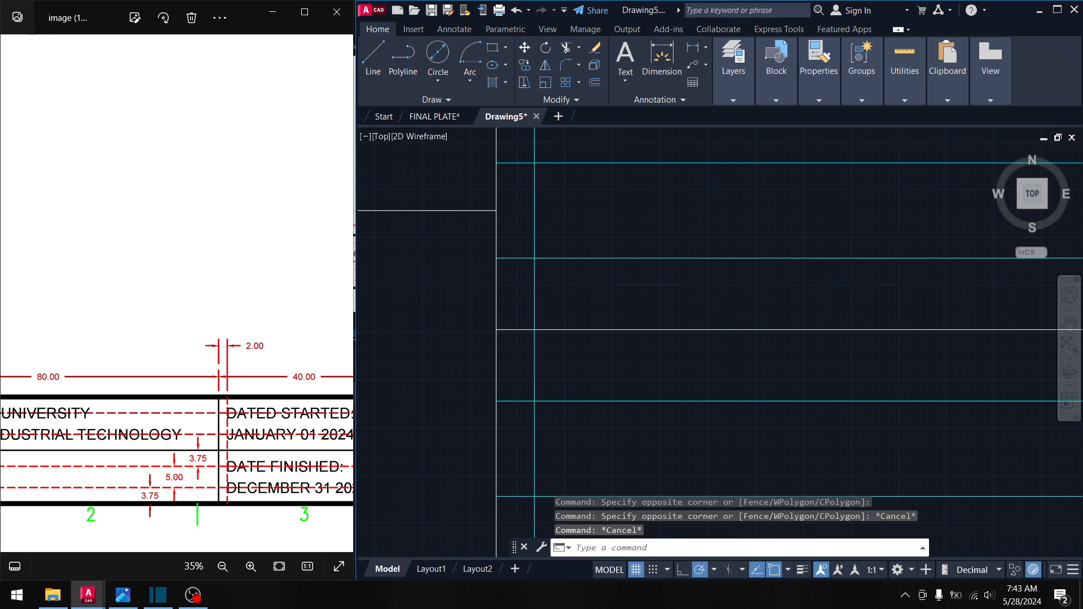
- Move the cyan vertical line from the cell corner to the lined cell's left edge
scroll(817, 282, down, 4)
mouse_move(817, 283)
middle_down()
mouse_move(718, 268)
mouse_move(788, 276)
mouse_move(777, 278)
middle_up()
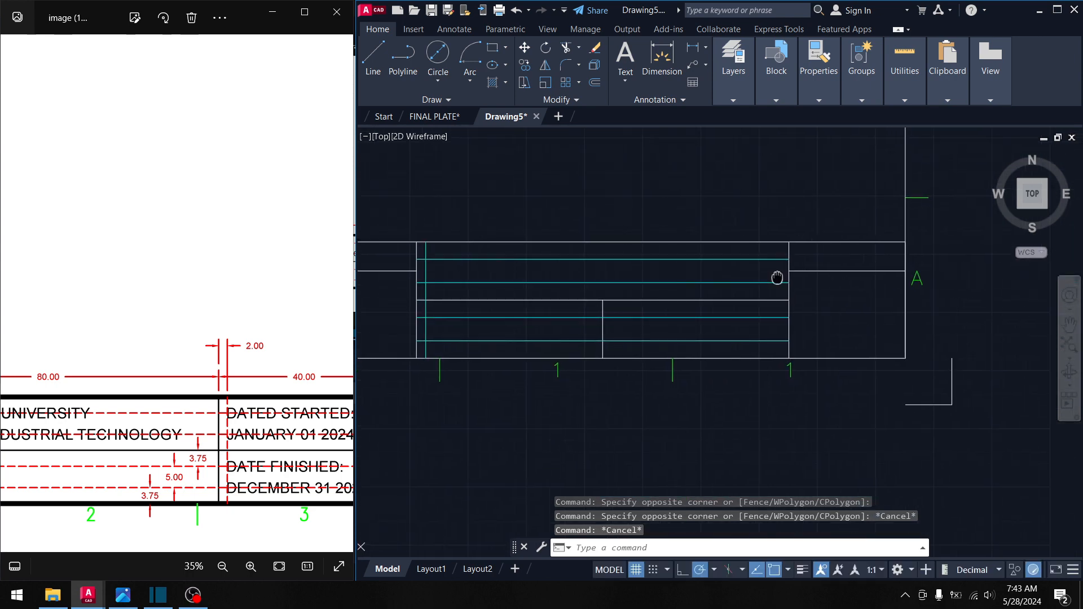
scroll(579, 286, down, 2)
middle_drag(556, 290, 593, 291)
scroll(665, 308, up, 2)
mouse_move(665, 307)
middle_down()
mouse_move(654, 312)
mouse_move(682, 297)
middle_up()
scroll(645, 297, up, 3)
scroll(599, 283, down, 3)
middle_drag(535, 277, 654, 275)
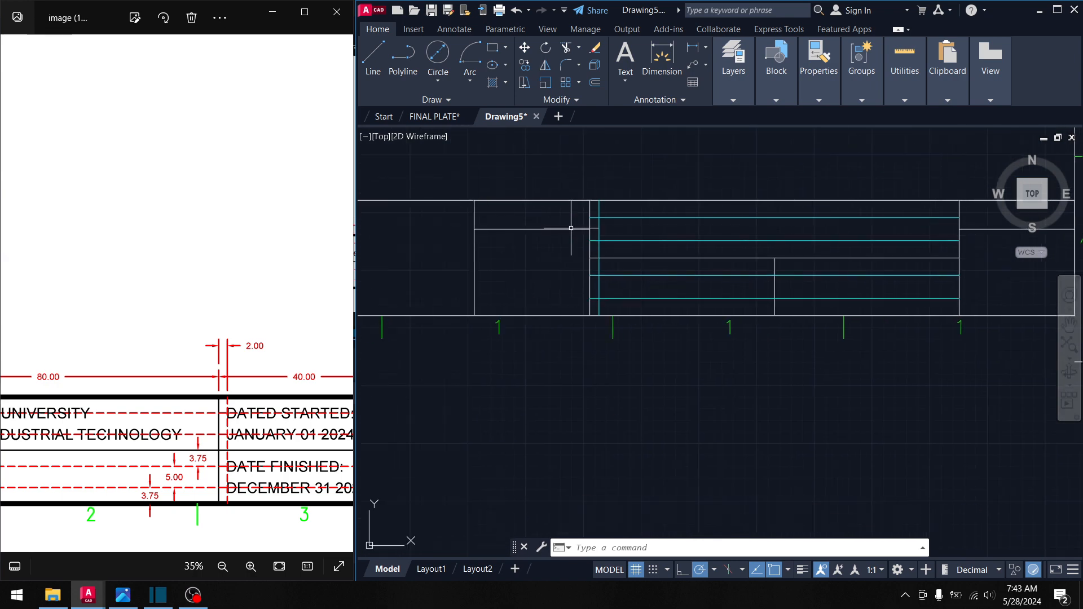
click(600, 202)
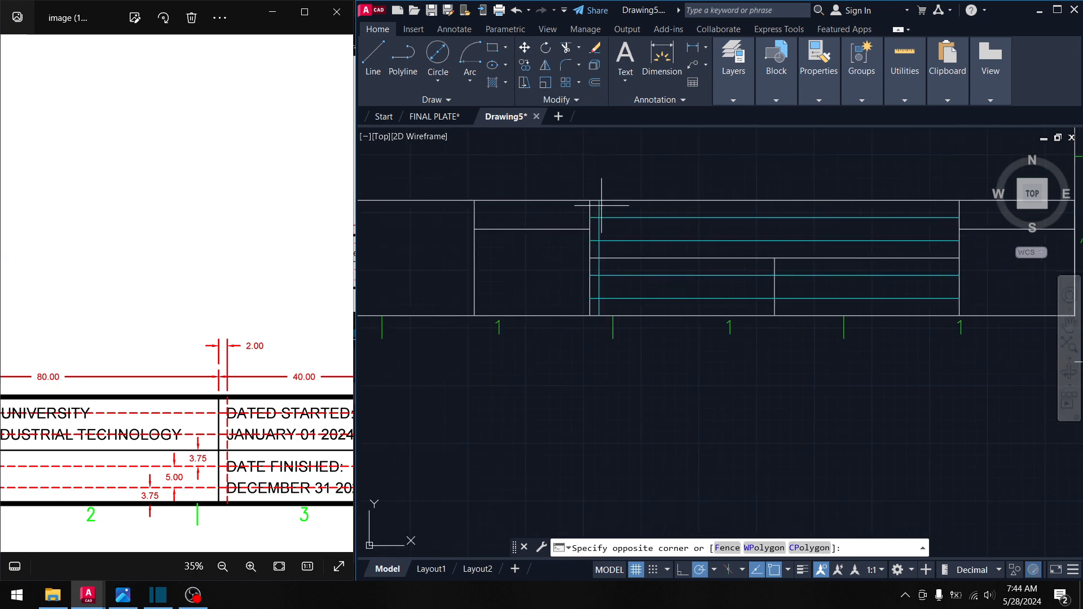
click(594, 194)
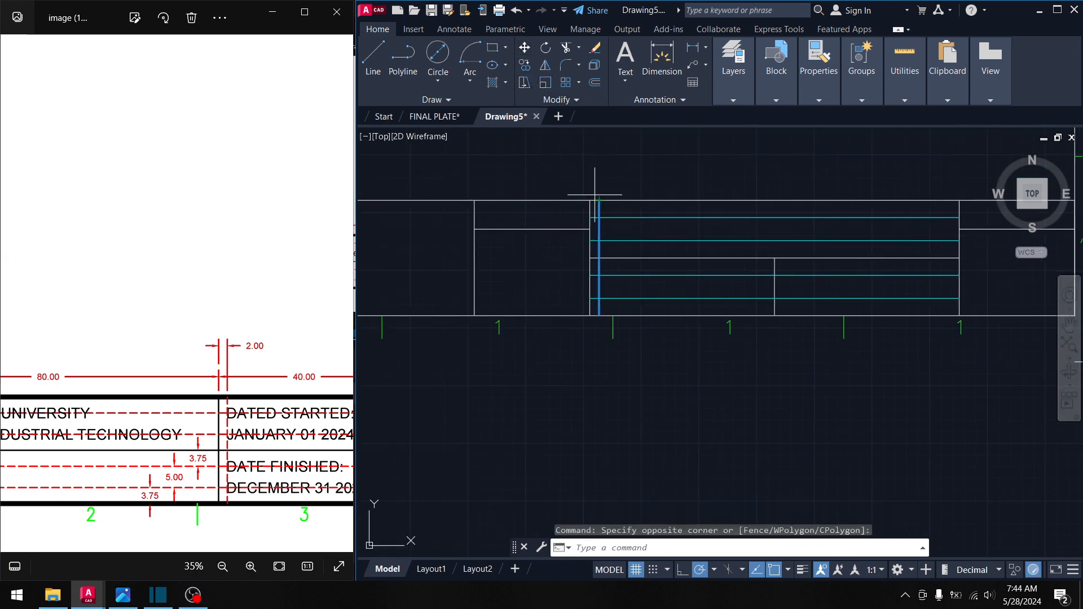
text(m)
key(Return)
scroll(595, 195, up, 2)
click(566, 228)
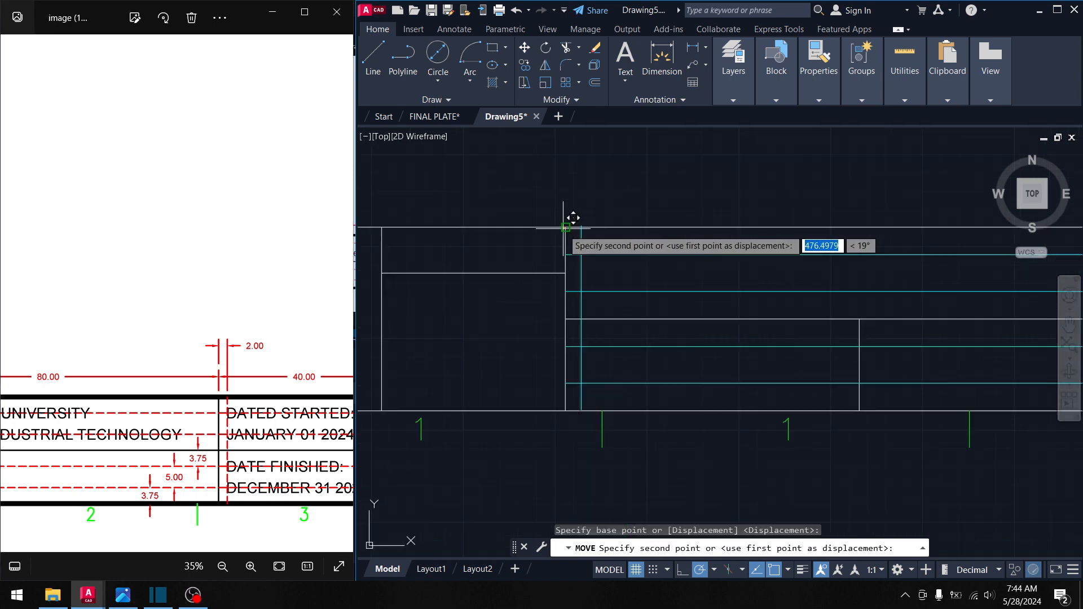
scroll(563, 228, down, 3)
middle_drag(532, 223, 781, 212)
middle_drag(490, 215, 621, 216)
scroll(502, 219, up, 2)
mouse_move(449, 220)
middle_down()
mouse_move(556, 221)
mouse_move(602, 247)
middle_up()
click(489, 210)
- Compare the drawing with the reference image and readjust the view
scroll(209, 418, down, 4)
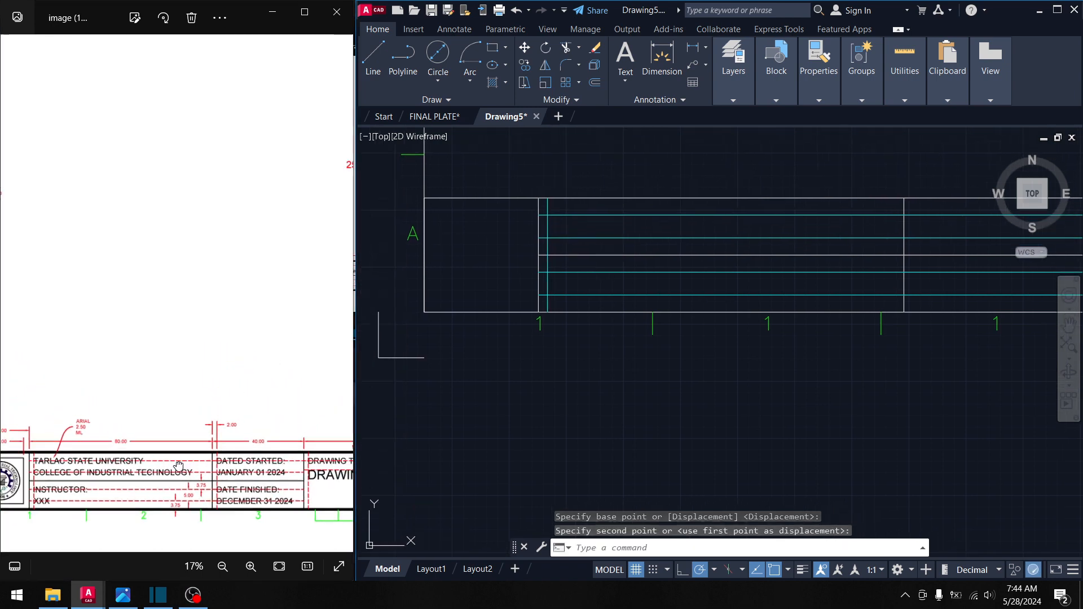
click(216, 476)
click(564, 148)
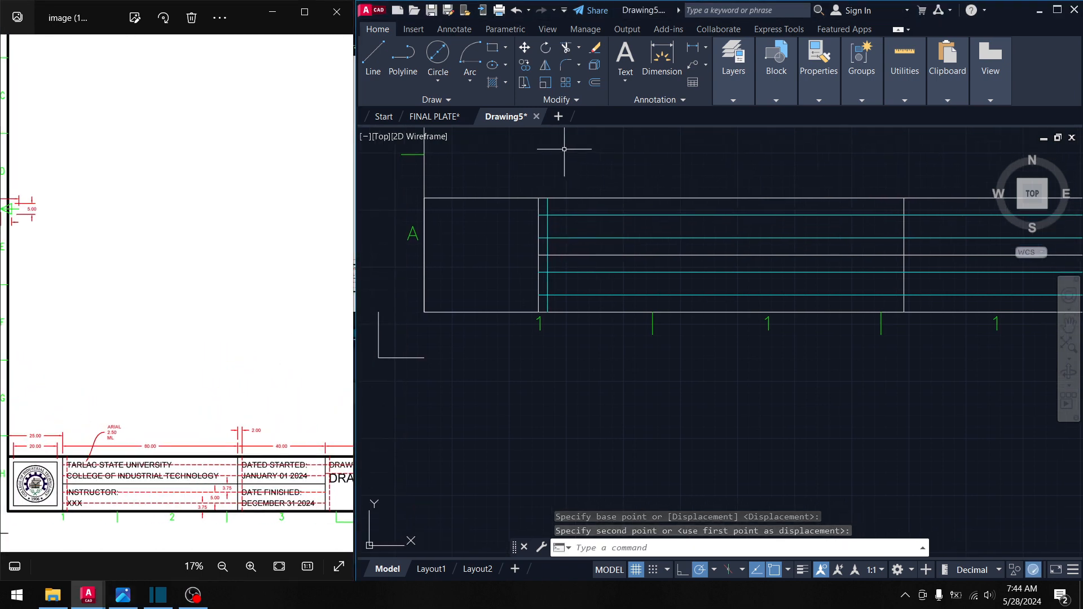
click(532, 162)
middle_drag(581, 216, 591, 189)
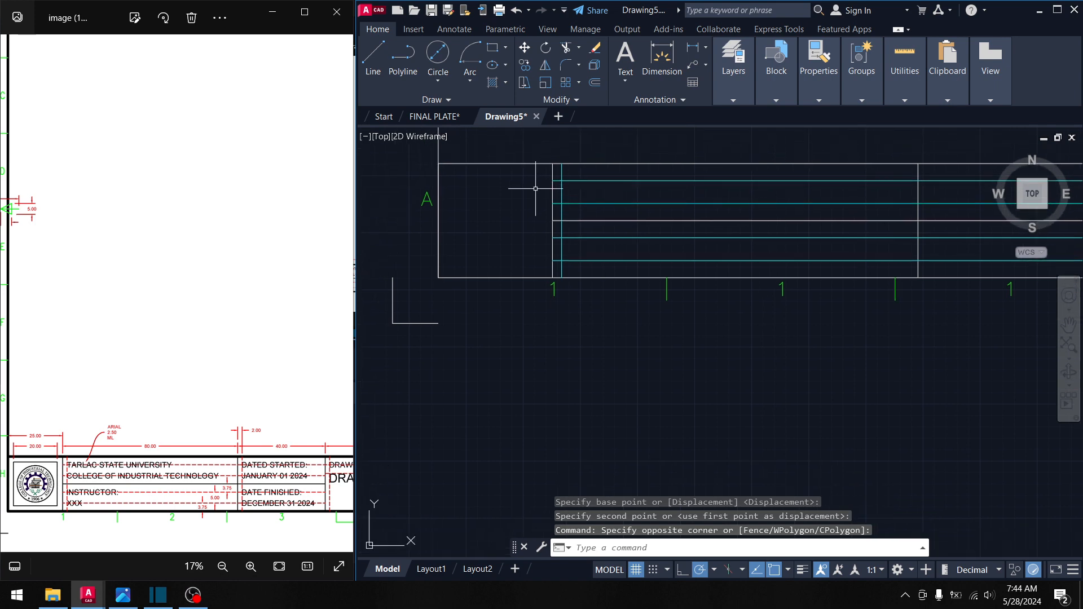
scroll(615, 138, up, 2)
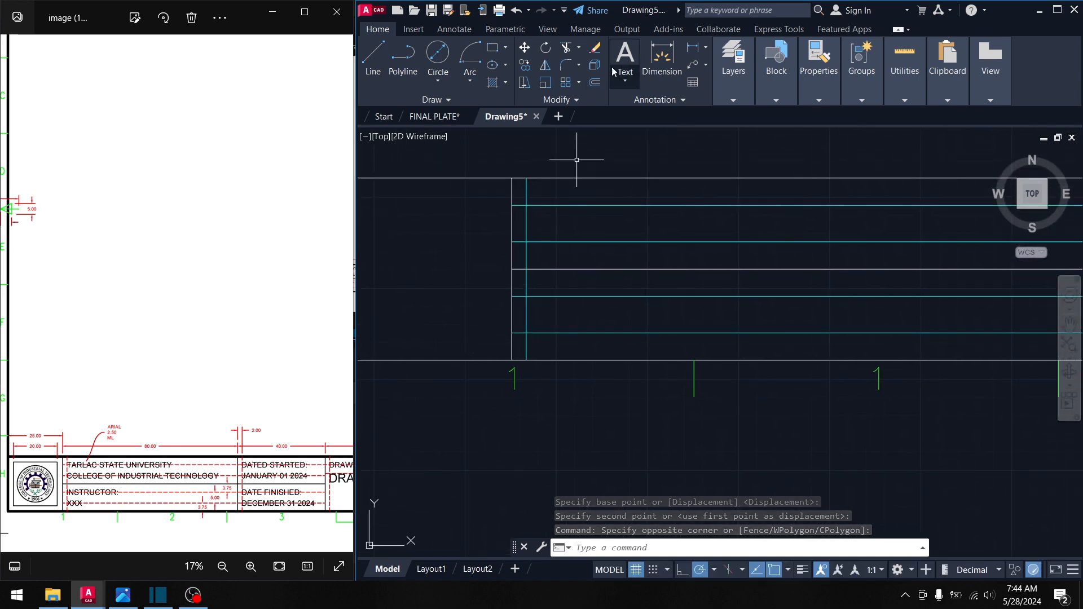
- Draw a multiline text box in the free space above the title block
click(625, 79)
click(654, 112)
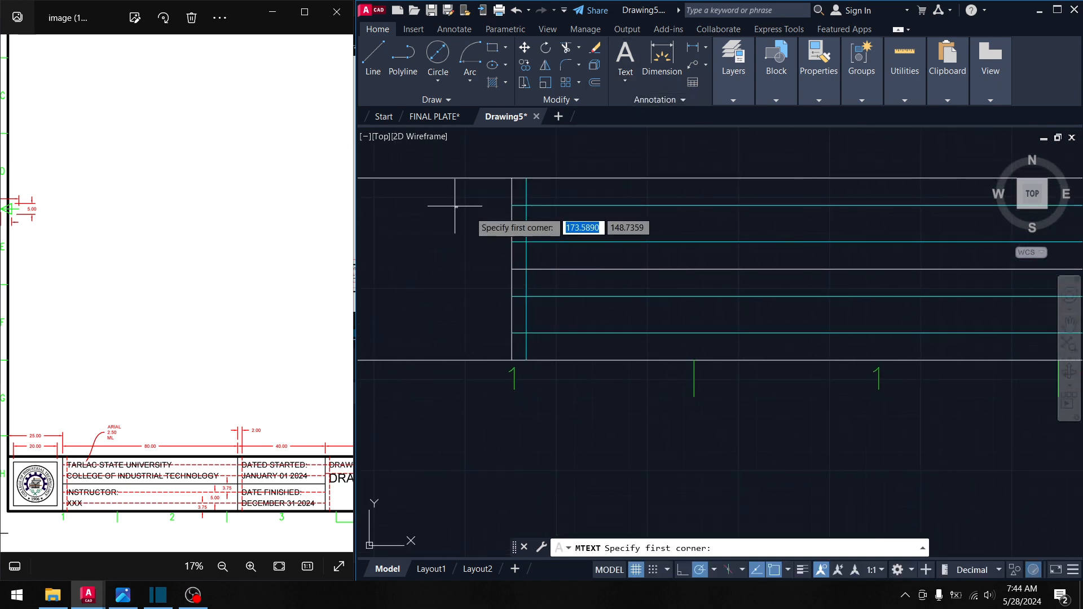
scroll(558, 227, up, 2)
scroll(115, 453, up, 1)
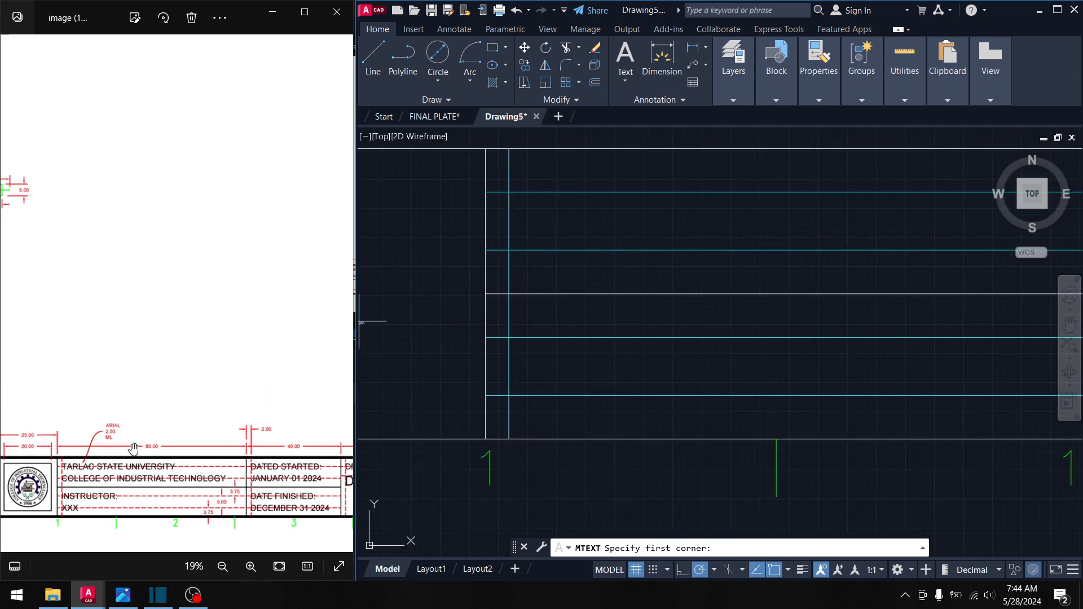
scroll(115, 452, up, 1)
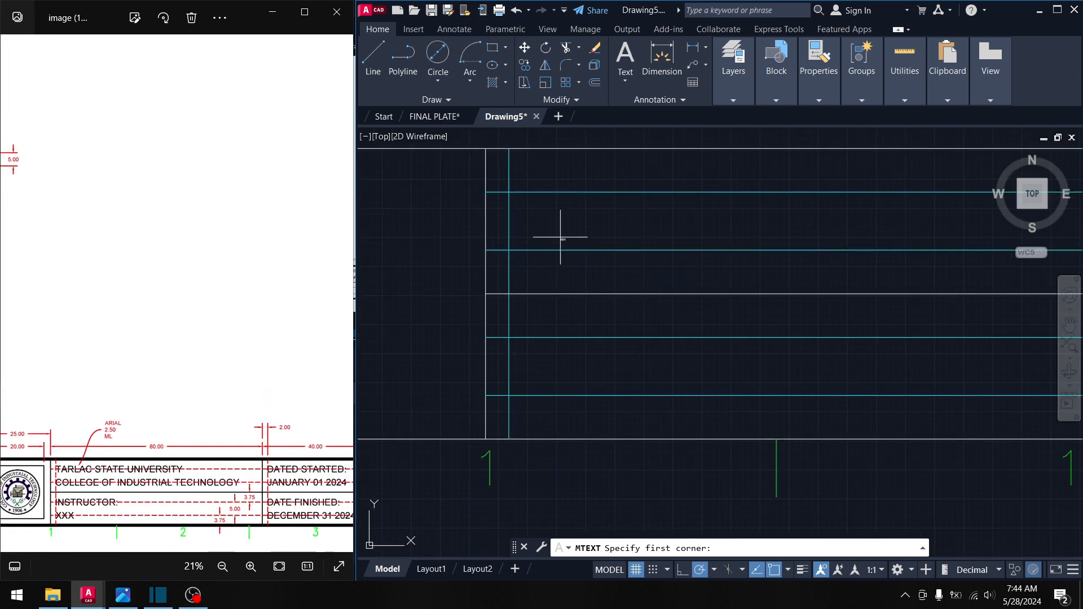
middle_drag(561, 234, 532, 319)
middle_drag(557, 260, 564, 347)
click(505, 204)
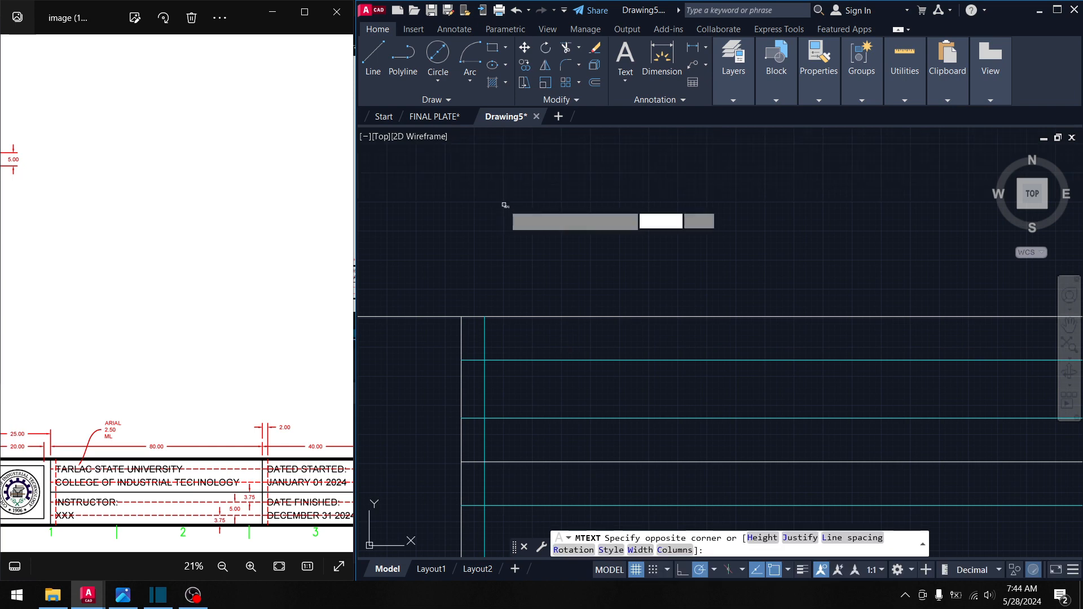
click(624, 239)
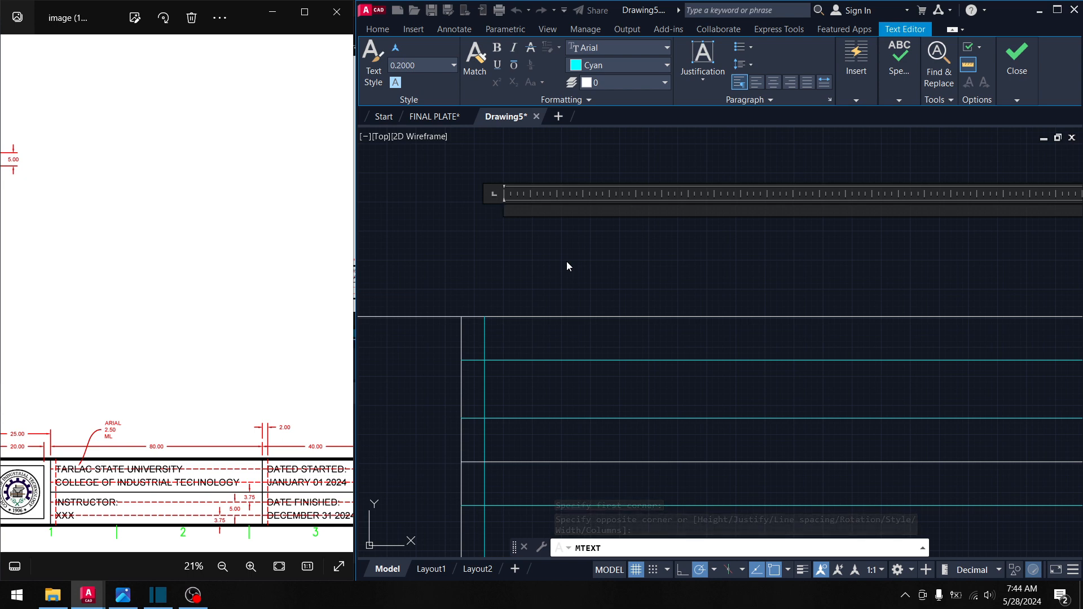
- Set text height 2.5, ByLayer colour and alignment, then enter INSTRUCTOR
text(IN)
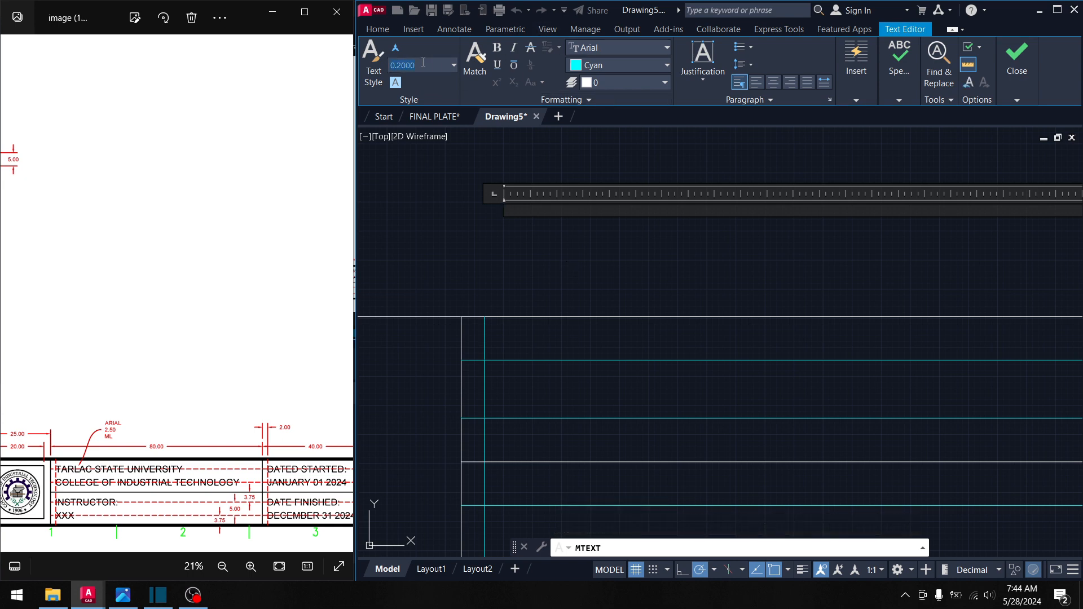
key(Return)
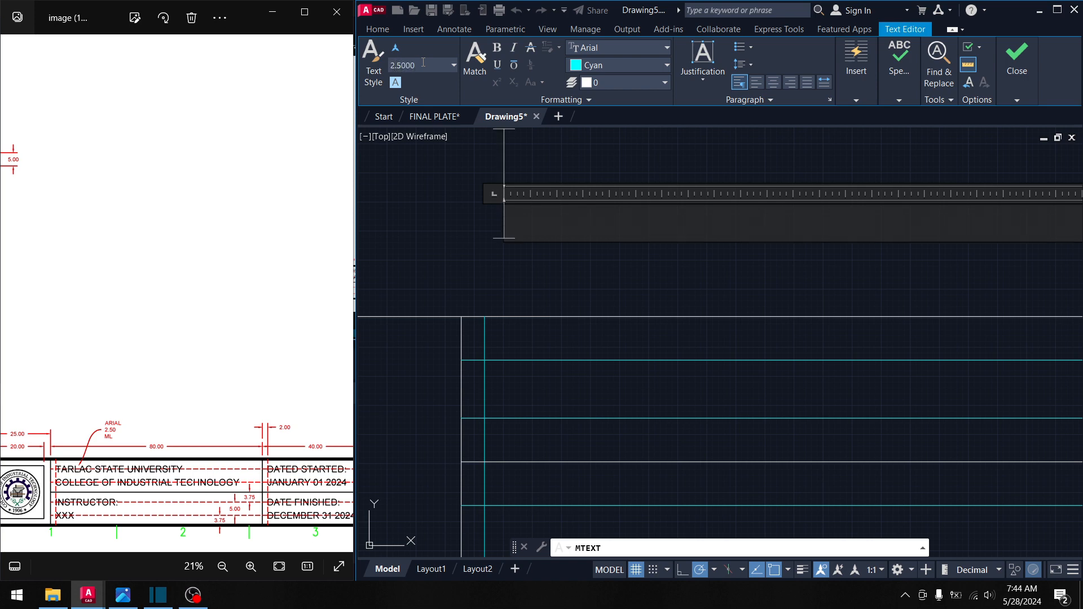
click(640, 63)
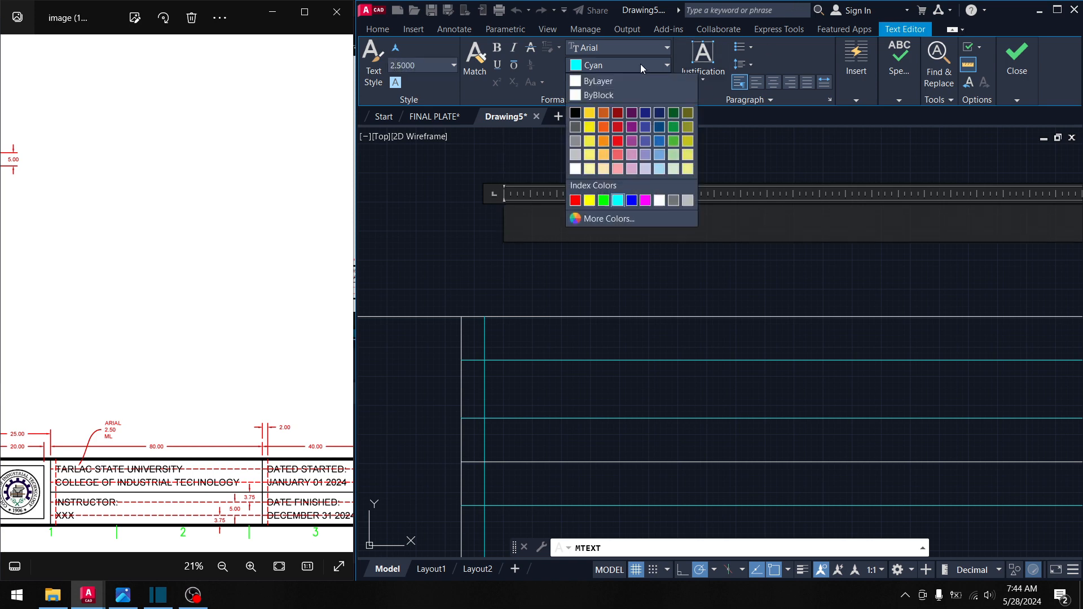
click(595, 79)
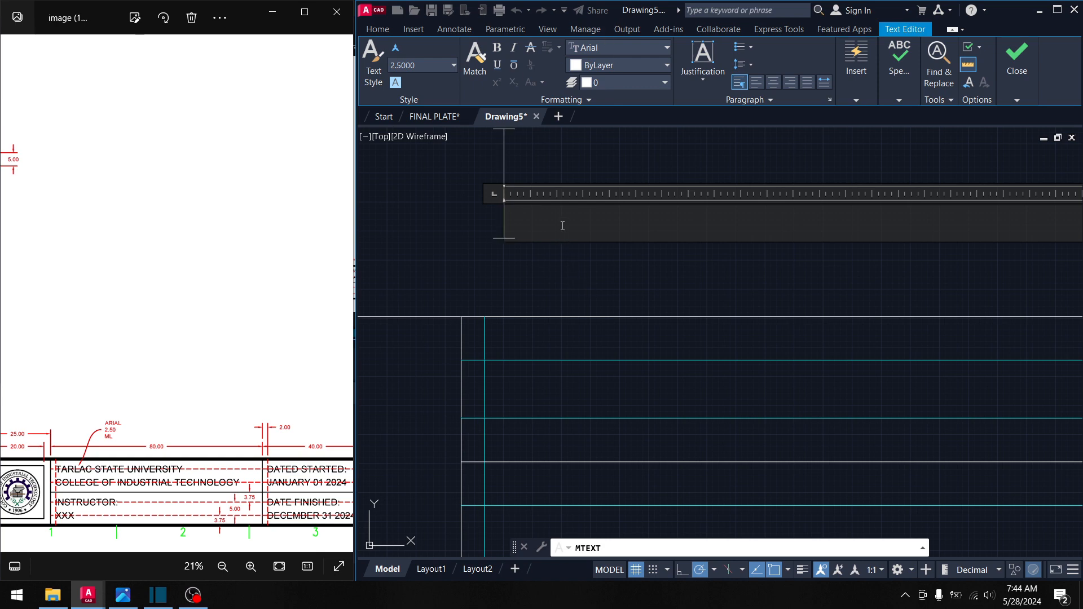
click(704, 81)
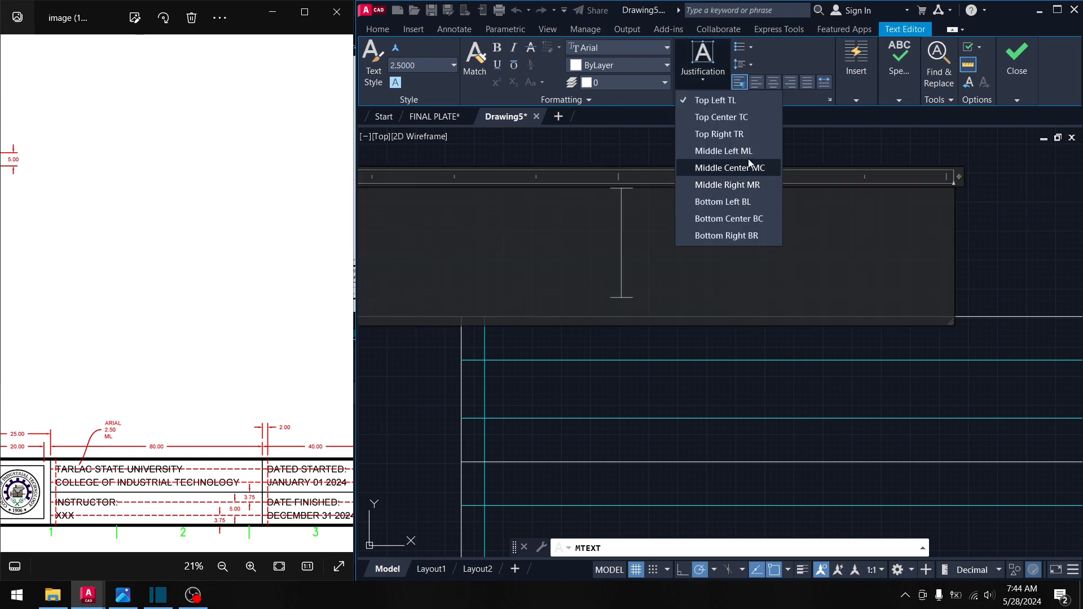
click(725, 172)
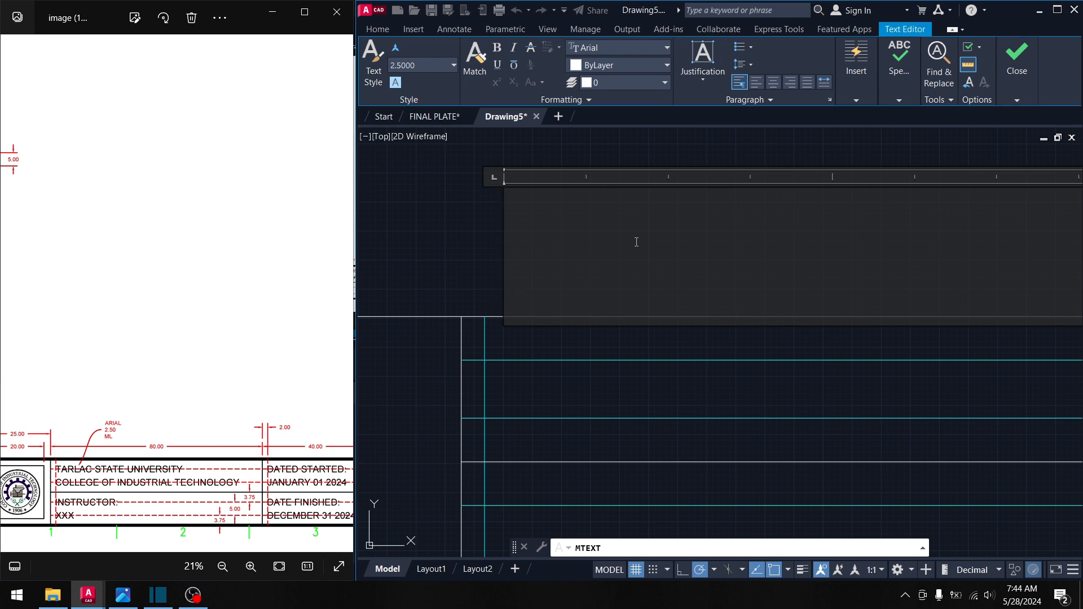
text(INSTRUCTOR)
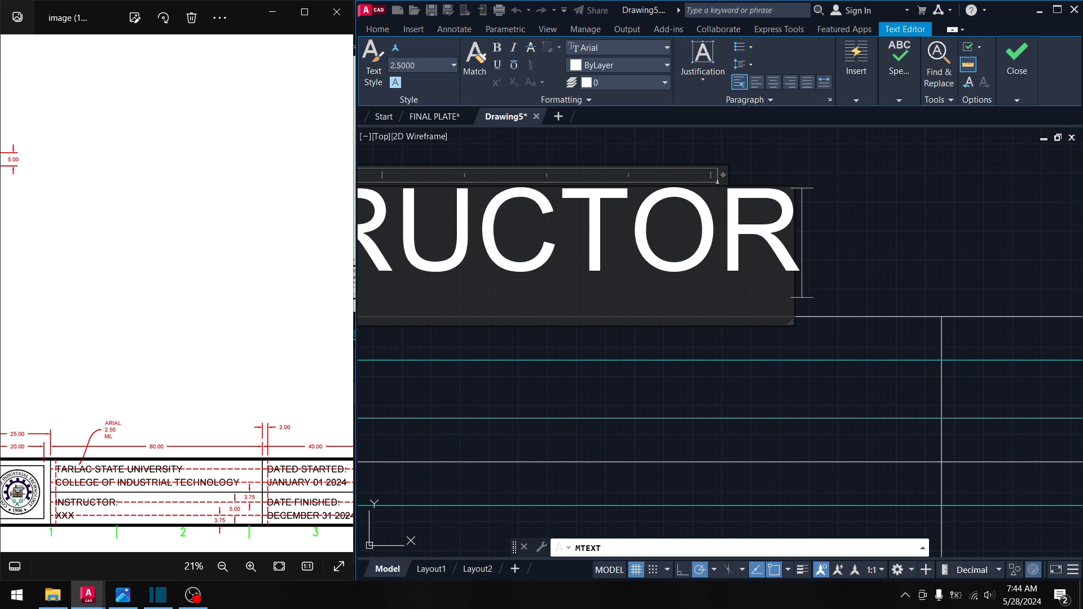
key(ctrl+Return)
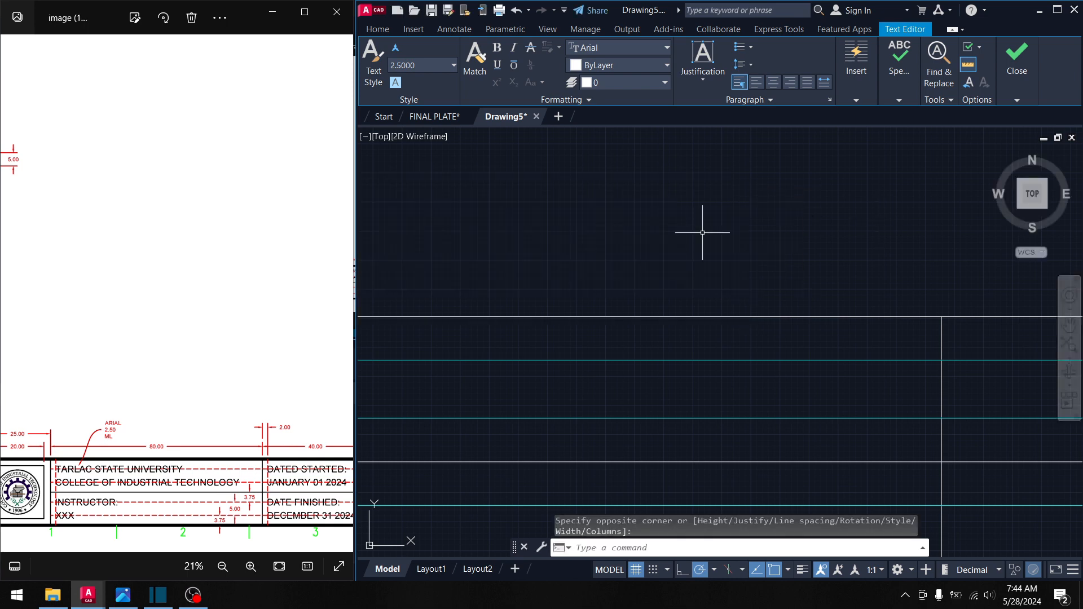
click(694, 236)
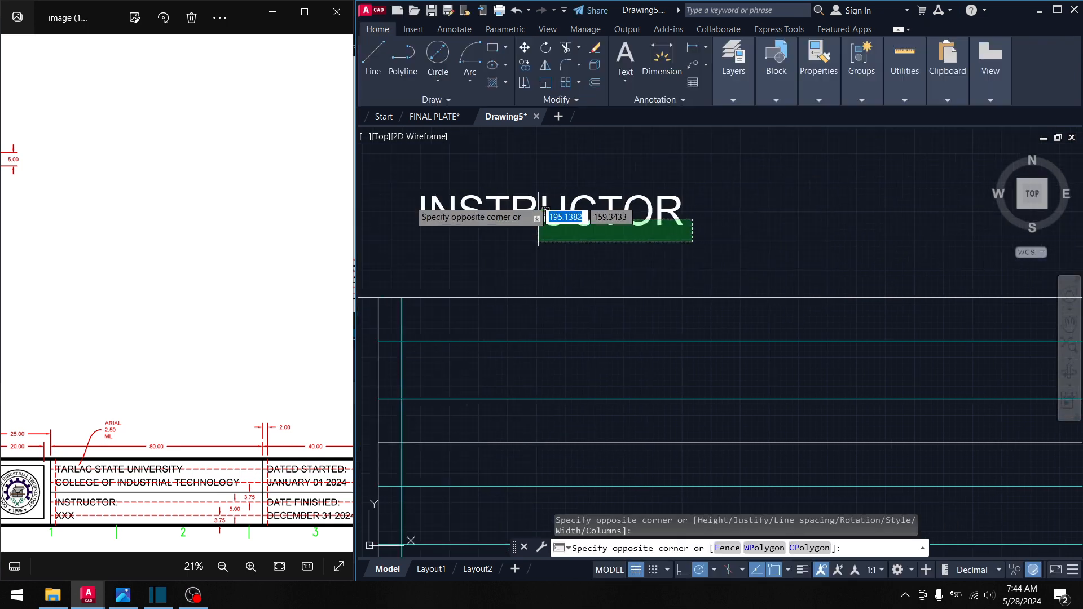
- Move INSTRUCTOR by its insertion grip onto the cyan lines' intersection in the title-block row
click(405, 182)
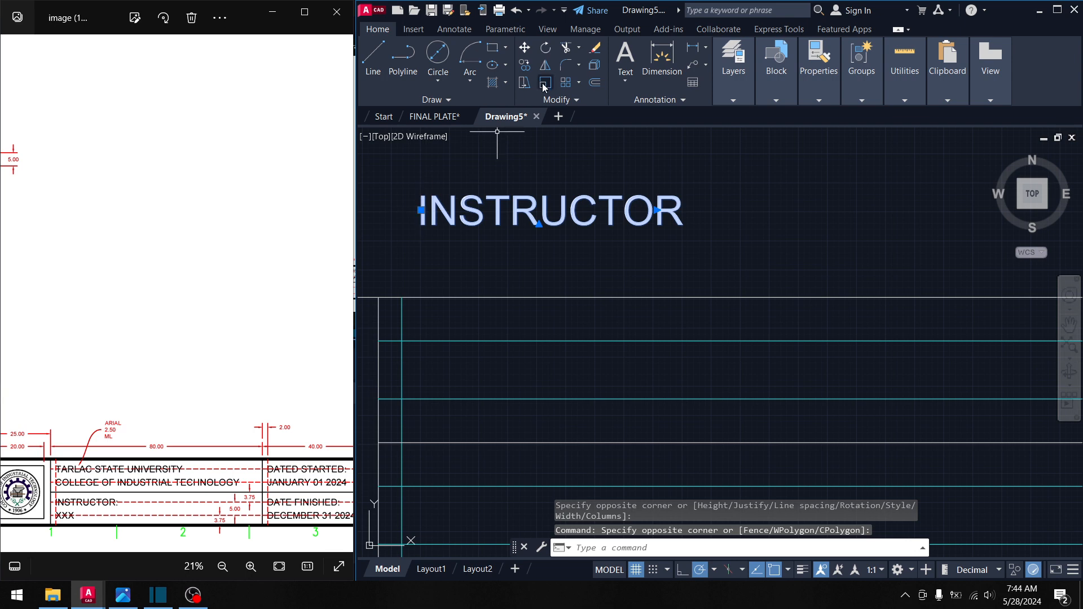
click(524, 65)
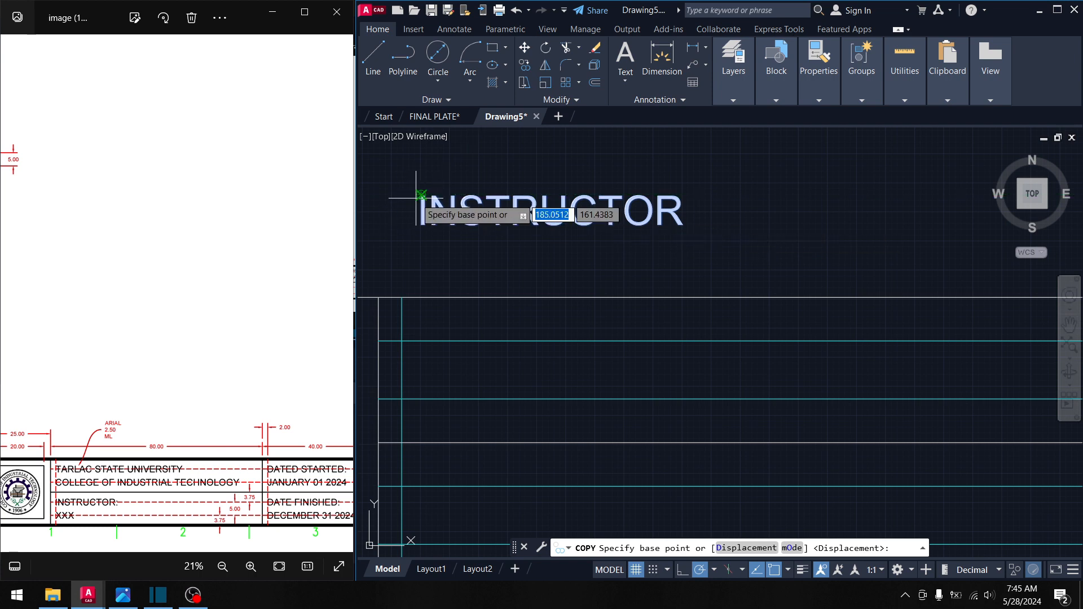
key(Escape)
click(688, 177)
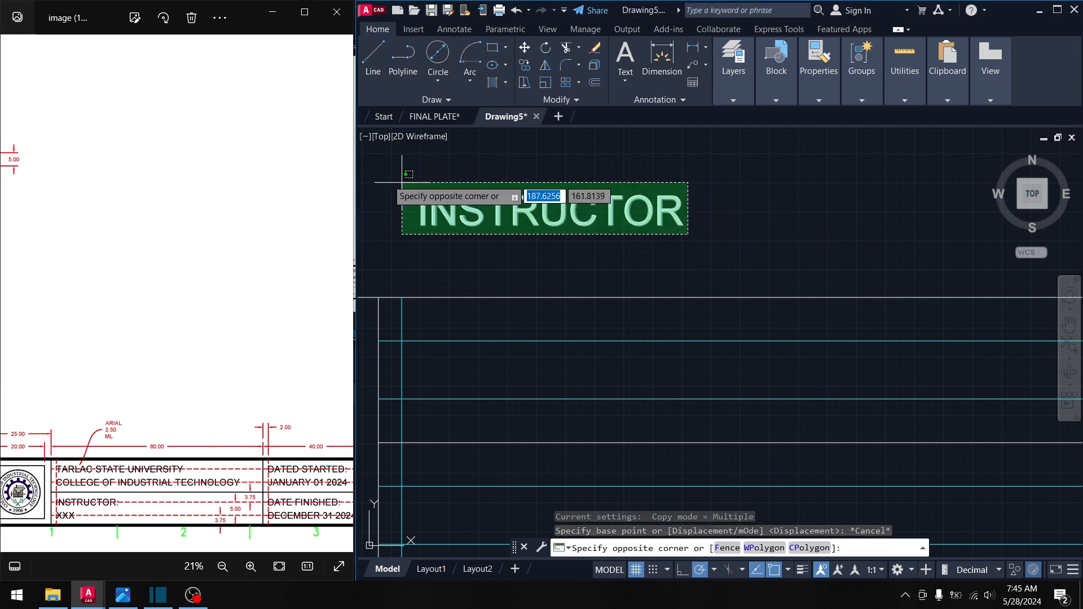
click(448, 220)
click(420, 209)
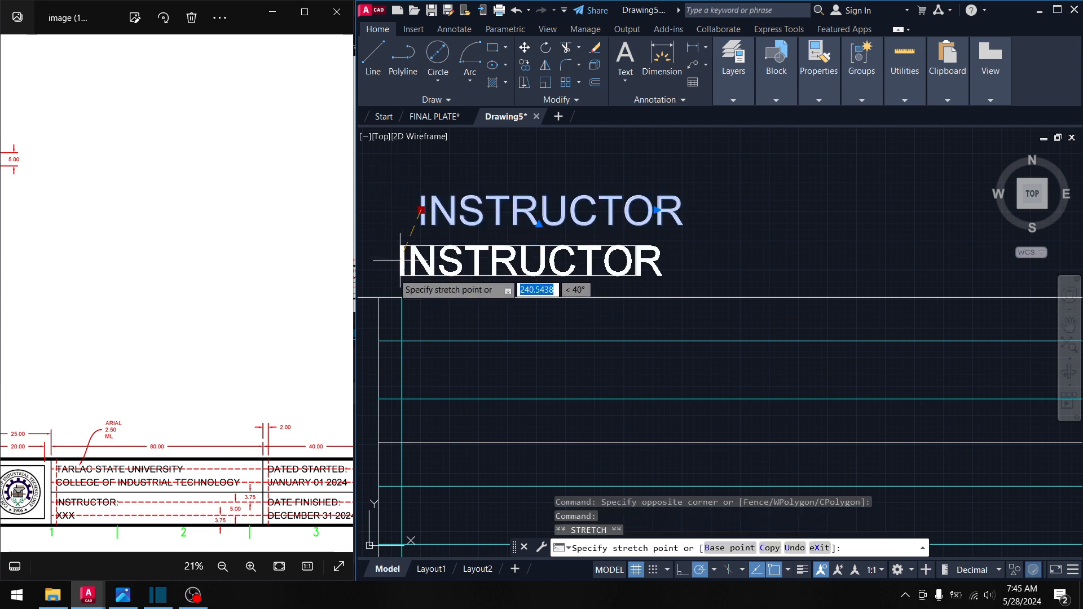
key(space)
middle_drag(382, 295, 541, 148)
middle_drag(547, 364, 449, 296)
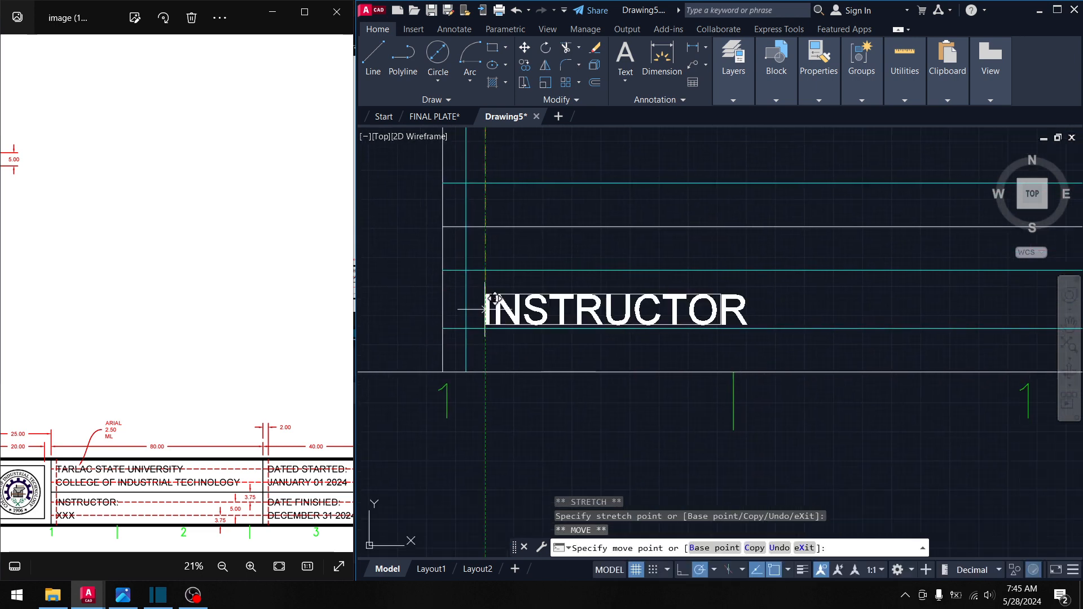
click(461, 271)
scroll(467, 290, up, 2)
key(Escape)
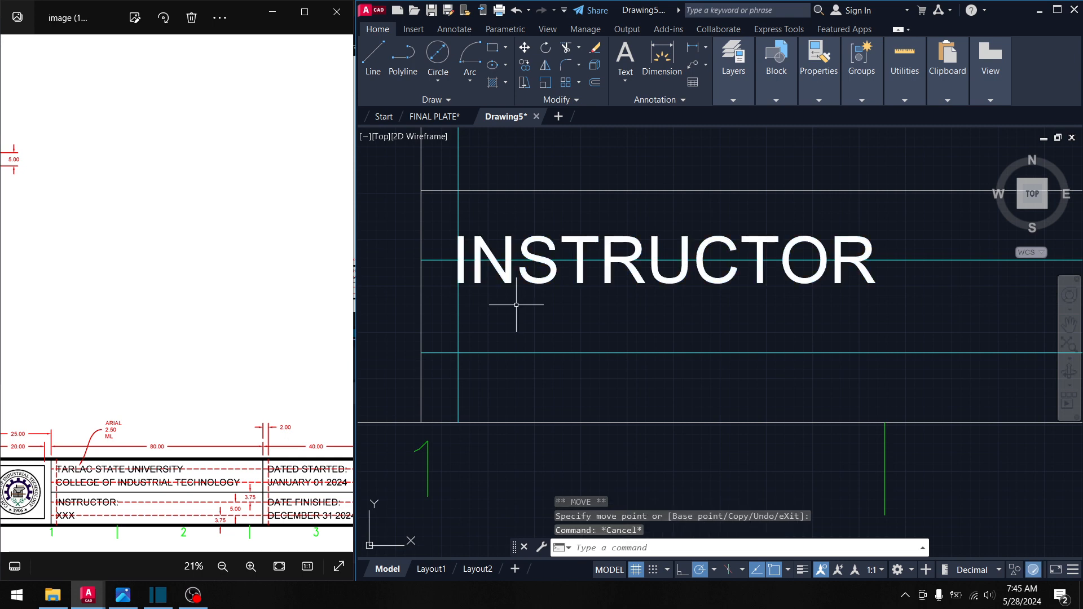
key(Escape)
scroll(515, 306, down, 4)
middle_drag(513, 307, 517, 314)
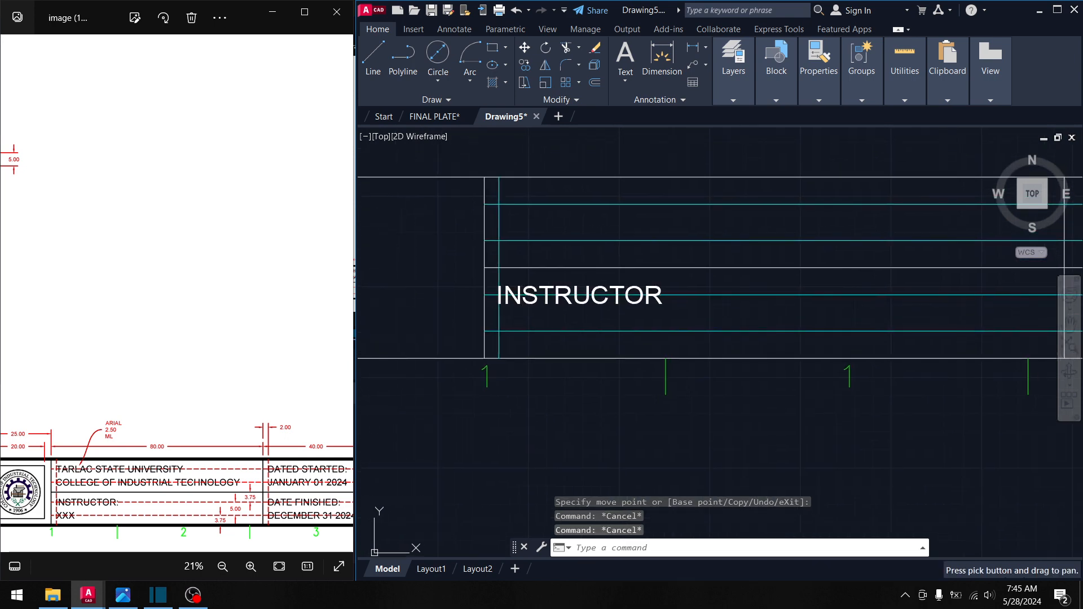
- Copy INSTRUCTOR from its left end onto the rows above and below in its cell
click(520, 63)
click(663, 314)
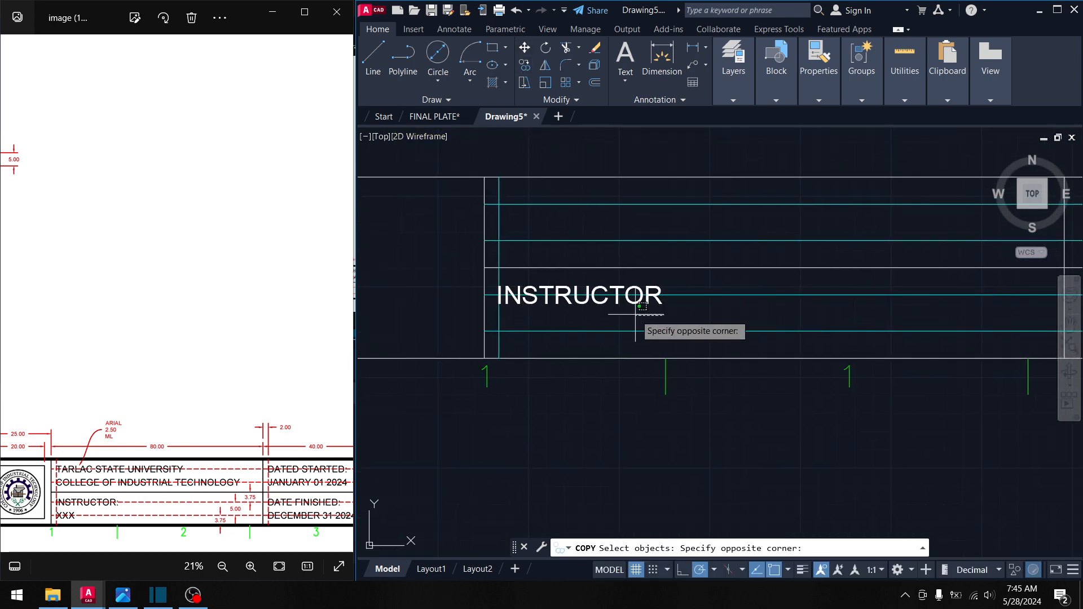
click(596, 297)
key(Return)
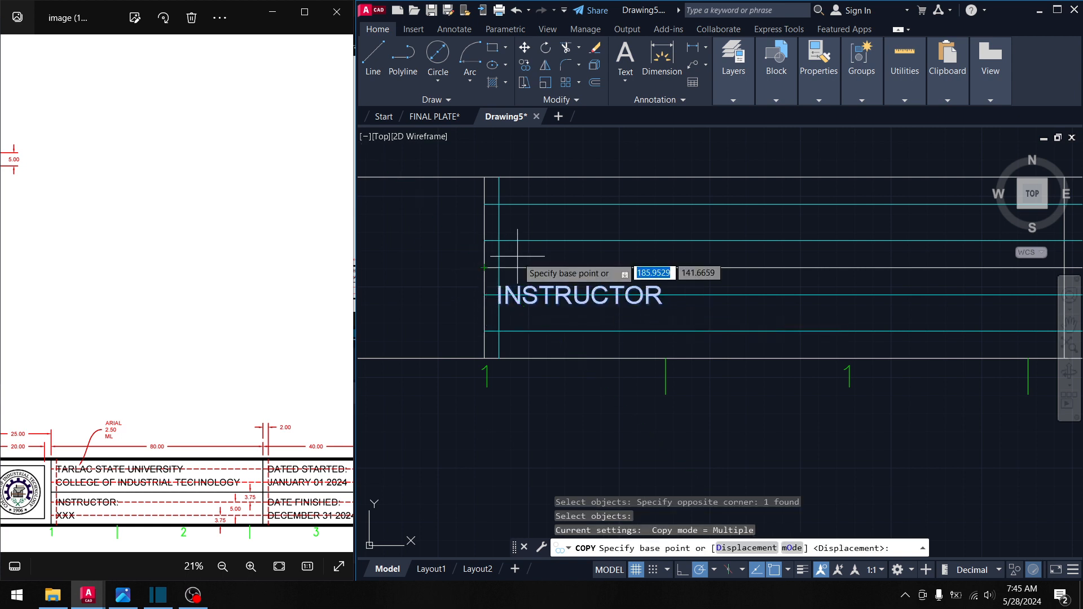
click(484, 294)
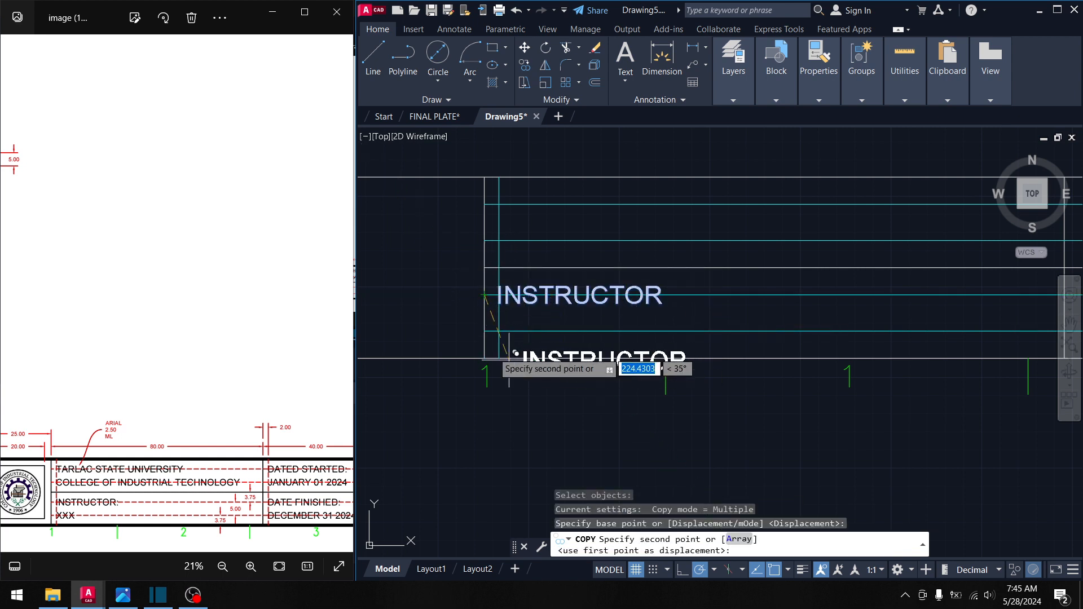
click(484, 331)
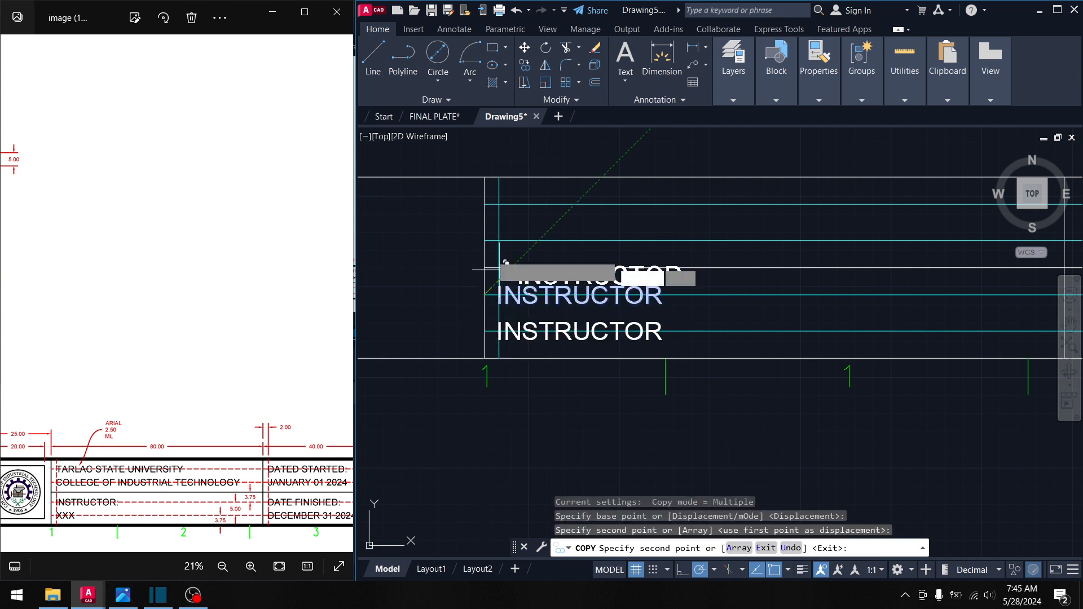
click(484, 241)
click(484, 204)
- Place further INSTRUCTOR copies on each cyan guide line of the neighbouring cells
middle_drag(697, 265, 571, 266)
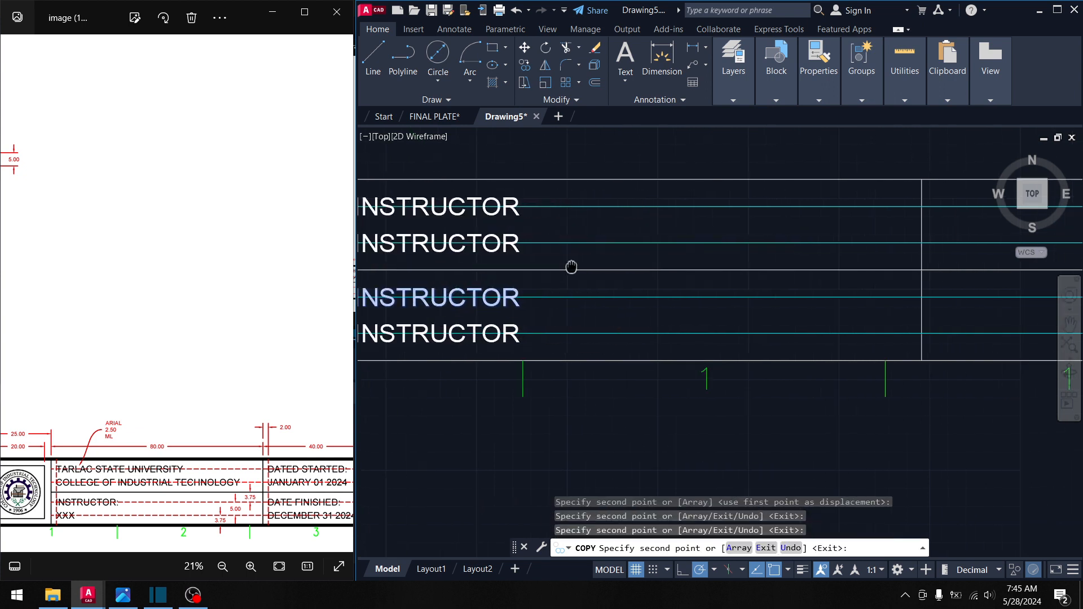
scroll(571, 266, down, 3)
scroll(688, 290, up, 5)
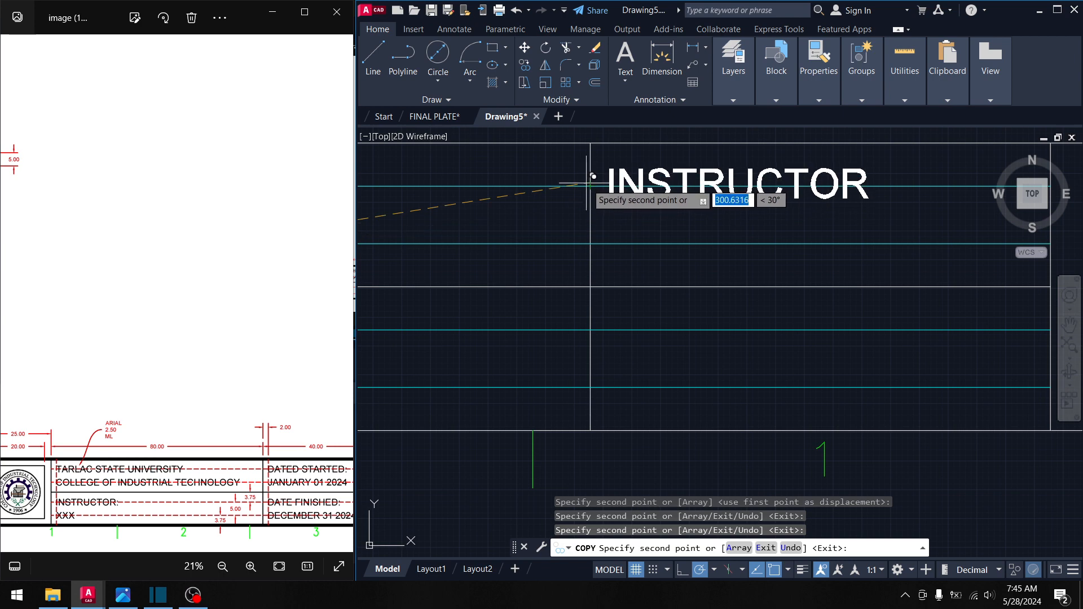
click(590, 184)
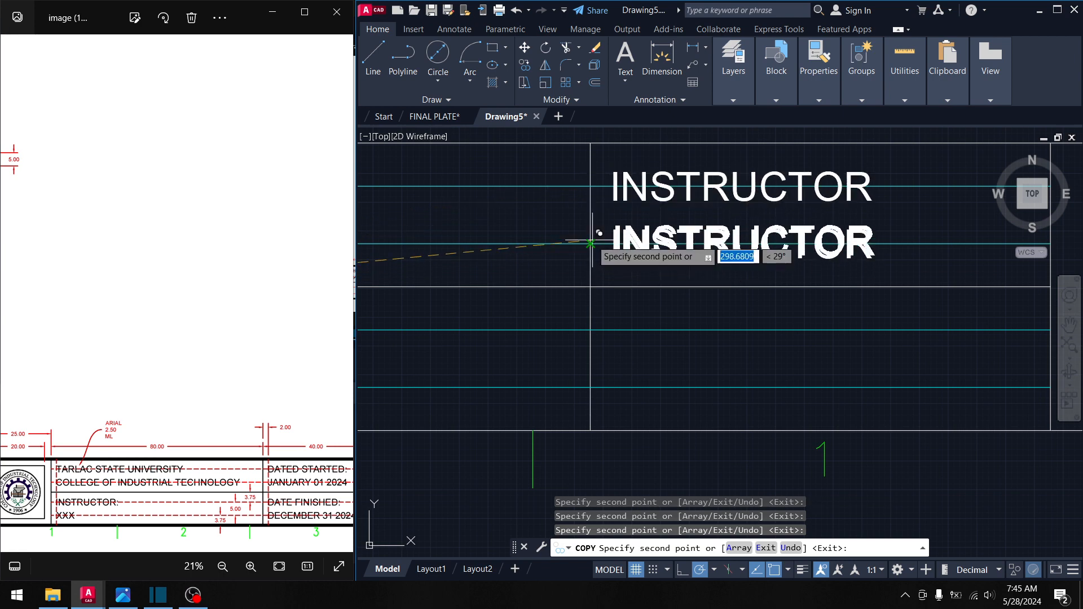
click(590, 244)
click(590, 330)
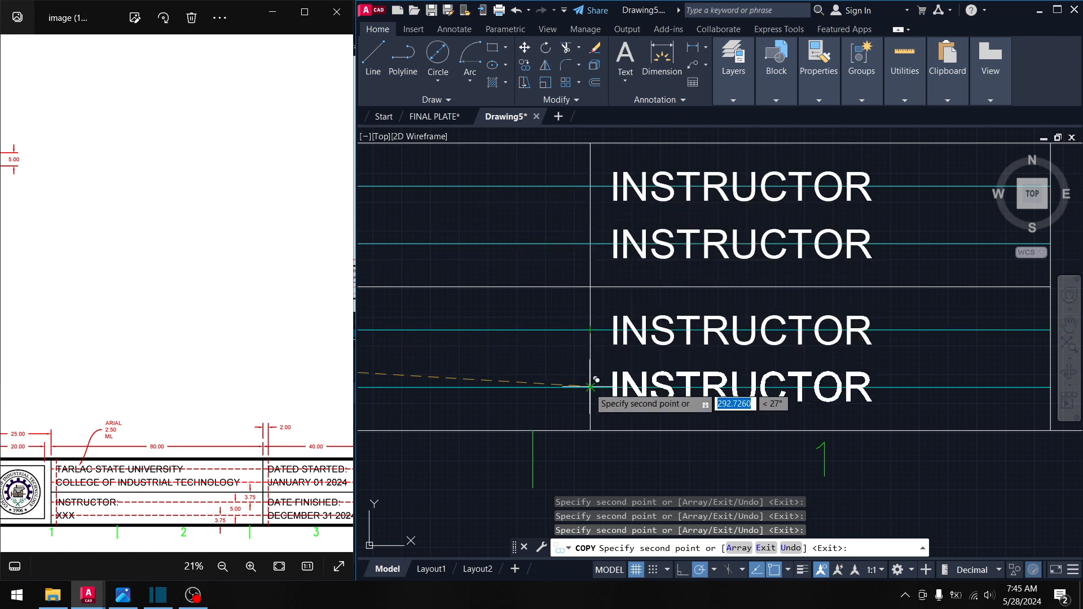
click(590, 387)
scroll(590, 387, down, 5)
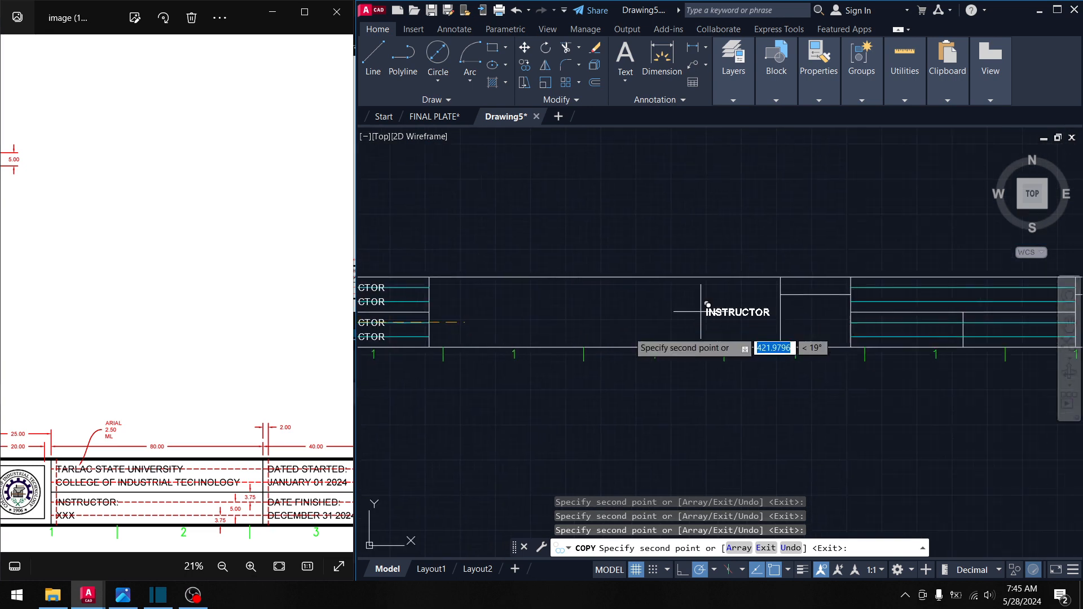
scroll(711, 307, up, 5)
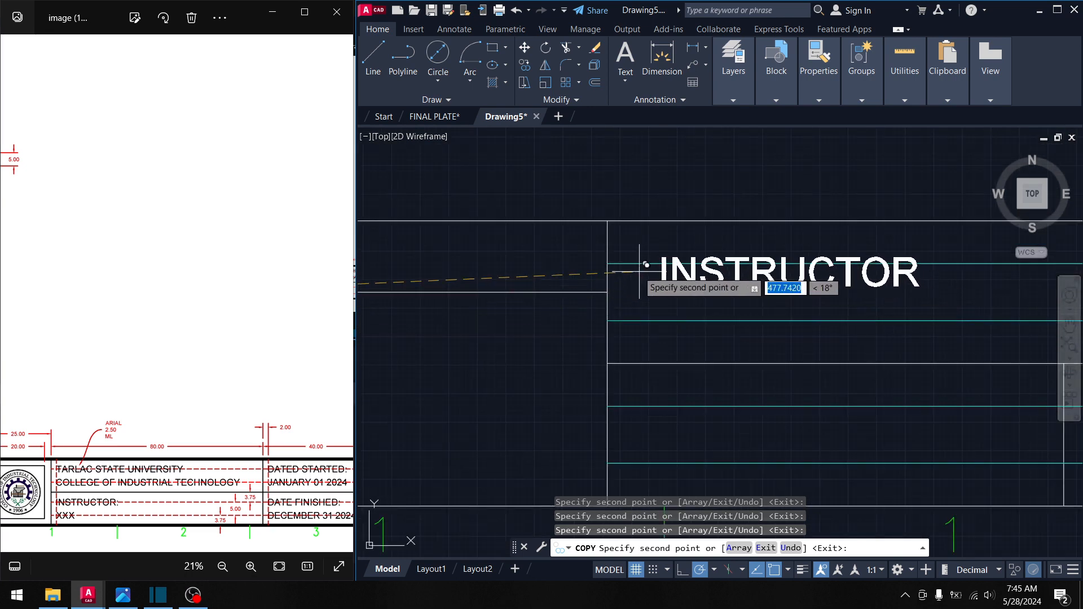
click(608, 264)
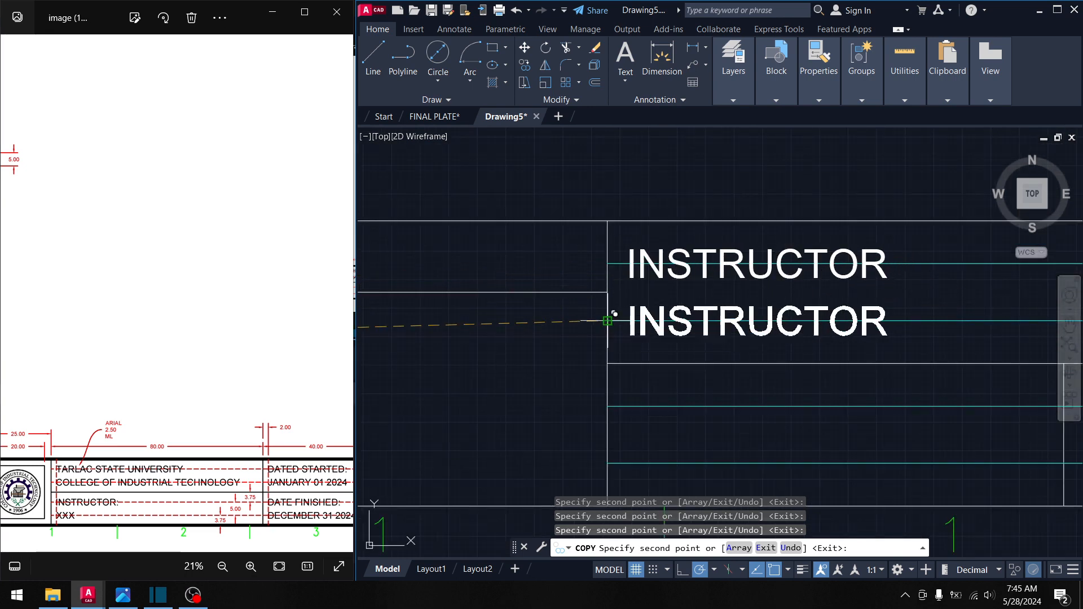
click(607, 320)
middle_drag(638, 389, 617, 269)
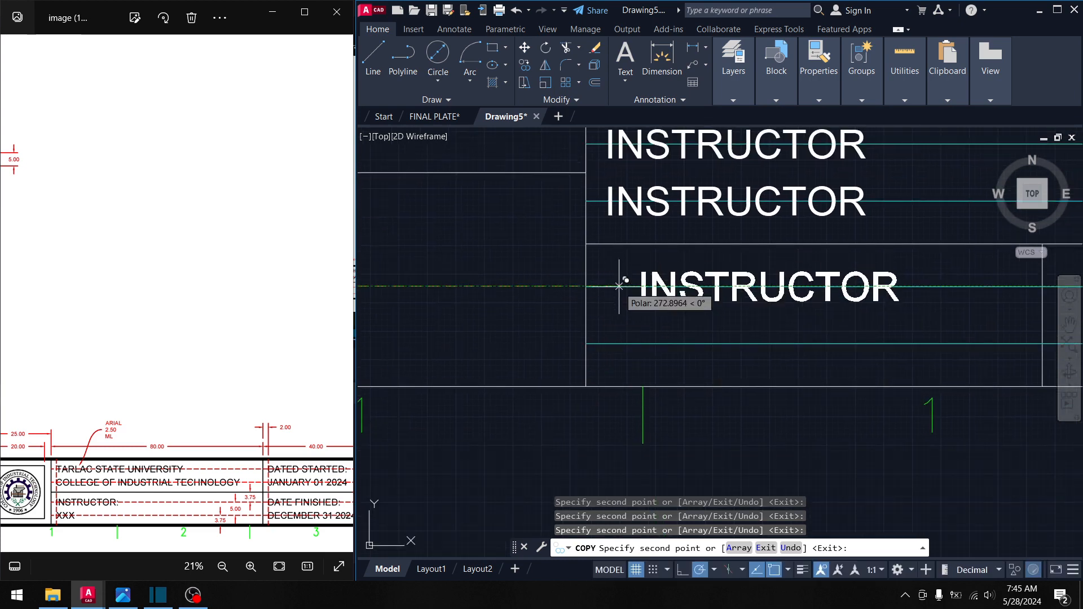
click(587, 286)
click(586, 343)
- Add two INSTRUCTOR copies in the next column and end the copy
middle_drag(788, 335, 334, 285)
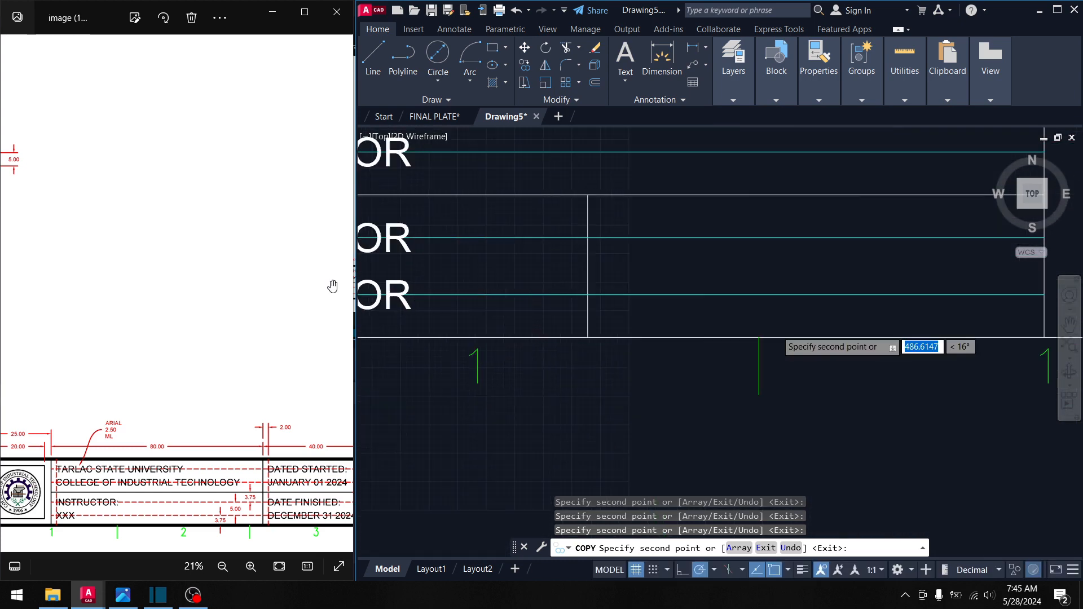
click(588, 238)
click(587, 294)
mouse_move(668, 293)
middle_down()
mouse_move(629, 308)
mouse_move(620, 351)
middle_up()
scroll(630, 325, down, 4)
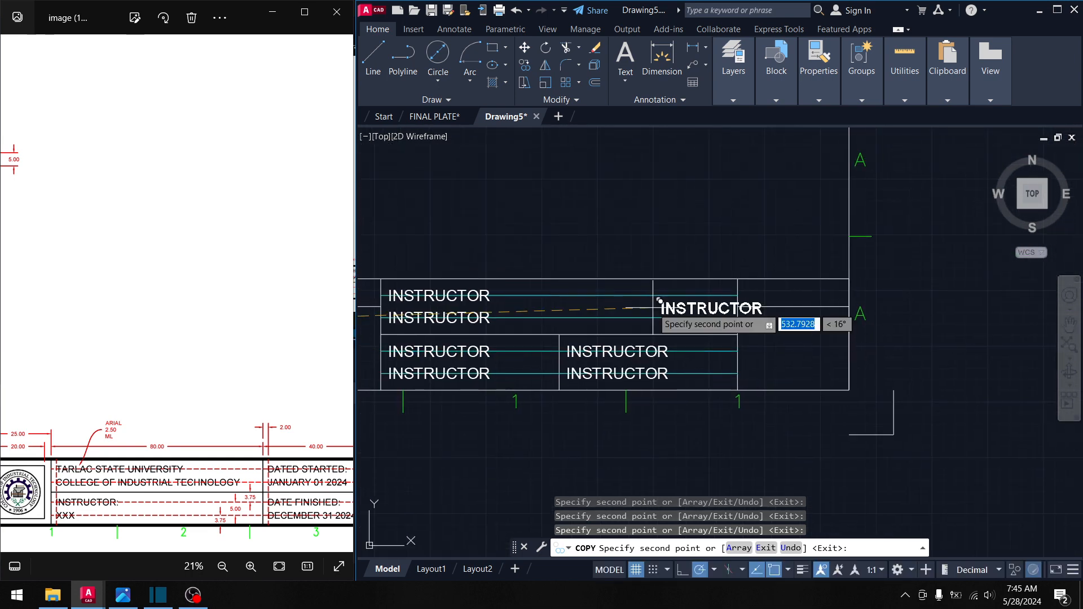
key(Return)
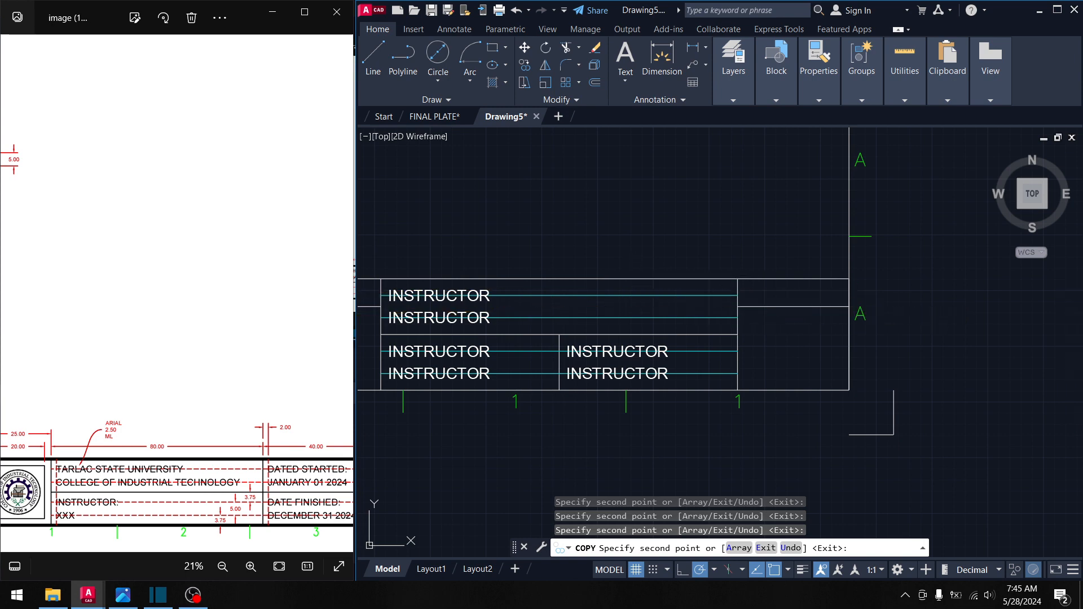
middle_drag(497, 308, 582, 292)
middle_drag(532, 315, 733, 298)
scroll(565, 291, down, 4)
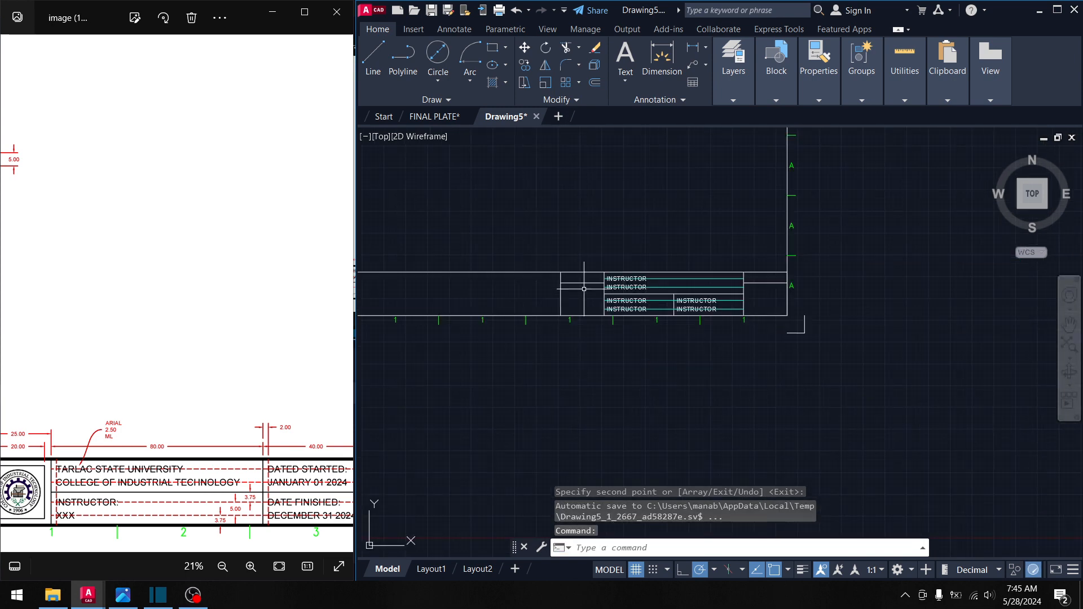
- Erase the vertical guide line and the four cyan guide lines in the left title table
middle_drag(483, 267, 687, 283)
middle_drag(515, 278, 623, 291)
scroll(504, 312, up, 4)
middle_drag(505, 312, 570, 297)
scroll(444, 291, up, 4)
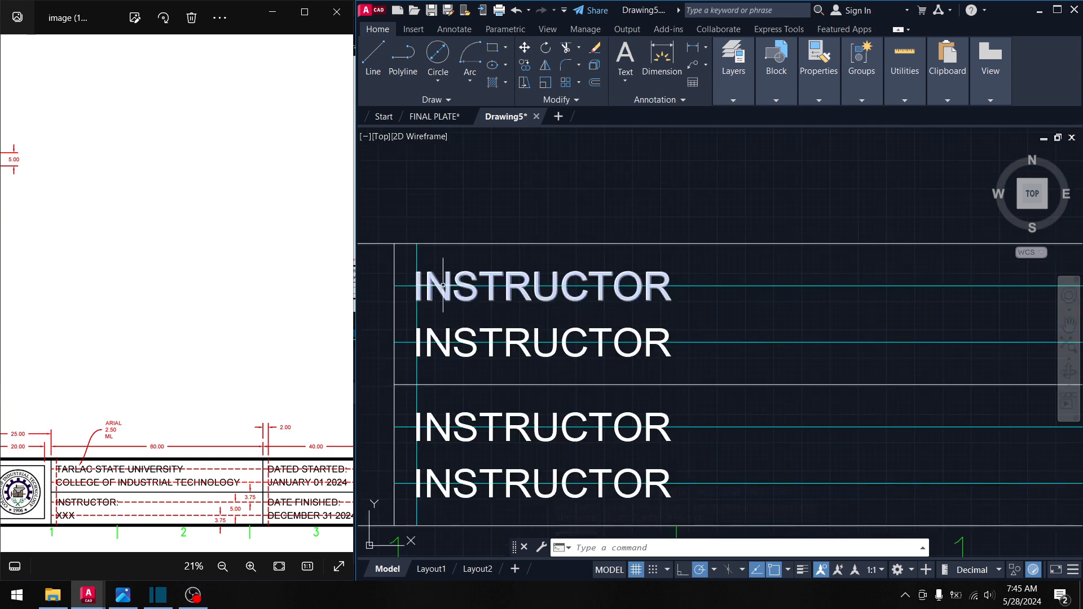
click(423, 254)
click(412, 258)
key(Delete)
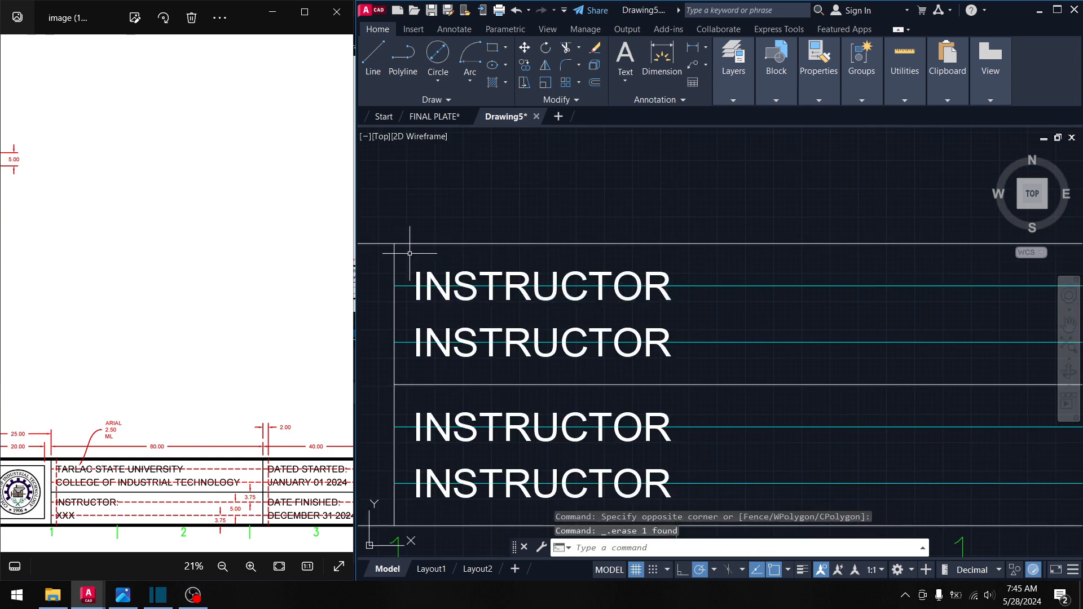
click(781, 364)
click(766, 277)
key(Delete)
middle_drag(775, 366, 745, 315)
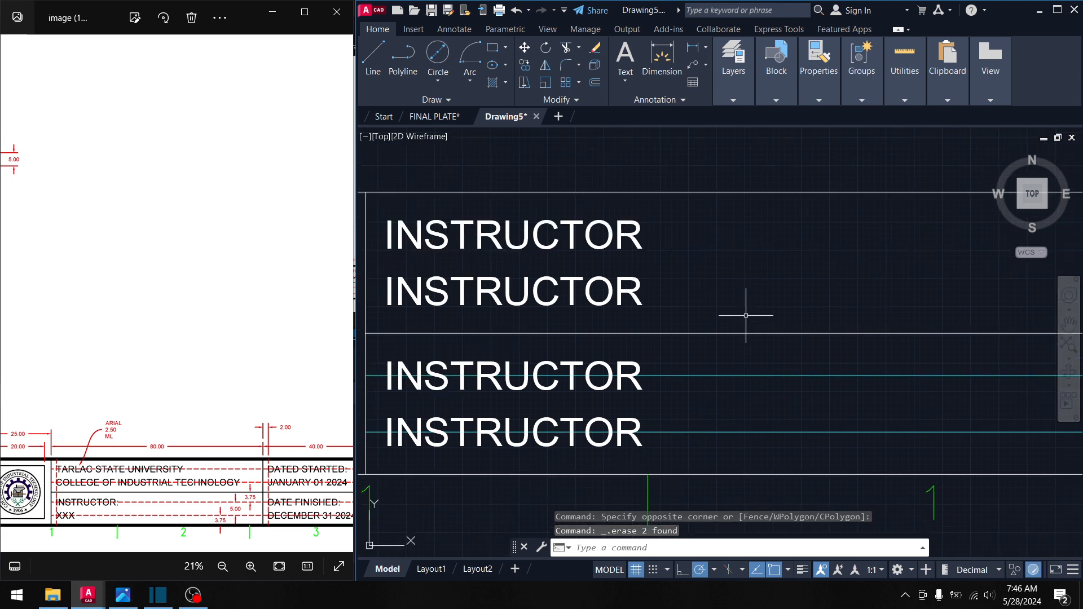
click(762, 442)
click(747, 366)
key(Delete)
- Erase the lower and upper pairs of cyan guide lines in the other title block
mouse_move(810, 361)
middle_down()
mouse_move(743, 360)
mouse_move(628, 331)
middle_up()
scroll(627, 332, down, 2)
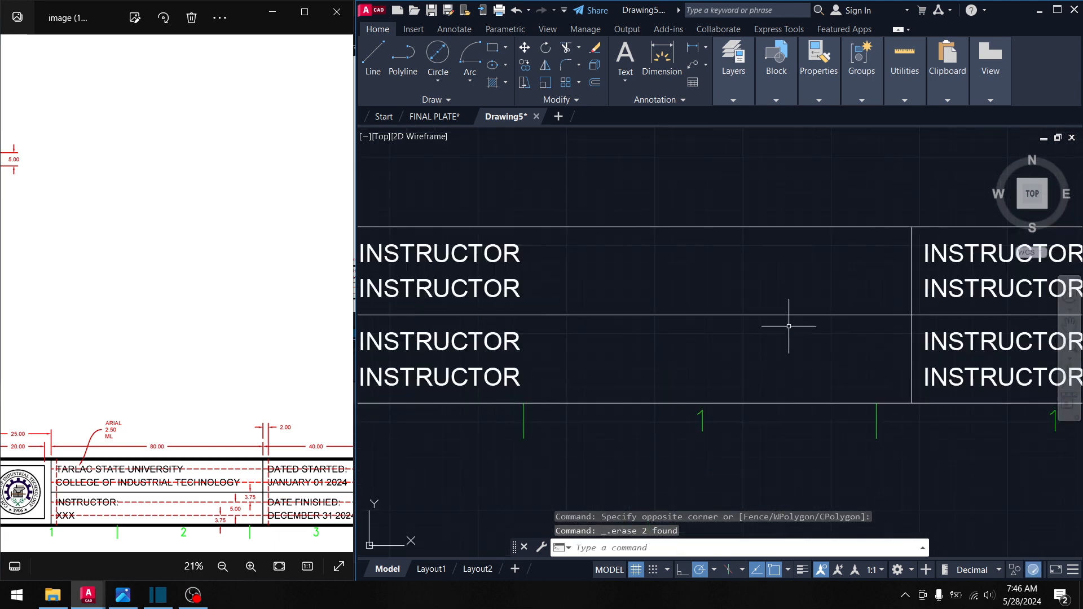
middle_drag(876, 329, 511, 307)
scroll(794, 333, down, 2)
middle_drag(795, 333, 458, 332)
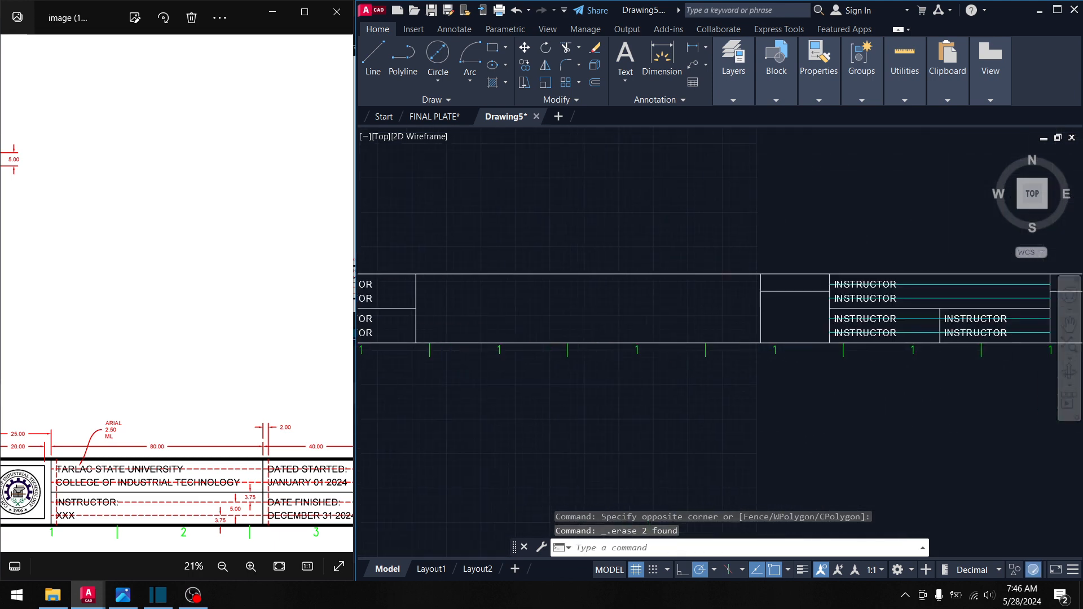
middle_drag(830, 316, 625, 306)
scroll(699, 322, up, 4)
click(685, 335)
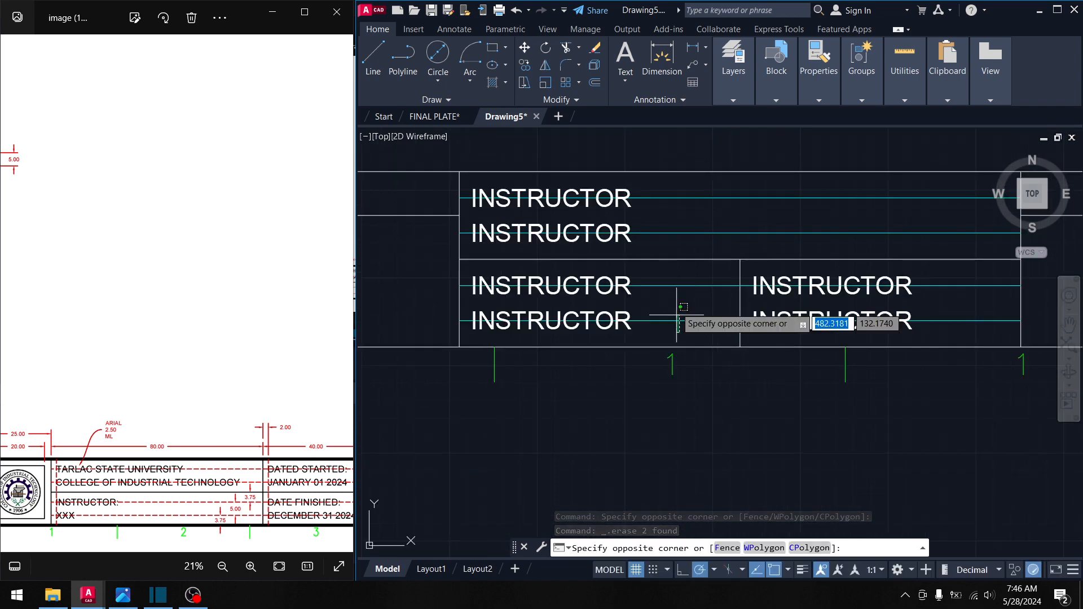
click(671, 275)
key(Delete)
click(911, 248)
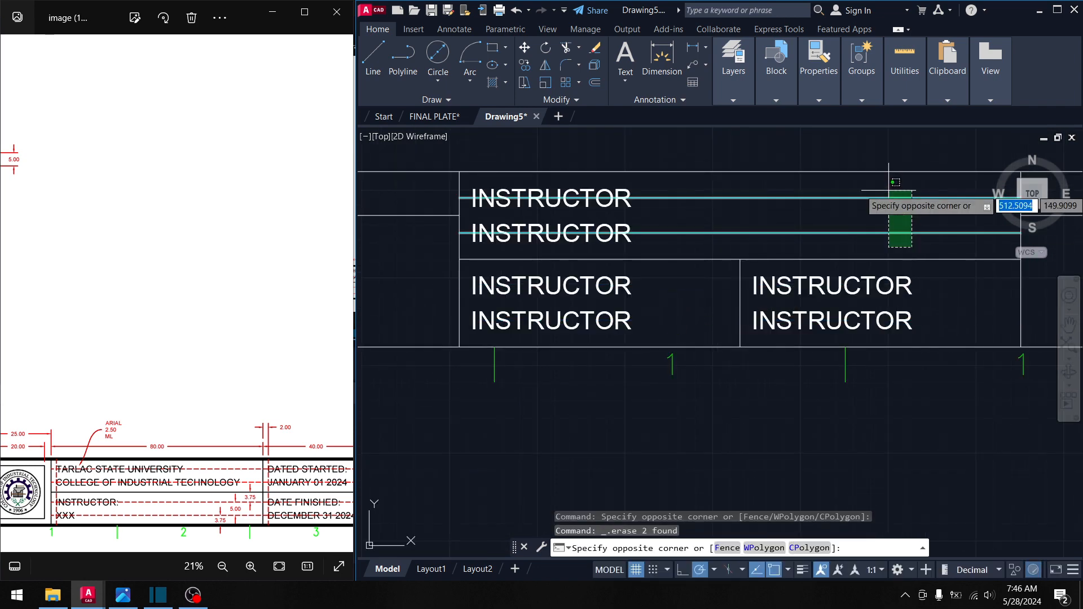
click(858, 189)
key(Delete)
middle_drag(723, 244, 843, 244)
scroll(512, 257, down, 5)
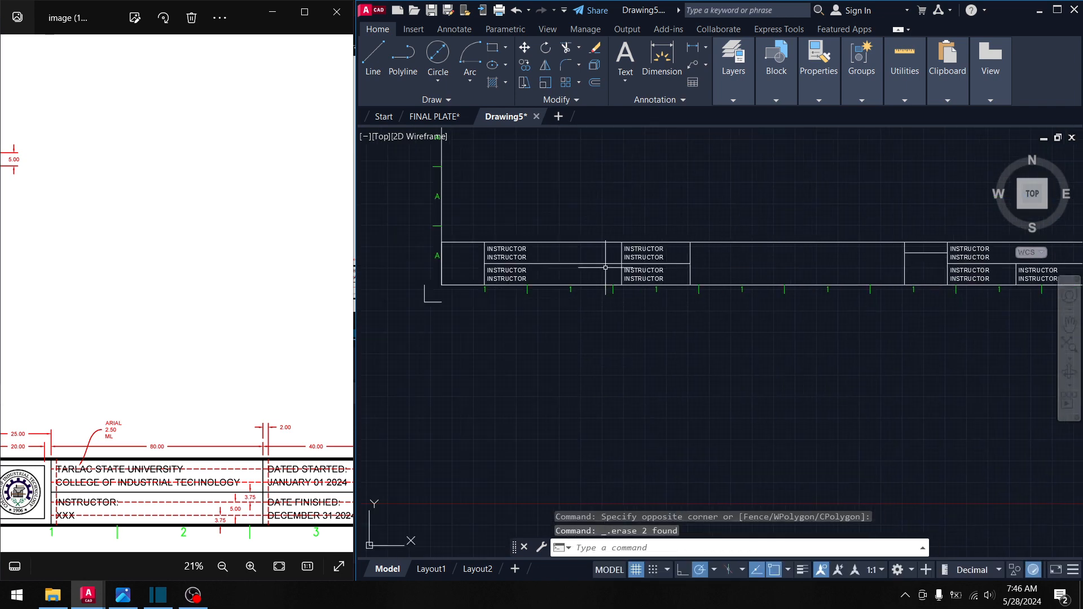
scroll(536, 252, up, 6)
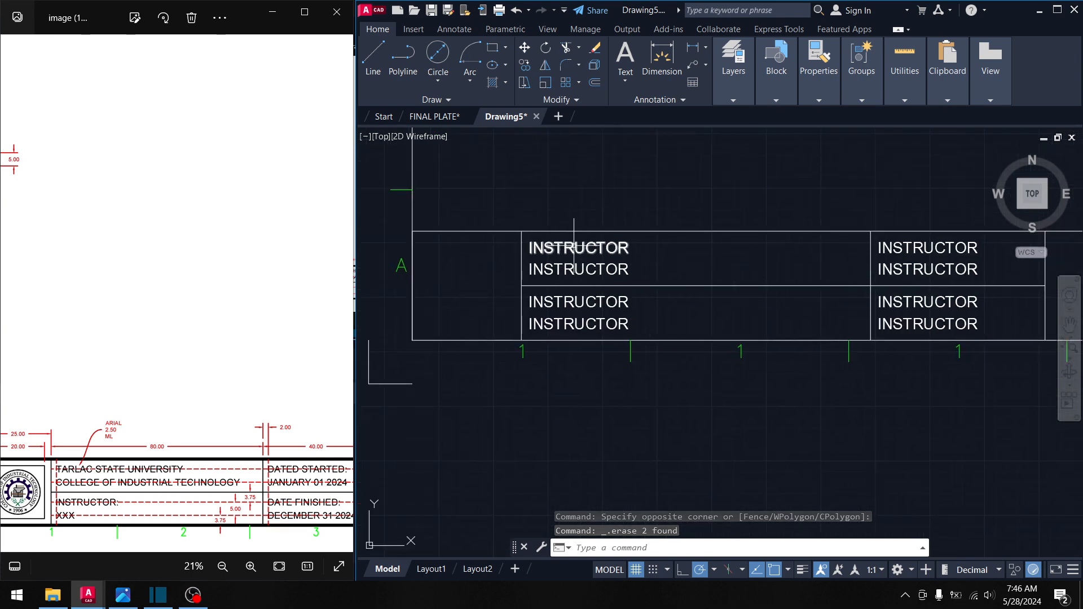
click(662, 196)
click(618, 182)
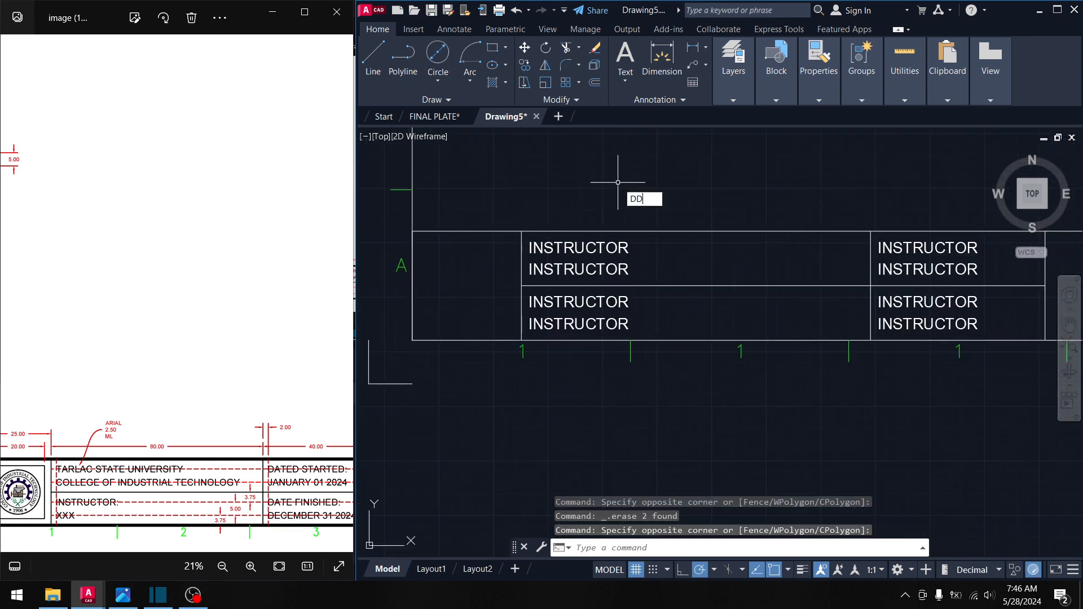
- With DD, replace the first INSTRUCTOR line with TARLAC STATE UNIVERSITY, widening the box
text(DD)
key(Return)
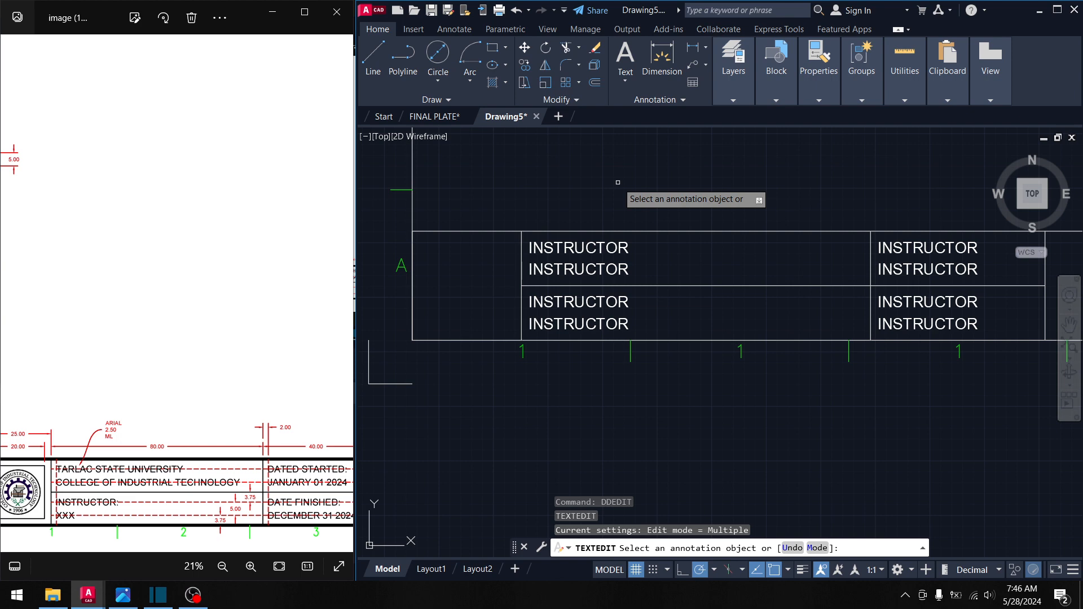
click(581, 251)
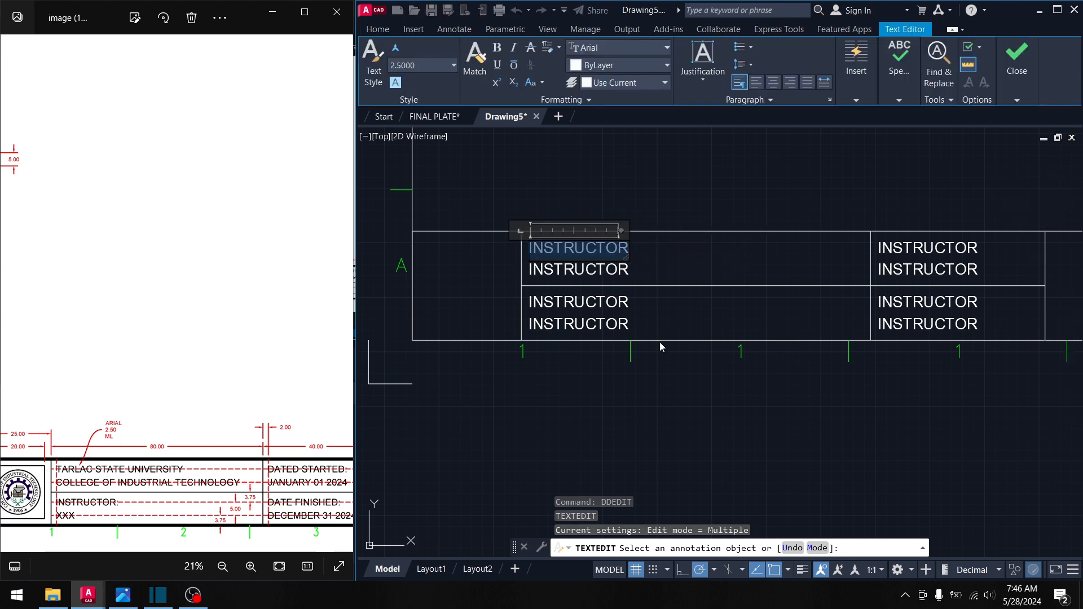
text(TAR)
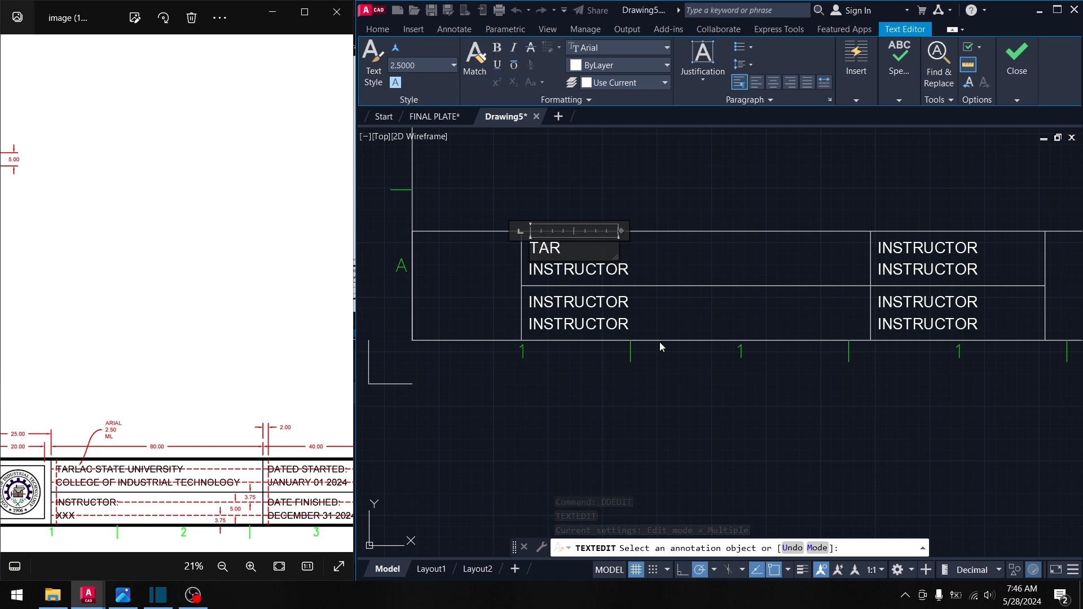
text(LAC STATE)
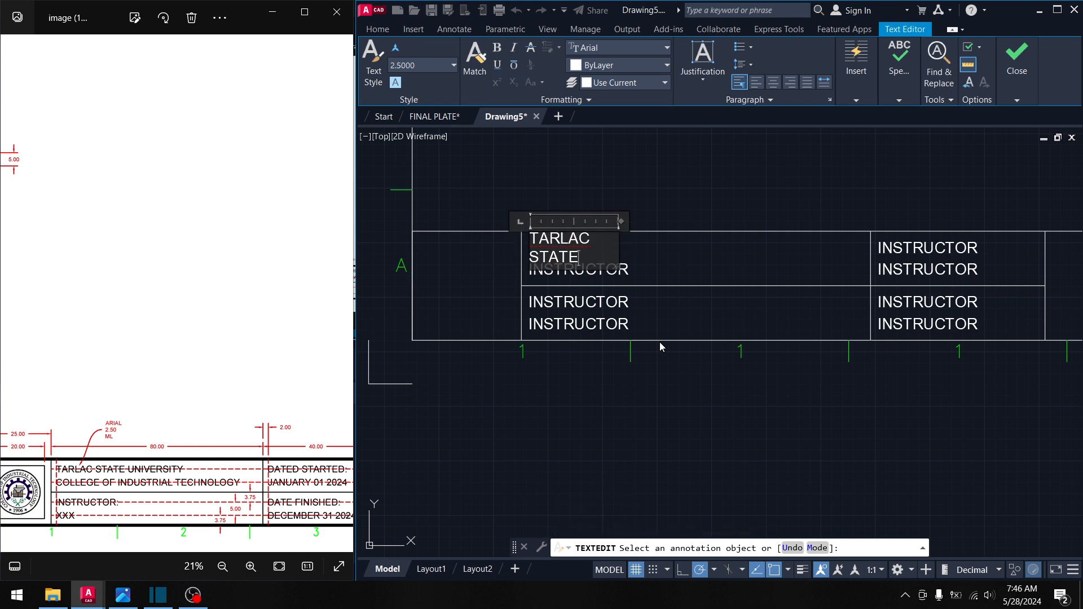
text( UNIVER)
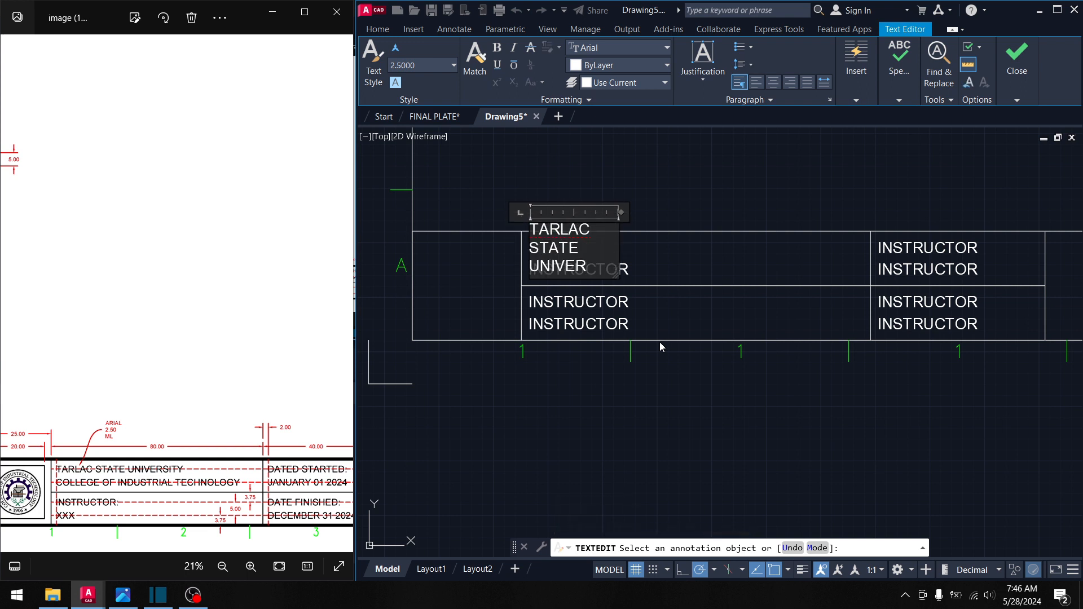
text(SITY)
drag(618, 273, 766, 263)
click(676, 286)
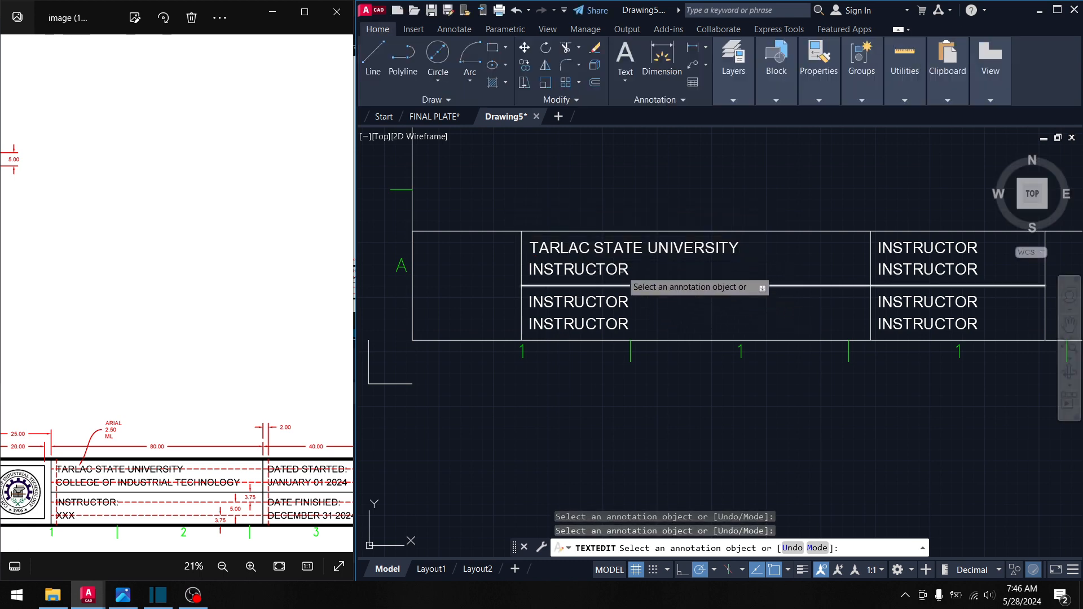
- Retype the second line as COLLEGE OF INDUSTRIAL TECHNOLOGY and widen it to fit
click(622, 271)
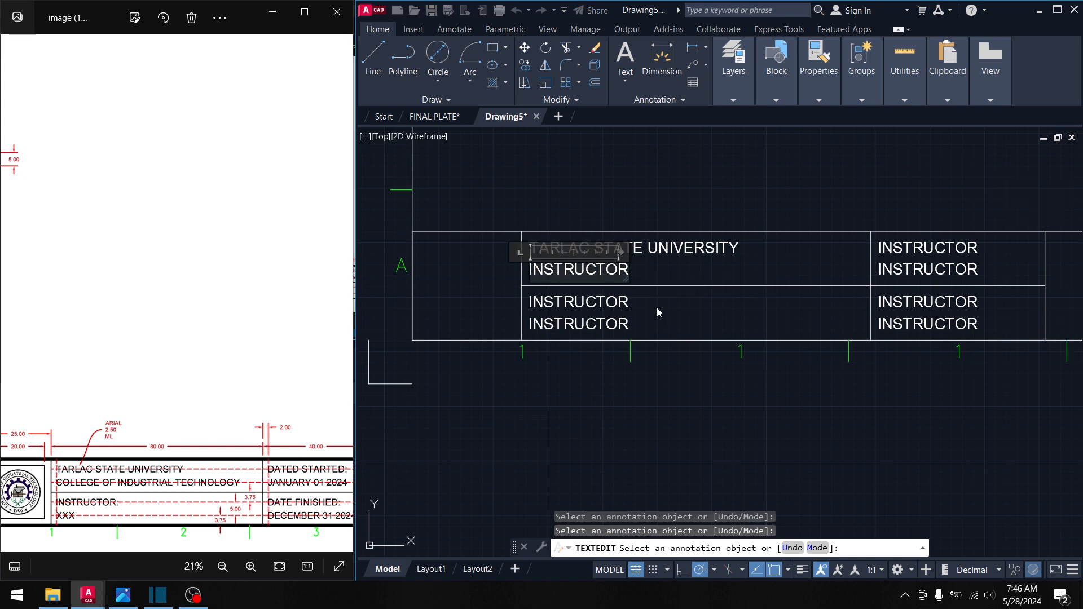
text(C)
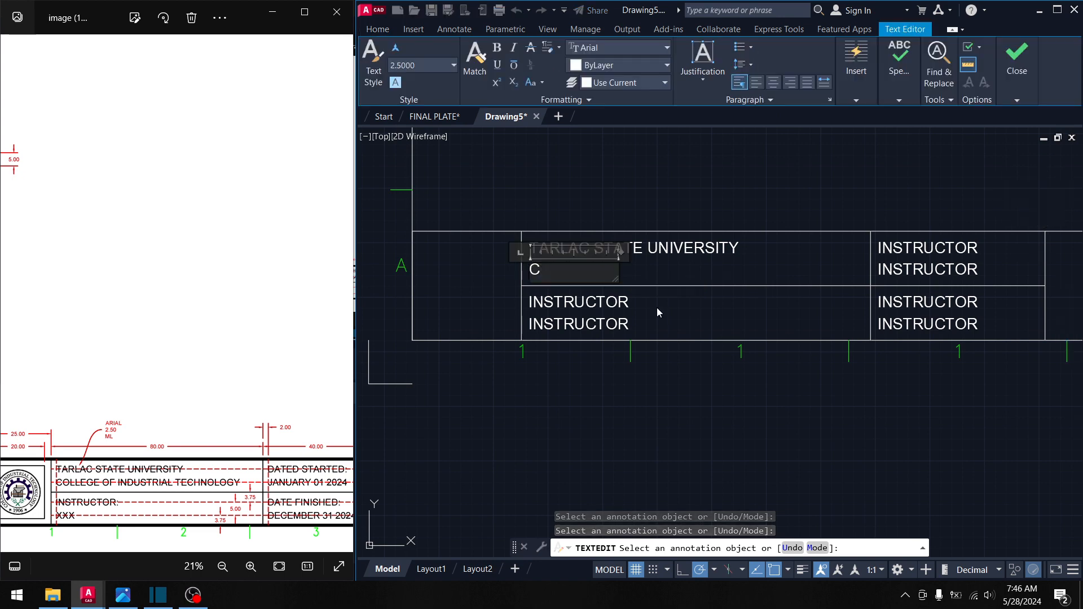
text(OLLEGE OF INSD)
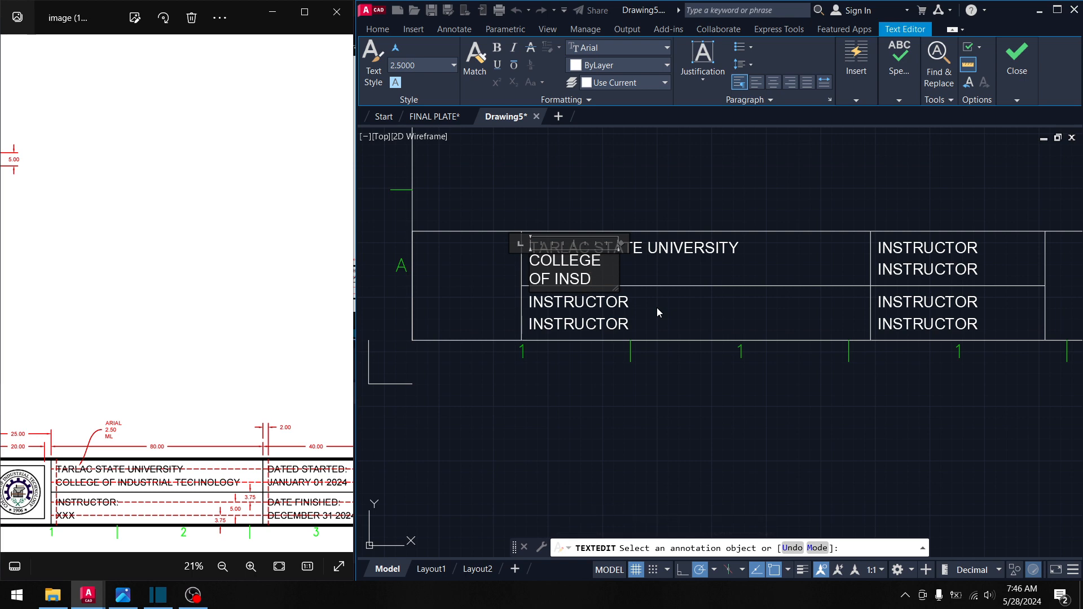
key(BackSpace)
key(BackSpace)
text(DUSTRIAL)
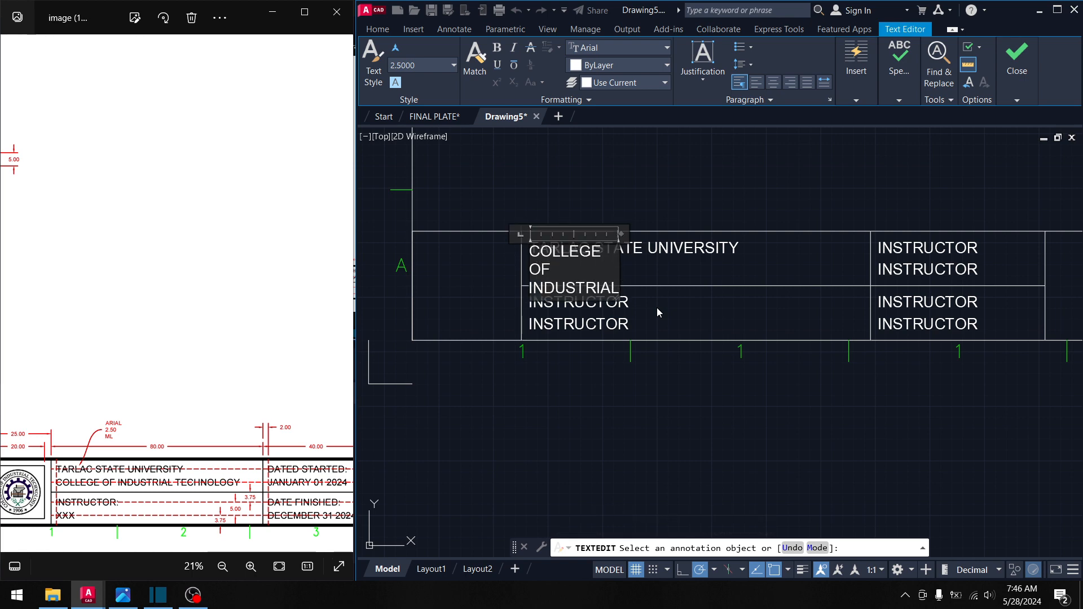
text( TECHNOLOGY)
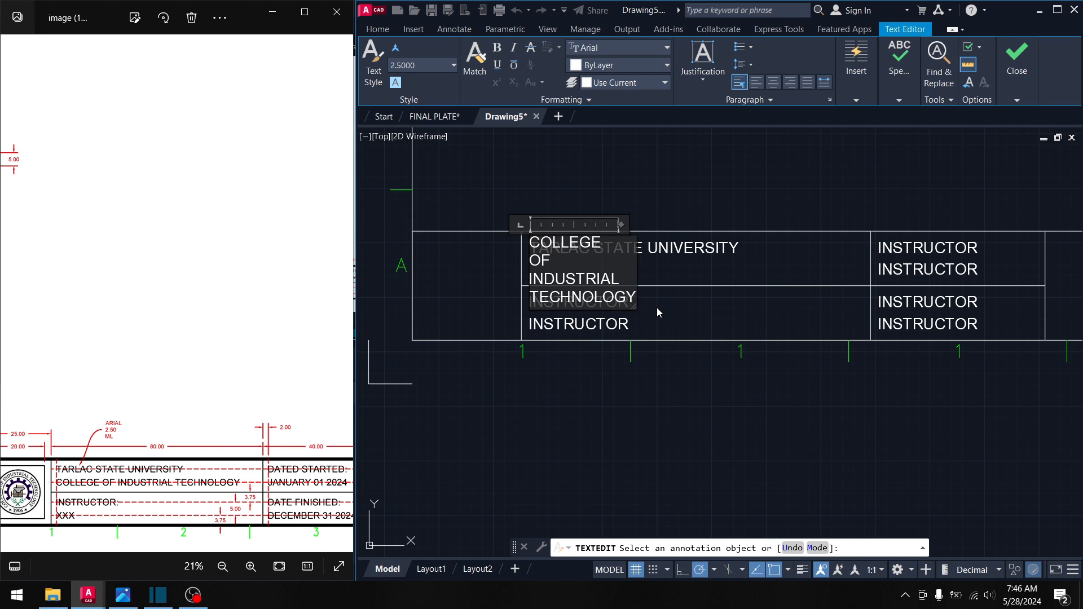
mouse_move(635, 307)
mouse_down()
mouse_move(754, 327)
mouse_move(824, 287)
mouse_move(864, 294)
mouse_move(853, 296)
mouse_up()
click(852, 298)
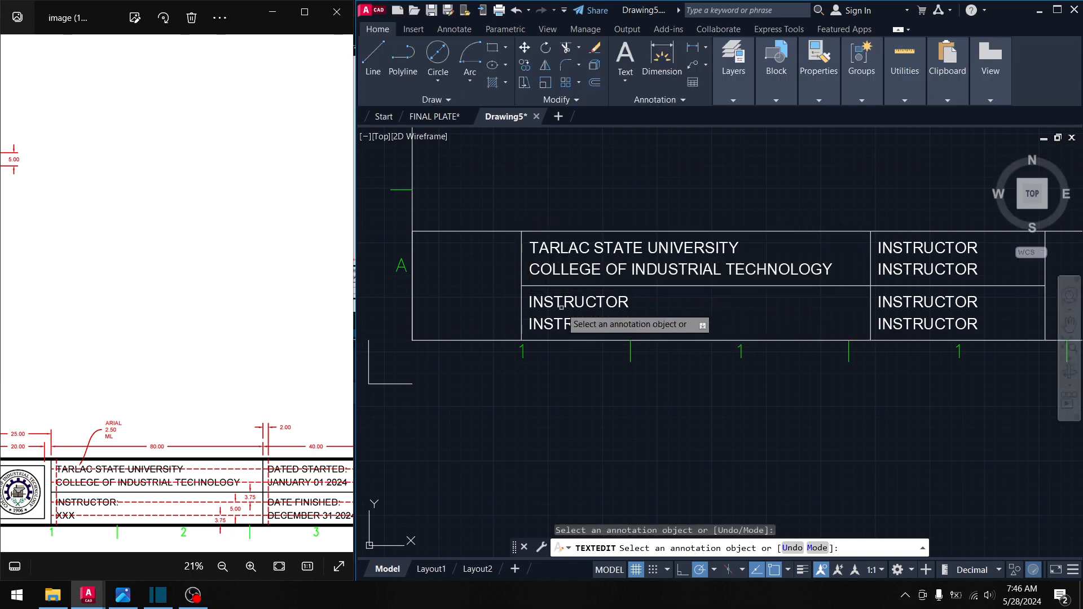
click(685, 336)
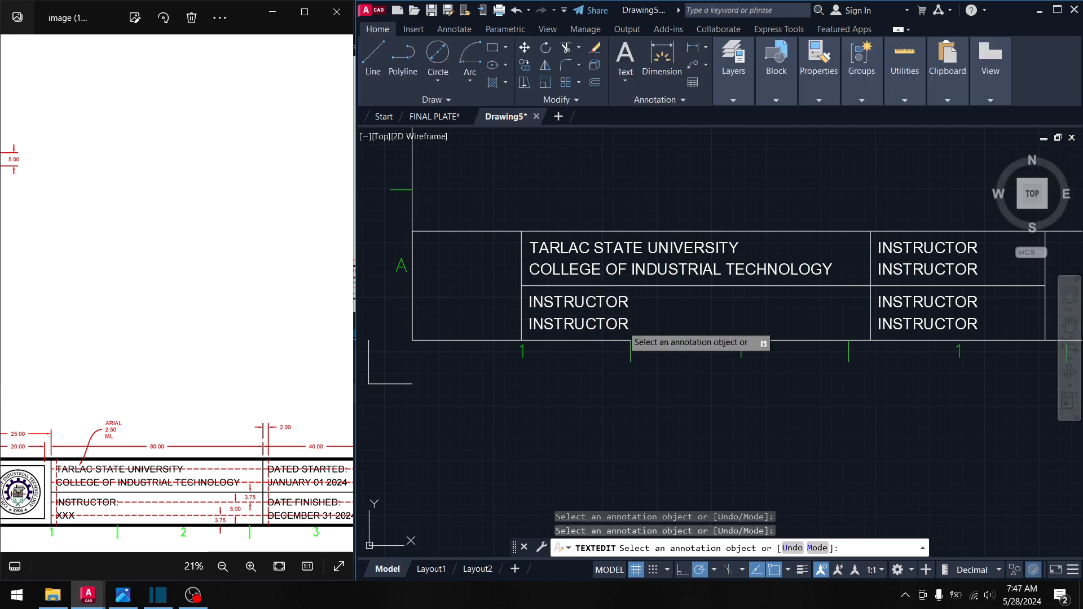
- Replace the lower-left cell's second INSTRUCTOR line with the instructor's name on one line
click(620, 324)
key(ctrl+a)
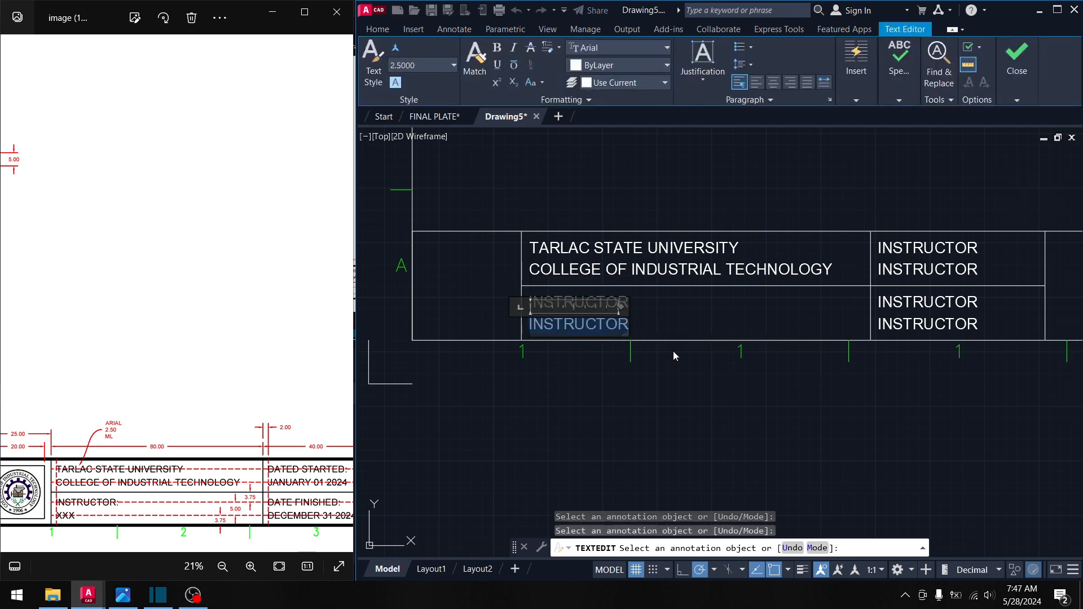
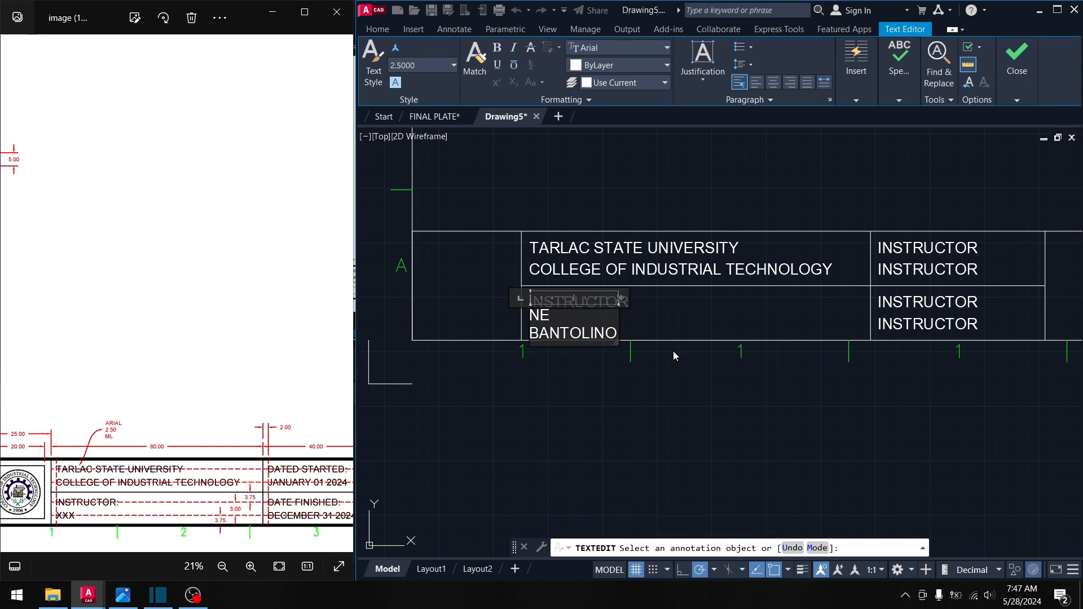
drag(616, 342, 652, 337)
click(736, 331)
middle_drag(852, 315, 681, 333)
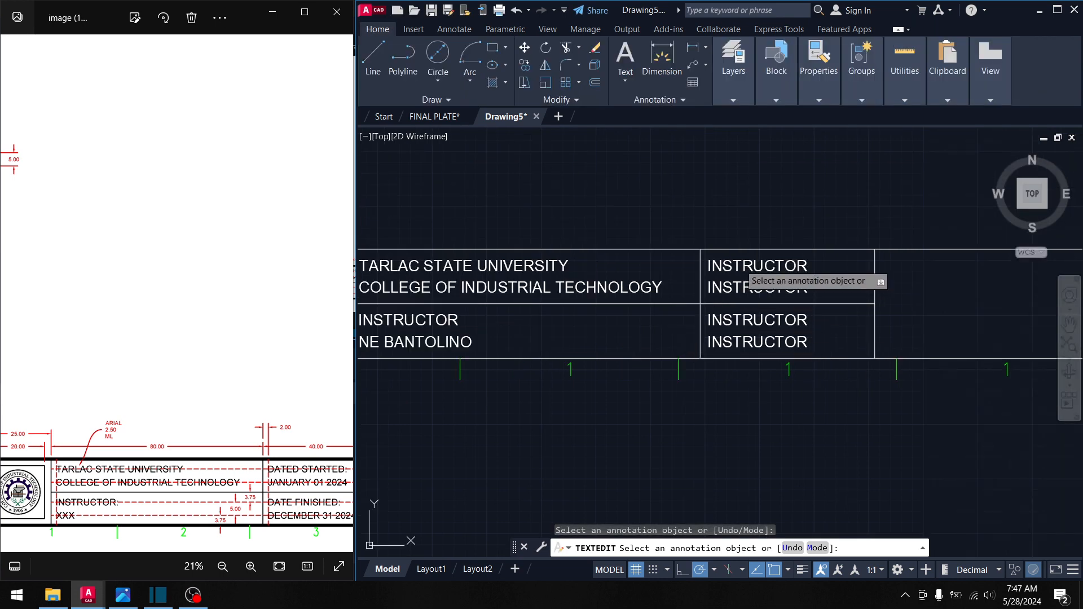
- Change the upper-right INSTRUCTOR label to DATE STARTED on one line
click(744, 268)
text(DA)
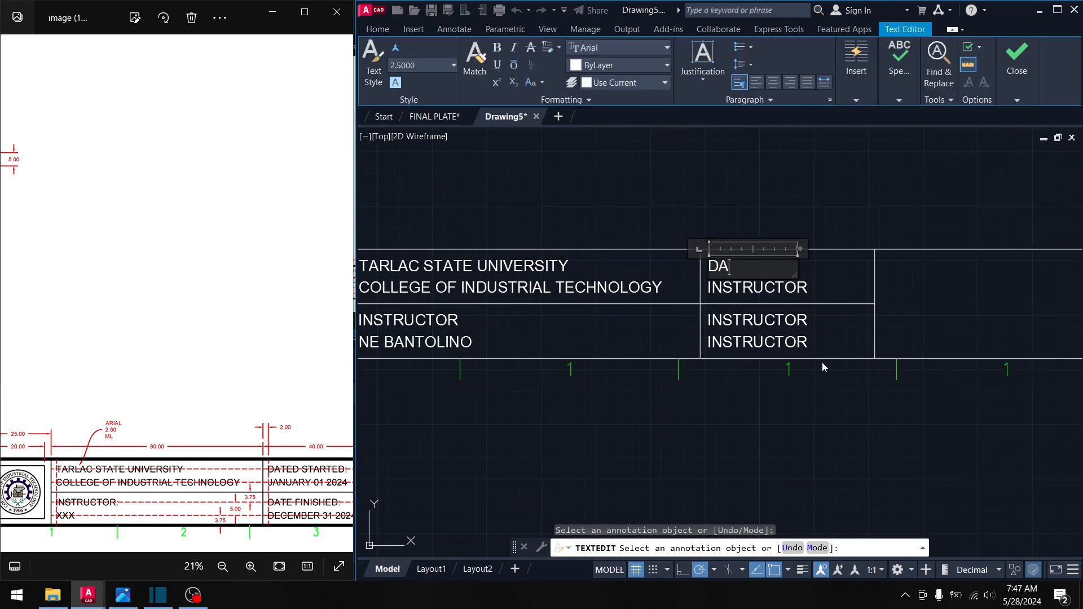
text(TE STAR)
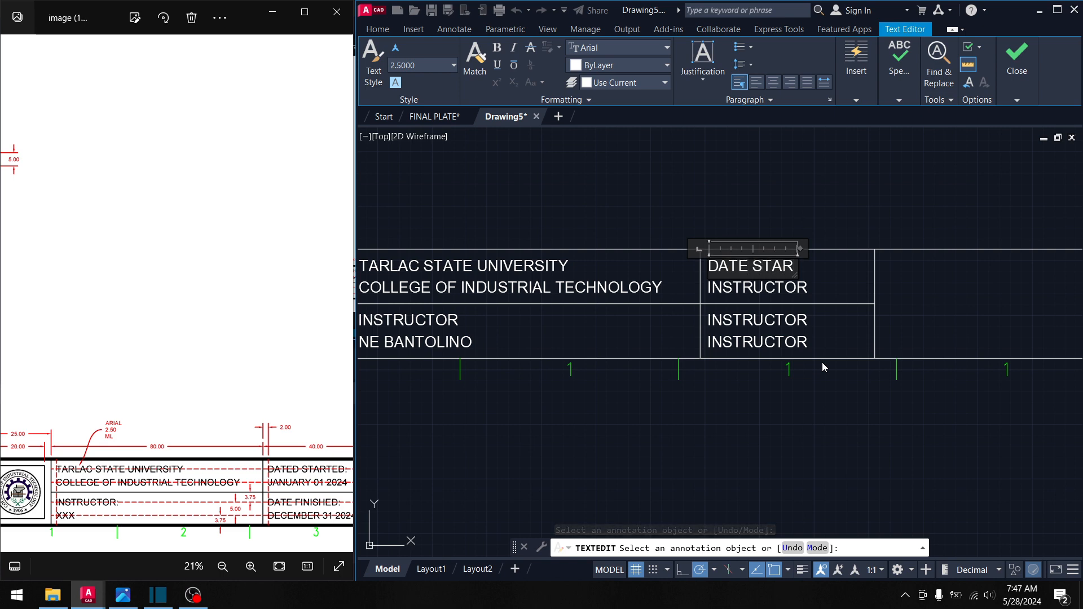
text(TED)
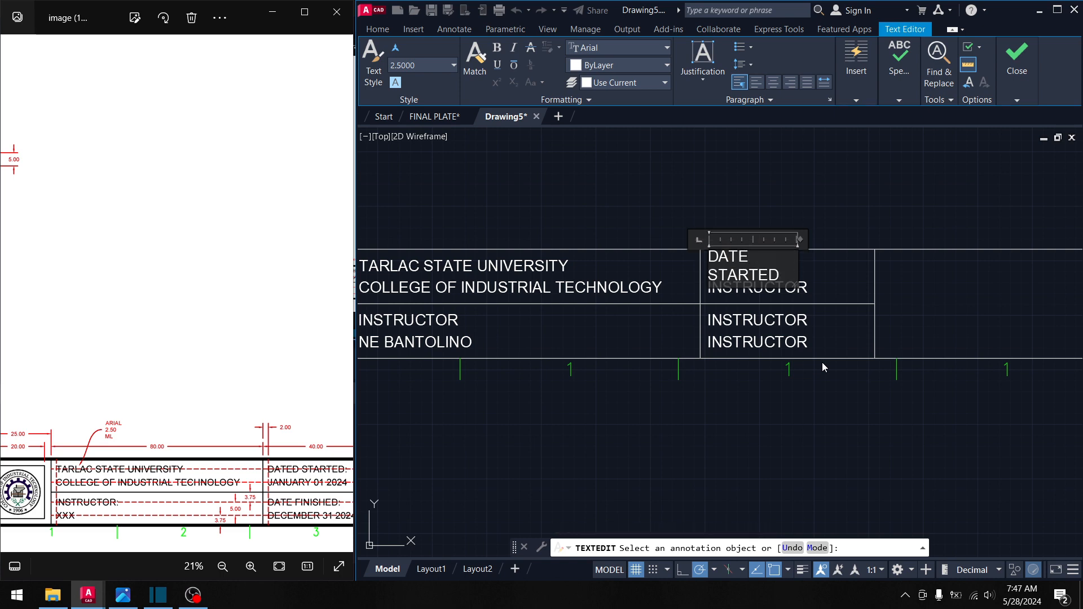
drag(794, 286, 834, 275)
click(788, 294)
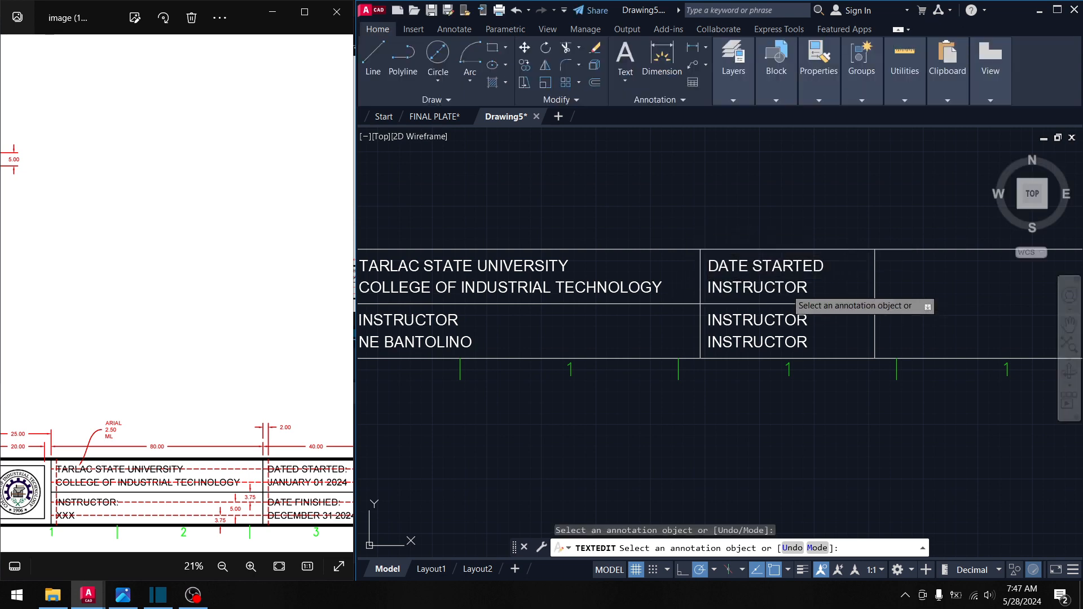
- Replace the line below DATE STARTED with MAY 01 2024, widened to one line
click(798, 287)
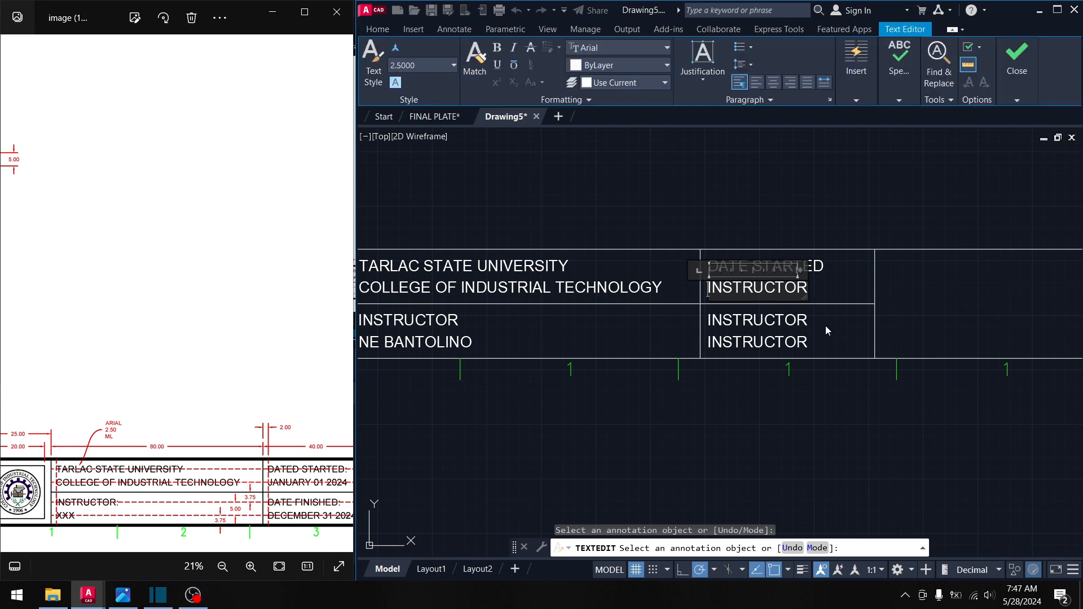
key(shift+Home)
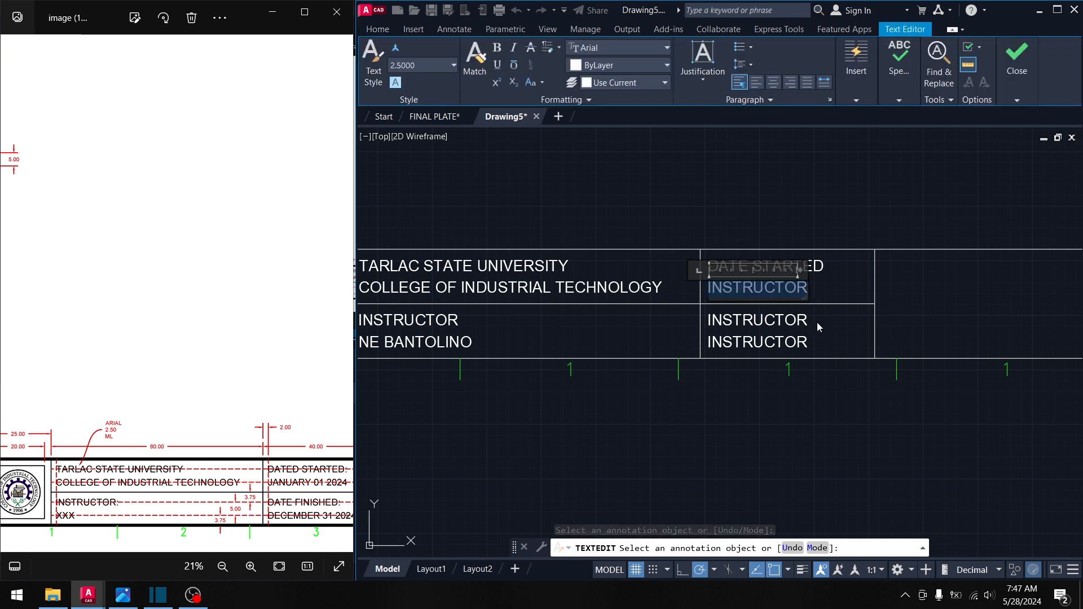
text(MAY 25)
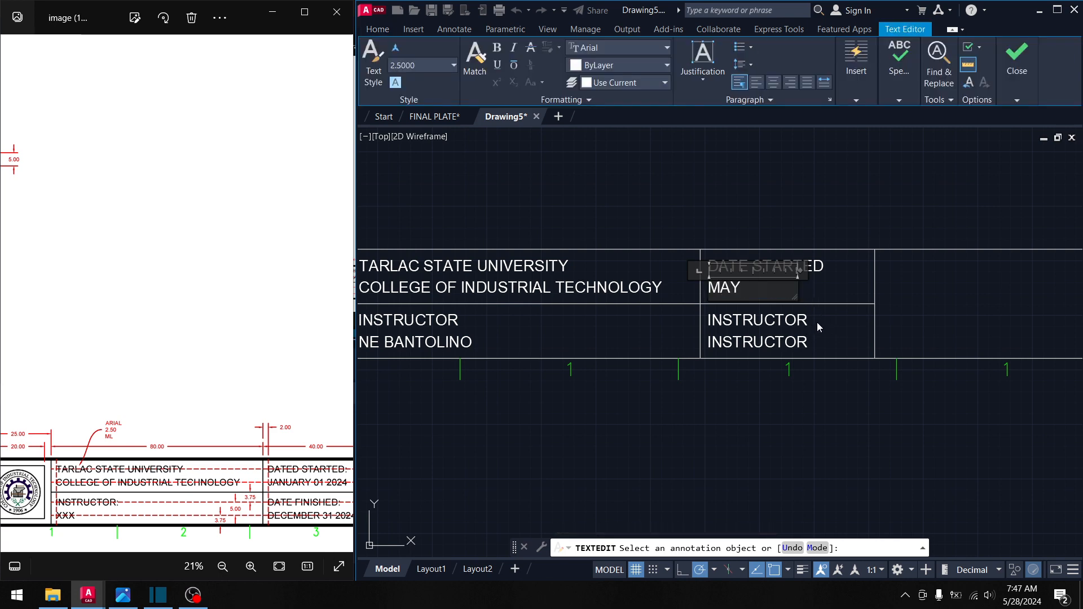
key(BackSpace)
key(BackSpace)
text(1,)
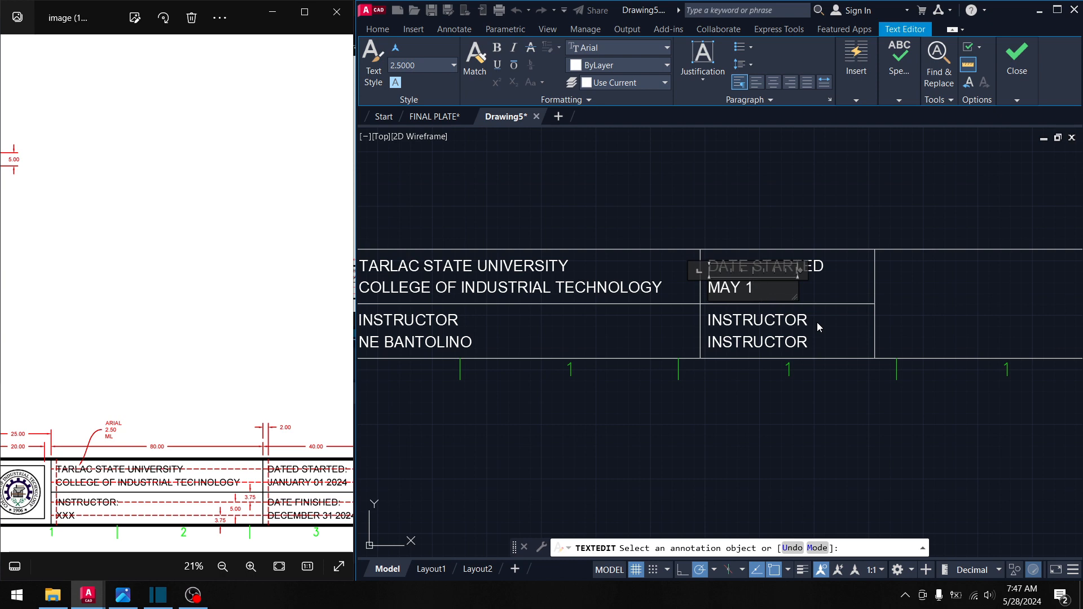
key(BackSpace)
key(BackSpace)
text(01 2024)
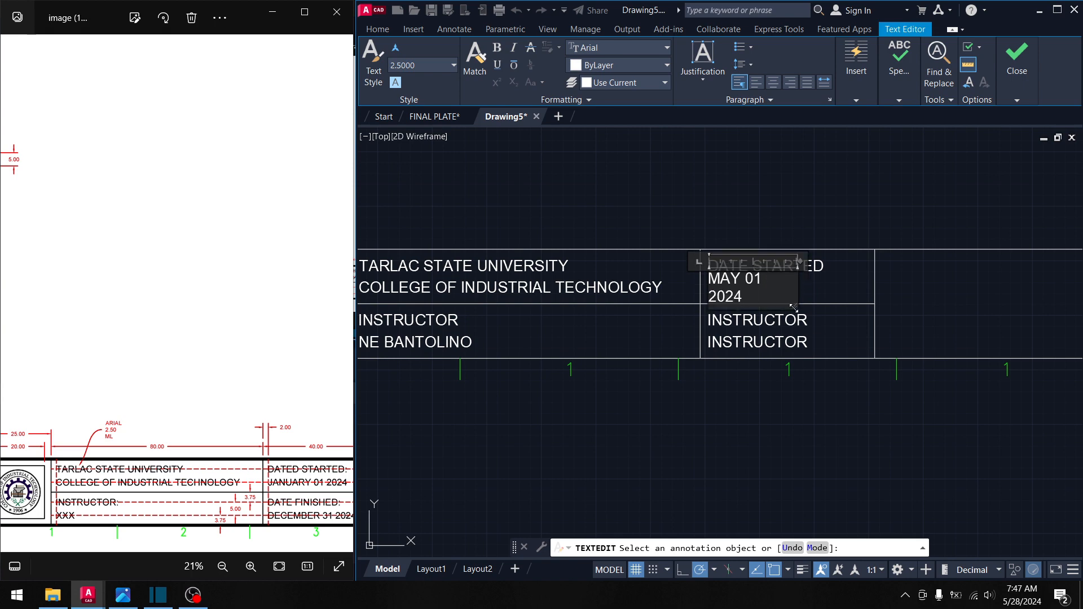
drag(795, 305, 808, 306)
click(854, 333)
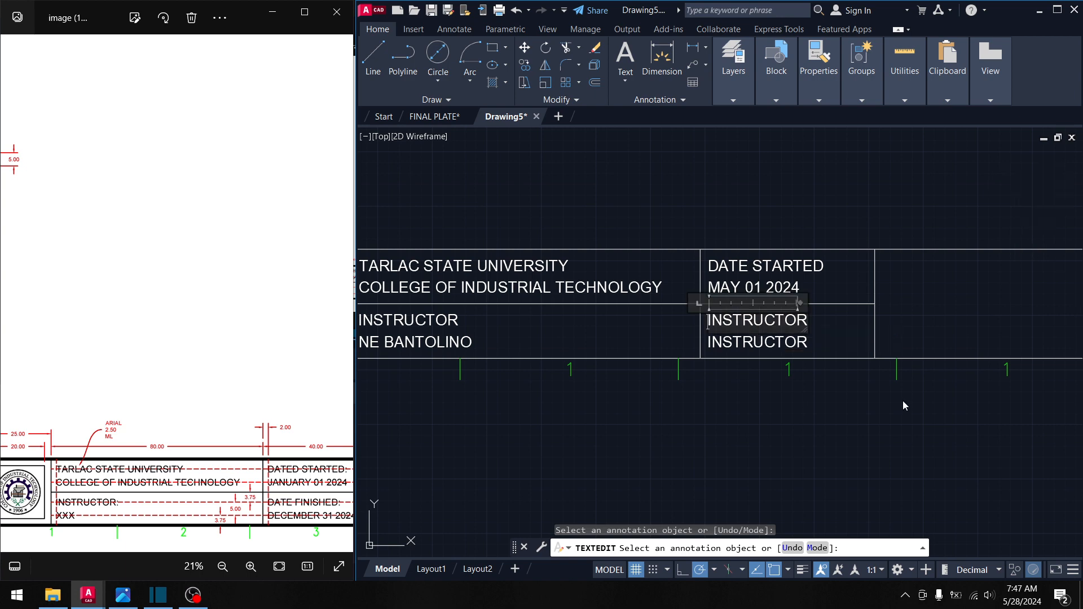
- Fill the lower-right cell with DATE FINISHED over MAY 25 2024, widening each box
text(DATE)
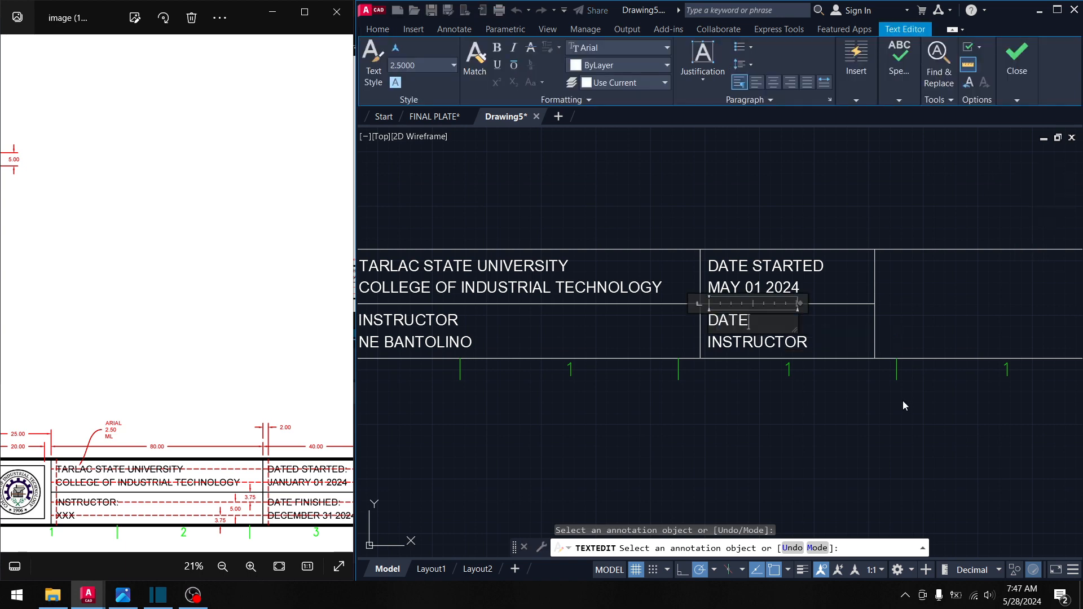
text( FINISHED)
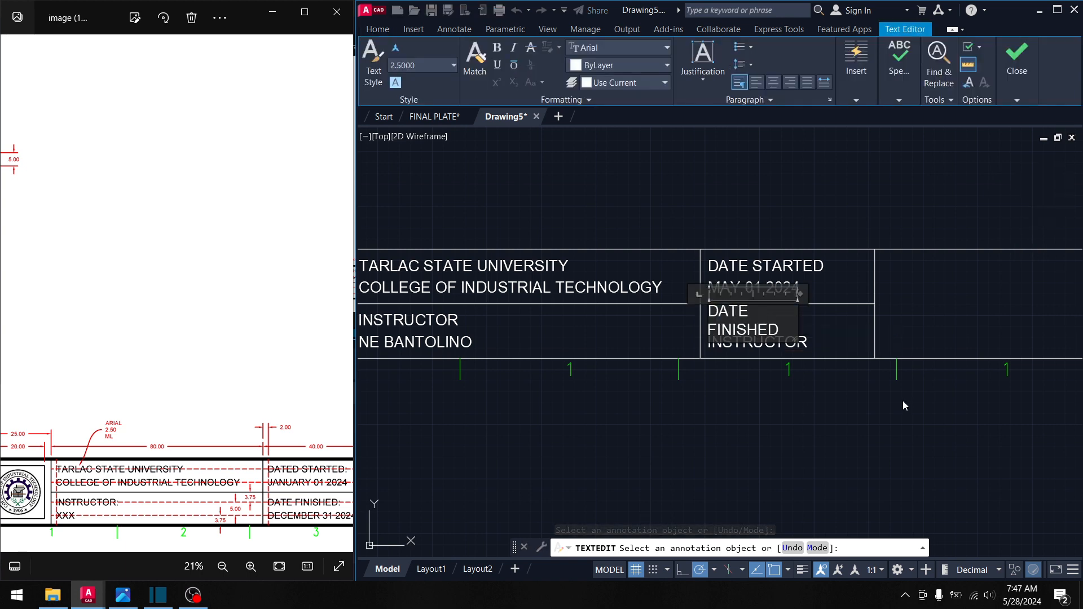
drag(797, 341, 833, 329)
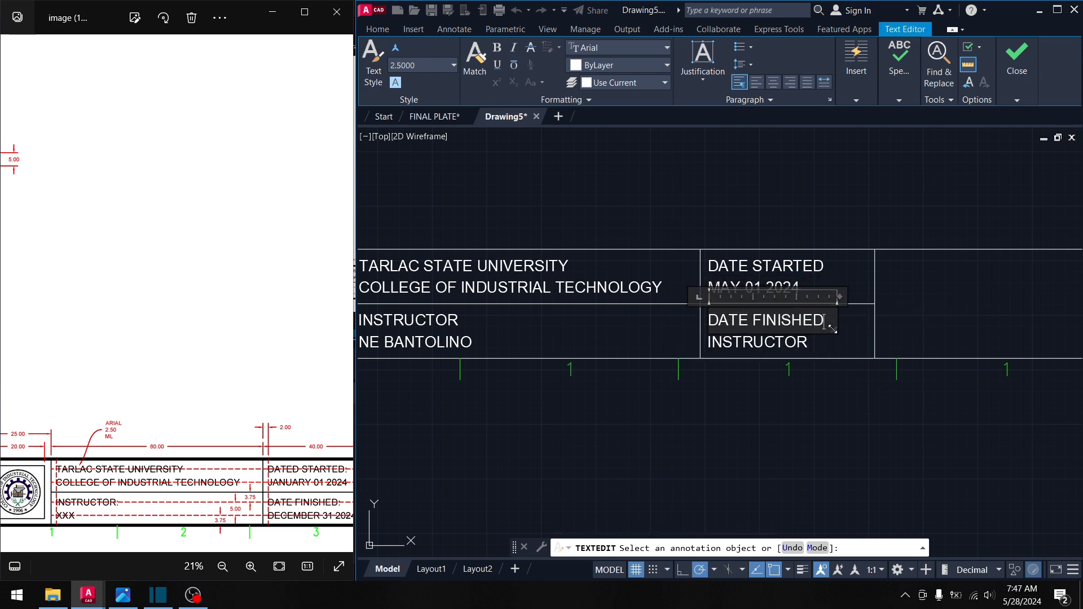
click(771, 343)
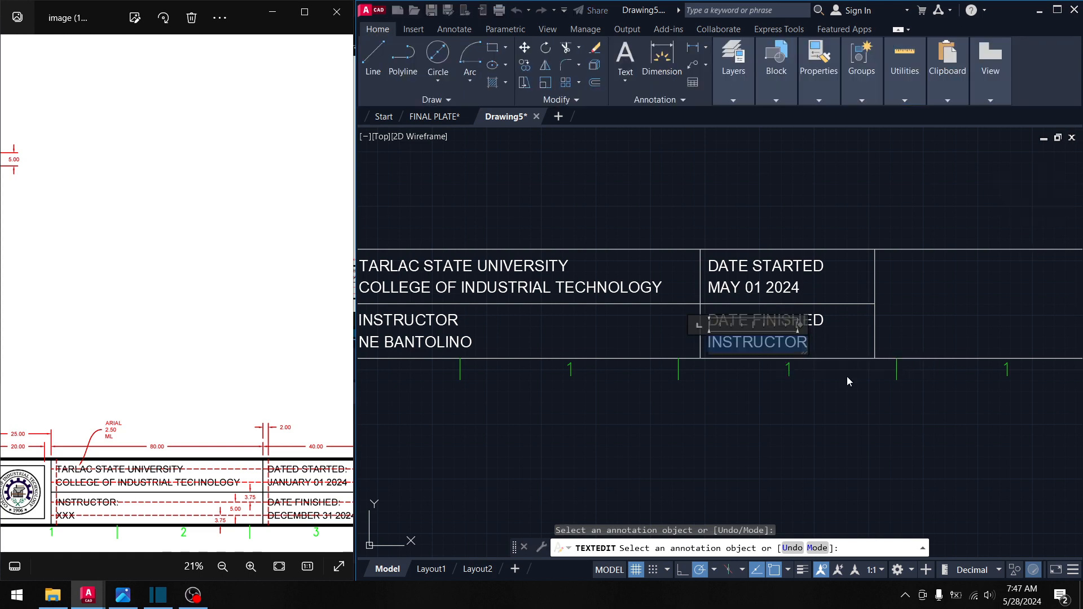
text(MSY)
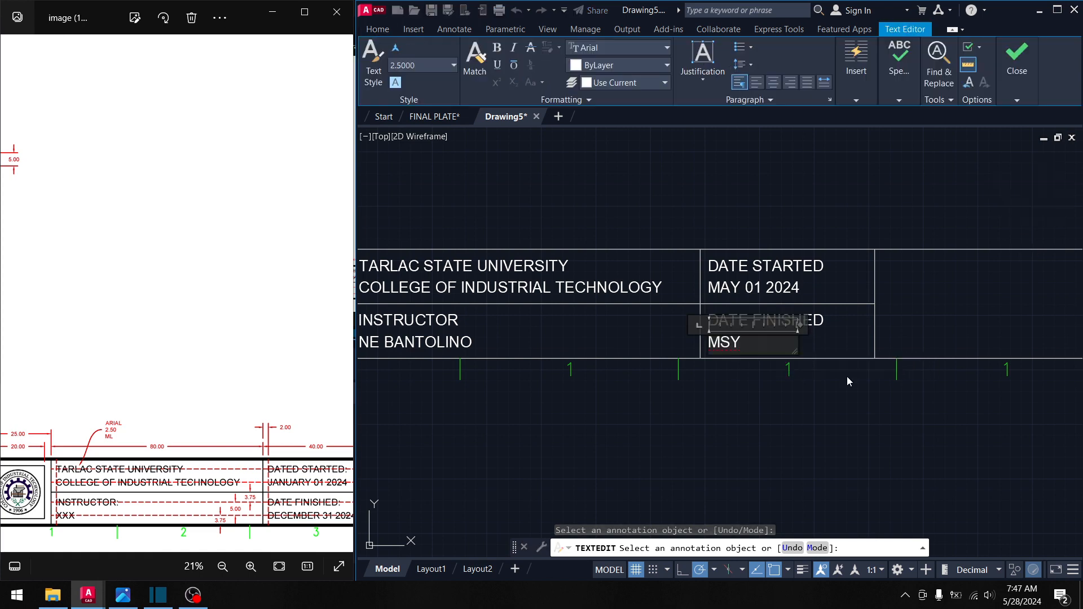
key(BackSpace)
key(BackSpace)
text(AY 25)
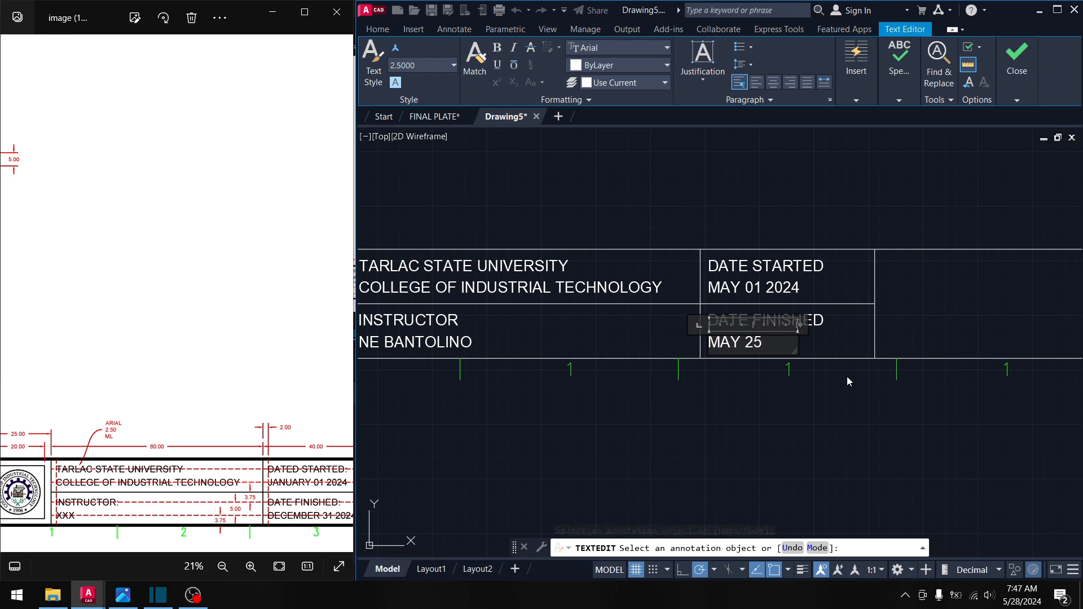
text( 2024)
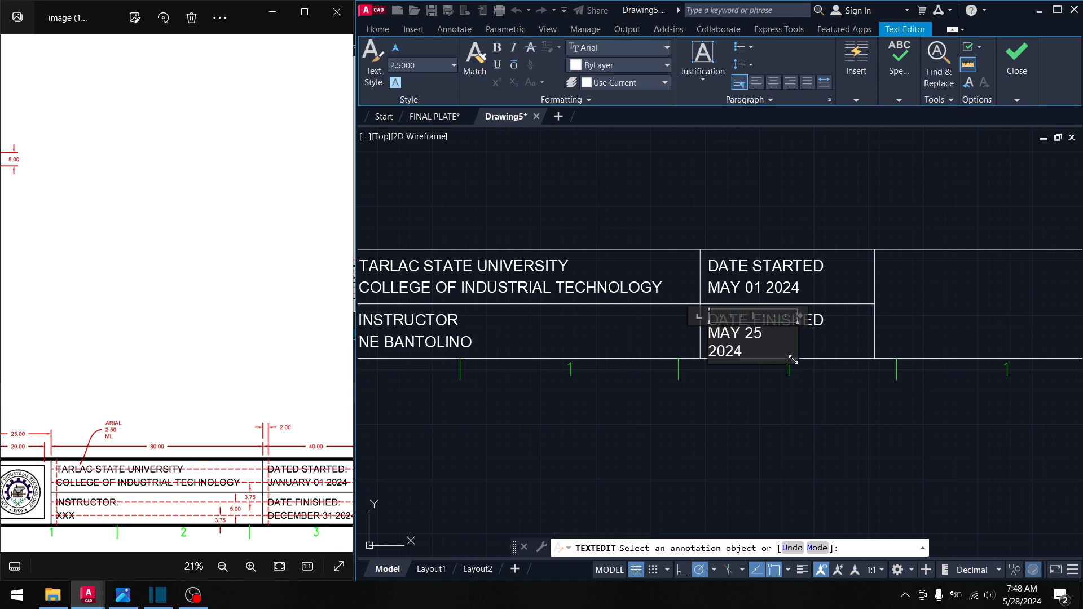
drag(795, 361, 815, 354)
- Commit the finish date and pan the drawing and reference image to the student fields
click(917, 333)
middle_drag(1007, 328, 654, 316)
scroll(877, 314, down, 2)
scroll(901, 294, up, 1)
middle_drag(902, 295, 637, 295)
scroll(630, 294, up, 1)
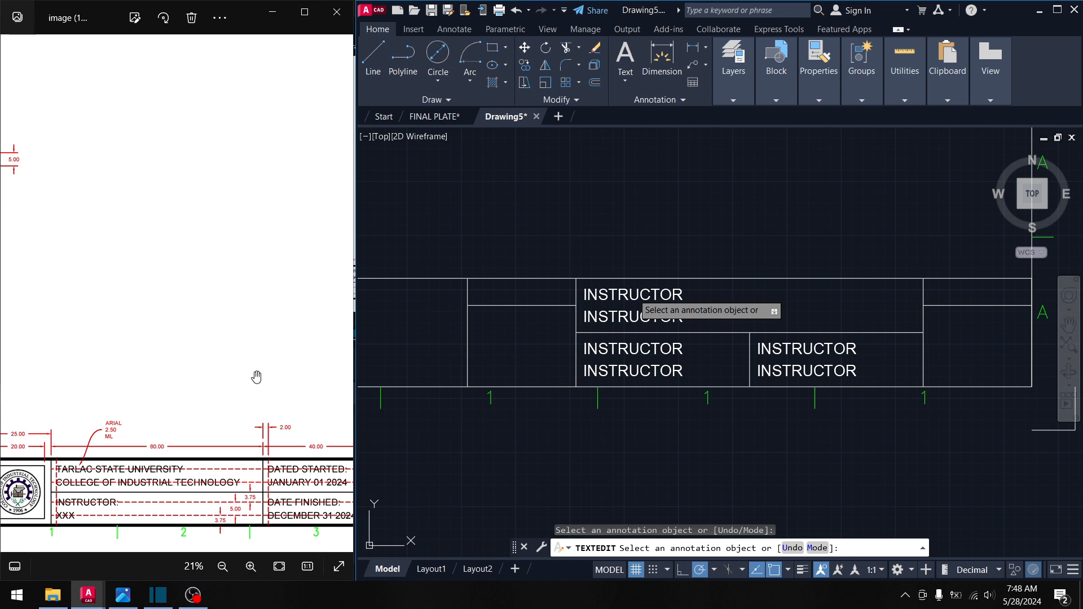
scroll(273, 367, down, 2)
drag(254, 377, 181, 373)
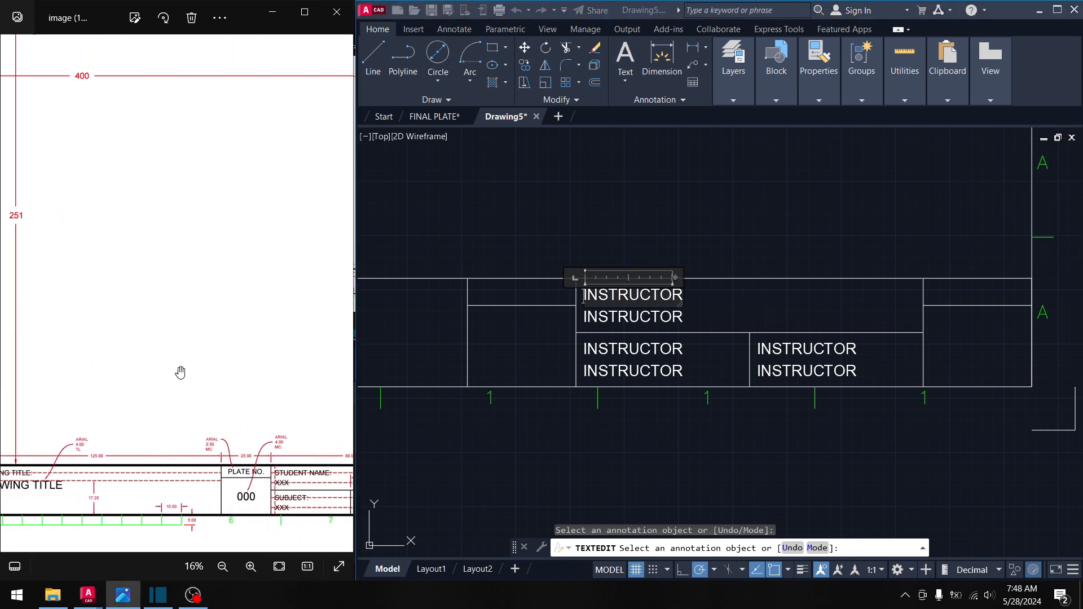
drag(258, 399, 175, 391)
scroll(234, 472, up, 1)
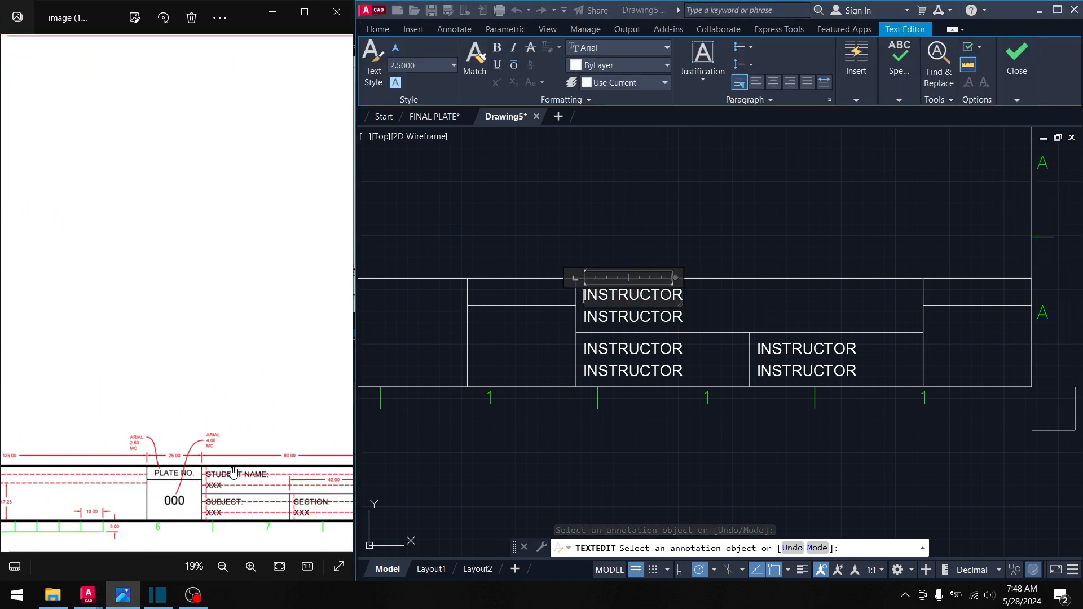
click(624, 292)
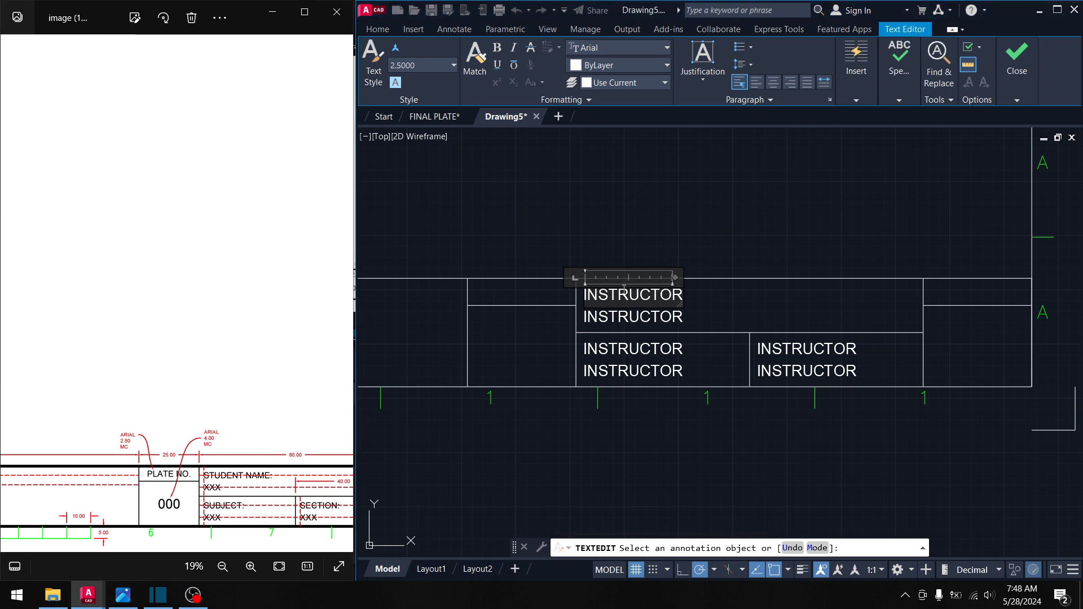
- Change the next cell's placeholders to STUDENT NAME over XXX
double_click(652, 295)
text(STUDE)
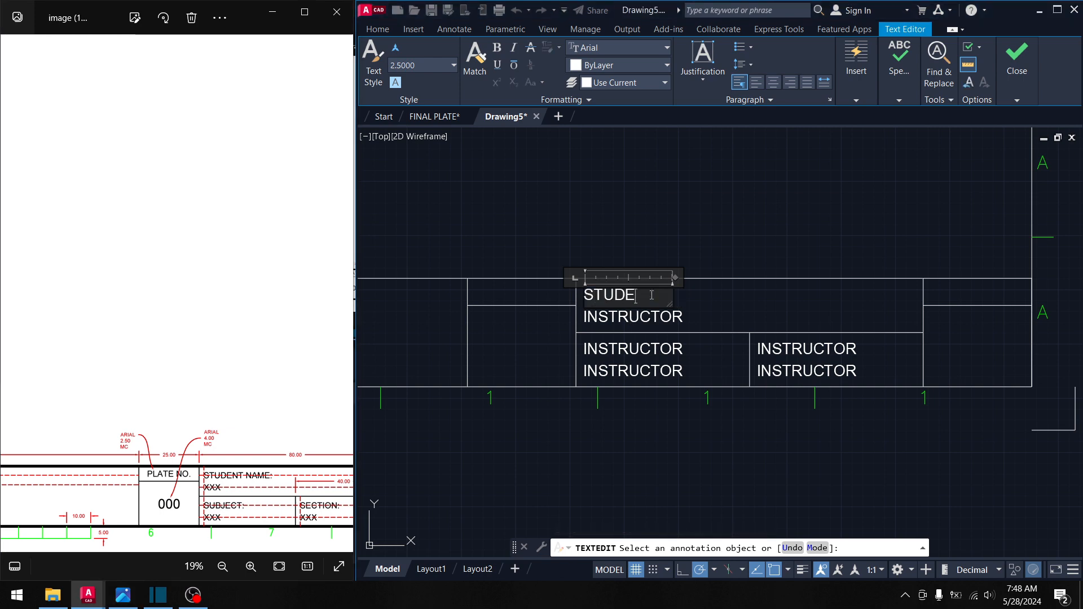
text(NT NAME)
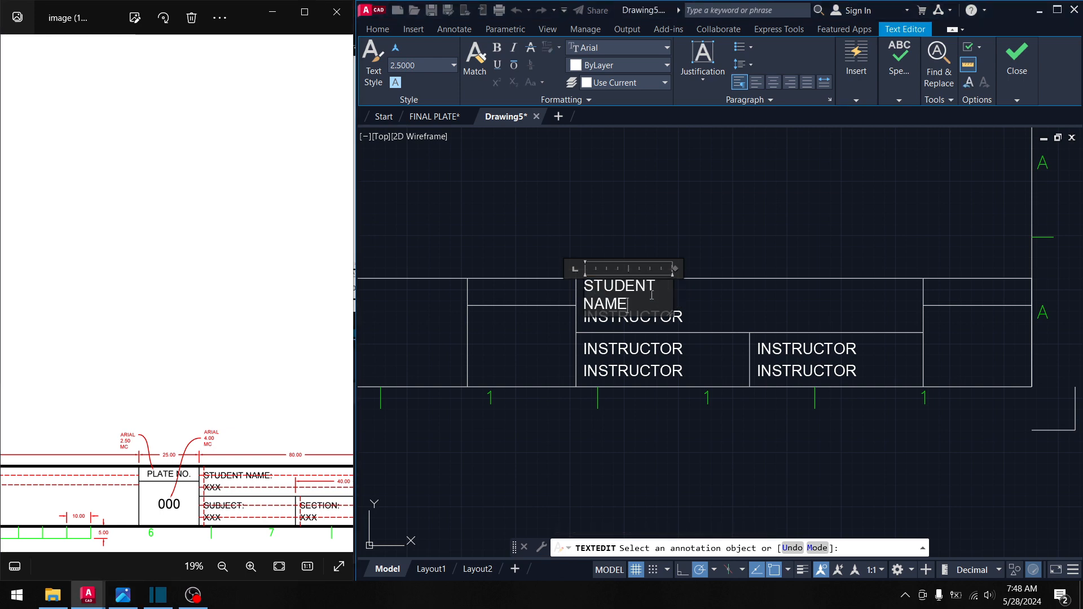
drag(667, 314, 724, 310)
click(754, 317)
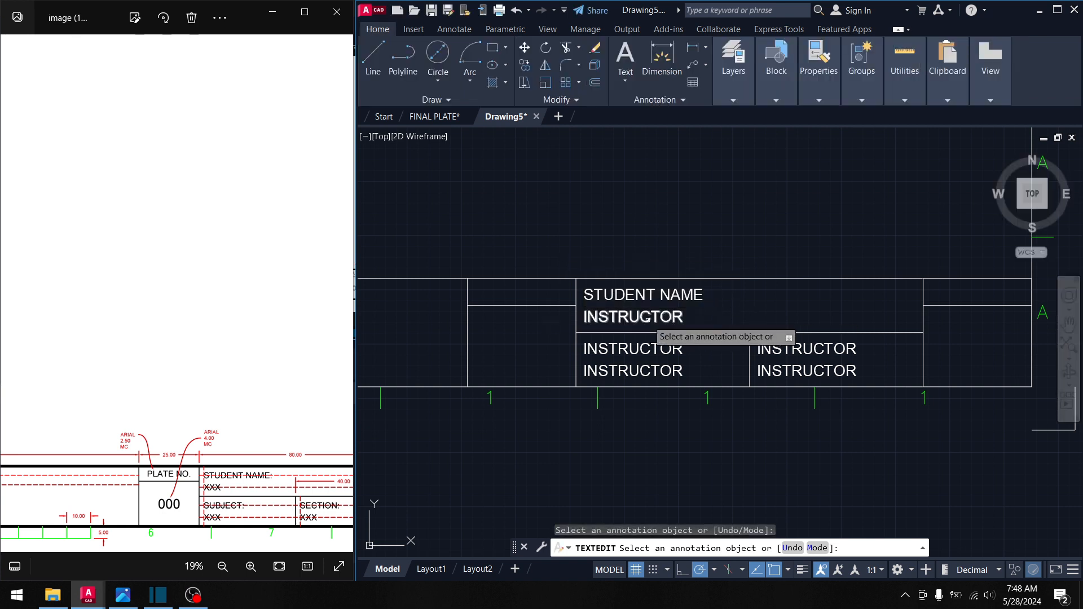
click(648, 325)
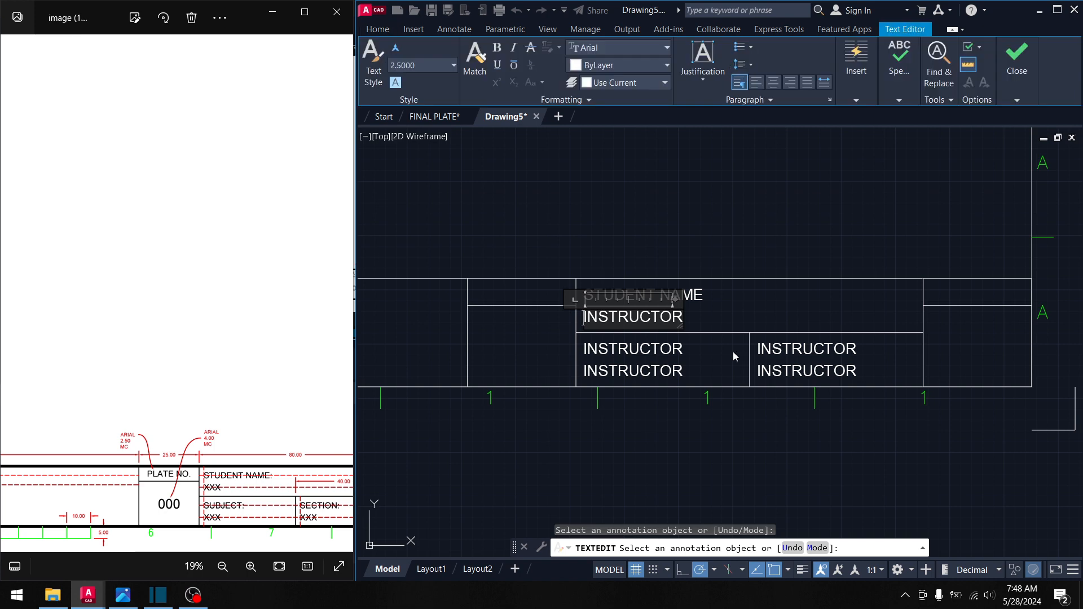
text(XXX)
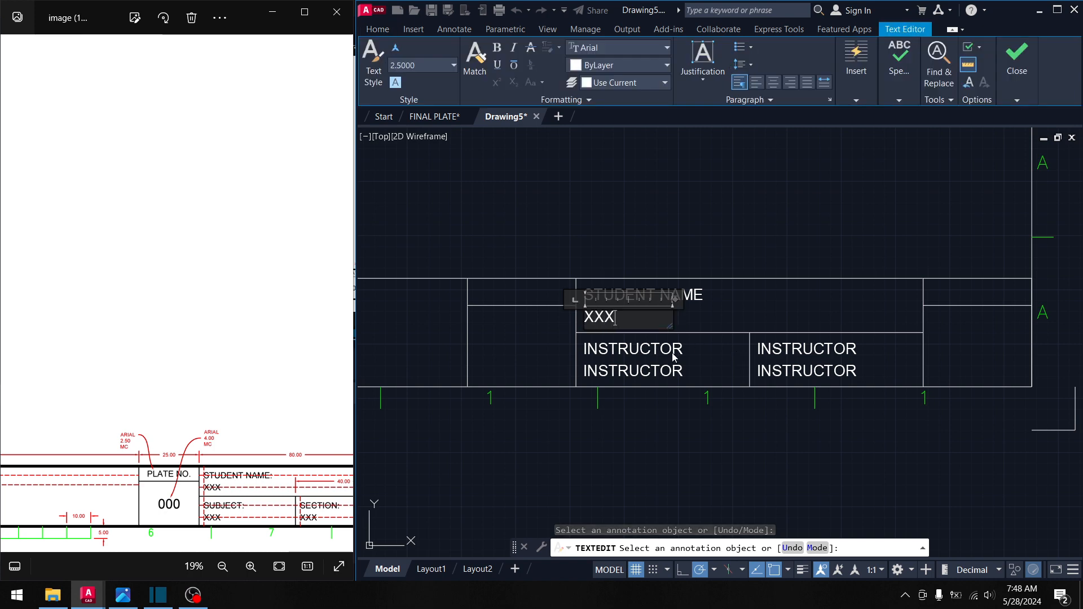
click(733, 353)
- Retype the following cell as SUBJECT over B121L
click(647, 350)
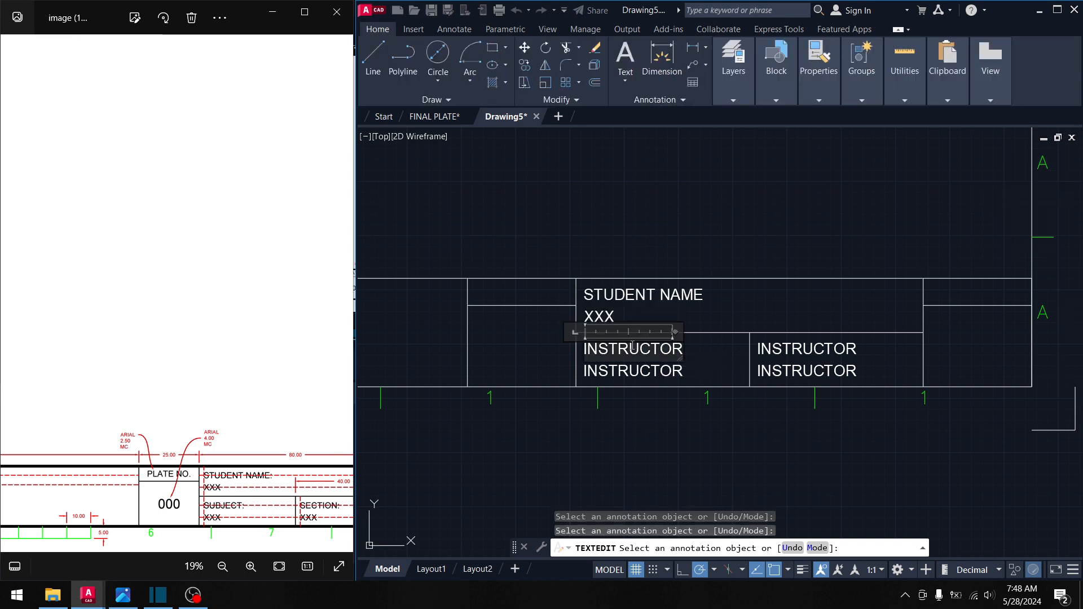
text(SUBJ)
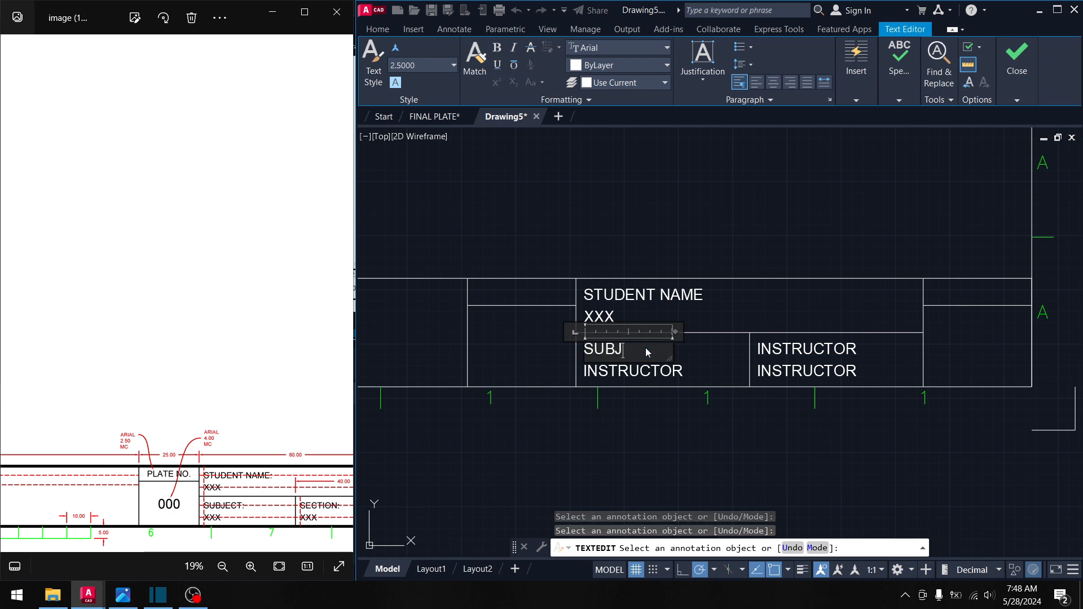
text(ECT)
key(ctrl+Return)
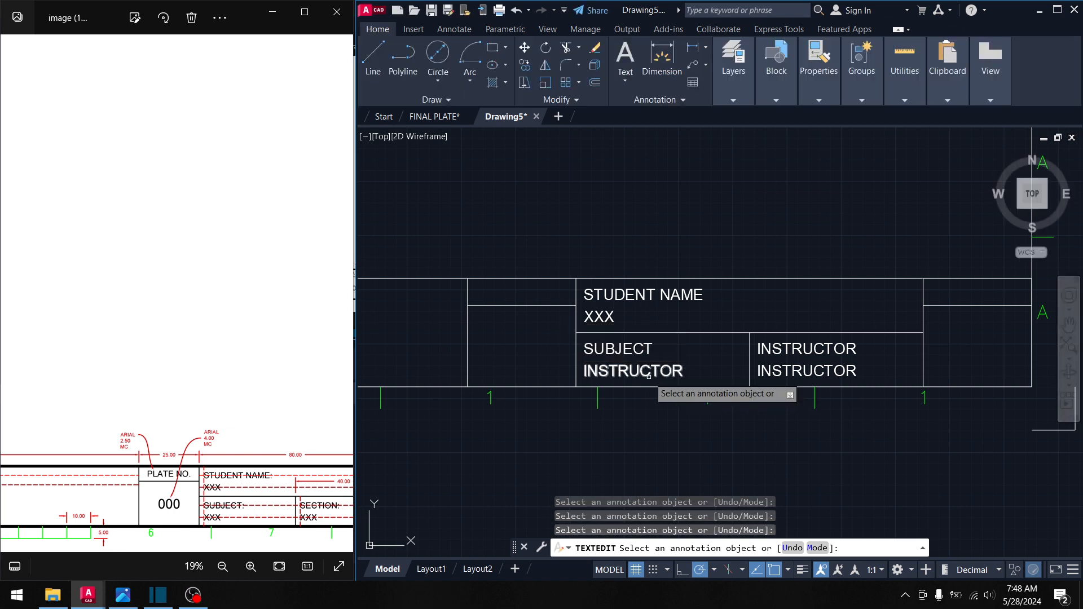
click(648, 376)
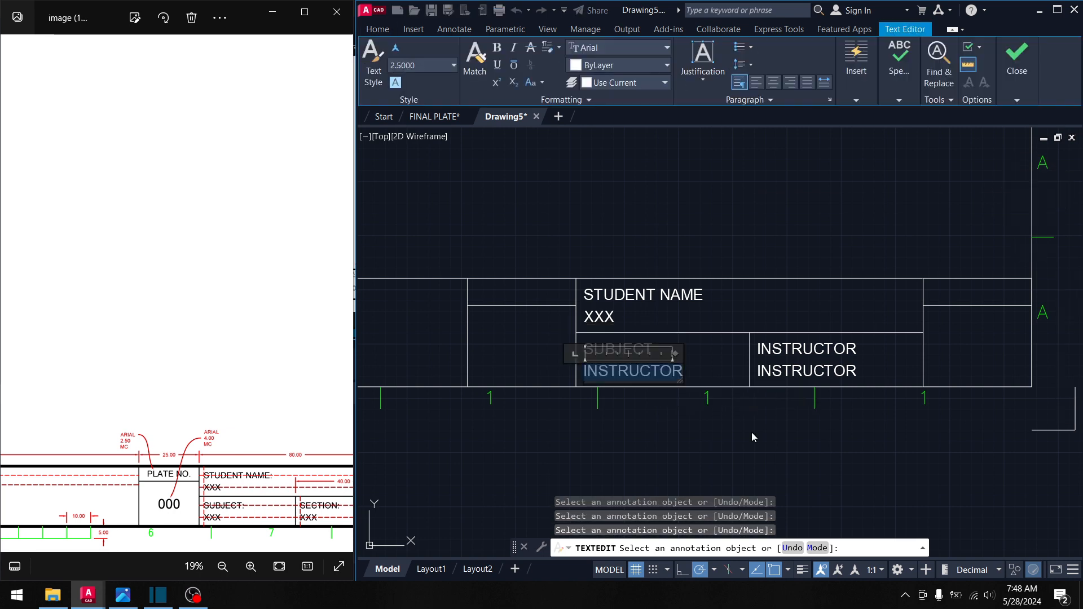
text(B121L)
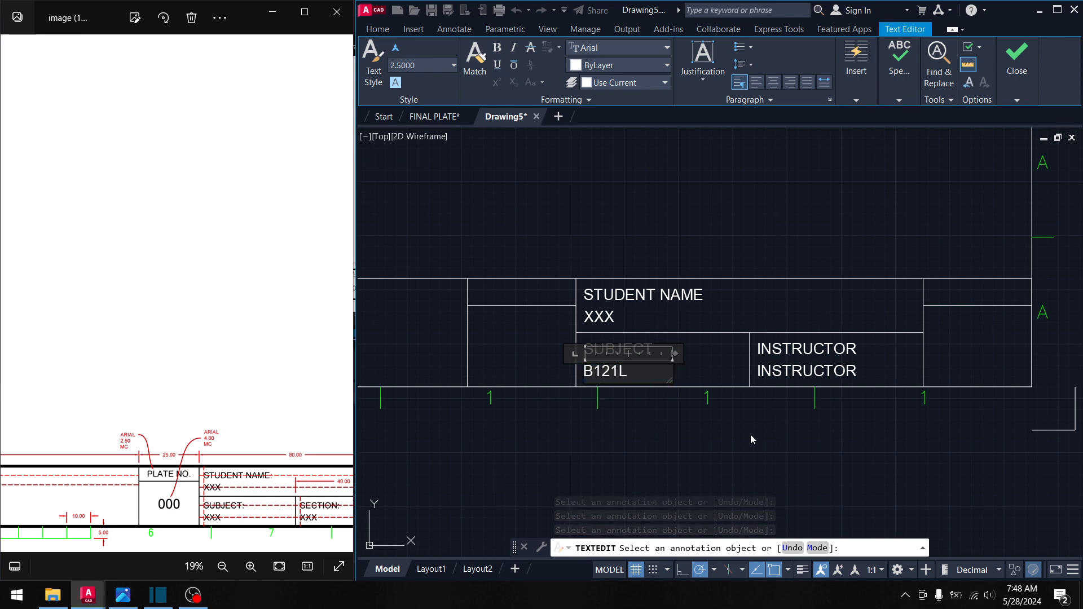
click(750, 436)
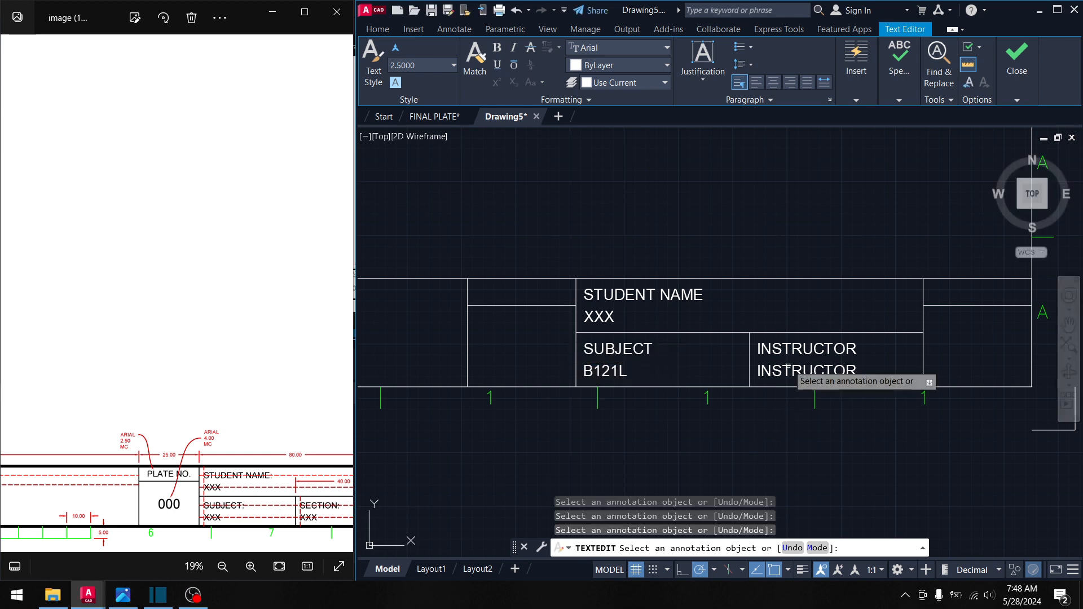
- Retype the right cell as SECTION over BIT-XXX, then view the whole title block
click(801, 357)
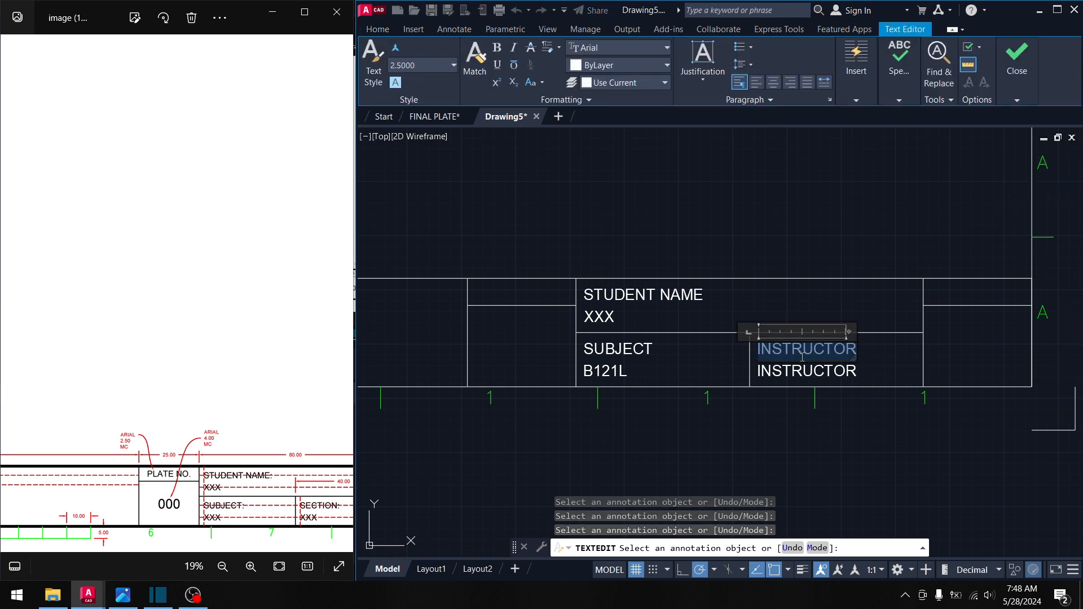
text(SECTION)
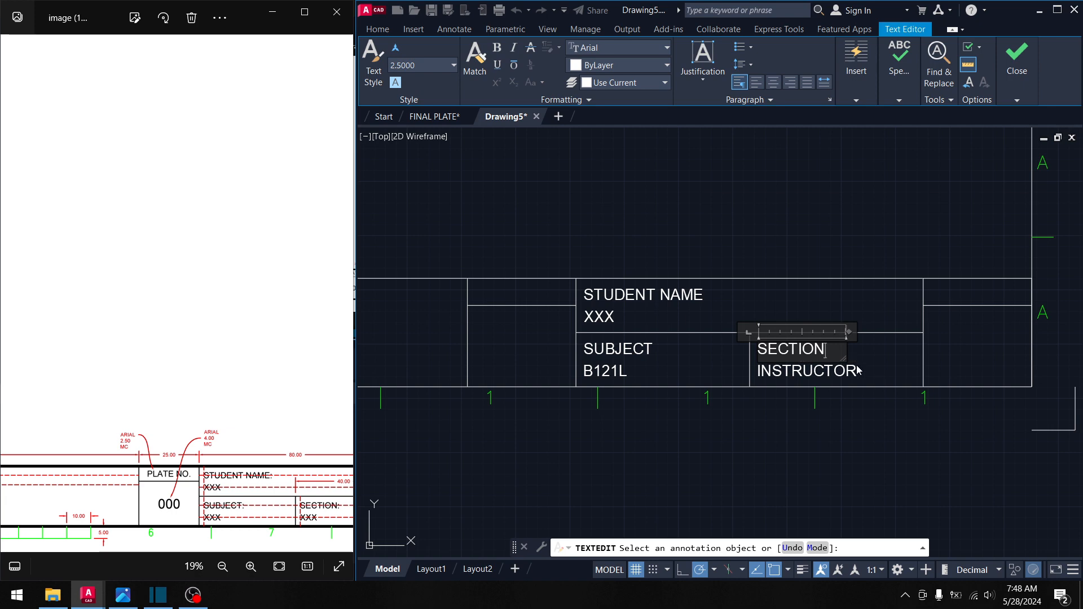
click(855, 368)
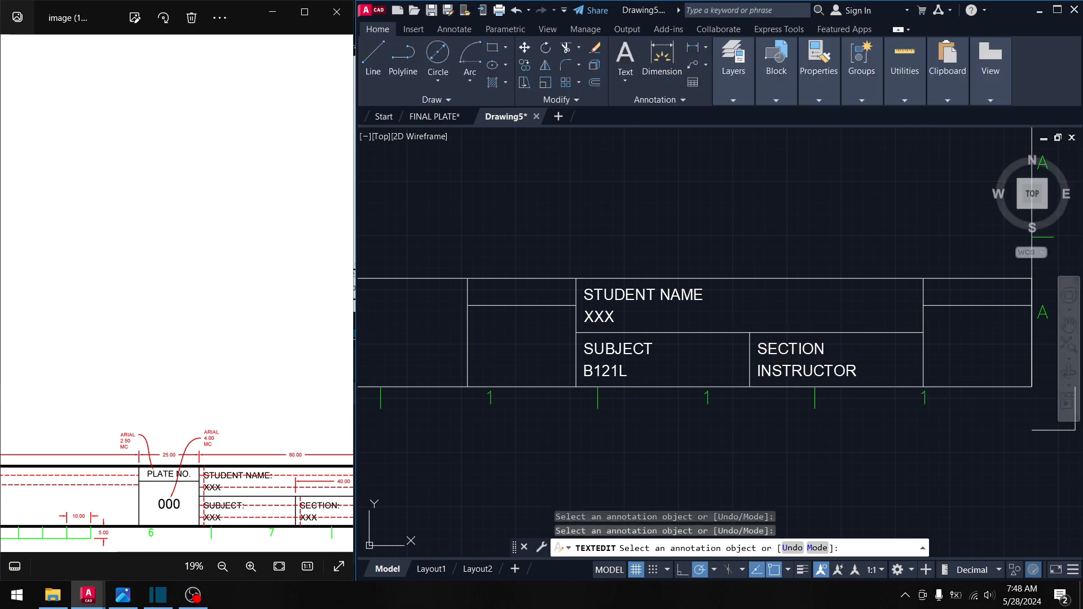
click(829, 373)
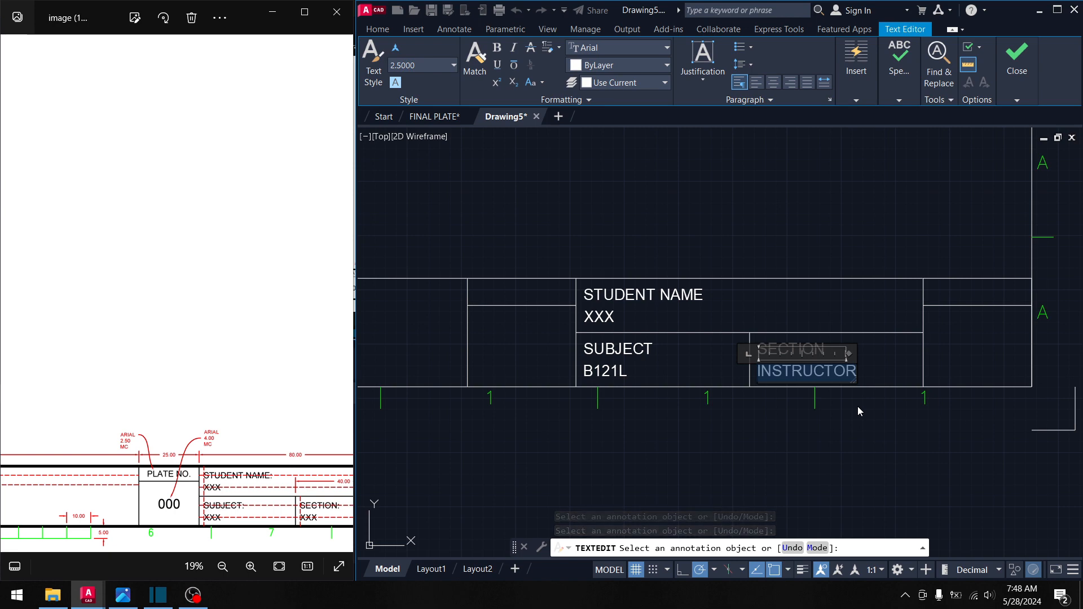
text(B)
key(BackSpace)
text(BIT-XXX)
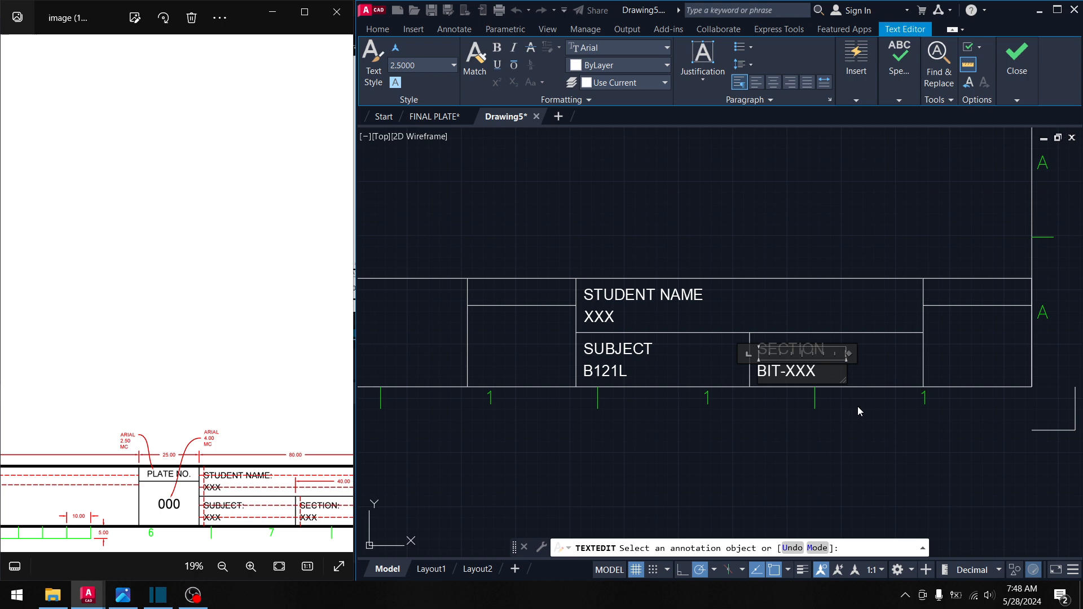
click(858, 408)
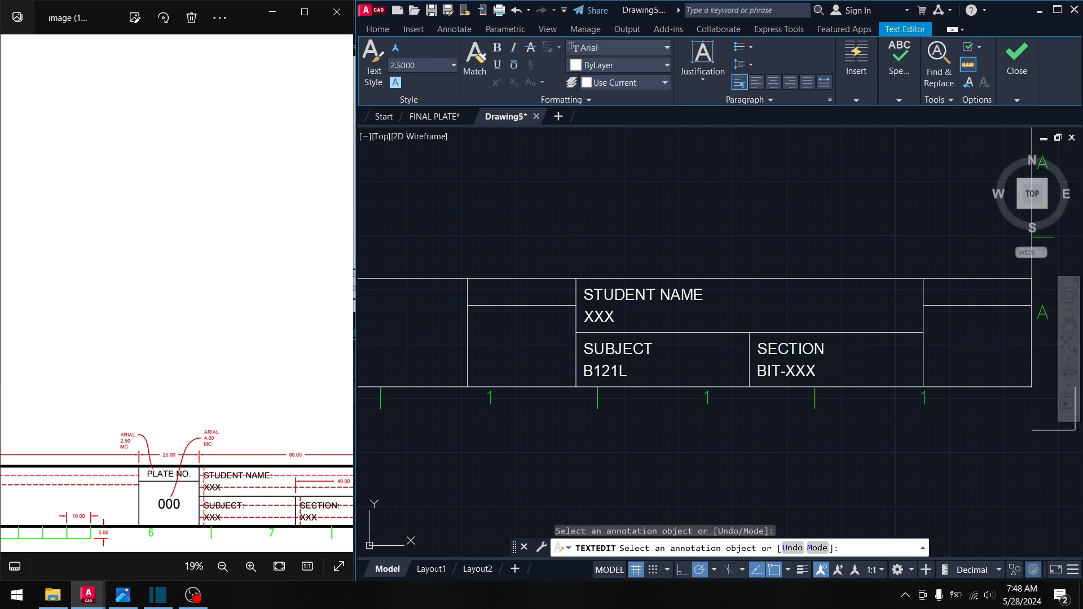
middle_drag(620, 376, 721, 362)
scroll(720, 362, down, 1)
middle_drag(638, 348, 937, 349)
scroll(936, 349, down, 2)
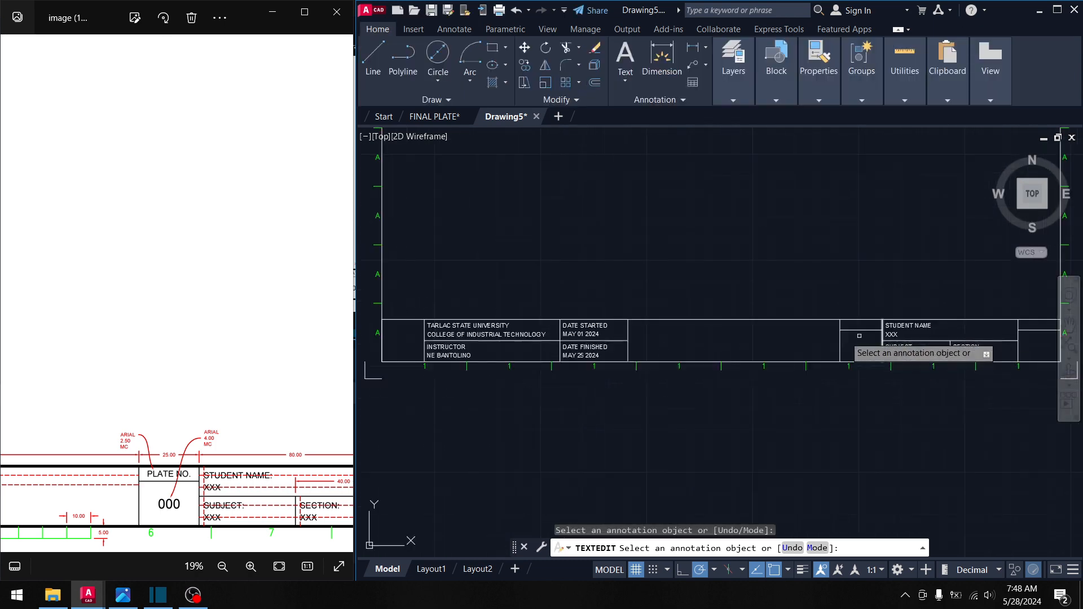
middle_drag(604, 337, 698, 328)
drag(167, 436, 286, 443)
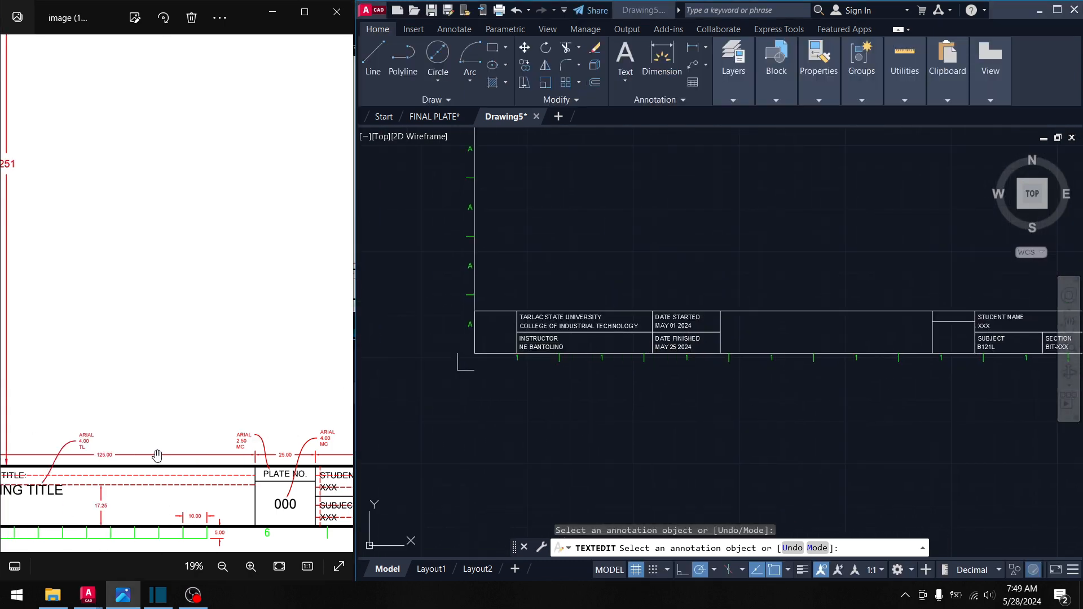
drag(160, 455, 276, 465)
drag(208, 476, 318, 494)
drag(181, 498, 296, 476)
scroll(145, 462, up, 3)
click(496, 333)
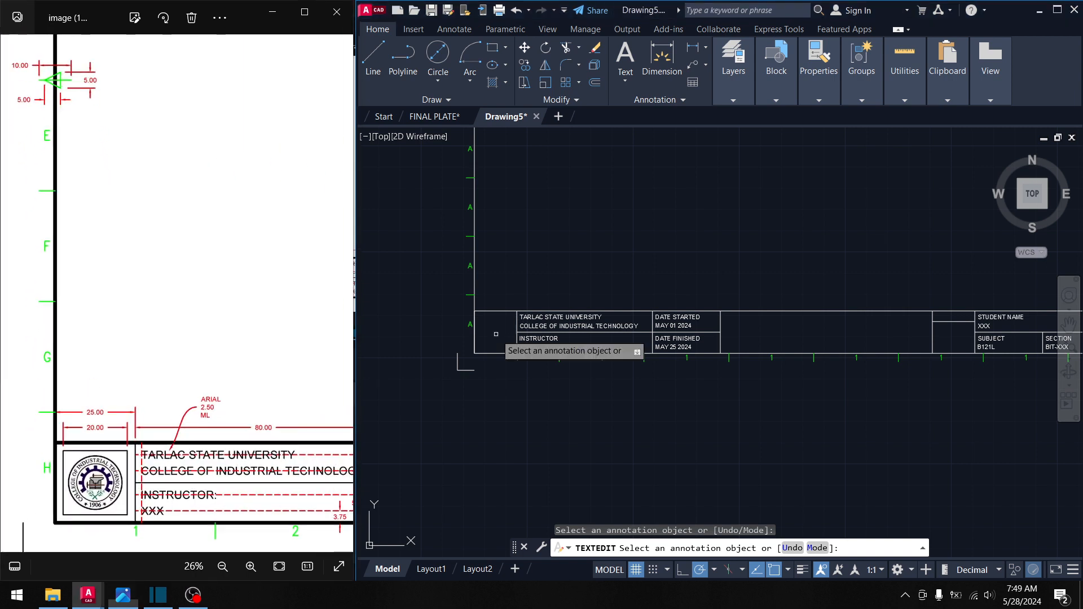
scroll(797, 323, up, 2)
mouse_move(797, 324)
middle_down()
mouse_move(670, 297)
mouse_move(567, 303)
middle_up()
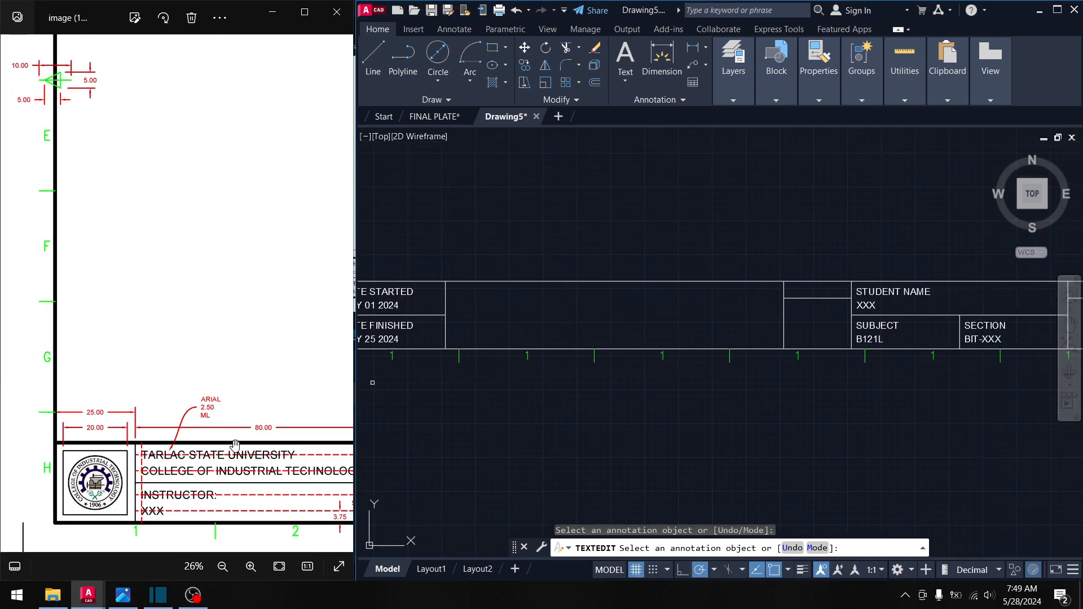
mouse_move(287, 450)
mouse_down()
mouse_move(152, 450)
mouse_move(173, 438)
mouse_up()
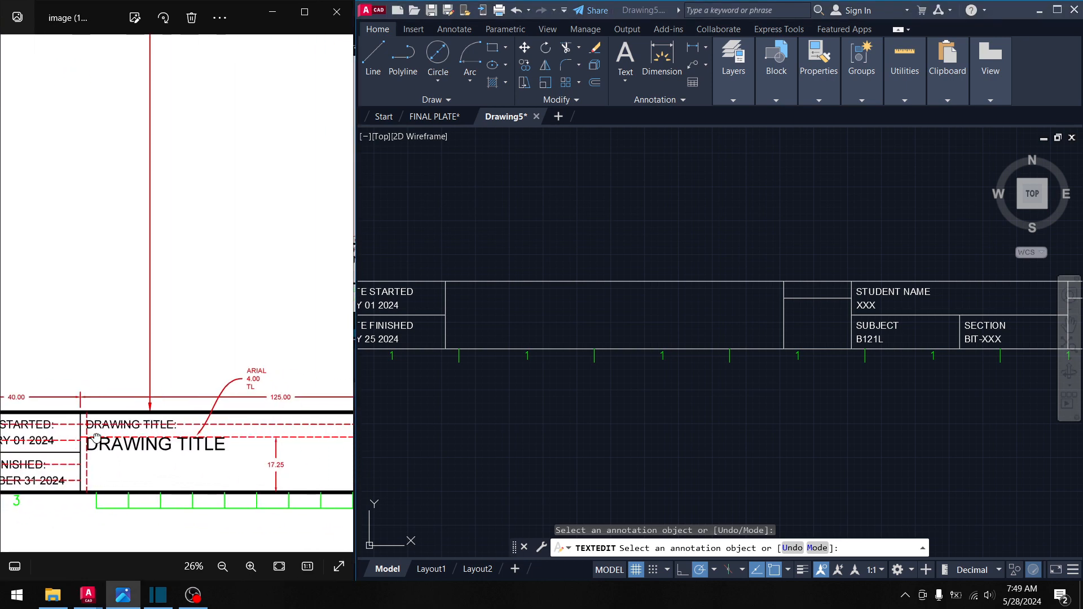
scroll(111, 423, up, 1)
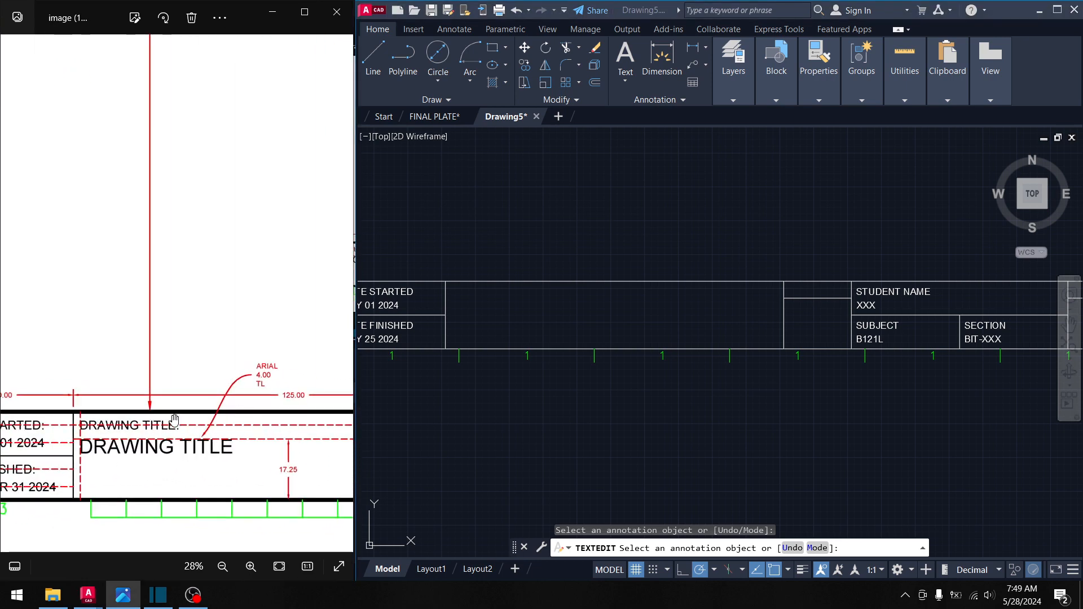
scroll(83, 444, up, 2)
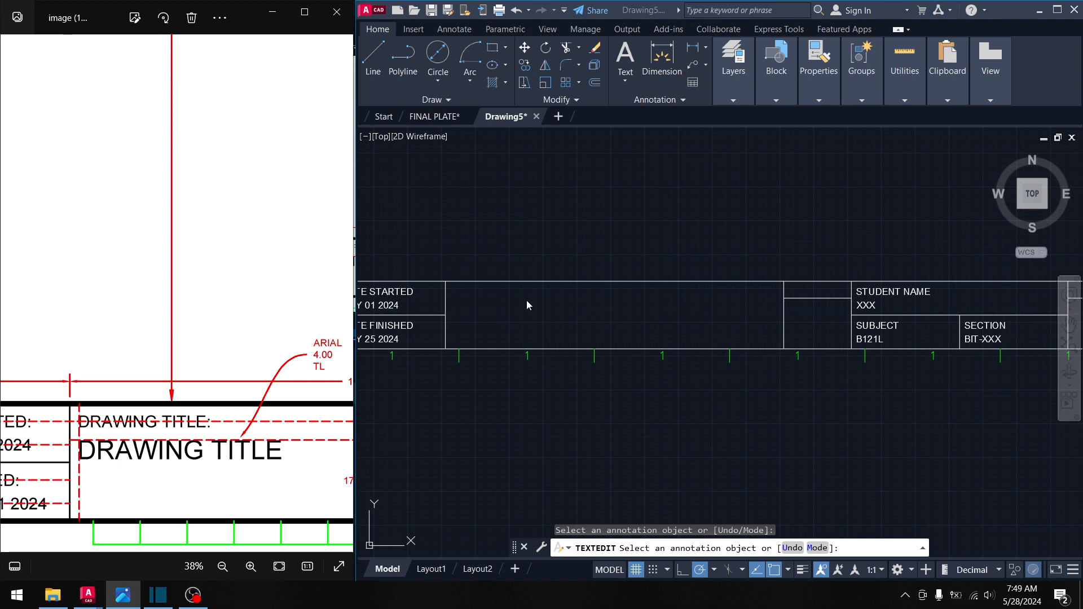
middle_drag(483, 326, 614, 319)
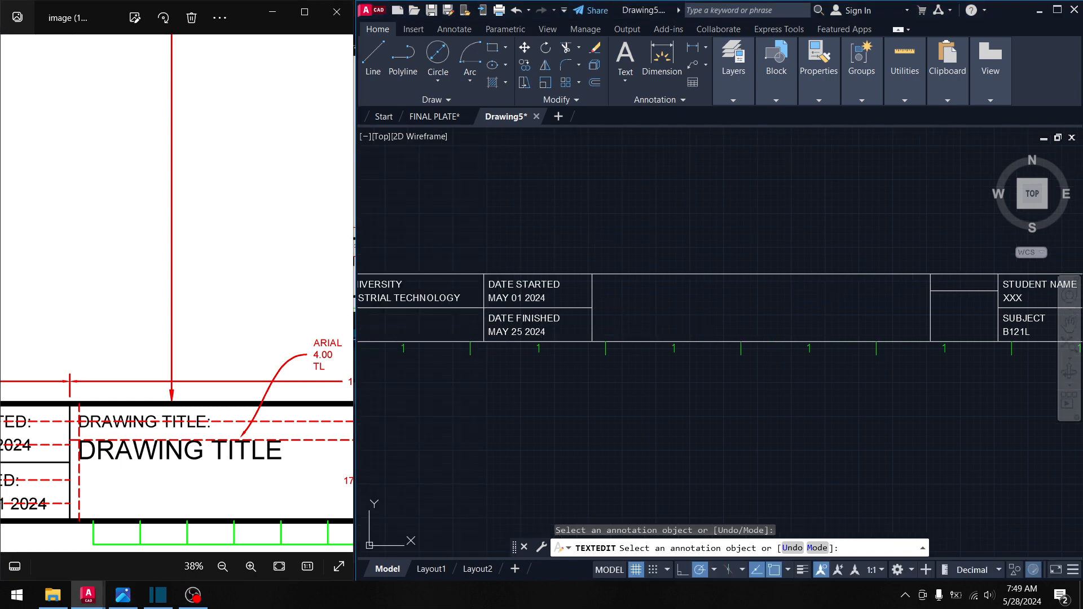
- Copy the DATE STARTED label with CO into the empty cell to its right and open the copy for editing
key(Escape)
click(571, 280)
click(536, 279)
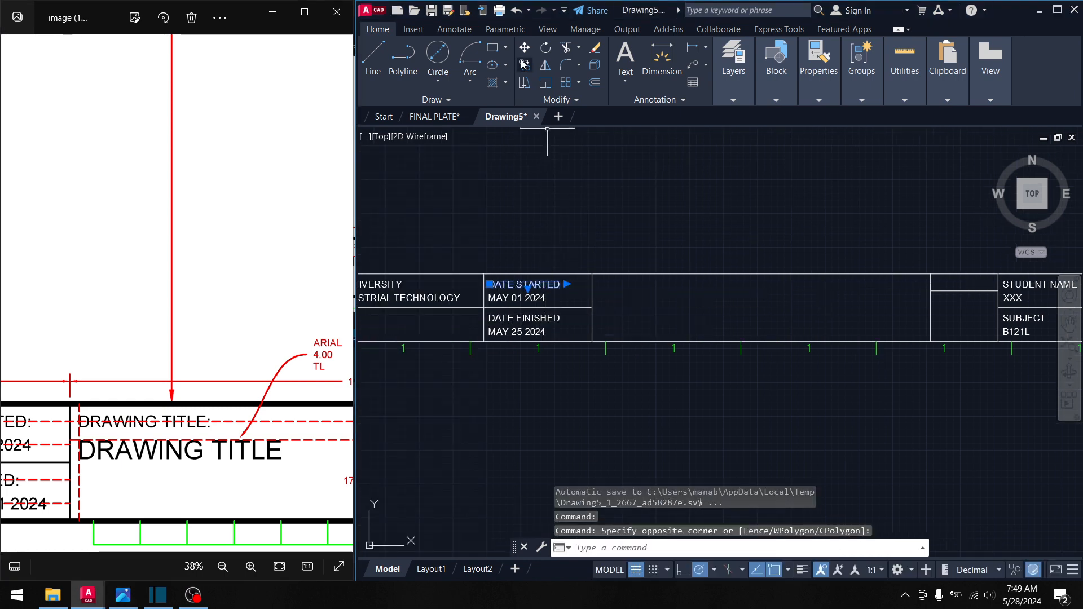
text(co)
key(space)
scroll(469, 258, up, 2)
click(492, 285)
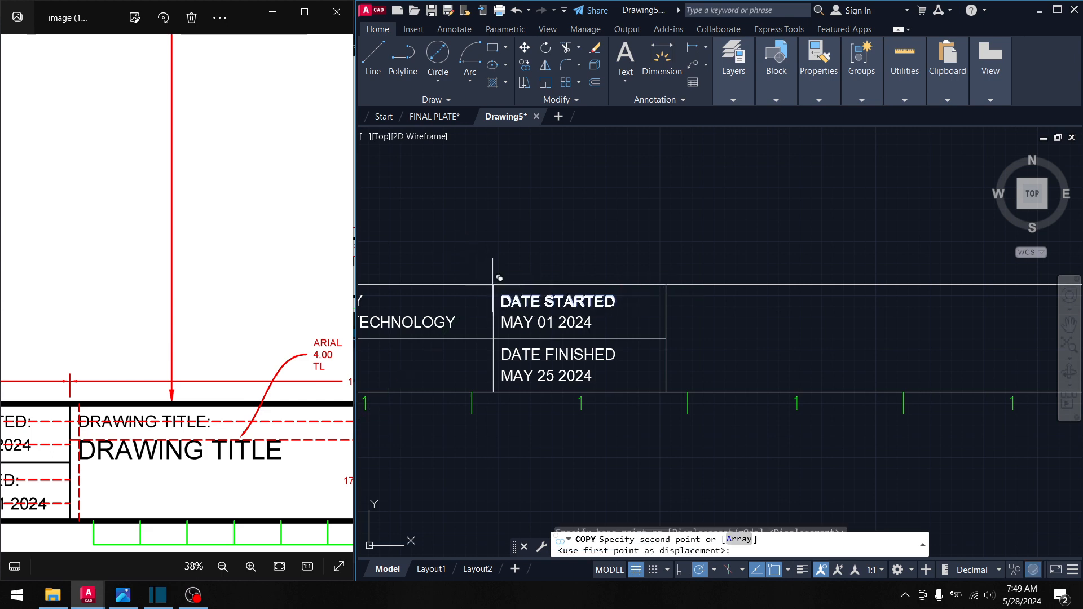
click(672, 292)
middle_drag(718, 314, 679, 318)
key(Escape)
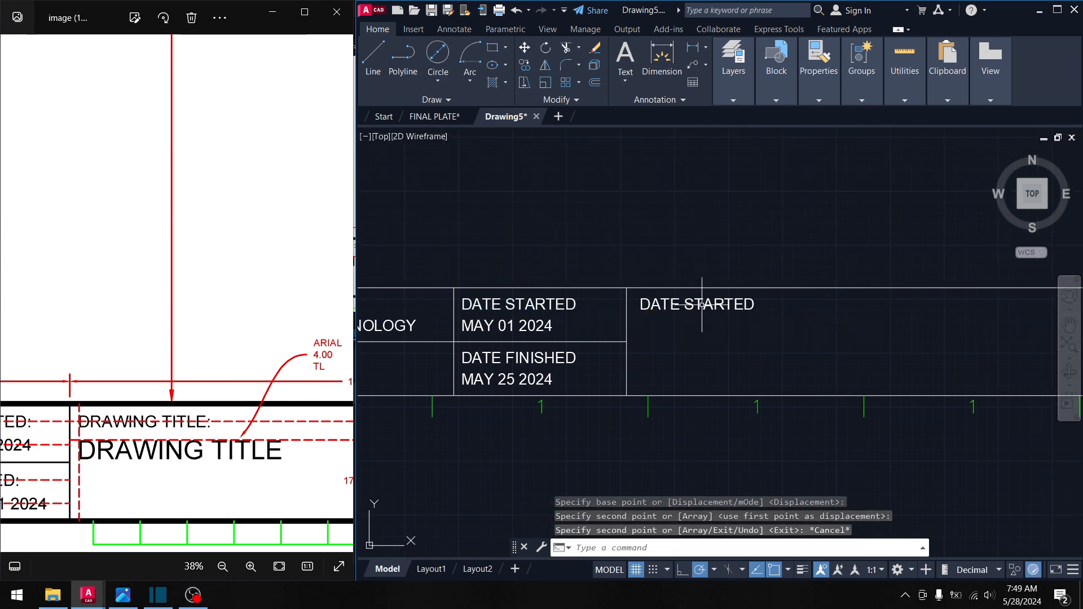
double_click(701, 305)
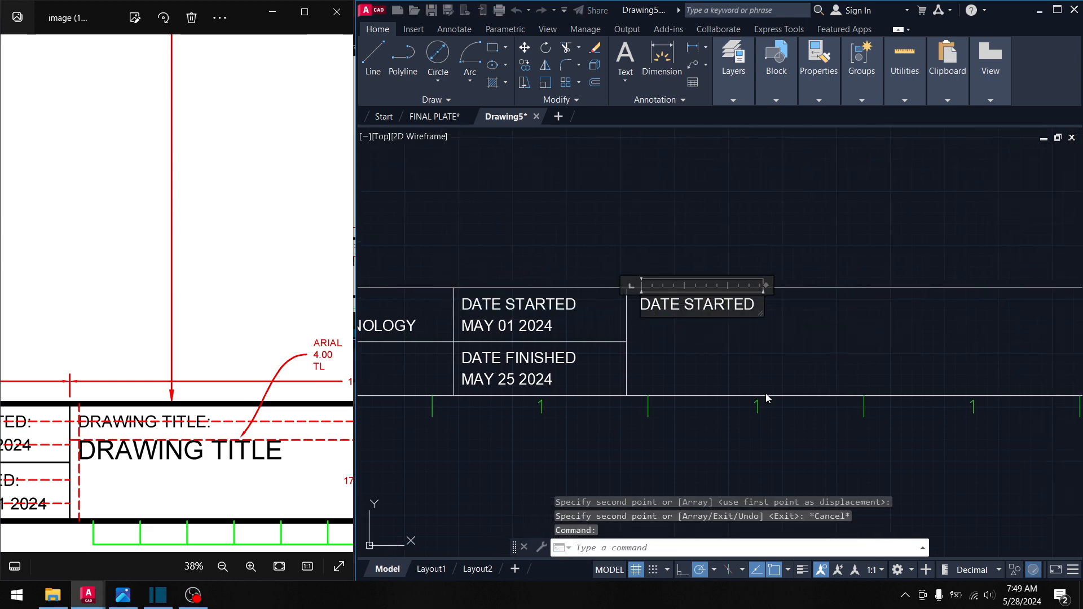
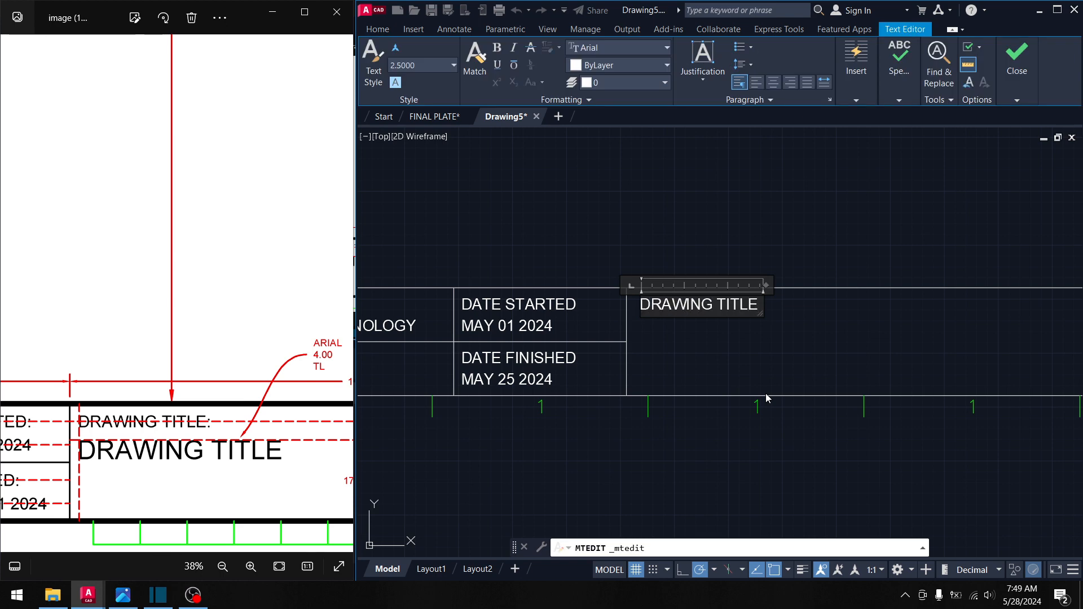
- Finish the copied label as 'DRAWING TITLE:', close the text editor and clear commands
text(DRAWING TITLE:)
click(750, 382)
middle_drag(749, 381, 658, 359)
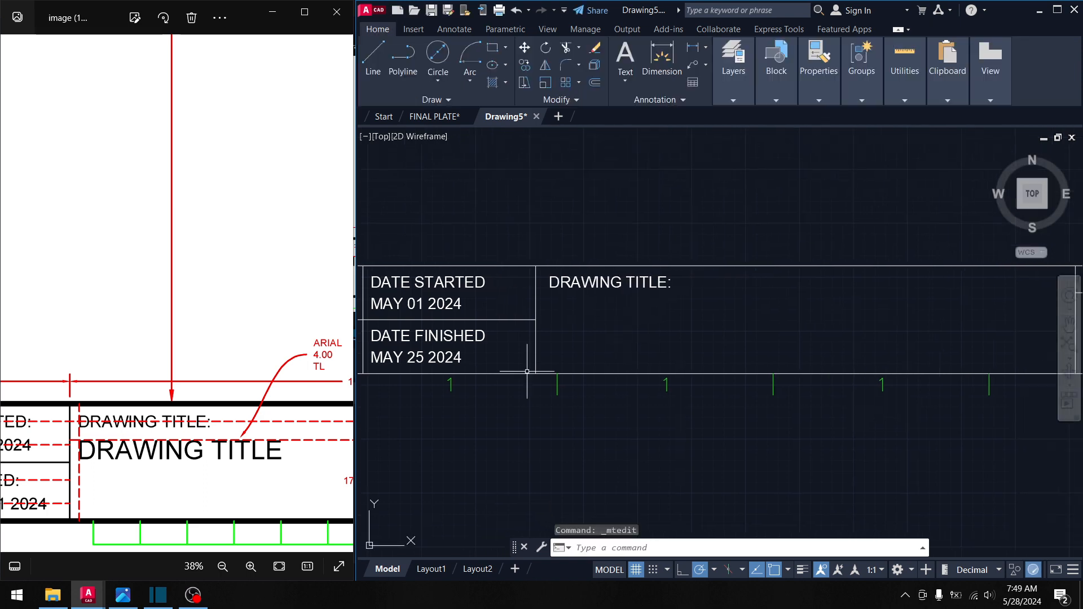
scroll(216, 406, down, 2)
drag(290, 438, 257, 422)
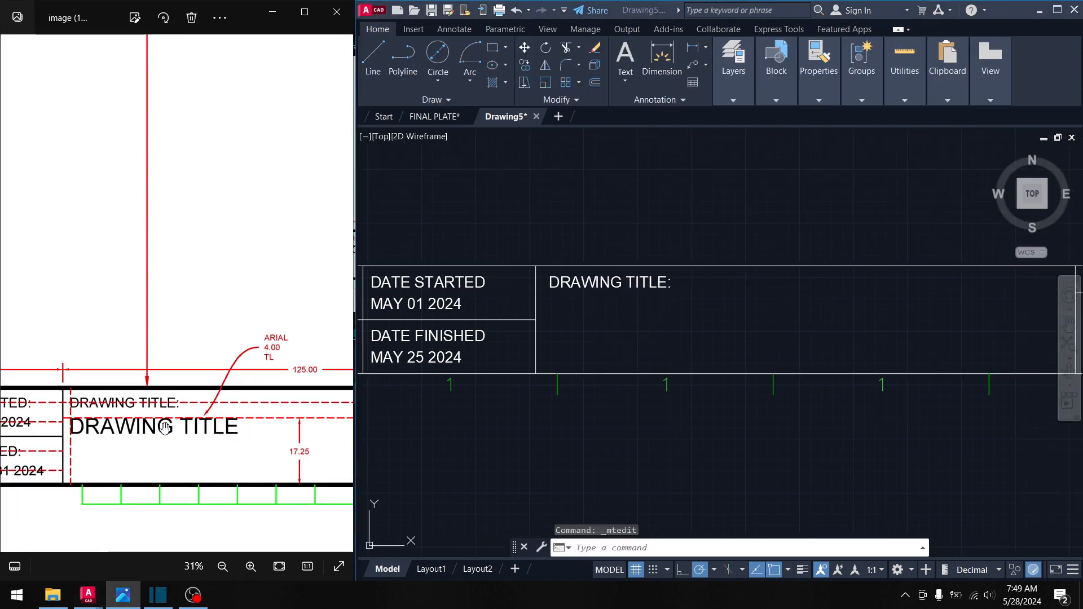
drag(164, 428, 72, 425)
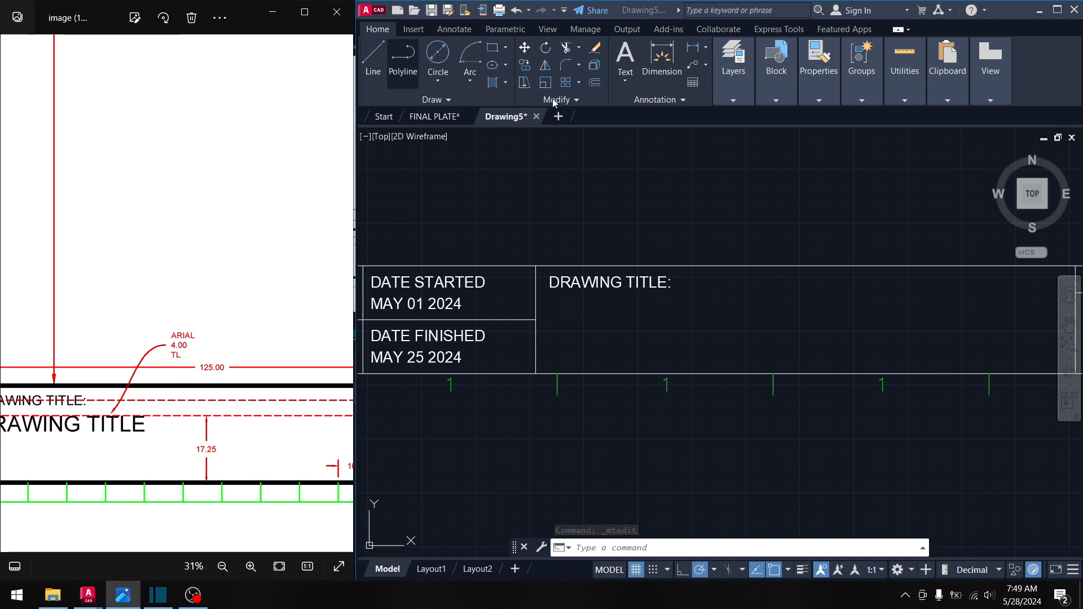
click(594, 86)
key(Escape)
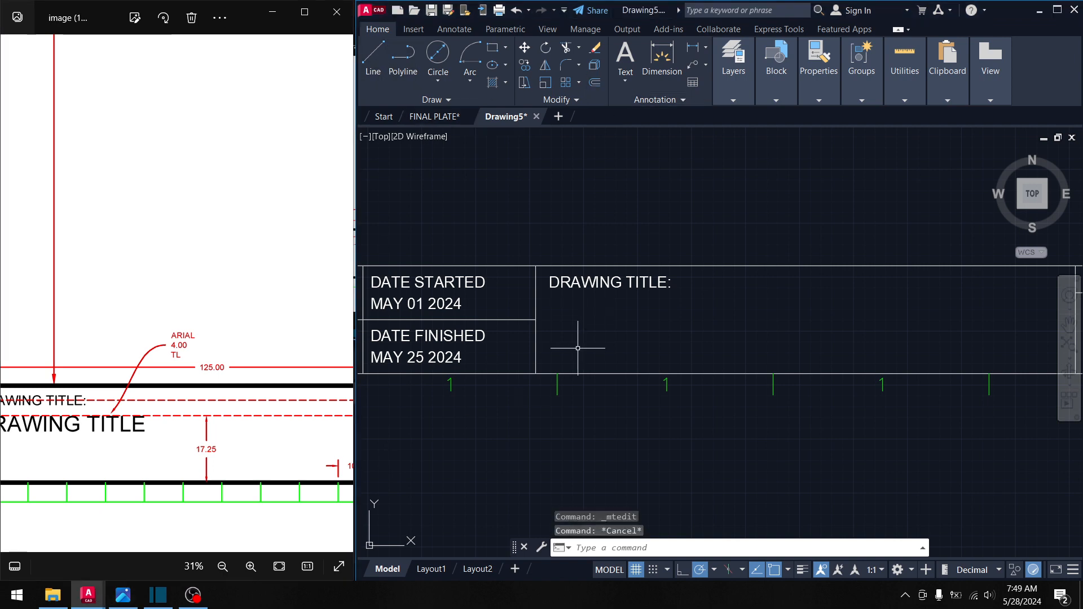
key(Escape)
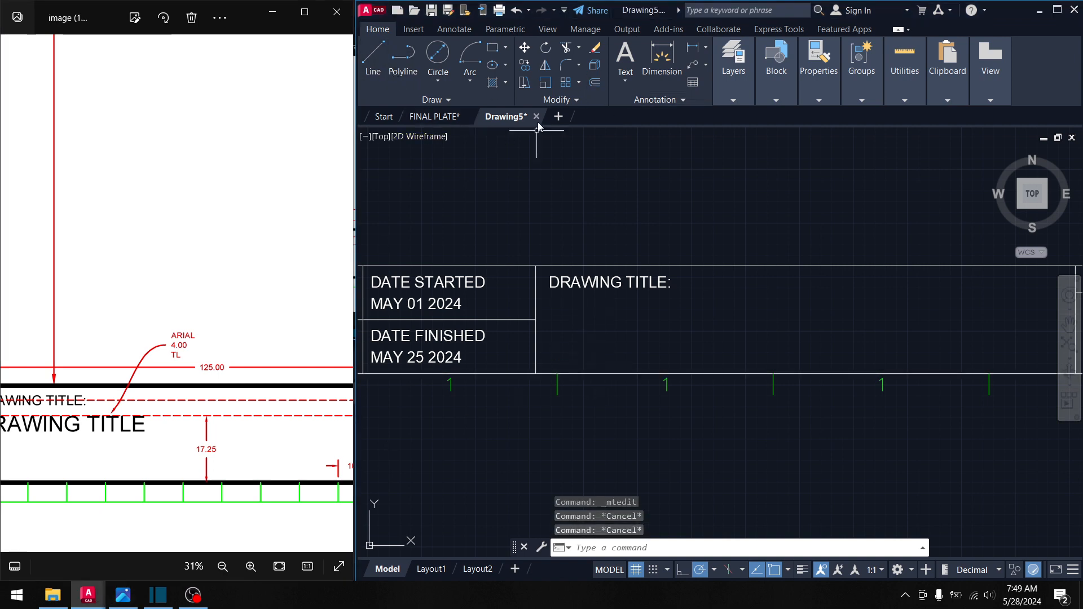
- Begin a line measured From the title cell's corner, then abandon it
click(370, 59)
shift+right_click(546, 348)
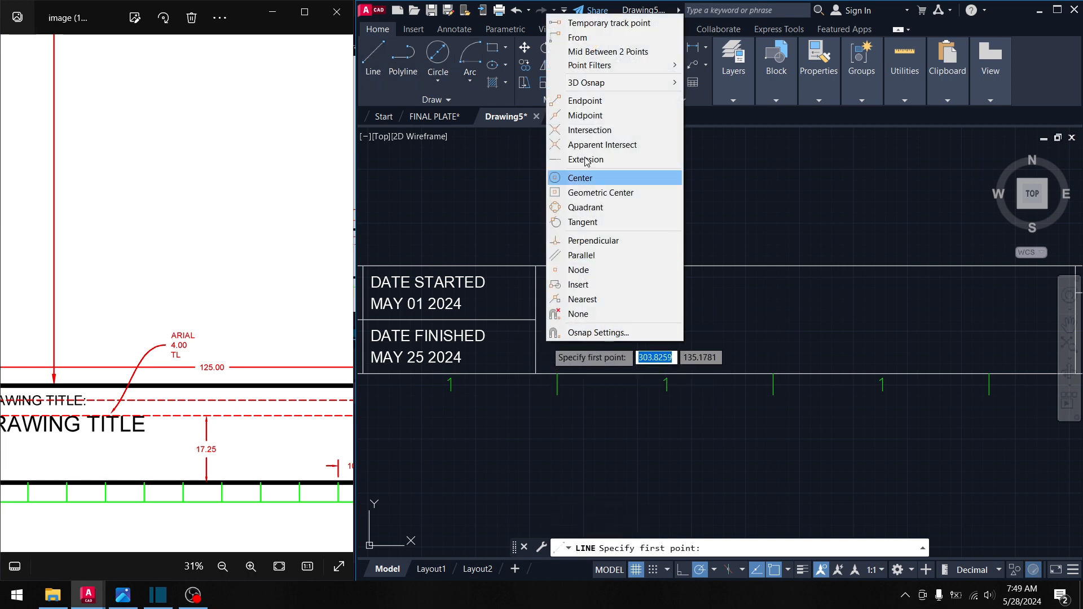
click(595, 38)
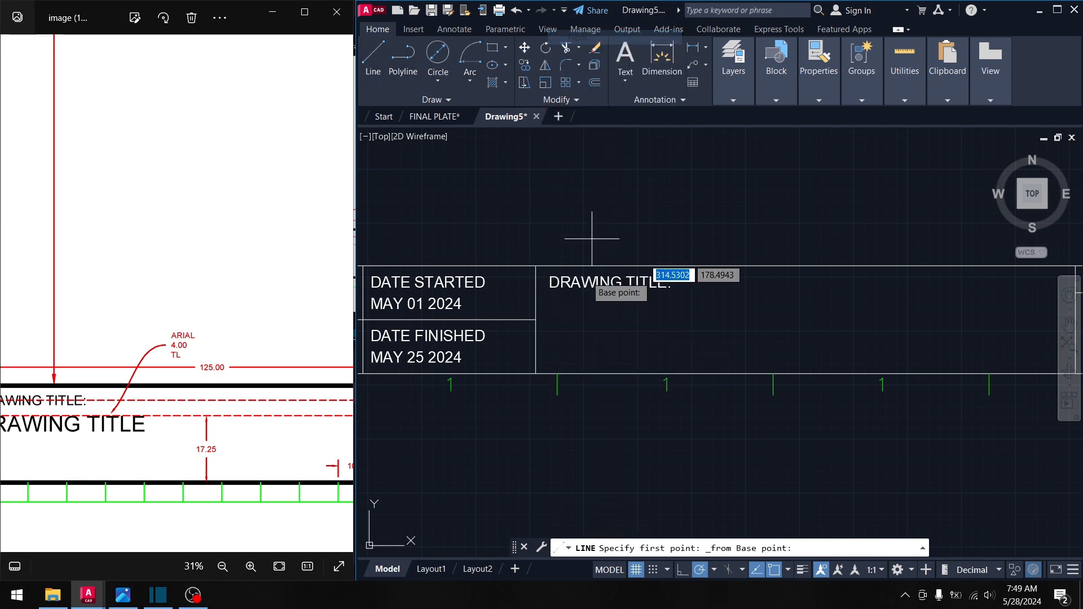
click(536, 374)
scroll(533, 327, up, 3)
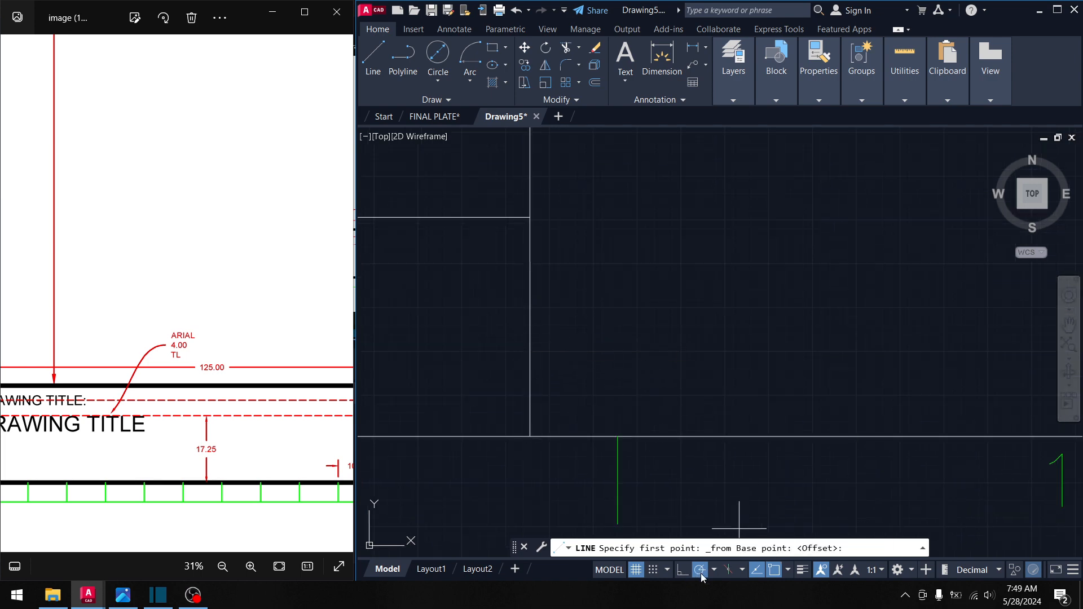
key(Escape)
key(Escape)
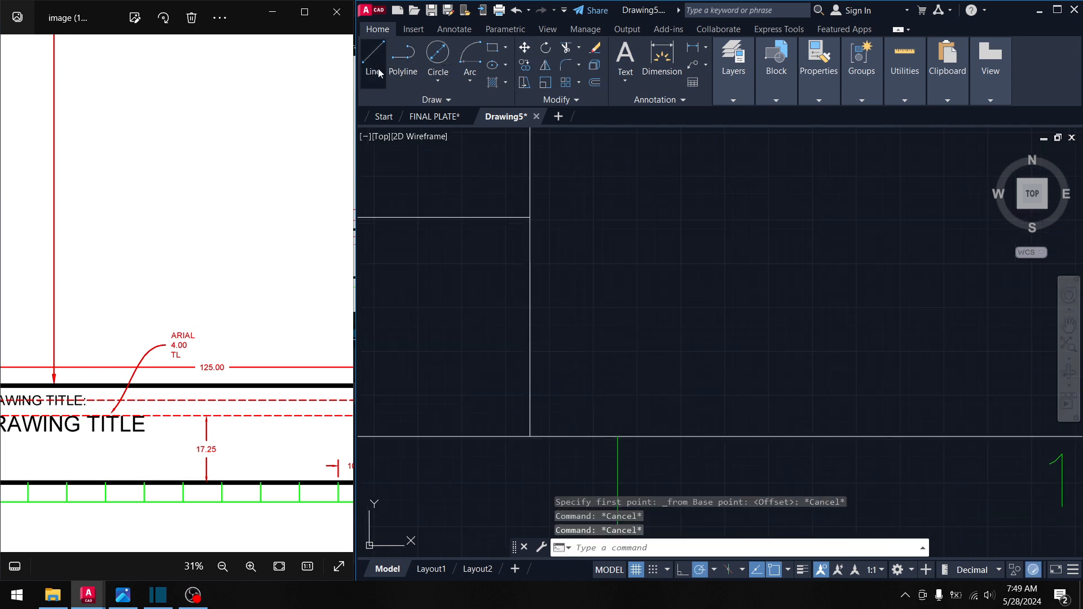
- Draw a 125-unit horizontal line starting 17.25 above the cell corner
click(379, 72)
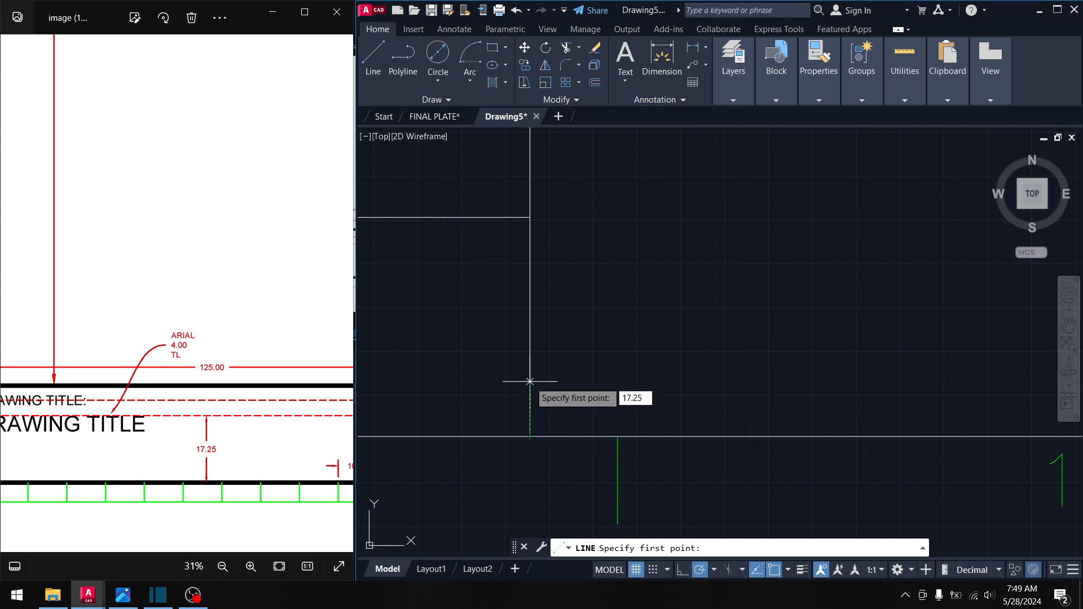
text(17.25)
key(Return)
scroll(668, 295, down, 5)
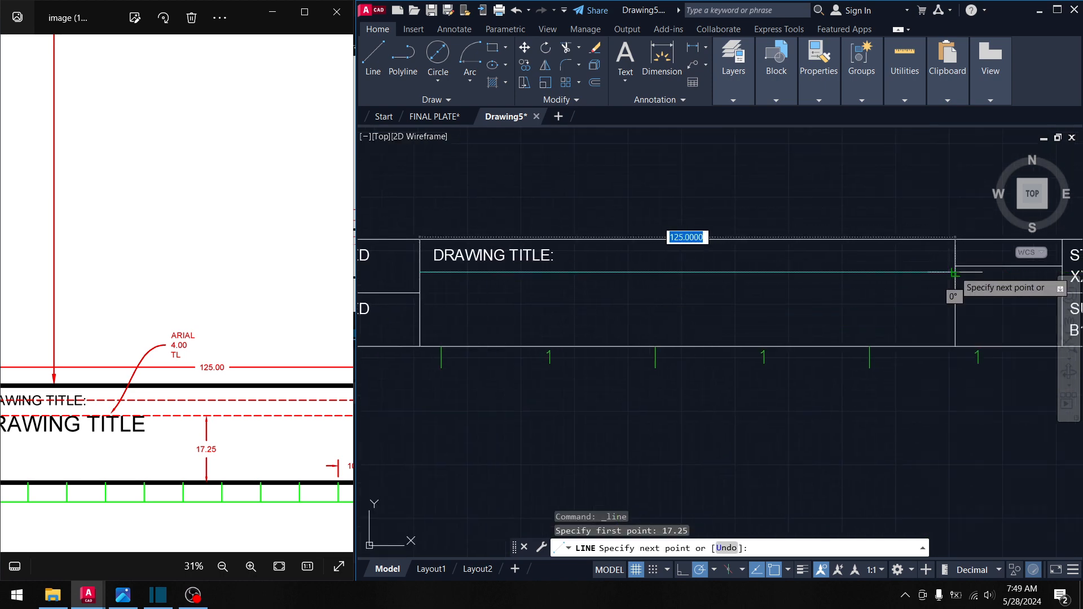
click(955, 273)
middle_drag(954, 273, 994, 265)
key(Return)
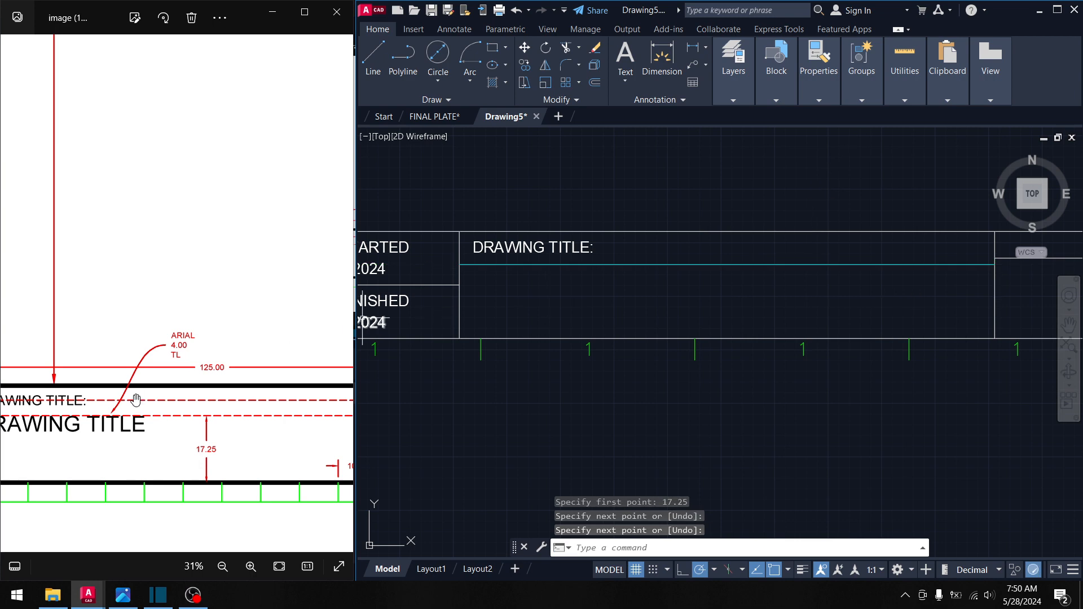
- Start a second line 2 units along, then abandon it
drag(37, 418, 131, 424)
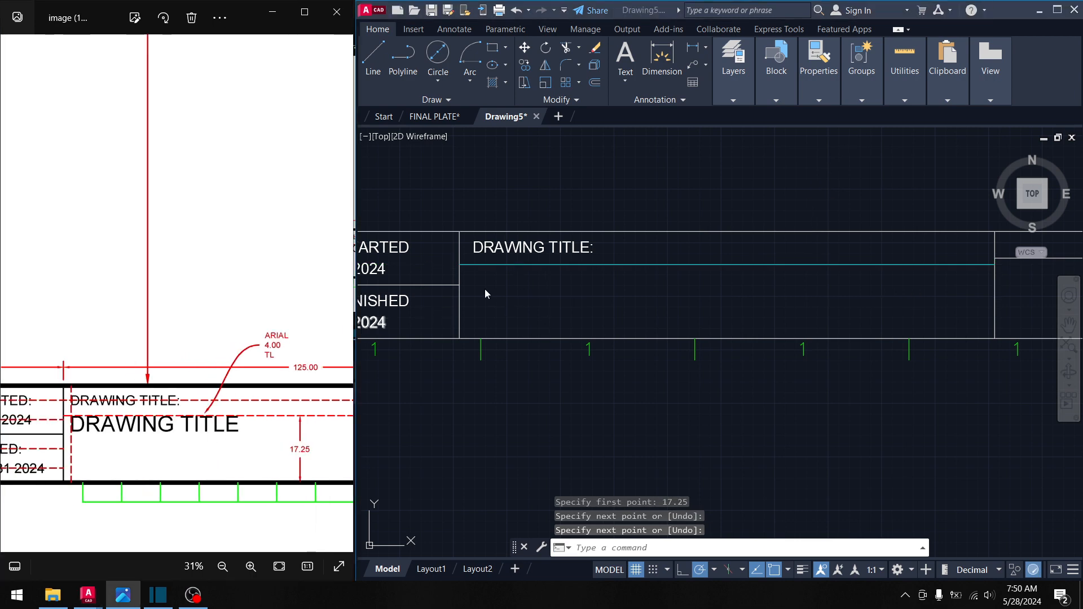
click(377, 39)
scroll(468, 248, up, 2)
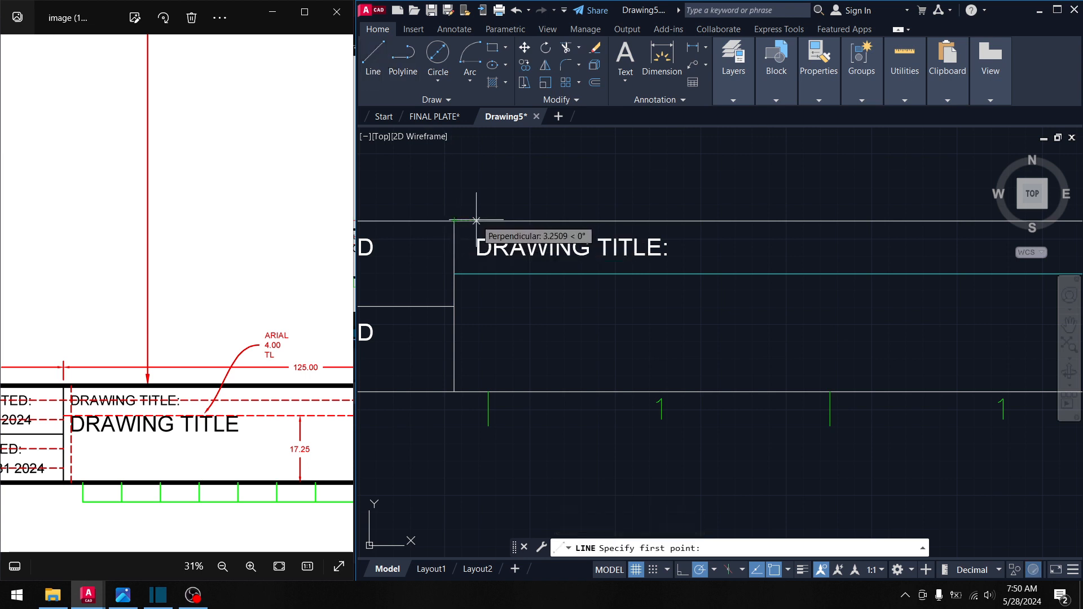
text(2)
key(Return)
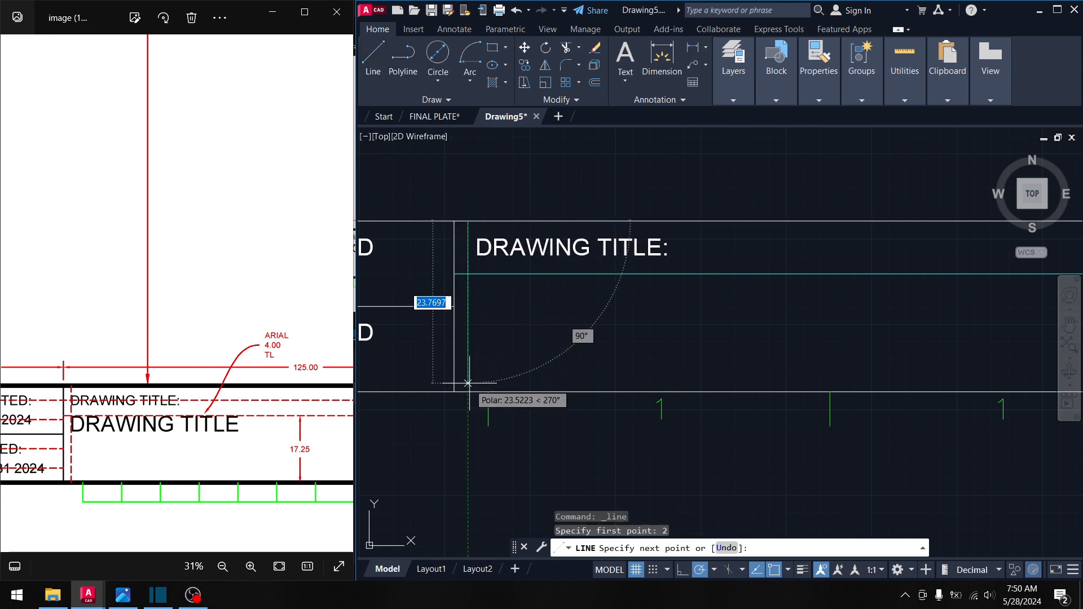
key(Escape)
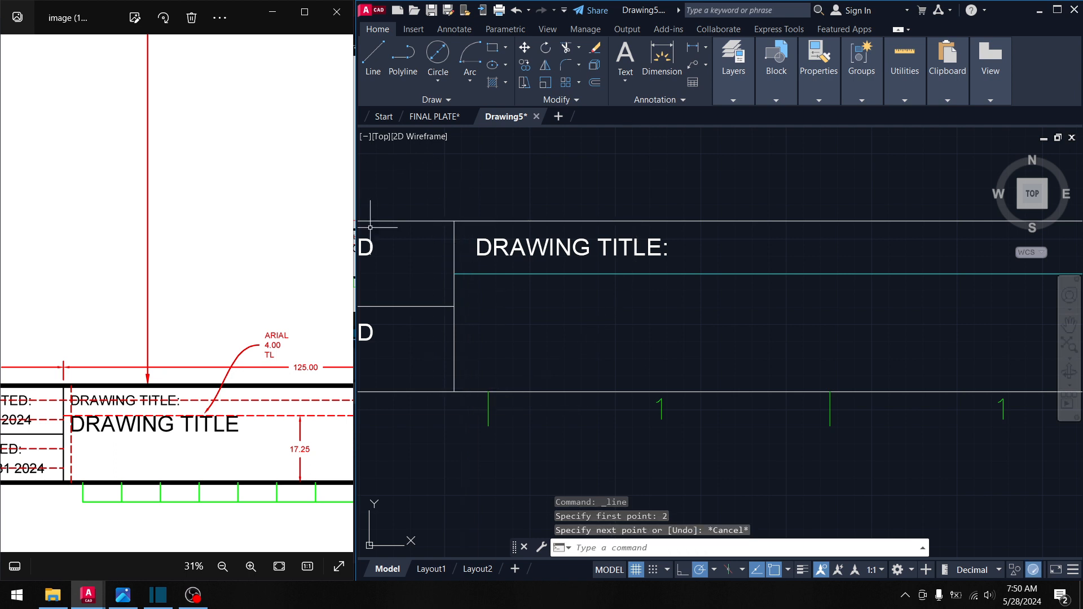
- Centre the DRAWING TITLE: label in view, select it and grab its grip to move
scroll(139, 435, up, 2)
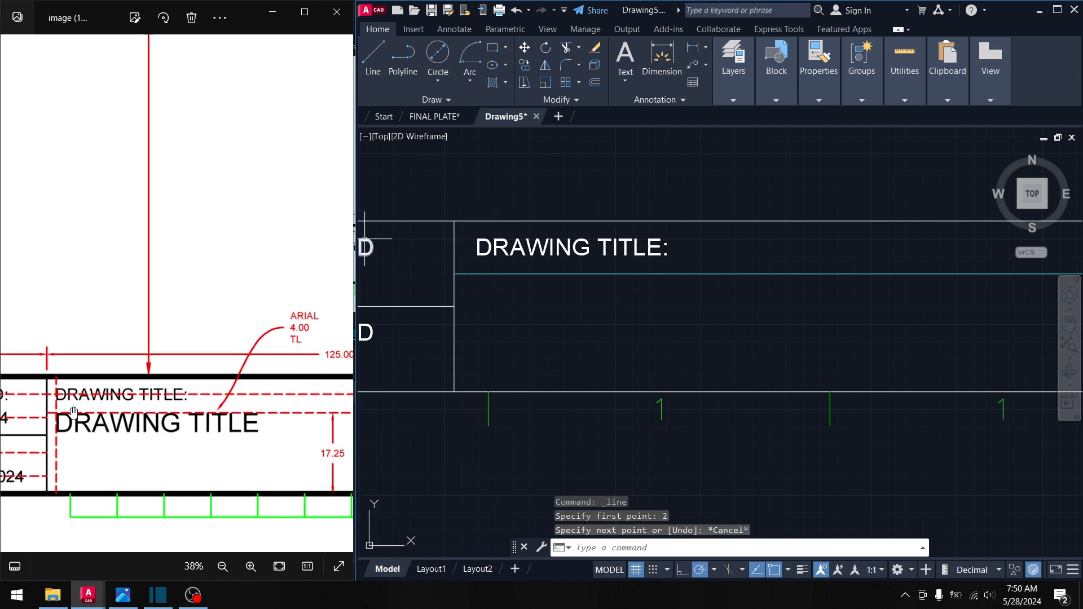
drag(75, 414, 161, 413)
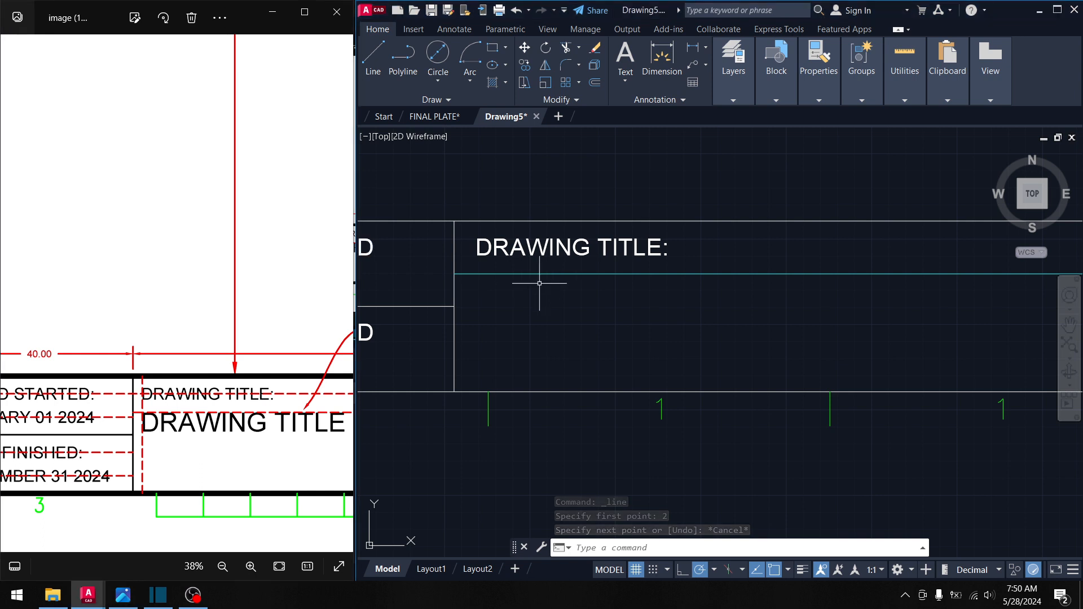
middle_drag(499, 304, 679, 306)
middle_drag(492, 265, 551, 261)
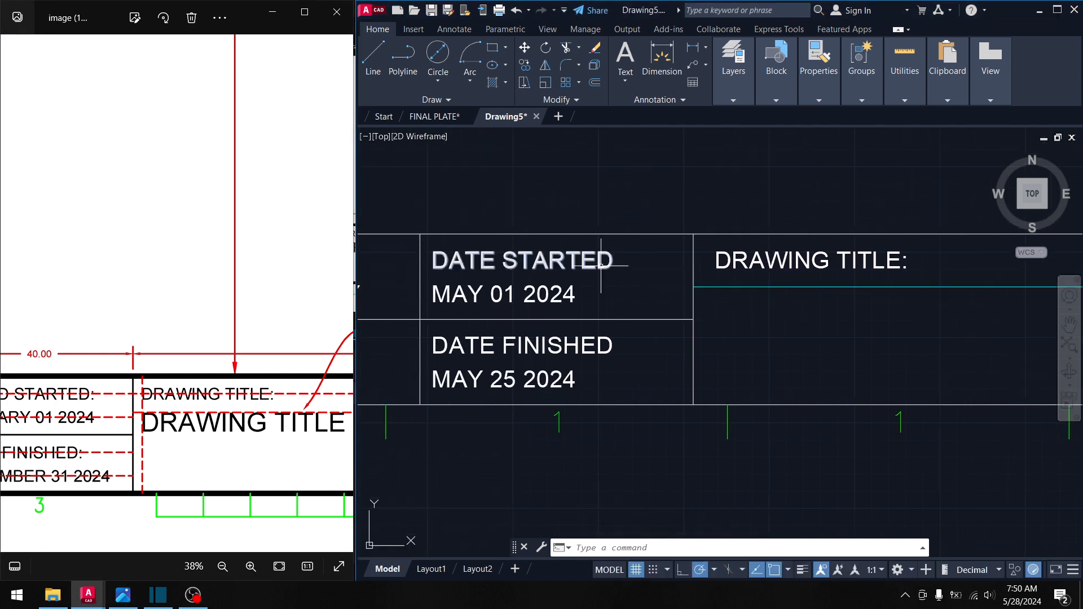
middle_drag(728, 266, 560, 253)
key(Escape)
click(560, 254)
click(554, 241)
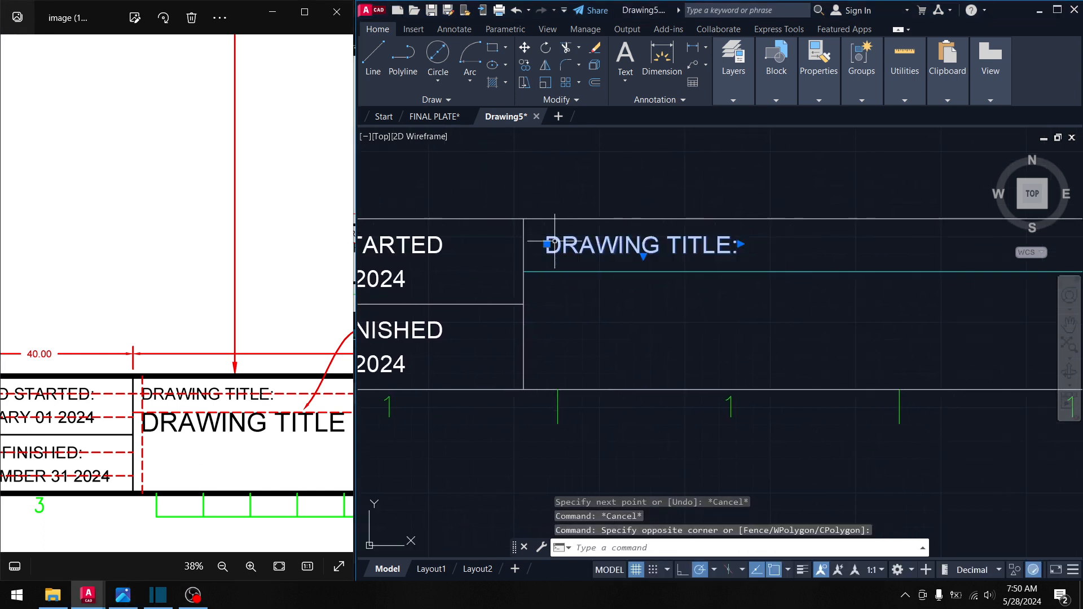
click(547, 243)
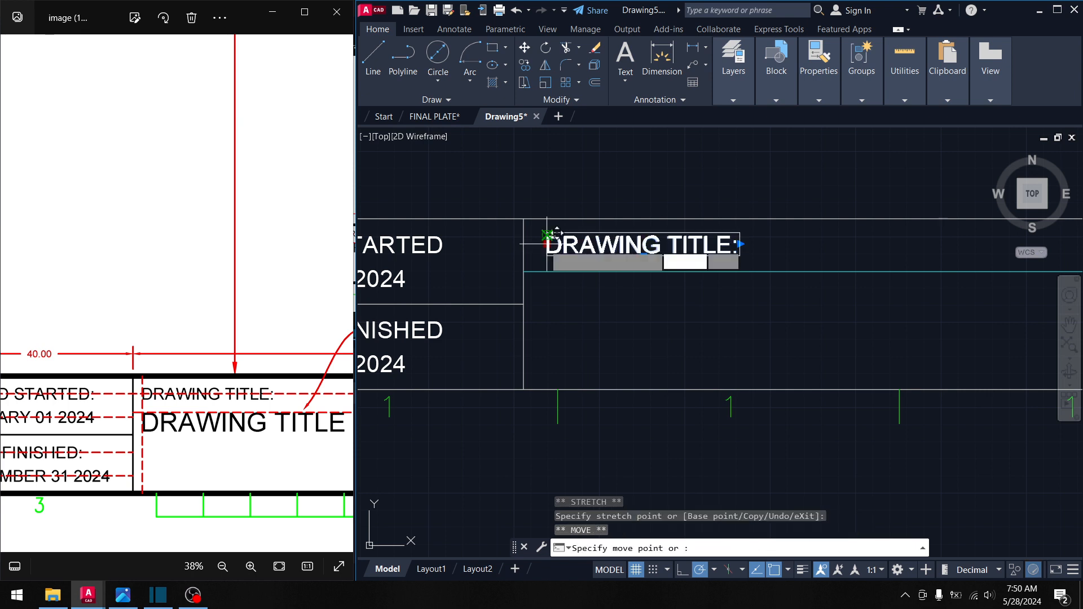
key(space)
- Move the label 2 units in from the cell's left border using the From override
shift+right_click(564, 232)
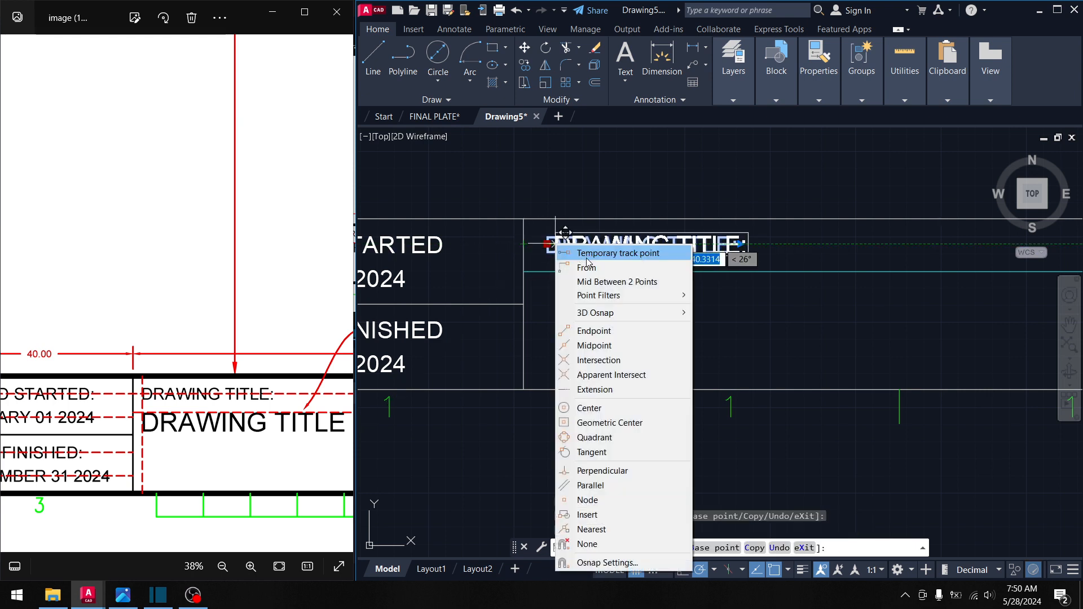
click(589, 259)
scroll(515, 212, up, 4)
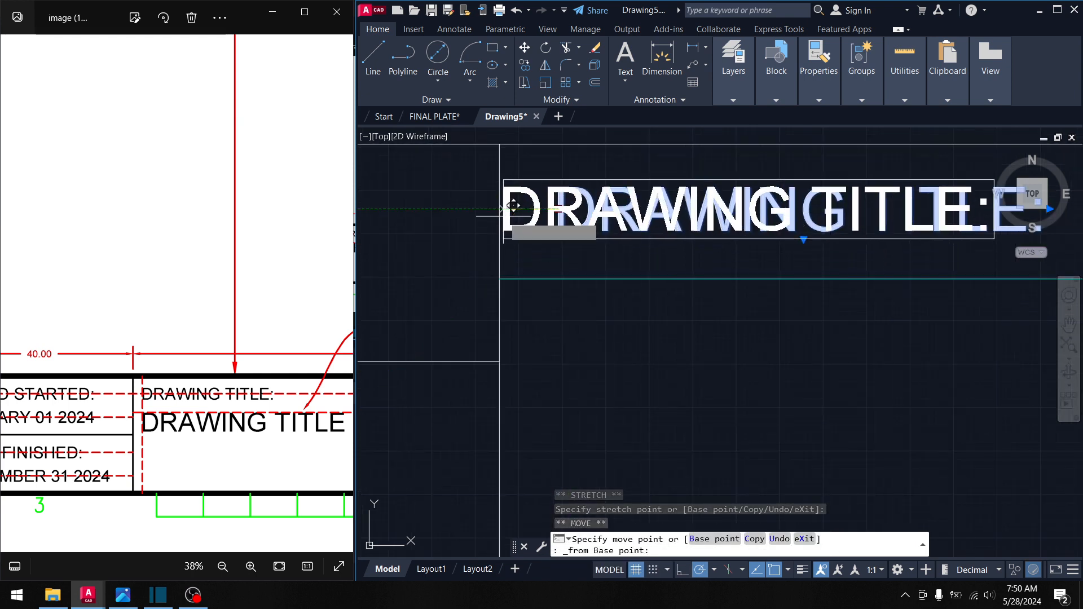
click(499, 210)
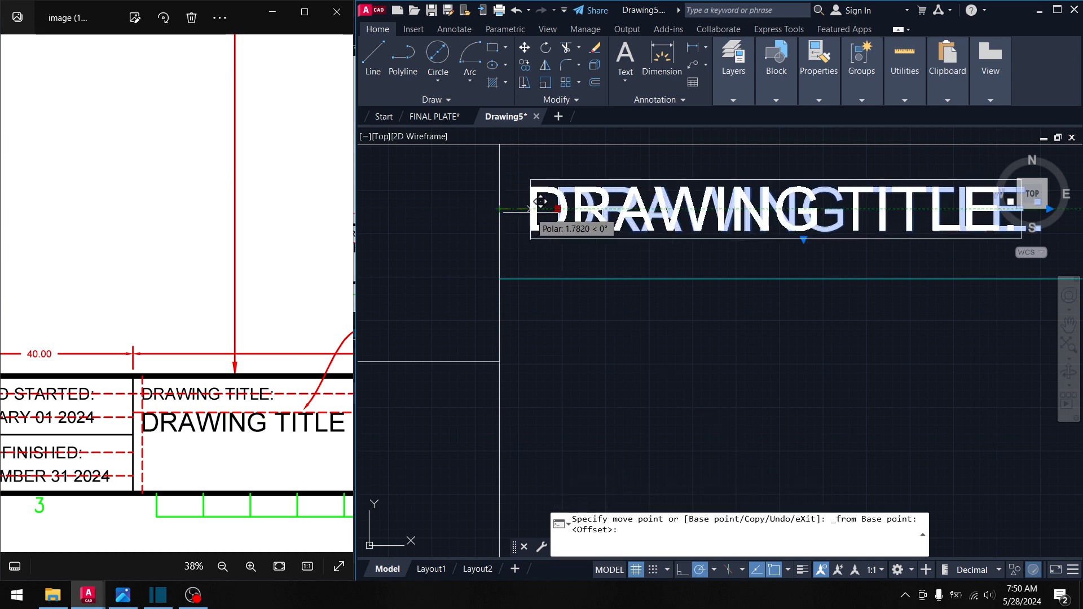
key(Return)
middle_drag(574, 222, 604, 241)
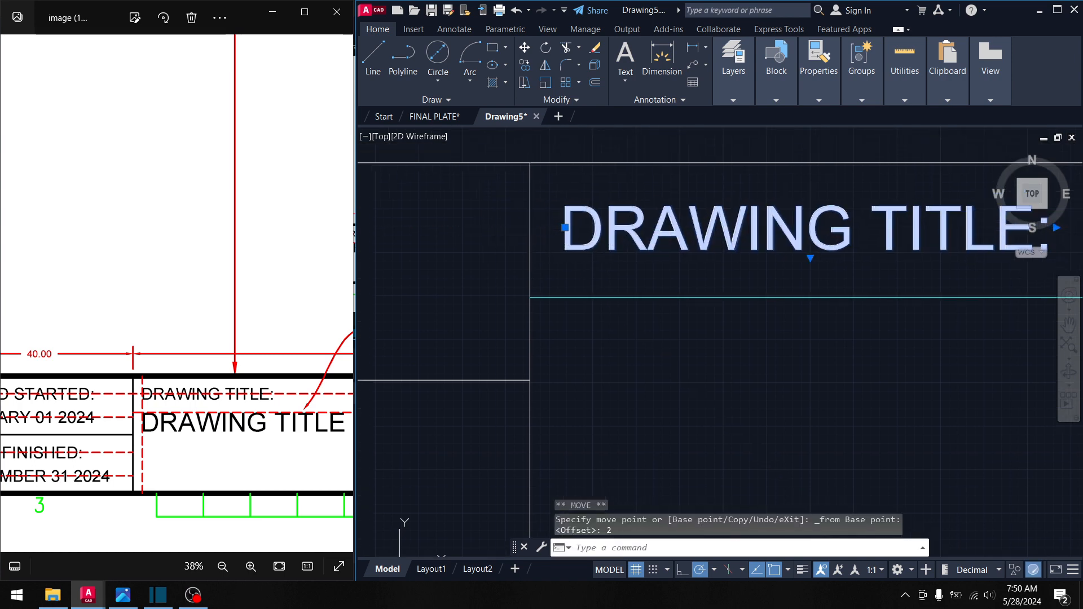
key(Escape)
scroll(609, 256, down, 4)
key(Escape)
middle_drag(592, 291, 634, 281)
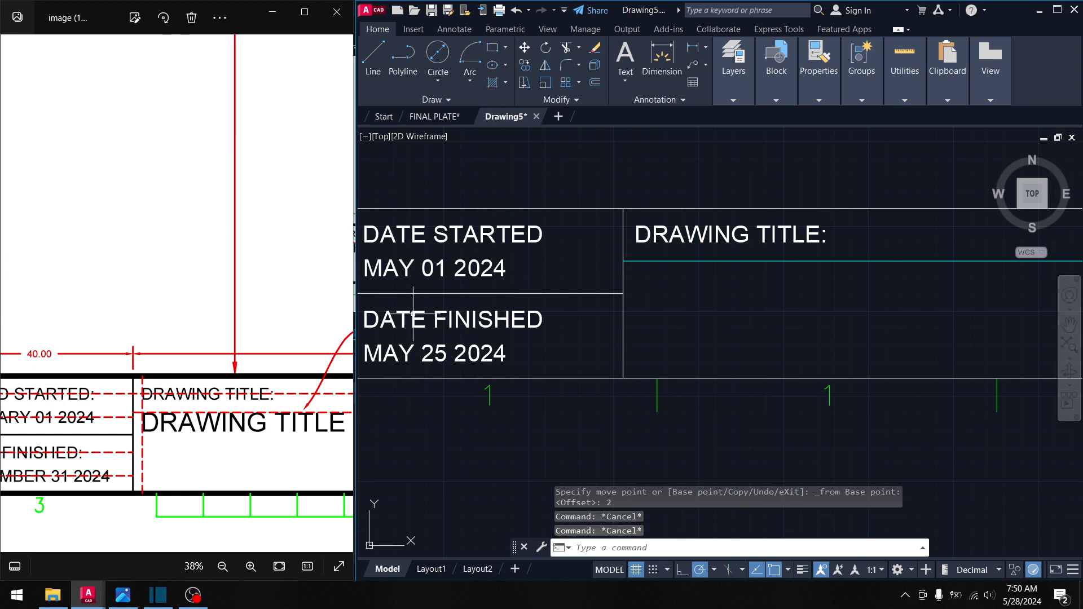
drag(71, 412, 194, 416)
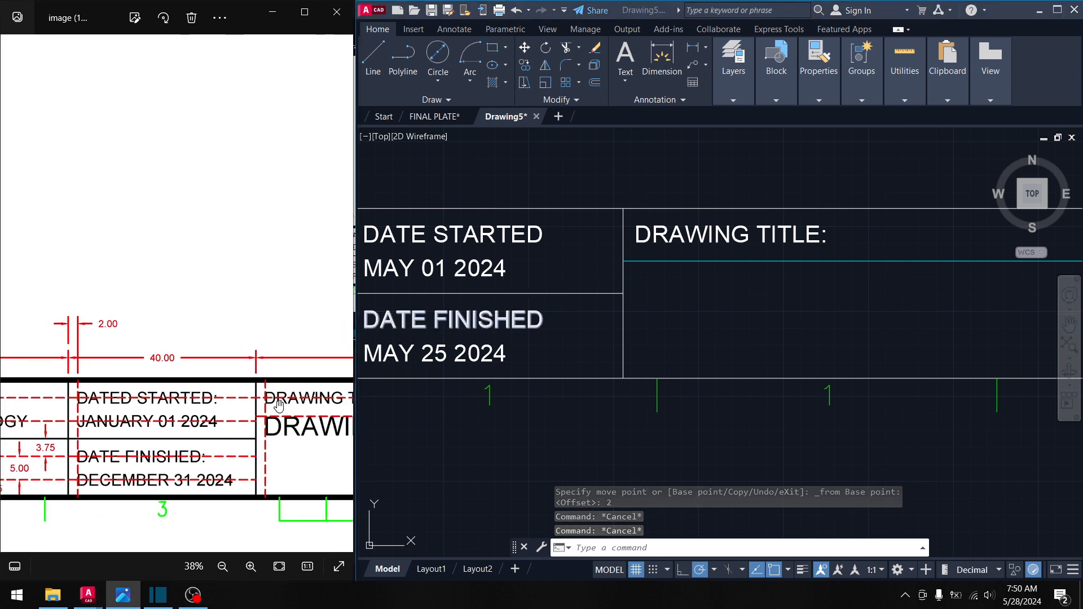
- Pan the drawing and reference image to the DRAWING TITLE box
click(686, 279)
key(Escape)
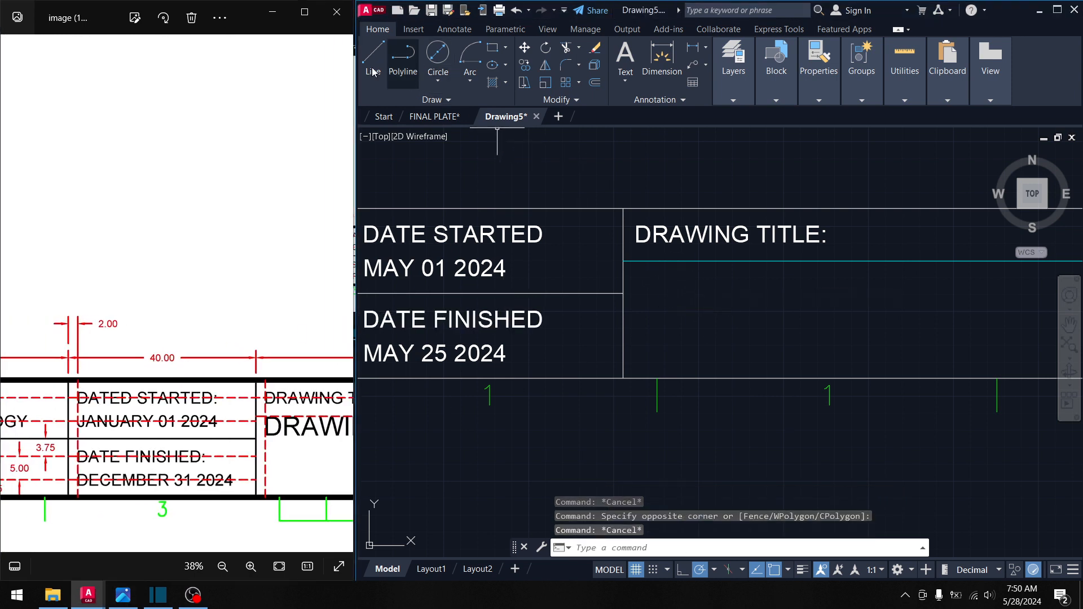
middle_drag(694, 304, 630, 242)
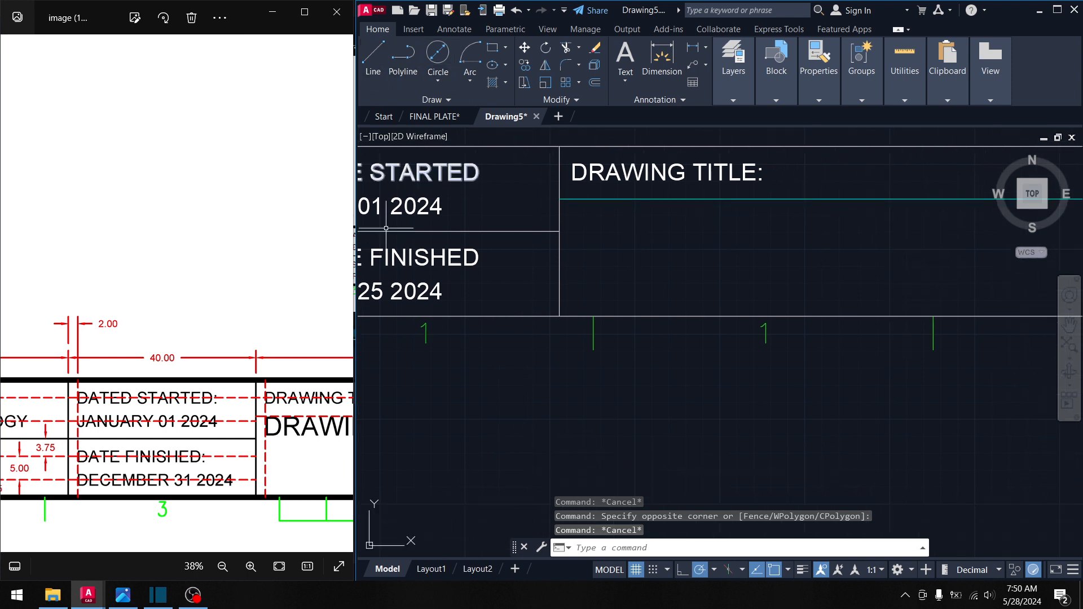
drag(254, 432, 138, 424)
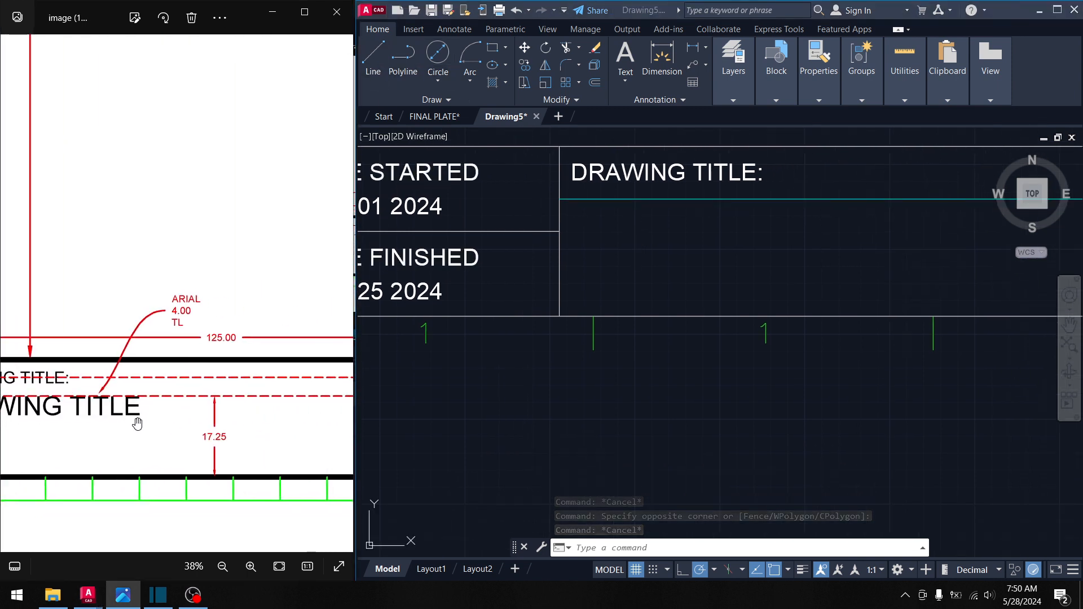
drag(177, 323, 234, 321)
drag(96, 353, 198, 351)
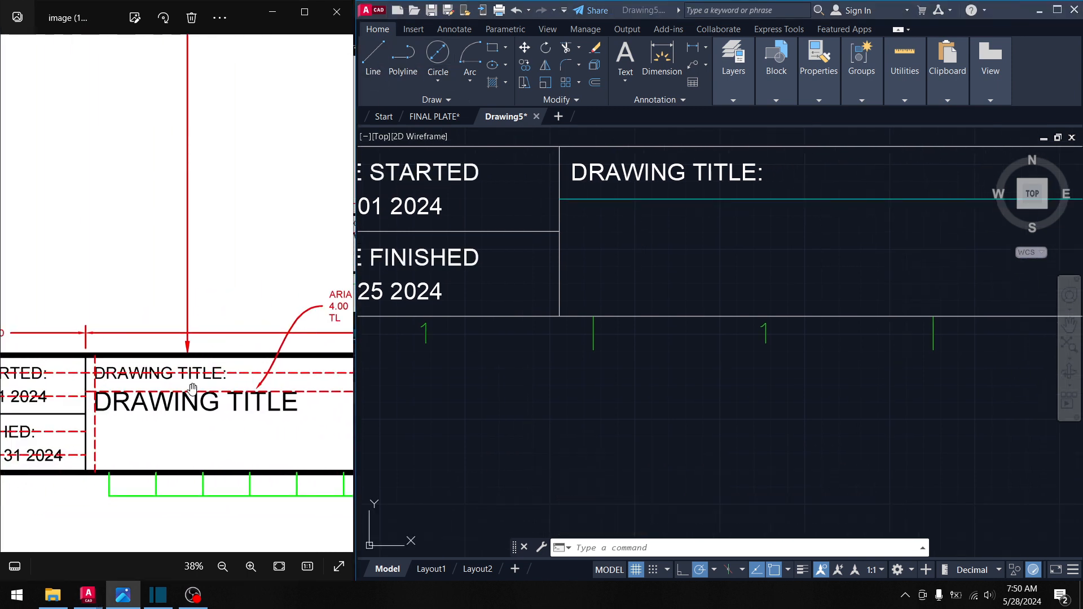
click(555, 216)
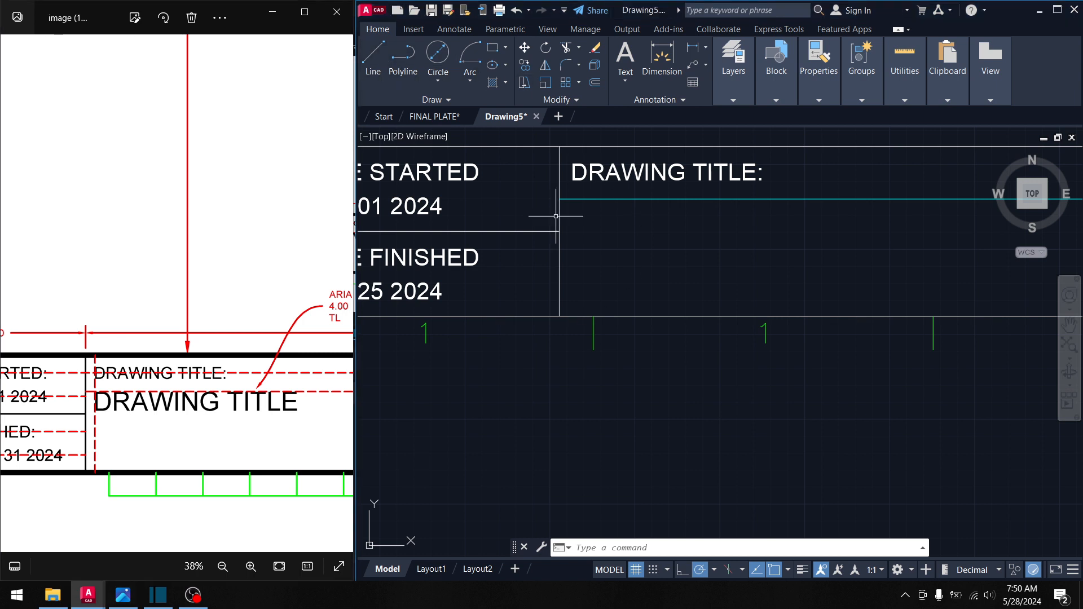
- Draw a vertical line from the cyan guide down to the bottom border
click(373, 56)
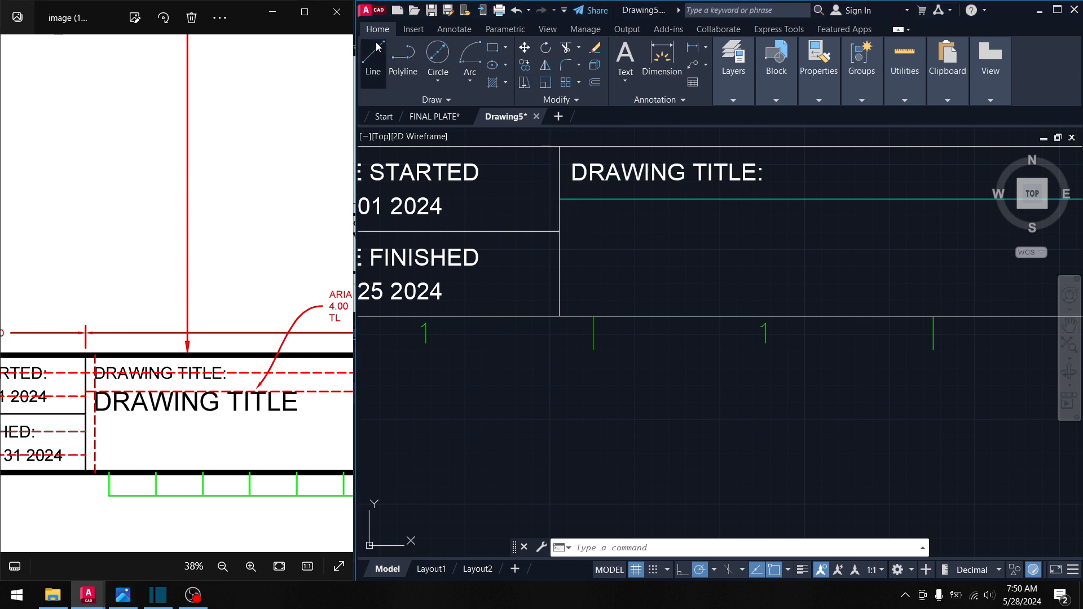
click(573, 199)
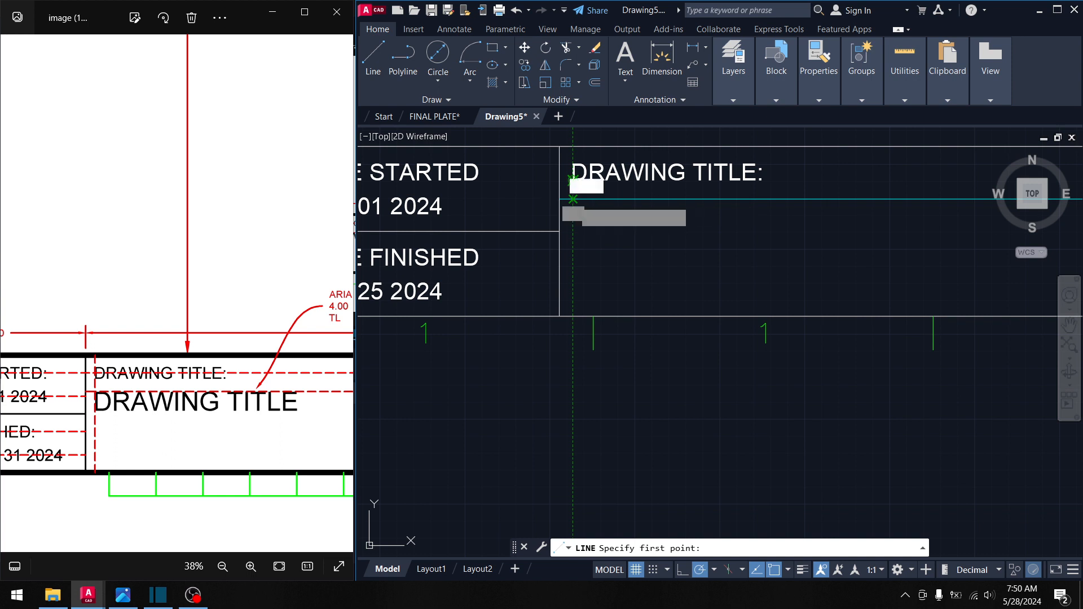
click(573, 316)
middle_drag(649, 272, 667, 271)
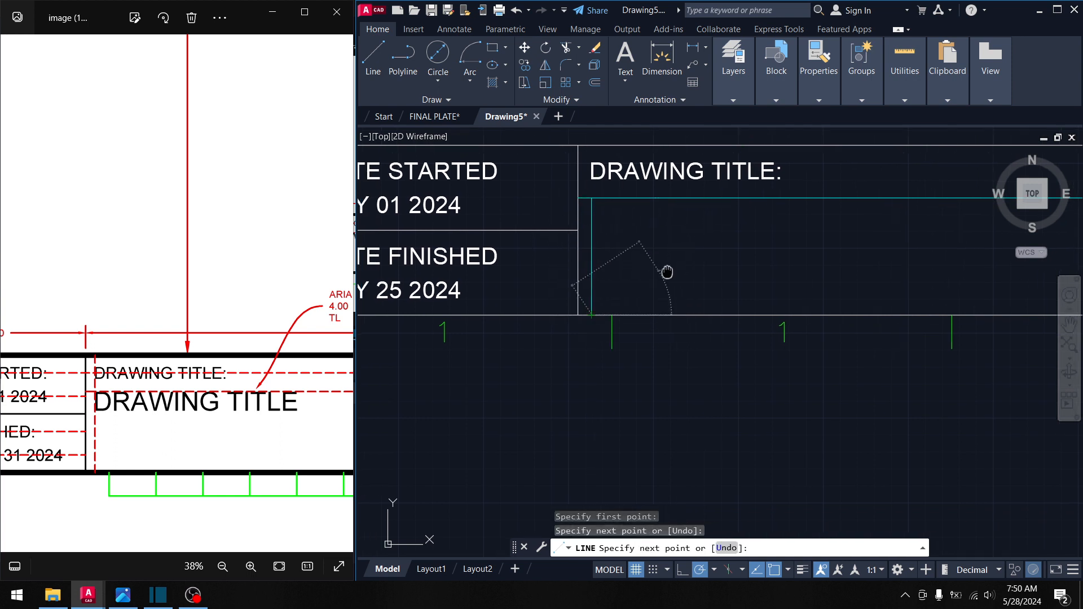
key(Return)
middle_drag(608, 235, 544, 234)
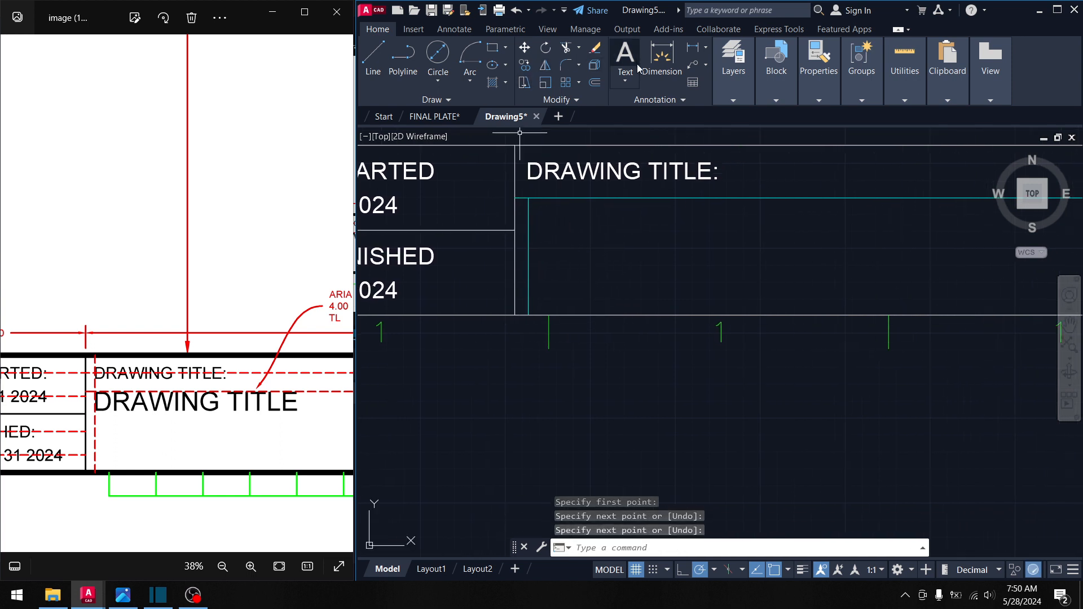
drag(259, 310, 235, 311)
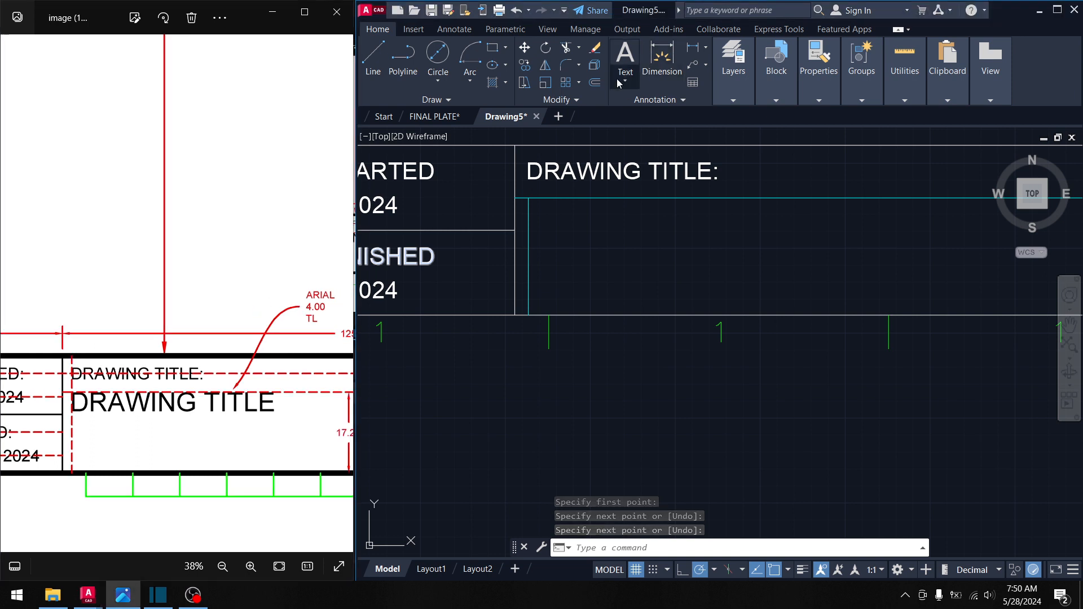
- Create a multiline text box in the title cell with ByLayer colour, height 4, Top Left justification
click(650, 124)
click(629, 79)
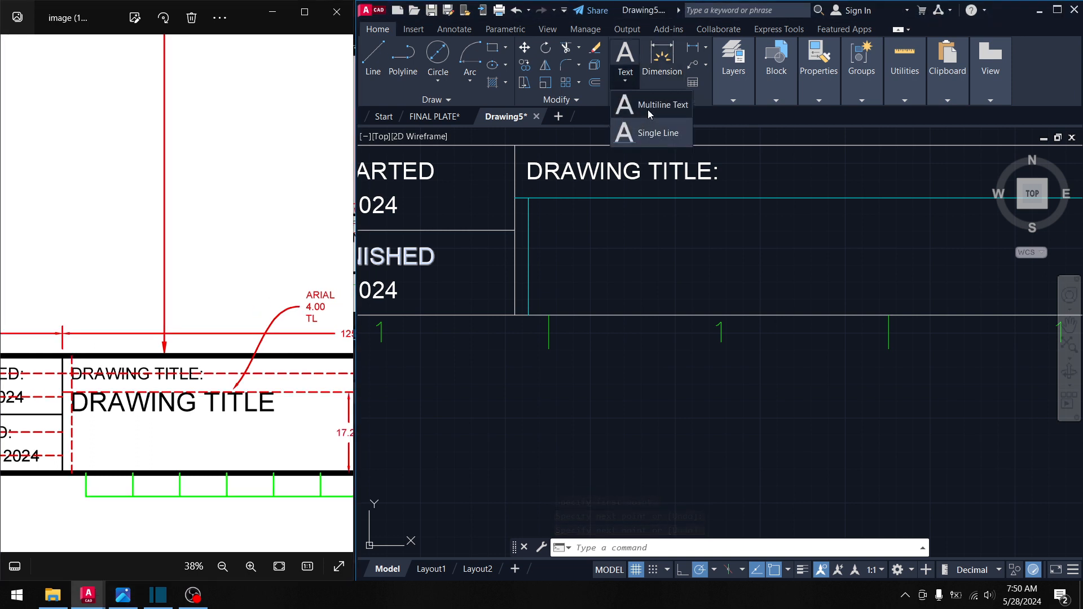
click(647, 108)
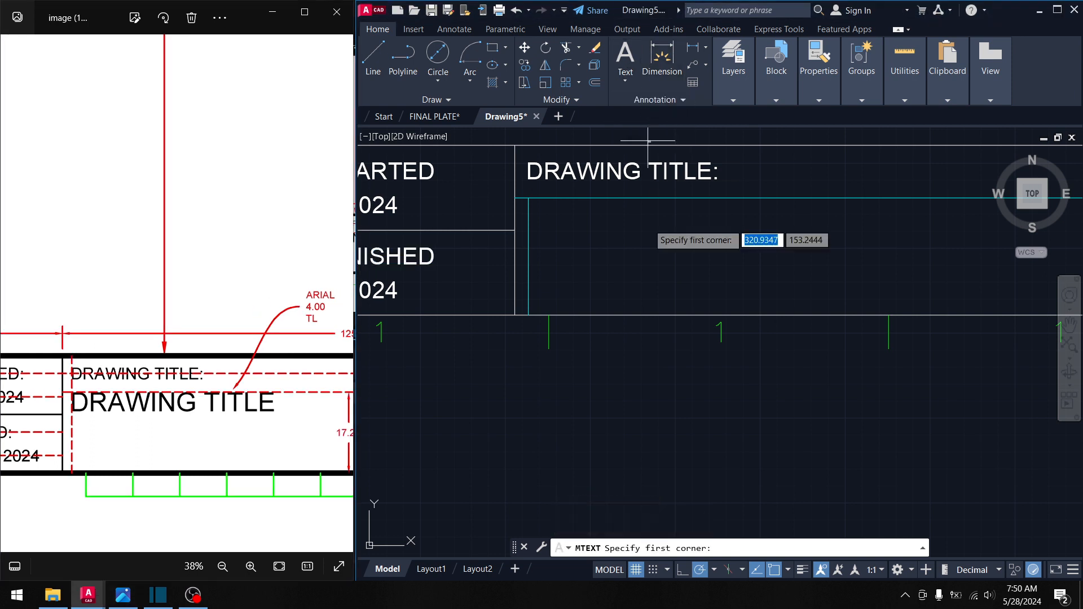
click(528, 198)
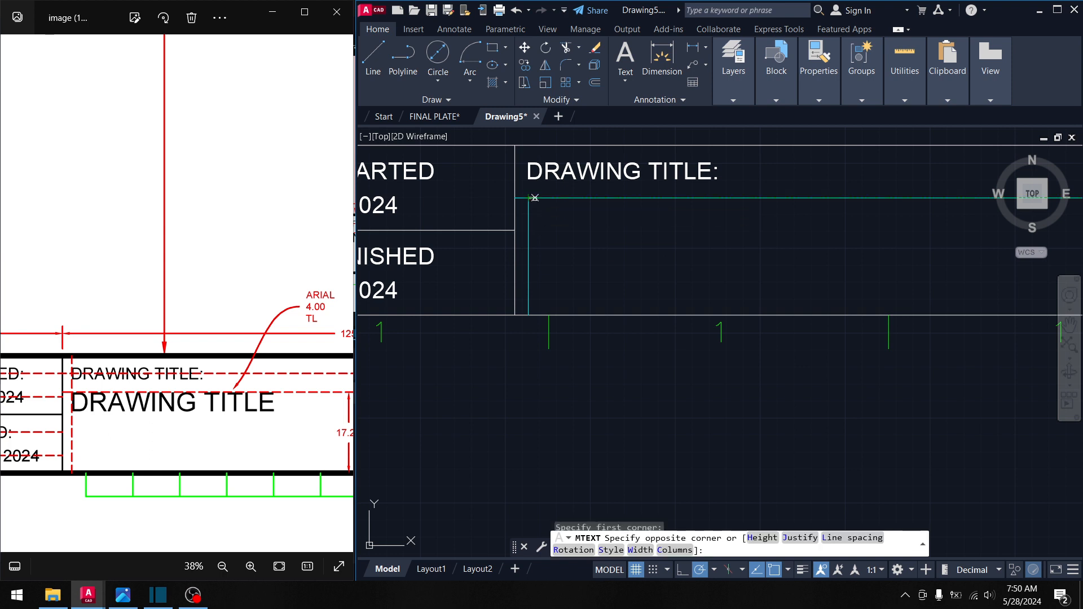
click(745, 263)
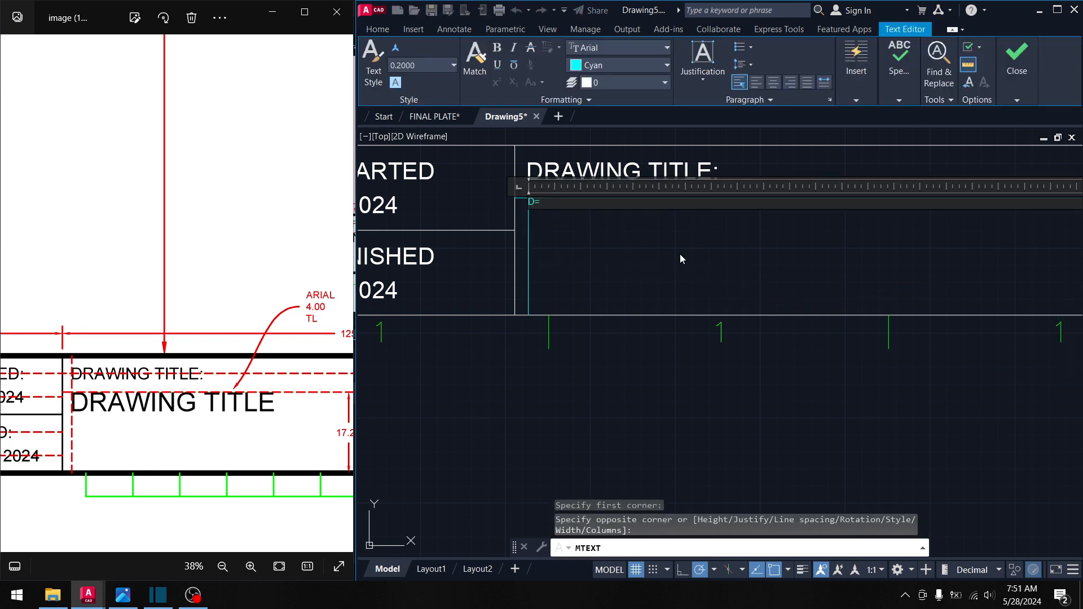
click(597, 65)
click(597, 66)
click(596, 65)
click(591, 81)
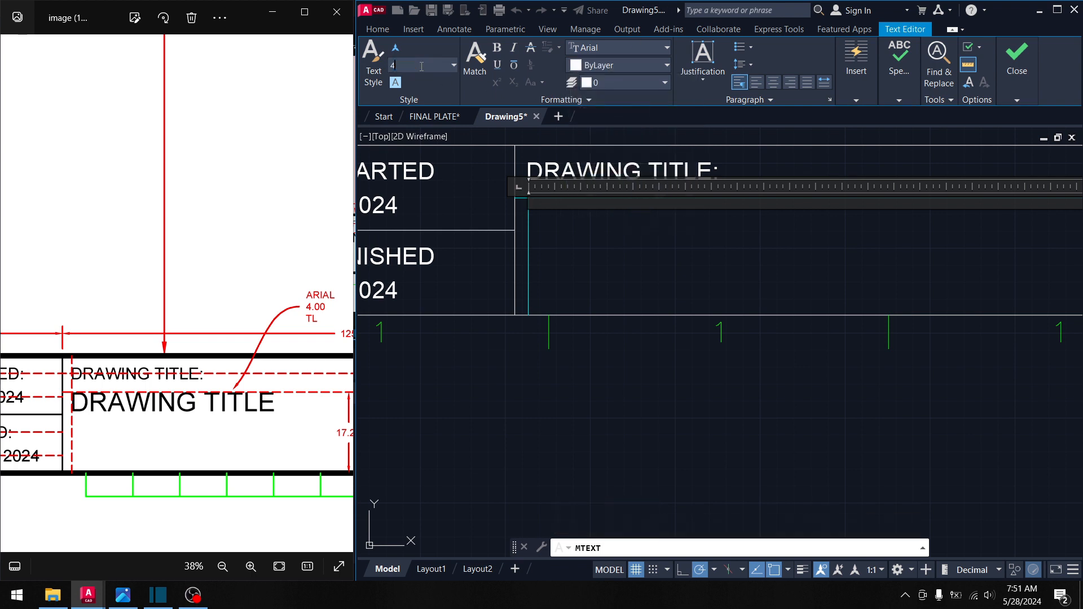
key(Return)
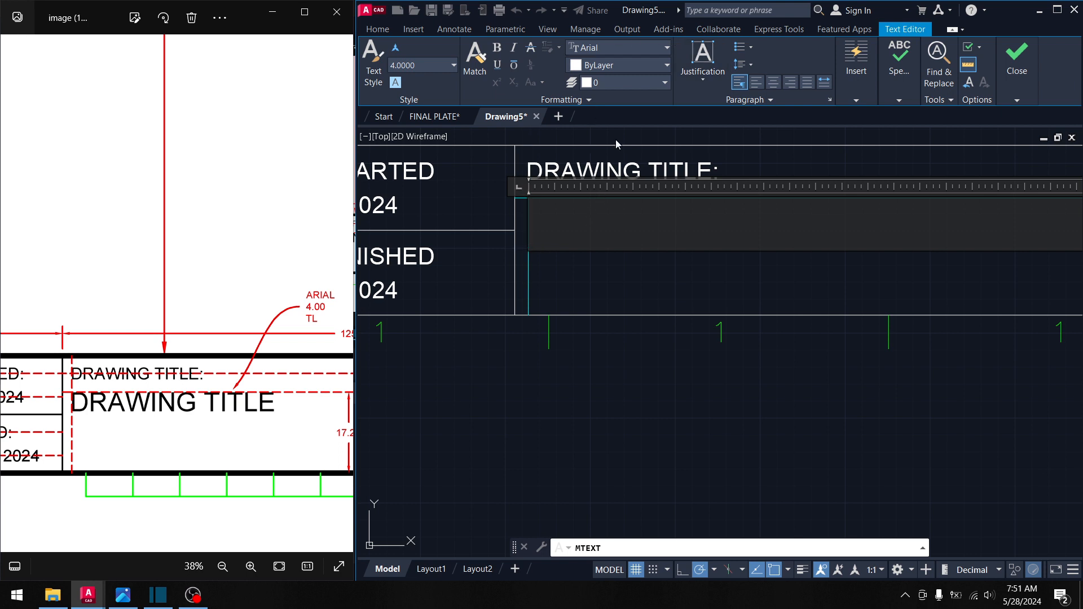
click(703, 60)
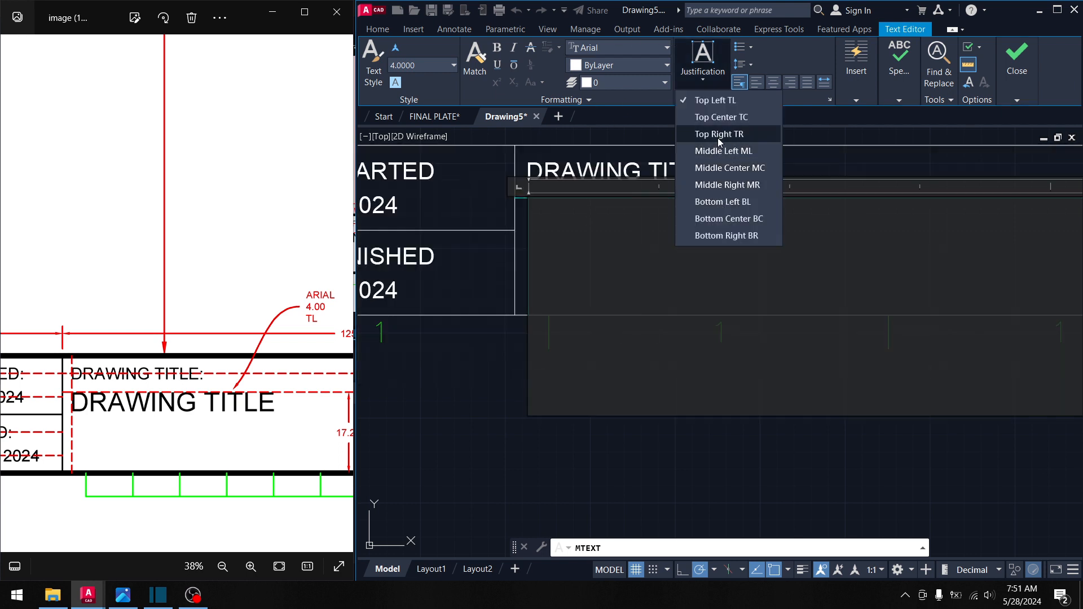
click(708, 100)
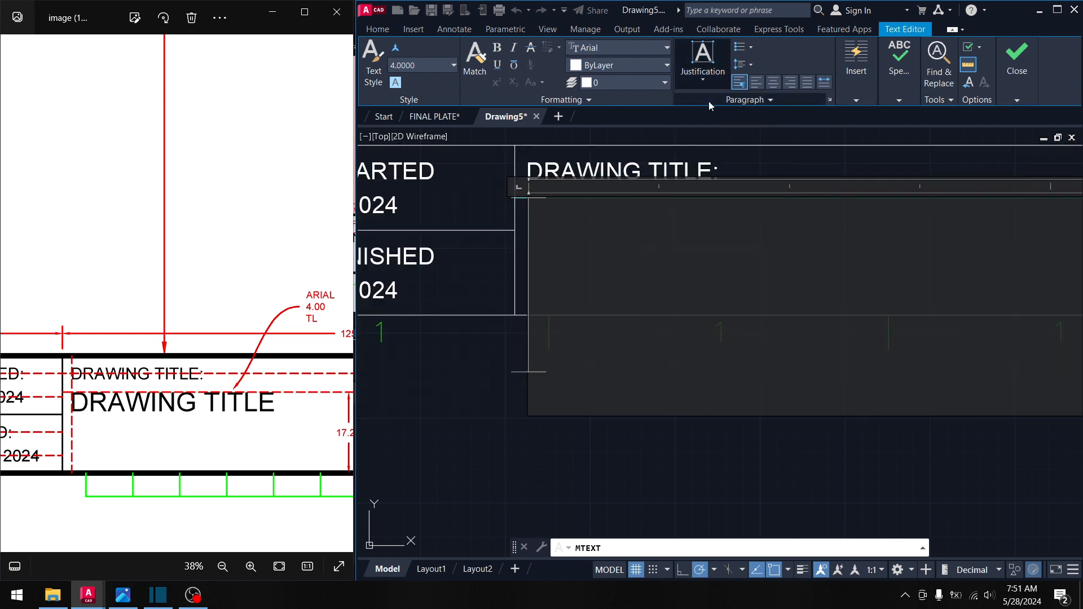
- Type 'DRAWING TITLE', correct the typo, and commit the text
text(D)
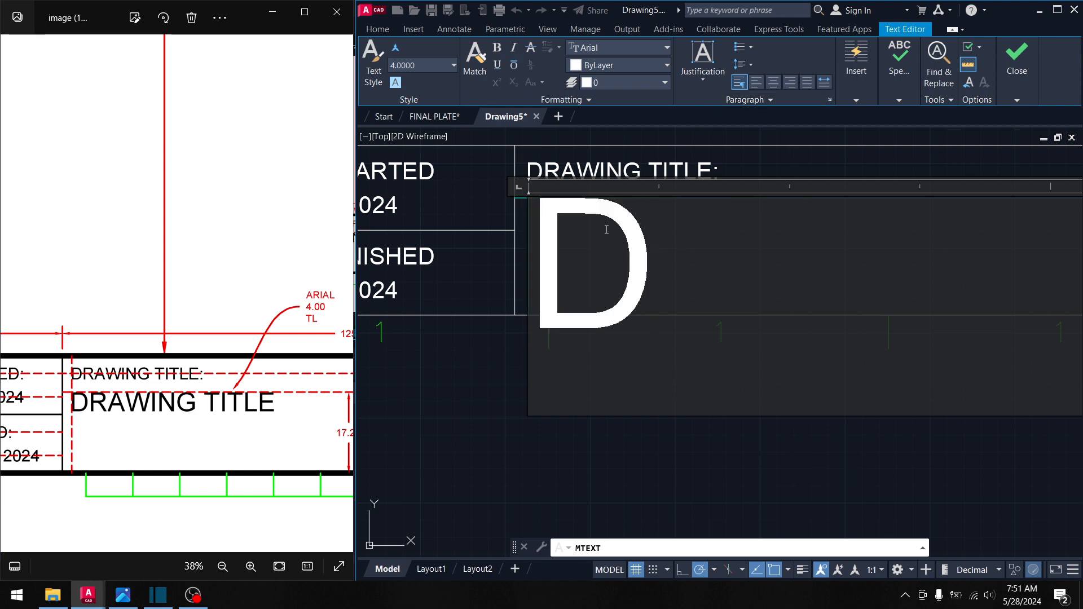
text(RAWING TITLE)
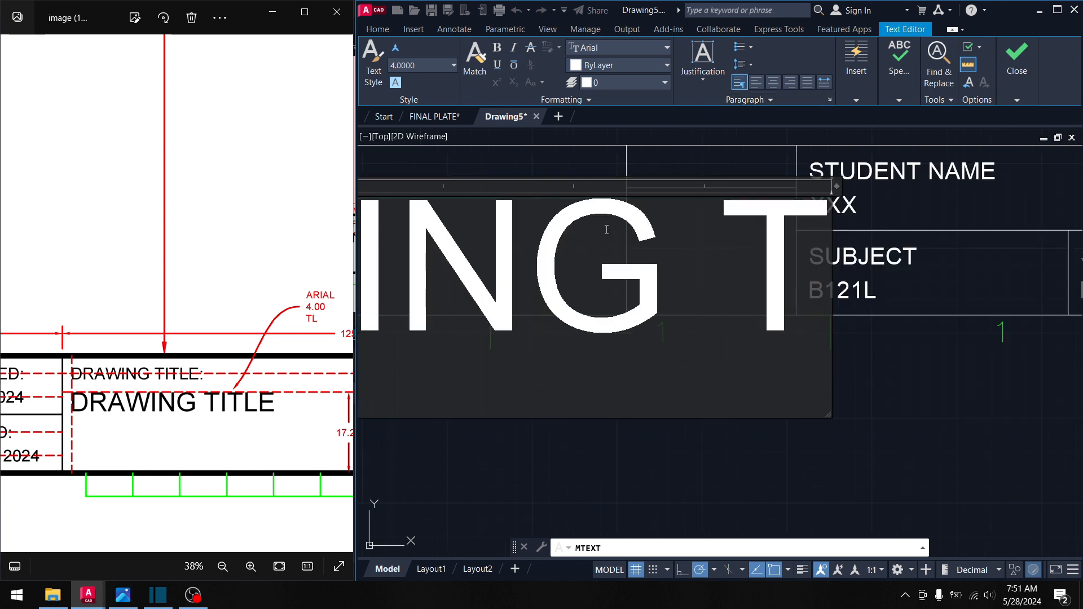
key(BackSpace)
key(BackSpace)
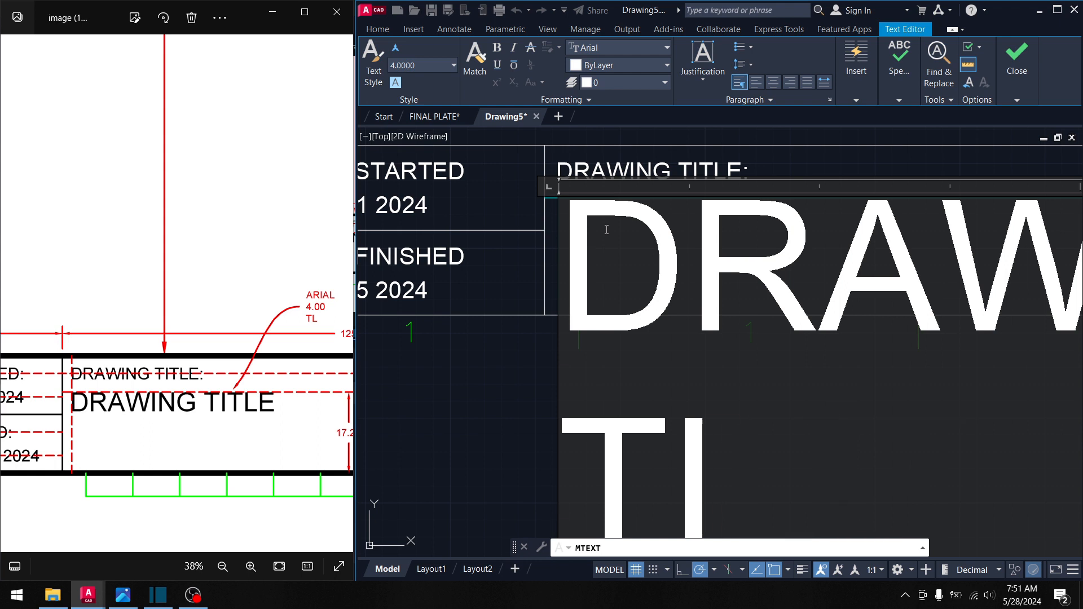
text(TLE)
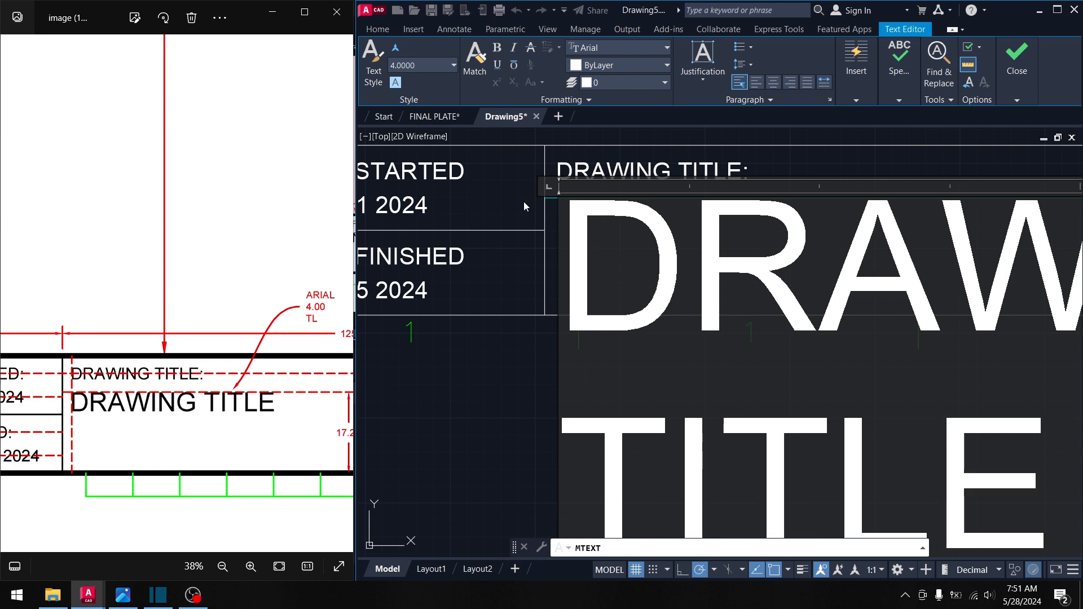
click(417, 417)
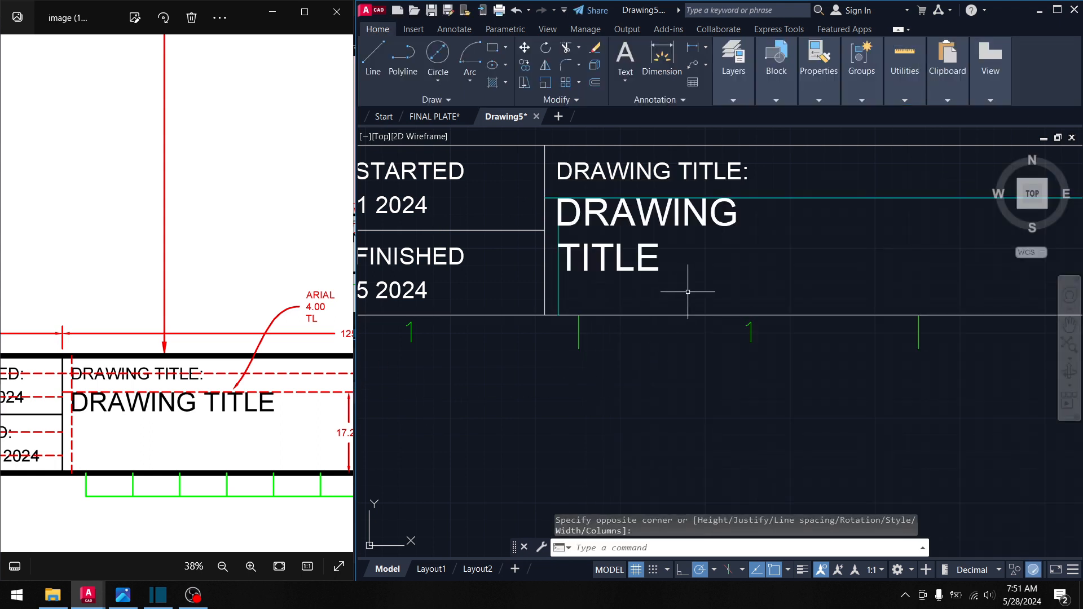
- Widen the DRAWING TITLE text box so the title fits on one line
click(550, 268)
click(481, 248)
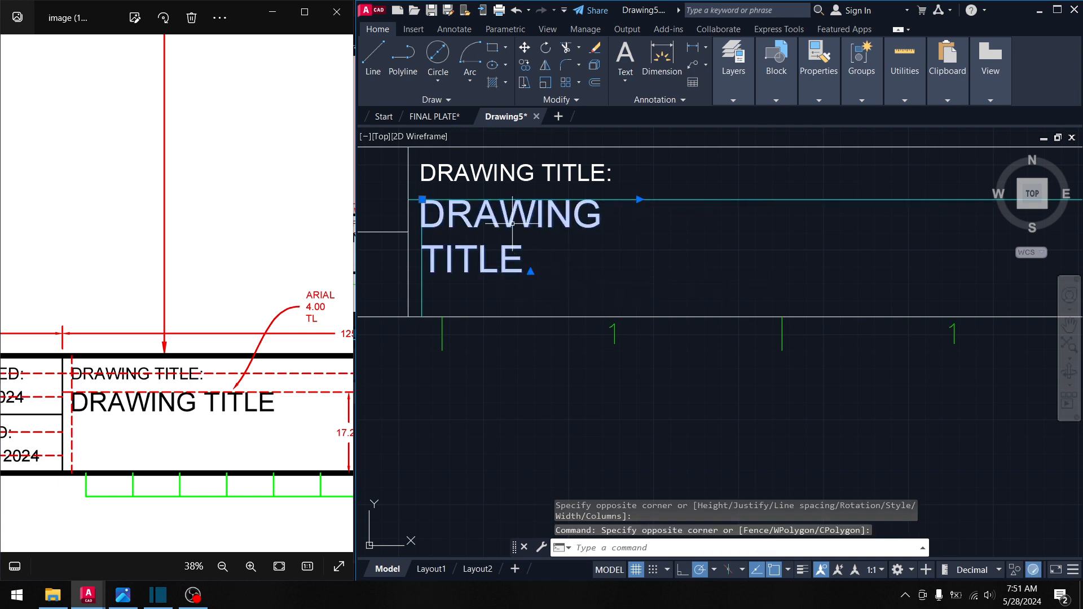
key(Escape)
click(572, 218)
click(537, 221)
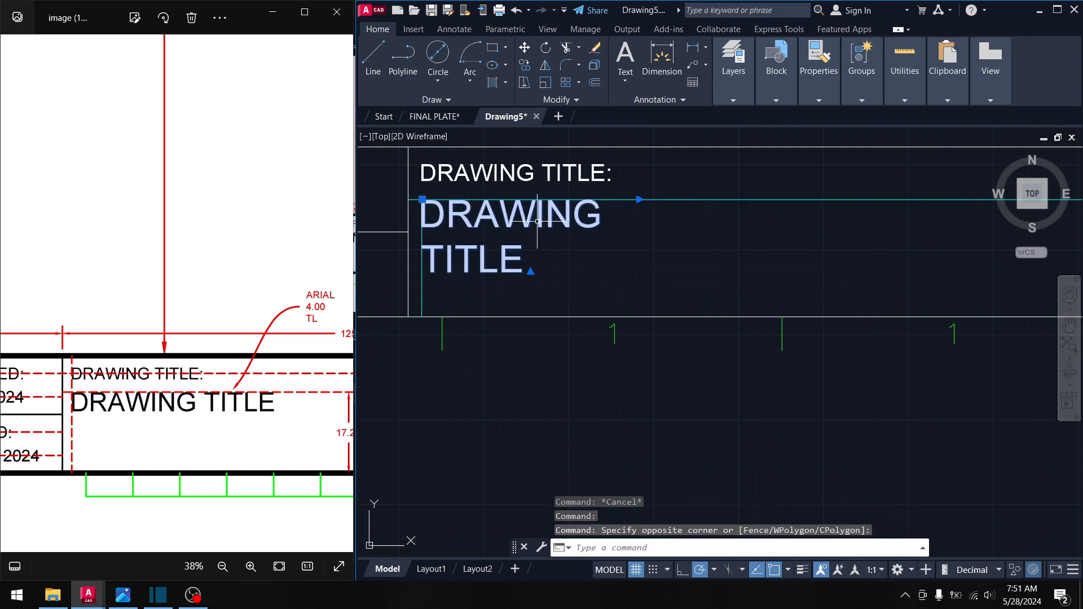
double_click(536, 221)
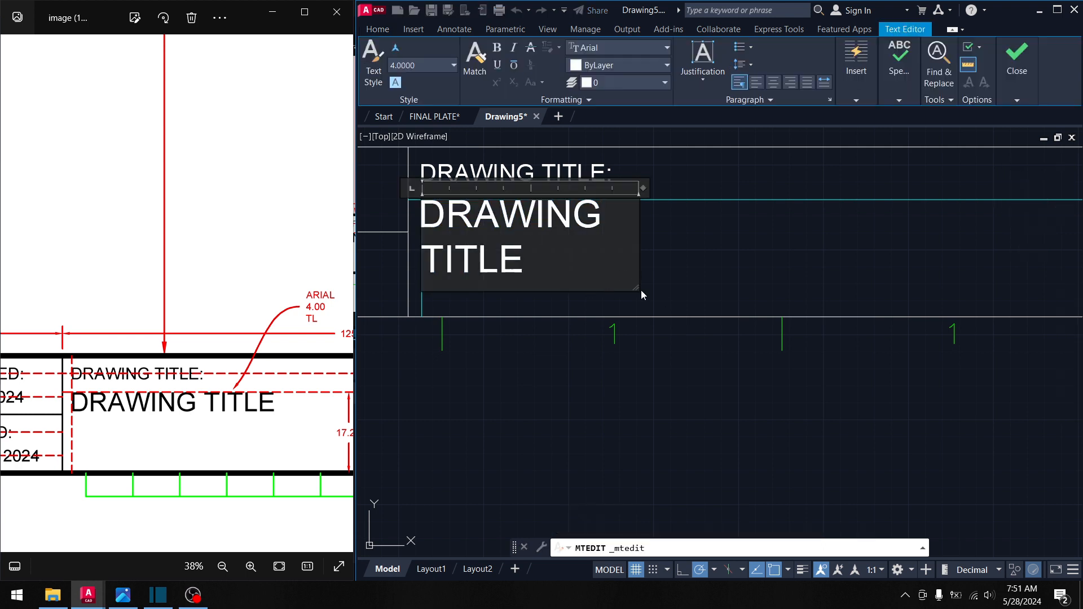
drag(634, 288, 743, 248)
click(790, 267)
- Erase the horizontal and vertical guide lines in the title cell
click(790, 268)
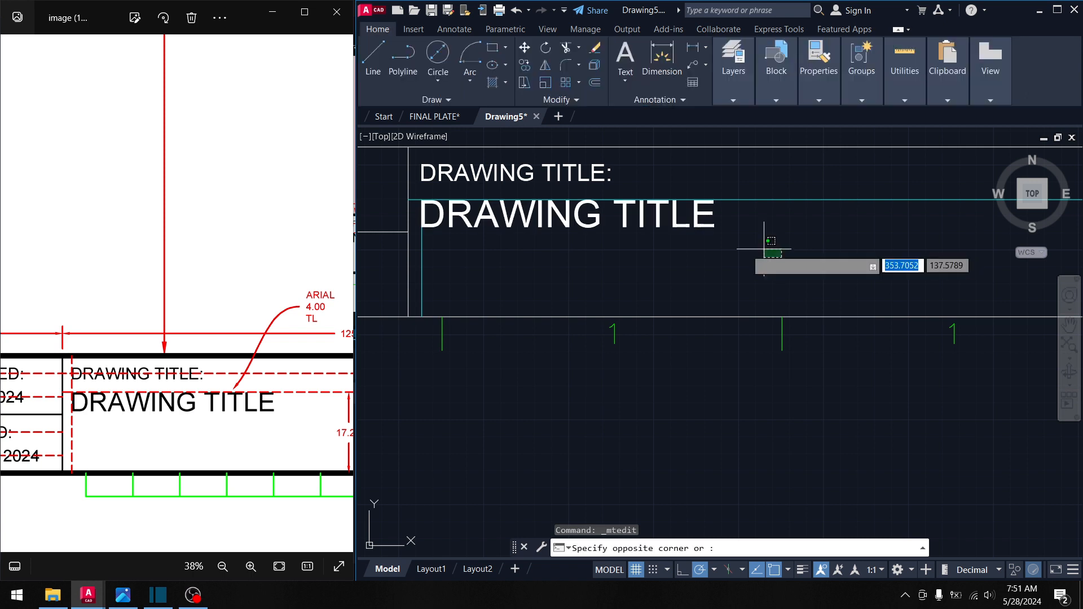
key(Escape)
click(793, 212)
click(509, 268)
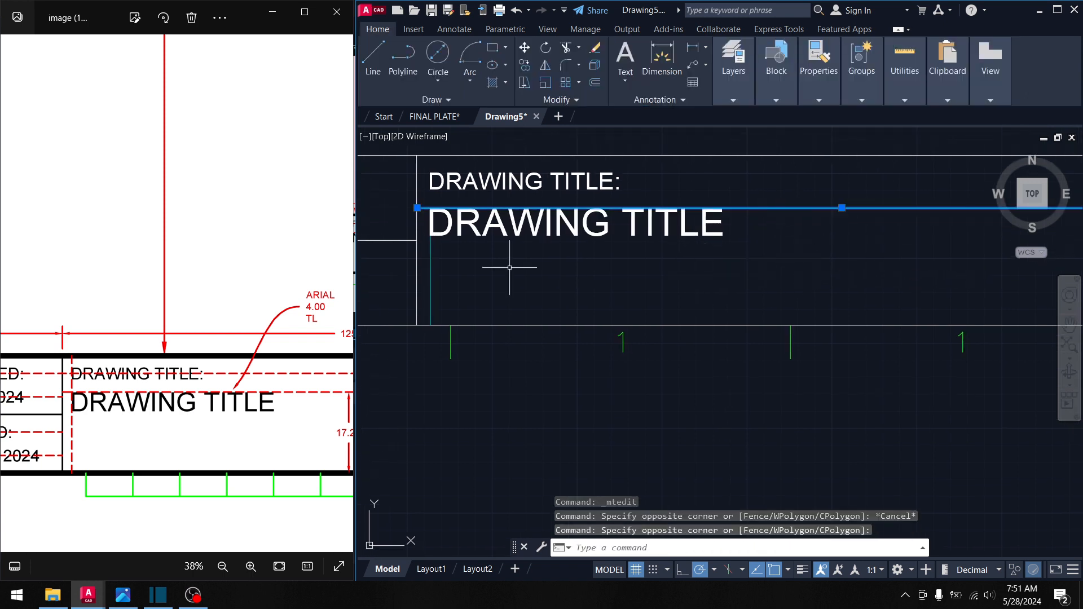
click(445, 279)
click(420, 271)
middle_drag(475, 306, 445, 323)
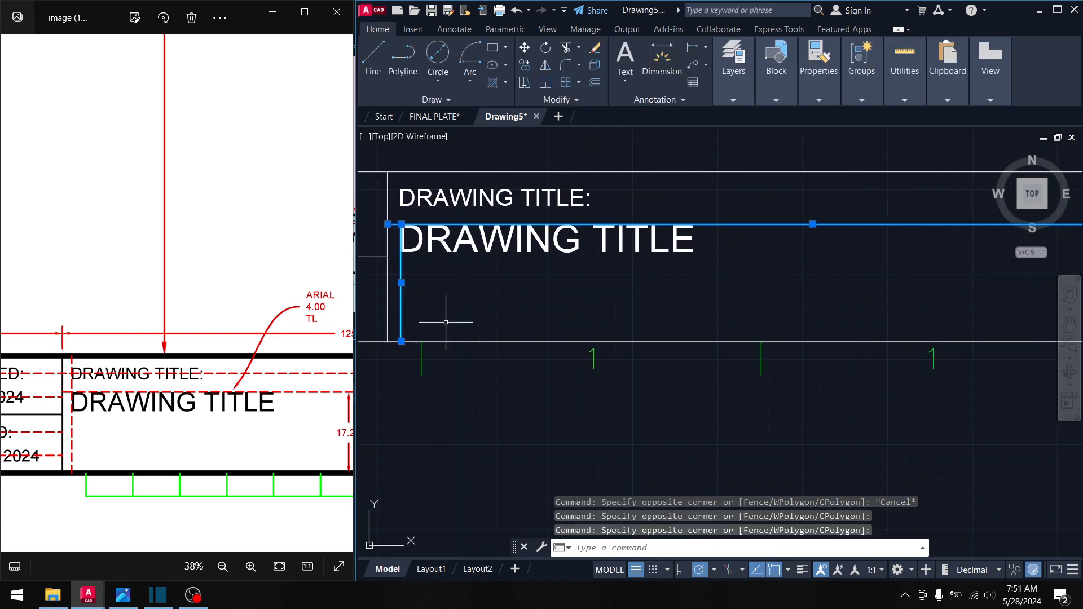
key(Delete)
- Zoom to the STUDENT NAME, SUBJECT and SECTION cells and pan the reference to PLATE NO. 000
middle_drag(612, 286, 577, 300)
scroll(507, 310, down, 2)
scroll(251, 413, down, 3)
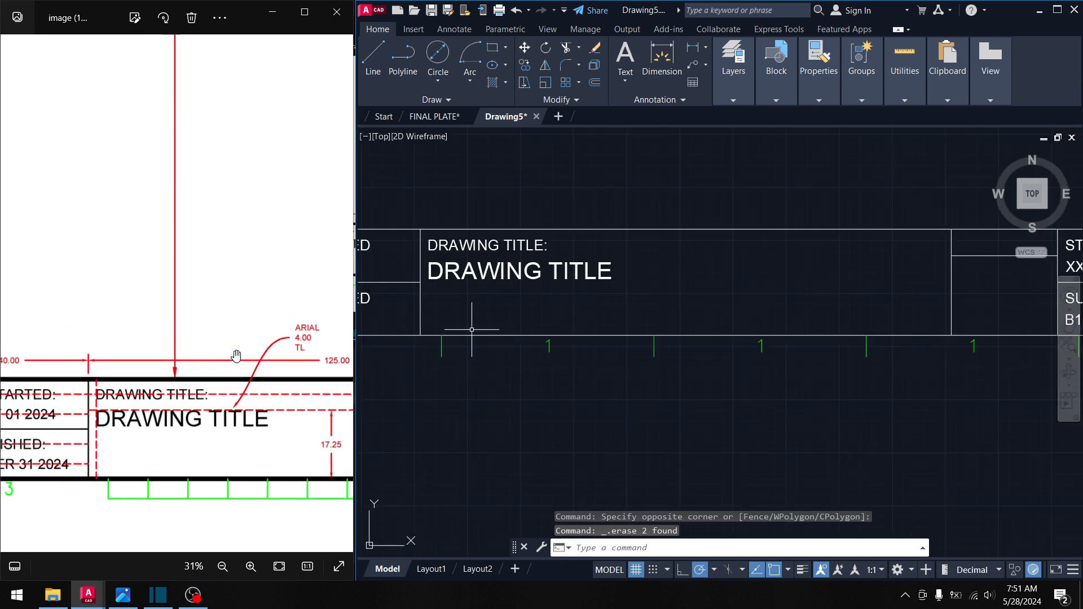
drag(252, 413, 167, 413)
scroll(569, 345, down, 3)
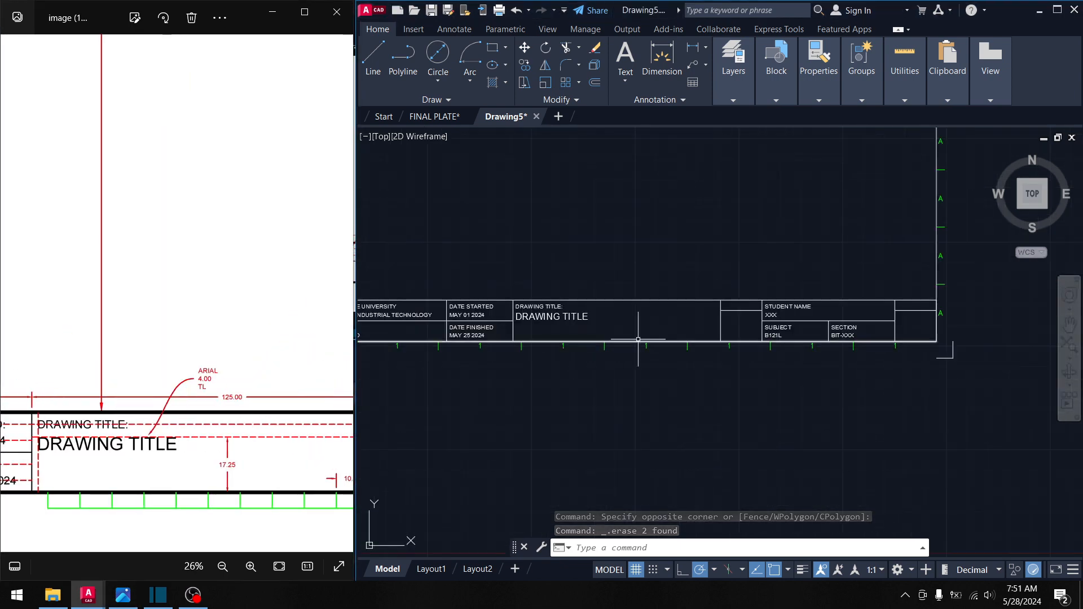
scroll(602, 323, up, 4)
middle_drag(677, 303, 518, 316)
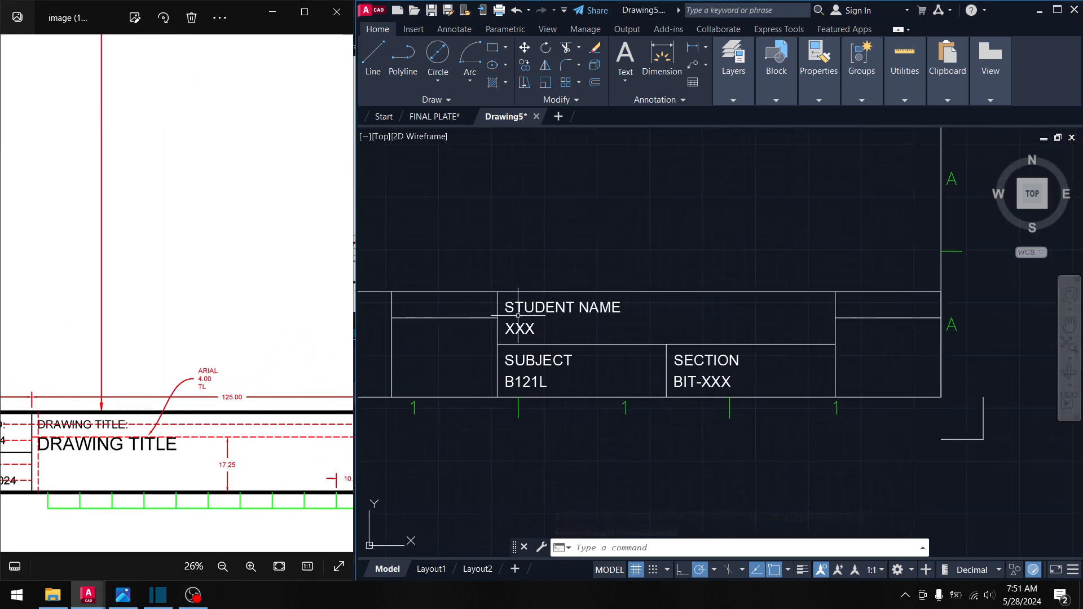
middle_drag(458, 342, 494, 336)
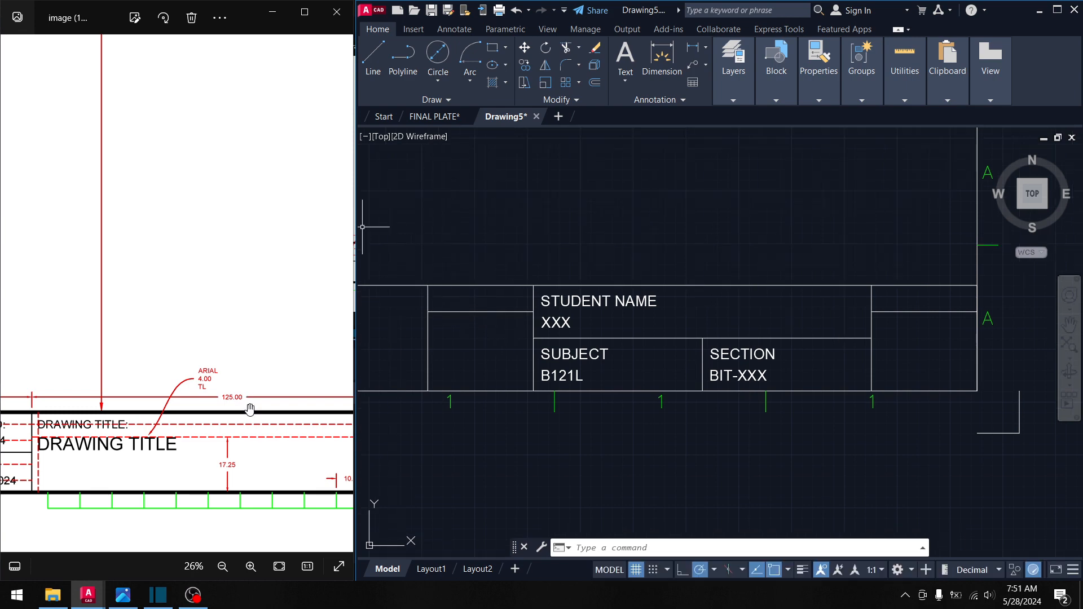
drag(250, 409, 165, 410)
mouse_move(288, 437)
mouse_down()
mouse_move(194, 437)
mouse_move(215, 430)
mouse_up()
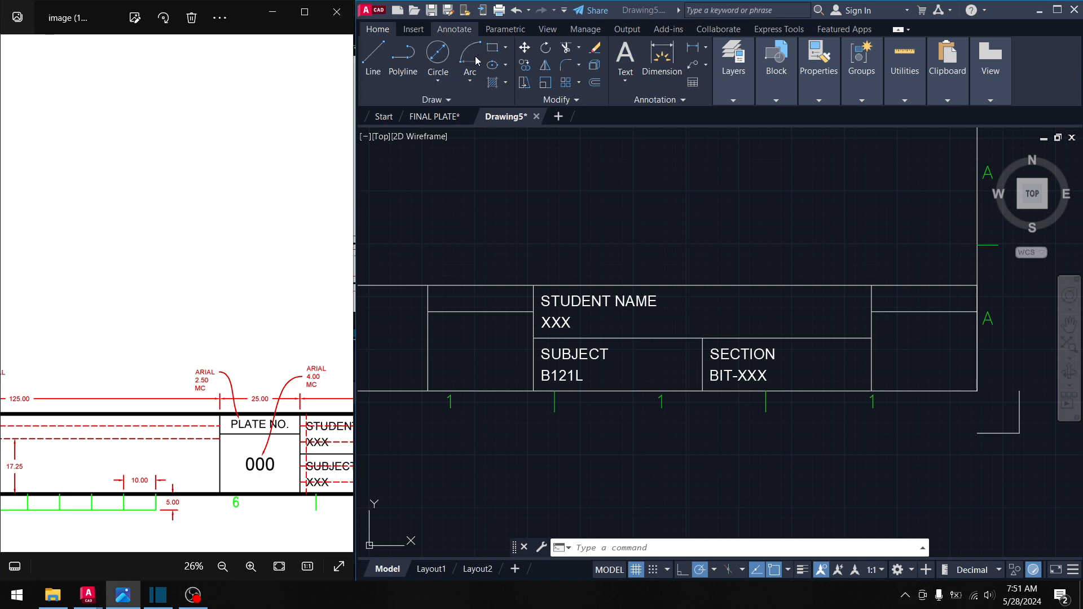
- Start a new multiline text box, then cancel it
click(642, 117)
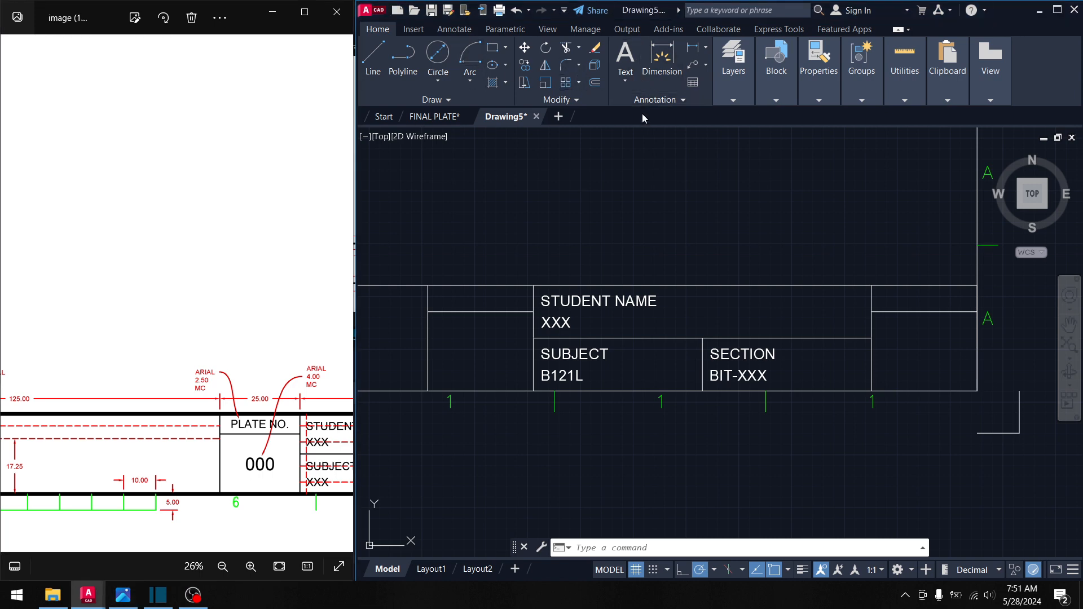
click(628, 80)
click(646, 105)
click(485, 224)
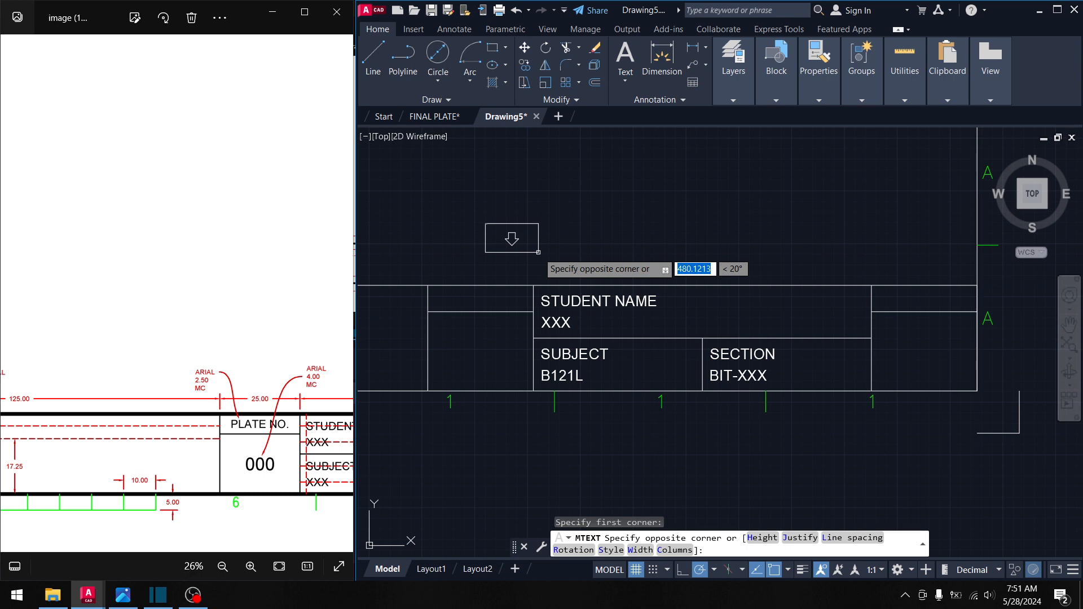
middle_drag(538, 252, 606, 244)
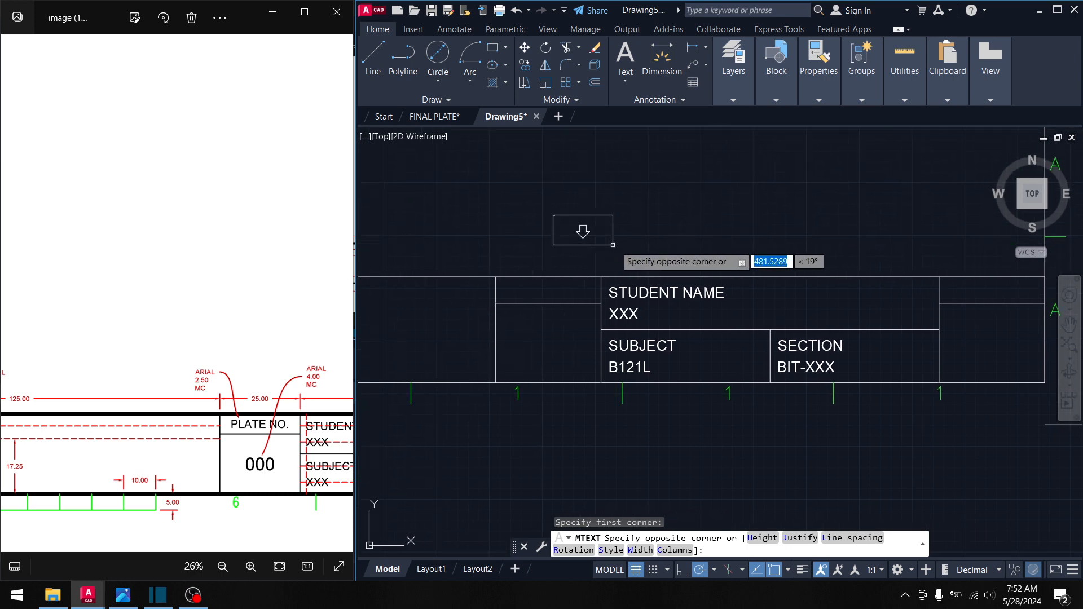
key(Escape)
- Copy the XXX under STUDENT NAME and paste it above the title block
click(629, 307)
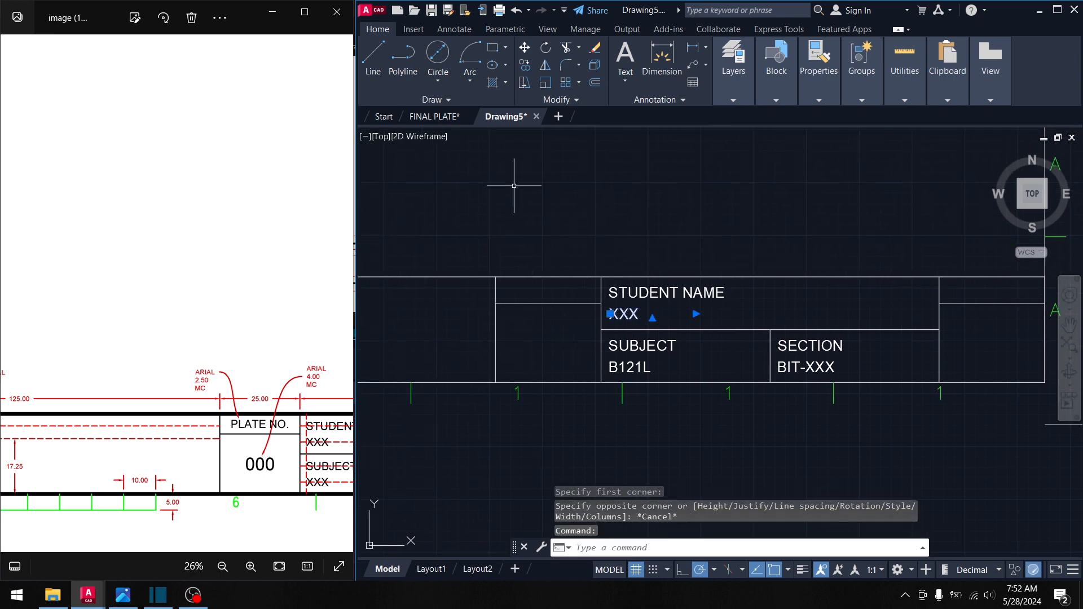
key(ctrl+c)
key(ctrl+v)
click(506, 219)
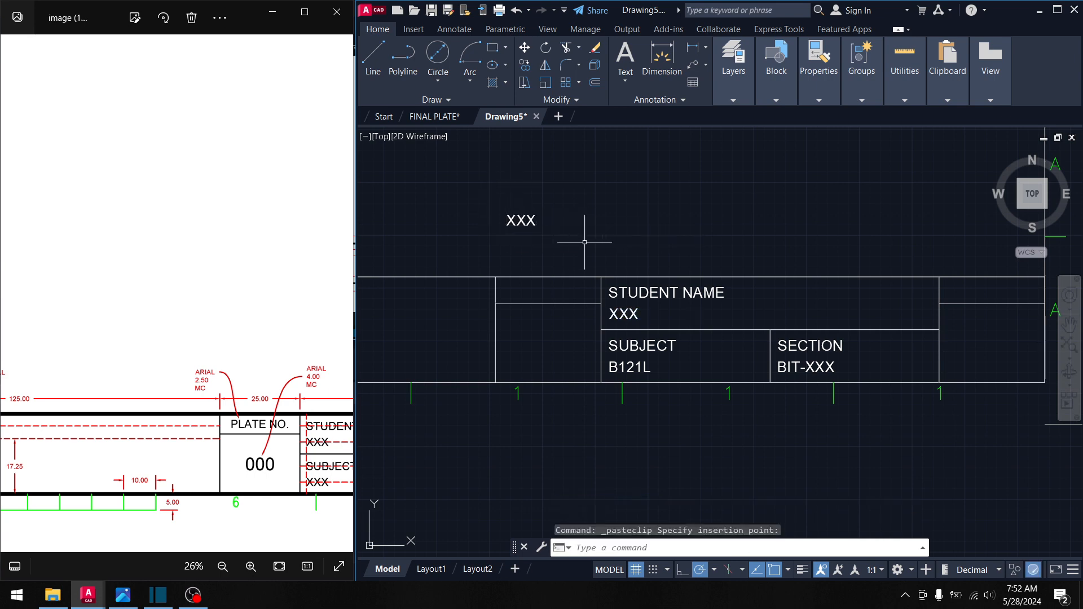
click(506, 213)
key(Escape)
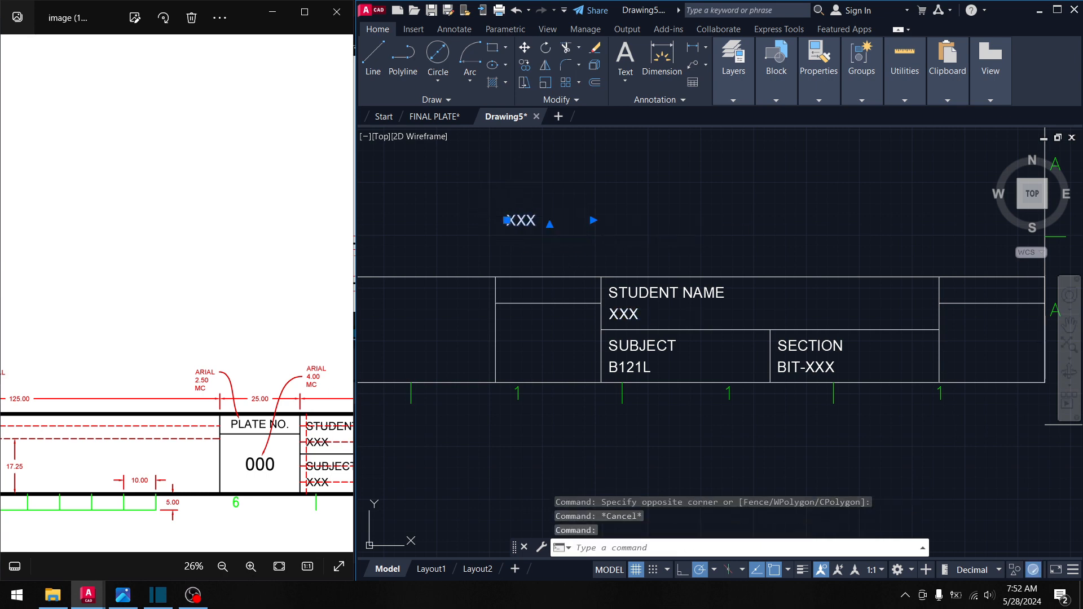
- Set the pasted XXX's justification to Middle Center and close the editor
double_click(516, 220)
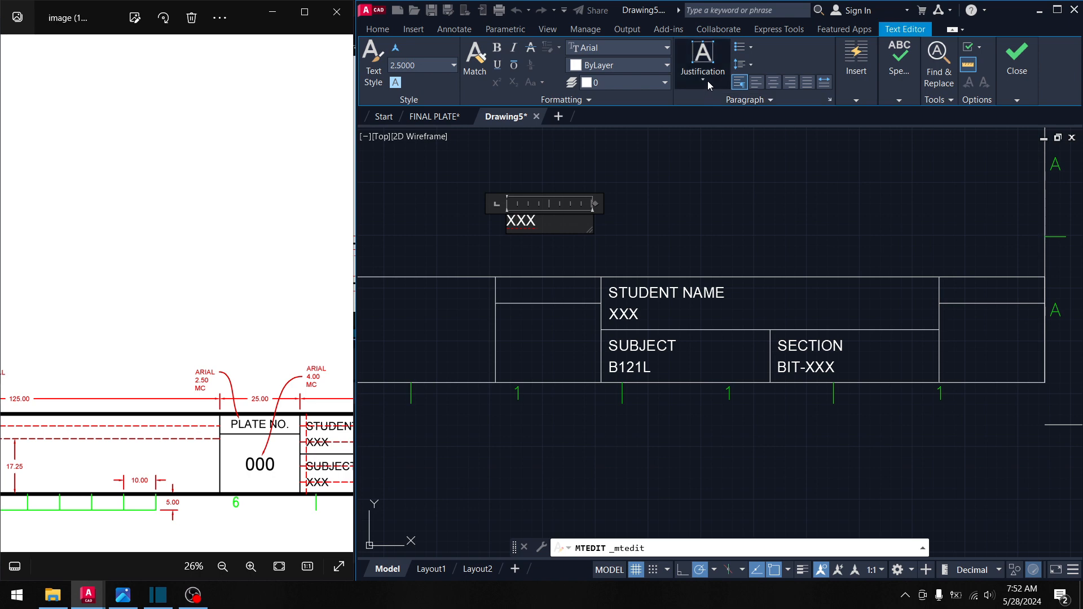
click(705, 79)
click(726, 164)
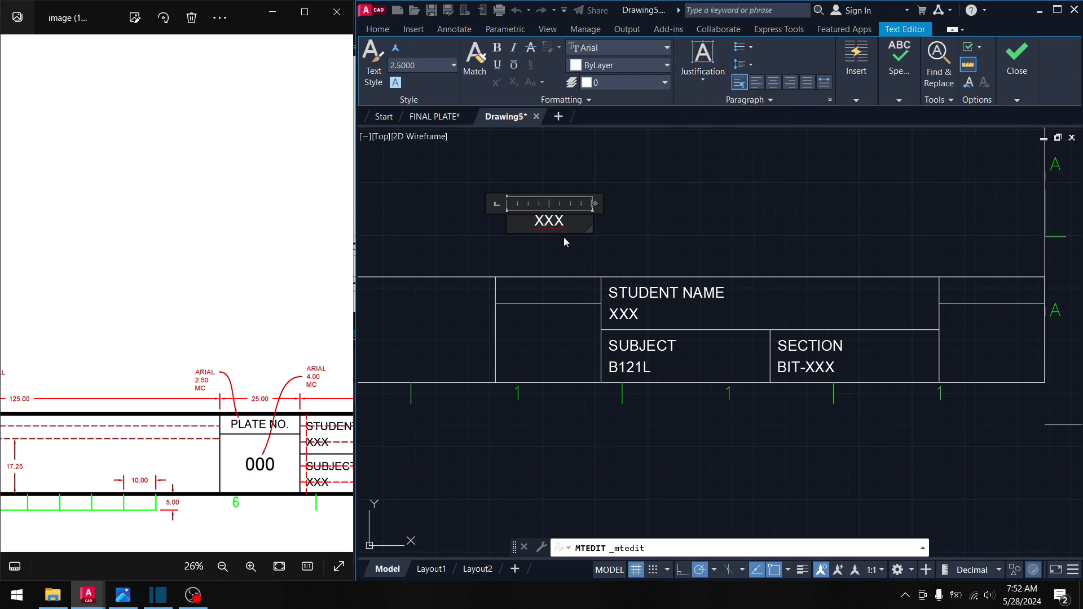
click(564, 239)
key(Escape)
click(576, 241)
click(546, 205)
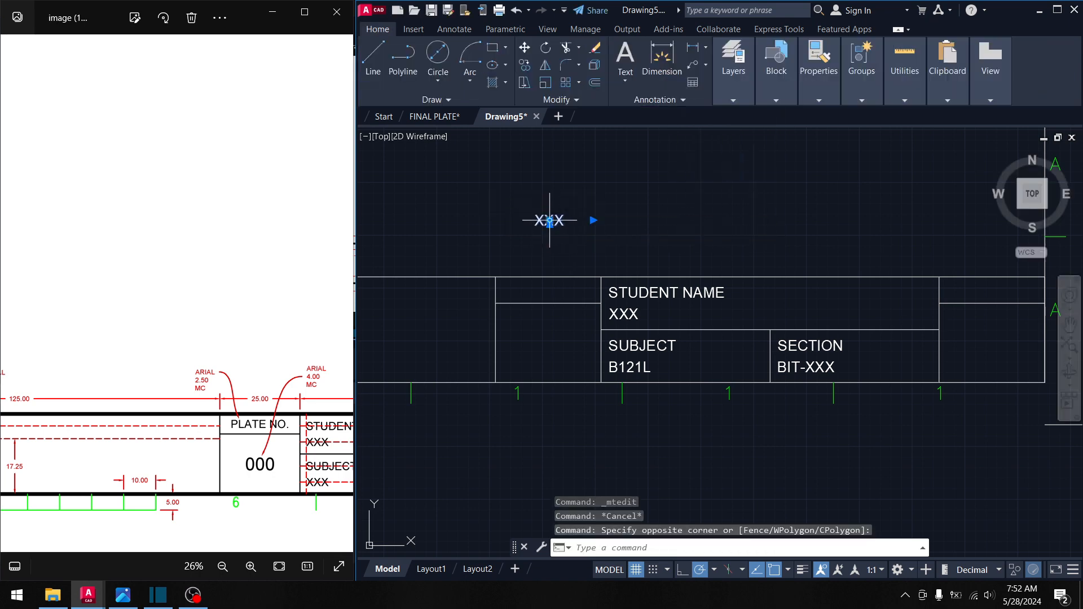
scroll(550, 220, up, 5)
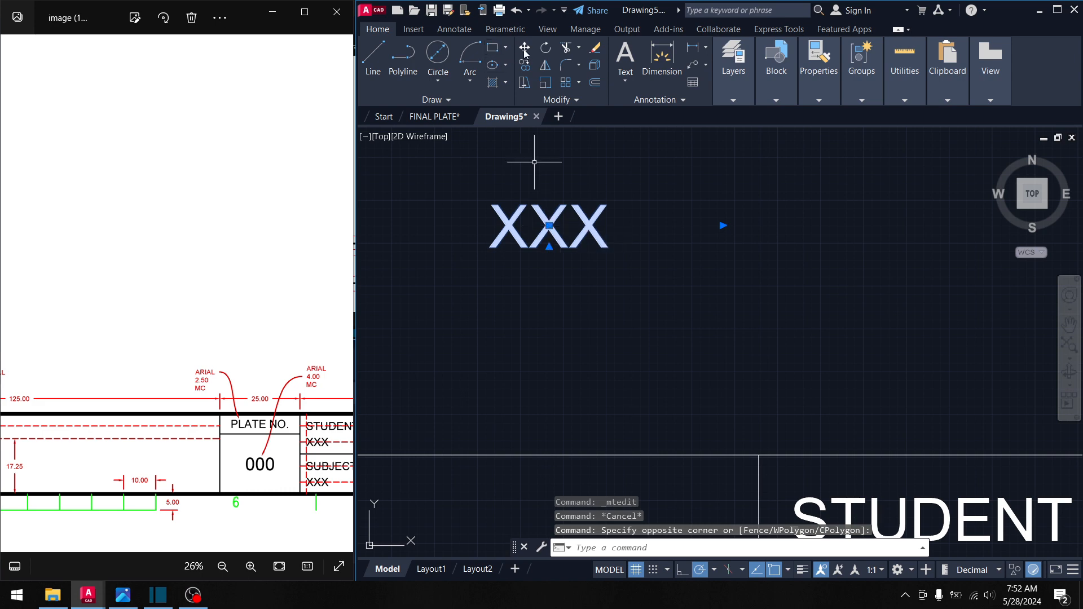
- Move the XXX text to the centre of its title-block cell using Mid Between 2 Points
key(Escape)
click(548, 235)
click(509, 206)
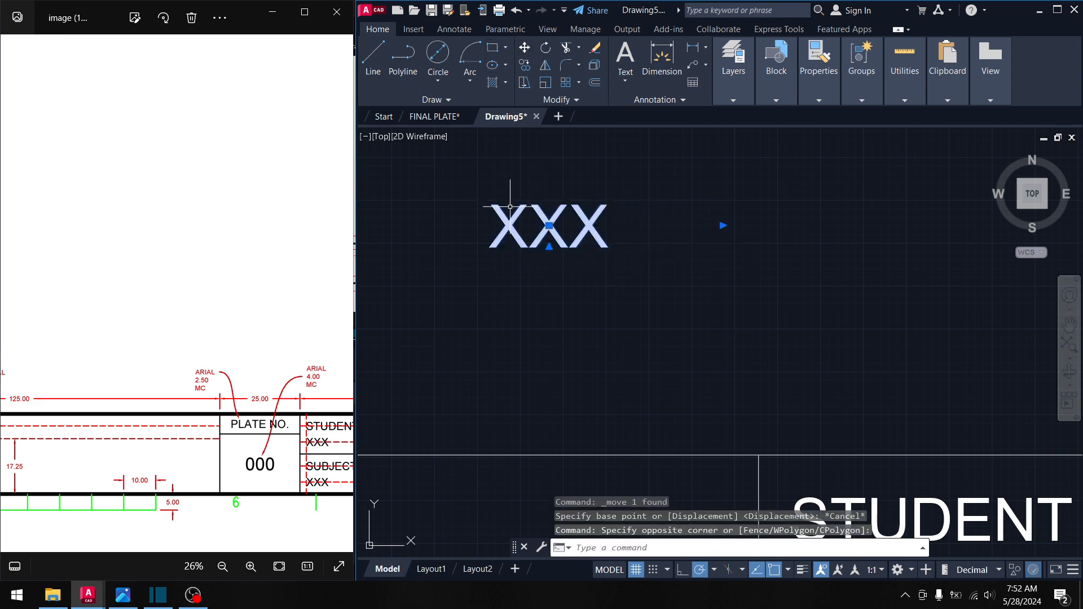
click(548, 225)
middle_drag(520, 351, 652, 237)
scroll(635, 258, down, 4)
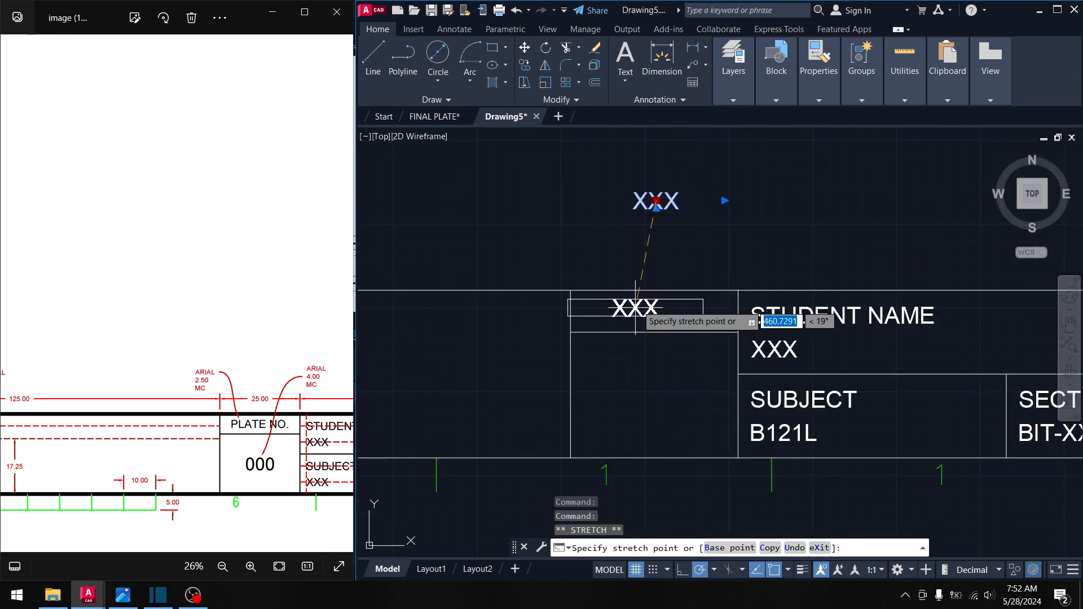
shift+right_click(637, 305)
click(698, 291)
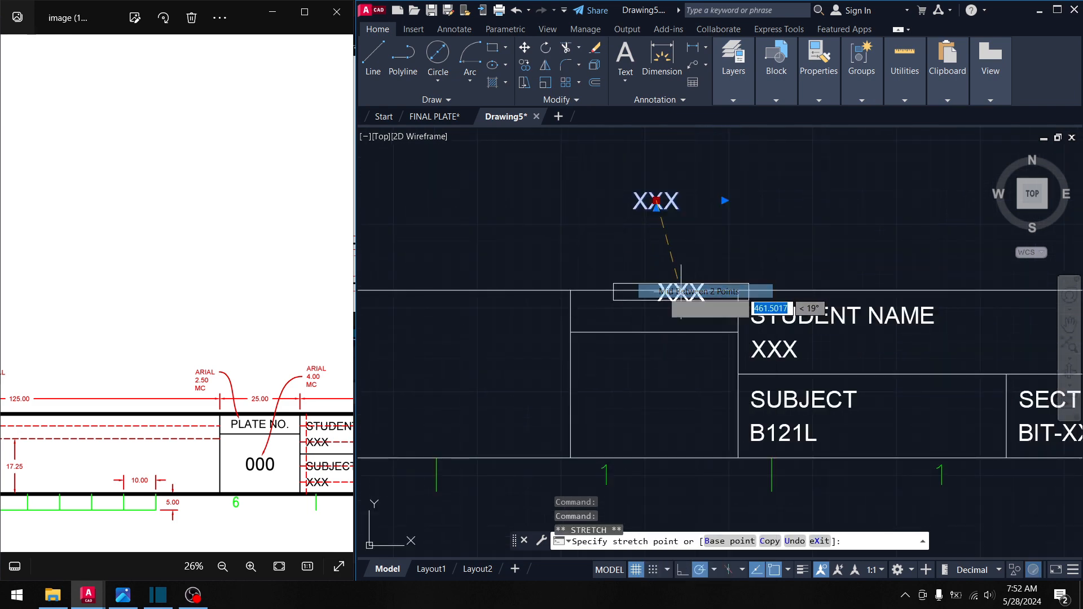
click(570, 290)
click(738, 332)
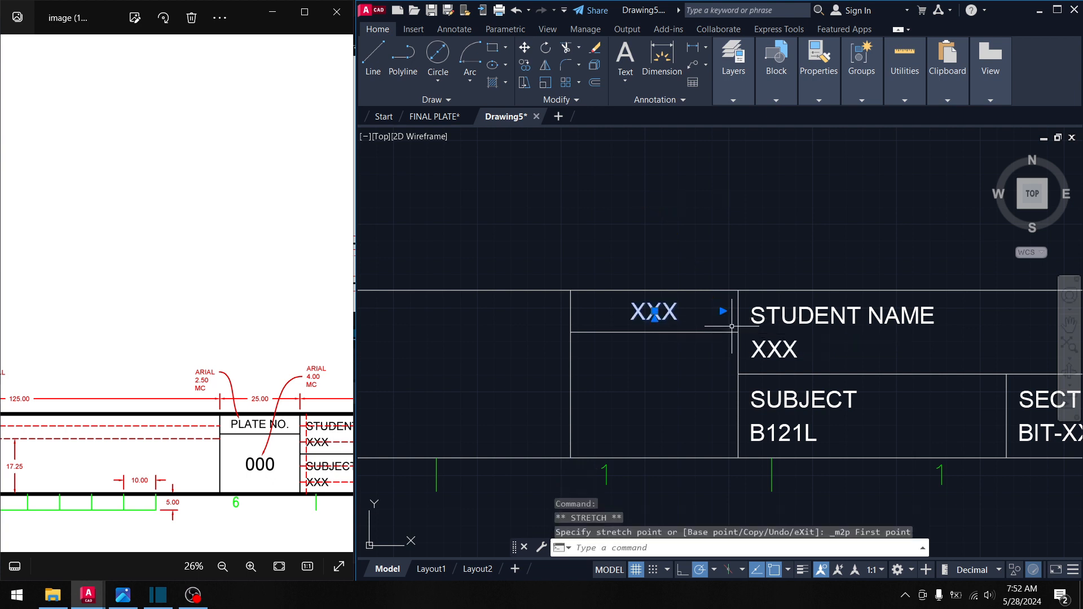
- Paste another copy of XXX near the title block's right-hand cells
middle_drag(892, 342, 502, 284)
middle_drag(738, 256, 590, 288)
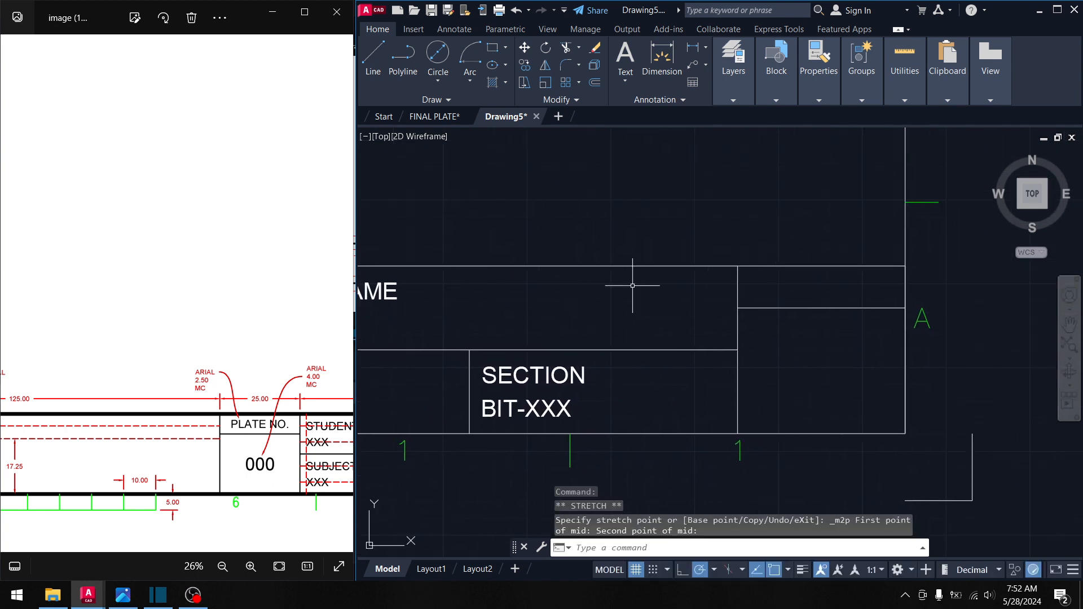
key(ctrl+v)
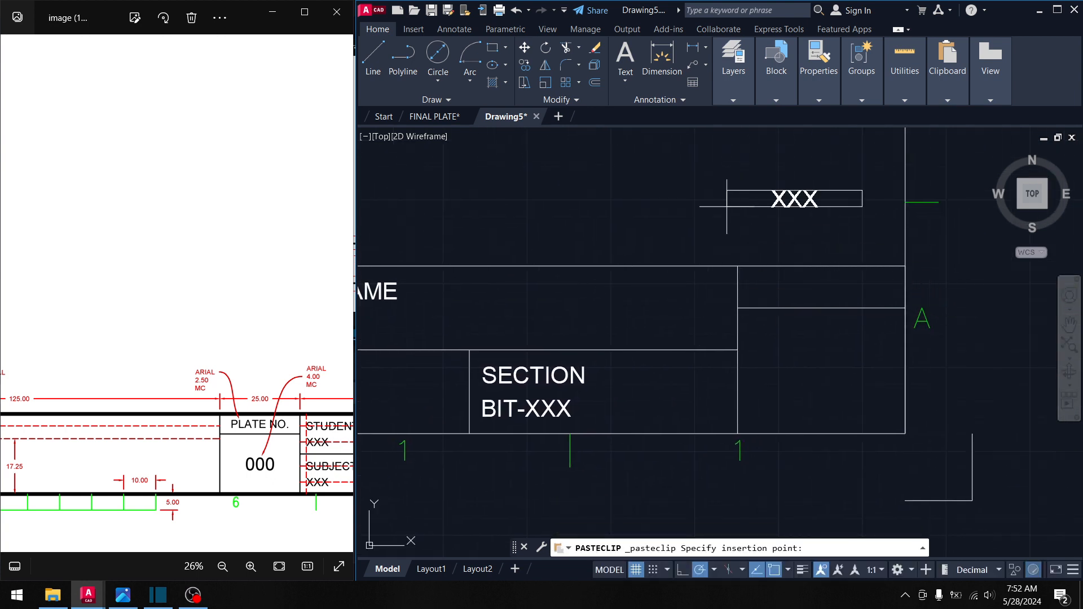
click(850, 219)
click(798, 199)
click(794, 198)
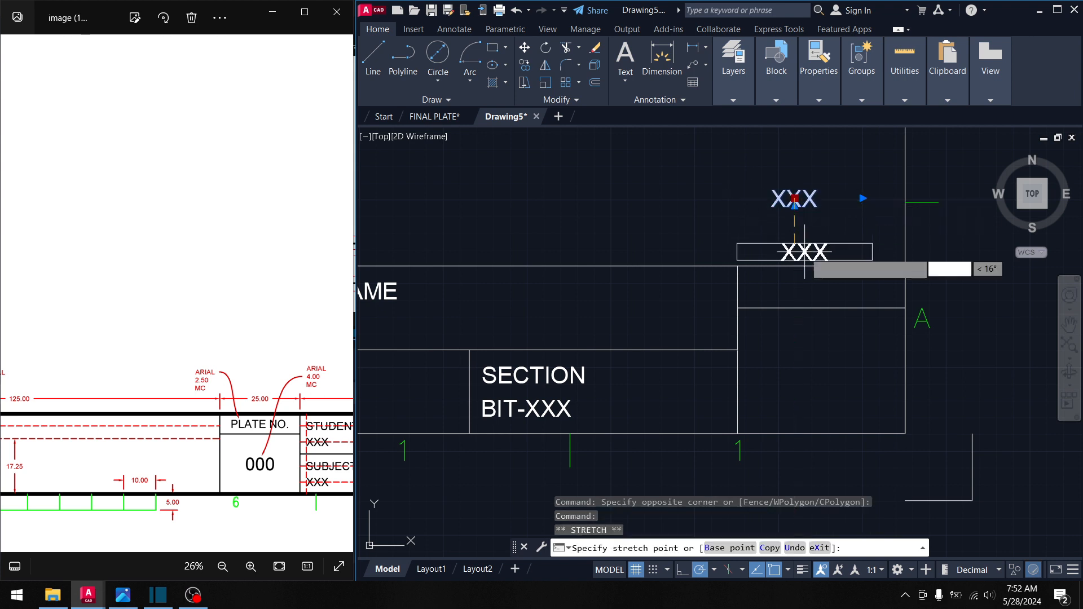
- Centre the pasted XXX in the upper right-hand cell using Mid Between 2 Points
middle_drag(805, 251, 629, 254)
key(space)
shift+right_click(623, 288)
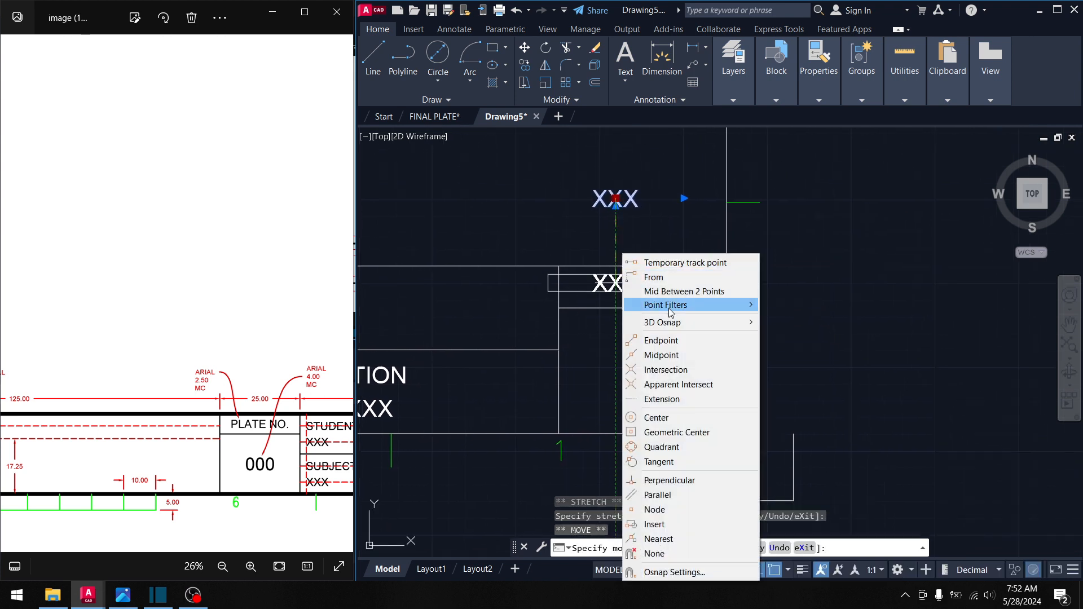
click(668, 291)
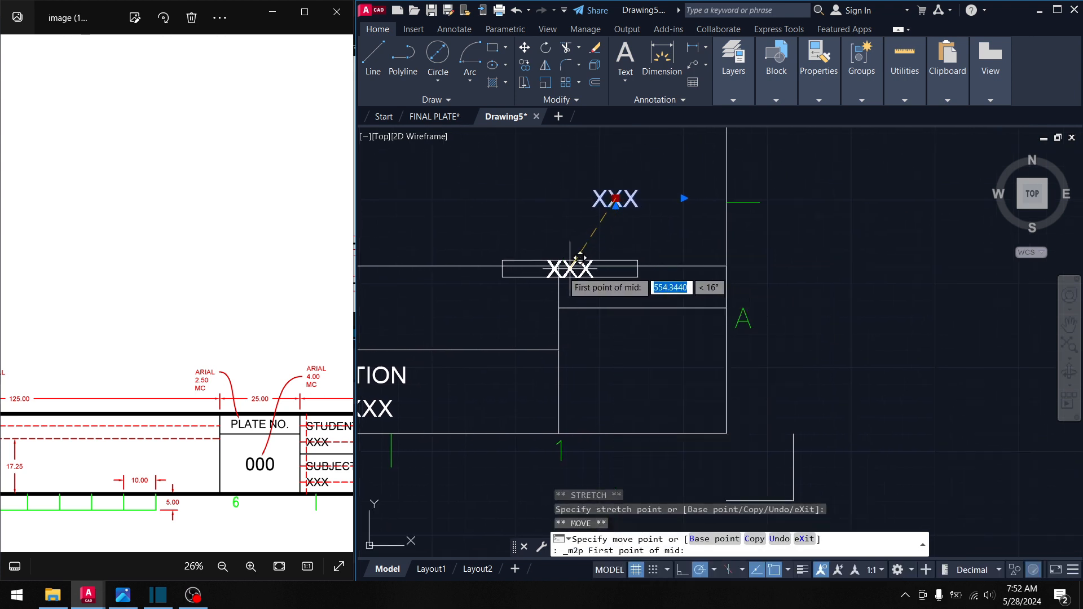
click(559, 265)
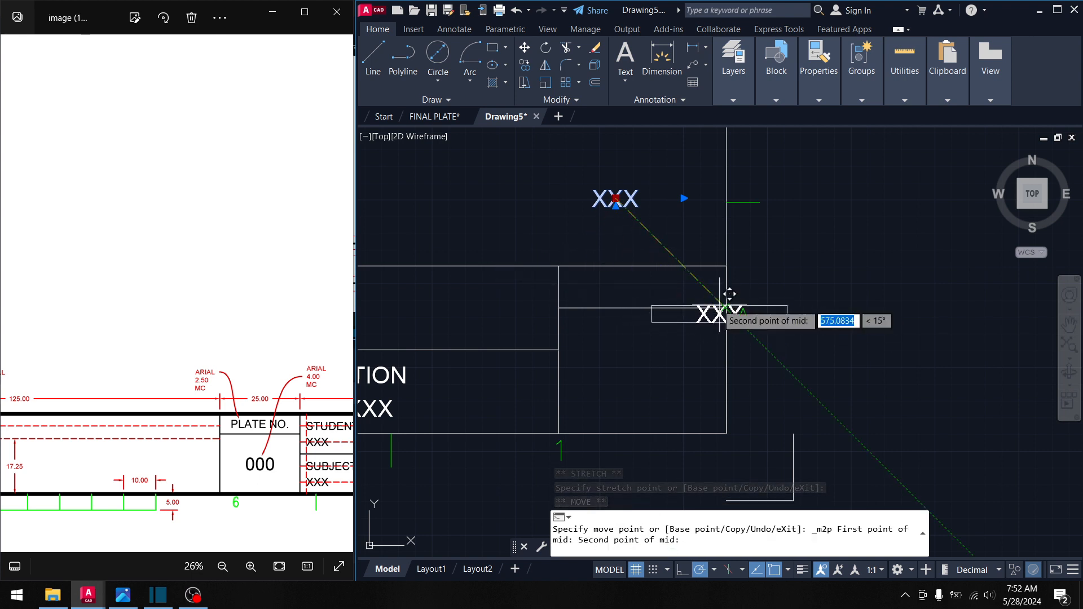
scroll(728, 293, up, 4)
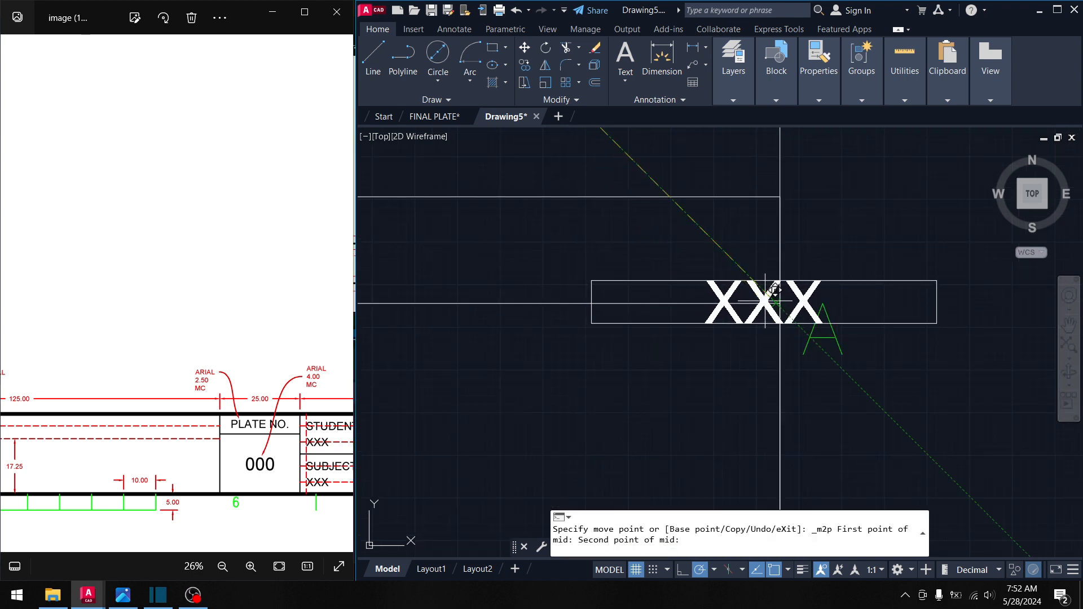
click(771, 302)
scroll(609, 290, down, 4)
middle_drag(489, 332, 612, 306)
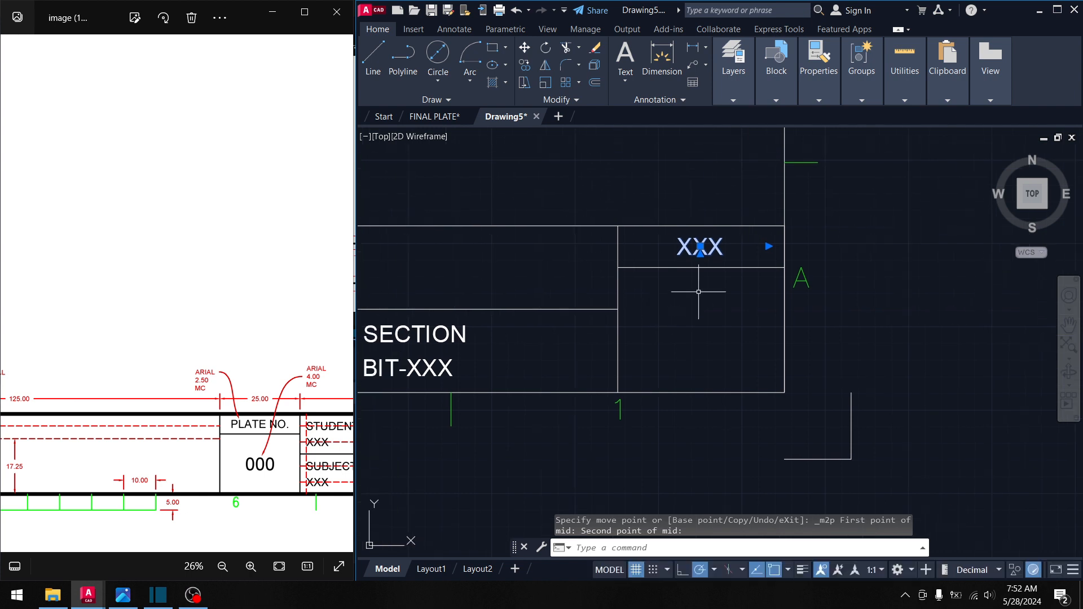
click(712, 241)
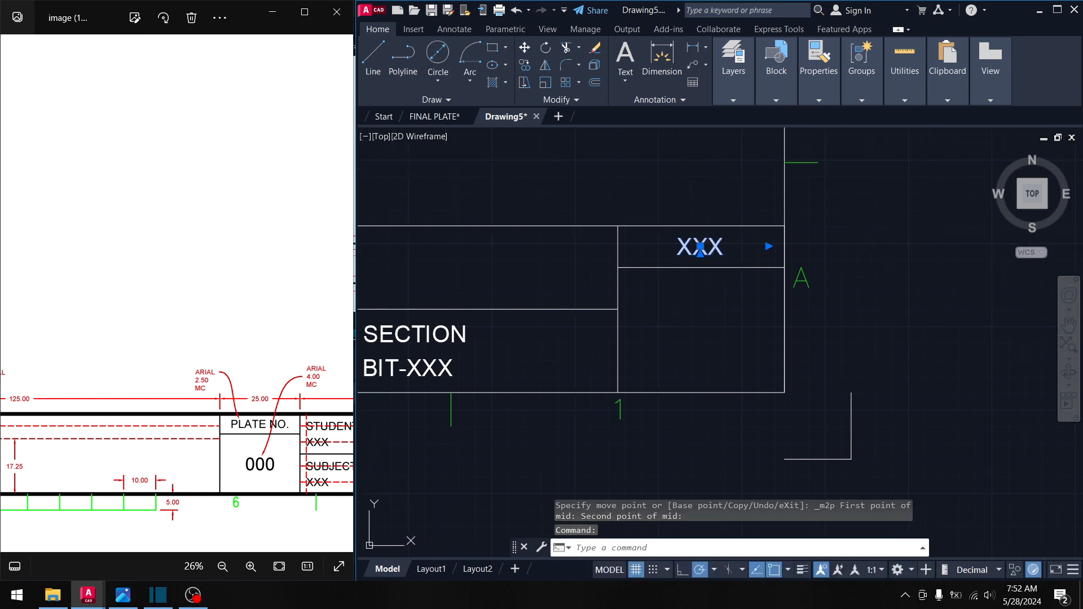
- Change the upper cell's XXX text to 'REMARKS:'
double_click(699, 247)
text(REMAR)
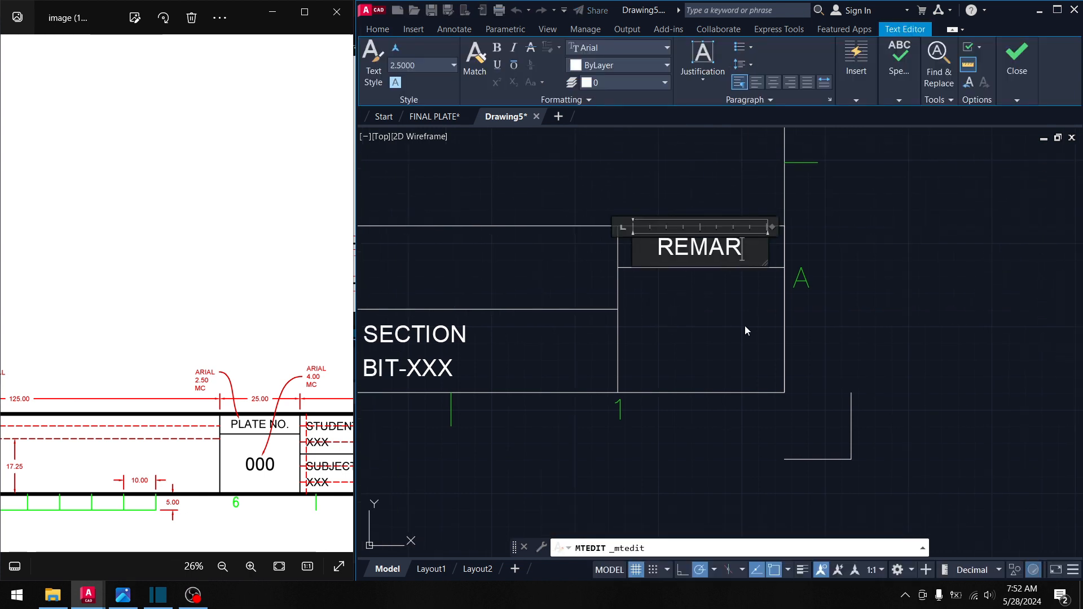
text(L)
key(BackSpace)
text(KS)
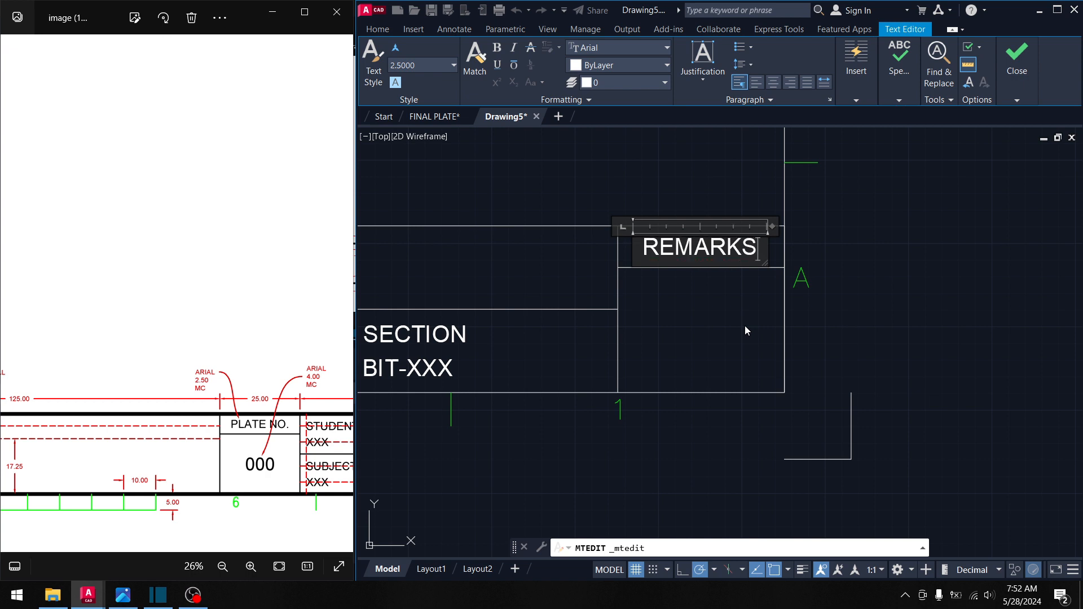
text(:)
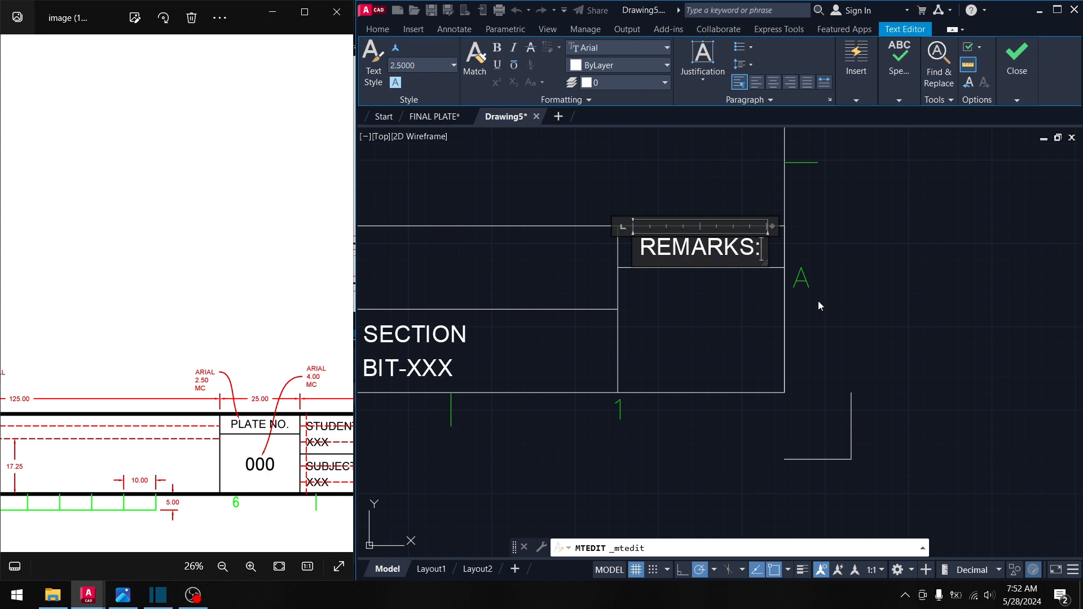
click(821, 305)
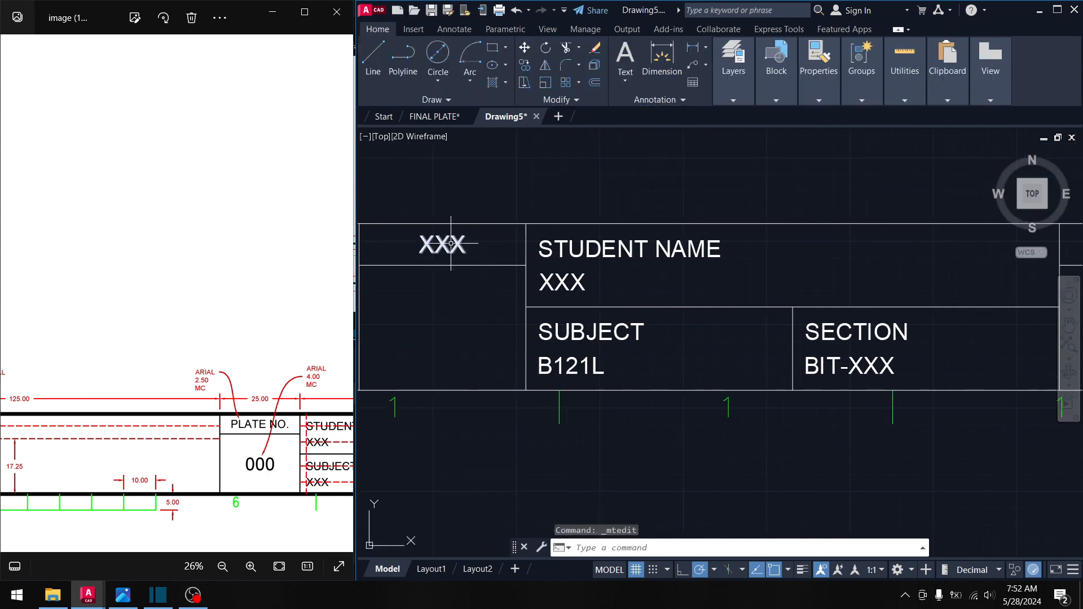
- Edit the leftmost XXX text to read 'PLATE NO.'
click(451, 244)
key(Escape)
key(ctrl+a)
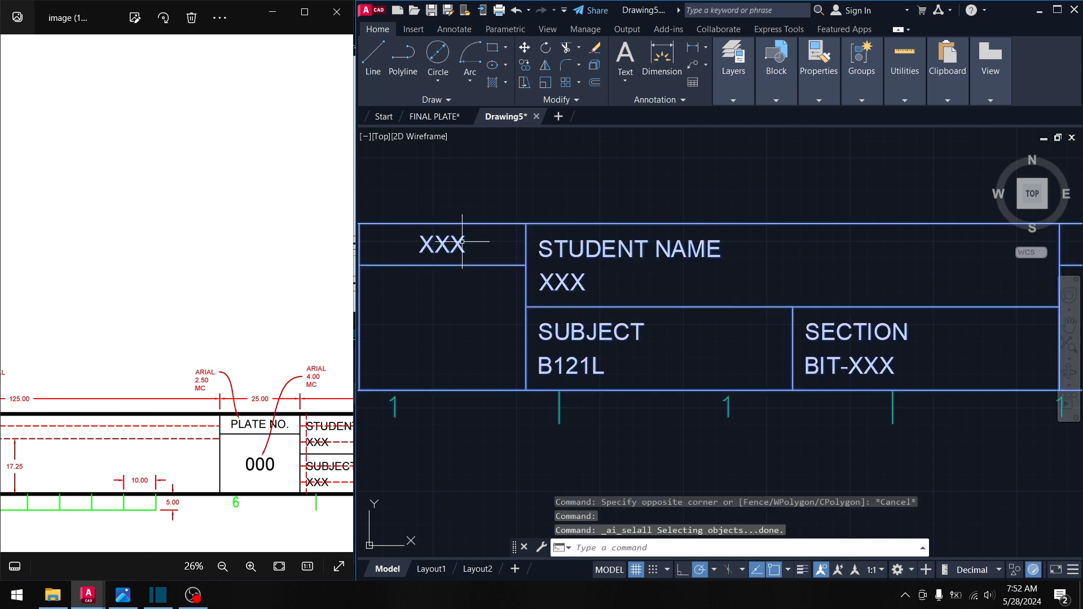
key(Escape)
click(462, 242)
double_click(442, 245)
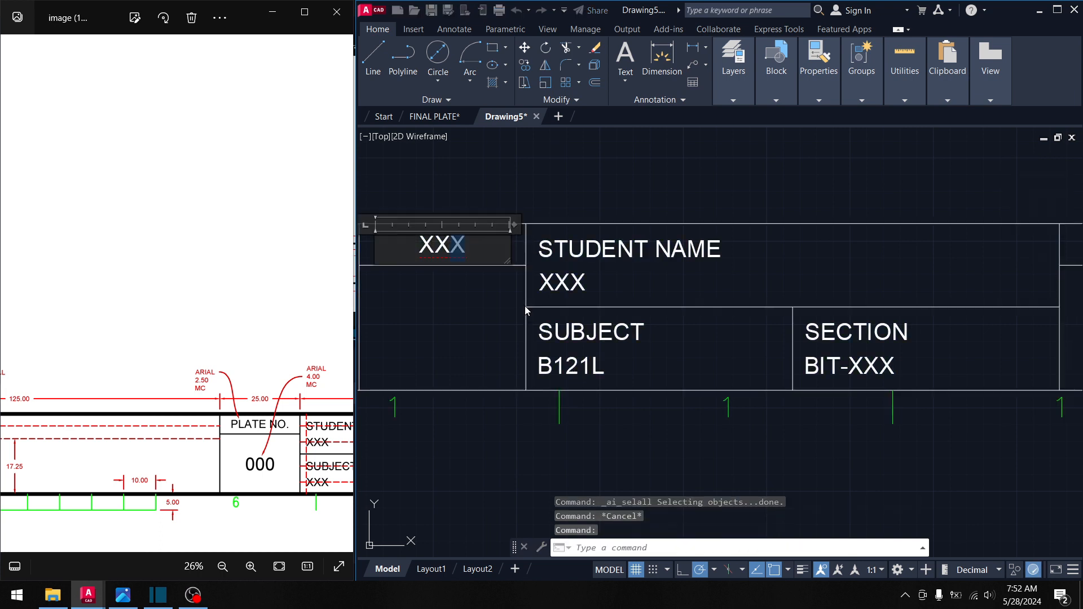
text(PLATE B)
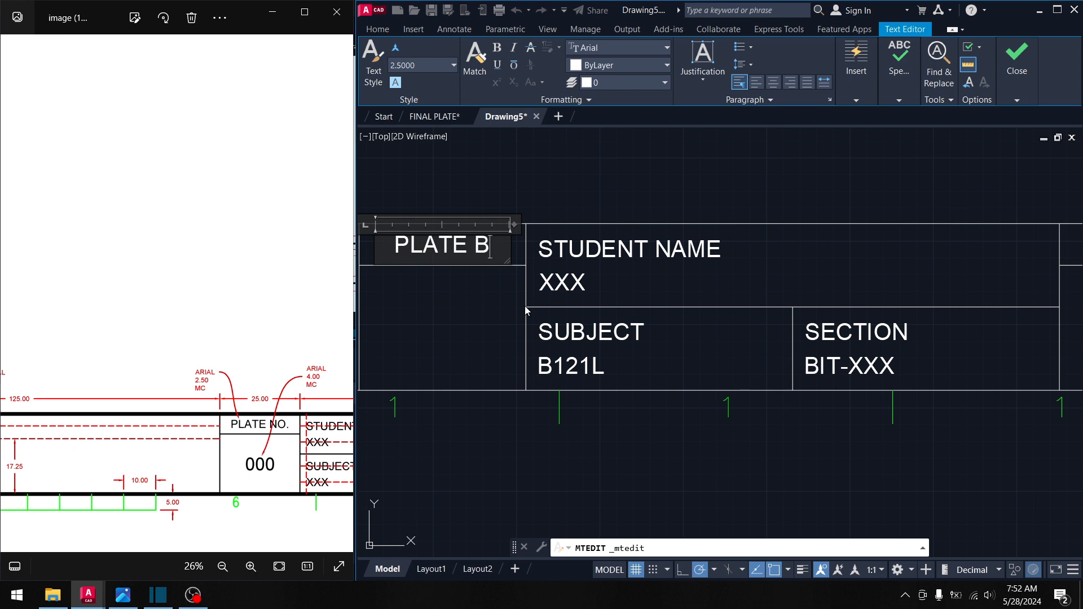
key(BackSpace)
text(NO.)
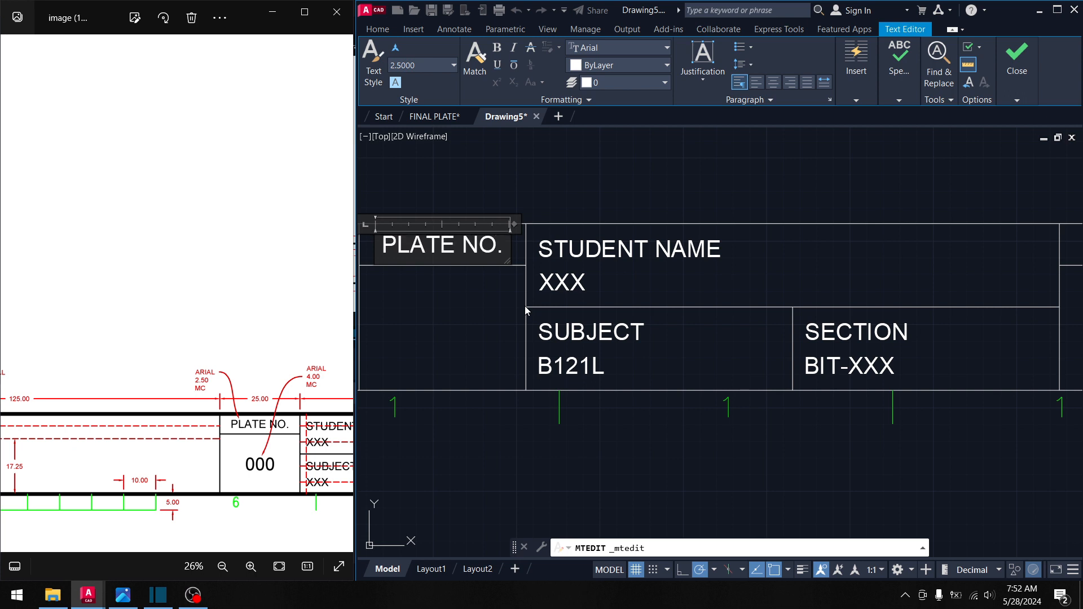
click(488, 313)
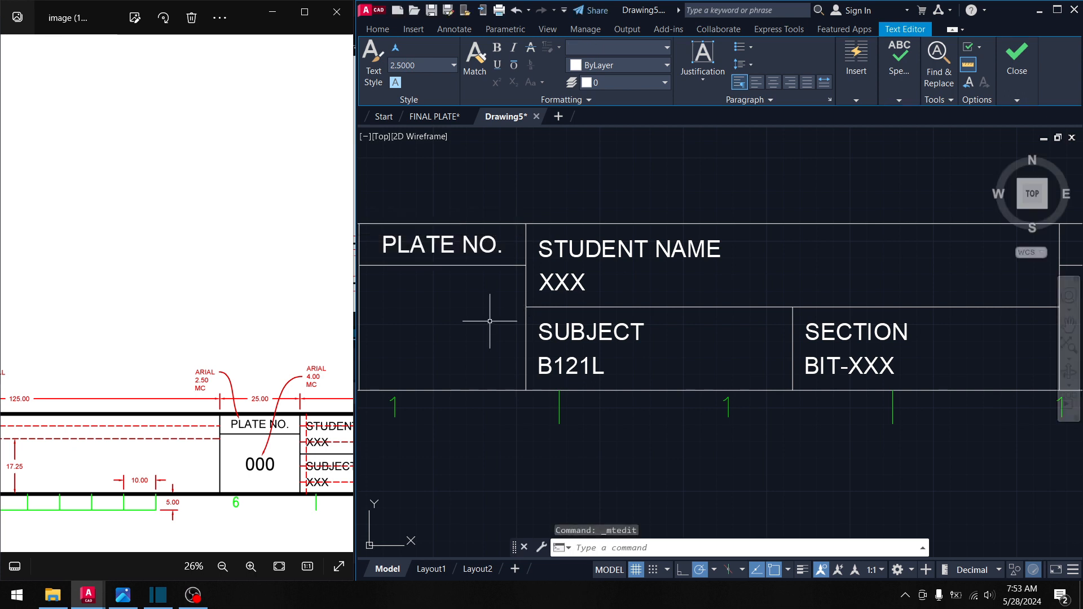
scroll(564, 309, down, 4)
middle_drag(485, 317, 626, 296)
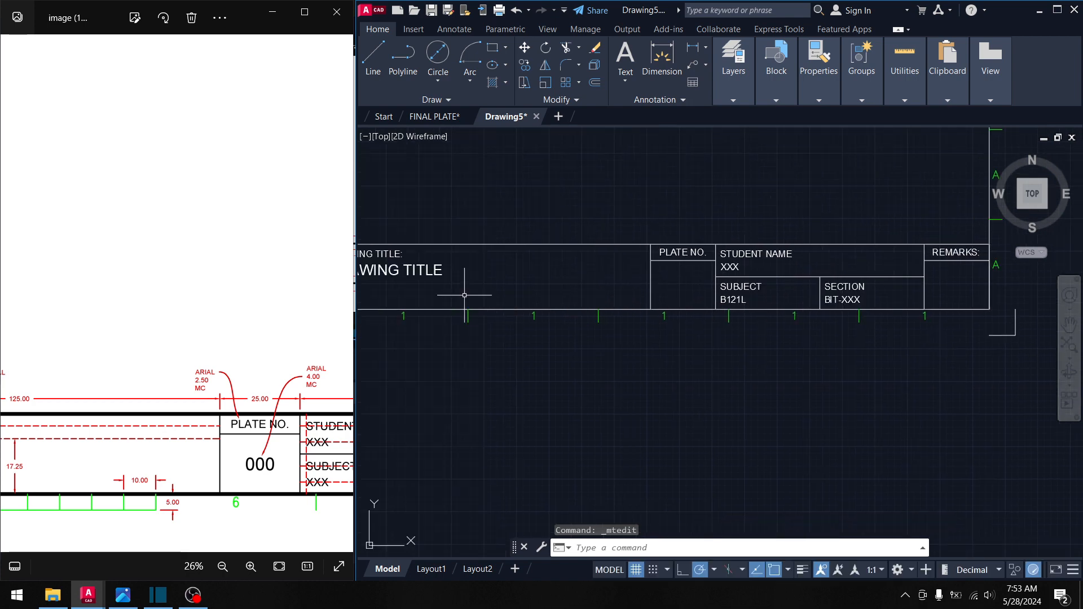
middle_drag(436, 286, 462, 286)
- Copy the DRAWING TITLE text and paste a copy above the title block
click(457, 271)
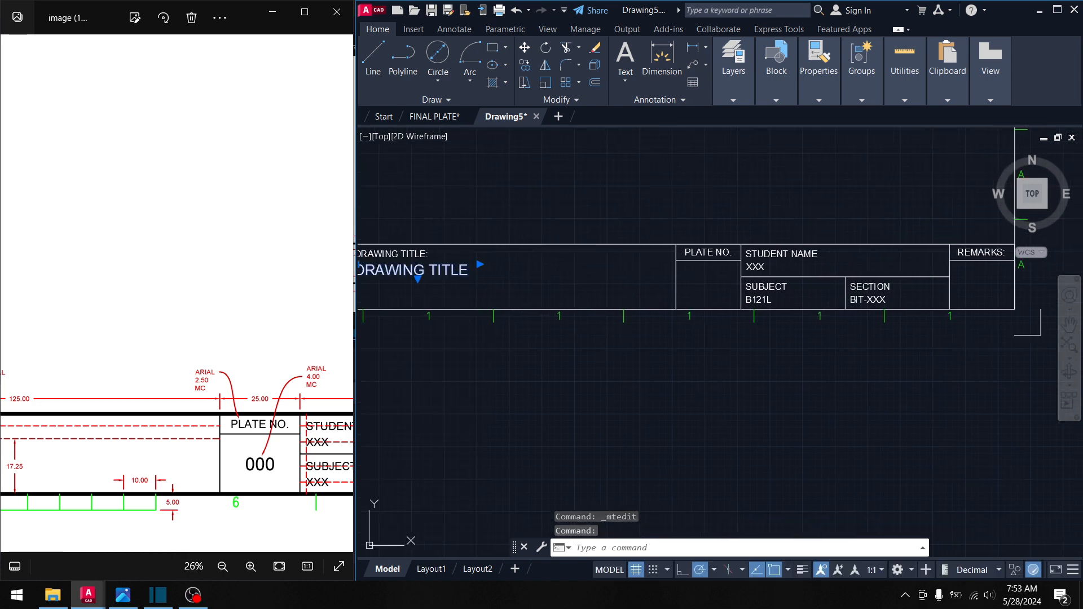
key(ctrl+c)
key(ctrl+v)
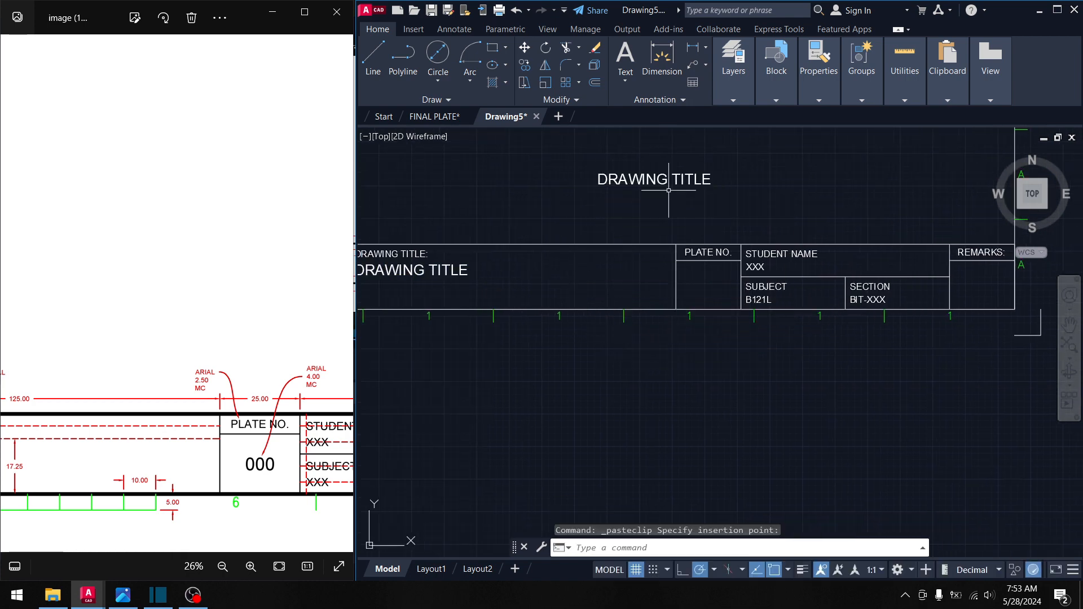
click(668, 190)
click(621, 165)
click(598, 173)
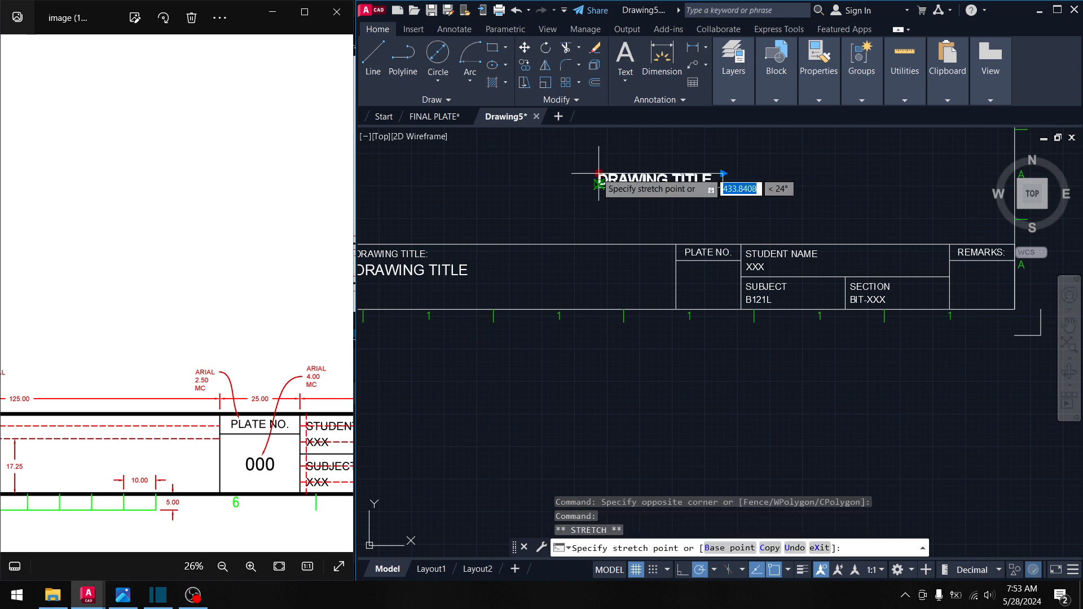
key(Escape)
click(598, 174)
key(Escape)
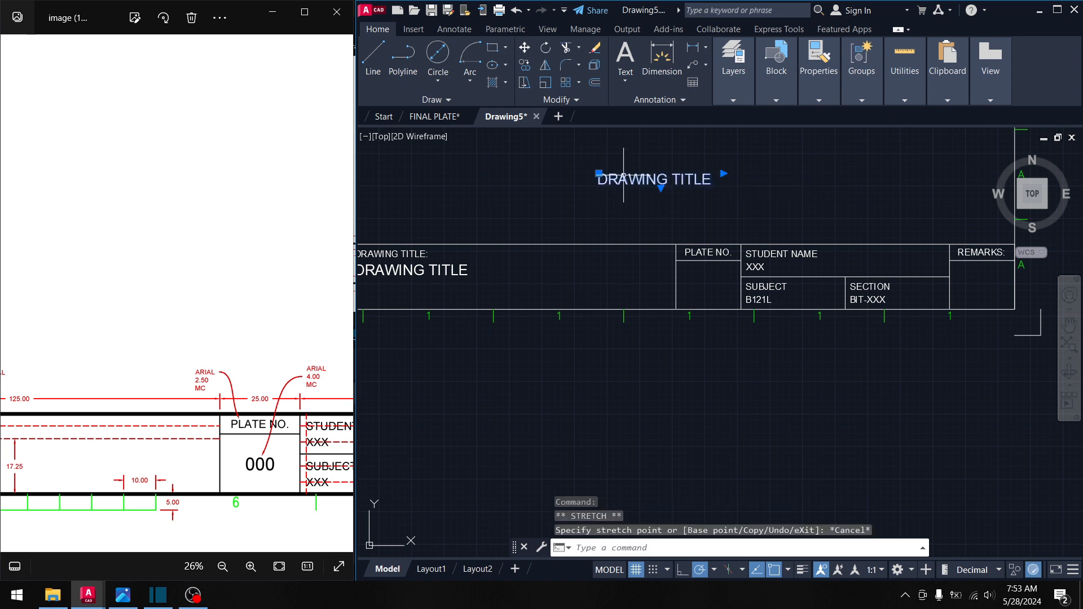
- Change the pasted text to '000' with Middle Center justification
double_click(677, 180)
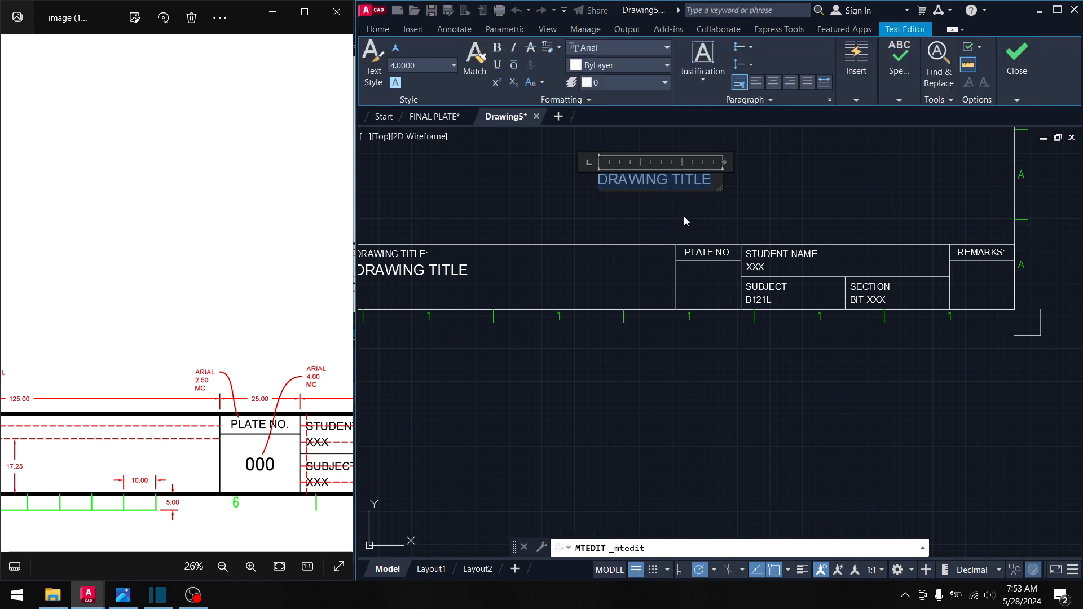
text(000)
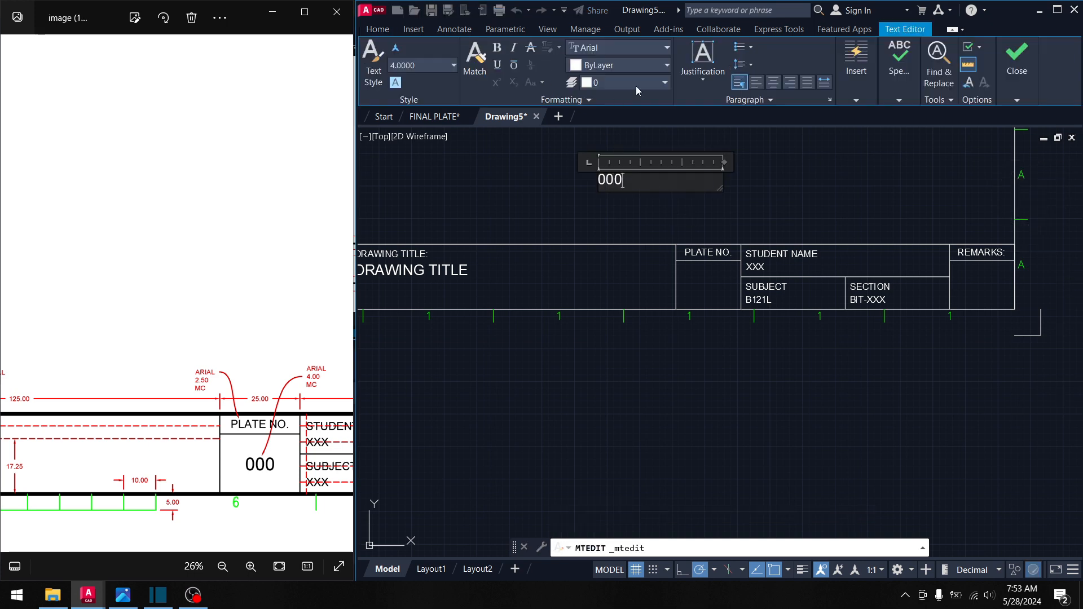
click(705, 80)
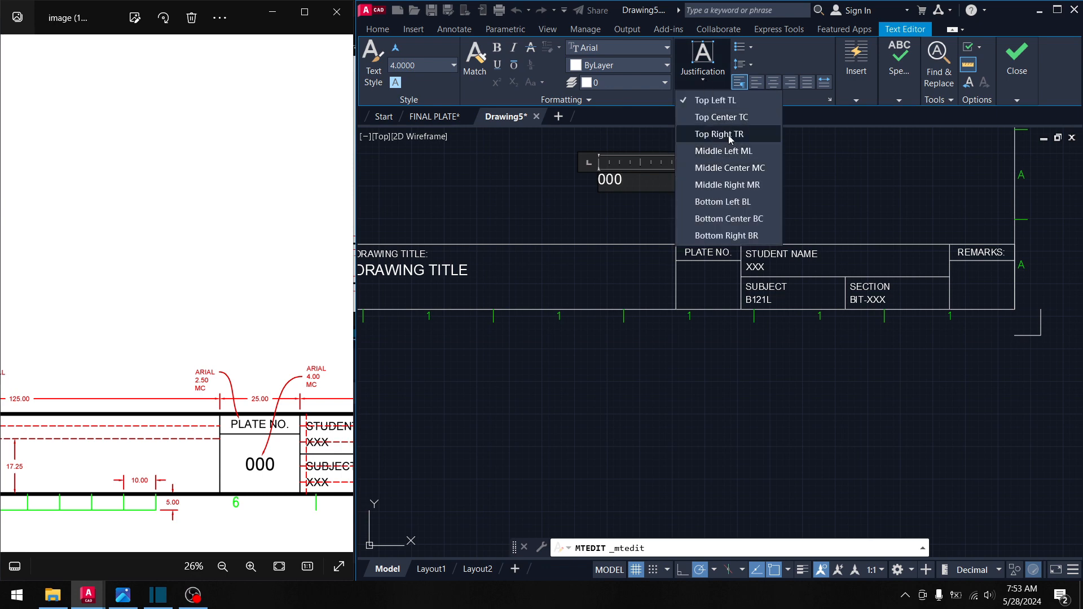
click(729, 168)
click(695, 205)
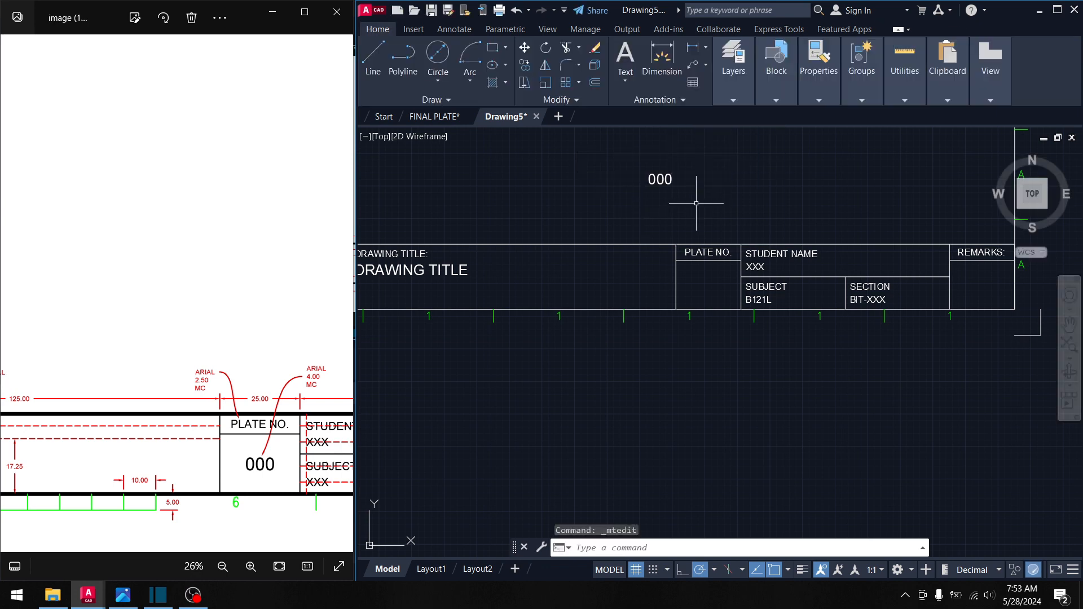
- Move '000' to the centre of the cell beneath PLATE NO. using Mid Between 2 Points
click(721, 189)
click(634, 162)
click(660, 179)
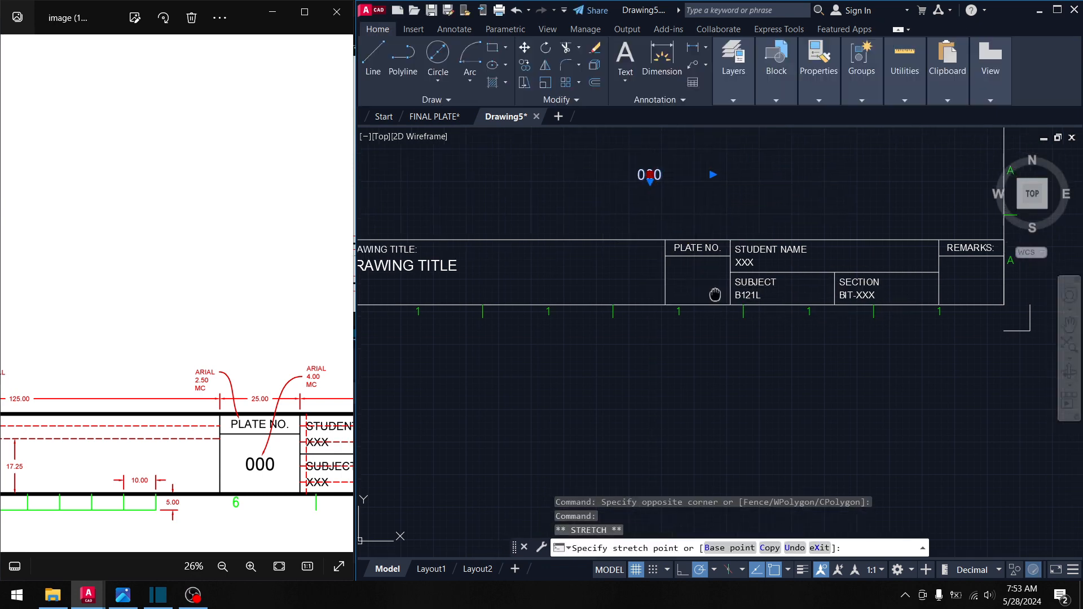
scroll(676, 265, up, 4)
shift+right_click(667, 263)
click(736, 292)
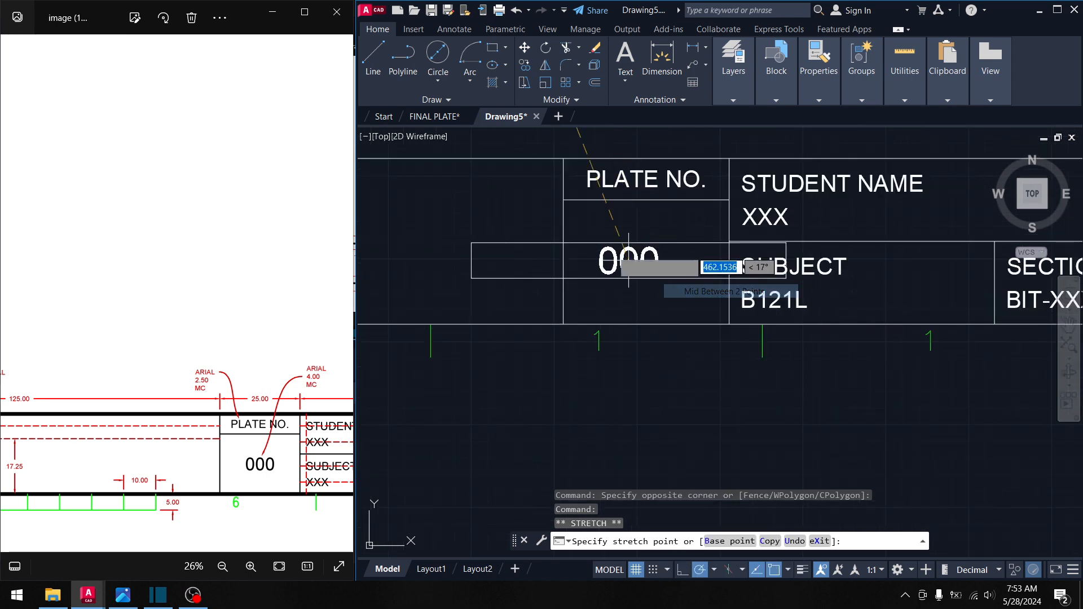
click(562, 199)
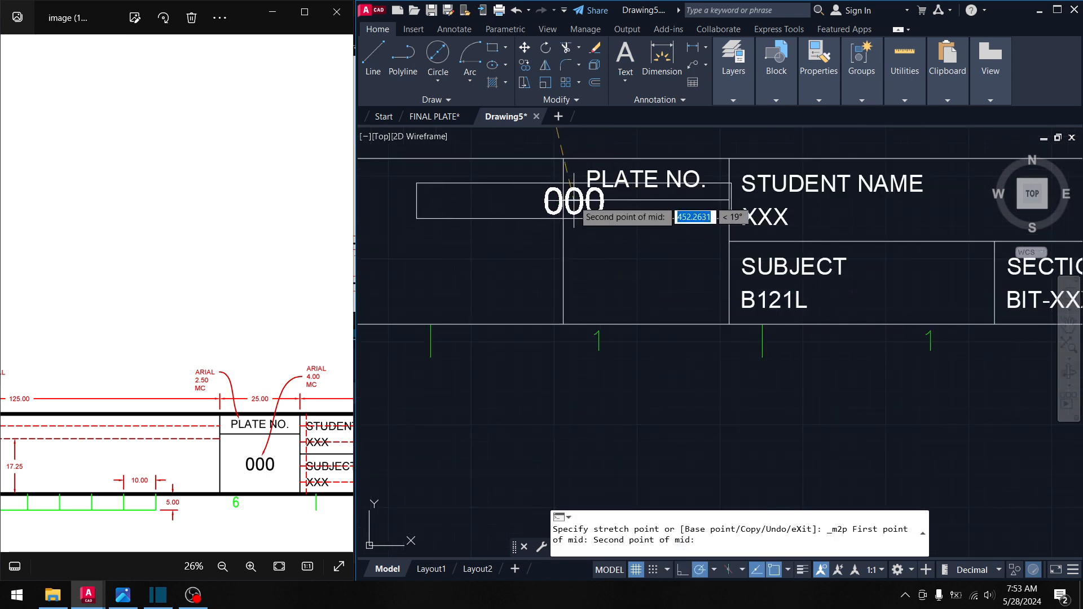
click(729, 324)
key(Escape)
- Pan over to the title block's left end and the logo cell
click(704, 293)
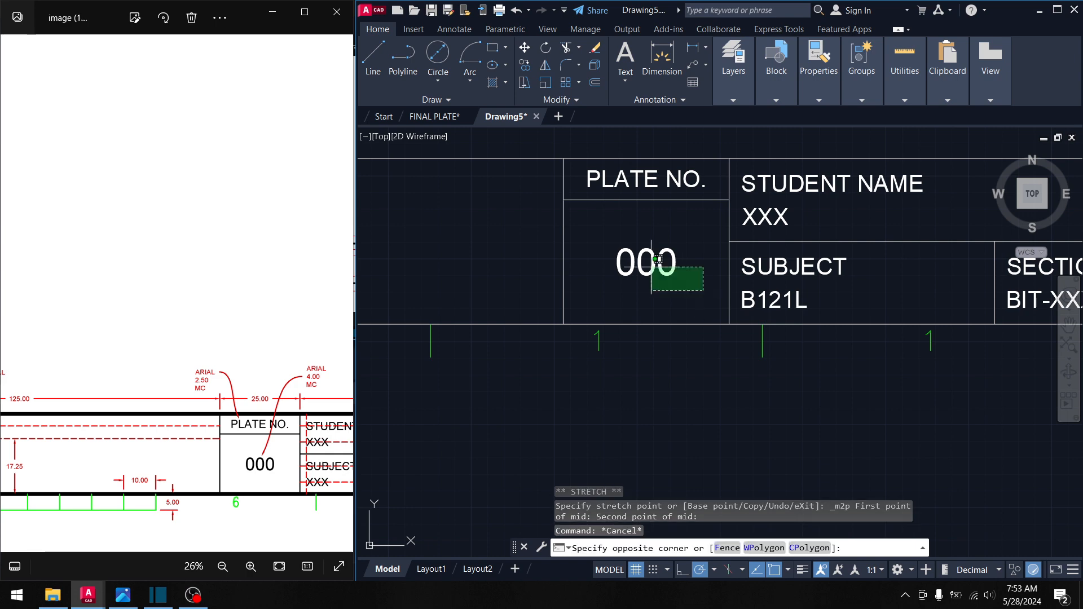
click(612, 237)
key(Escape)
scroll(648, 271, down, 8)
middle_drag(622, 266, 846, 291)
scroll(569, 266, up, 4)
scroll(675, 339, up, 4)
mouse_move(675, 339)
middle_down()
mouse_move(662, 320)
mouse_move(674, 276)
middle_up()
middle_drag(505, 183, 624, 254)
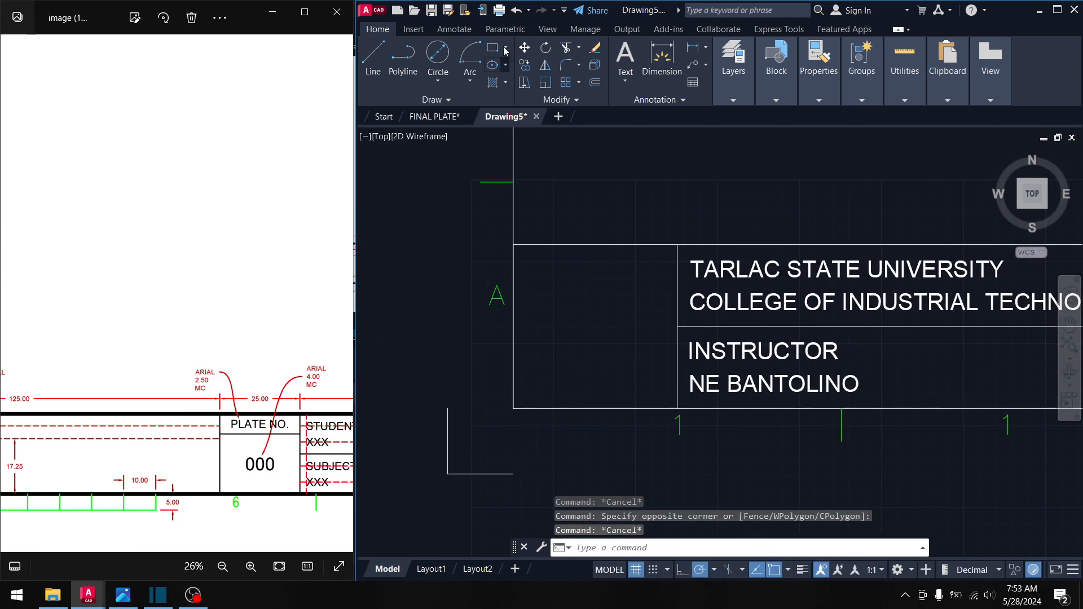
- Draw a 20 by 20 square rectangle above the logo cell
click(491, 48)
middle_drag(652, 174, 616, 241)
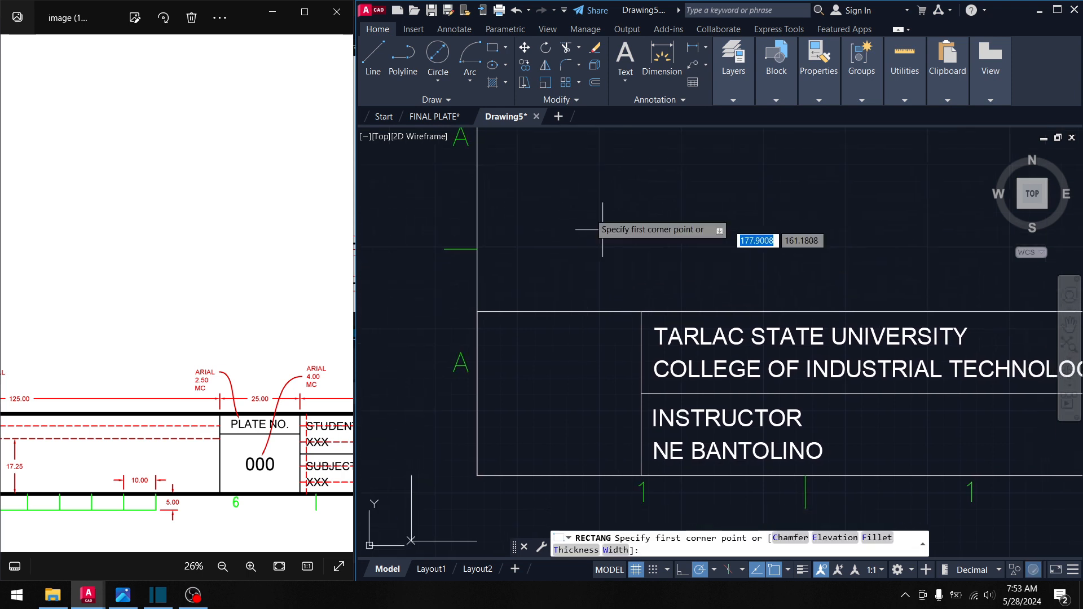
click(575, 182)
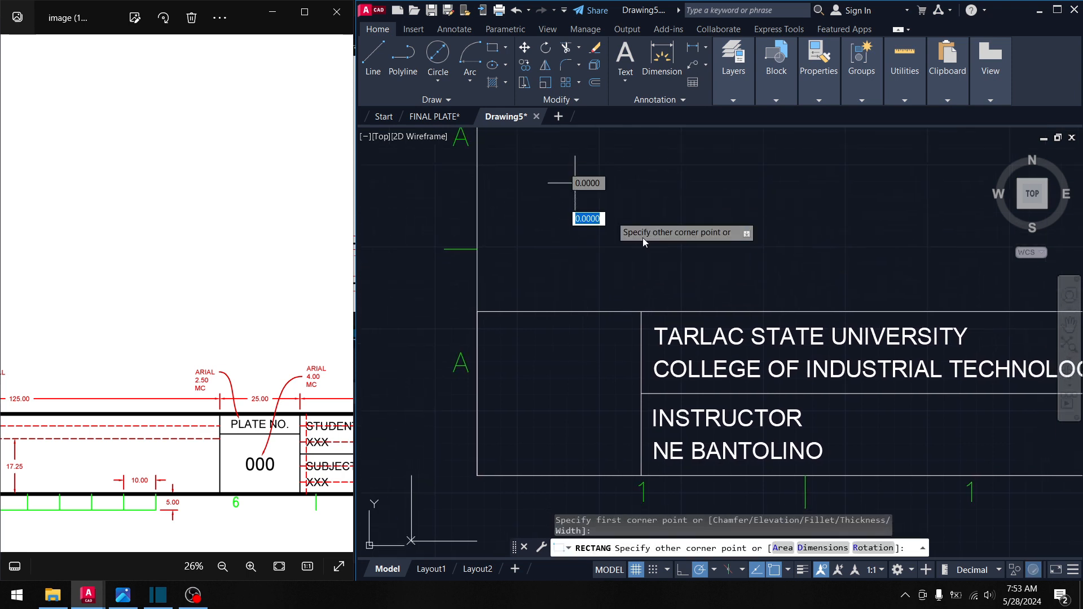
text(20)
key(Tab)
text(20)
key(Return)
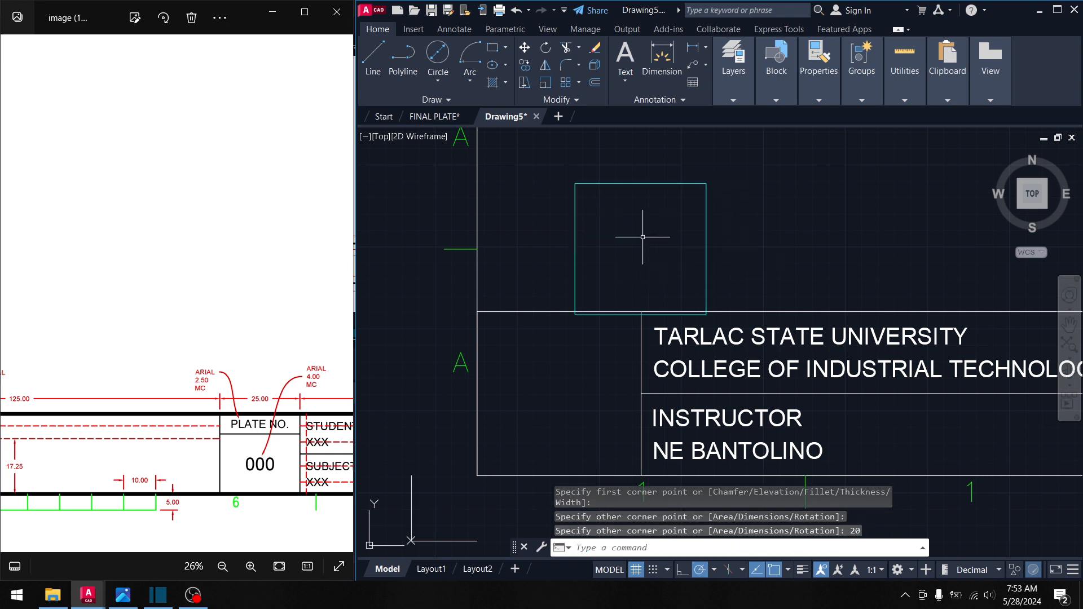
- Move the square into the logo cell, centred using Mid Between 2 Points
click(643, 237)
click(550, 181)
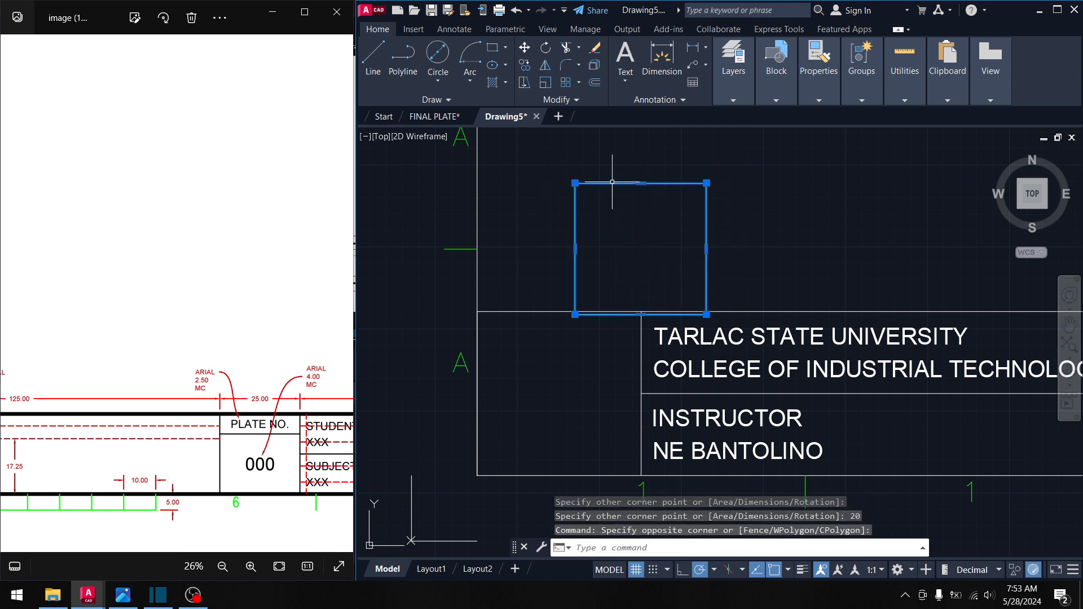
click(524, 48)
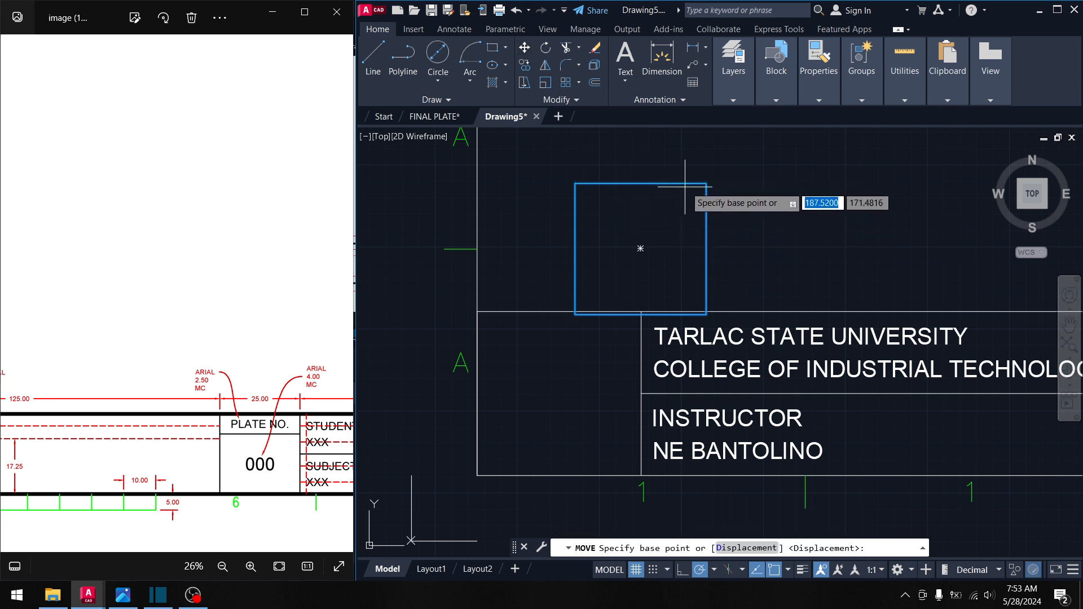
click(631, 244)
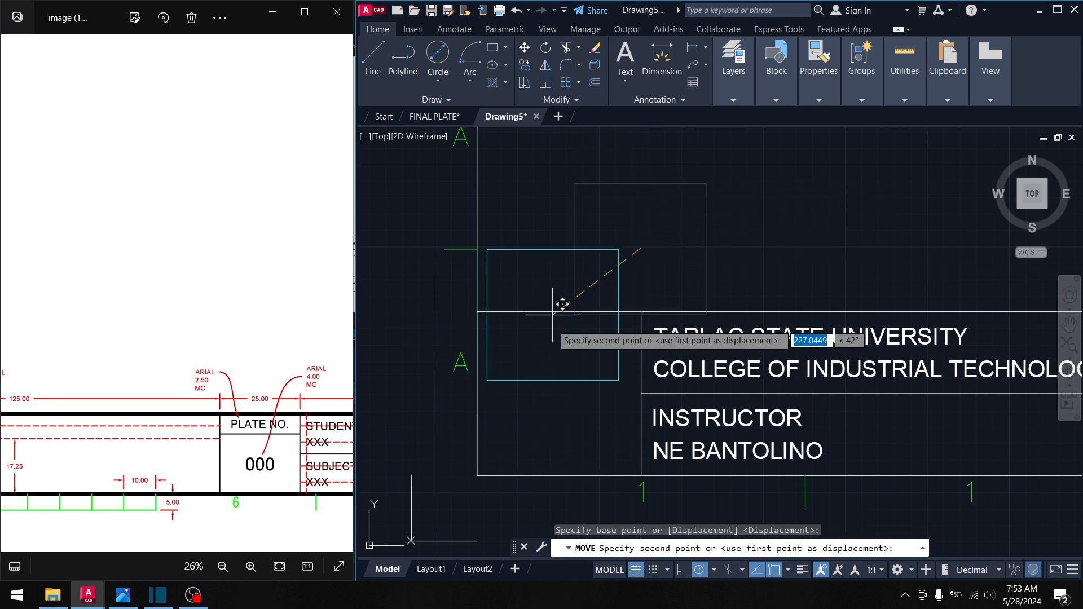
shift+right_click(562, 404)
click(657, 116)
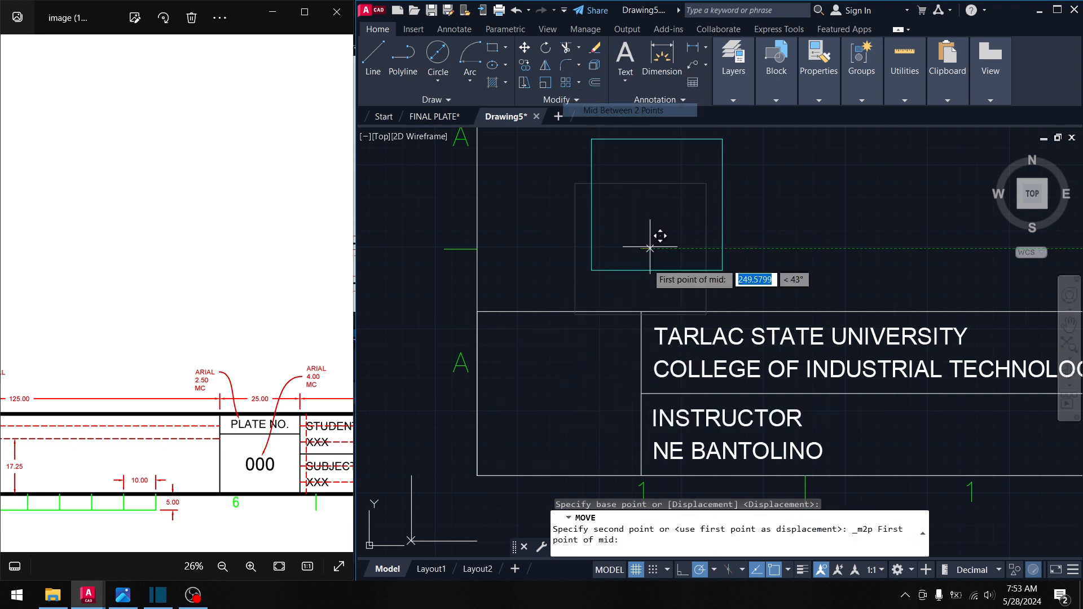
click(640, 312)
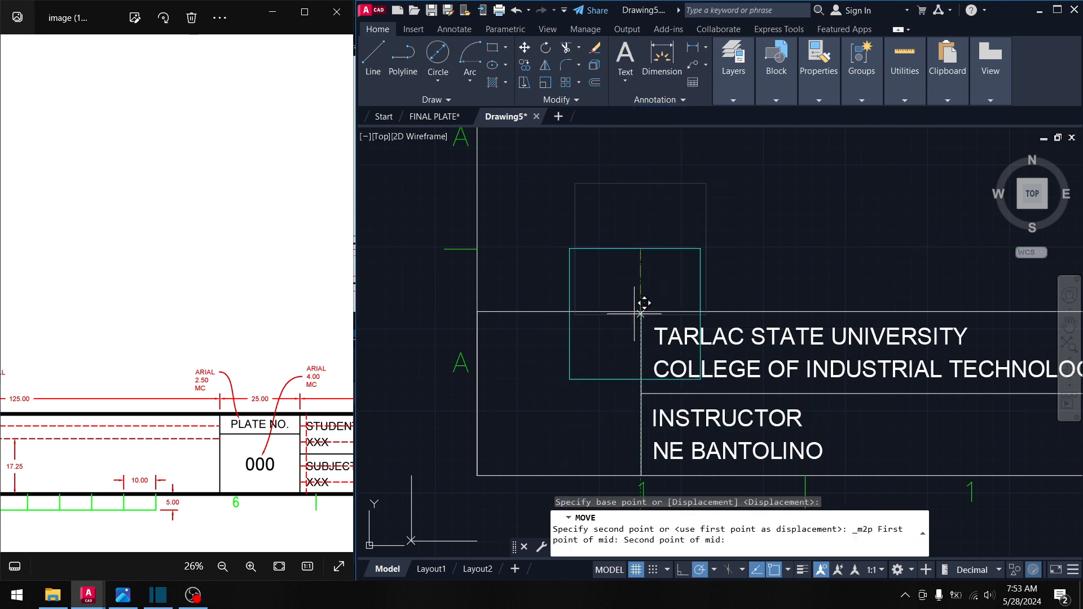
click(478, 474)
- Bring up File Explorer from the taskbar
middle_drag(568, 382, 522, 301)
key(Escape)
click(476, 194)
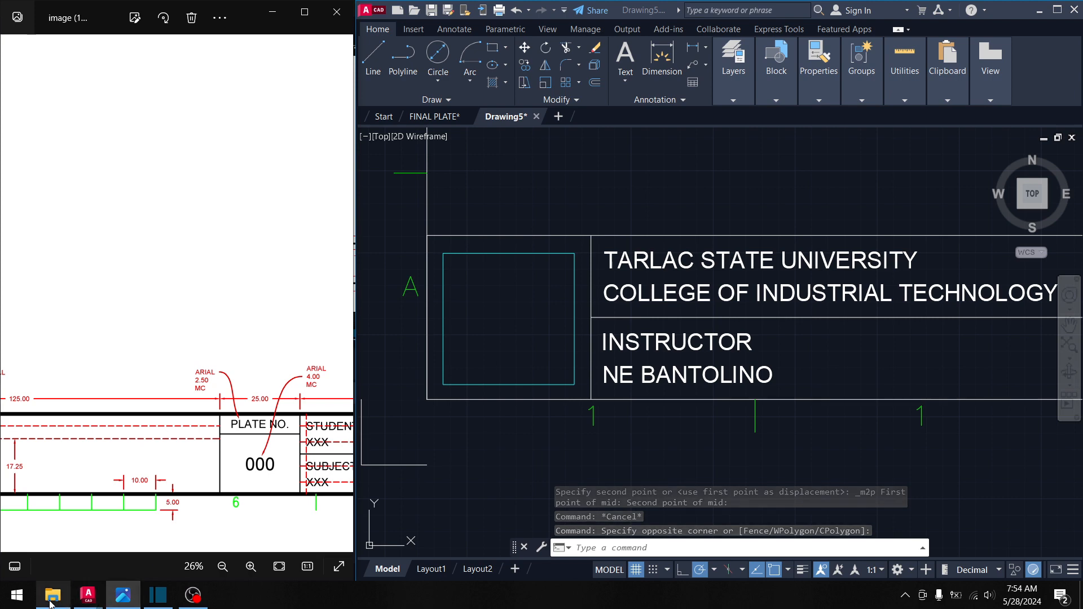
click(53, 594)
click(310, 256)
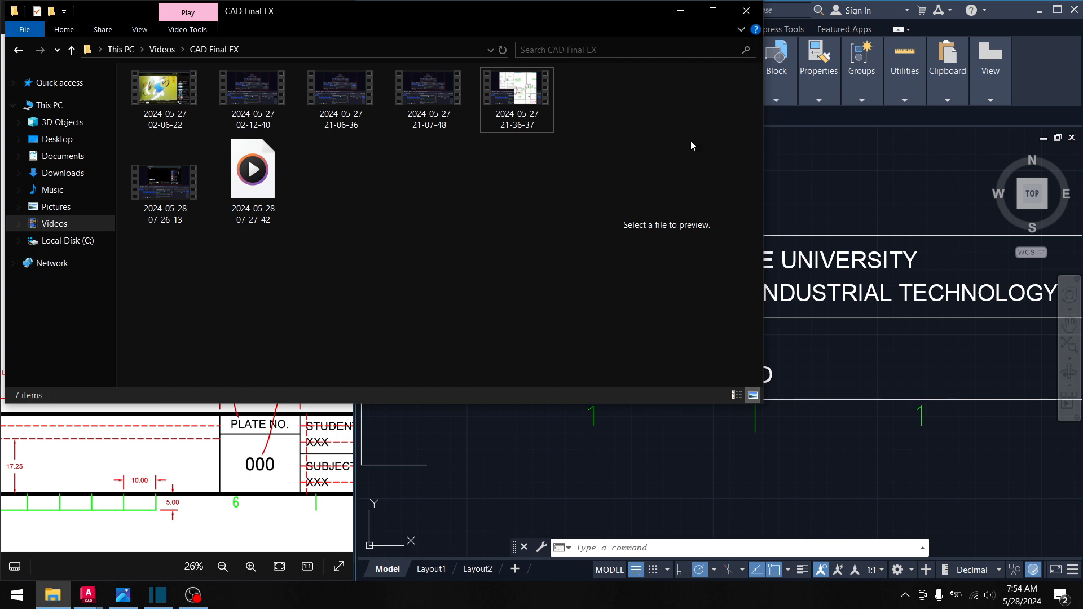
click(800, 170)
click(243, 63)
click(693, 17)
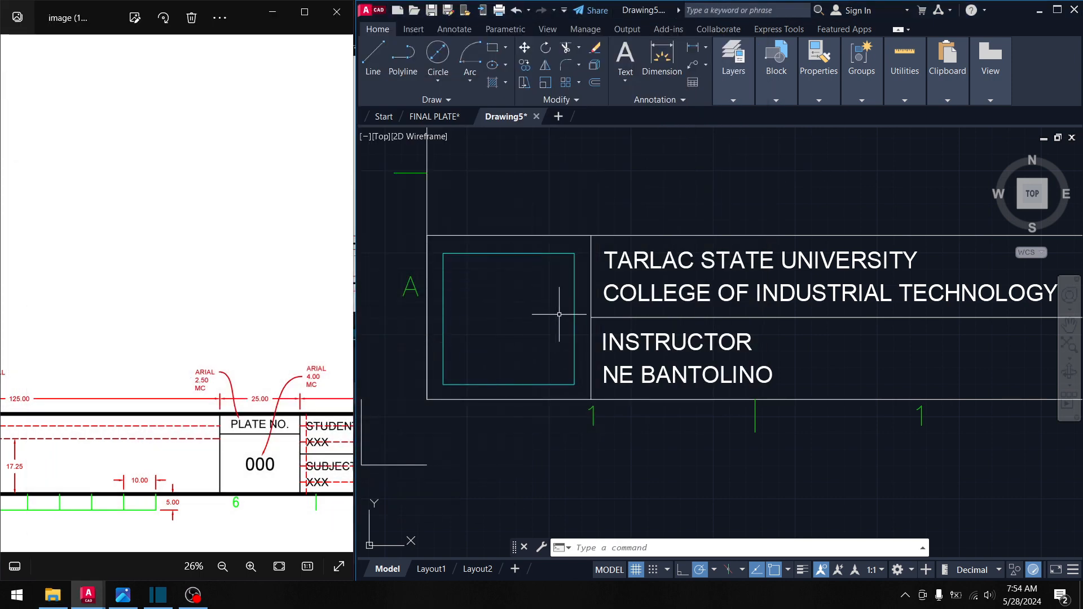
- Browse the FINAL Exercises folder for an image to attach, then cancel the Attach picker
middle_drag(560, 309, 542, 309)
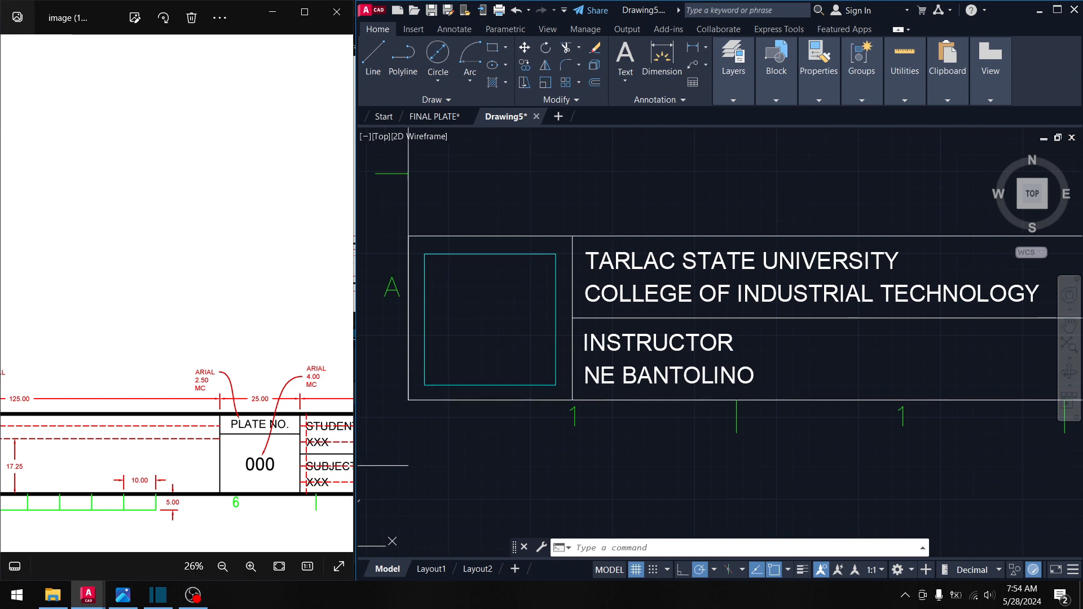
click(413, 31)
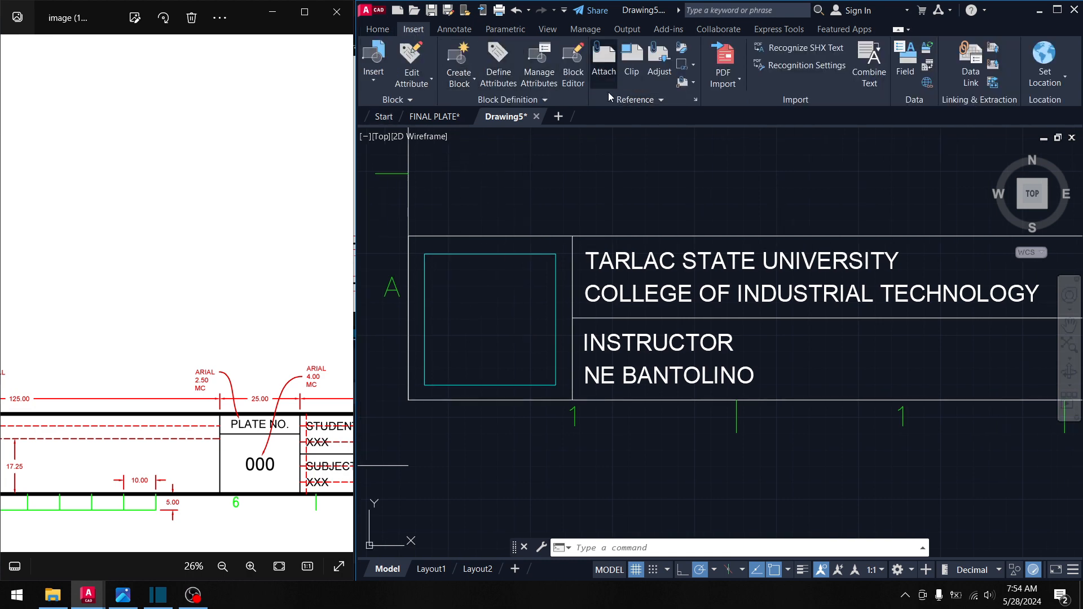
click(604, 62)
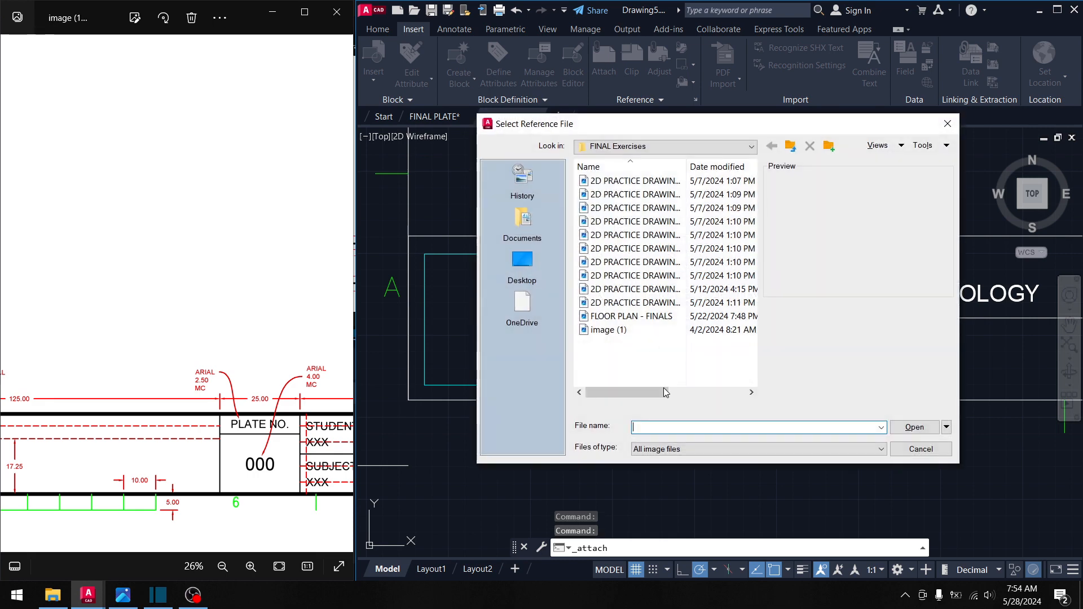
click(611, 336)
click(613, 335)
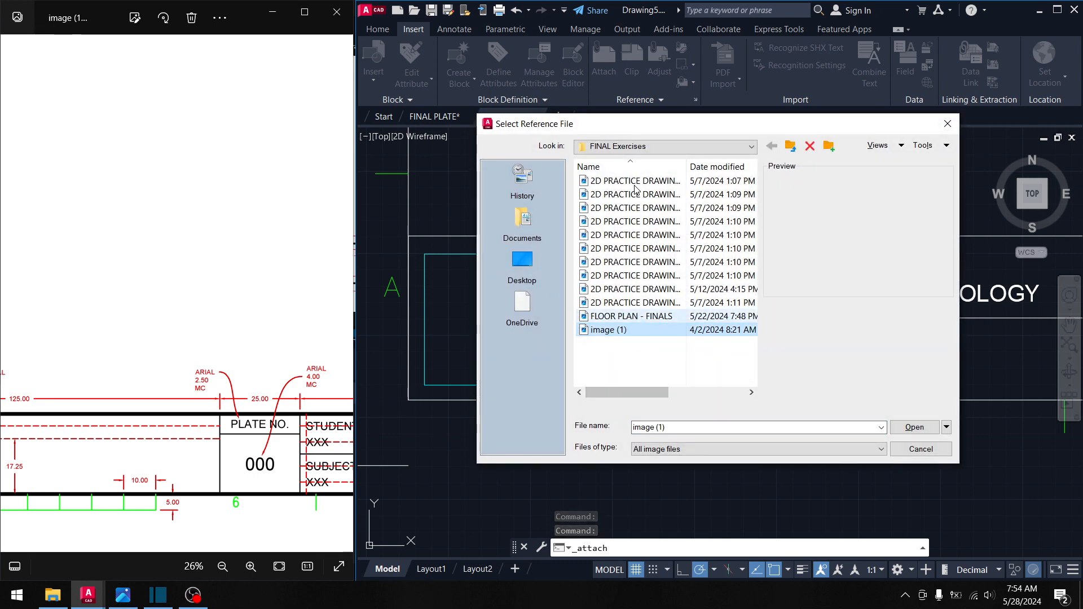
key(Home)
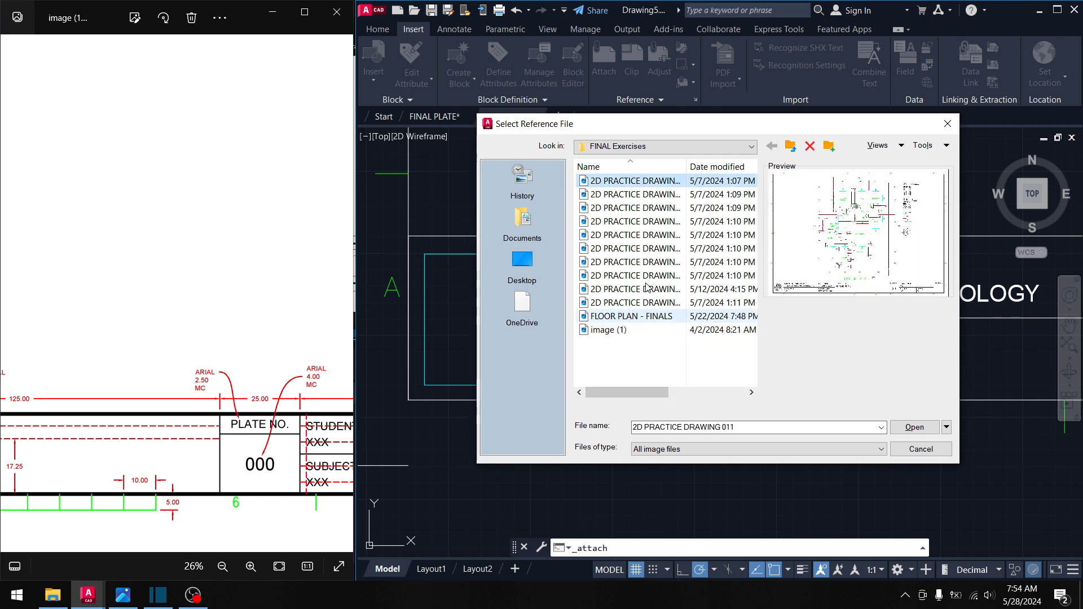
click(923, 451)
click(254, 323)
scroll(257, 332, down, 4)
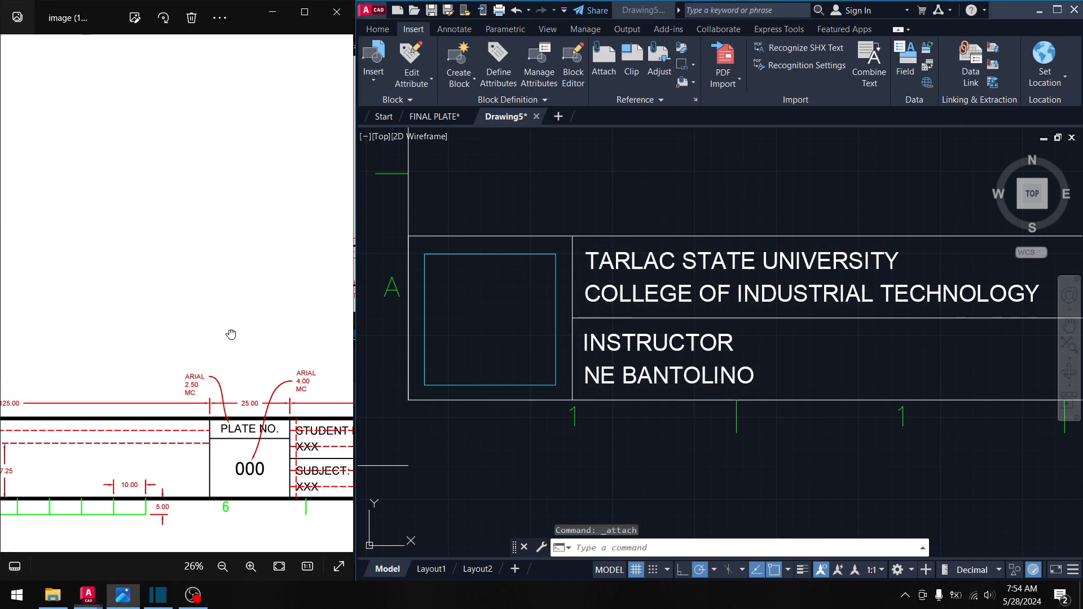
- Pause and then resume the OBS screen recording
click(193, 595)
click(1066, 451)
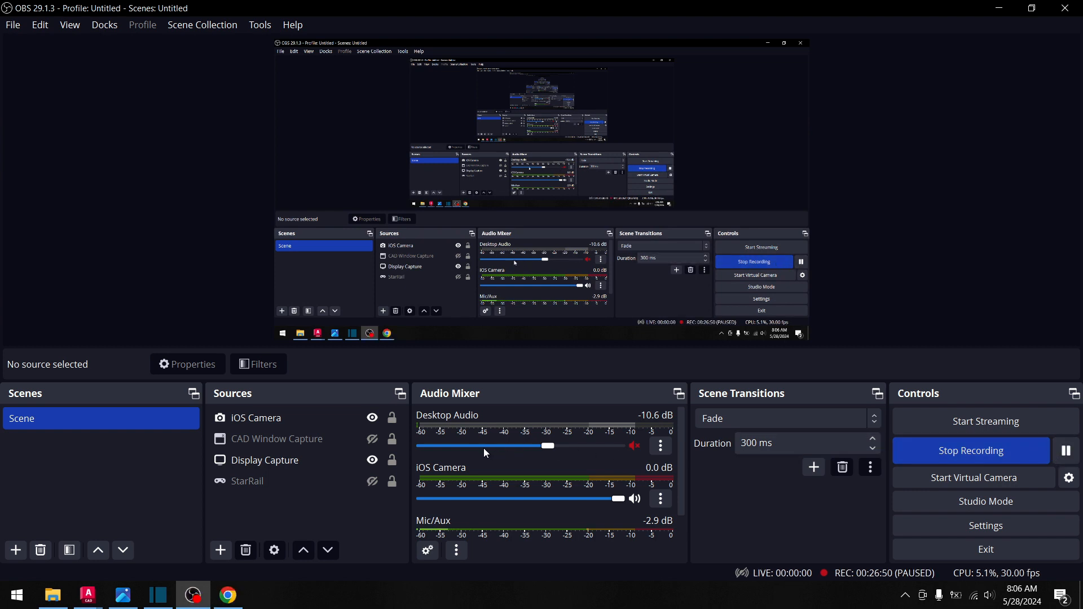
click(356, 468)
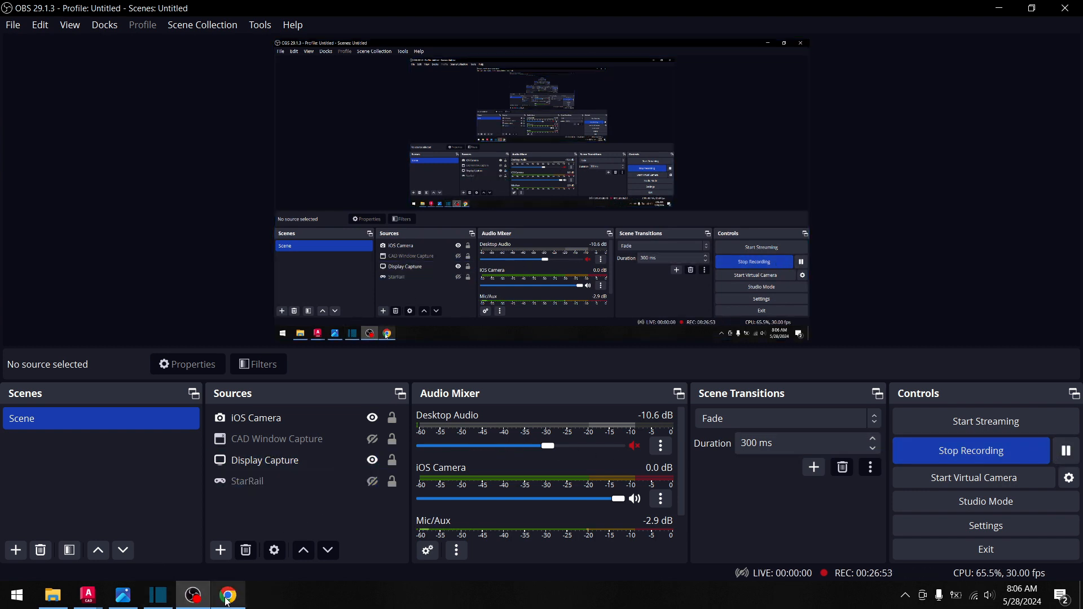
- Return to Drawing5.dwg in AutoCAD and frame the title block
mouse_move(89, 601)
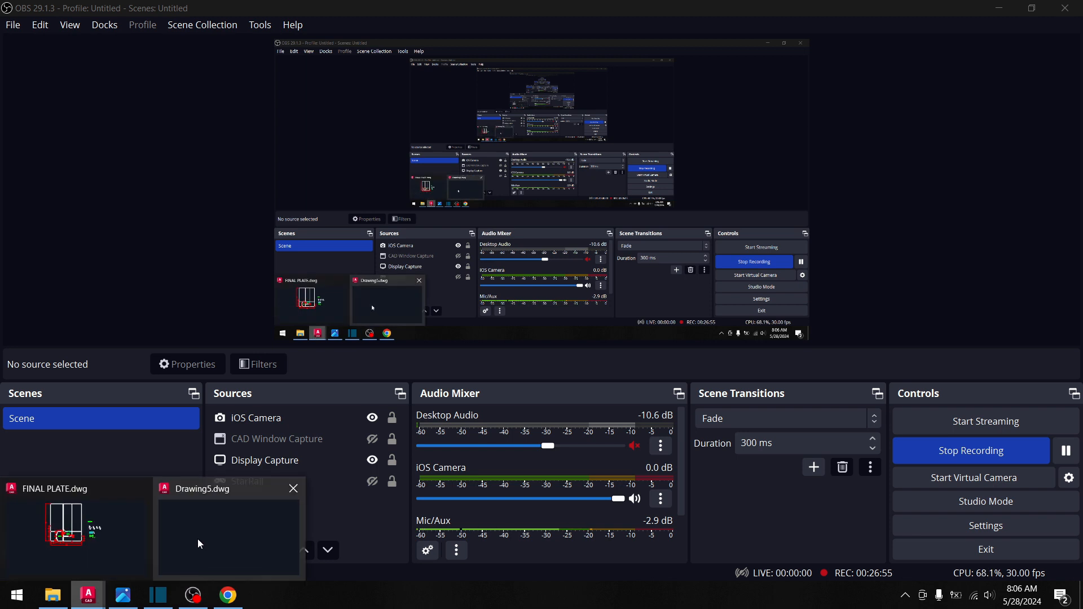
click(200, 545)
middle_drag(523, 354, 459, 326)
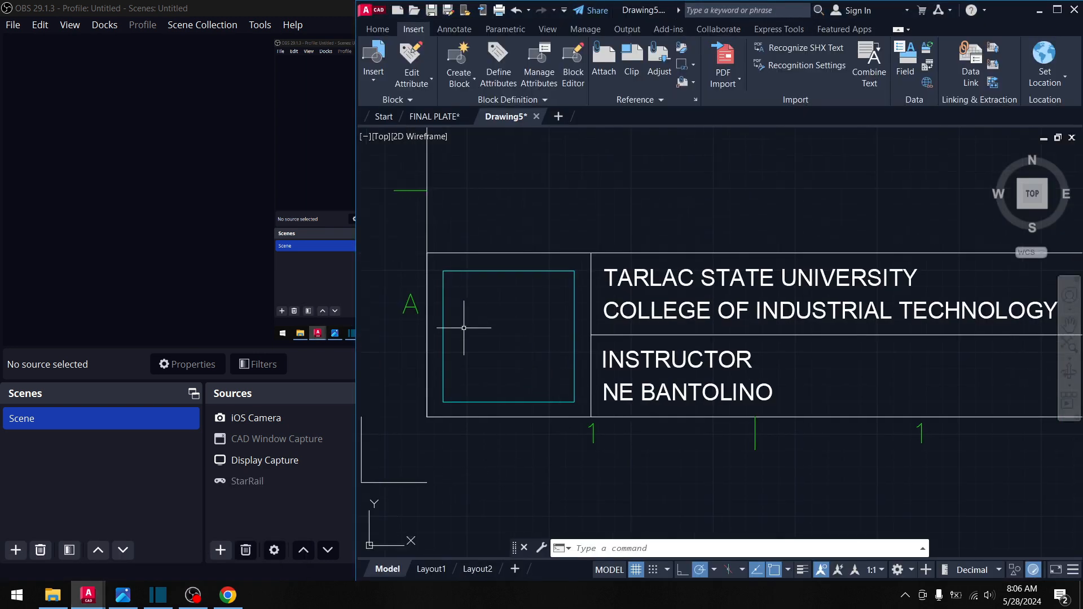
middle_drag(503, 357, 432, 222)
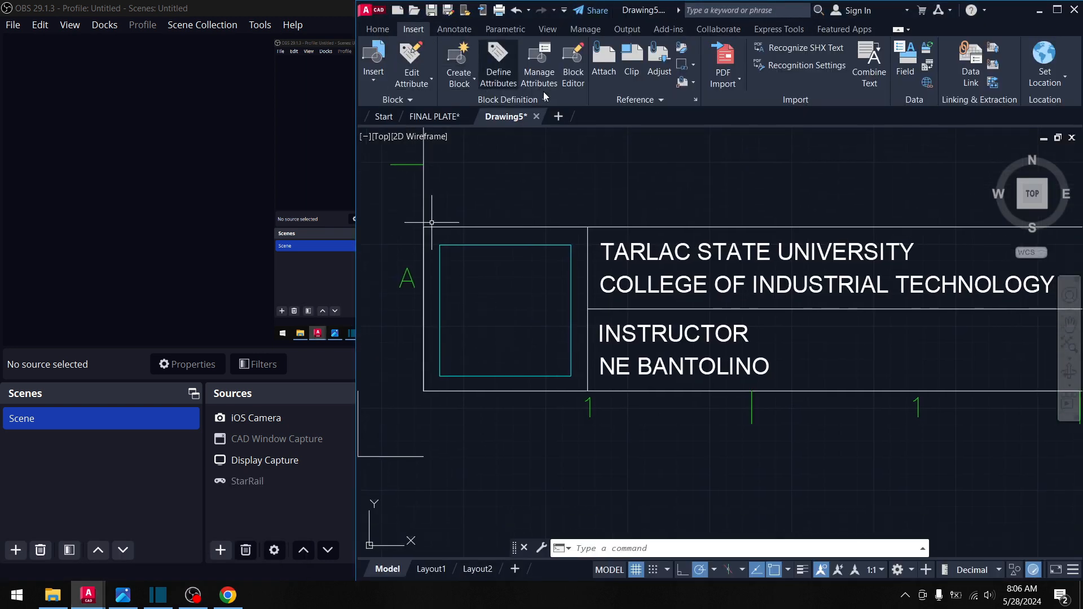
- Choose the Desktop image 'log' to attach and confirm the Attach Image dialog
click(603, 59)
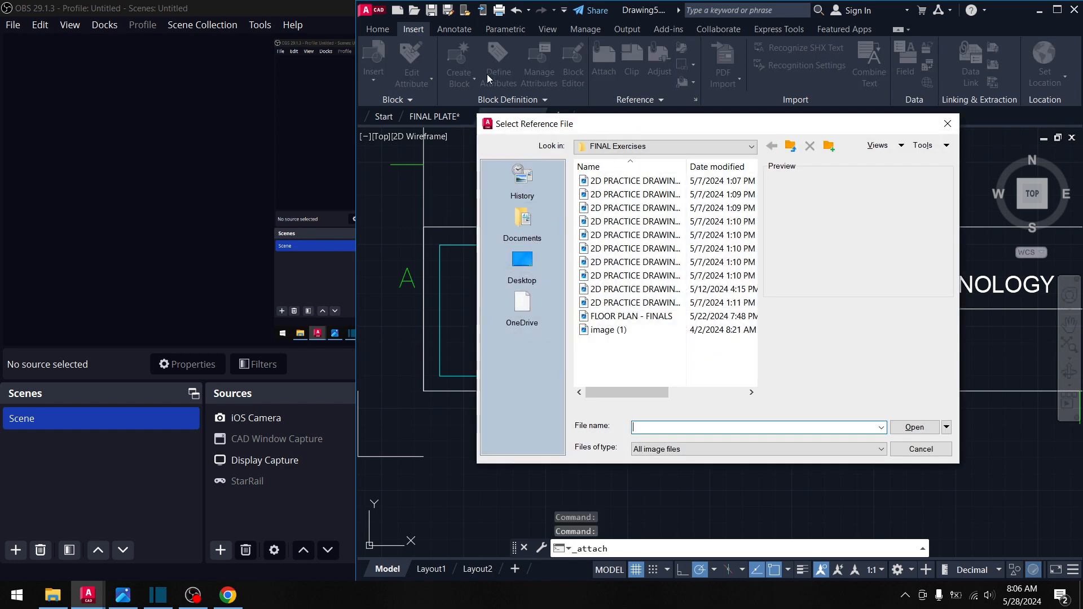
click(521, 265)
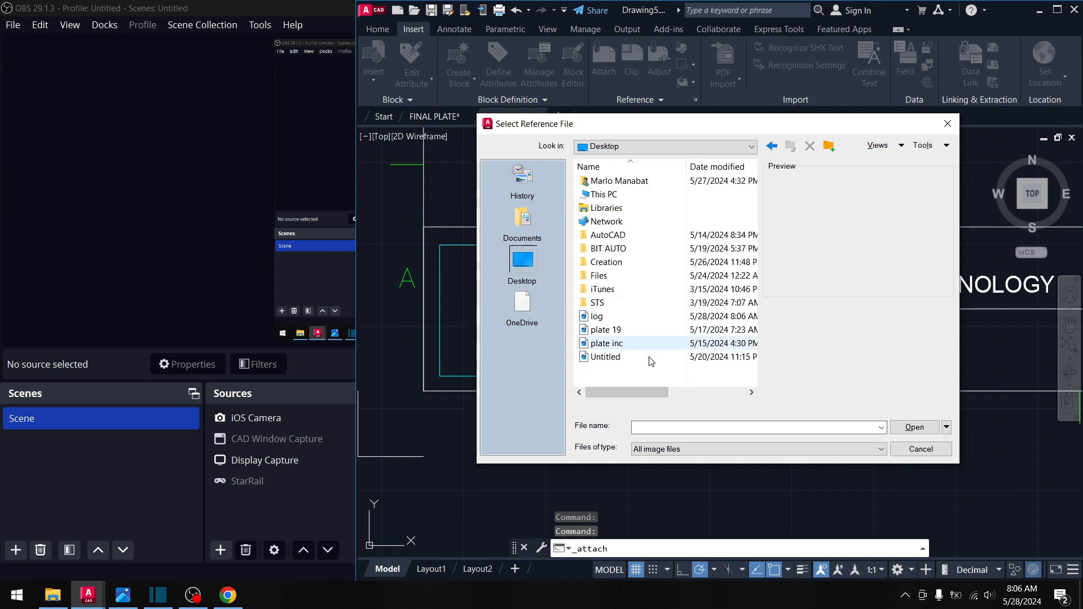
click(608, 317)
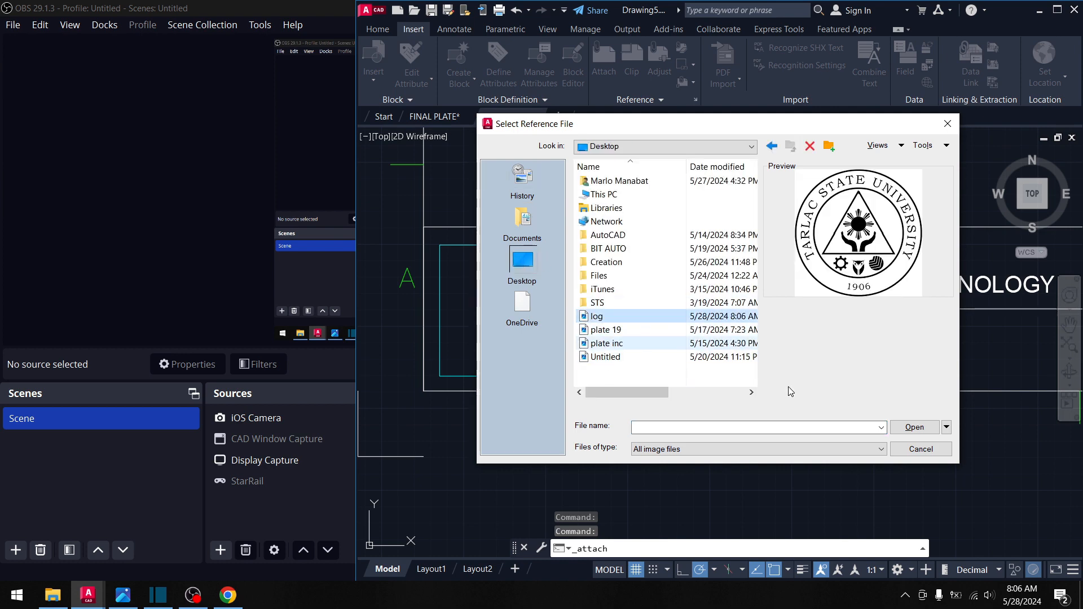
click(913, 427)
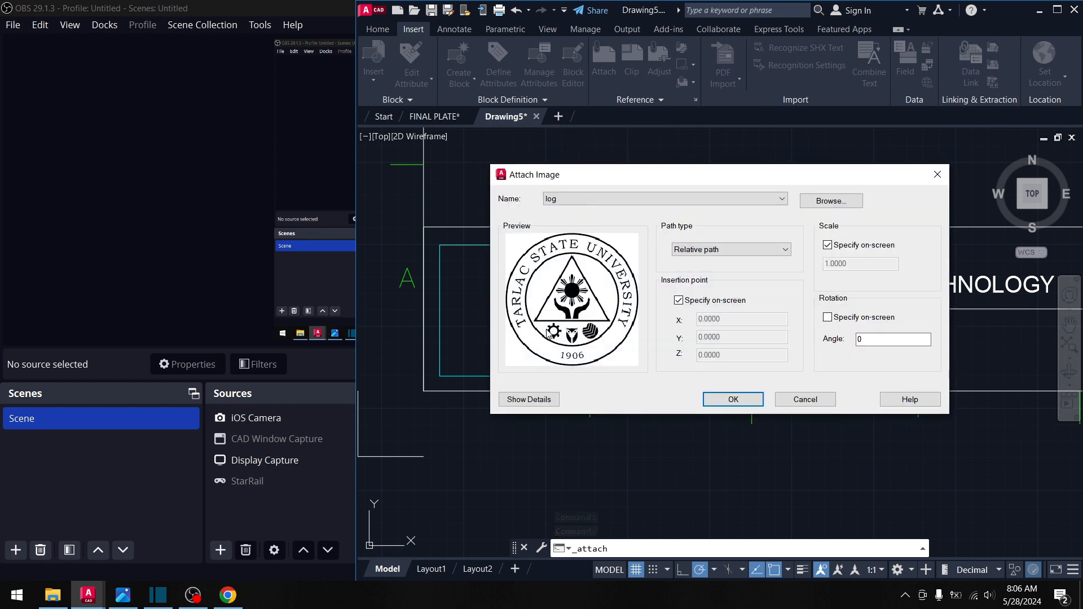
click(730, 397)
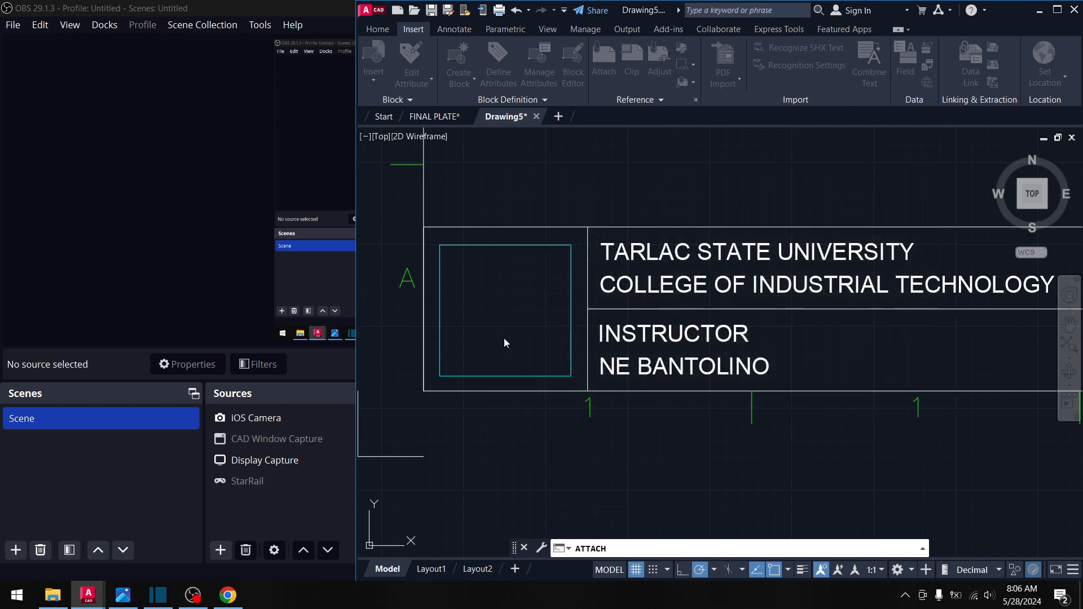
- Place the seal image at the logo box's lower-left corner, pick its scale, then select it
middle_drag(505, 343, 601, 296)
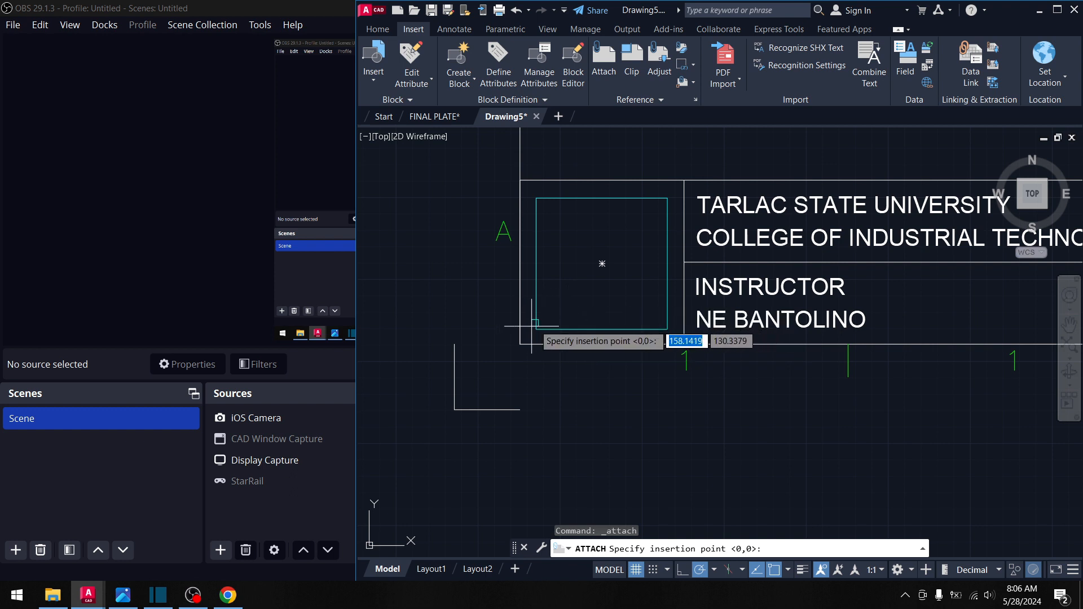
click(561, 311)
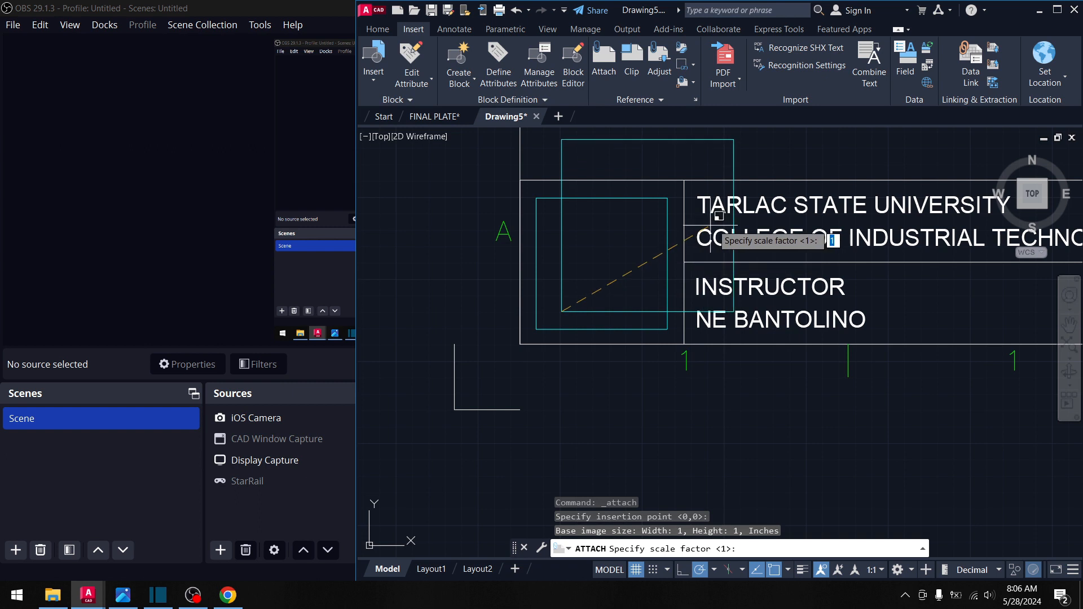
click(717, 265)
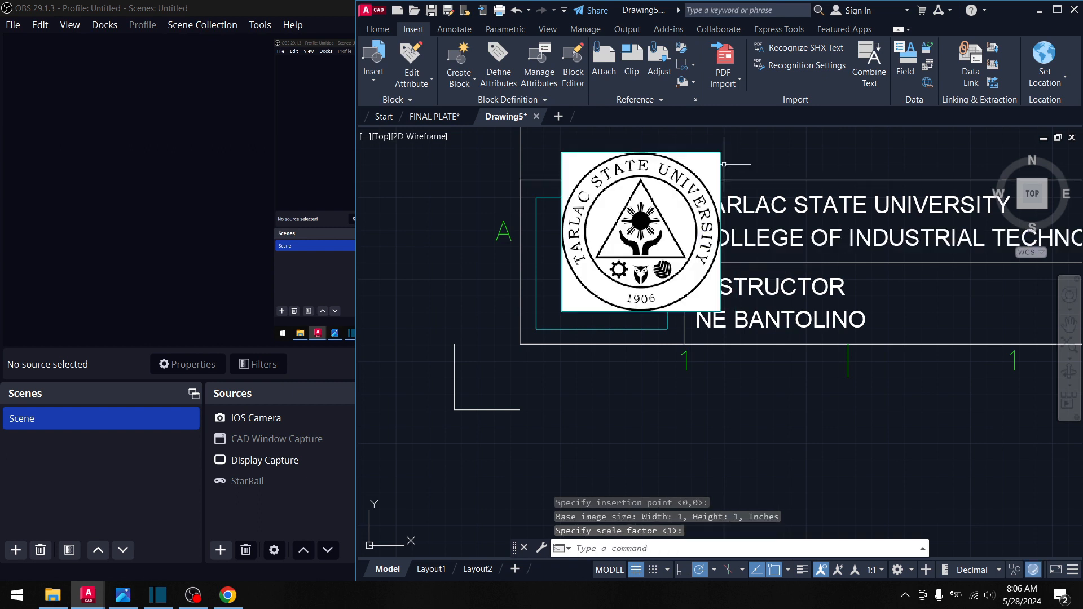
middle_drag(762, 185, 776, 185)
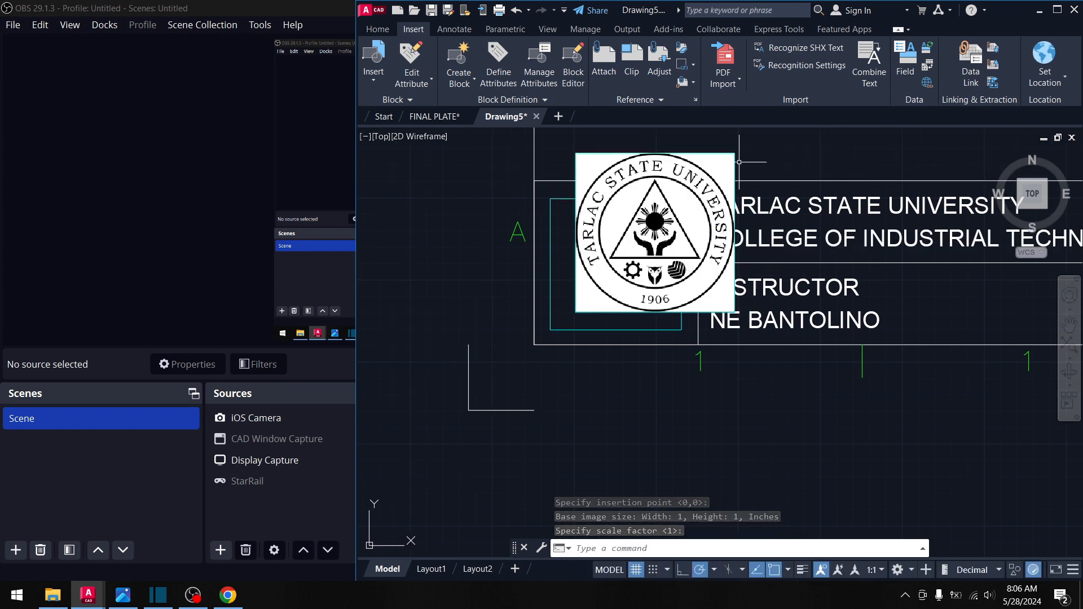
click(740, 161)
click(697, 160)
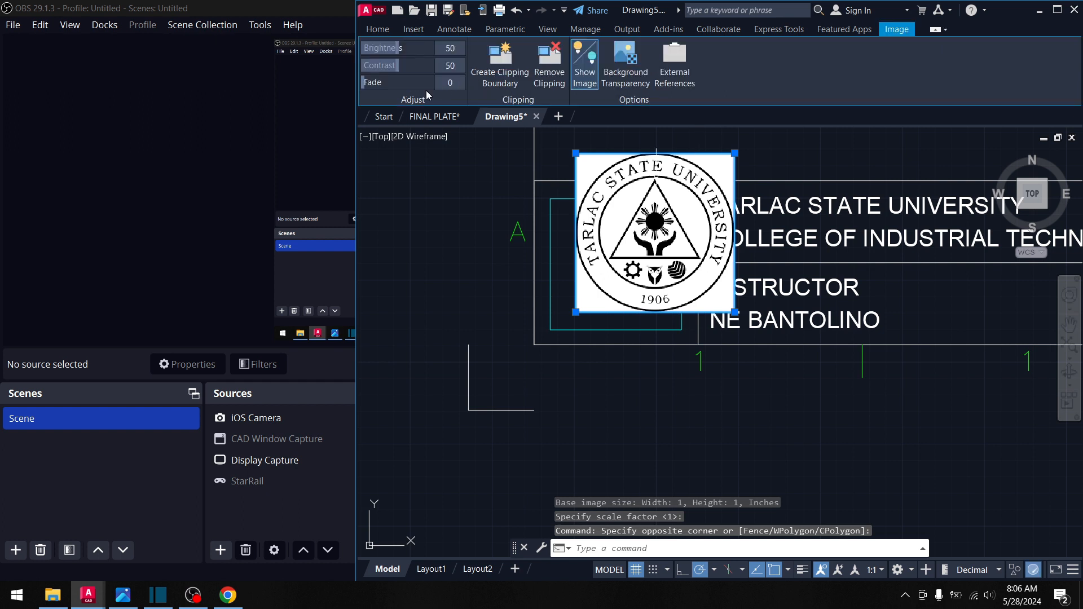
- Select the seal image and set its colour to ByLayer
click(389, 30)
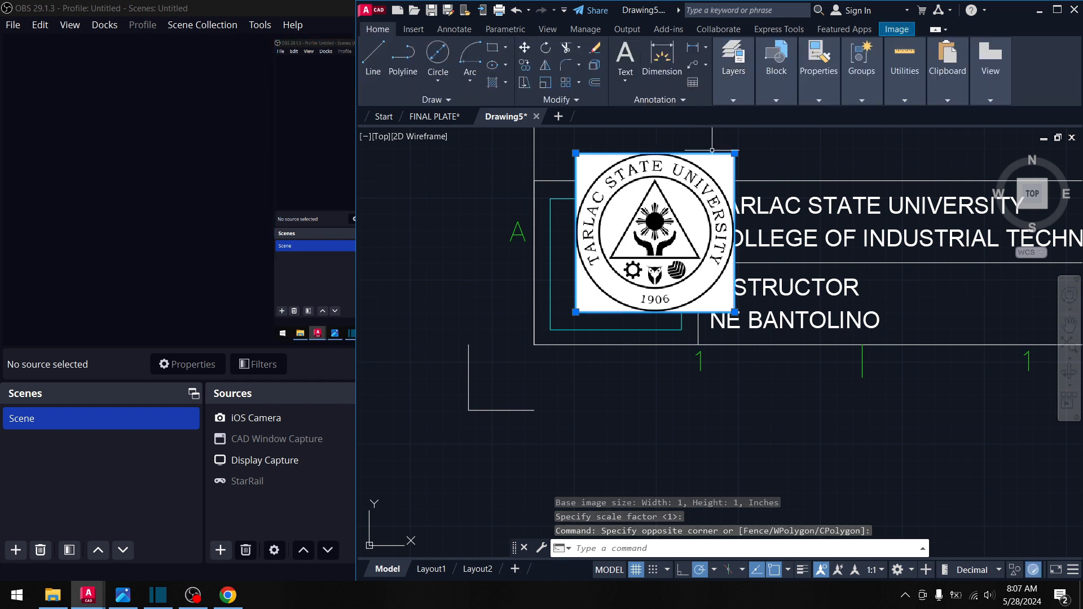
key(Escape)
click(765, 148)
click(671, 152)
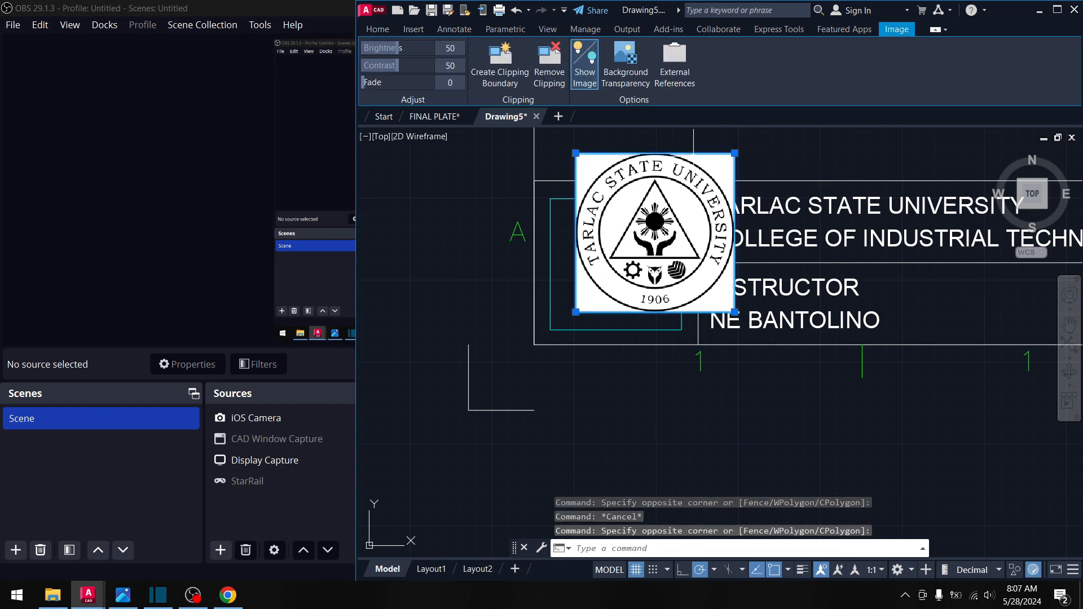
key(Escape)
click(752, 131)
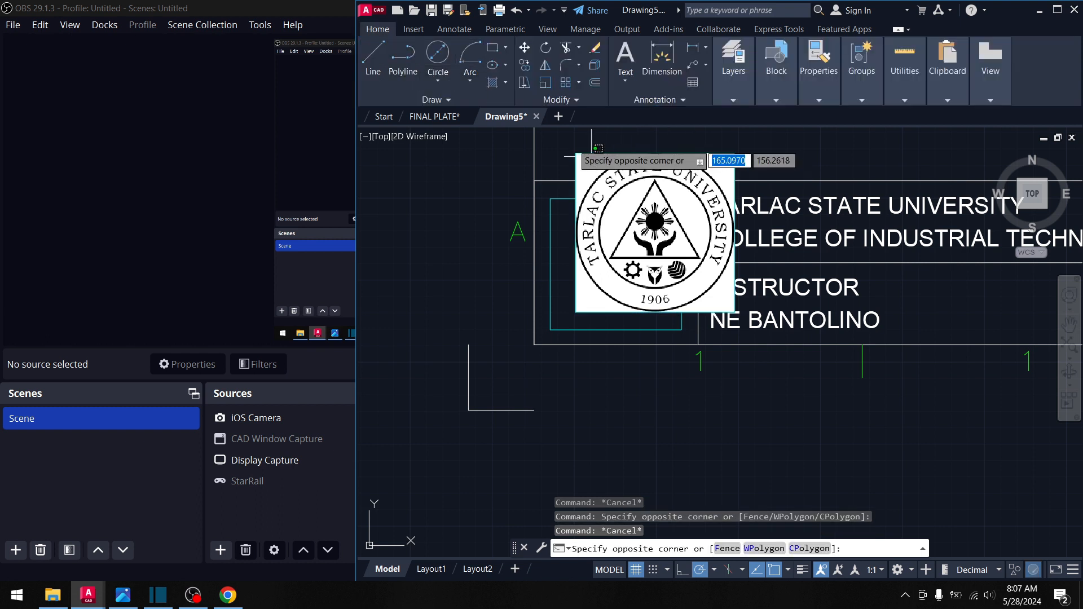
click(581, 150)
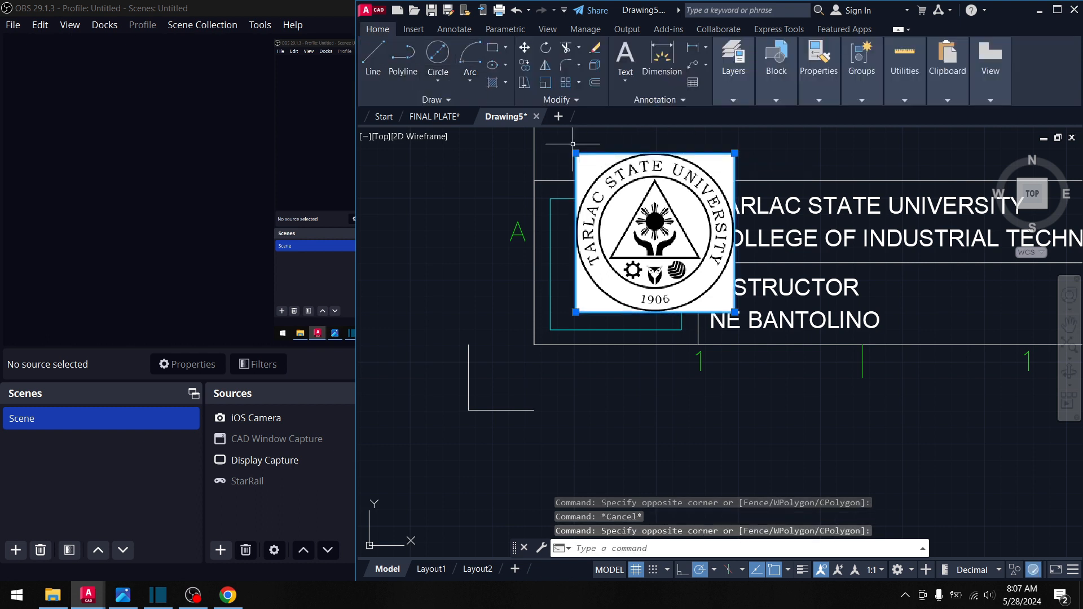
click(376, 29)
mouse_move(824, 97)
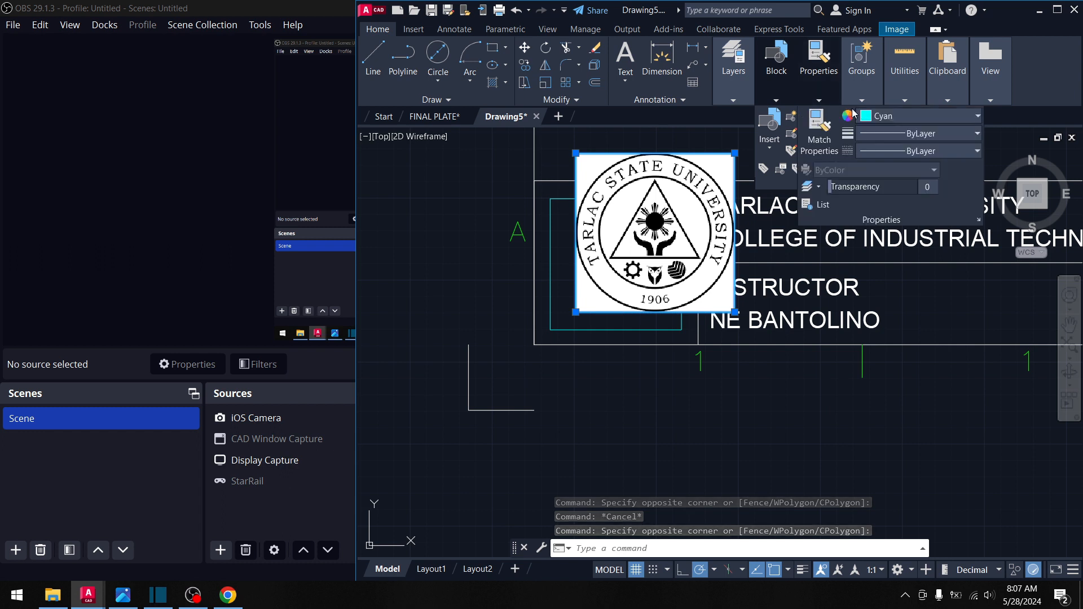
click(880, 116)
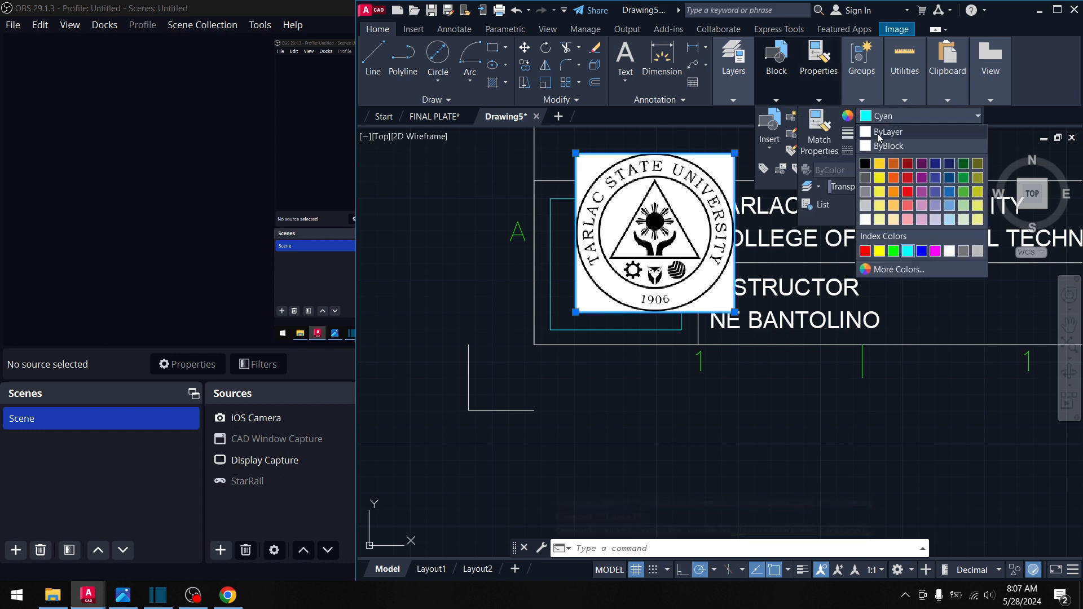
click(878, 137)
mouse_move(640, 136)
middle_down()
mouse_move(666, 142)
mouse_move(643, 144)
middle_up()
- Move the seal by its lower-left grip onto the logo box corner
key(Escape)
click(785, 166)
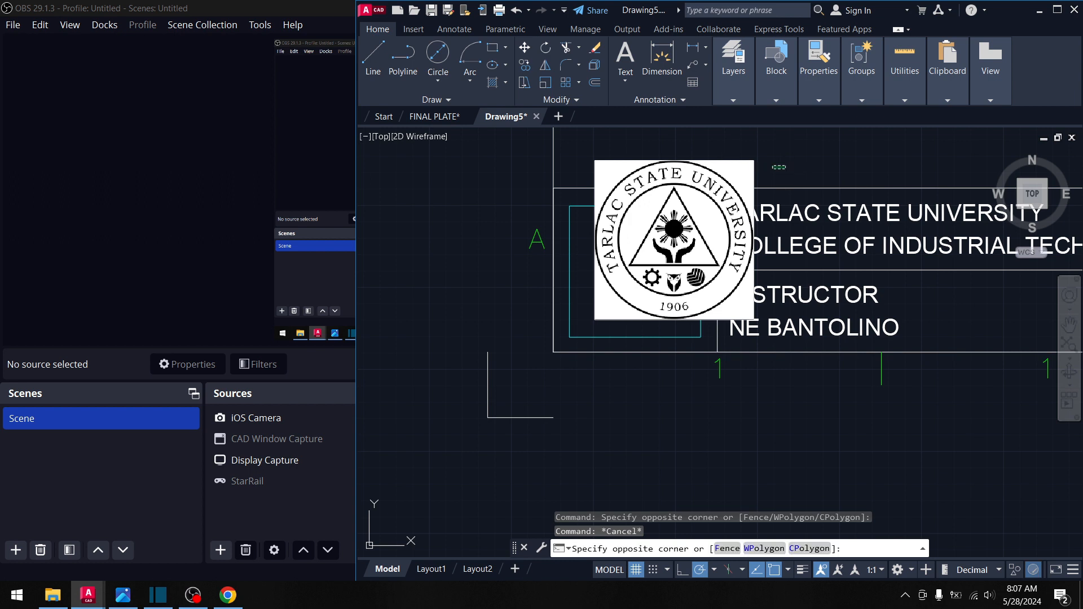
click(709, 167)
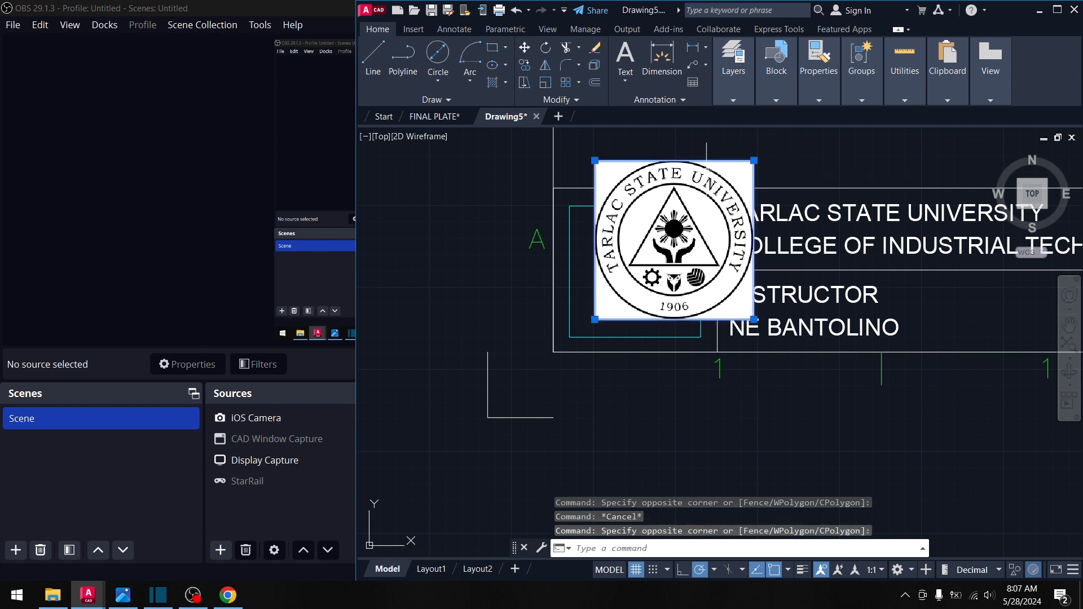
click(377, 29)
click(595, 320)
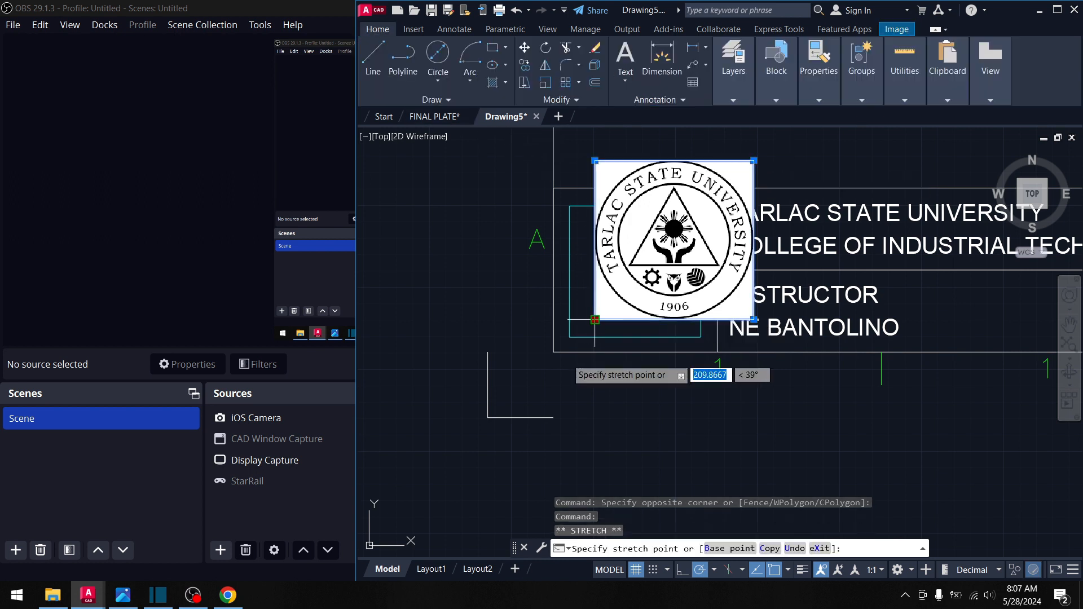
key(space)
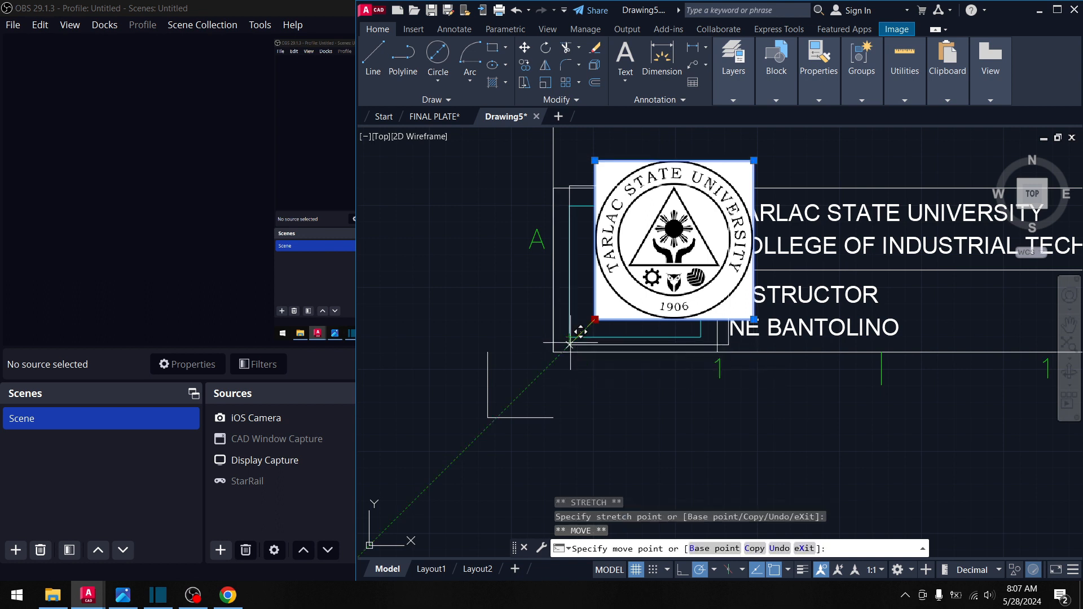
click(579, 326)
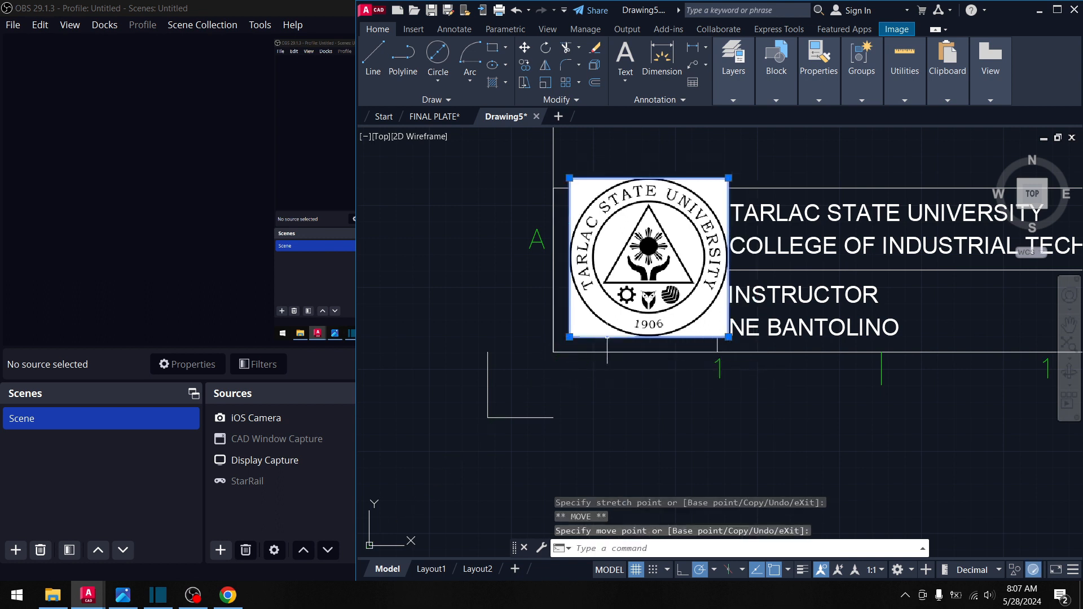
key(Escape)
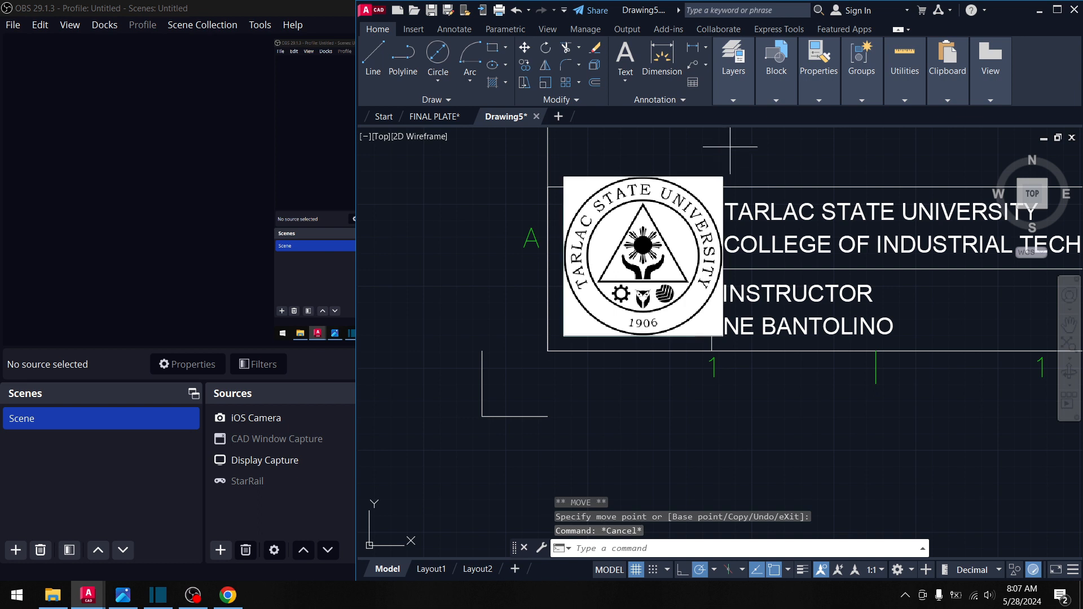
click(729, 147)
- Start scaling the seal from its lower-left corner, then cancel that first attempt
click(702, 178)
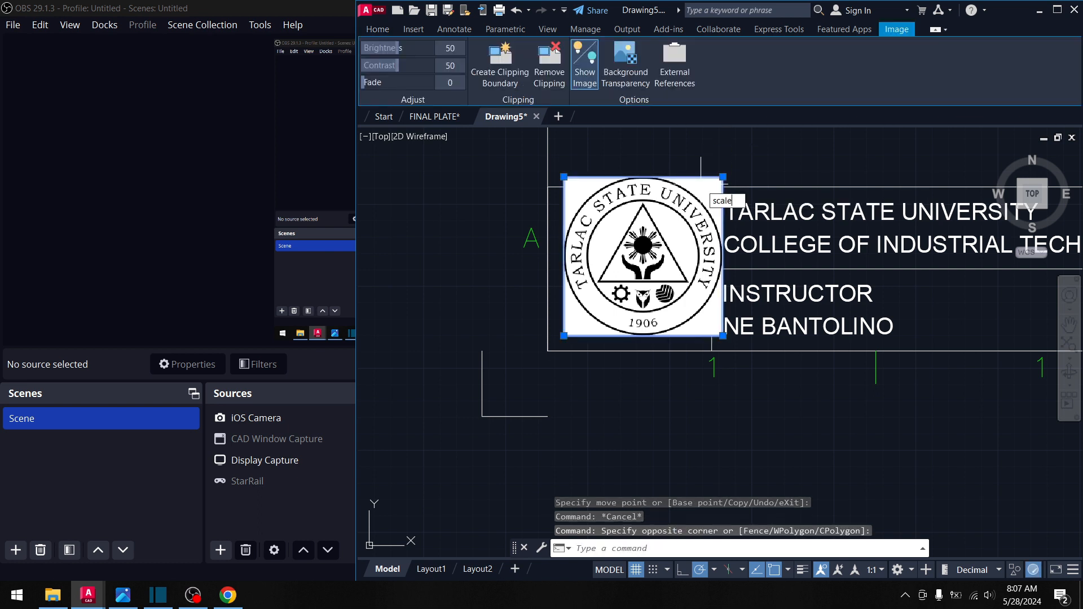
key(Return)
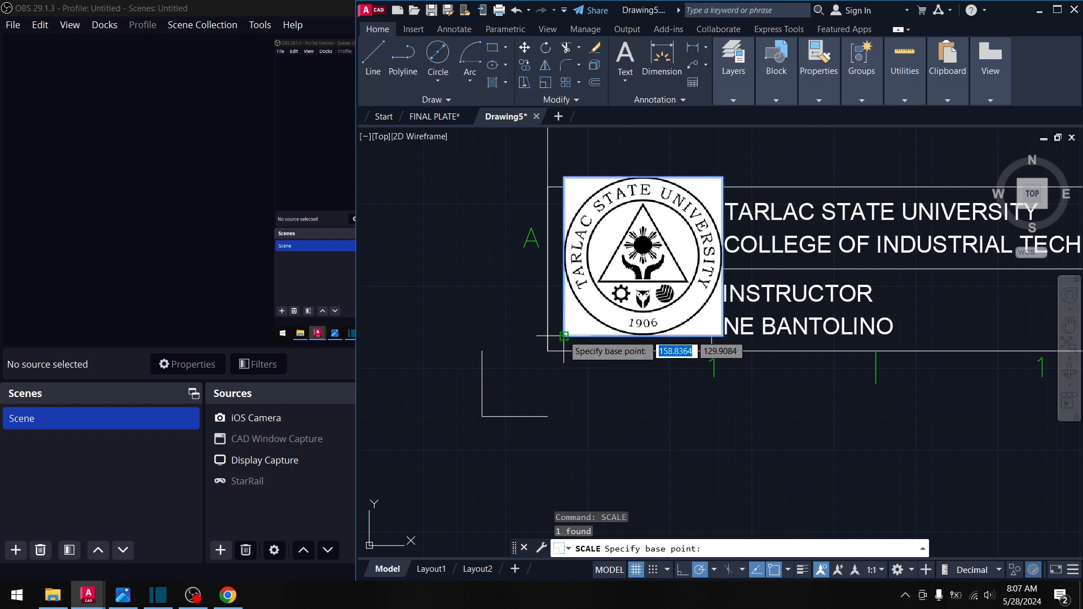
click(564, 335)
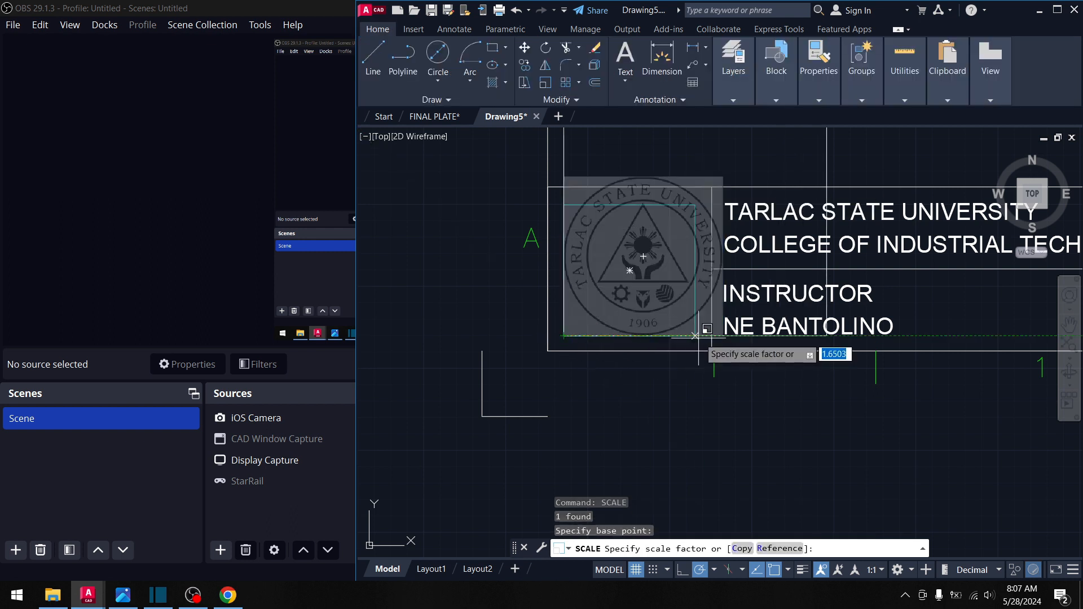
key(Escape)
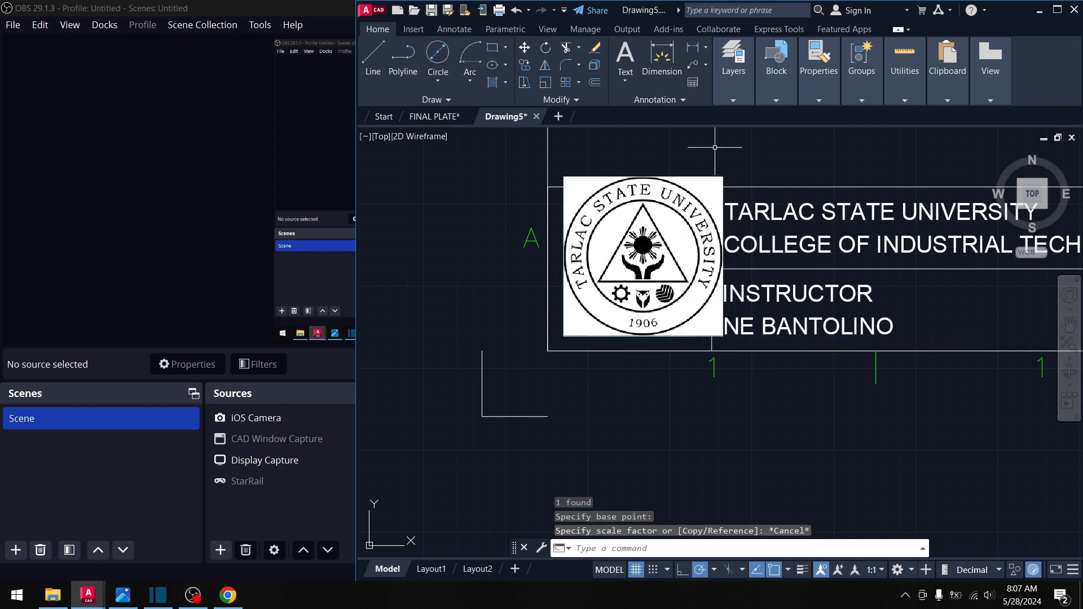
- Scale the seal by Reference, matching its width to the logo box width
click(709, 177)
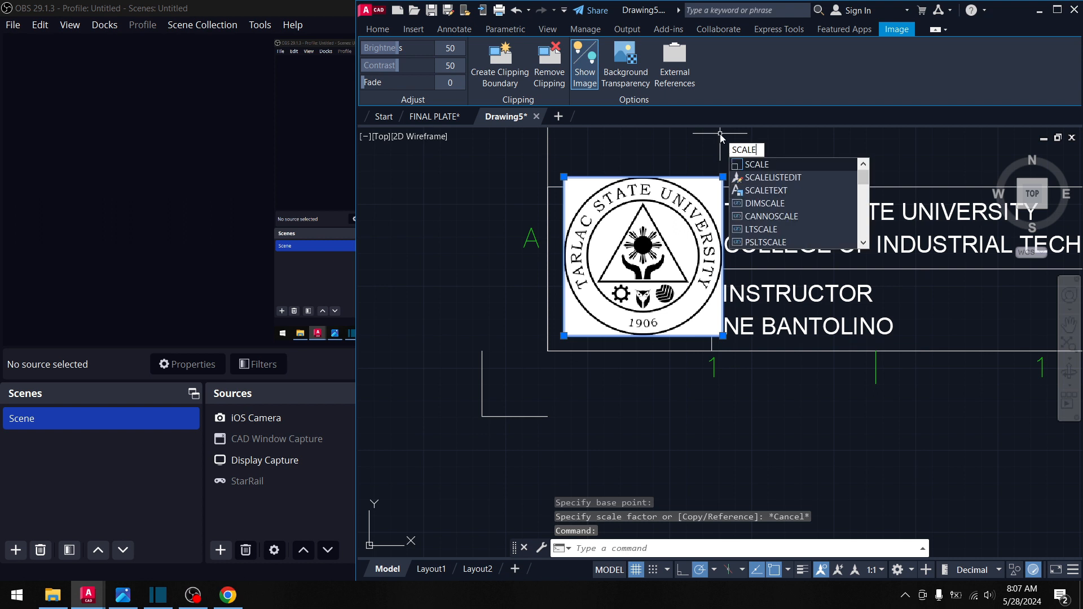
key(Return)
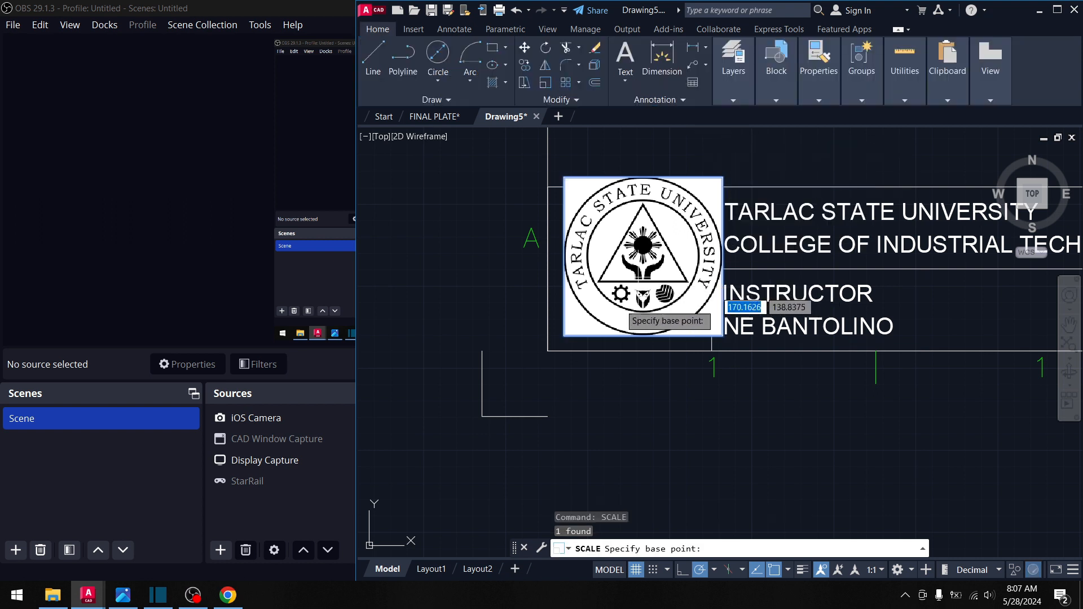
click(563, 336)
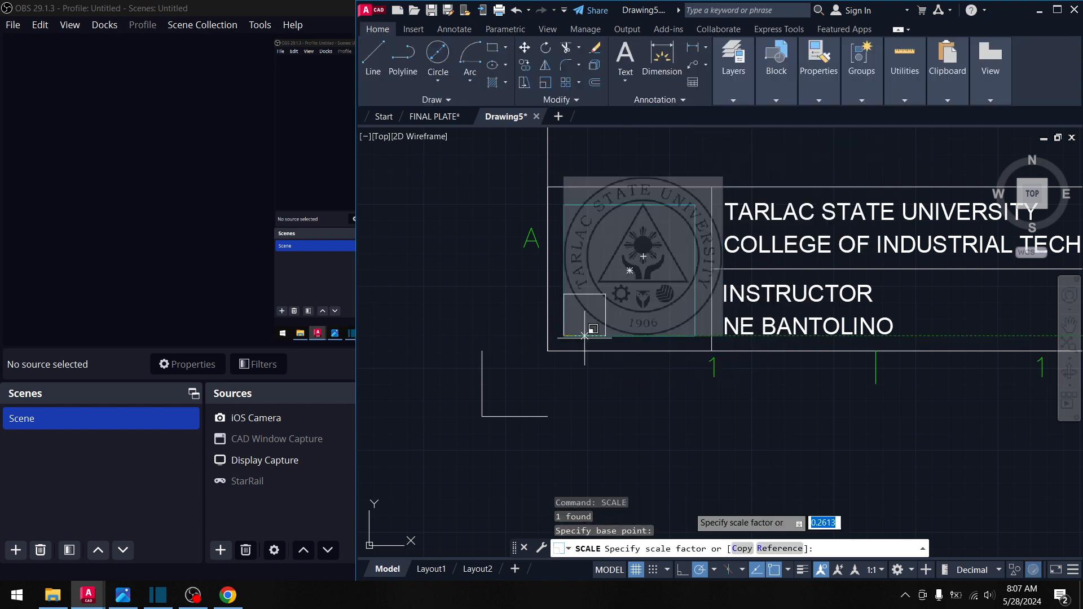
click(774, 550)
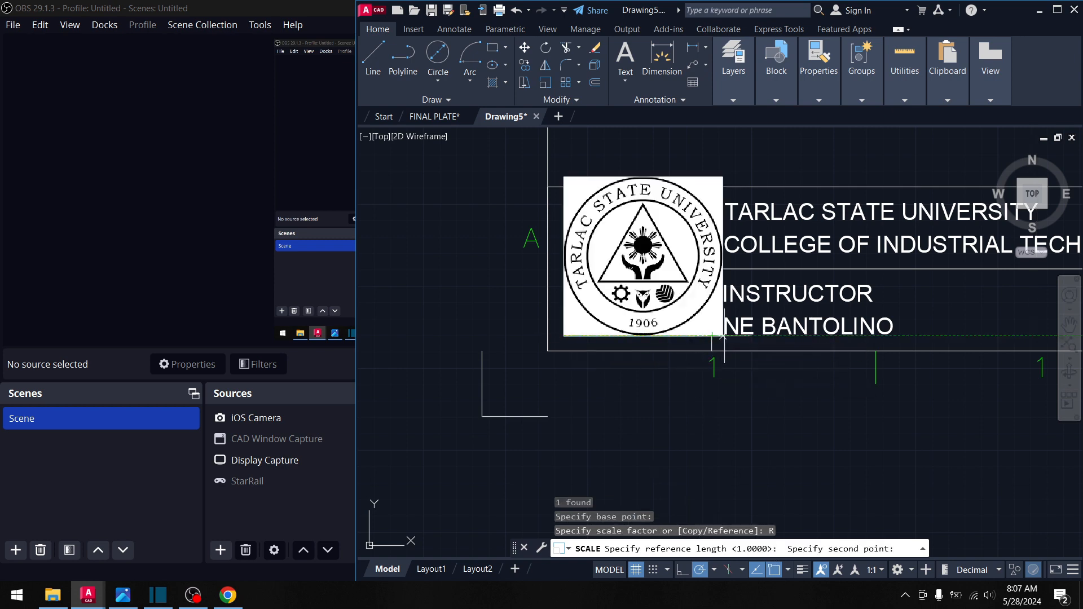
scroll(723, 337, up, 4)
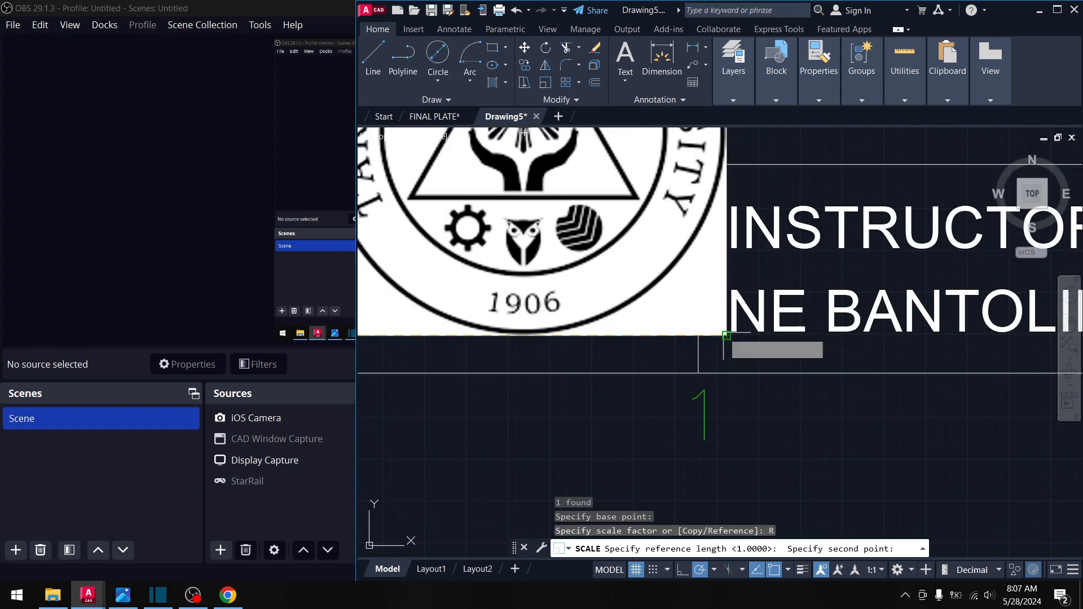
click(725, 335)
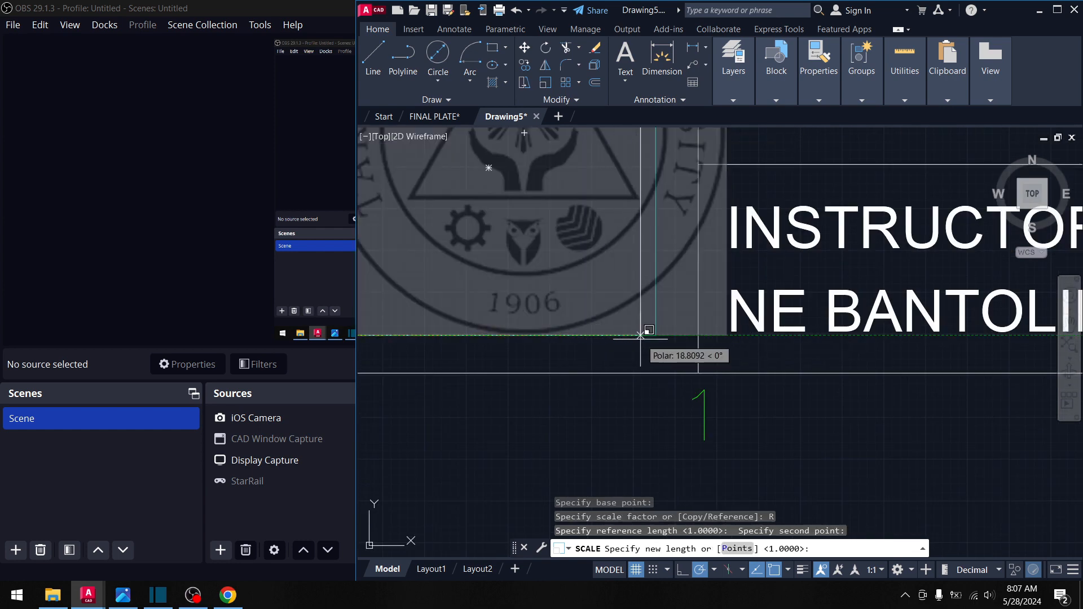
scroll(656, 335, down, 5)
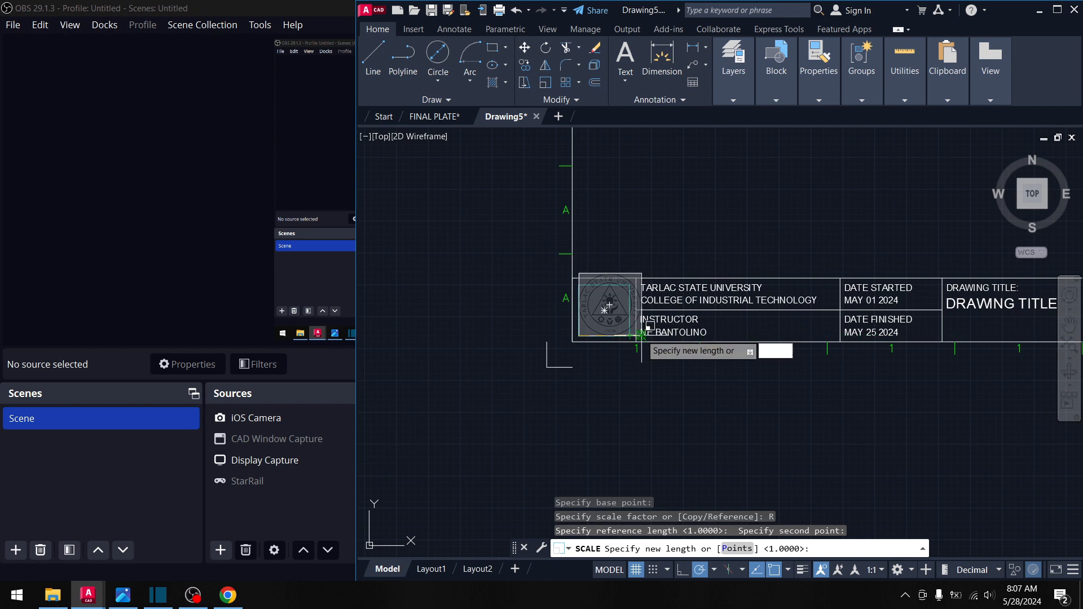
scroll(642, 335, up, 2)
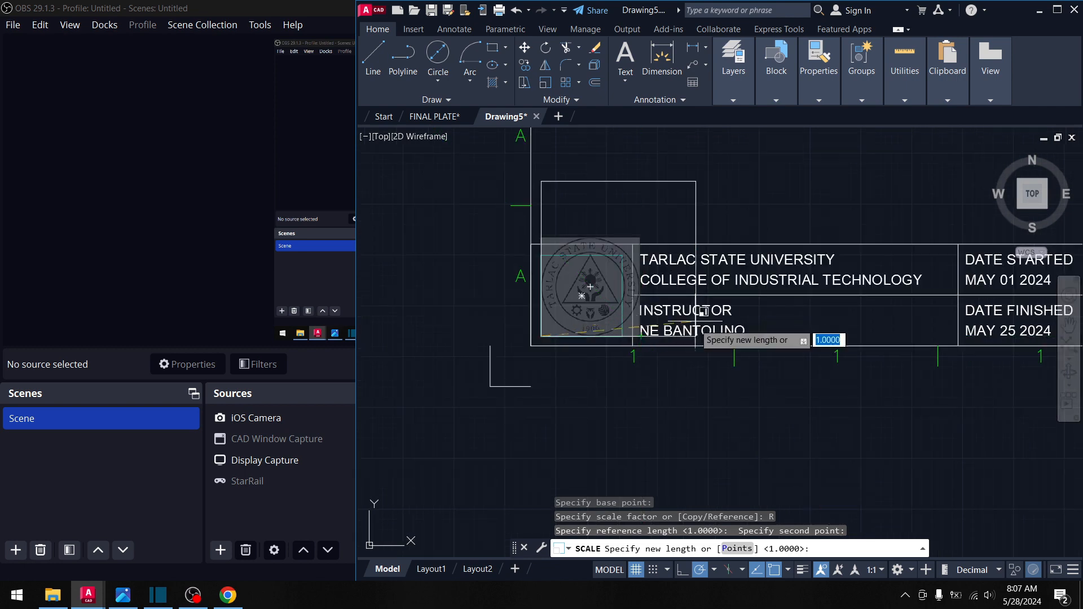
scroll(641, 327, up, 3)
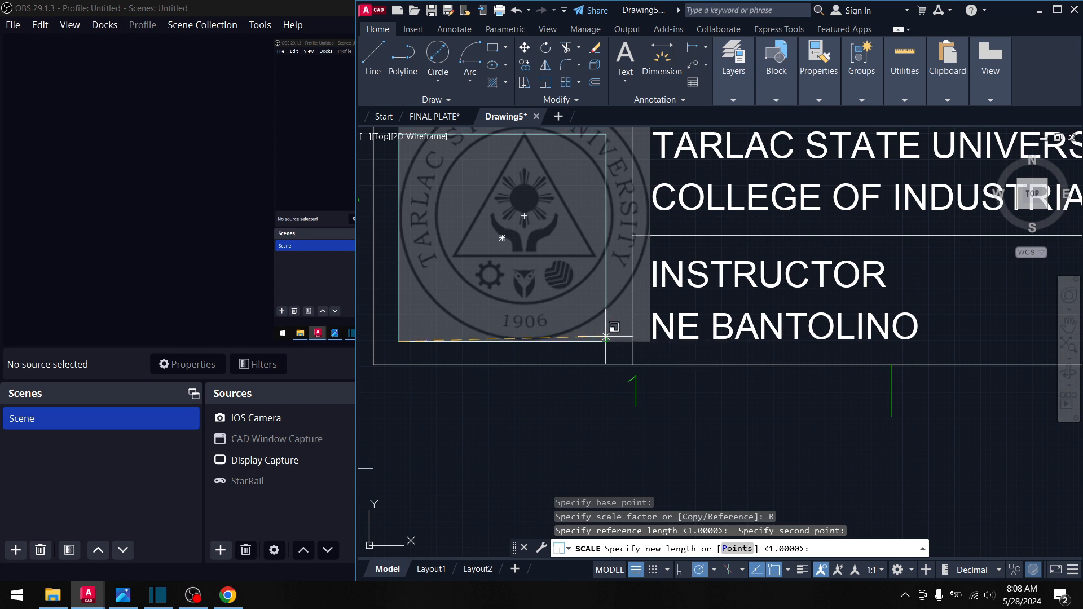
click(607, 341)
middle_drag(550, 304, 583, 353)
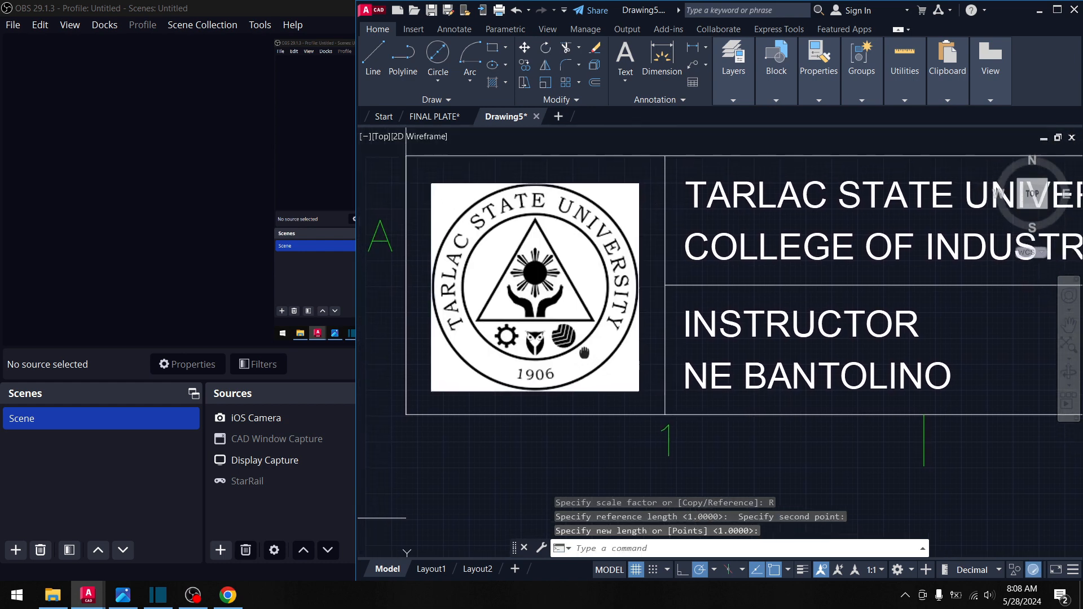
key(Escape)
scroll(584, 346, down, 1)
middle_drag(692, 322, 566, 311)
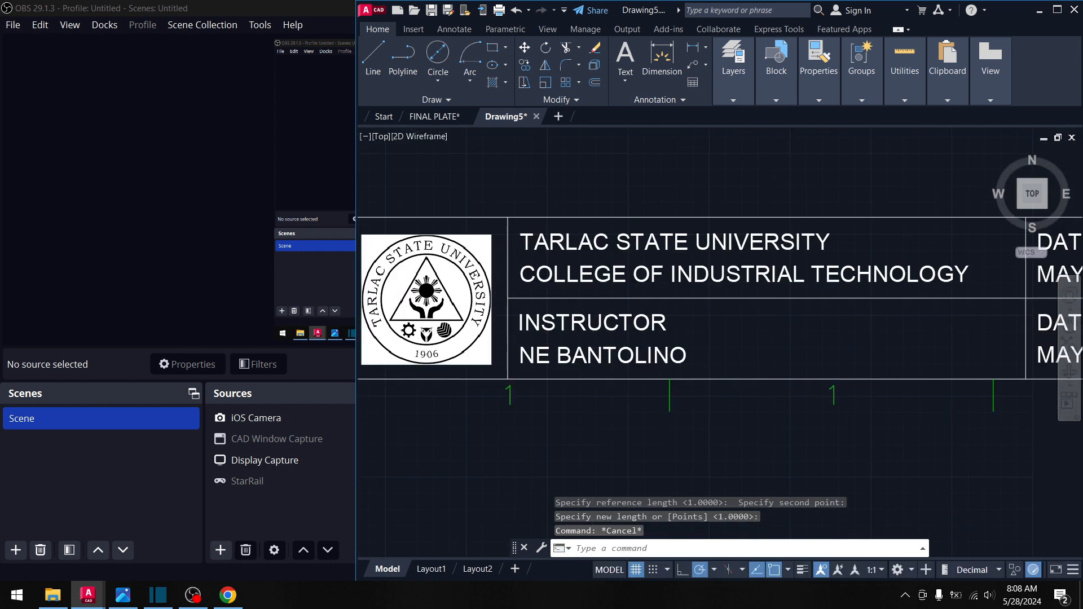
scroll(819, 309, down, 1)
middle_drag(792, 317, 595, 324)
scroll(619, 314, down, 6)
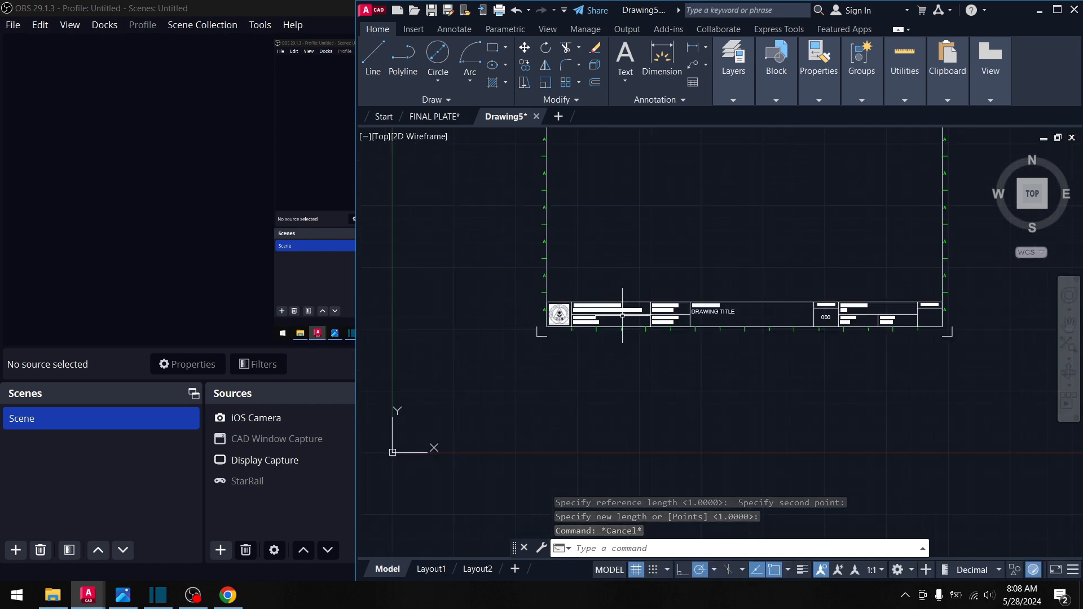
middle_drag(752, 296, 692, 293)
scroll(732, 293, up, 2)
drag(733, 294, 777, 287)
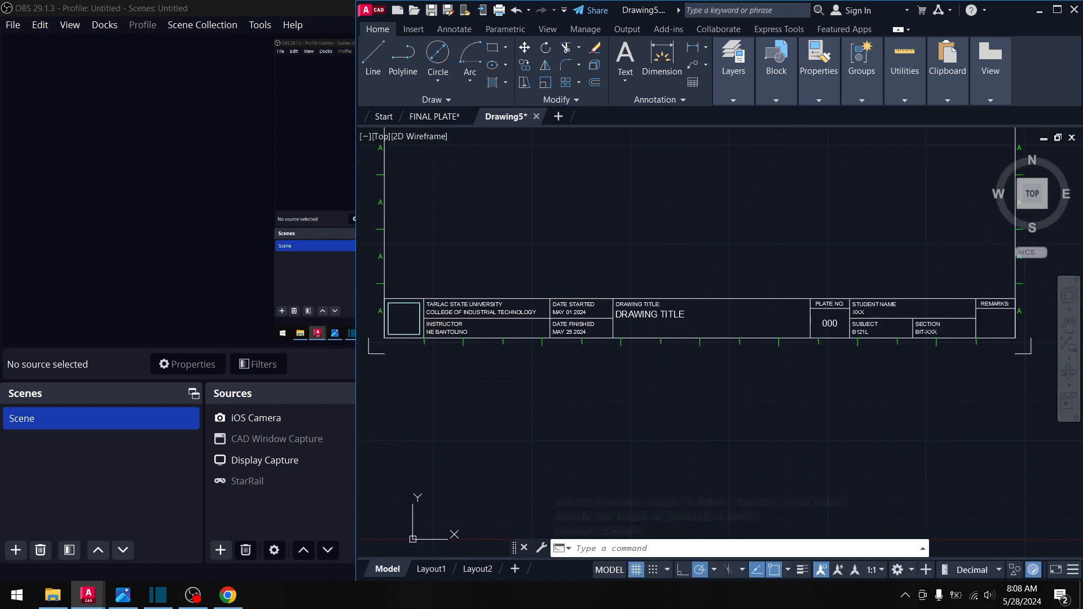
mouse_move(777, 287)
middle_down()
mouse_move(769, 295)
mouse_move(798, 381)
middle_up()
scroll(773, 355, down, 3)
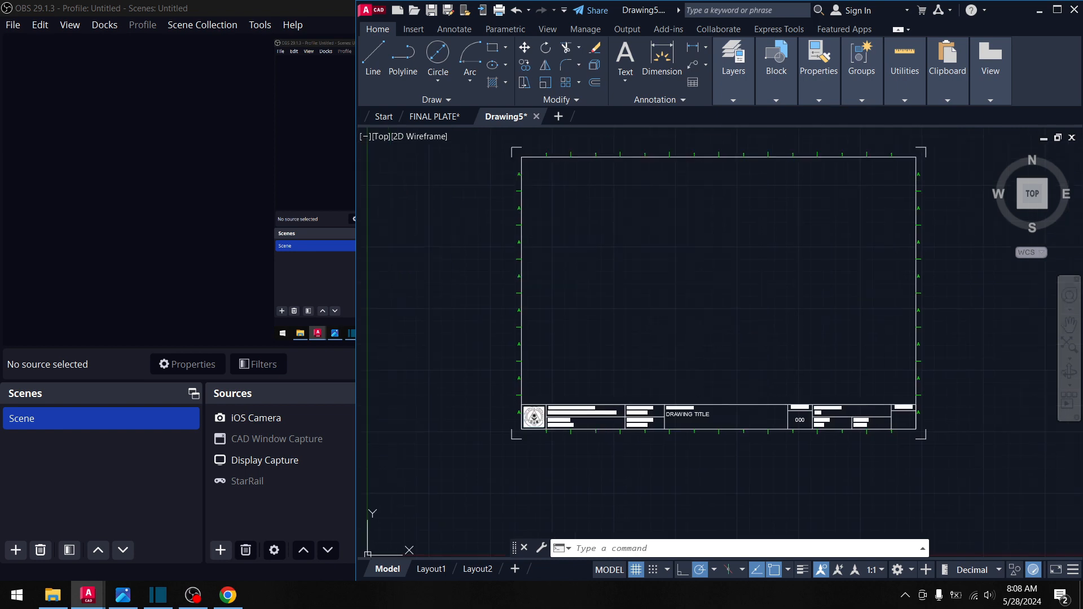